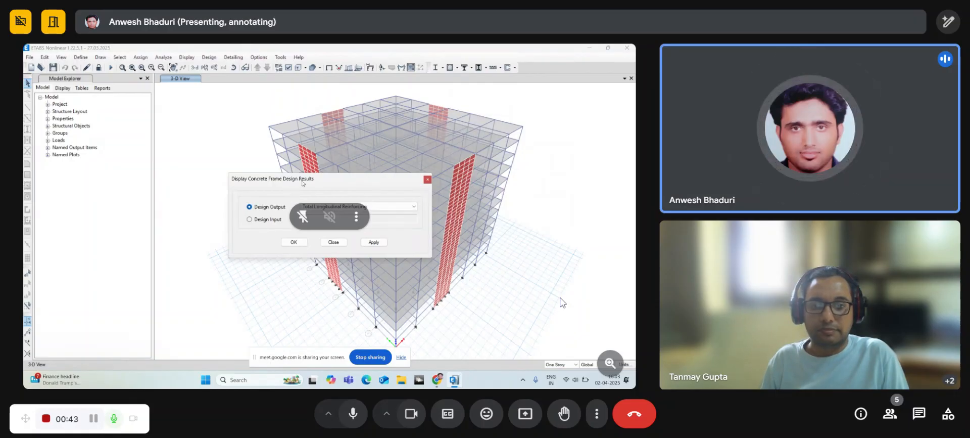
Step: Turn the meeting camera and microphone off and back on
click(413, 419)
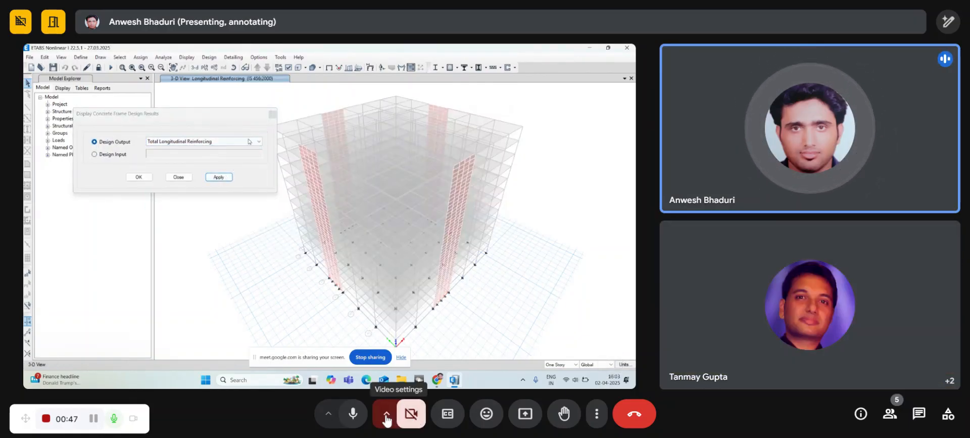
click(356, 418)
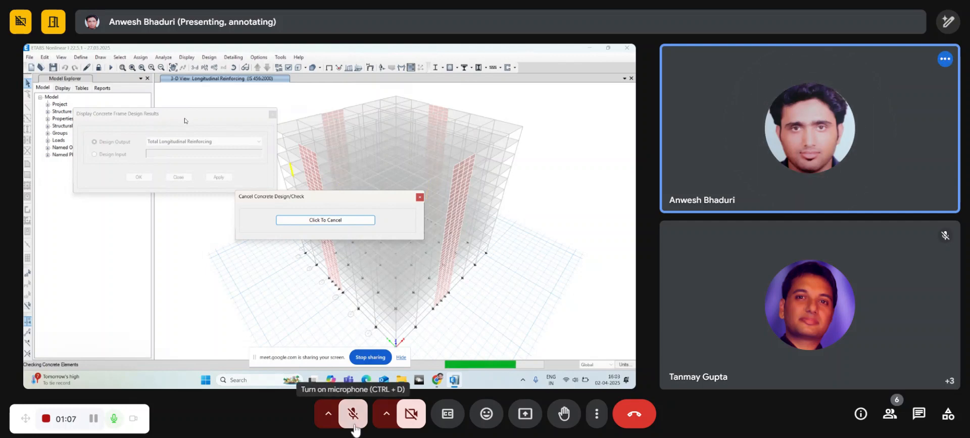
click(353, 413)
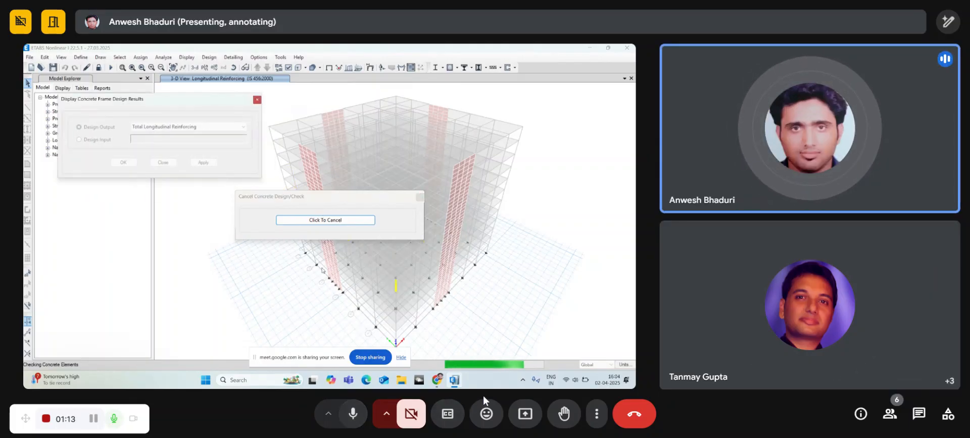
click(422, 416)
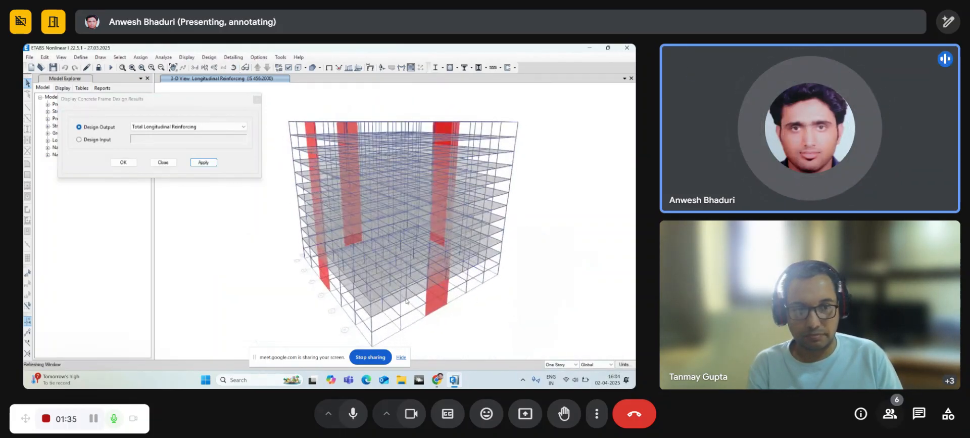
Step: Show the meeting in full screen and set its layout to Spotlight
click(597, 413)
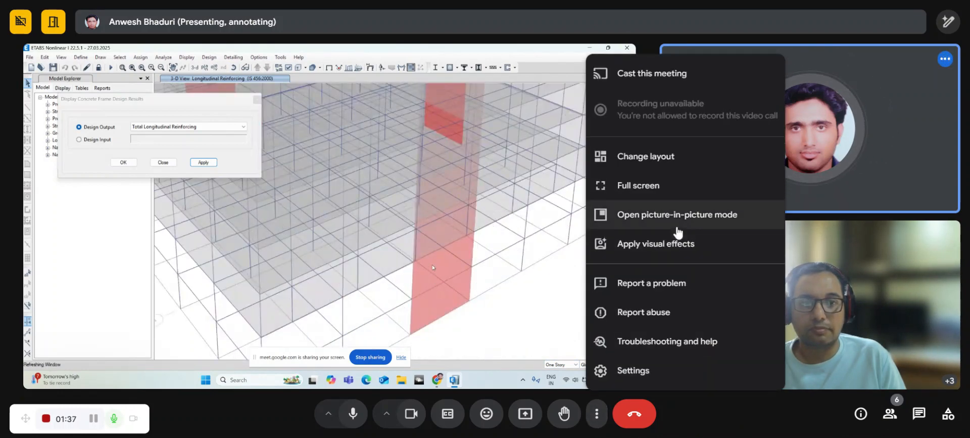
click(657, 187)
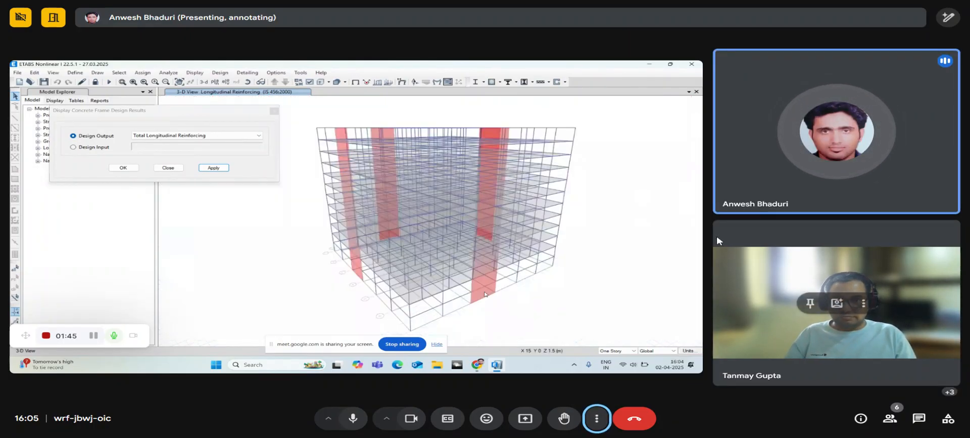
click(603, 422)
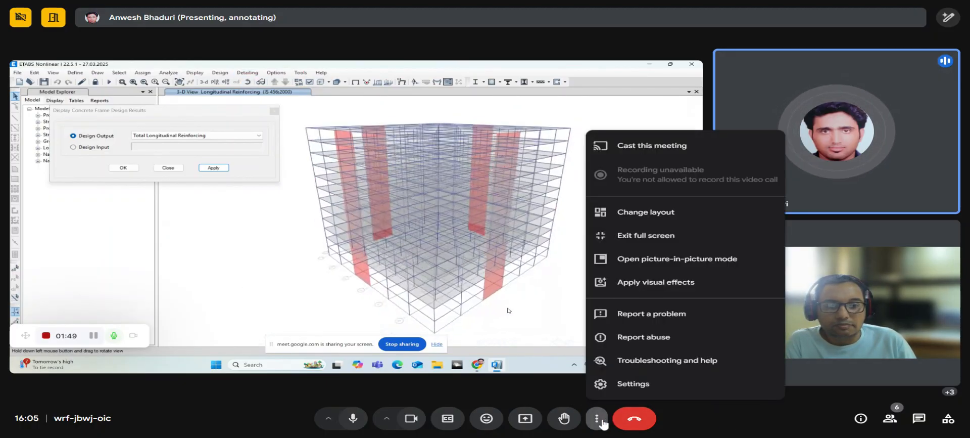
click(693, 211)
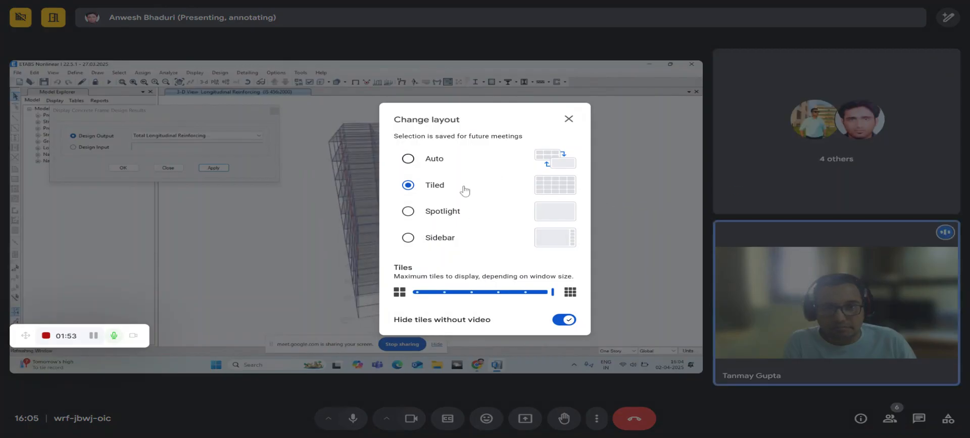
click(462, 213)
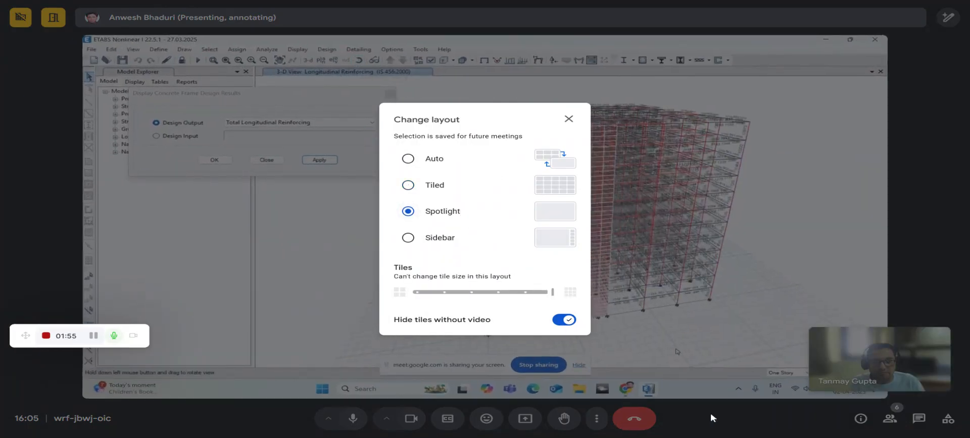
click(711, 418)
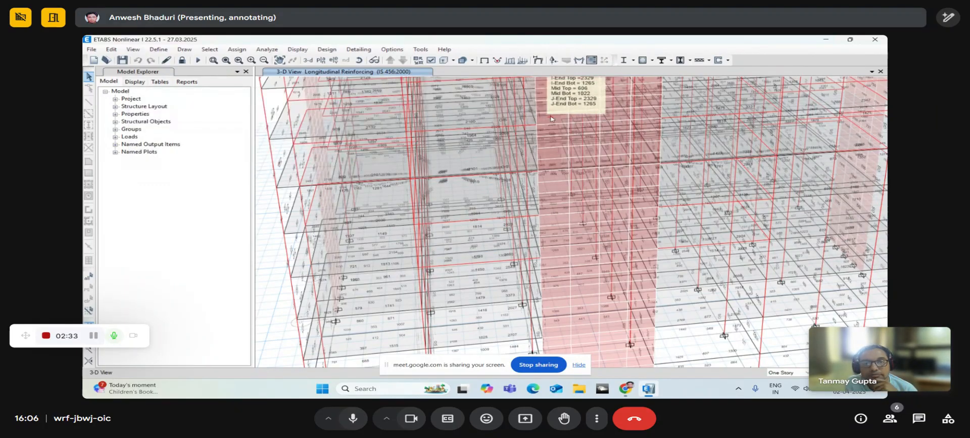
Step: Display the concrete frame design output Total Rebar Percentage on the 3-D model
click(652, 61)
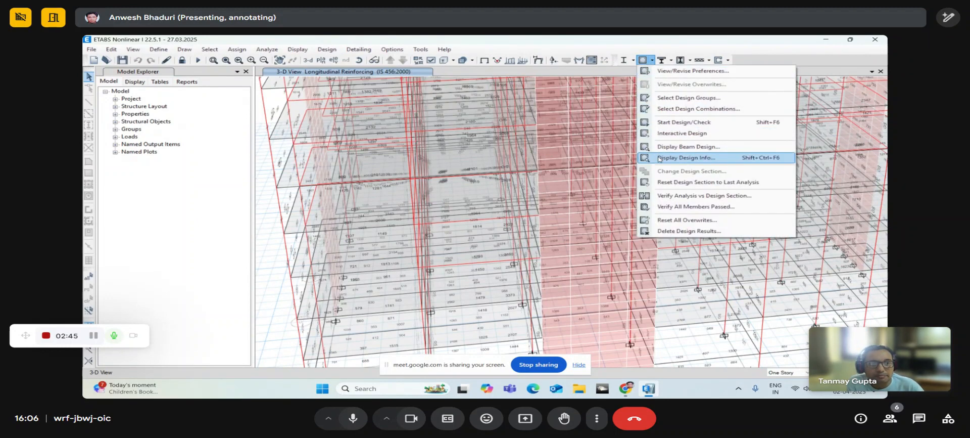
click(659, 158)
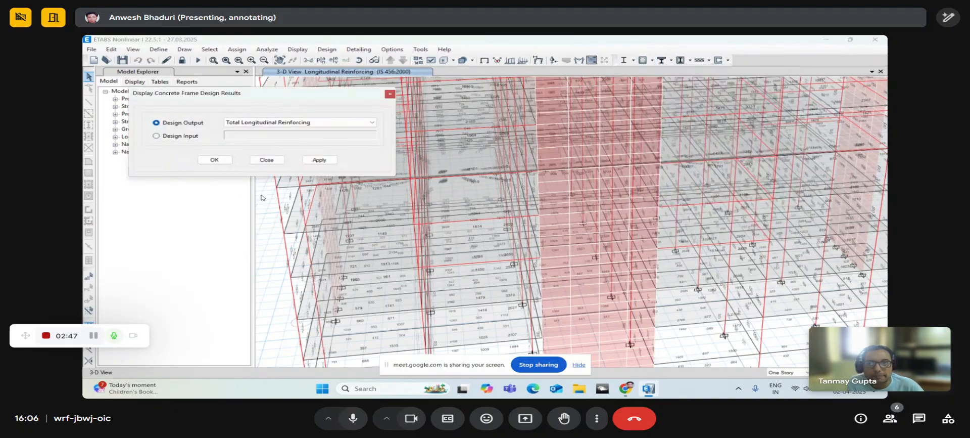
click(302, 124)
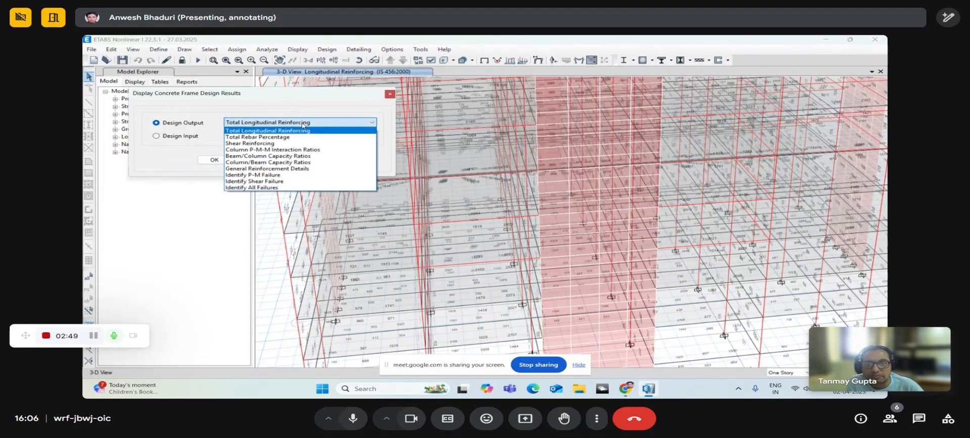
click(298, 130)
click(299, 122)
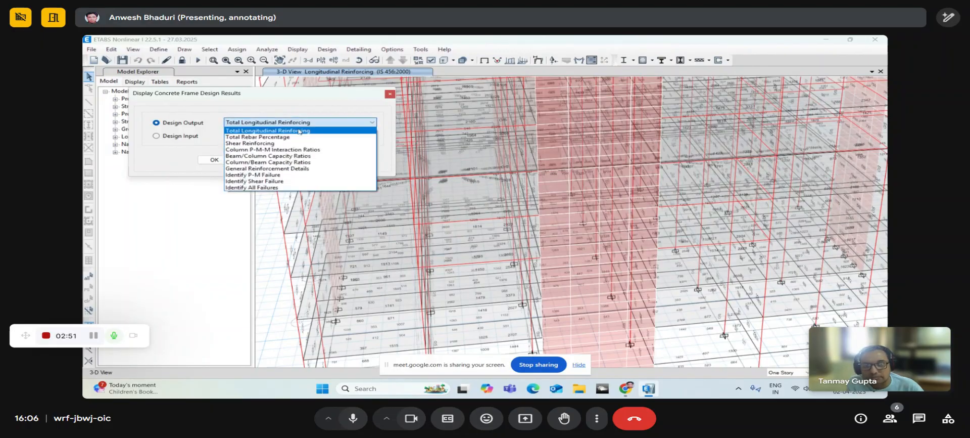
click(298, 137)
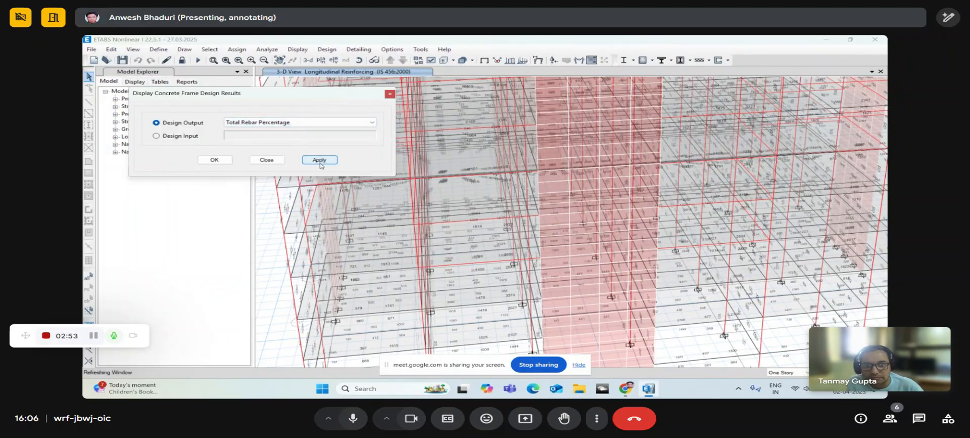
middle_drag(430, 241, 529, 260)
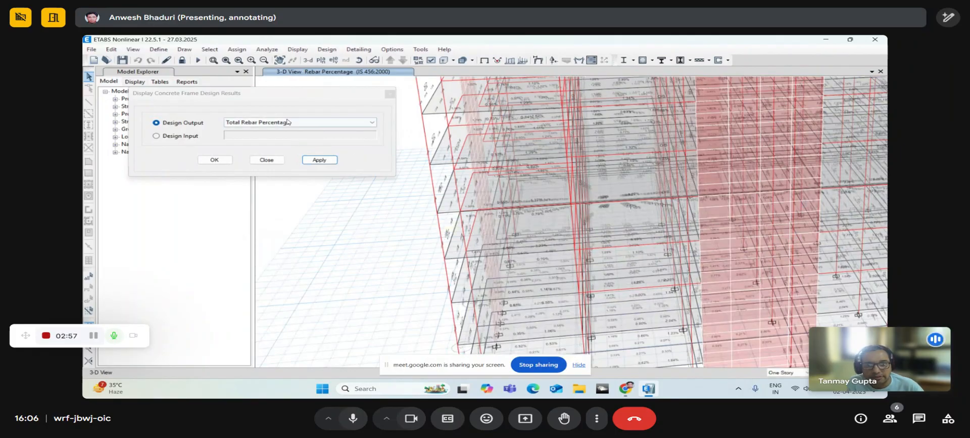
Step: Display the Column P-M-M Interaction Ratios on the 3-D model
click(303, 122)
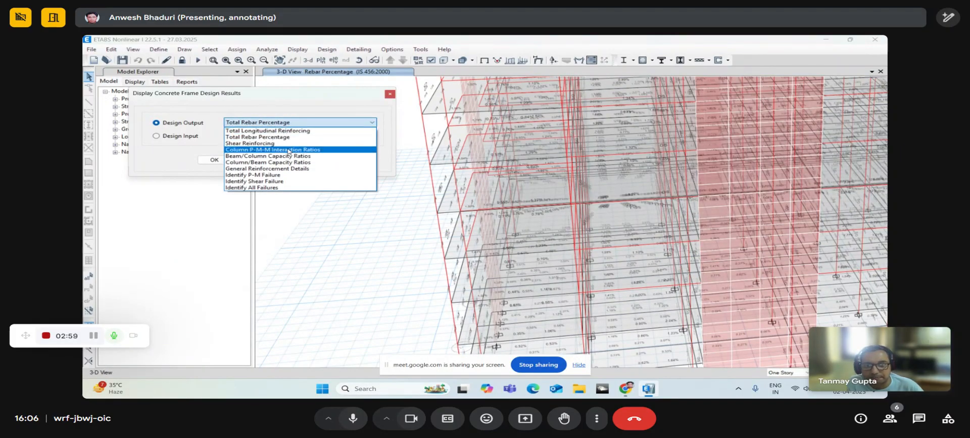
click(289, 150)
click(320, 159)
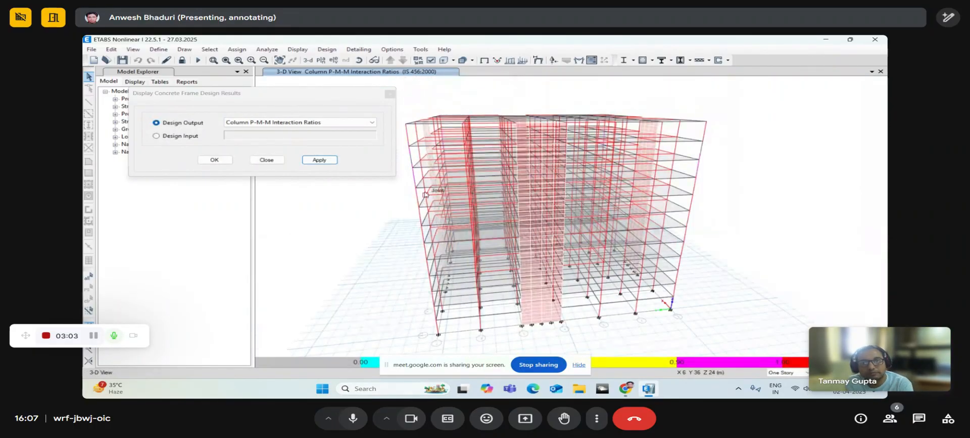
Step: Display the Beam/Column Capacity Ratios and apply Column/Beam Capacity Ratios as the design output
click(306, 123)
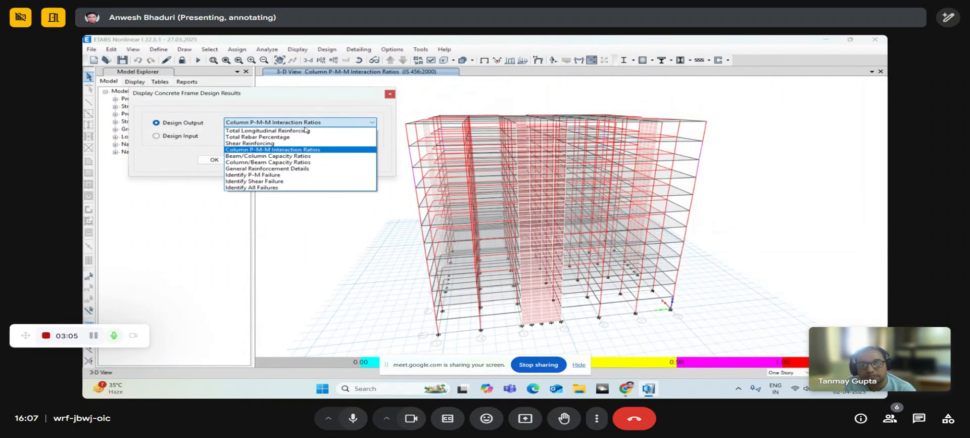
click(301, 157)
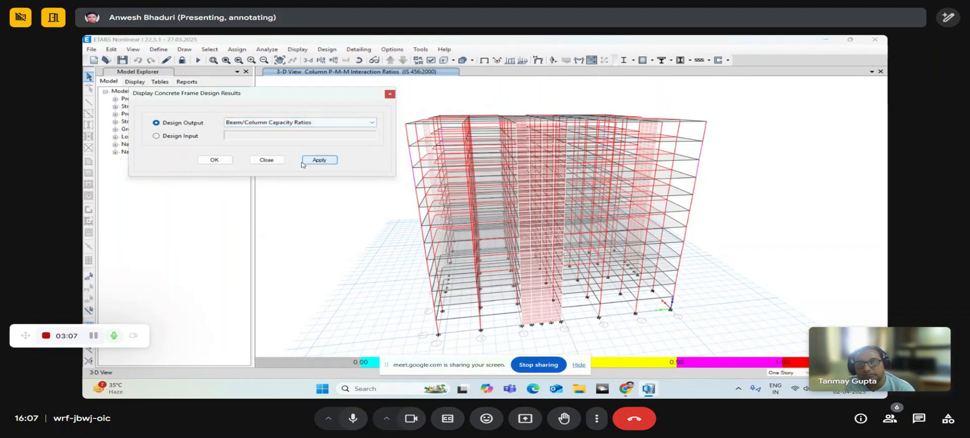
click(307, 162)
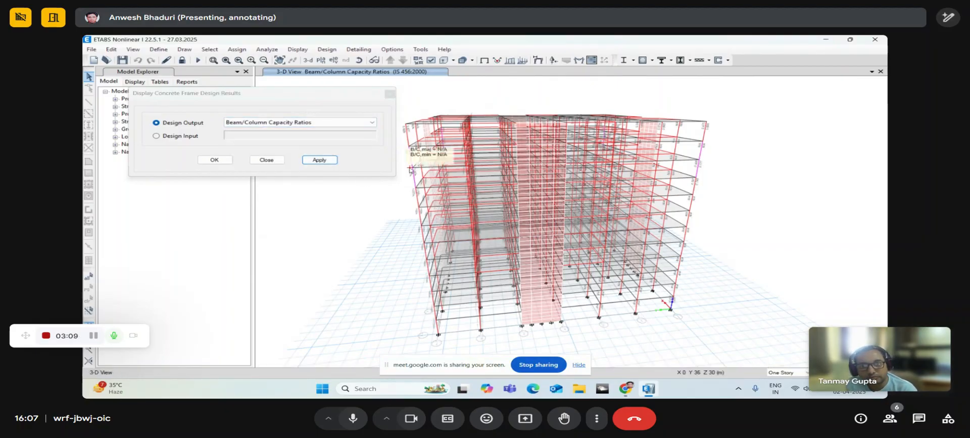
click(325, 124)
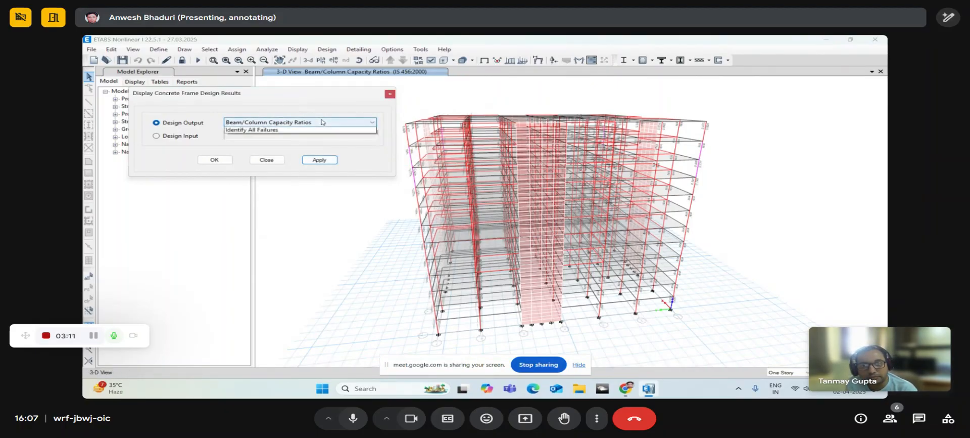
click(319, 163)
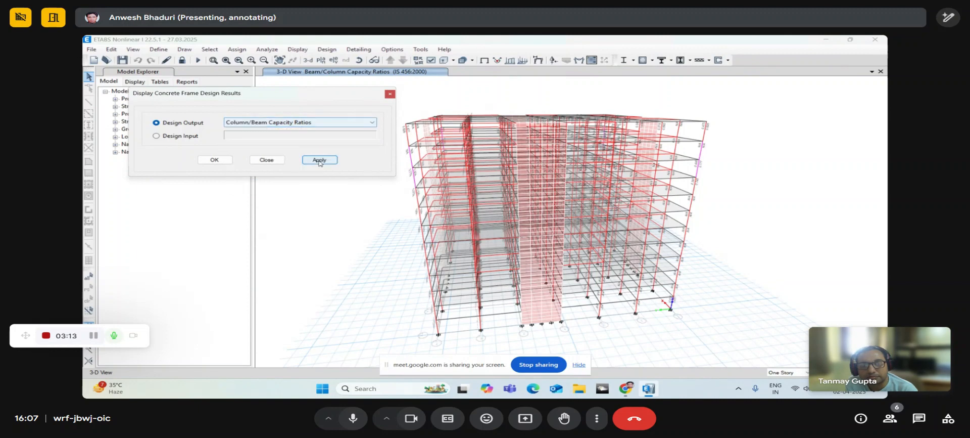
Step: Display General Reinforcement Details on the 3-D model and examine the reinforcement values of the corner column
click(319, 124)
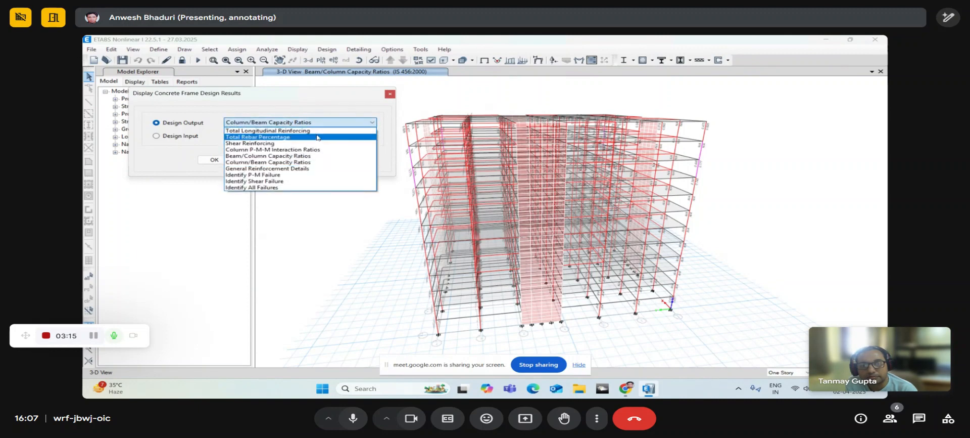
click(309, 168)
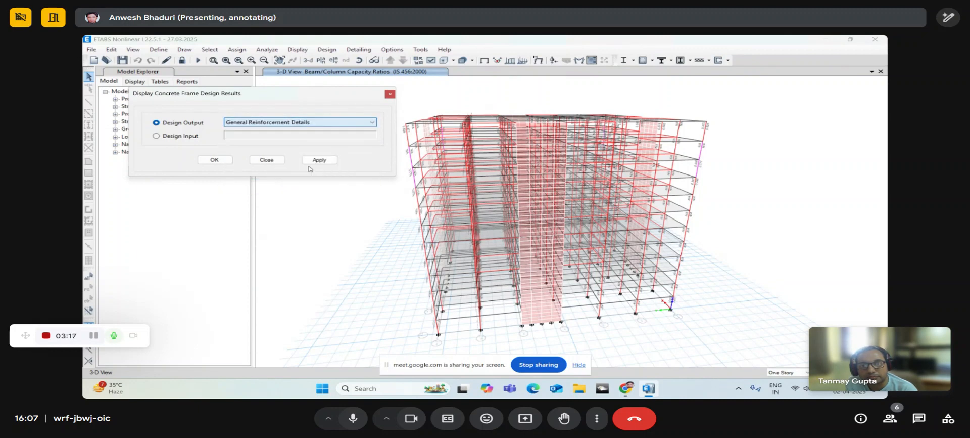
click(324, 122)
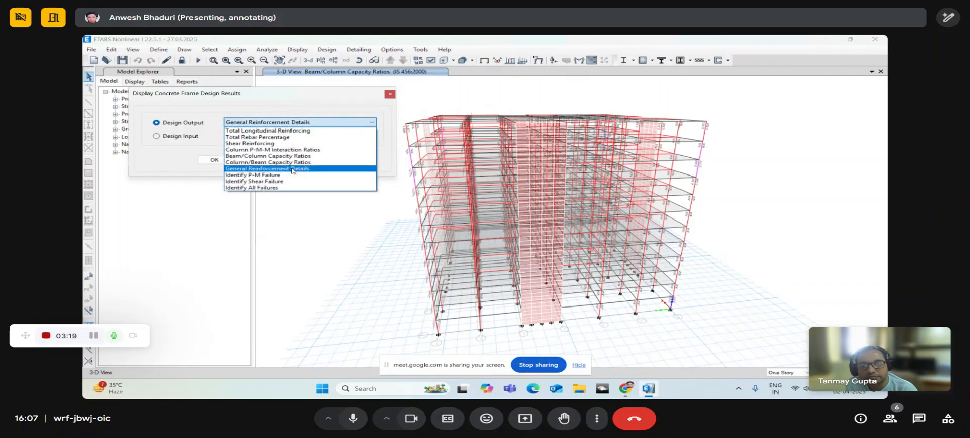
click(318, 167)
click(320, 161)
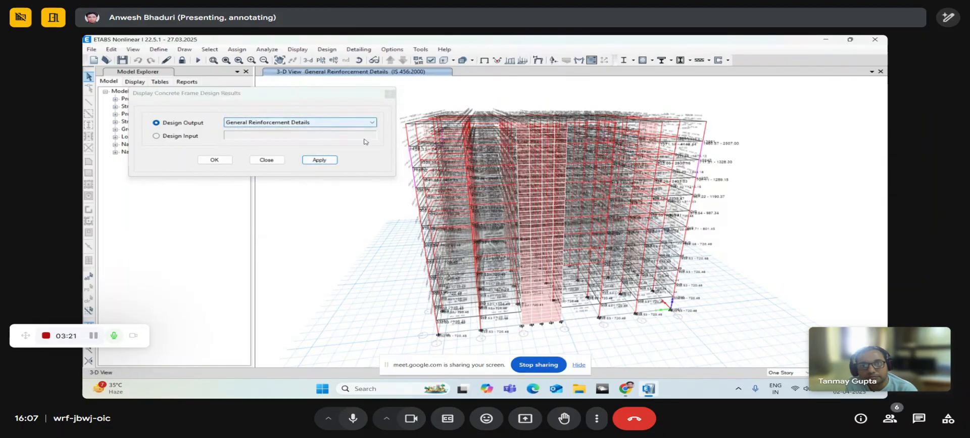
scroll(427, 155, up, 5)
mouse_move(425, 147)
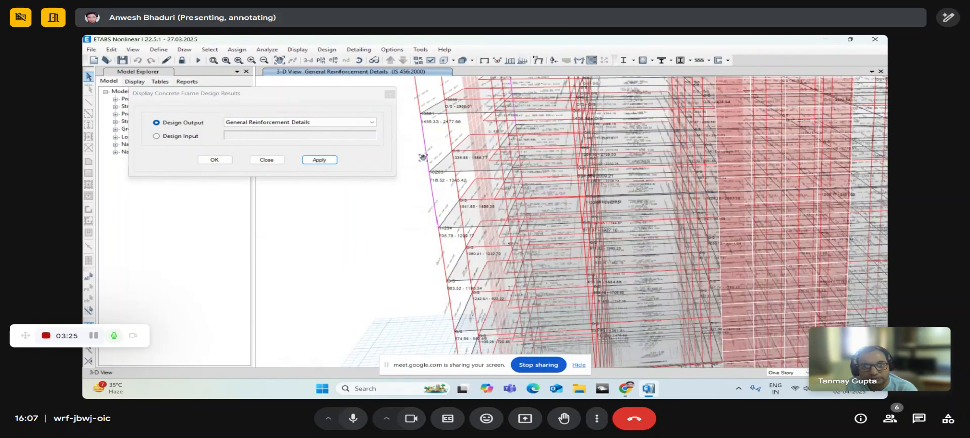
middle_drag(425, 147, 414, 167)
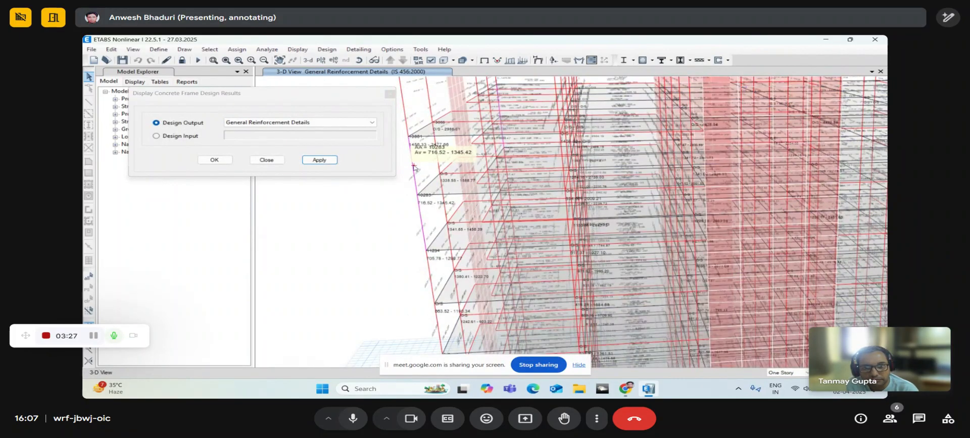
scroll(414, 169, up, 3)
mouse_move(414, 176)
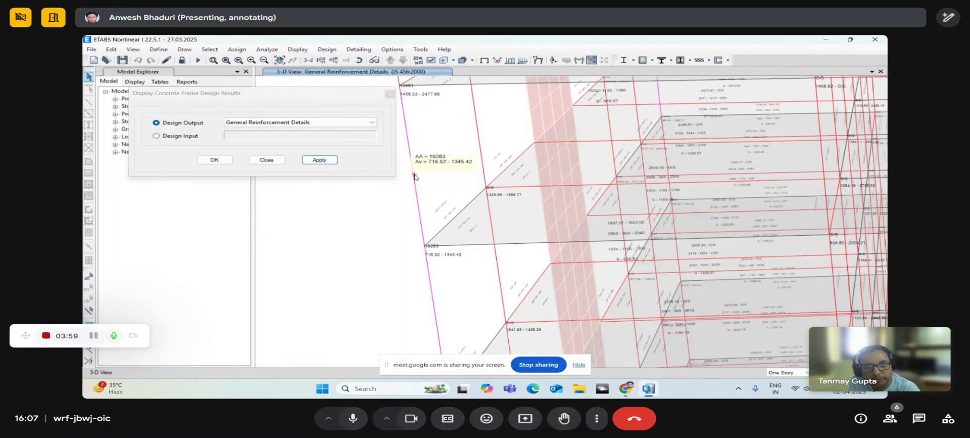
Step: Display the Identify All Failures output, examine the failure labels on the columns, and accept the design results display
click(301, 122)
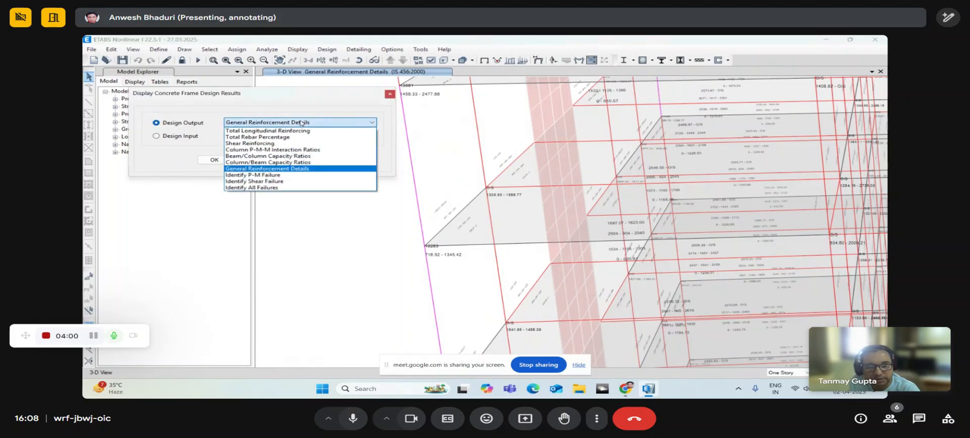
click(291, 188)
click(320, 160)
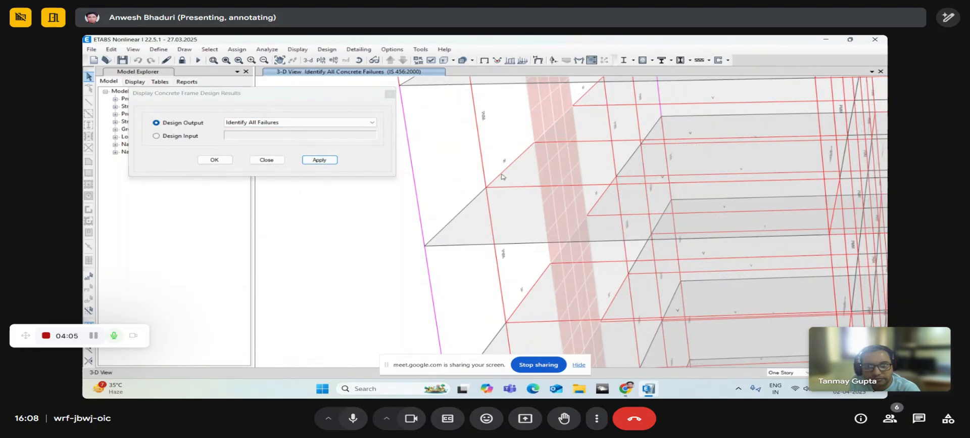
scroll(470, 166, down, 3)
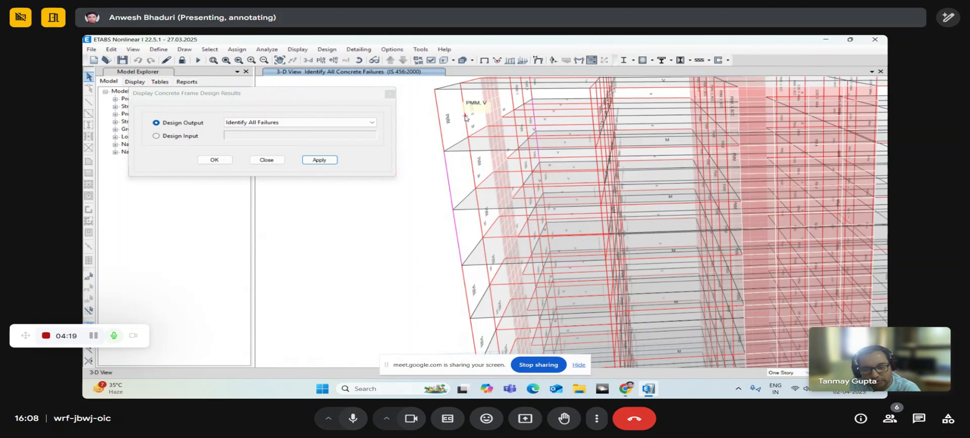
click(215, 161)
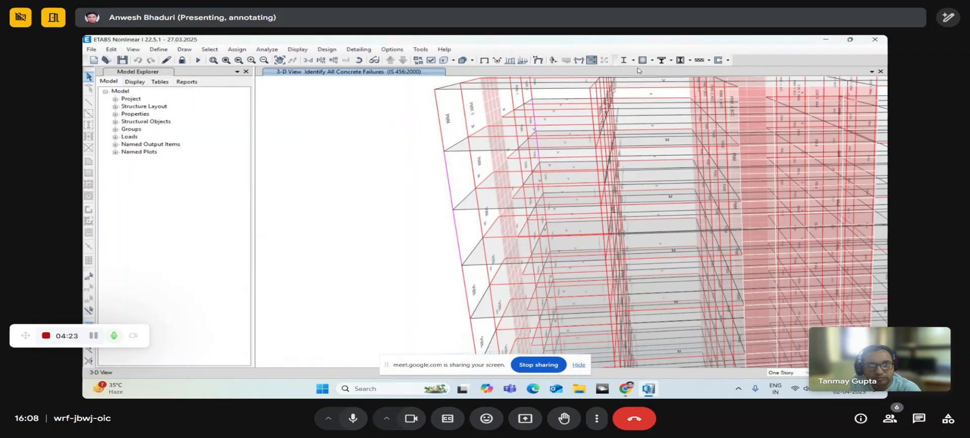
Step: Display the beam design diagrams for Total Longitudinal Rebar on the 3-D model and inspect them over the whole building
click(652, 60)
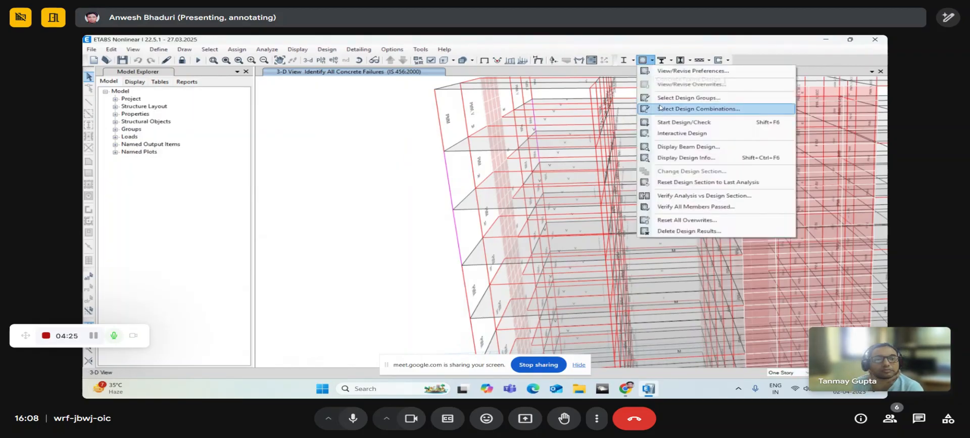
click(671, 147)
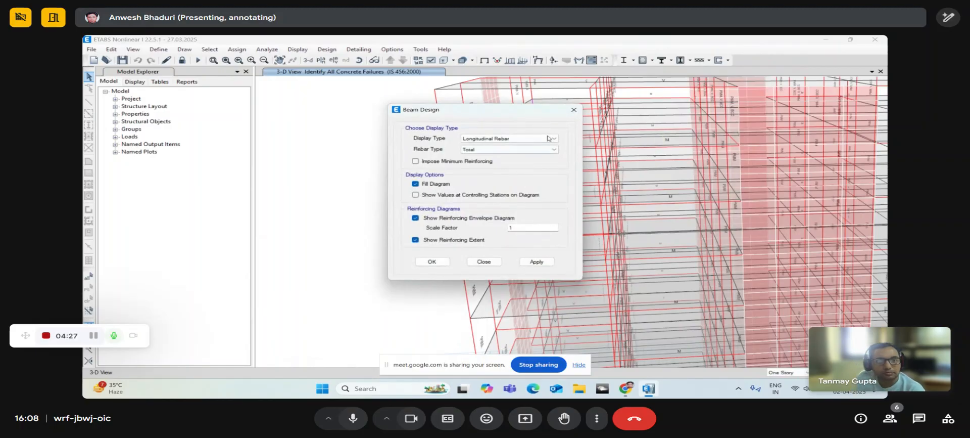
drag(515, 101, 279, 97)
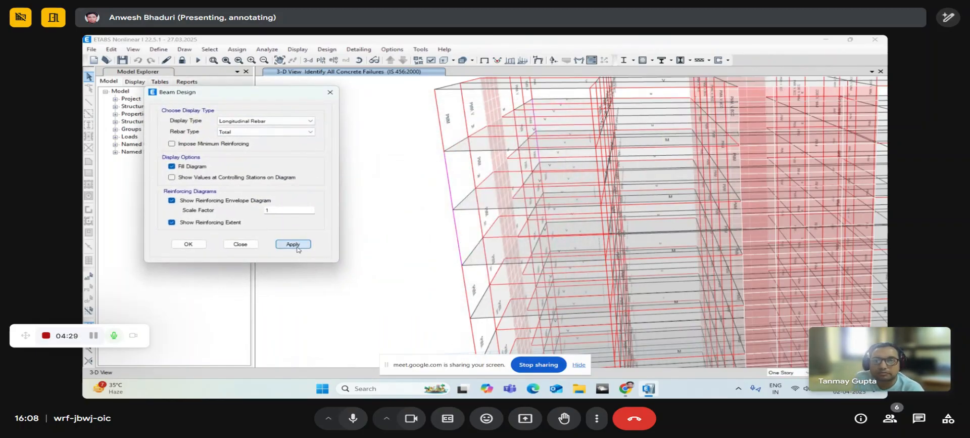
click(293, 244)
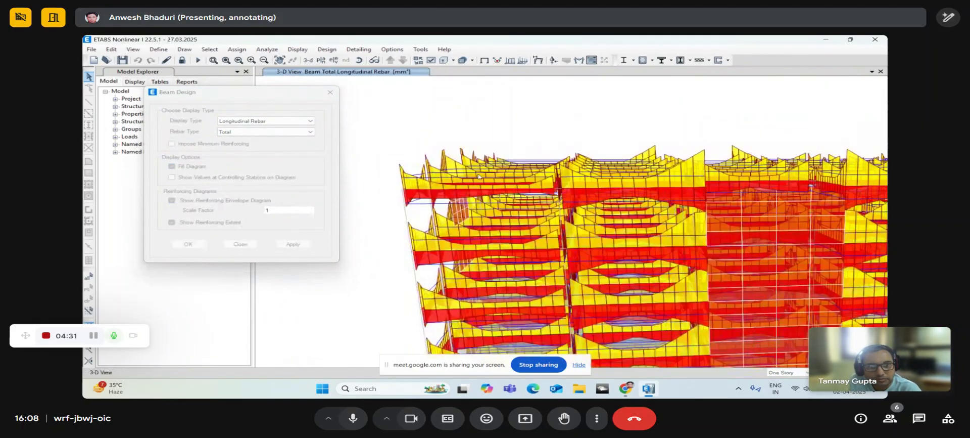
scroll(469, 122, down, 3)
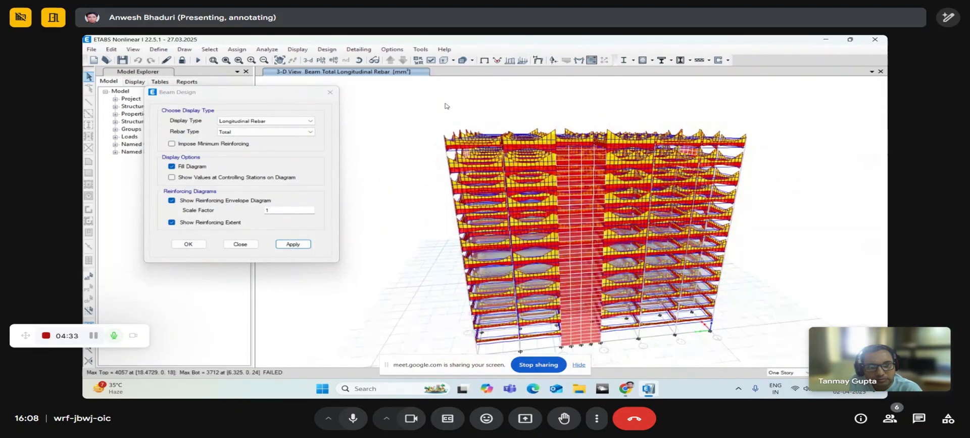
drag(447, 203, 430, 257)
Step: Show the beam longitudinal rebar diagrams in the Story11 plan view
click(322, 60)
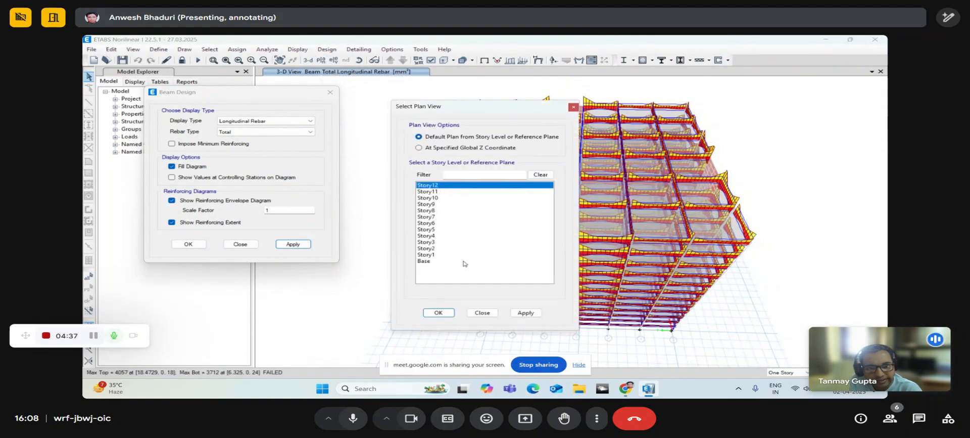
click(427, 192)
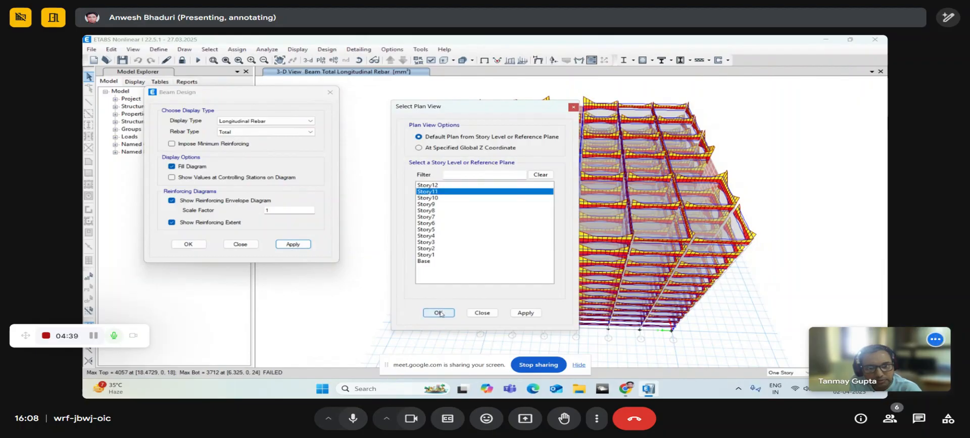
click(438, 313)
Step: Examine the concrete beam design information of the edge beam between grids B and C, and close the beam design settings
mouse_move(530, 128)
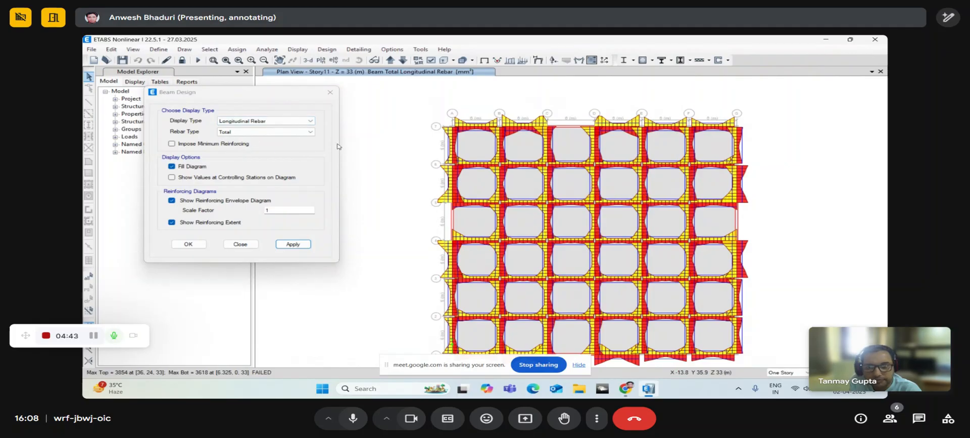
scroll(523, 119, up, 3)
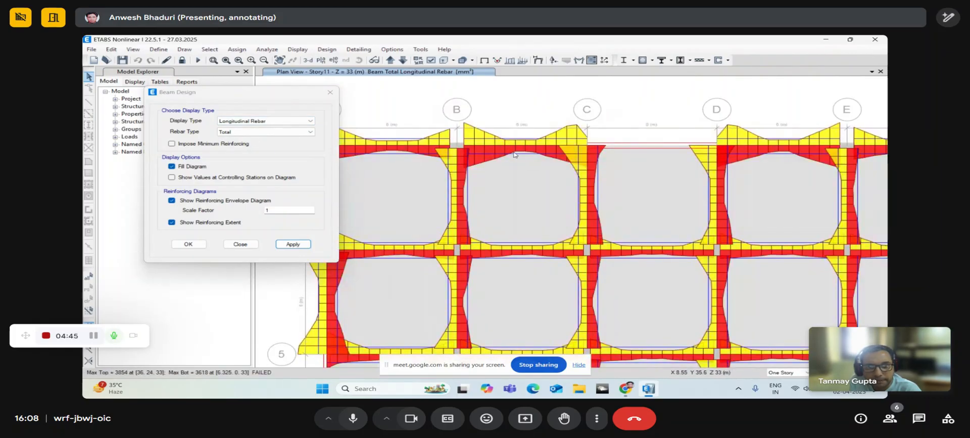
right_click(527, 147)
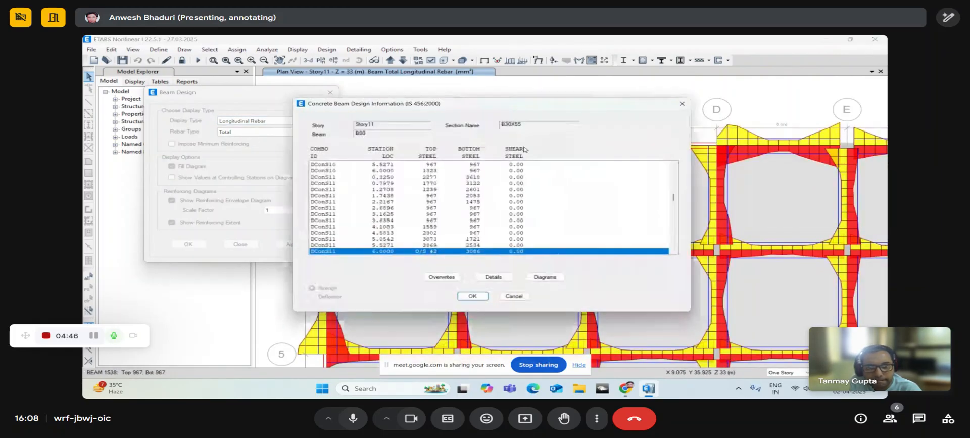
click(687, 102)
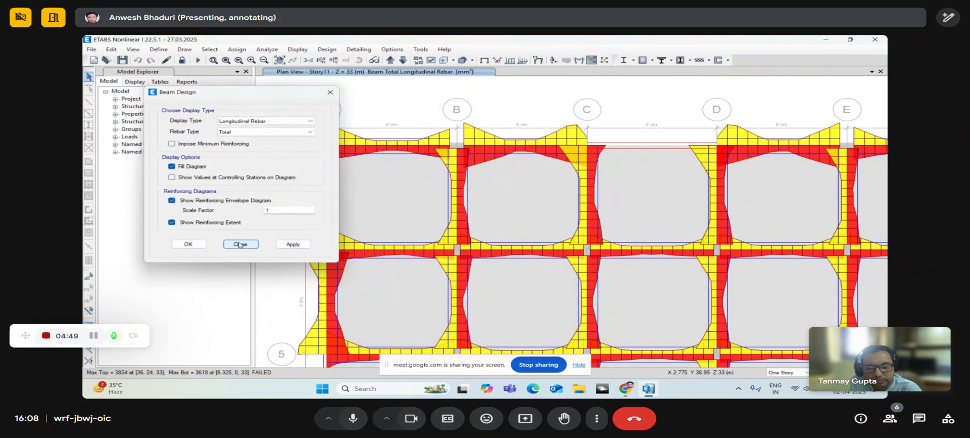
click(240, 244)
Step: Show the undeformed shape, return to the 3-D view and orient the building to face the shear walls
scroll(260, 215, down, 3)
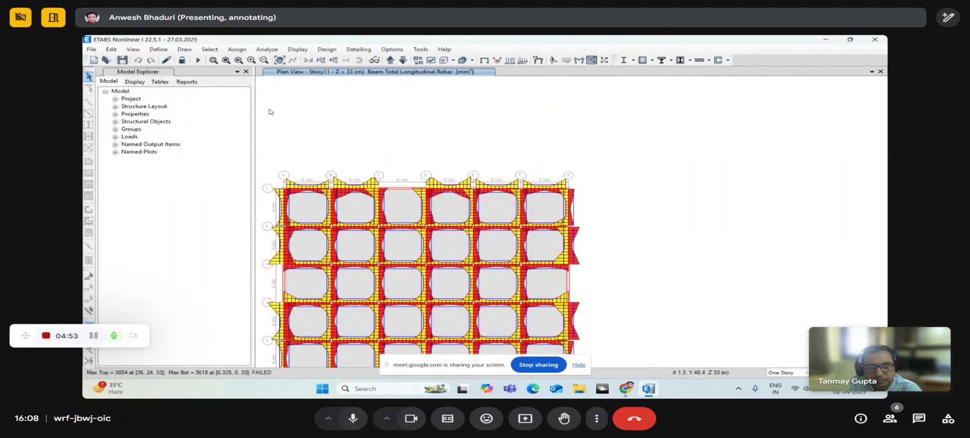
click(484, 60)
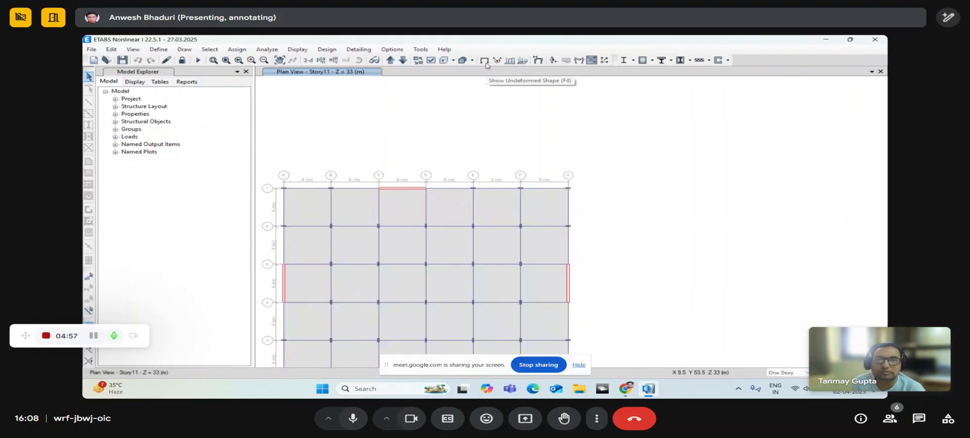
click(308, 59)
click(359, 60)
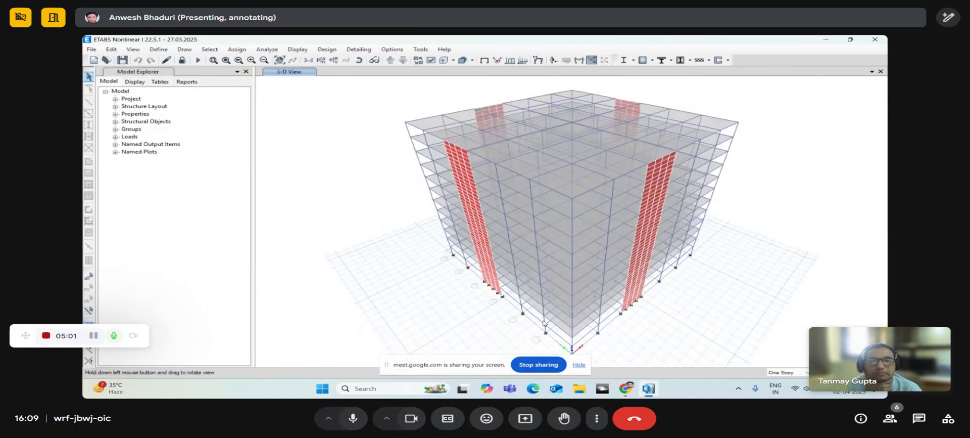
drag(546, 314, 615, 306)
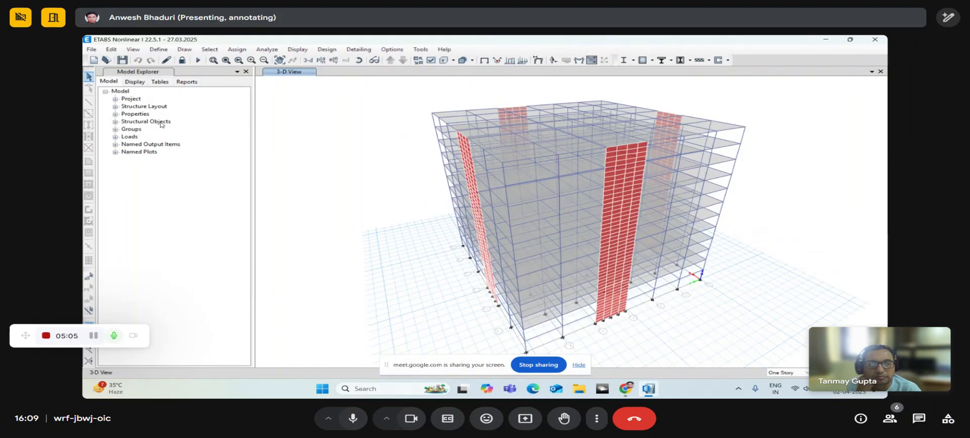
Step: Add the wall pier labels P2, P3 and P4 to the pier label definitions
click(158, 49)
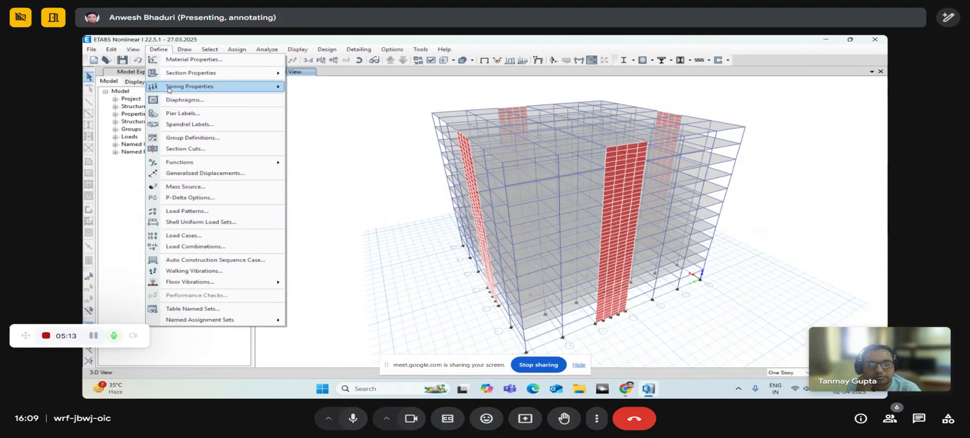
click(161, 50)
click(160, 50)
click(169, 113)
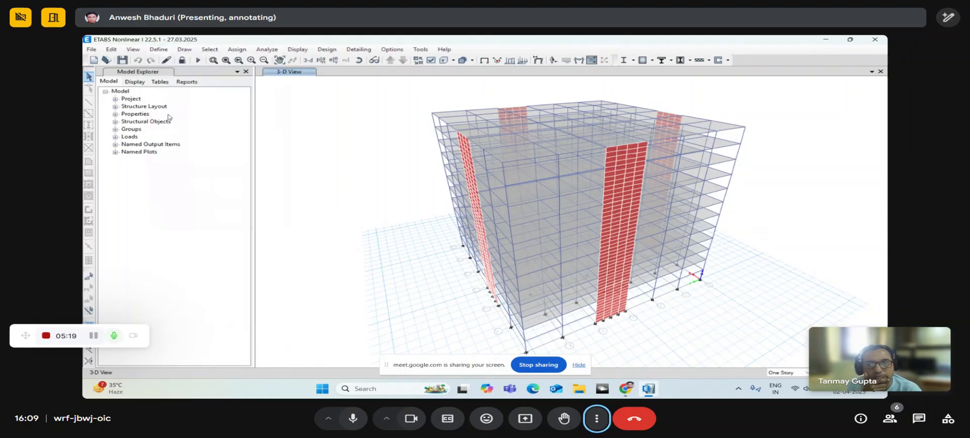
drag(505, 140, 368, 109)
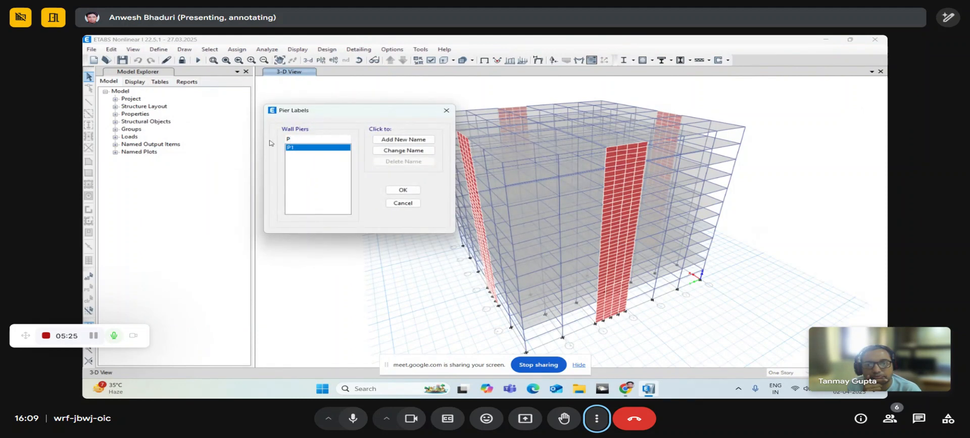
click(403, 139)
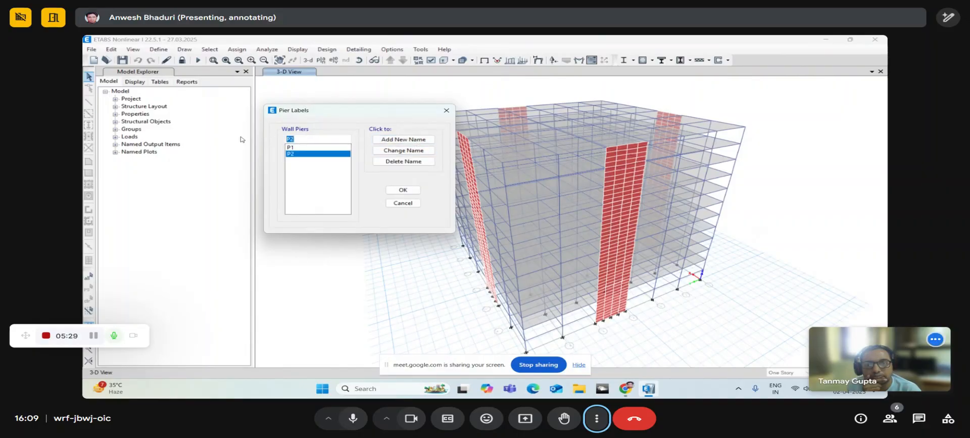
text(P3)
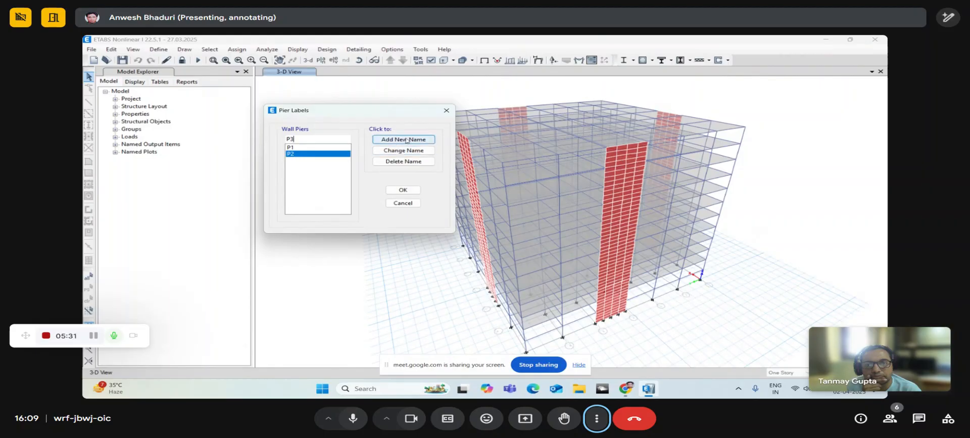
click(403, 139)
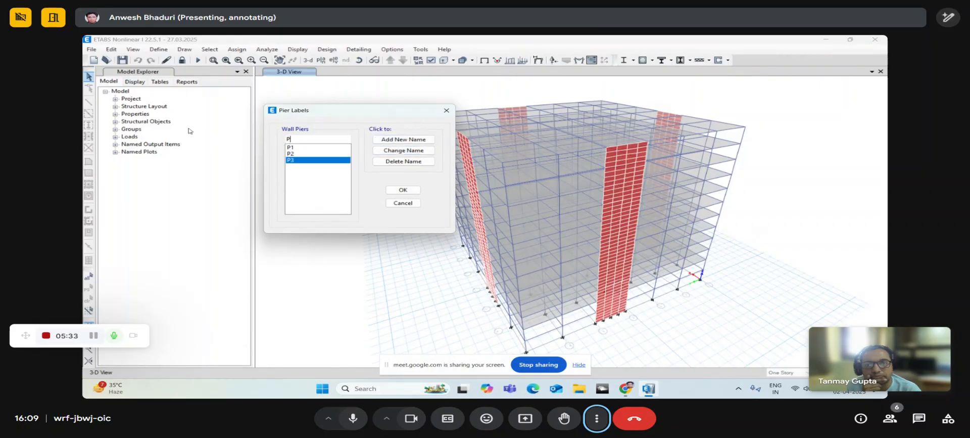
text(P4)
click(403, 139)
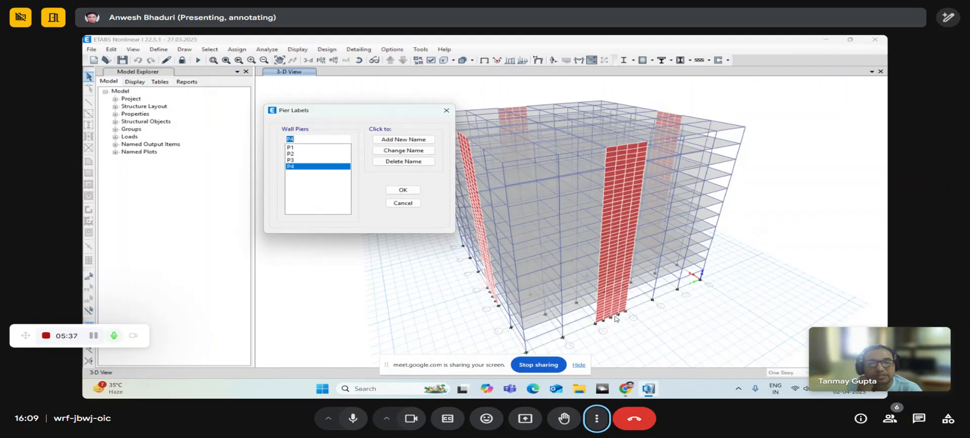
drag(341, 111, 256, 113)
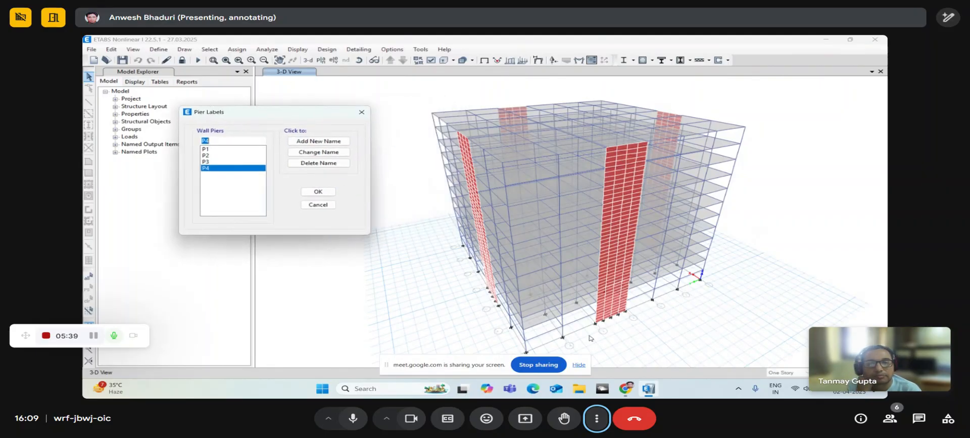
click(318, 192)
Step: Display the elevation view along grid line A
scroll(469, 303, up, 3)
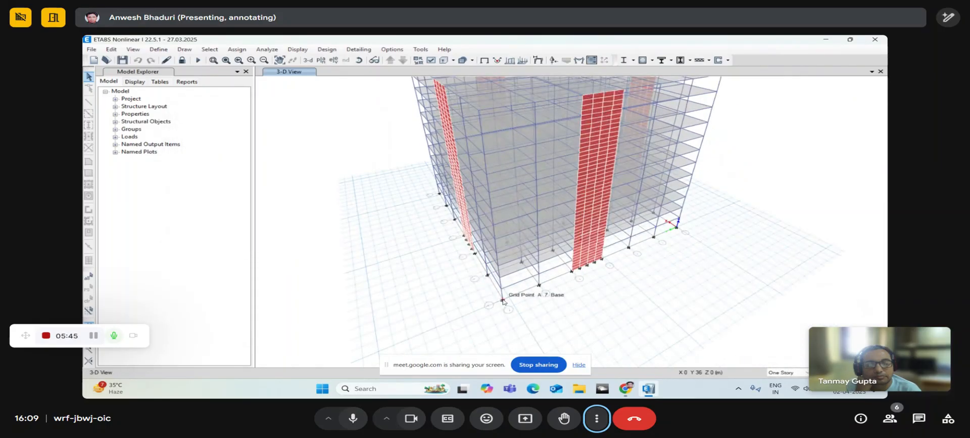
click(334, 60)
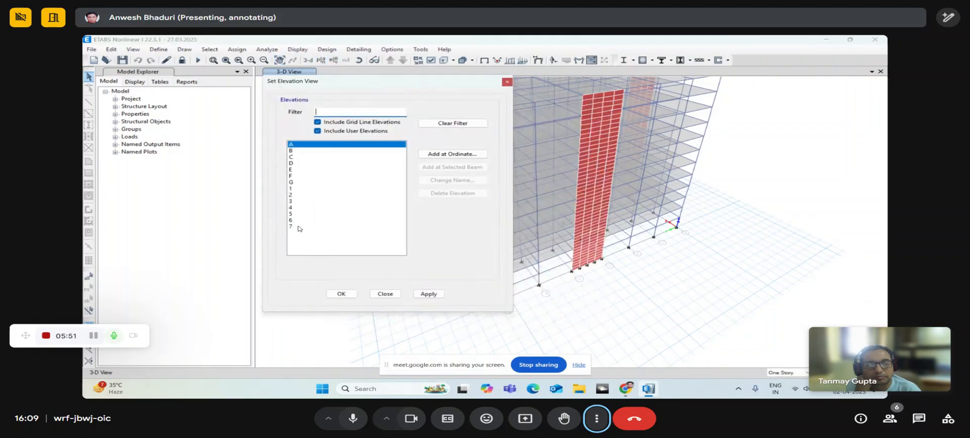
click(341, 294)
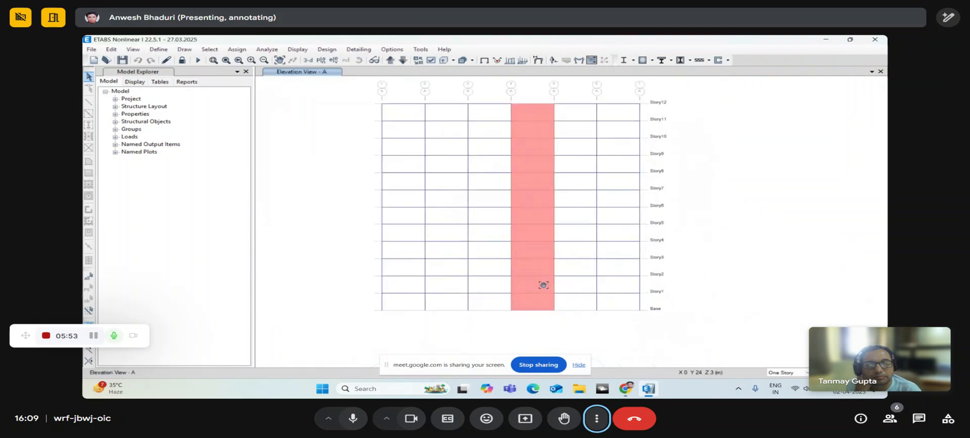
Step: Assign pier label P1 to all shear wall shells over the full height of elevation A
drag(530, 299, 495, 84)
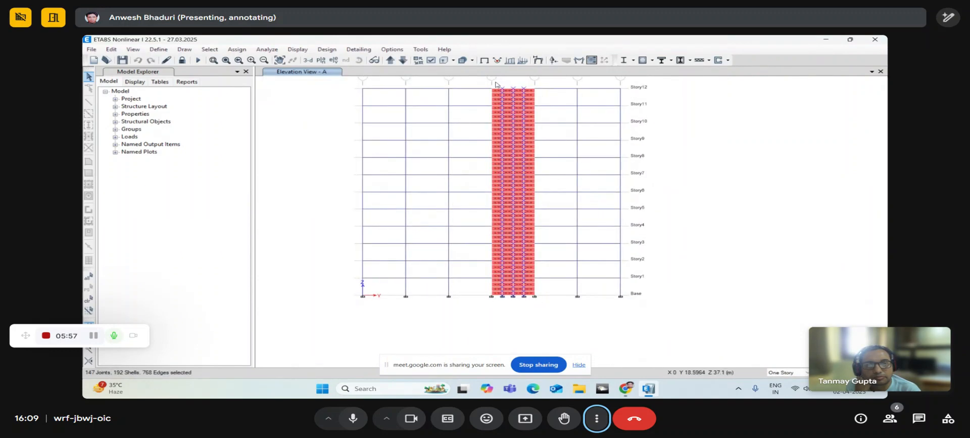
click(237, 49)
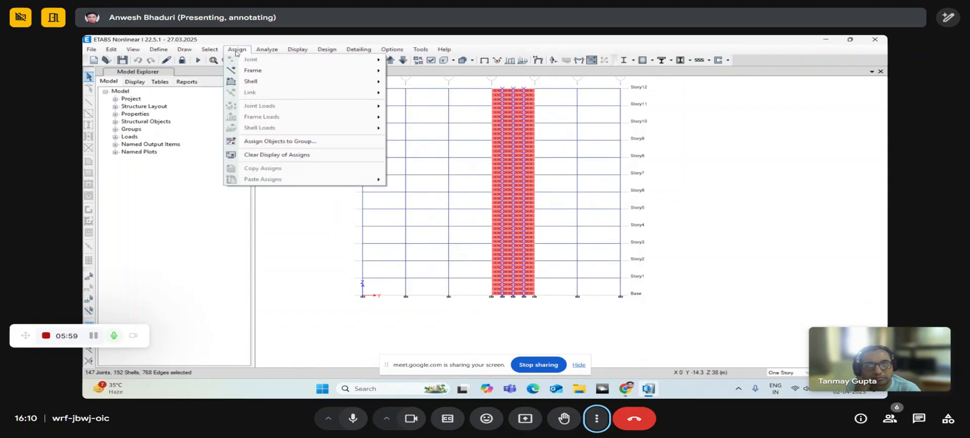
mouse_move(248, 80)
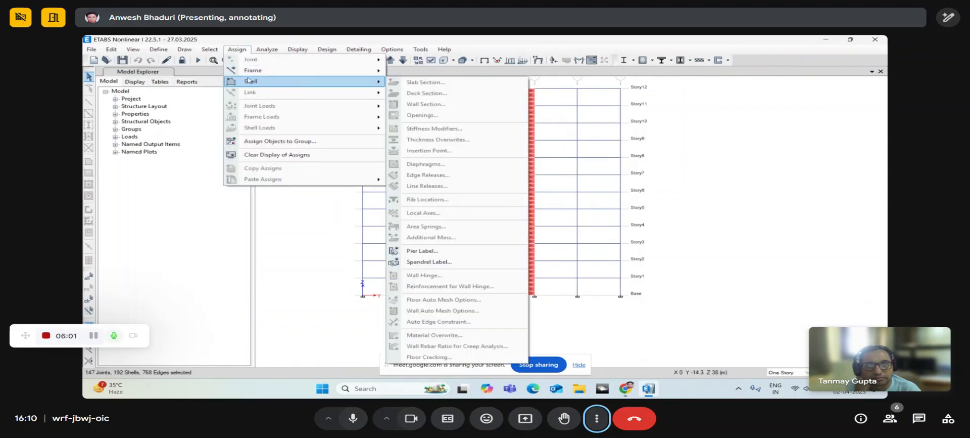
click(184, 50)
click(210, 50)
mouse_move(238, 53)
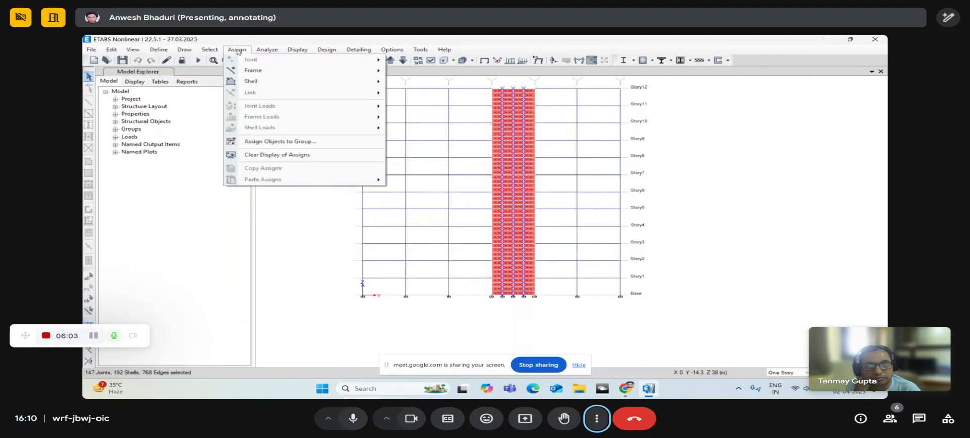
mouse_move(262, 82)
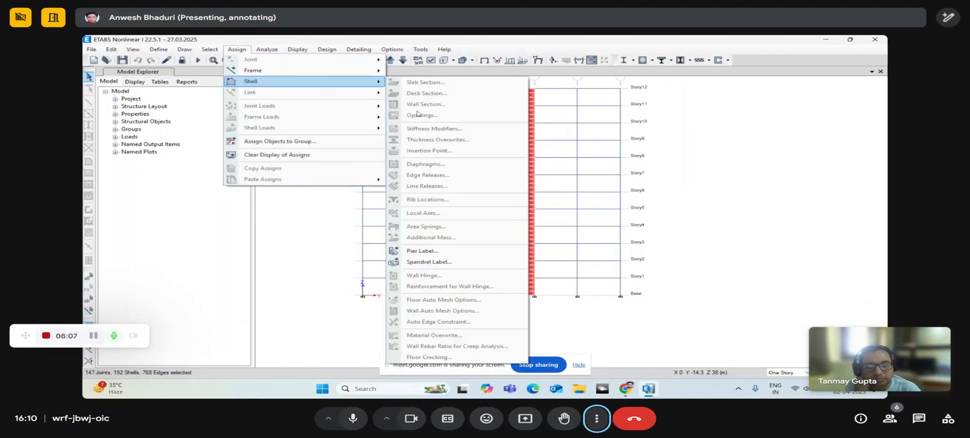
click(424, 251)
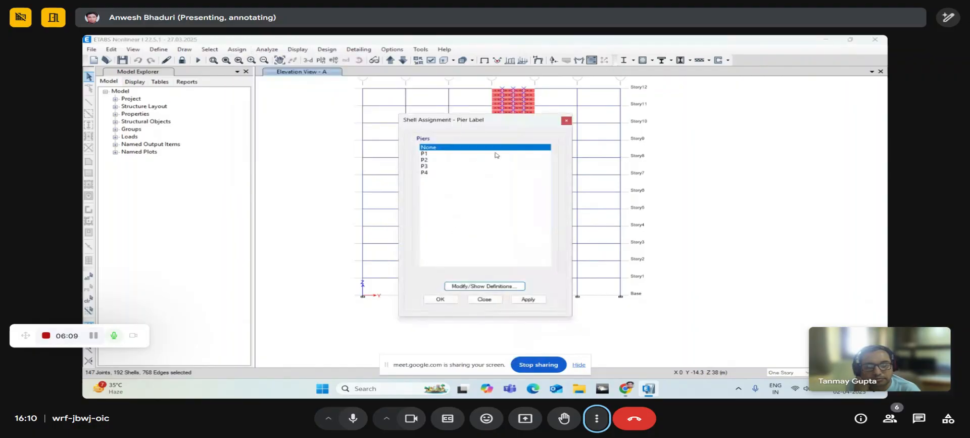
click(236, 138)
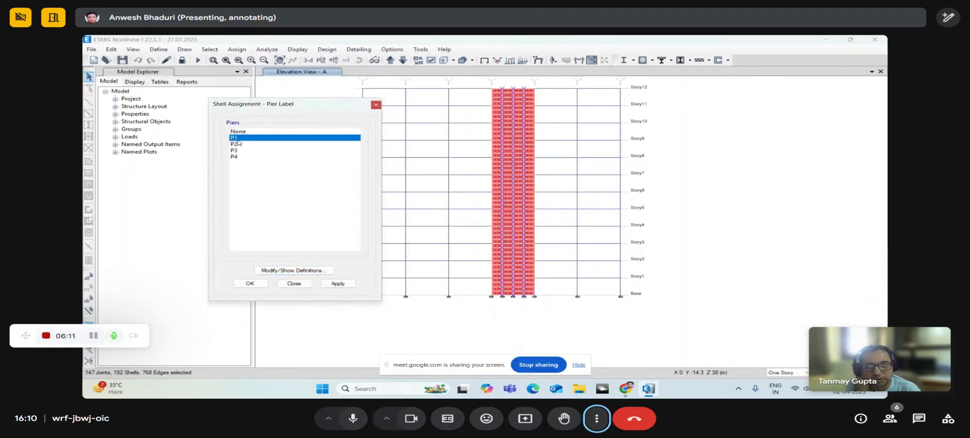
click(338, 283)
Step: Return from elevation A to the 3-D view with the wall pier IDs shown
middle_drag(605, 283, 677, 296)
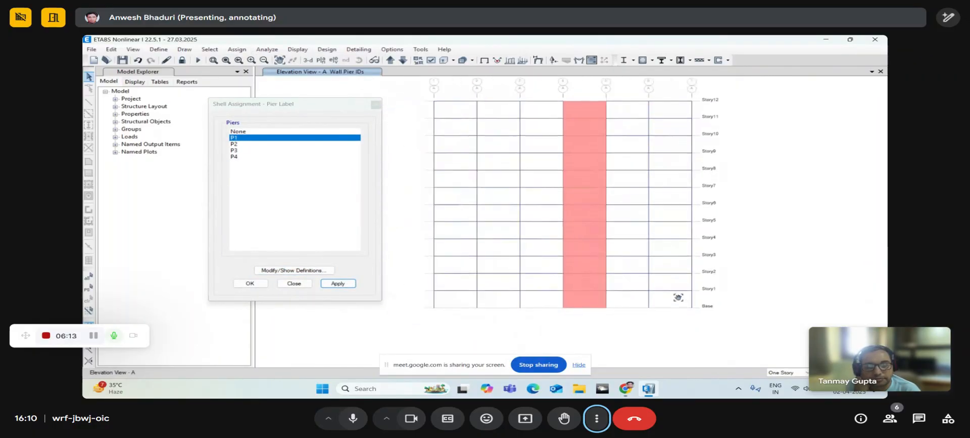
key(space)
click(308, 59)
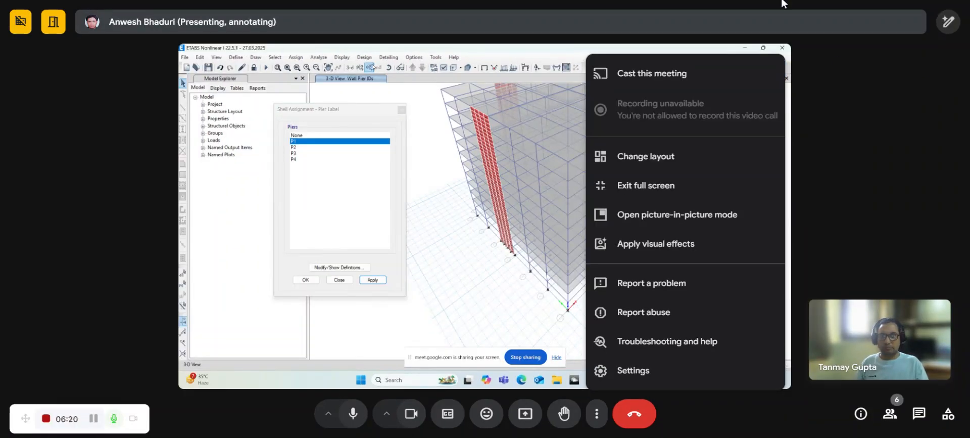
Step: Assign pier label P2 to all shear wall shells over the full height of elevation 1
click(372, 67)
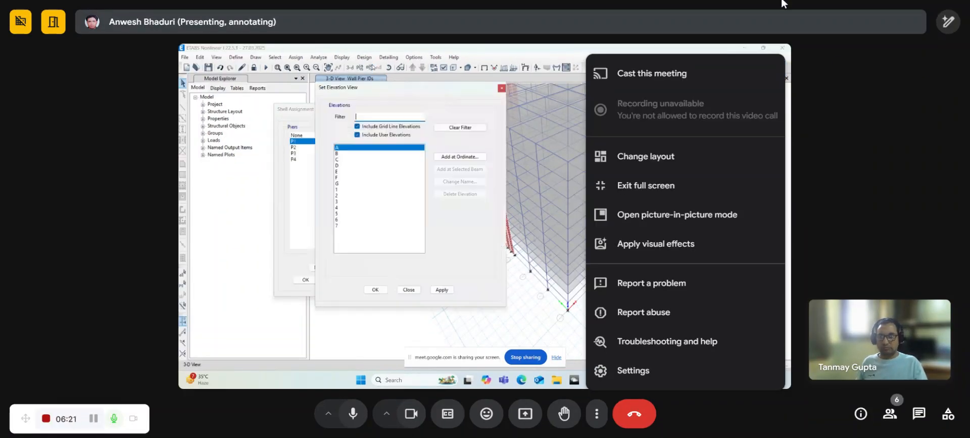
click(340, 190)
click(375, 289)
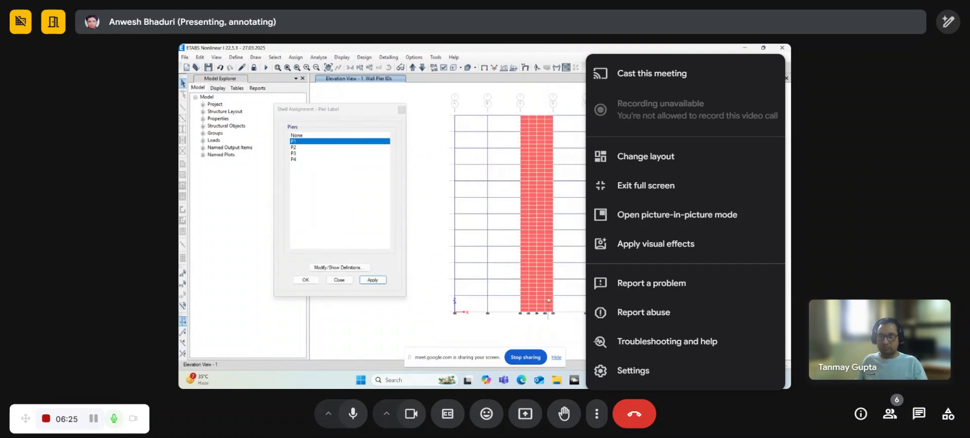
click(526, 121)
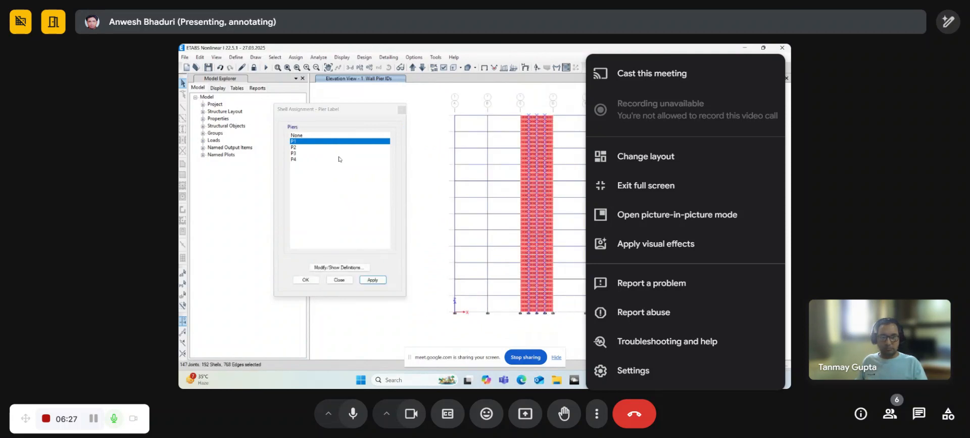
click(316, 147)
click(361, 279)
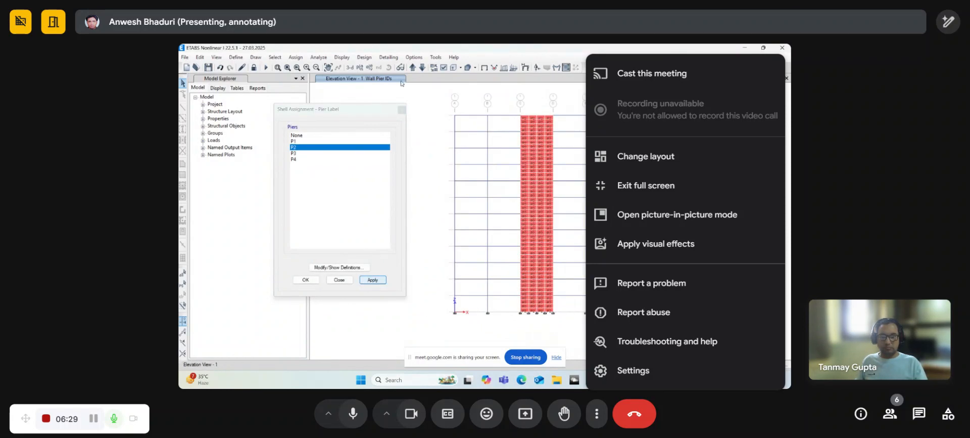
Step: Assign pier label P3 to all shear wall shells over the full height of elevation 7
click(358, 67)
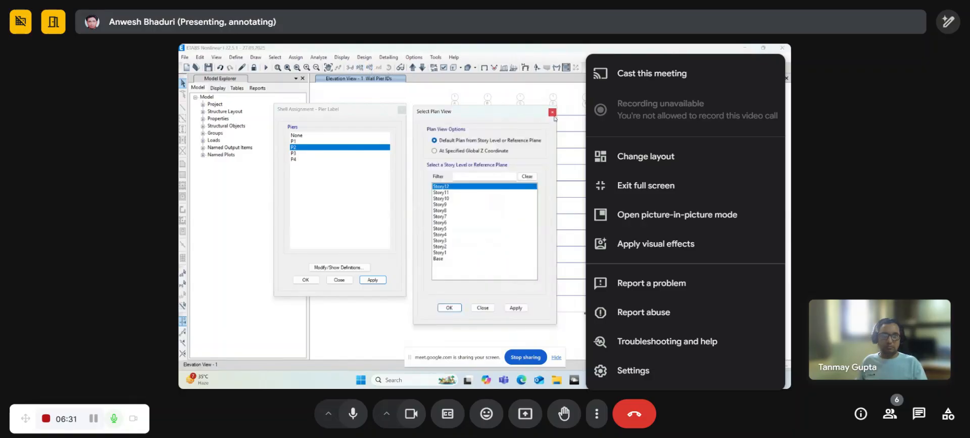
click(552, 112)
click(349, 68)
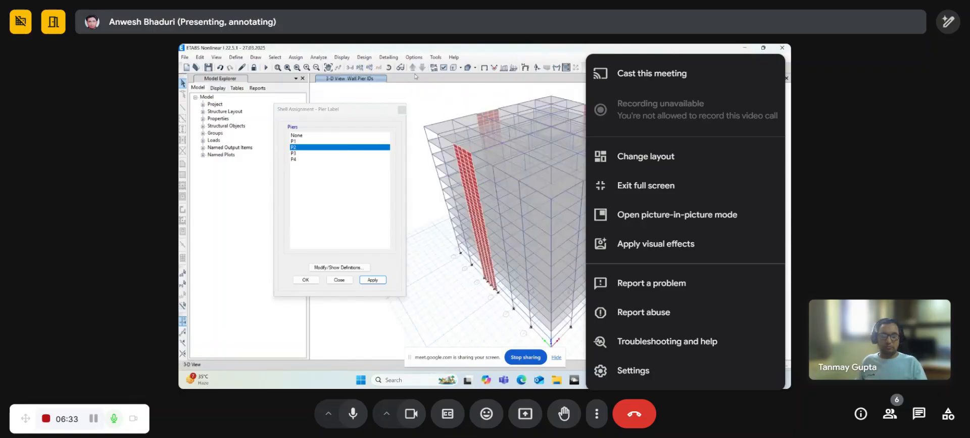
click(389, 67)
drag(473, 305, 569, 326)
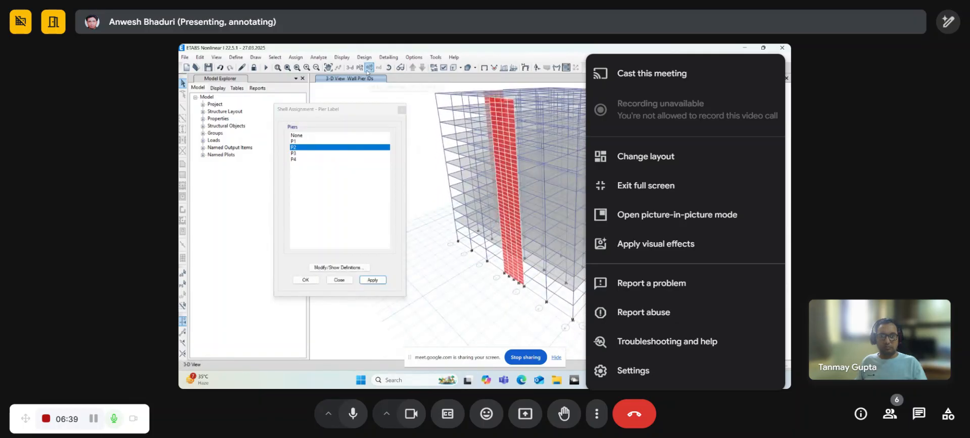
click(368, 70)
click(343, 226)
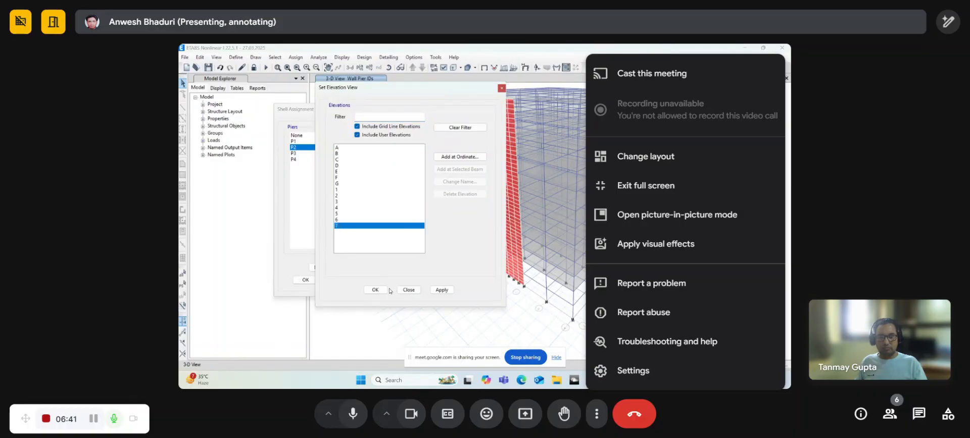
click(375, 289)
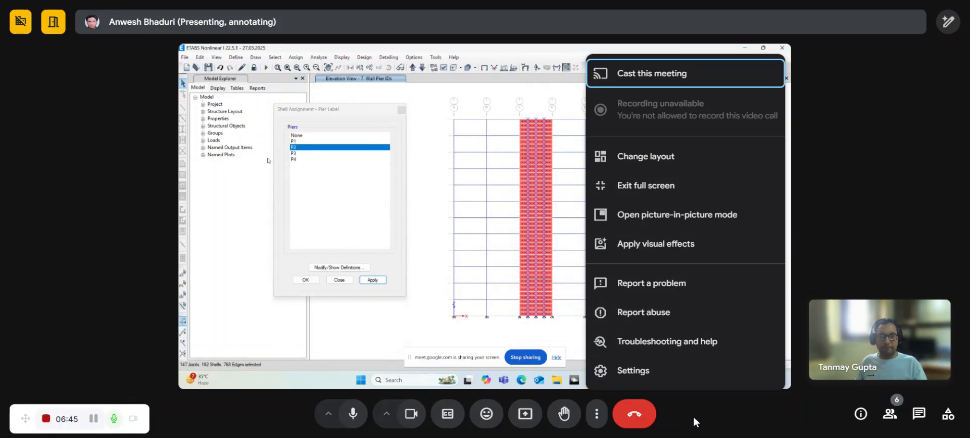
click(708, 411)
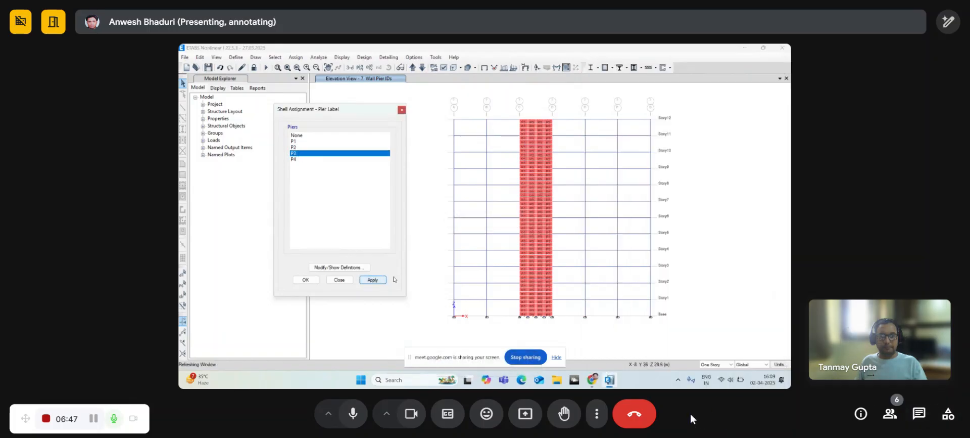
click(596, 413)
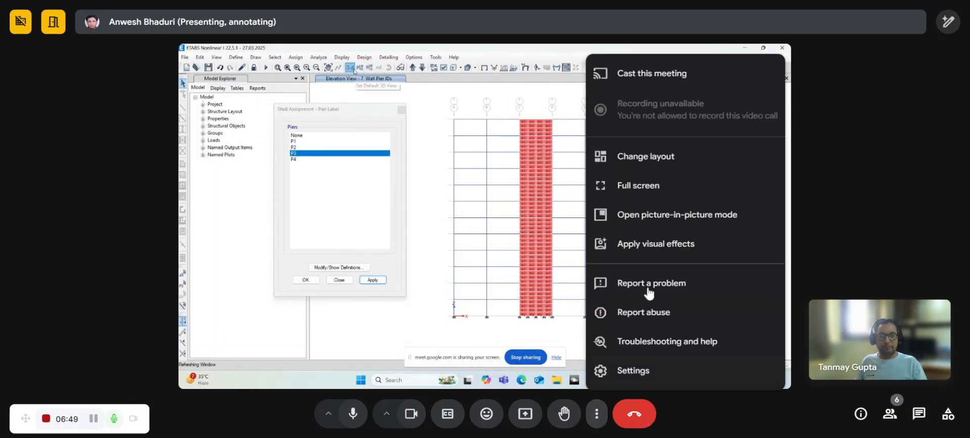
click(723, 423)
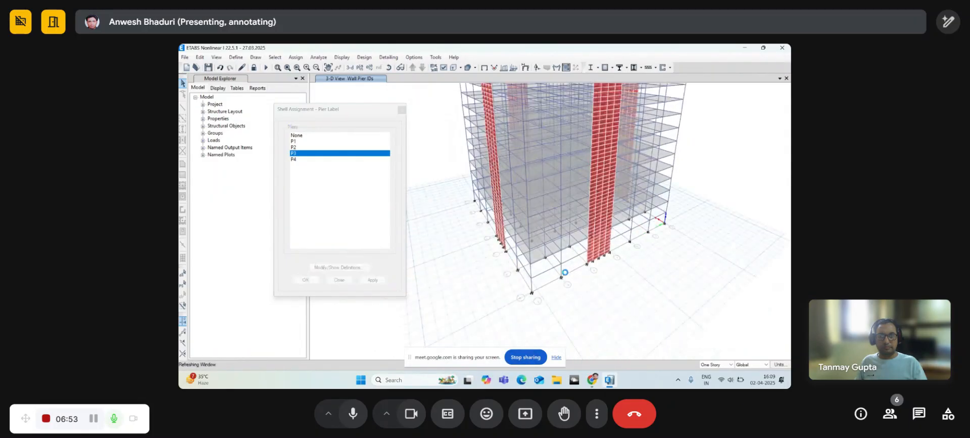
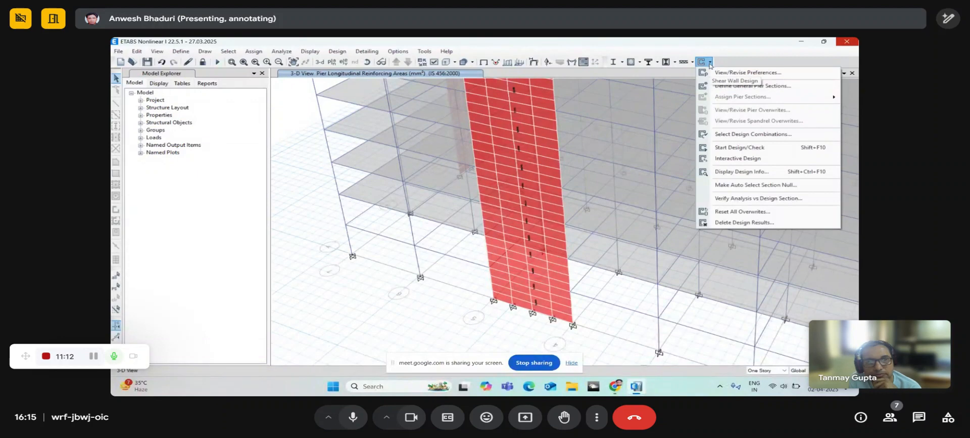
Step: Set the Rebar Material in the shear wall design preferences to HYSD500 and accept deleting the existing wall design results
click(713, 73)
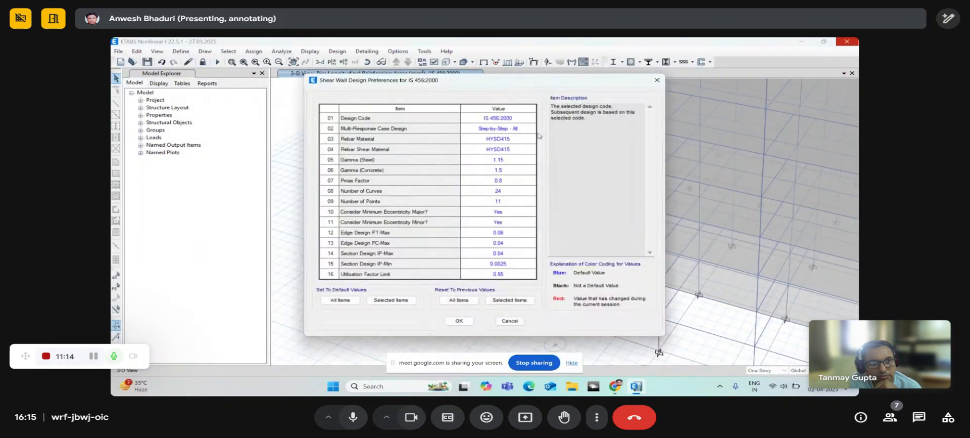
drag(404, 85, 343, 81)
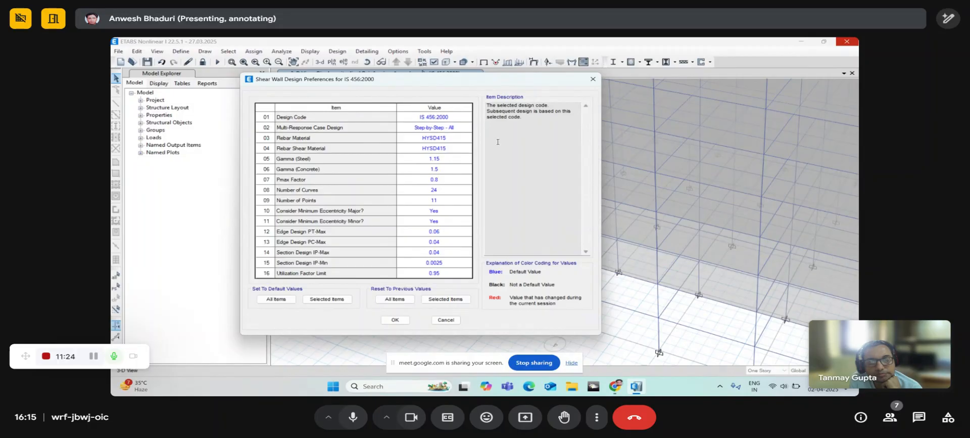
click(452, 139)
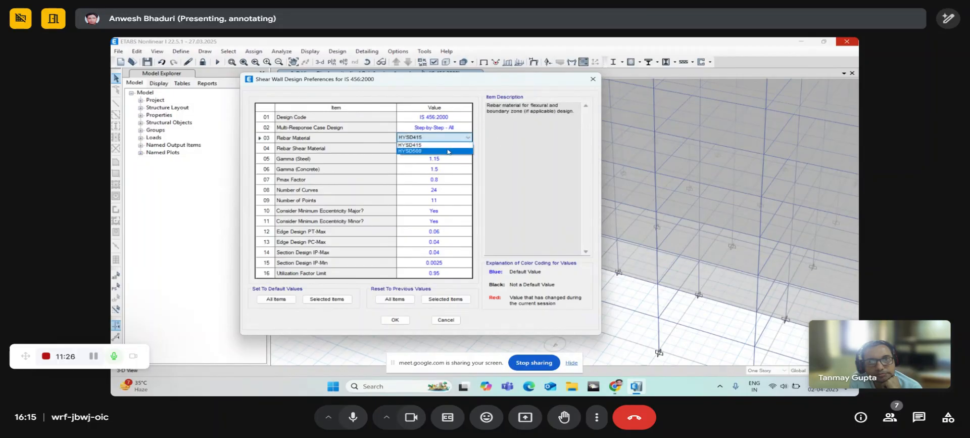
click(433, 148)
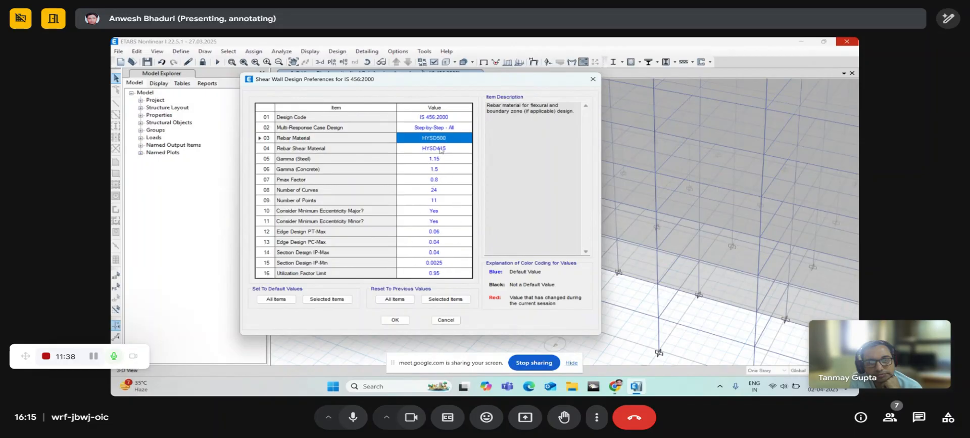
click(397, 320)
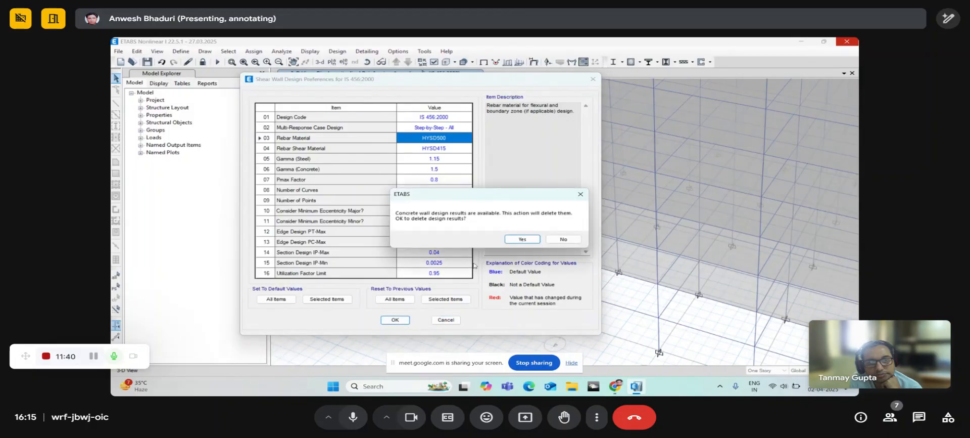
click(511, 238)
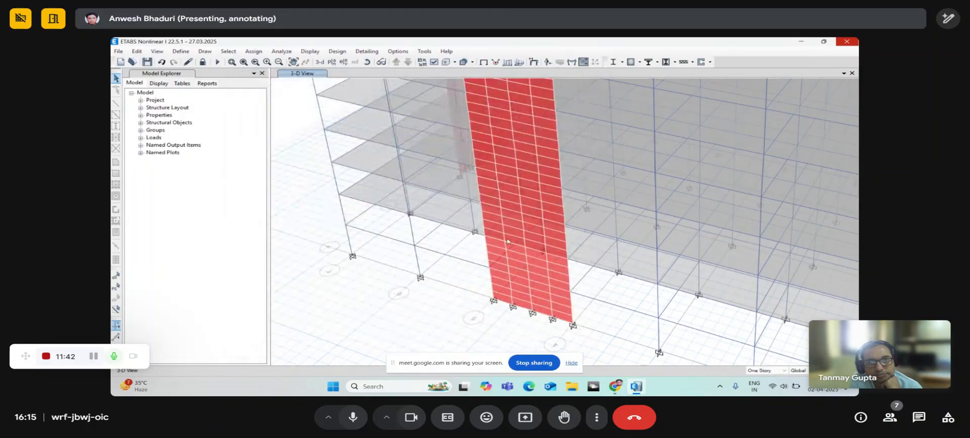
Step: Select all walls in the model by object type
scroll(514, 209, up, 2)
scroll(495, 162, down, 3)
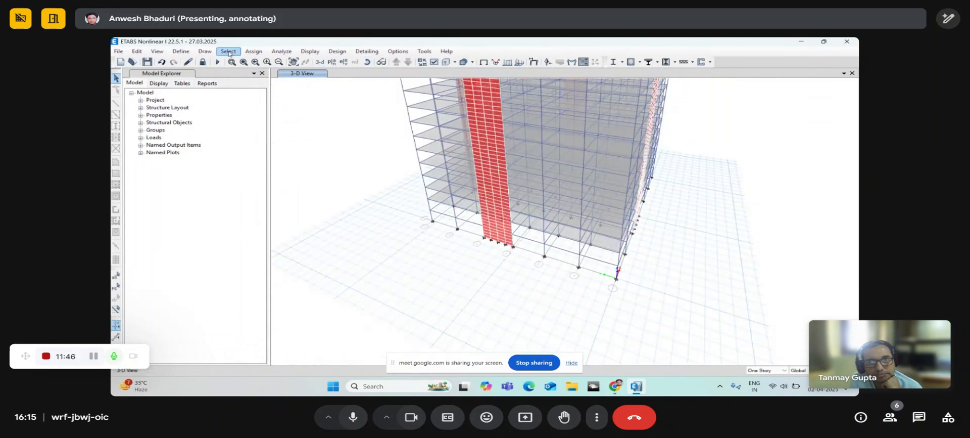
click(229, 51)
mouse_move(230, 60)
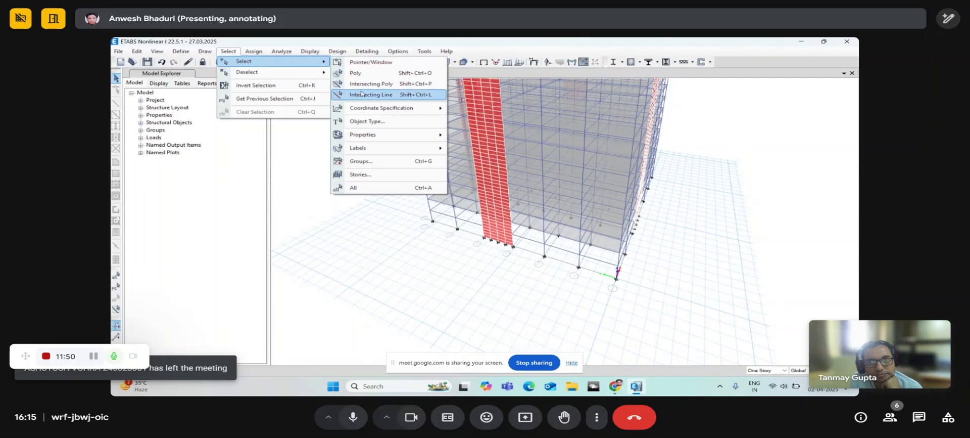
click(364, 123)
drag(445, 126, 350, 104)
click(338, 157)
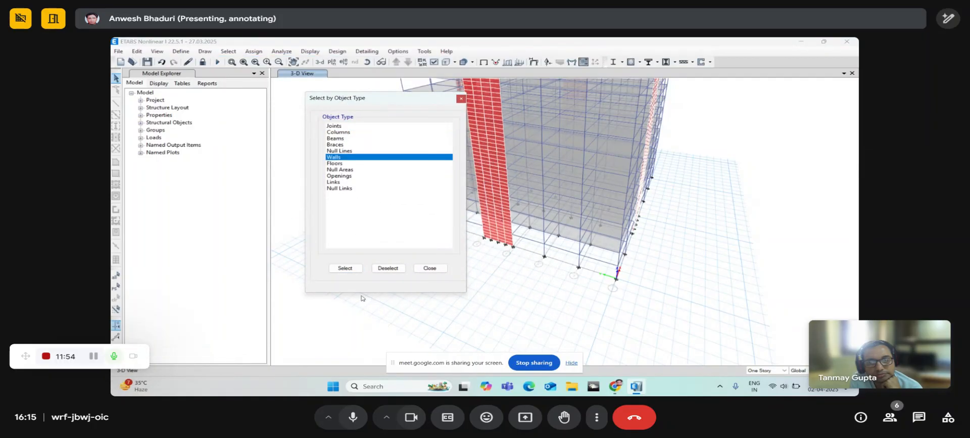
click(345, 268)
click(430, 267)
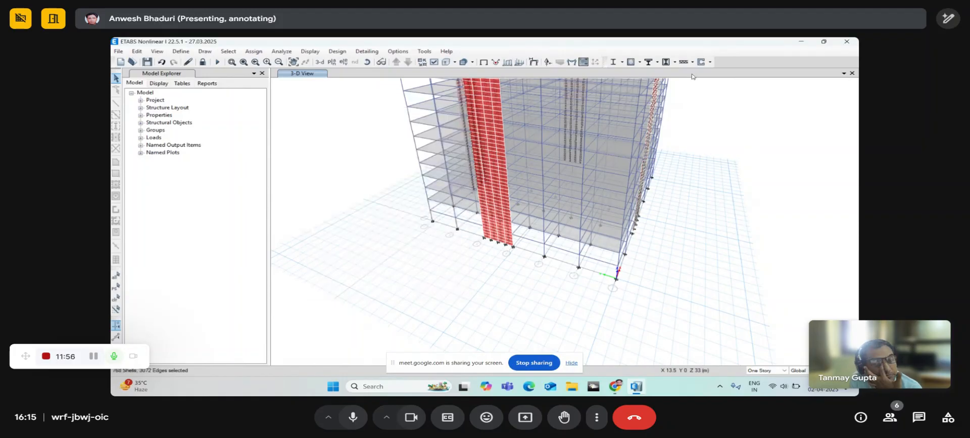
Step: Set the Pier Section Type to Simplified T and C in the wall pier design overwrites of the selected walls
click(709, 61)
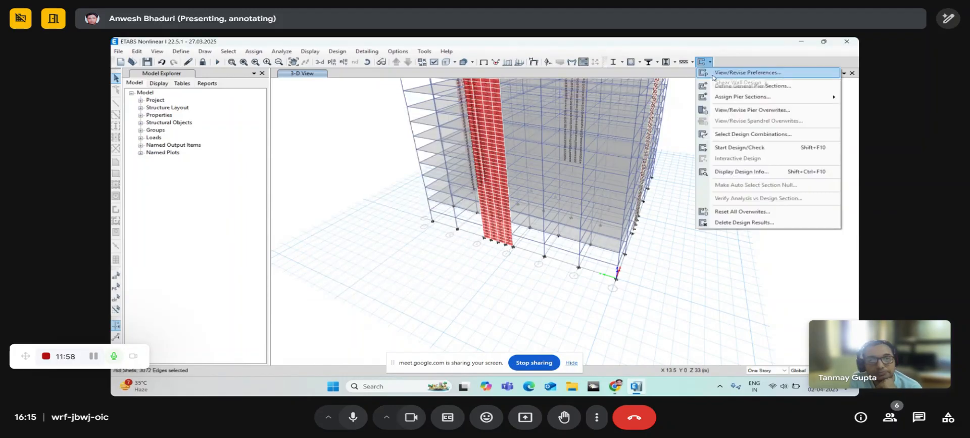
click(715, 110)
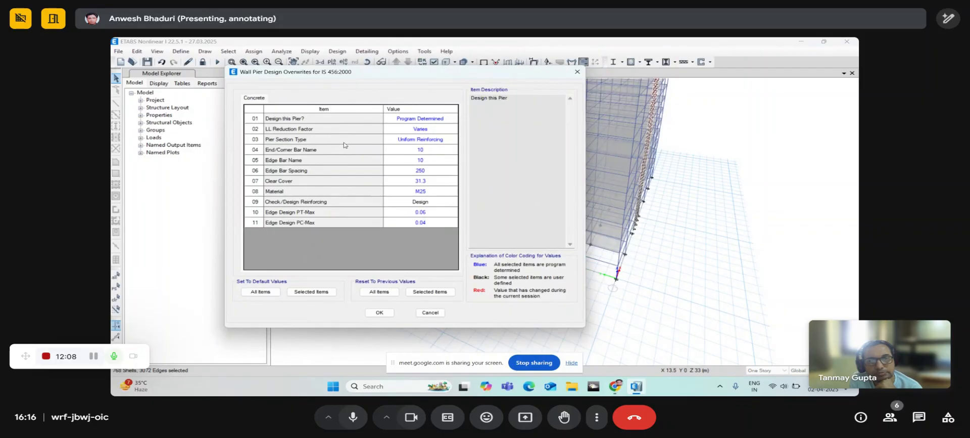
click(413, 142)
click(412, 143)
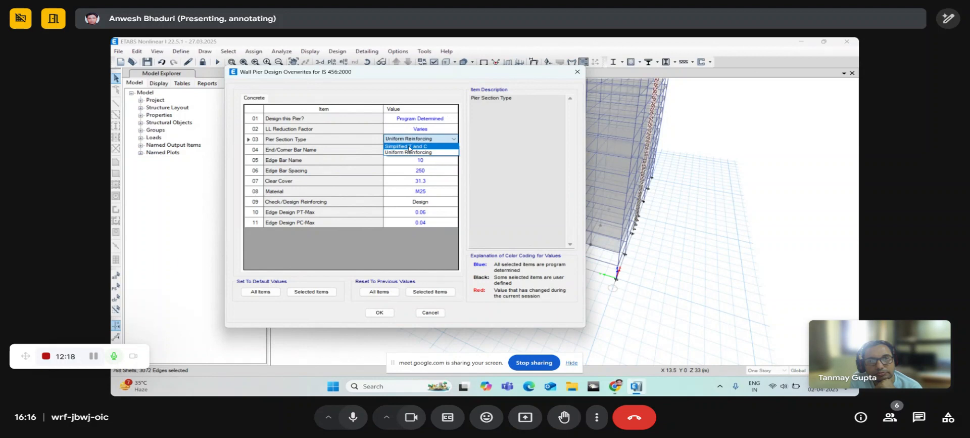
click(410, 147)
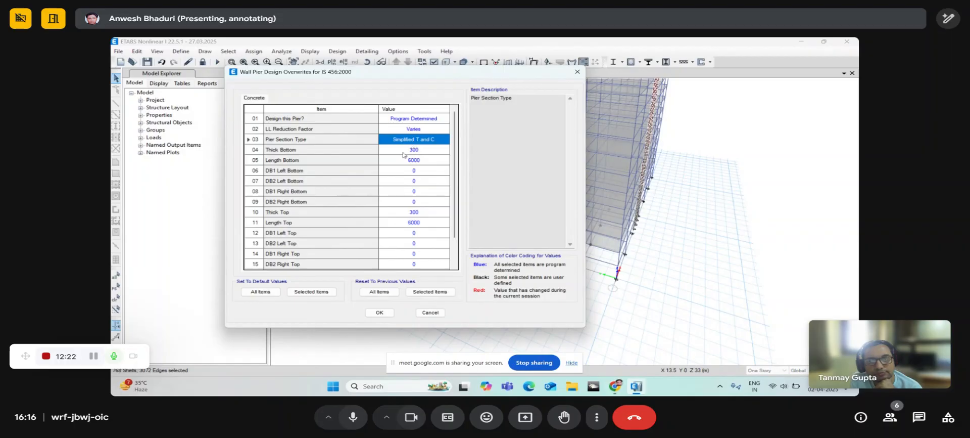
Step: Examine the thickness, length, DB1/DB2, material and edge design entries of the Simplified T and C overwrites and accept them
scroll(406, 187, down, 1)
scroll(406, 204, up, 1)
click(325, 175)
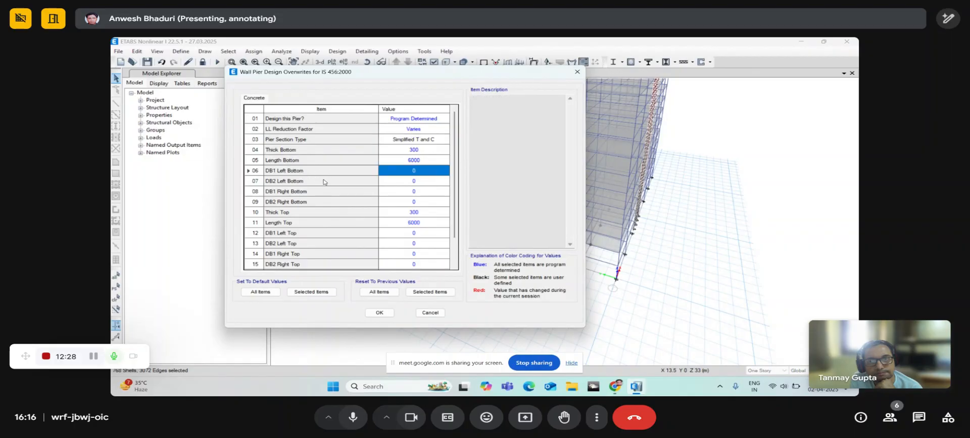
scroll(405, 207, down, 1)
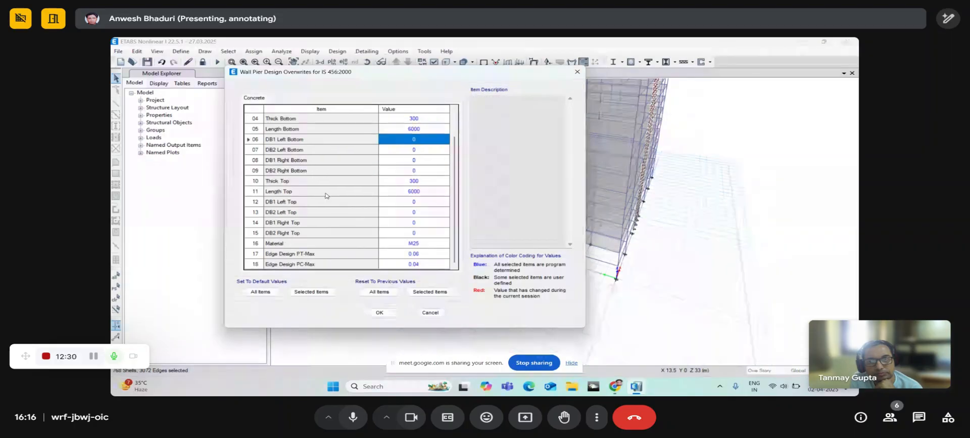
click(337, 181)
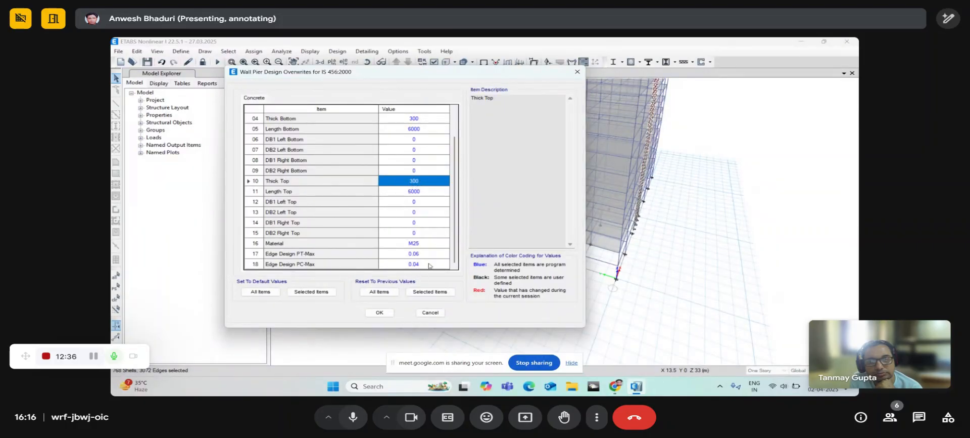
scroll(423, 135, up, 1)
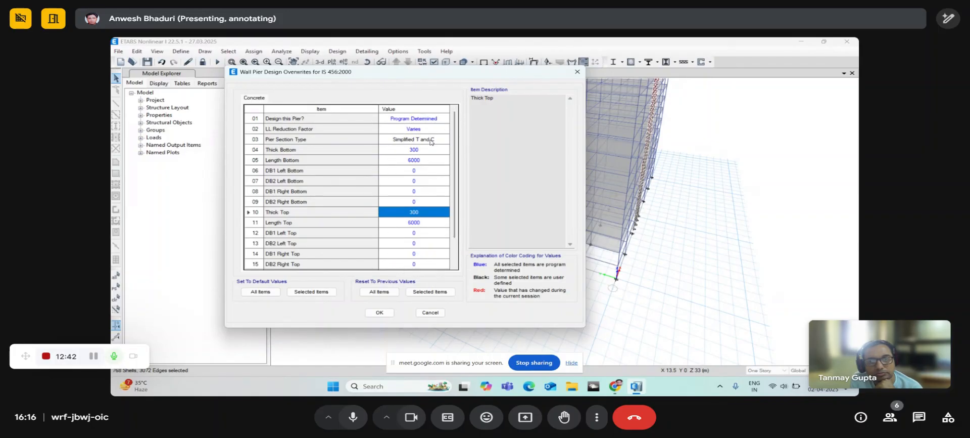
scroll(430, 145, down, 1)
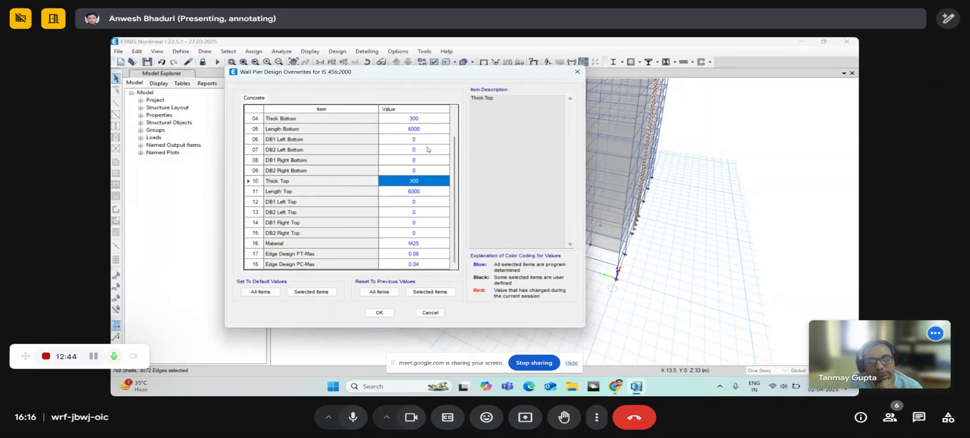
scroll(428, 149, up, 1)
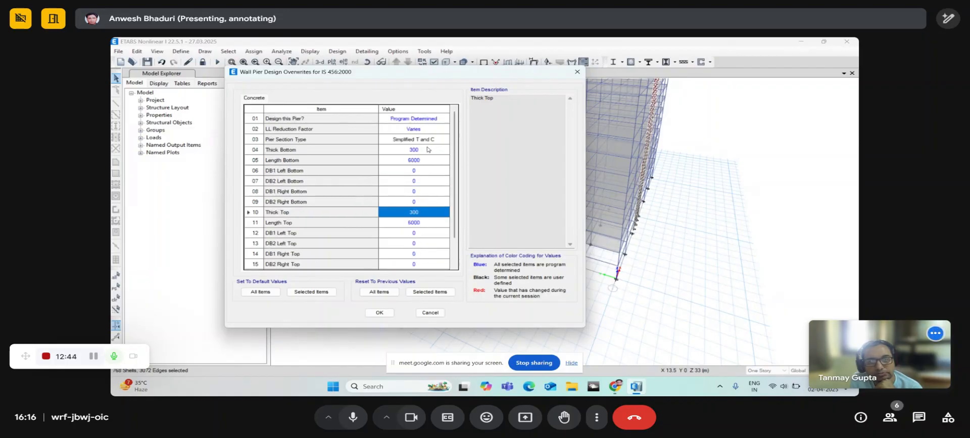
click(380, 312)
Step: Check the list of defined general pier sections and close it without adding one
click(710, 62)
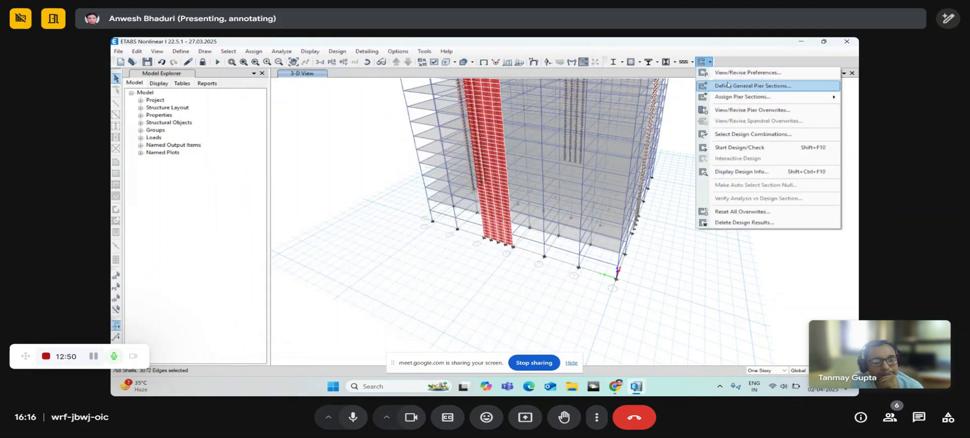
click(704, 85)
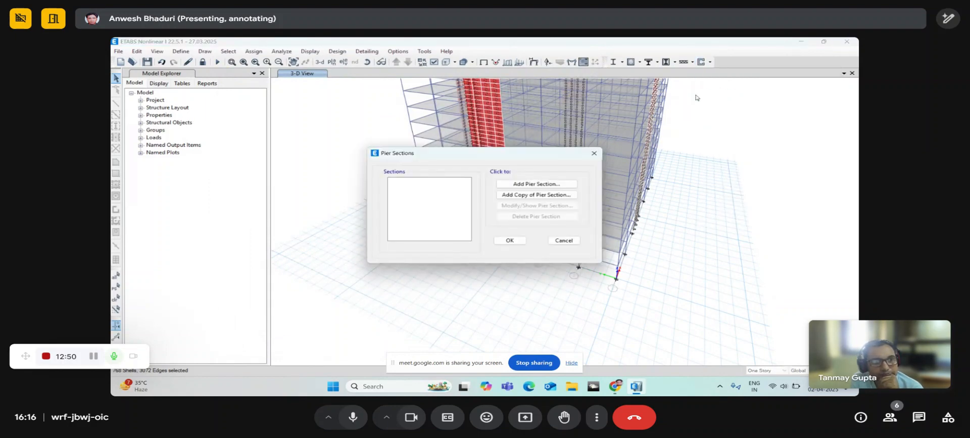
click(595, 153)
Step: Add the RS, RSX-0.3RSY-0.3RSZ and RSX+0.3RSY+0.3RSZ combinations to the wall design load combinations
click(710, 62)
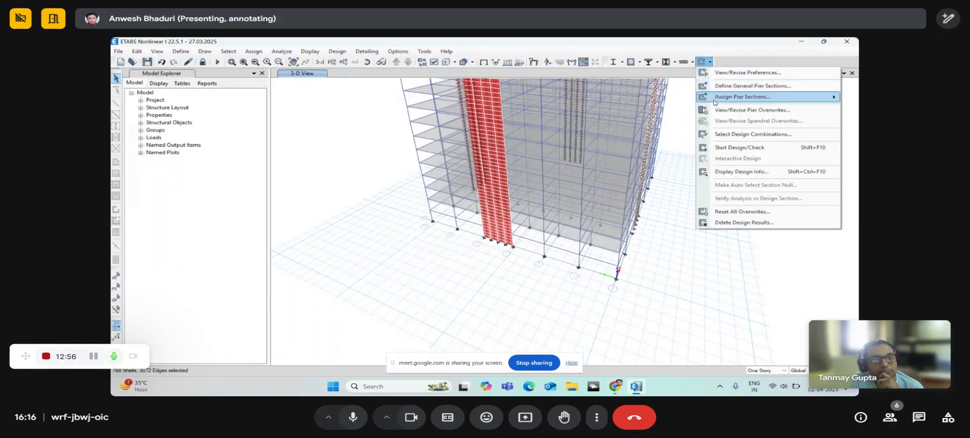
click(731, 134)
drag(500, 124, 453, 105)
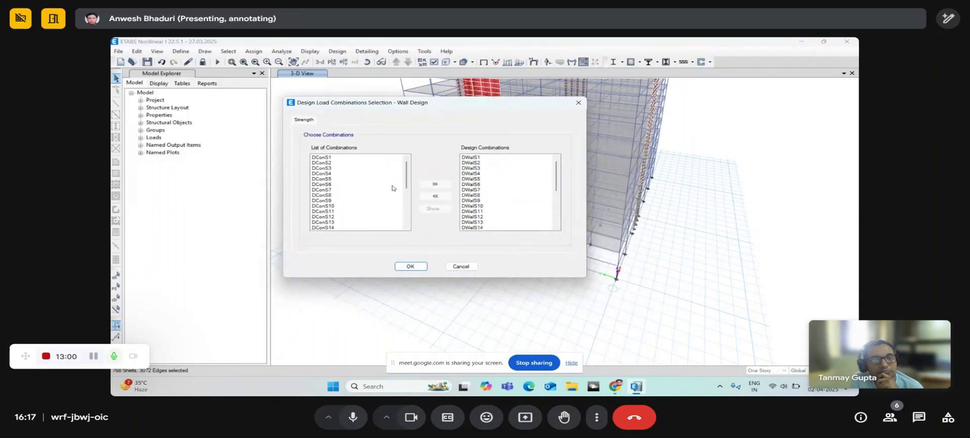
scroll(392, 187, down, 6)
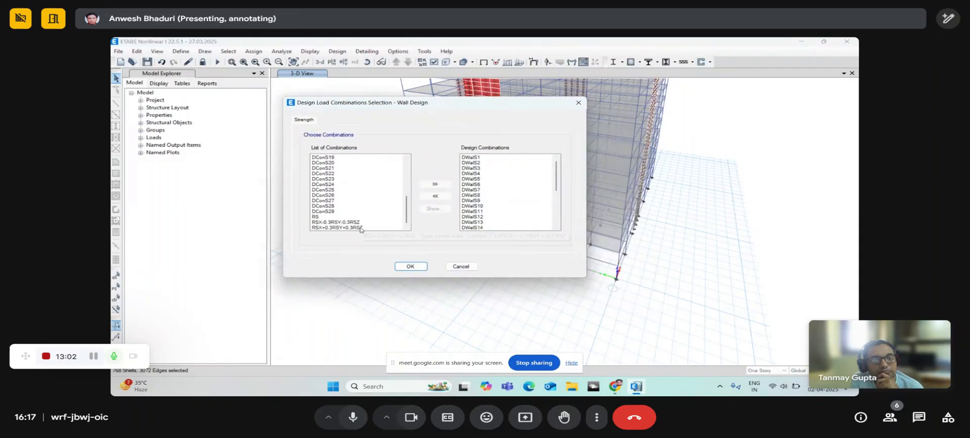
drag(360, 228, 359, 216)
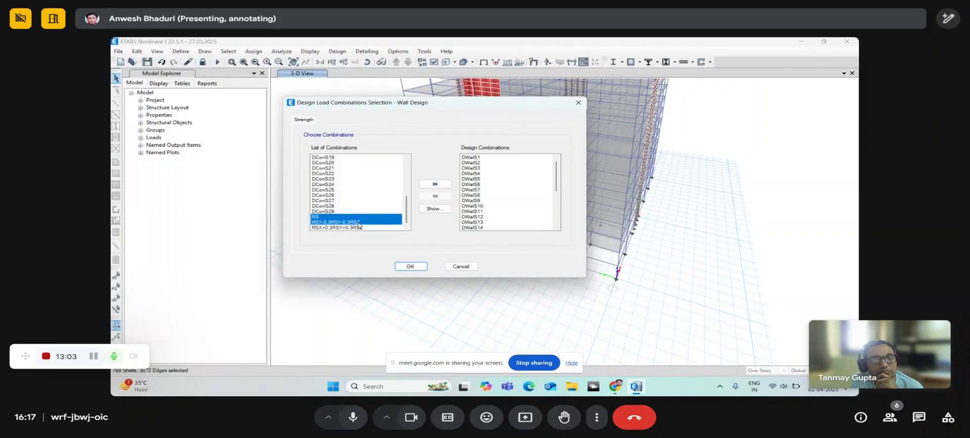
click(435, 184)
Step: Remove all DWalS combinations from the wall design combinations and accept the selection
drag(480, 227, 485, 134)
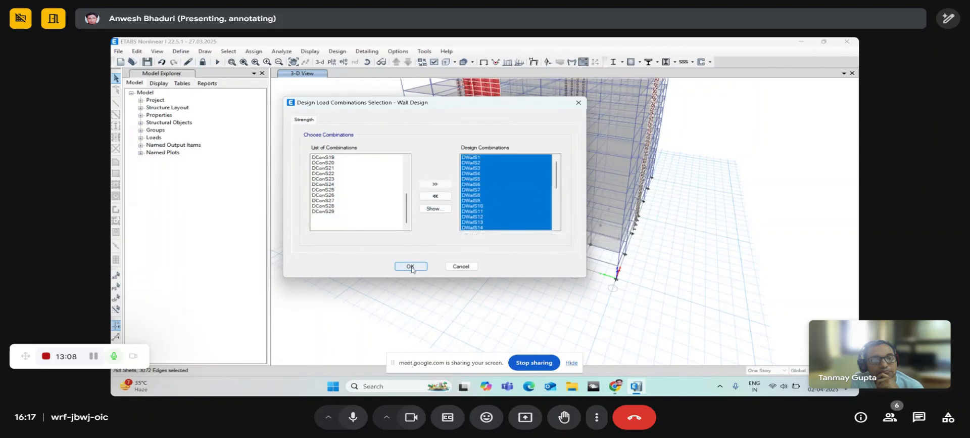
click(435, 196)
scroll(322, 195, up, 5)
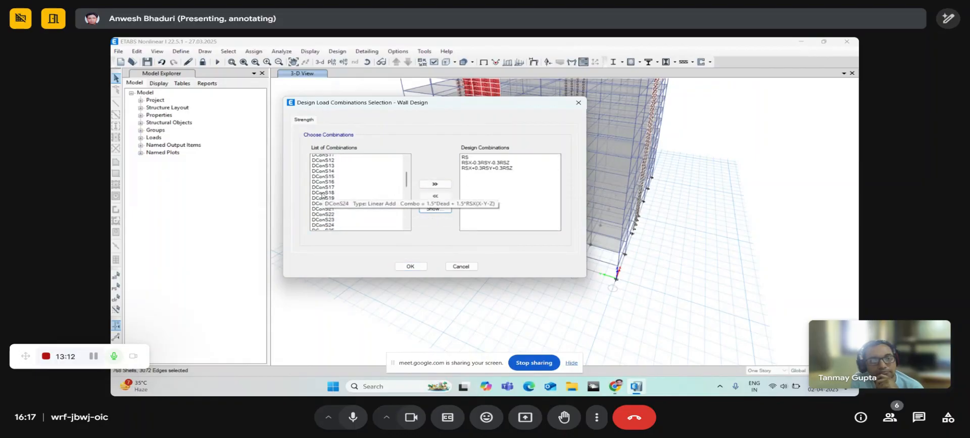
scroll(324, 195, up, 4)
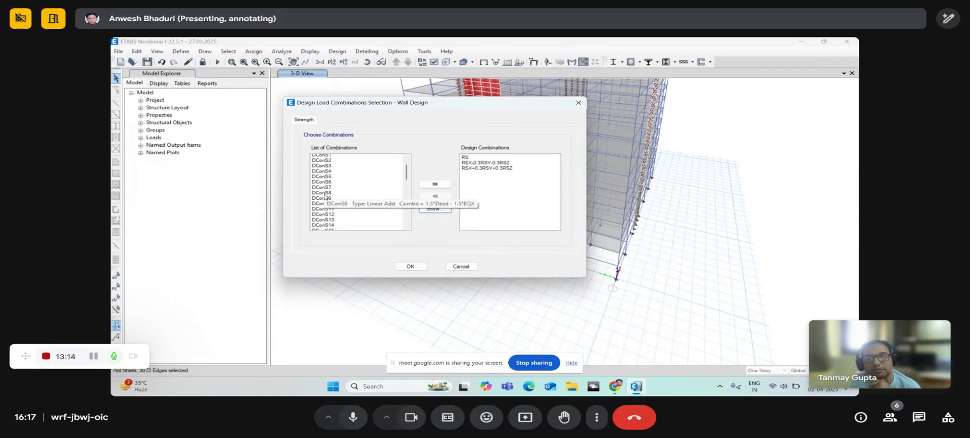
scroll(324, 195, down, 10)
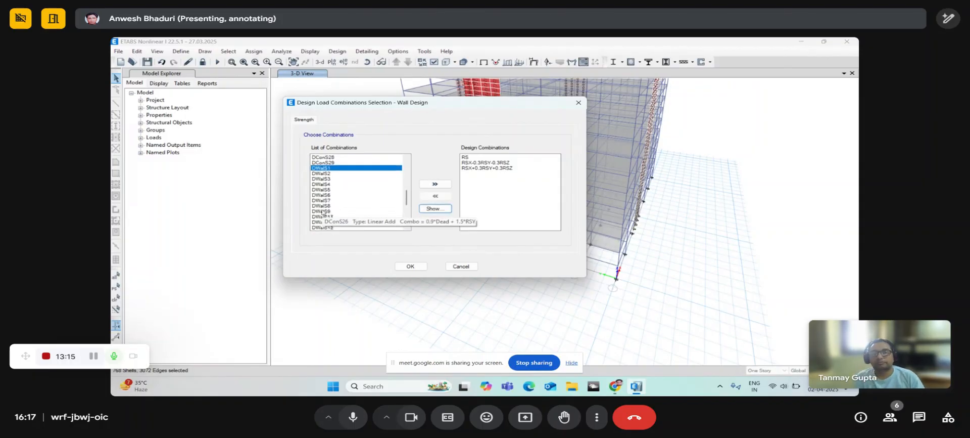
click(411, 267)
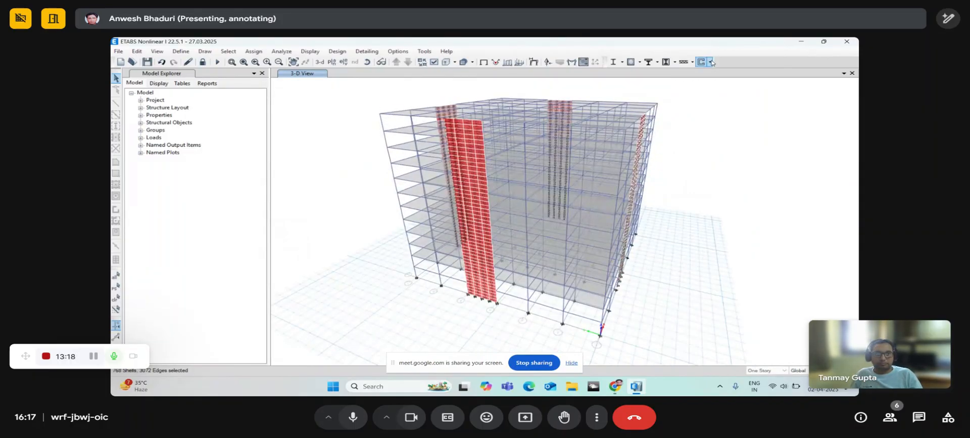
Step: Display the Pier Longitudinal Reinforcing design output on the model
click(711, 62)
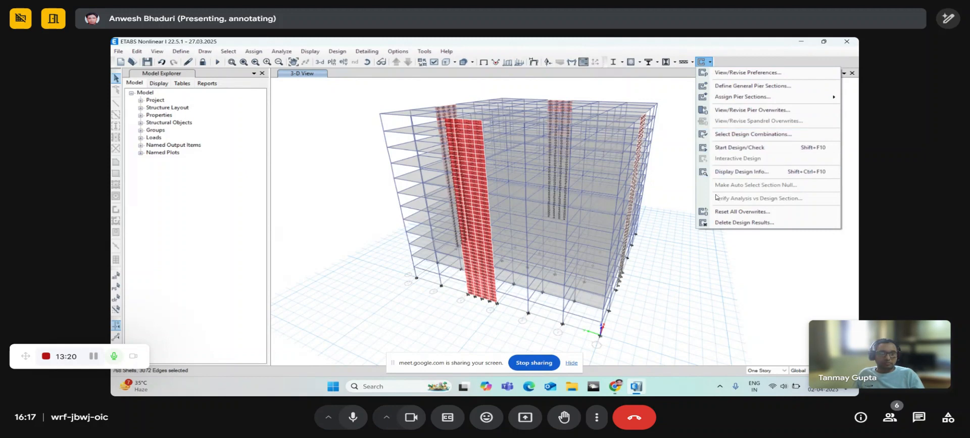
click(728, 171)
drag(545, 184, 276, 103)
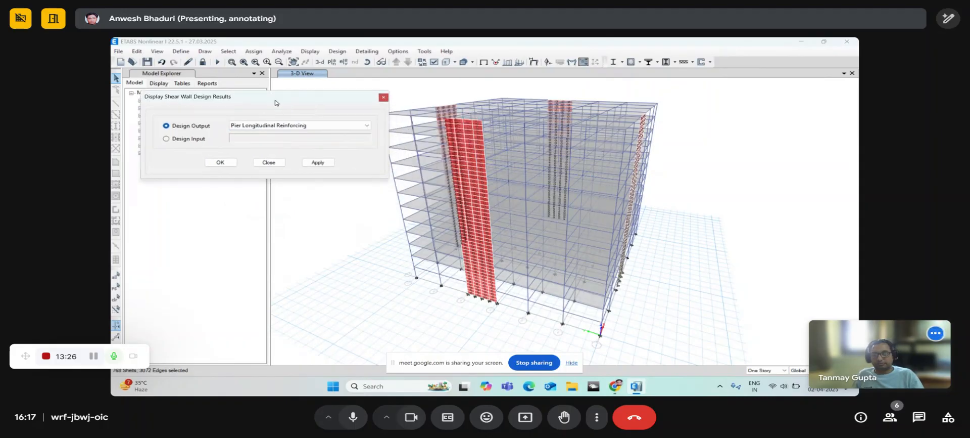
click(283, 126)
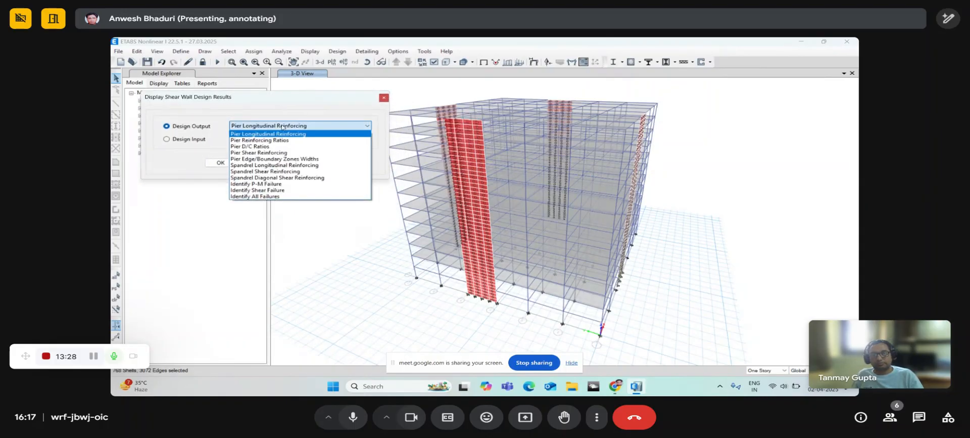
click(279, 134)
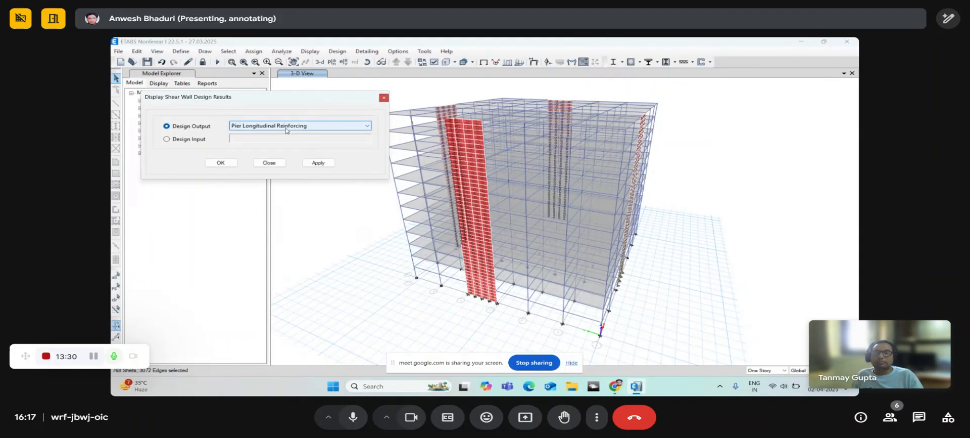
click(305, 164)
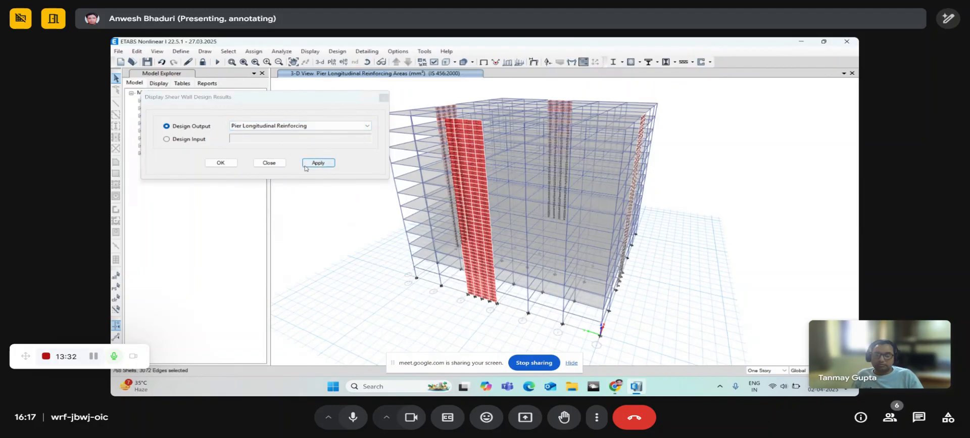
Step: Switch the displayed shear wall design output to Pier Reinforcing Ratios
click(289, 127)
click(283, 141)
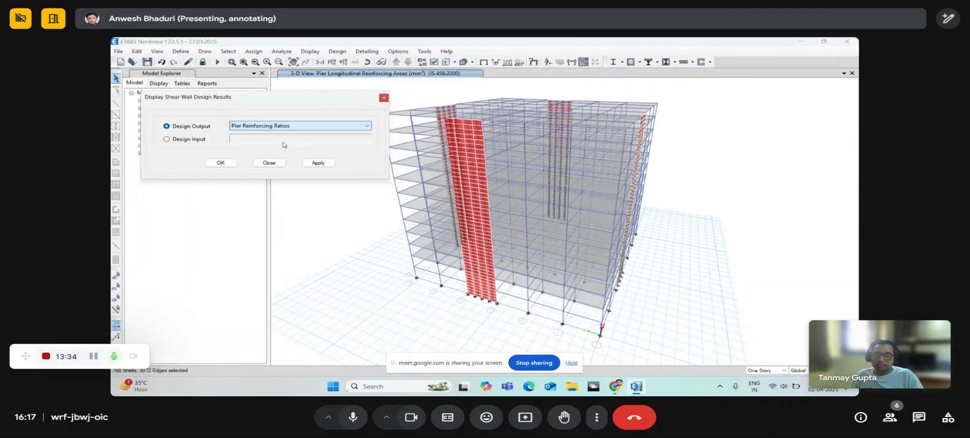
click(317, 163)
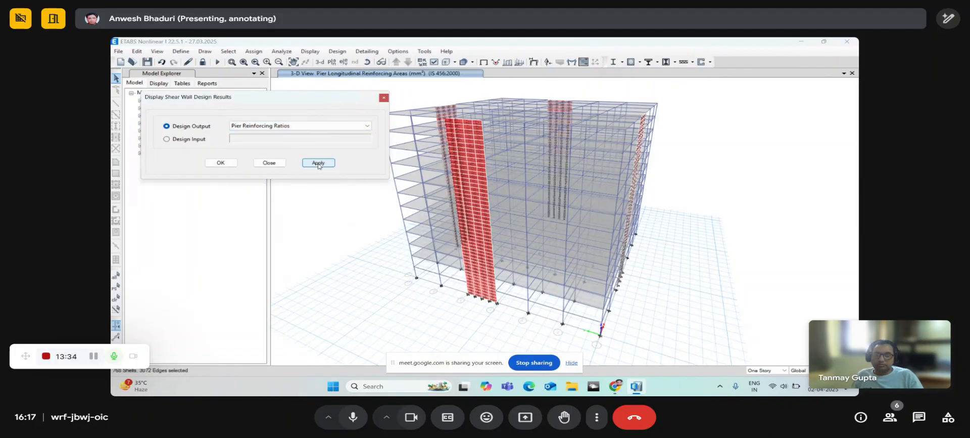
Step: Run the shear wall design and examine the longitudinal reinforcing areas at the base of the front wall
click(701, 62)
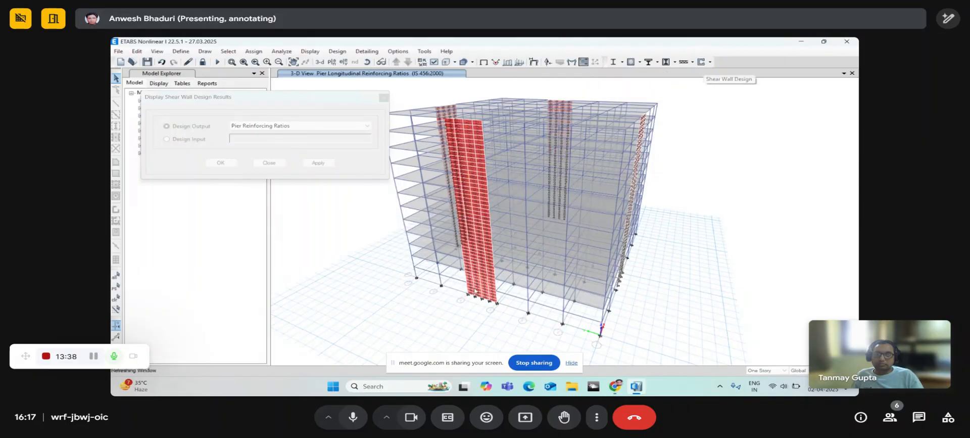
scroll(488, 299, up, 3)
scroll(489, 298, up, 3)
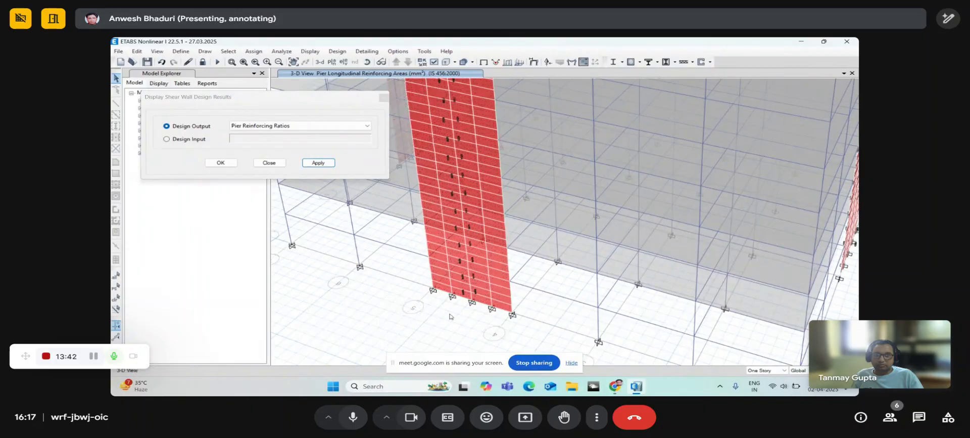
scroll(470, 256, up, 5)
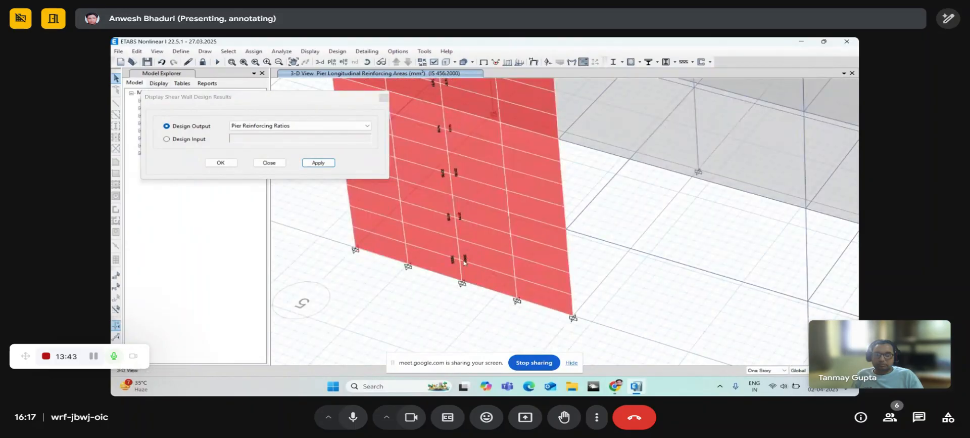
Step: Display the Pier Shear Reinforcing output and examine it up the lower part of the front wall
click(298, 125)
click(293, 152)
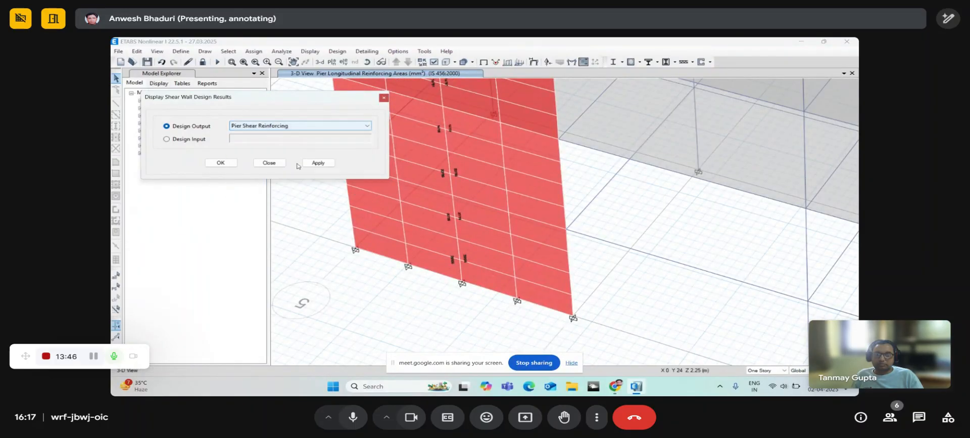
click(318, 162)
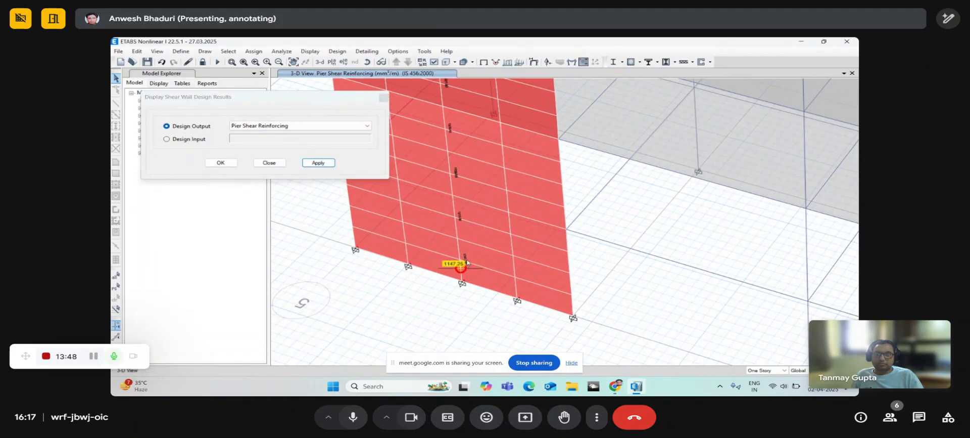
middle_drag(456, 218, 448, 281)
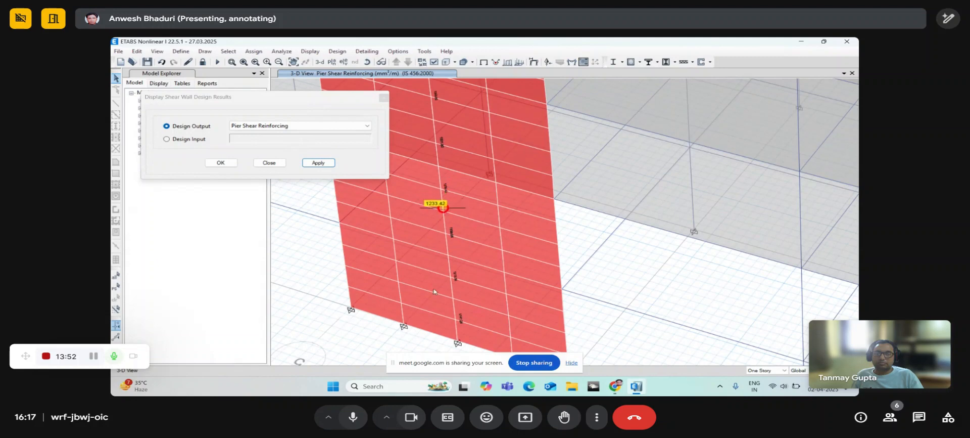
middle_drag(456, 244, 451, 290)
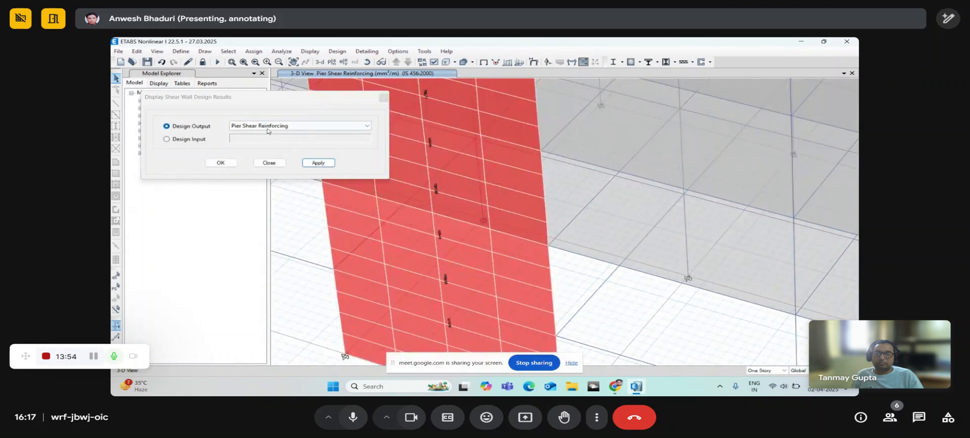
Step: Display the Pier Edge/Boundary Zones Widths output and examine it up the height of the front wall
click(268, 125)
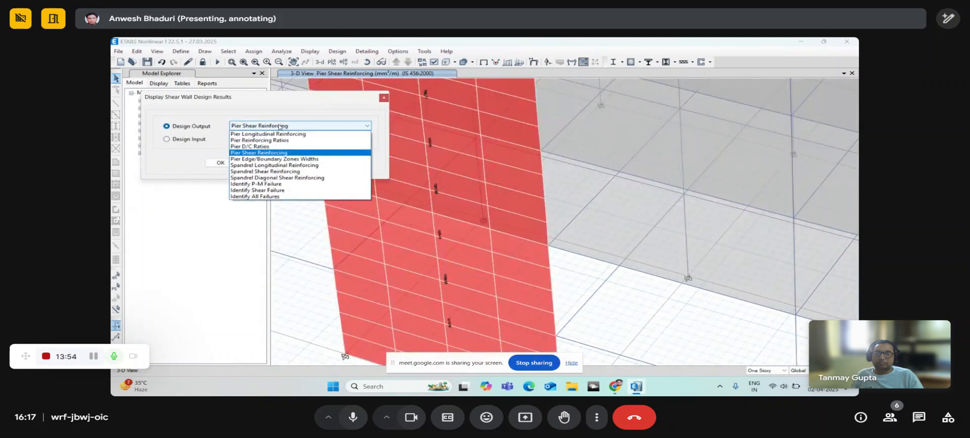
click(273, 159)
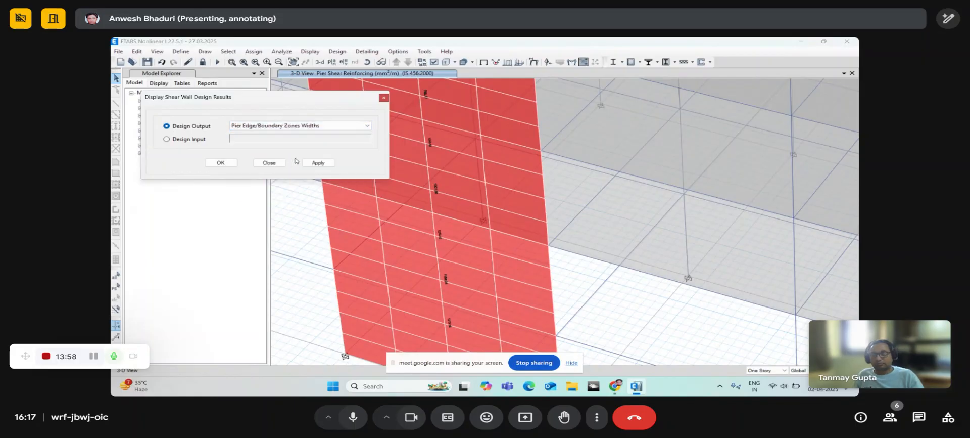
click(317, 162)
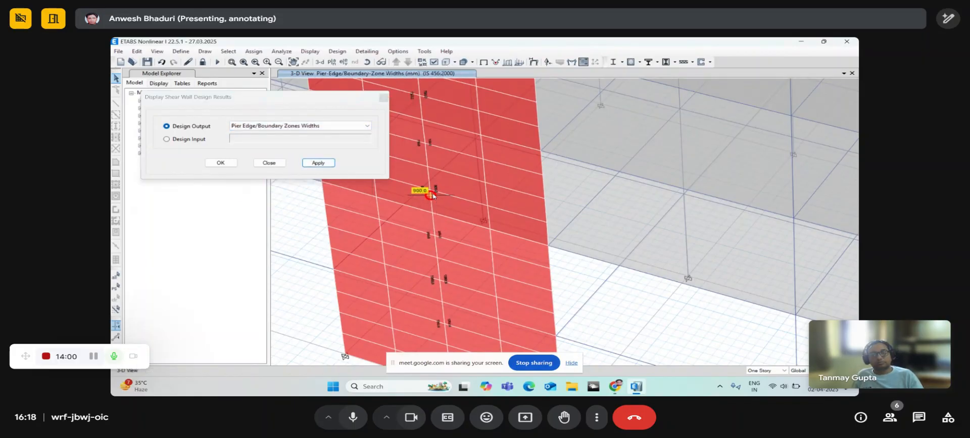
middle_drag(425, 191, 438, 275)
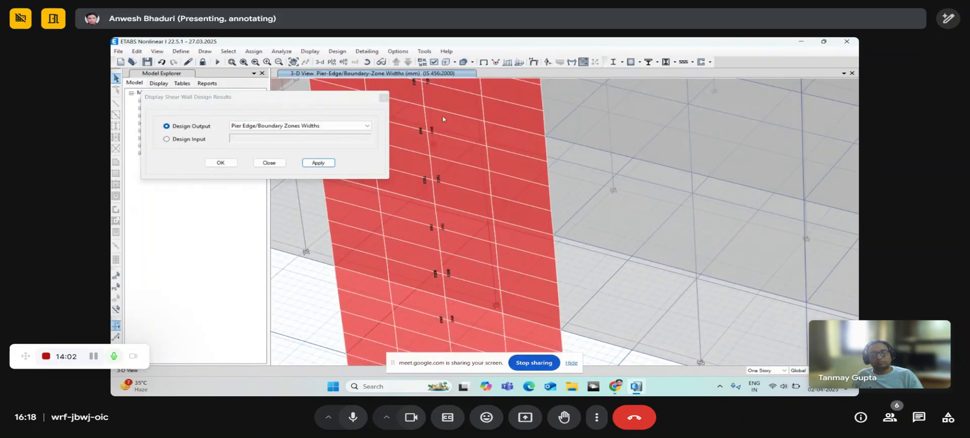
middle_drag(440, 194, 445, 293)
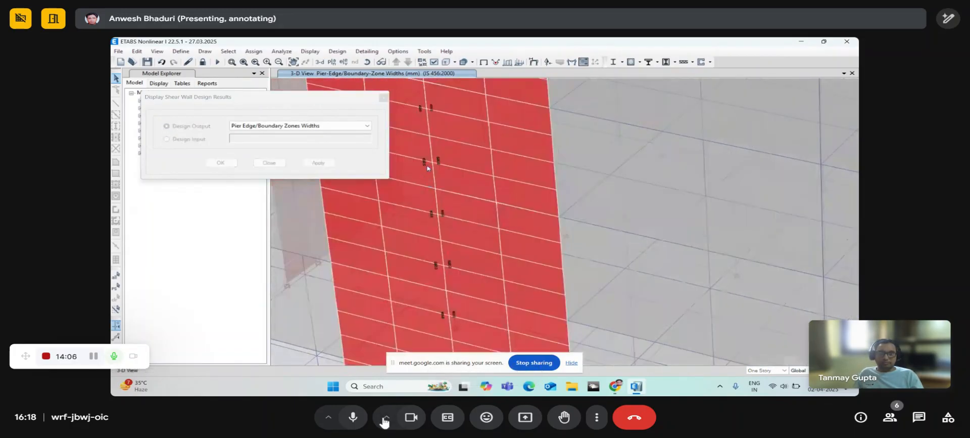
click(410, 427)
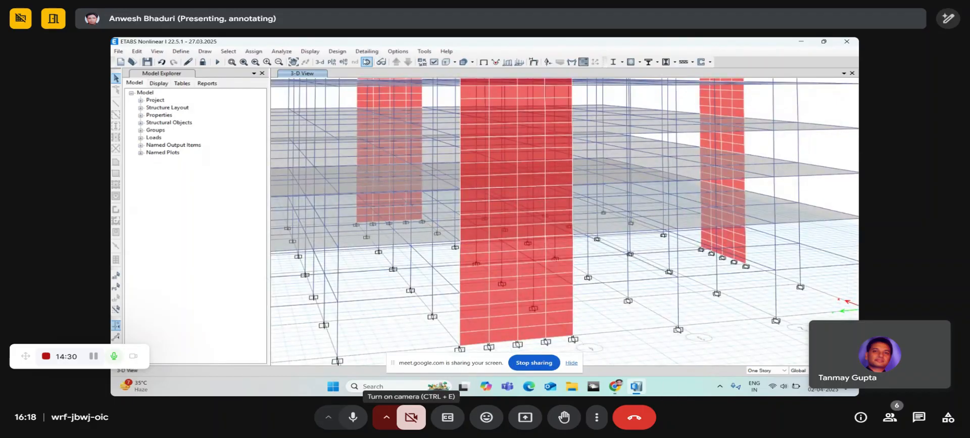
drag(594, 298, 579, 297)
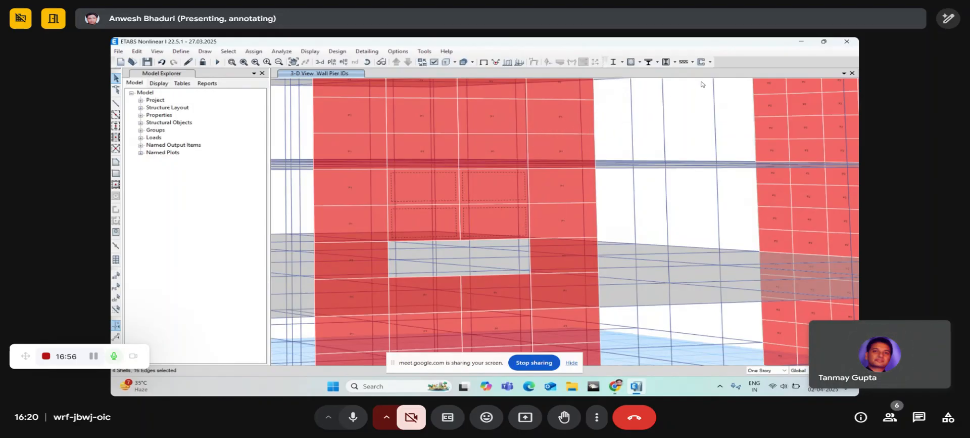
Step: Open the spandrel design overwrites for the selected shells above the wall opening and examine the left-end cover values
click(710, 61)
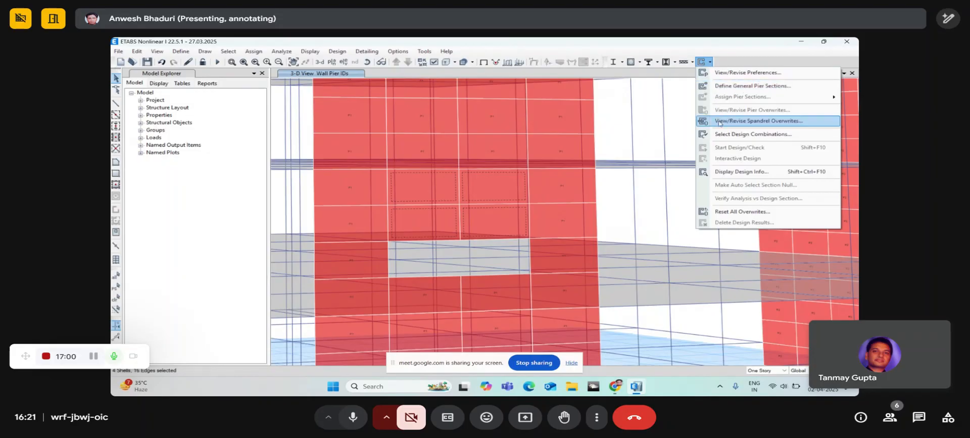
click(720, 124)
click(356, 416)
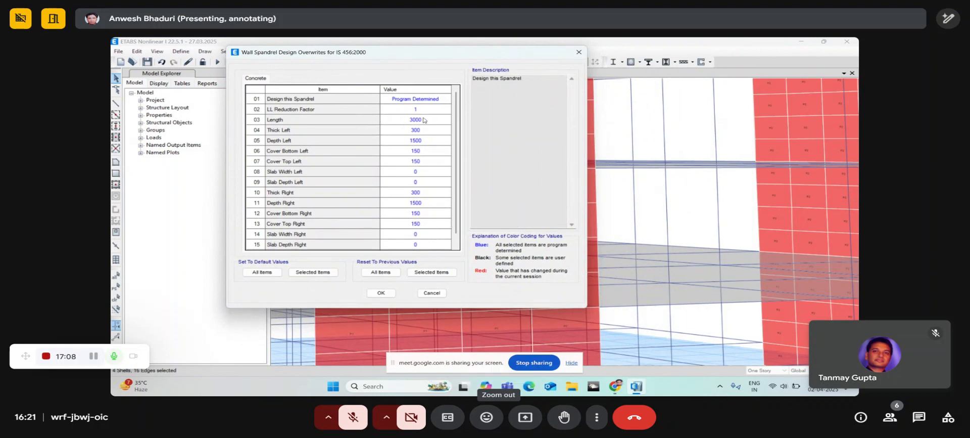
drag(409, 64, 391, 59)
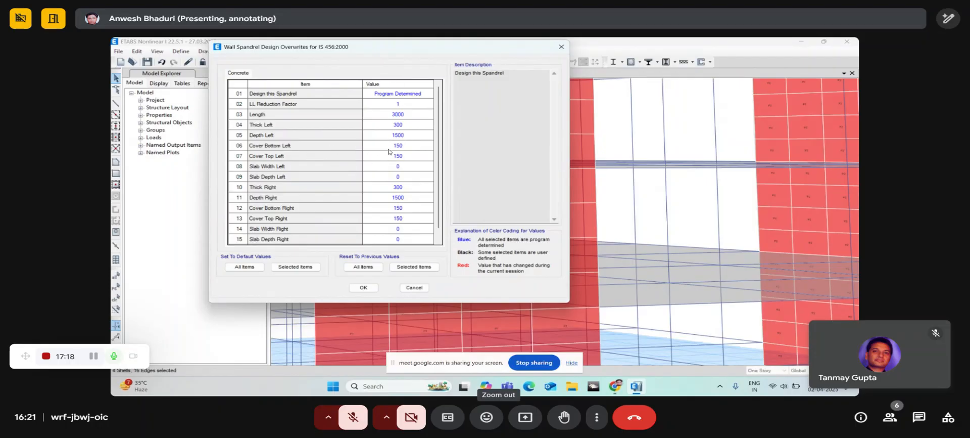
click(403, 146)
click(404, 155)
click(404, 147)
click(405, 153)
click(404, 146)
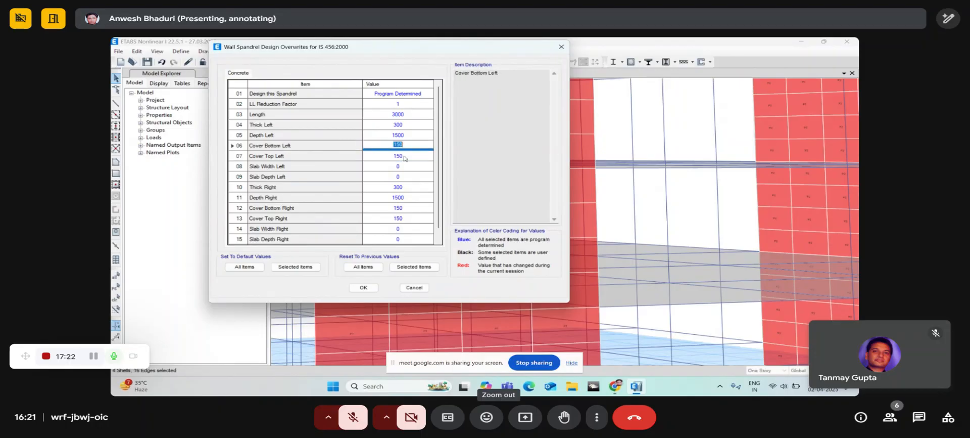
click(404, 154)
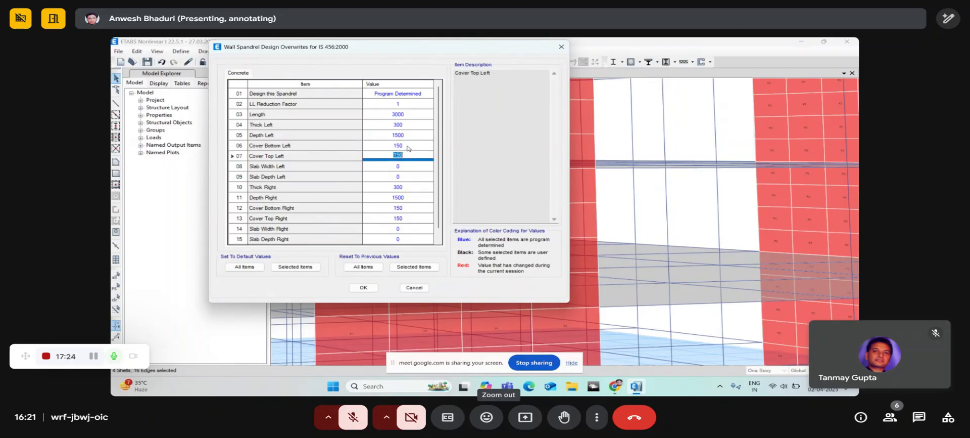
click(404, 146)
click(404, 155)
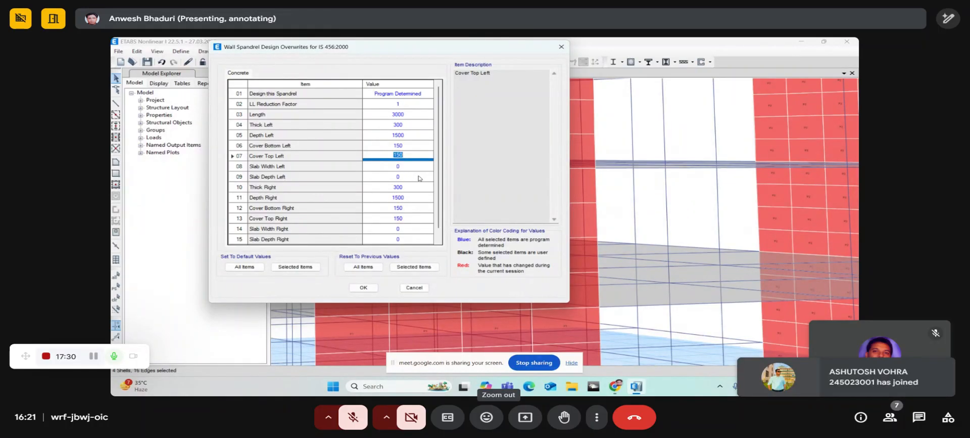
Step: Examine the right-end thickness, depth and cover values in the spandrel design overwrites
scroll(419, 178, down, 1)
click(405, 178)
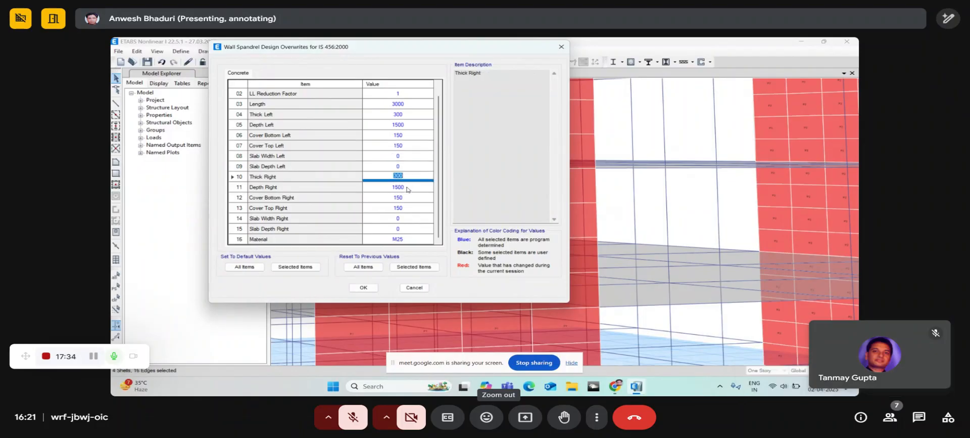
click(409, 190)
click(409, 198)
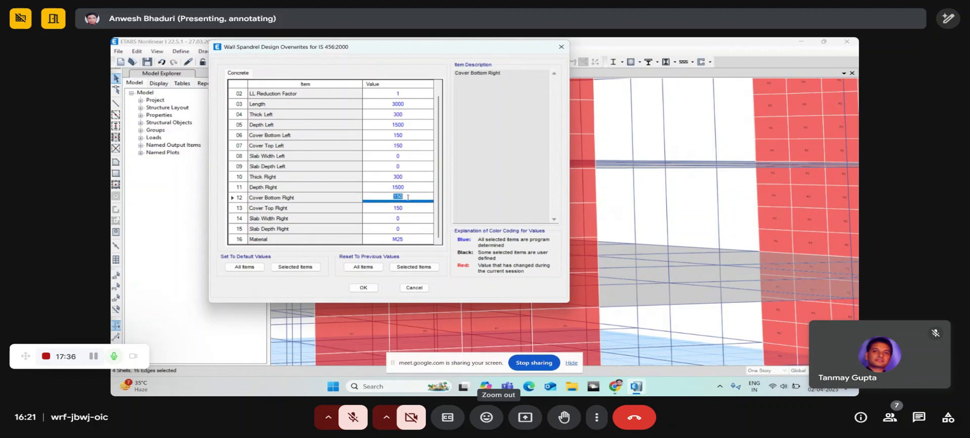
click(409, 209)
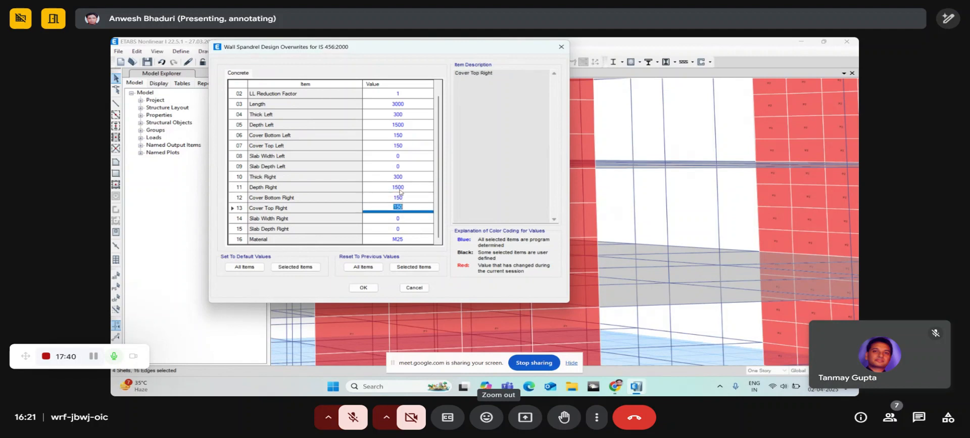
click(365, 425)
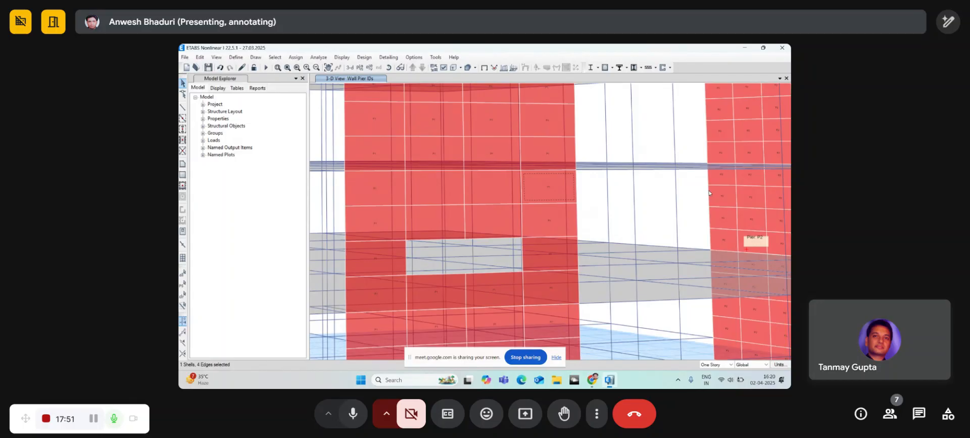
Step: Open the pier design overwrites for the selected wall shell beside the opening and review the full list of items
click(667, 67)
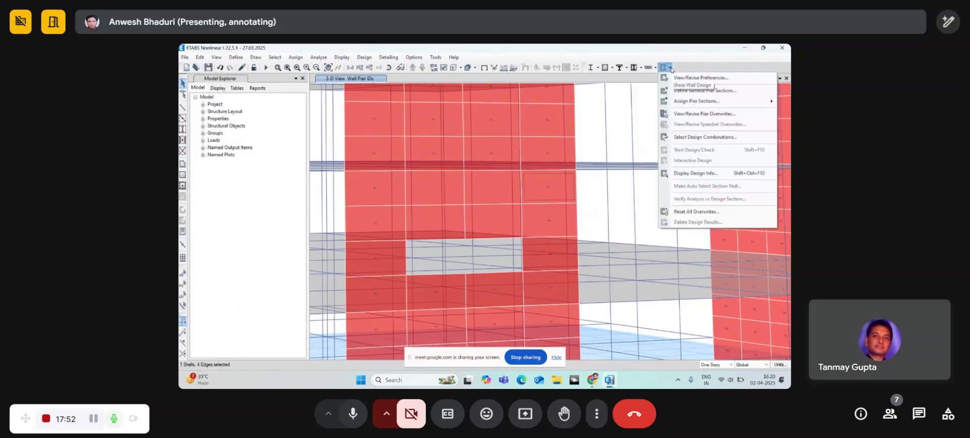
click(680, 113)
scroll(494, 173, down, 1)
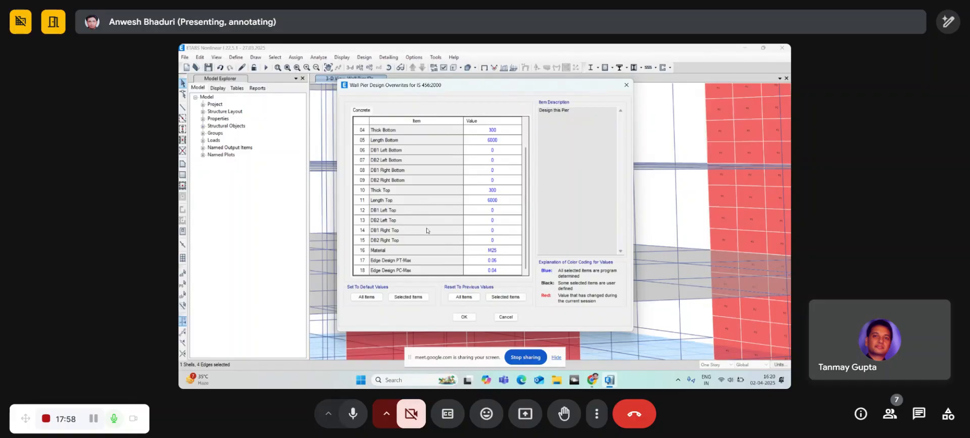
scroll(426, 230, up, 1)
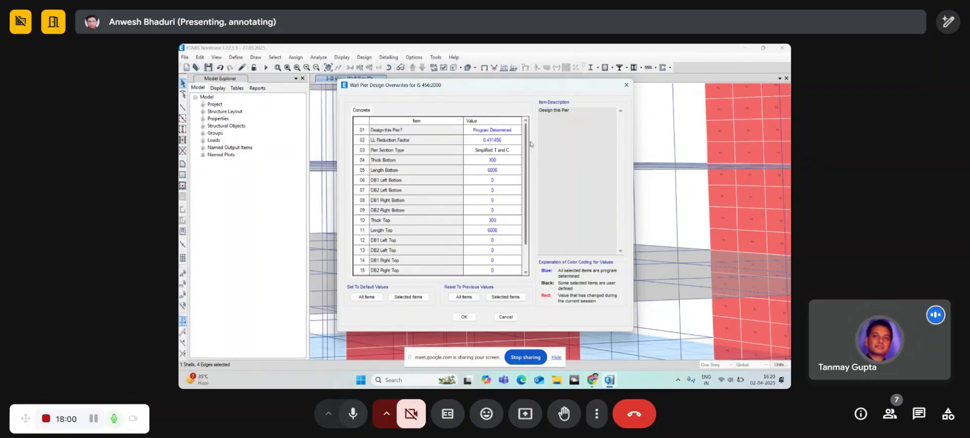
click(354, 428)
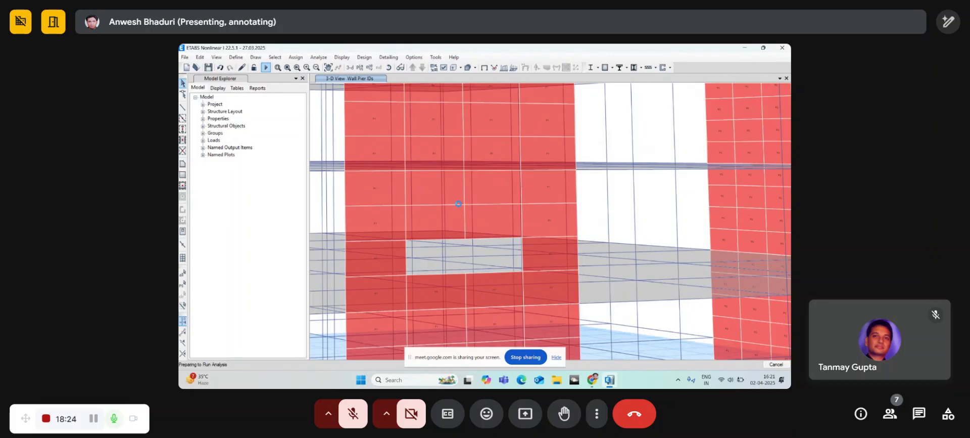
Step: Run the shear wall design check on the analysed model
click(353, 413)
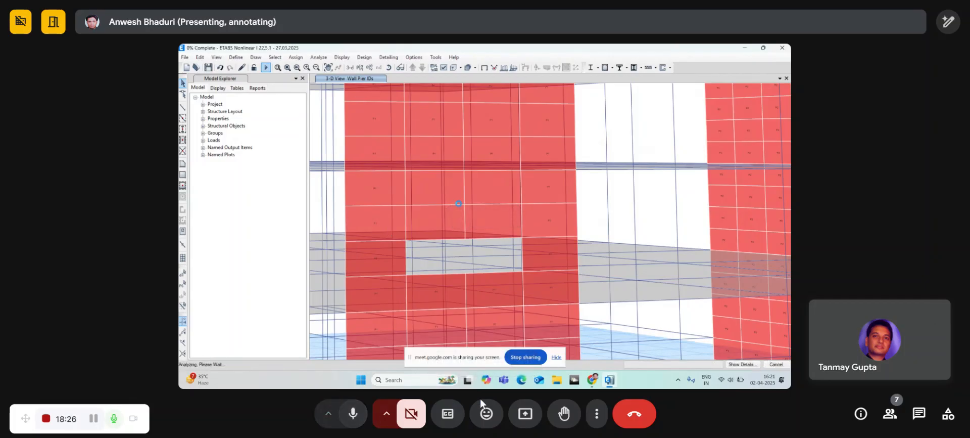
mouse_move(460, 387)
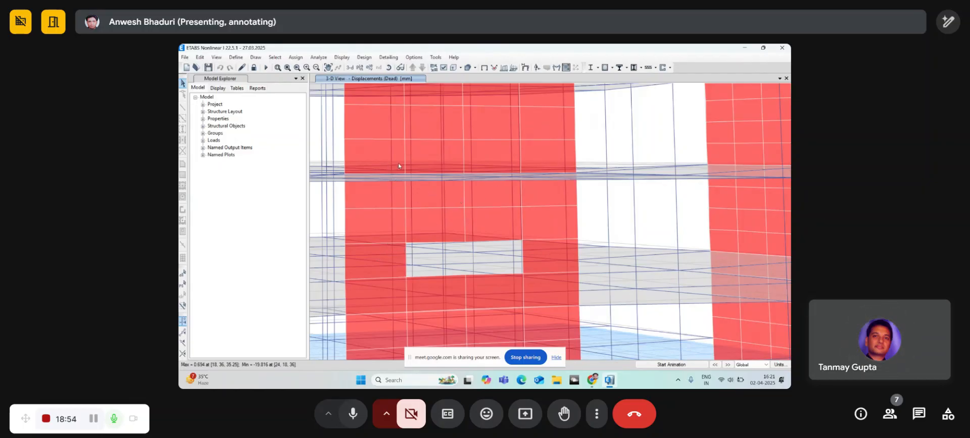
click(669, 67)
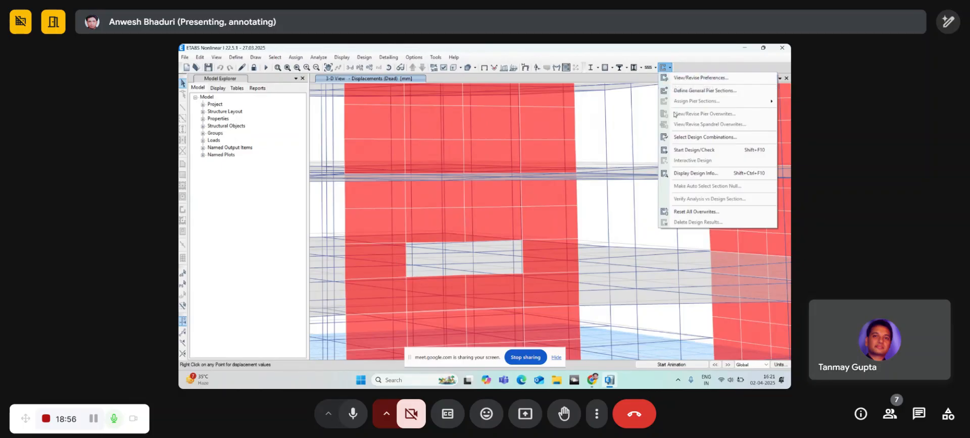
click(681, 154)
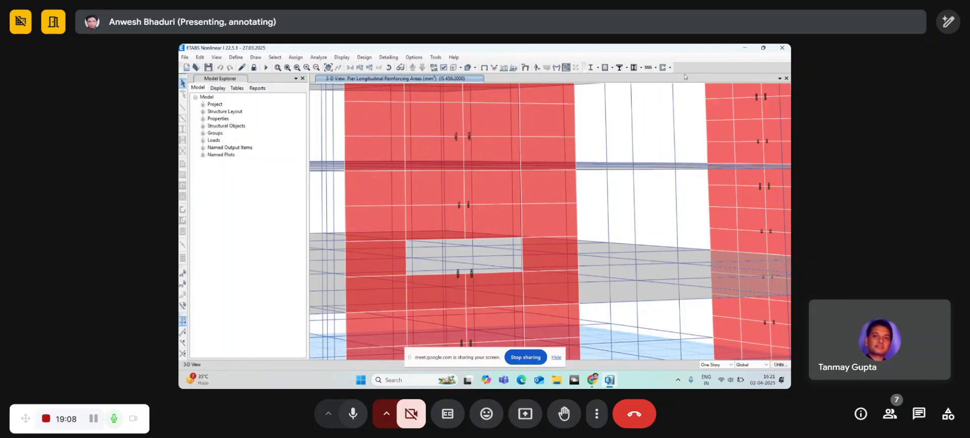
Step: Display the Spandrel Longitudinal Reinforcing output for the shear walls
click(670, 68)
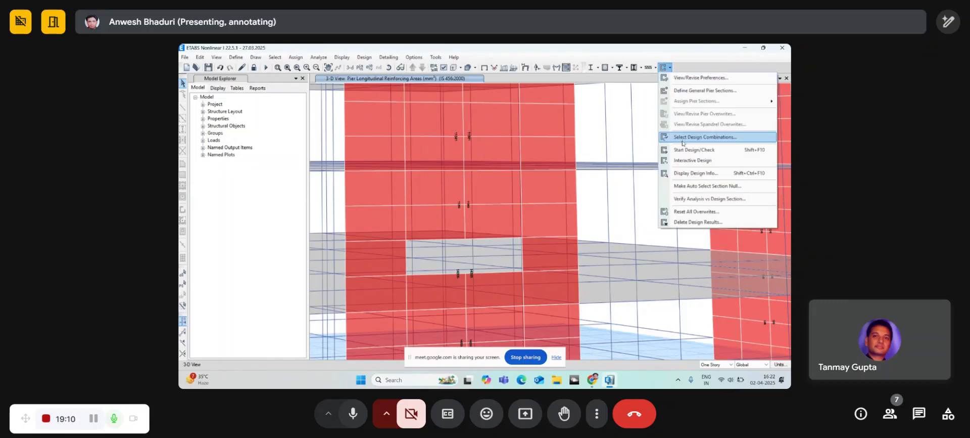
click(689, 173)
click(334, 130)
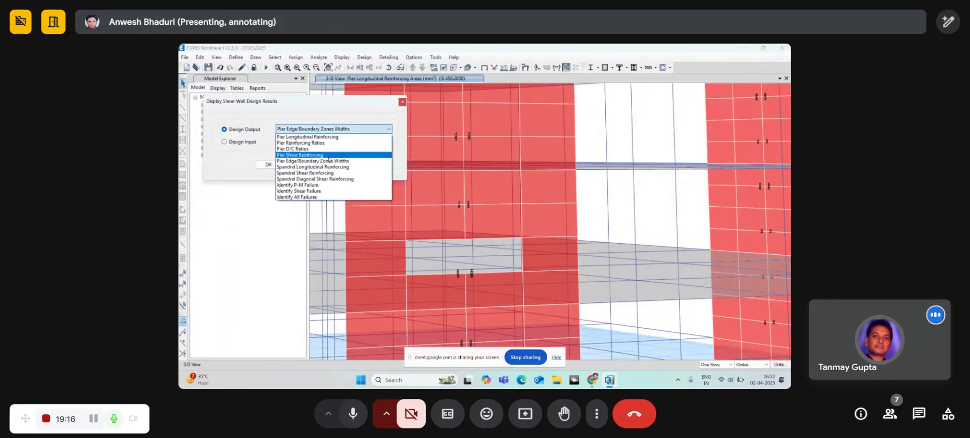
click(328, 168)
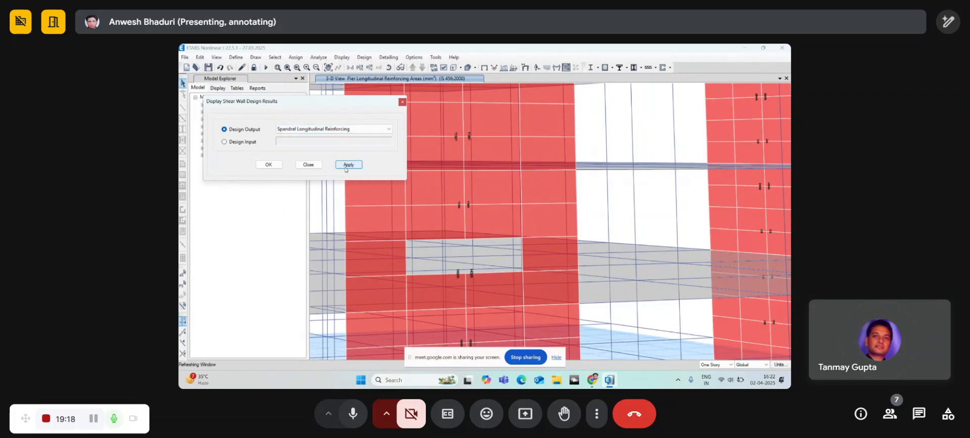
click(349, 165)
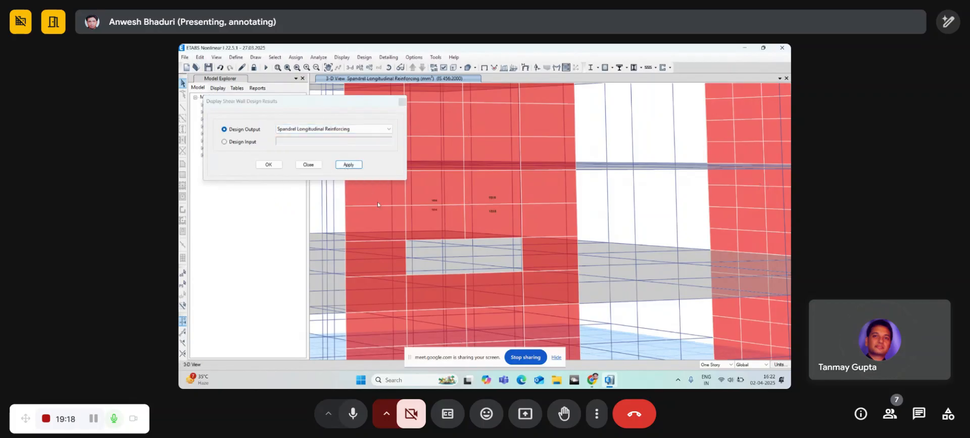
Step: Open the design details of the spandrel above the opening, enlarge the report to 100% and read its flexural and shear results
right_click(437, 203)
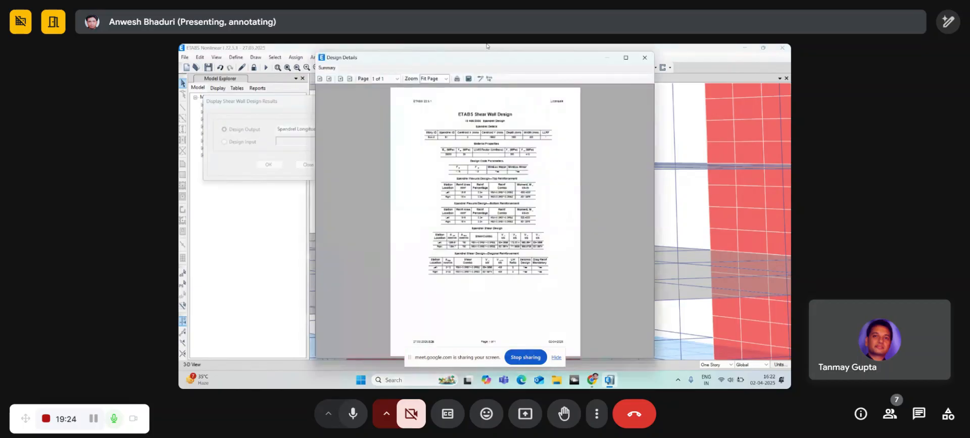
double_click(474, 58)
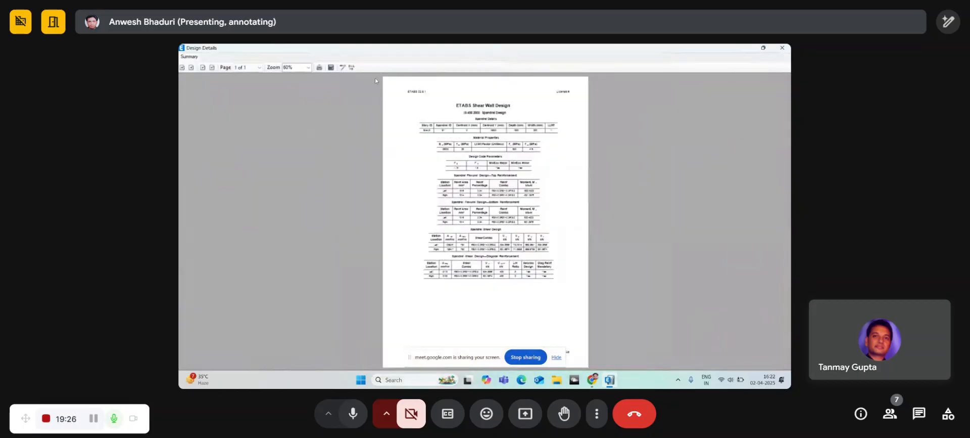
click(308, 67)
click(294, 99)
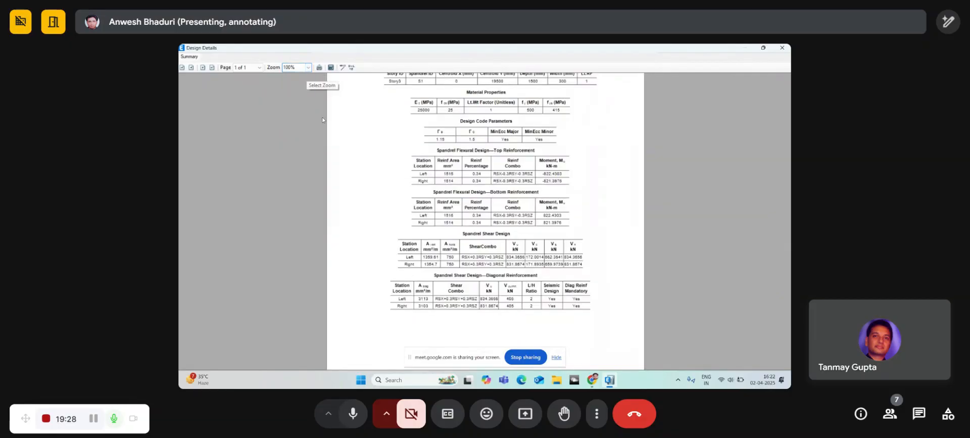
scroll(443, 165, up, 1)
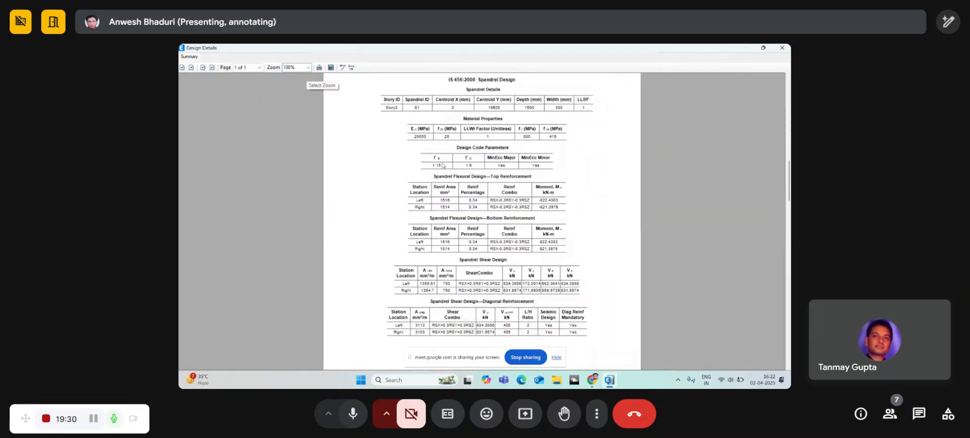
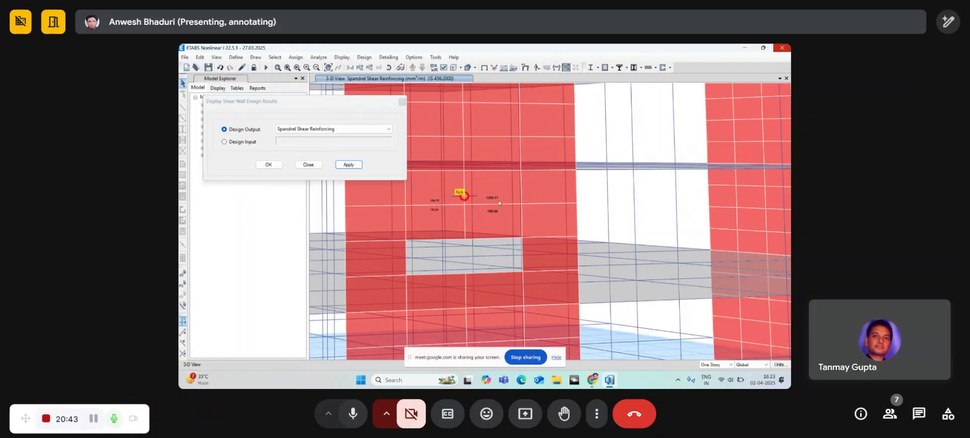
Step: Display the Spandrel Diagonal Shear Reinforcing output and examine it above the wall opening
click(351, 129)
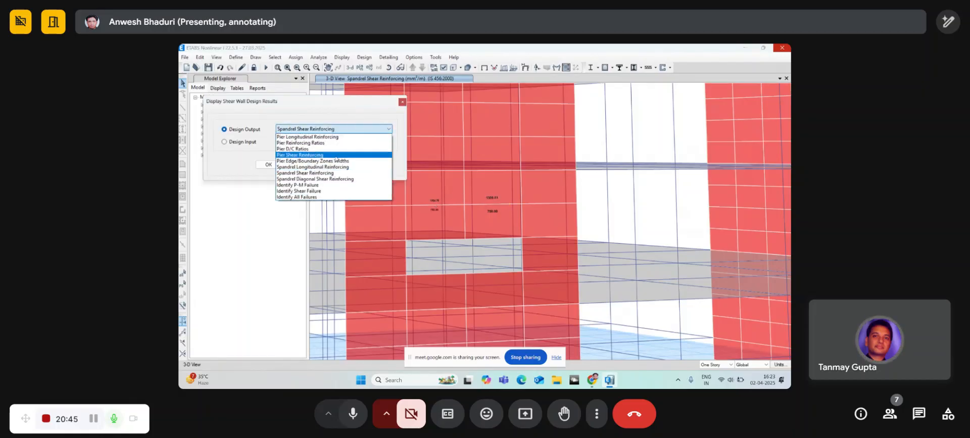
click(335, 179)
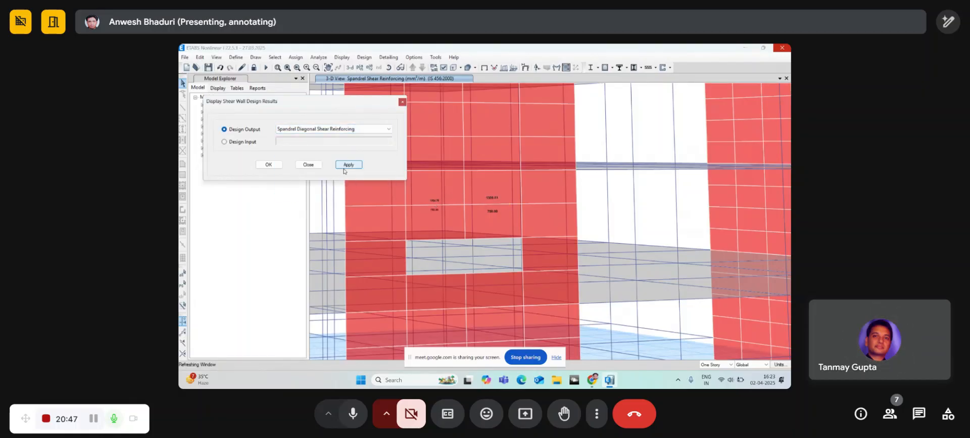
click(349, 164)
mouse_move(464, 210)
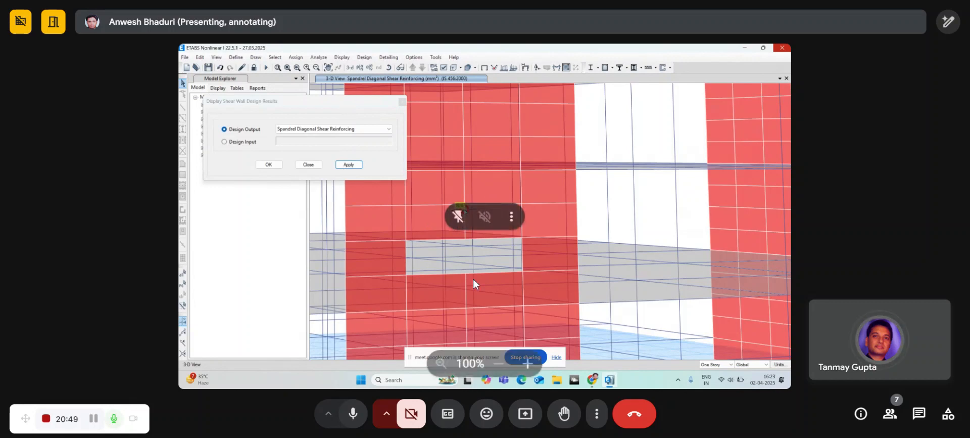
Step: Display the Identify All Failures output and examine the lower part of the wall with the opening
click(341, 130)
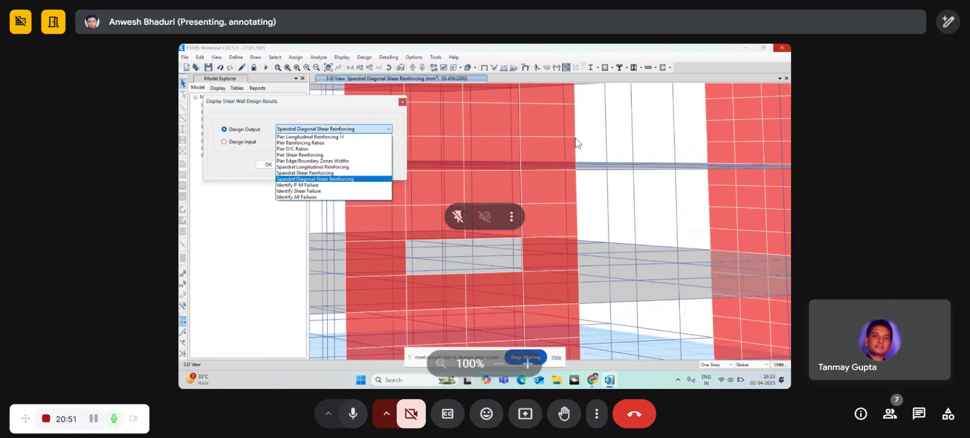
click(340, 133)
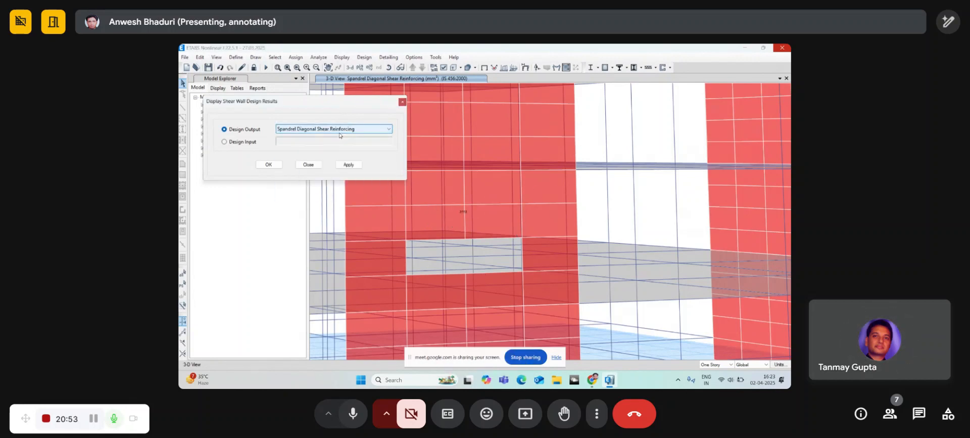
click(339, 132)
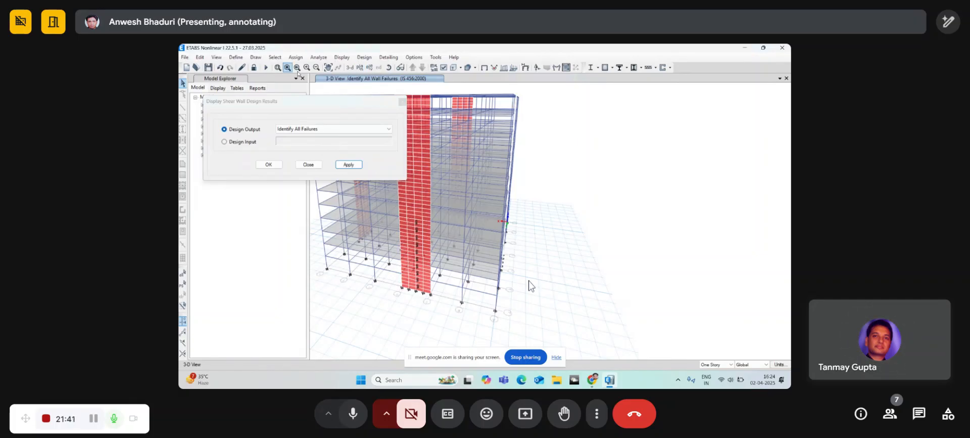
drag(613, 245, 474, 238)
scroll(474, 237, up, 5)
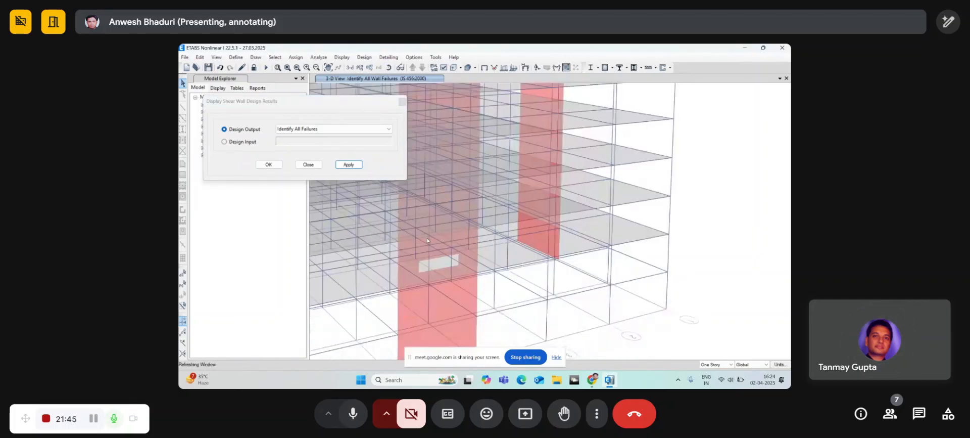
Step: Close the shear wall design results and unlock the model, deleting the analysis results
click(308, 164)
click(254, 67)
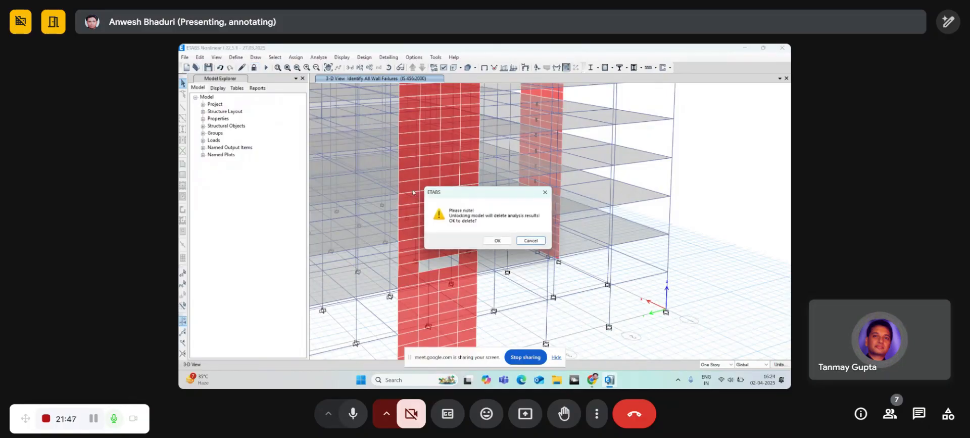
click(498, 244)
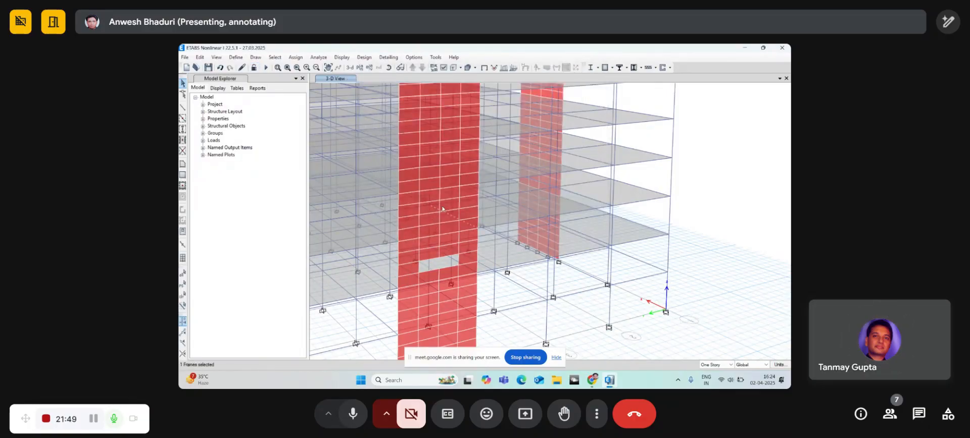
Step: Delete the four wall shells in the middle two columns above the existing opening to form a second opening
scroll(436, 210, up, 3)
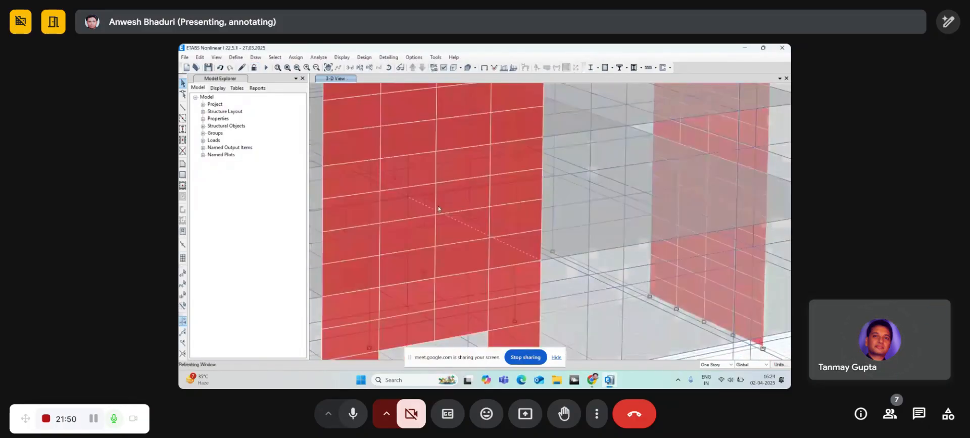
click(410, 204)
click(417, 235)
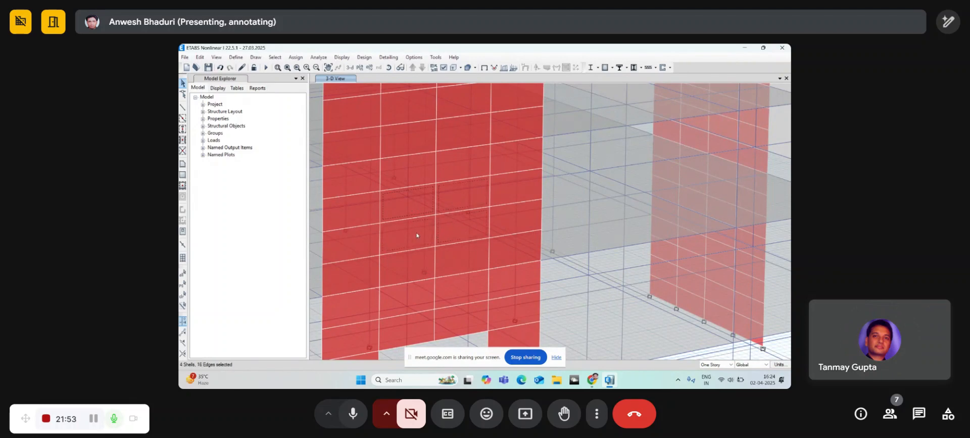
key(Delete)
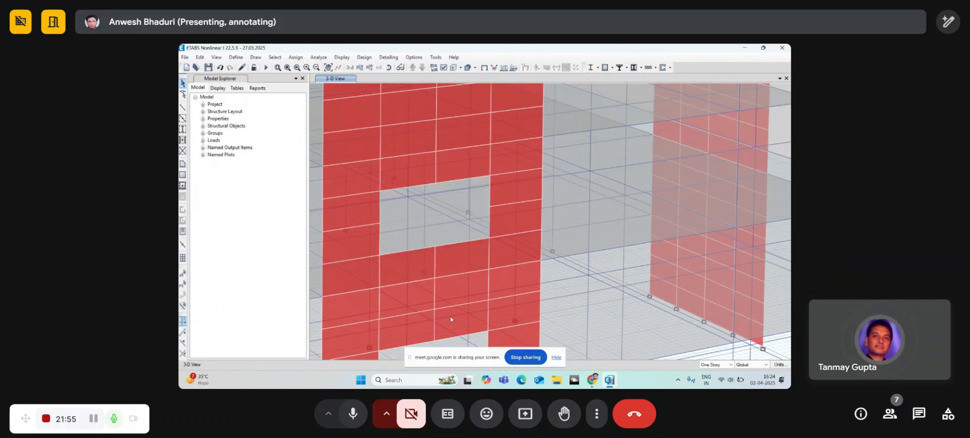
middle_drag(431, 251, 433, 308)
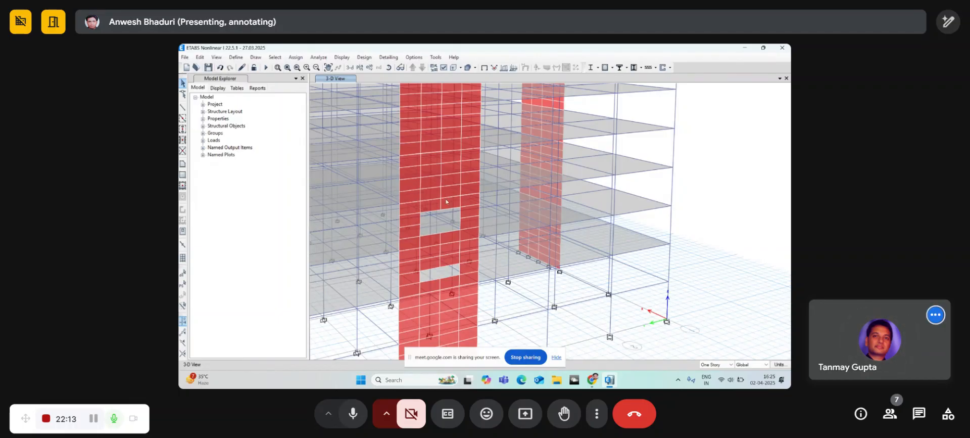
Step: Examine the new upper opening and the wall portion above it in 3D from several angles
middle_drag(446, 201, 445, 272)
click(389, 67)
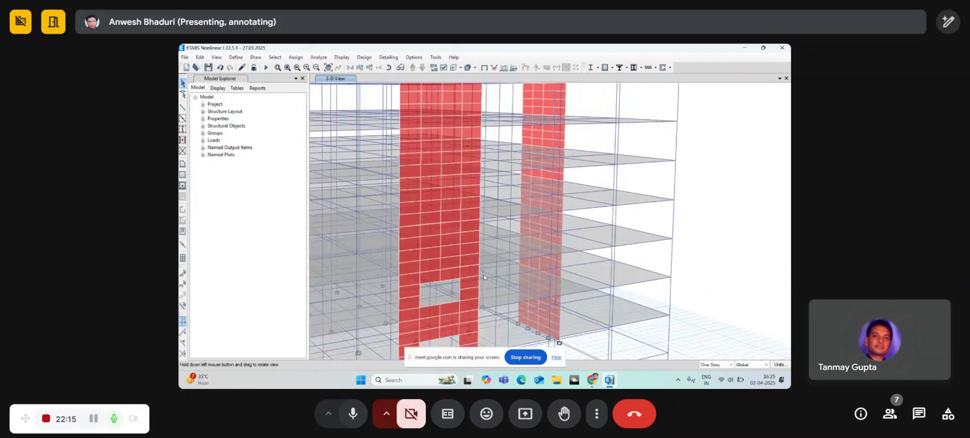
drag(484, 277, 506, 197)
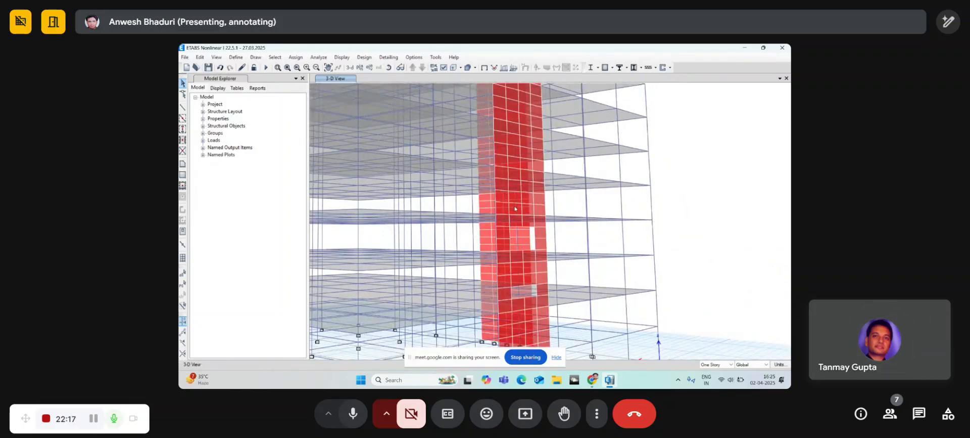
scroll(507, 213, up, 3)
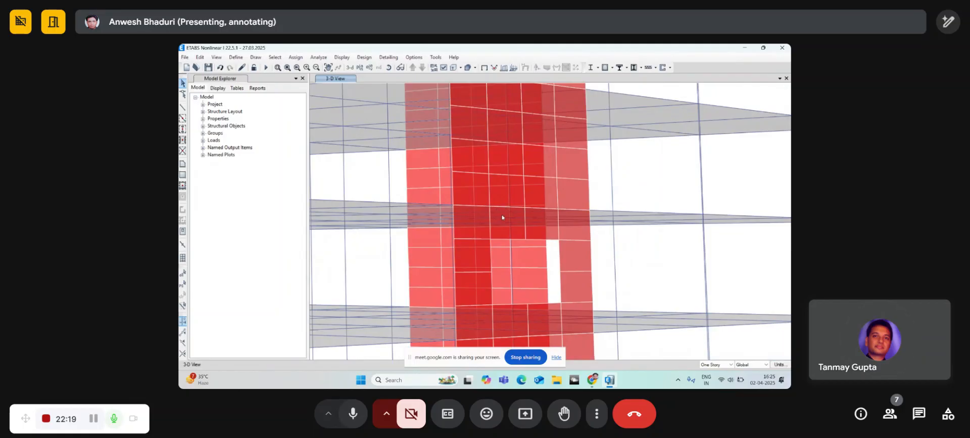
click(389, 69)
drag(429, 133, 411, 171)
middle_drag(521, 339, 507, 236)
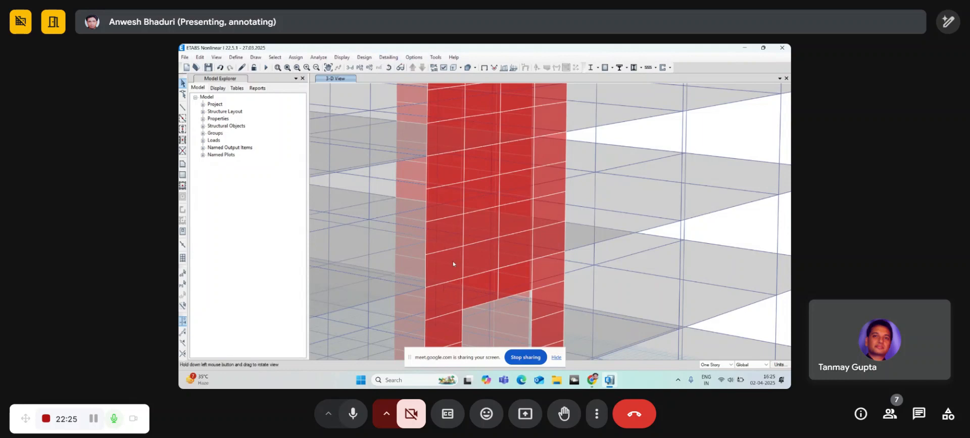
drag(453, 263, 453, 223)
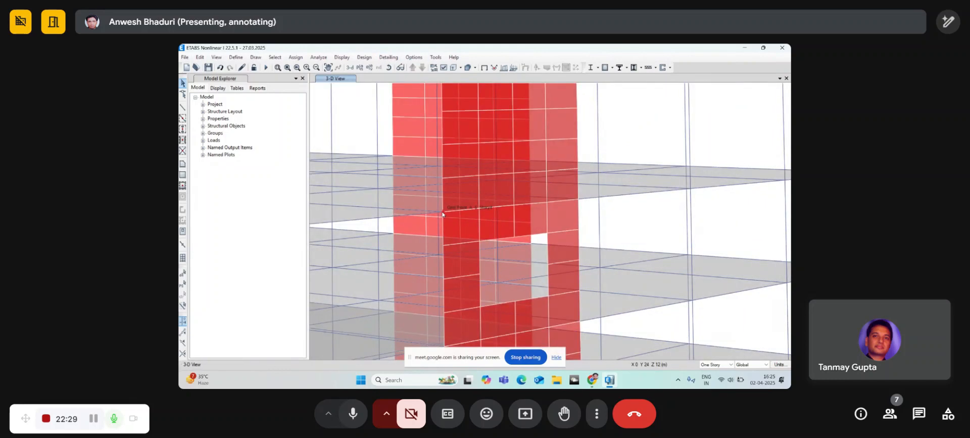
click(489, 211)
middle_drag(526, 215, 530, 254)
click(503, 226)
click(505, 203)
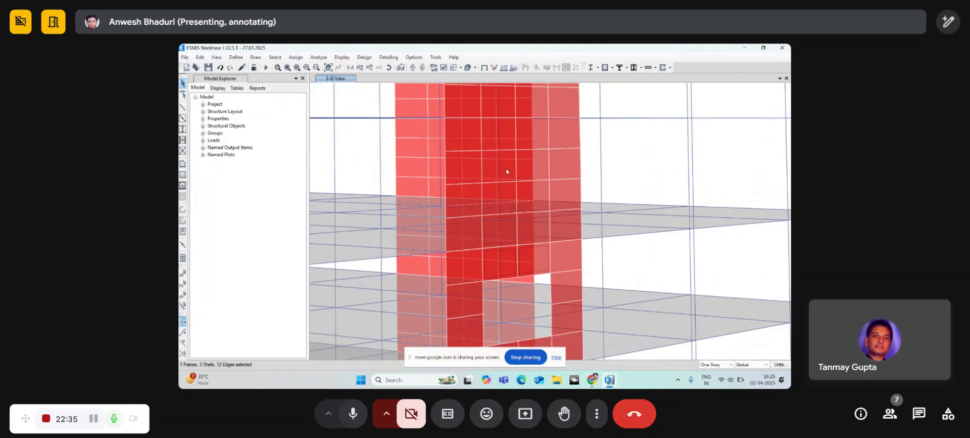
key(ctrl+q)
click(493, 126)
click(491, 165)
click(488, 197)
key(ctrl+q)
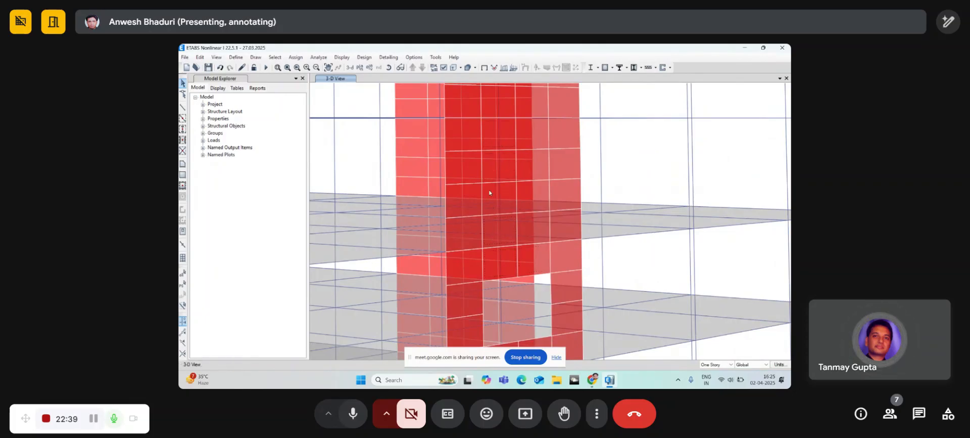
click(489, 190)
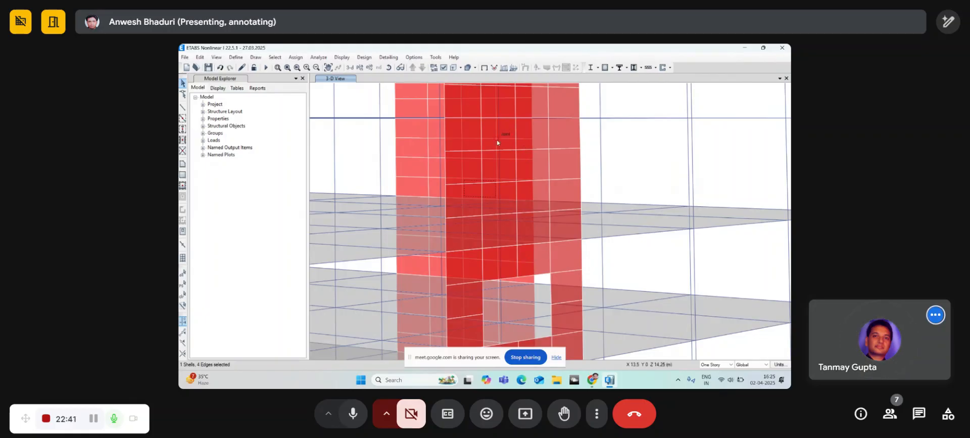
key(ctrl+q)
Step: Examine the wall with the two openings and its solid lower portion down to the base supports
scroll(511, 162, down, 3)
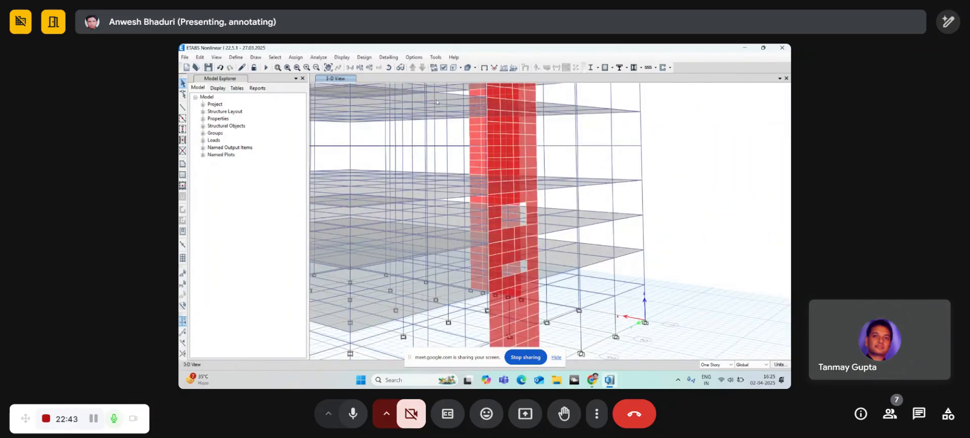
click(389, 67)
drag(596, 281, 532, 268)
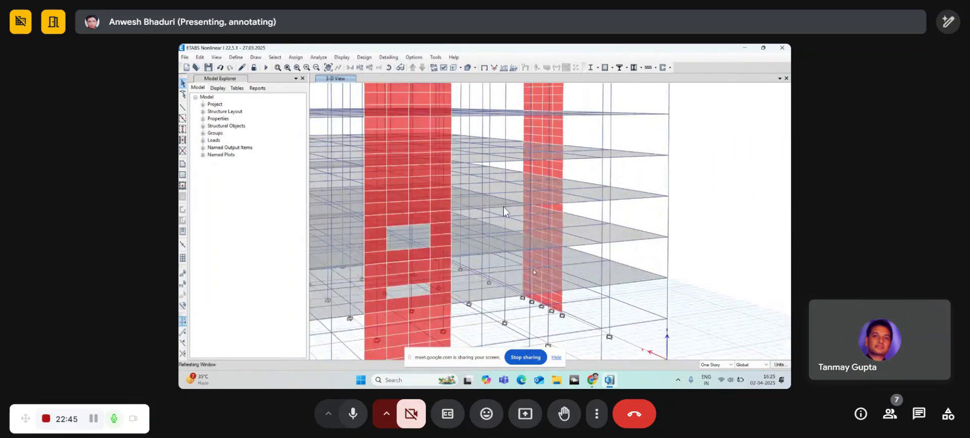
middle_drag(550, 242, 638, 169)
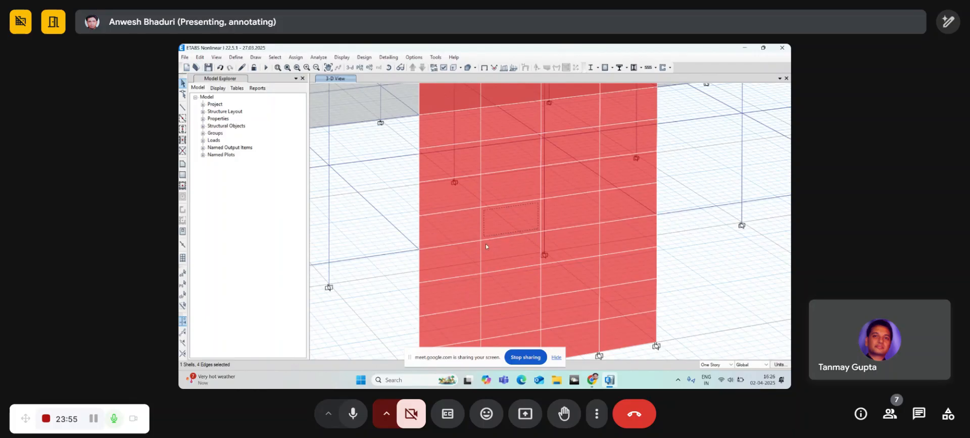
click(509, 217)
click(499, 220)
click(499, 222)
middle_drag(413, 198, 467, 322)
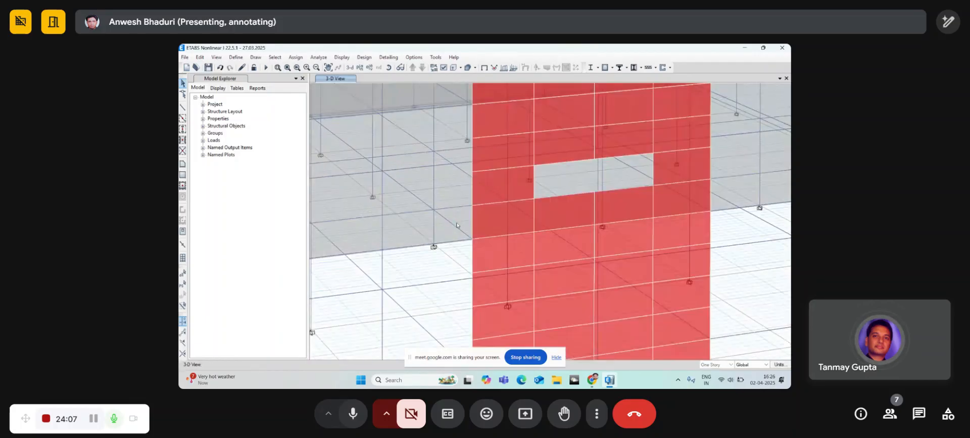
Step: Inspect the solid shear wall on the adjacent side and check the object properties for drawing a frame line
scroll(460, 227, down, 5)
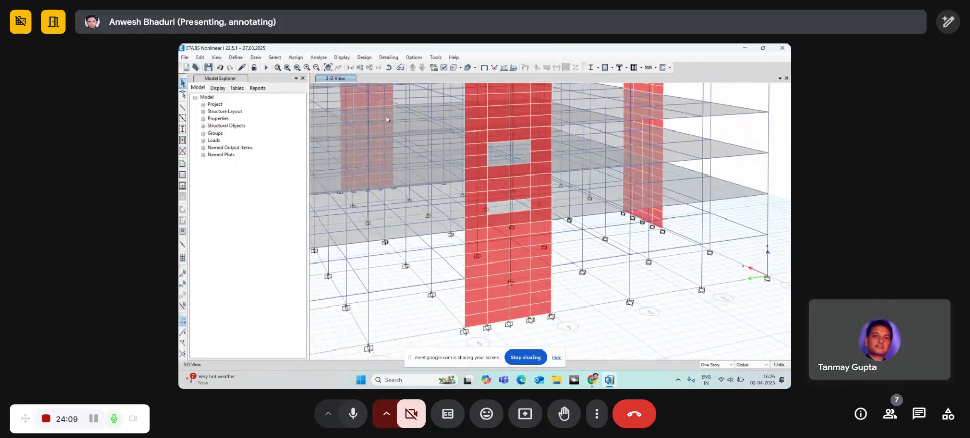
drag(456, 271, 517, 207)
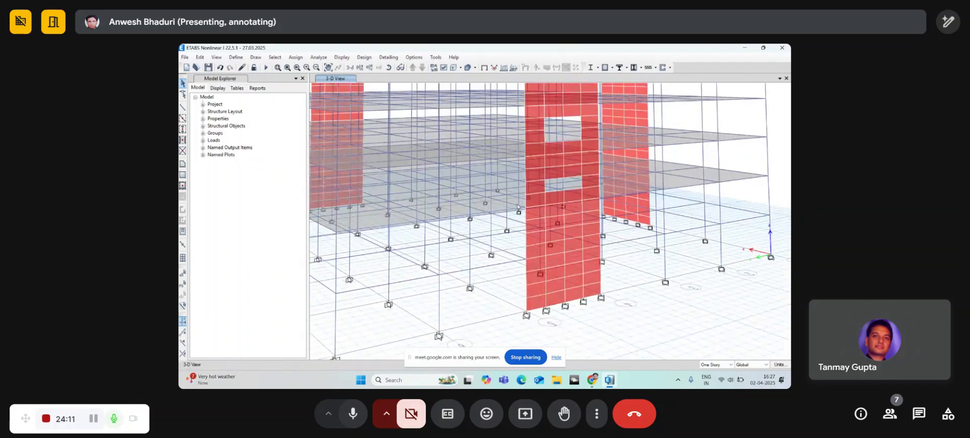
scroll(521, 205, up, 4)
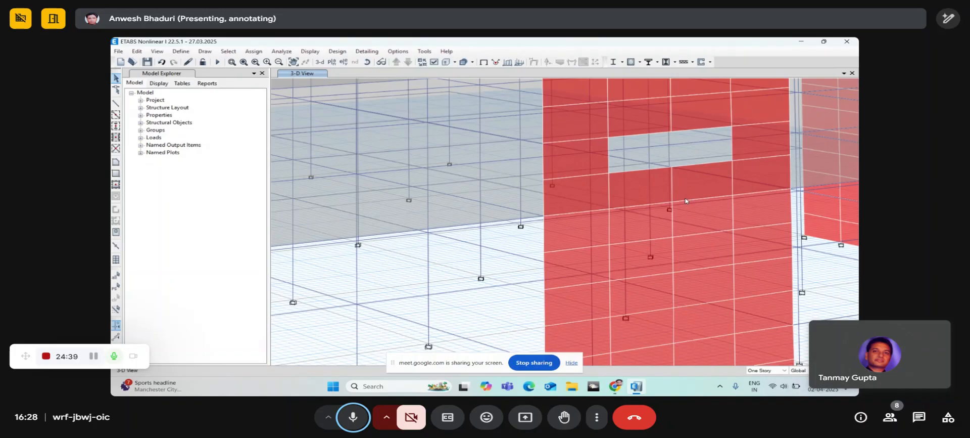
scroll(629, 186, down, 5)
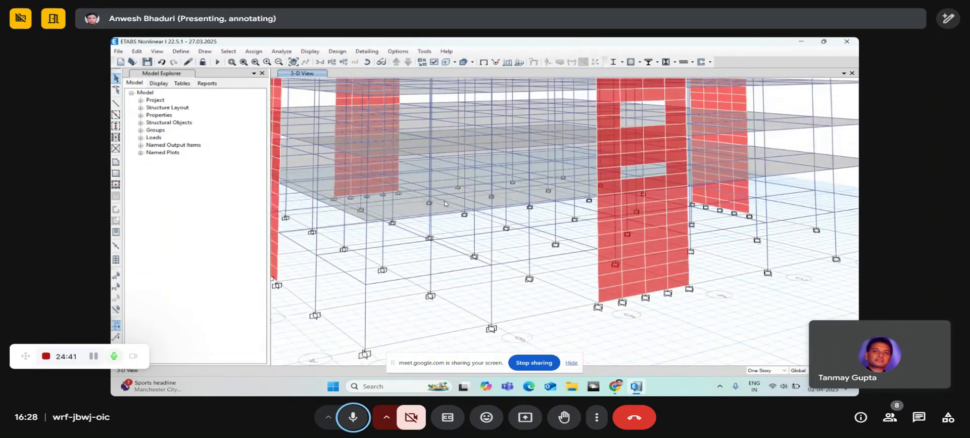
middle_drag(276, 184, 514, 201)
scroll(514, 201, up, 3)
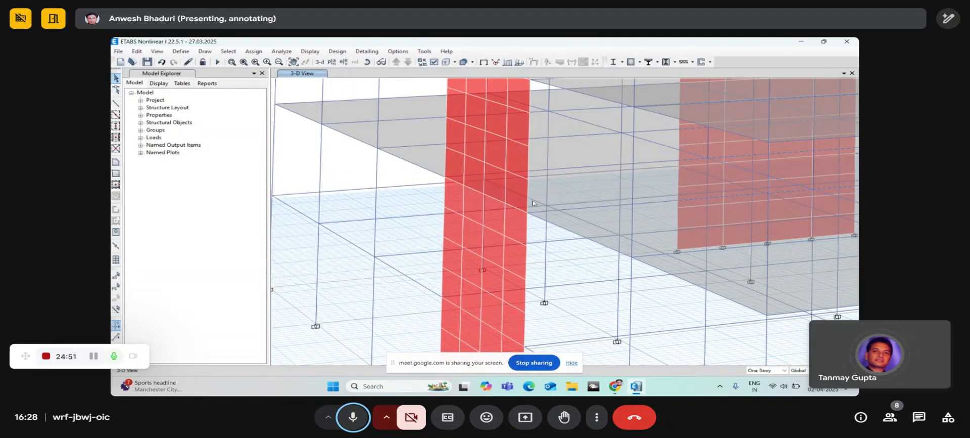
middle_drag(507, 203, 453, 215)
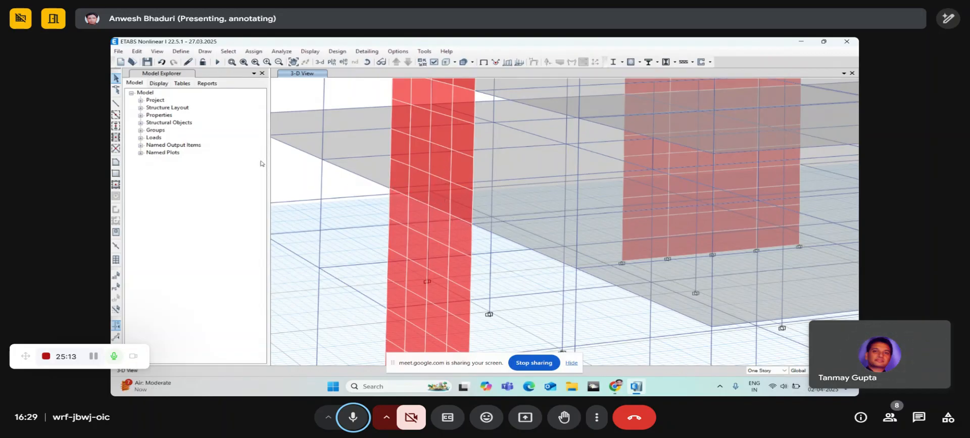
click(116, 102)
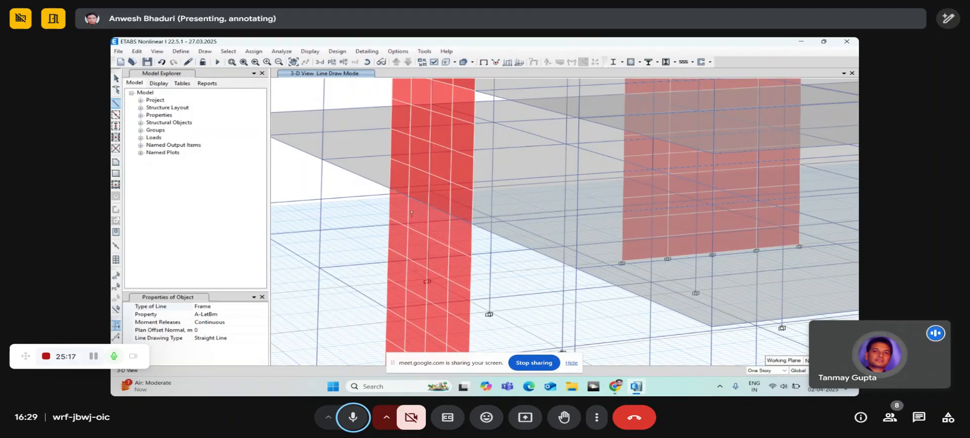
key(Escape)
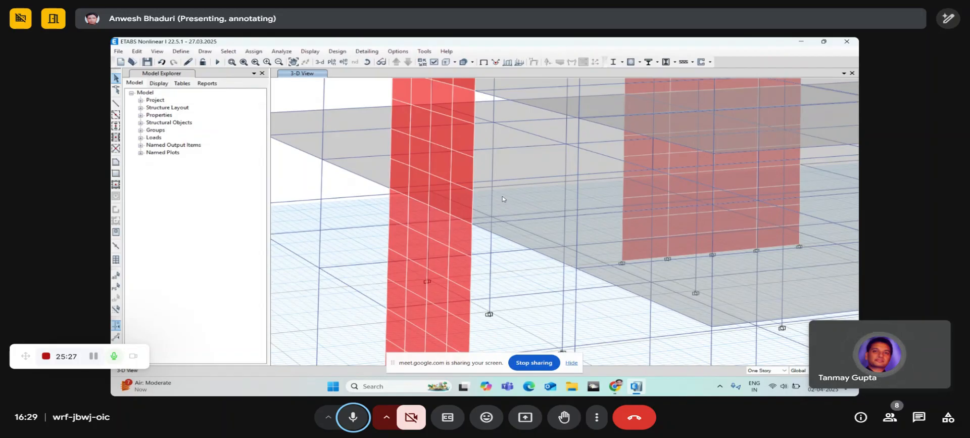
Step: Compare the solid shear wall with the wall containing the openings across the lower storeys
scroll(500, 201, down, 3)
middle_drag(500, 201, 455, 267)
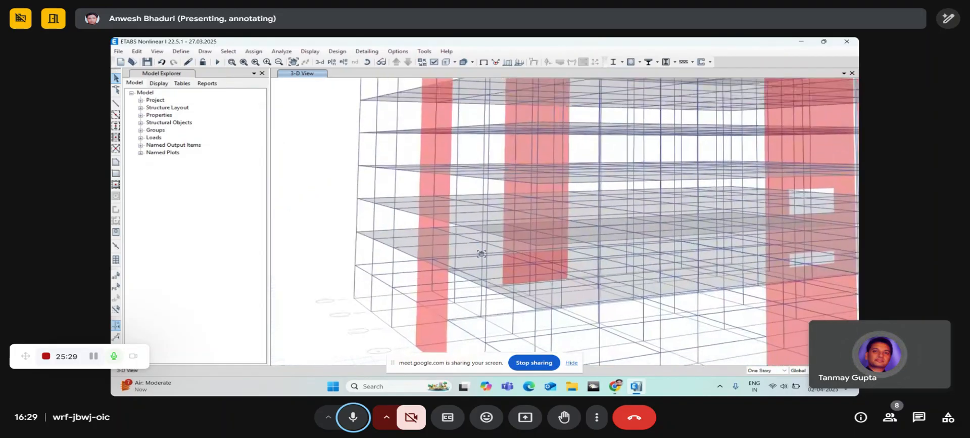
click(367, 62)
drag(449, 210, 484, 216)
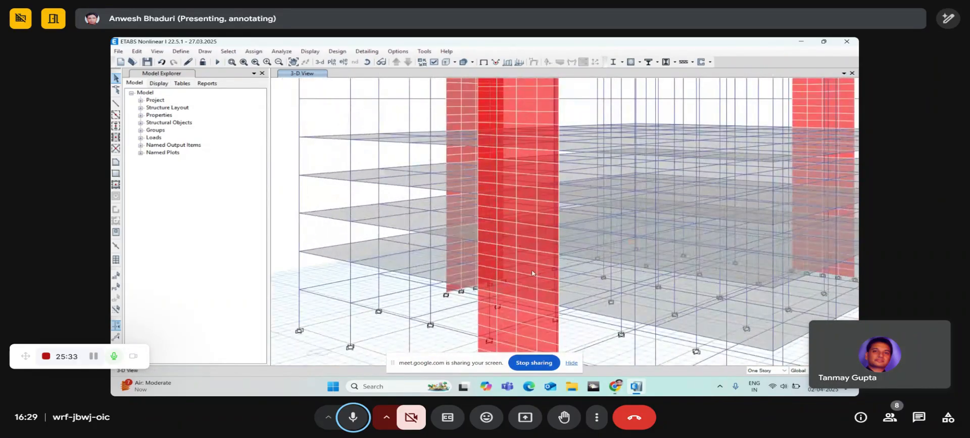
click(367, 62)
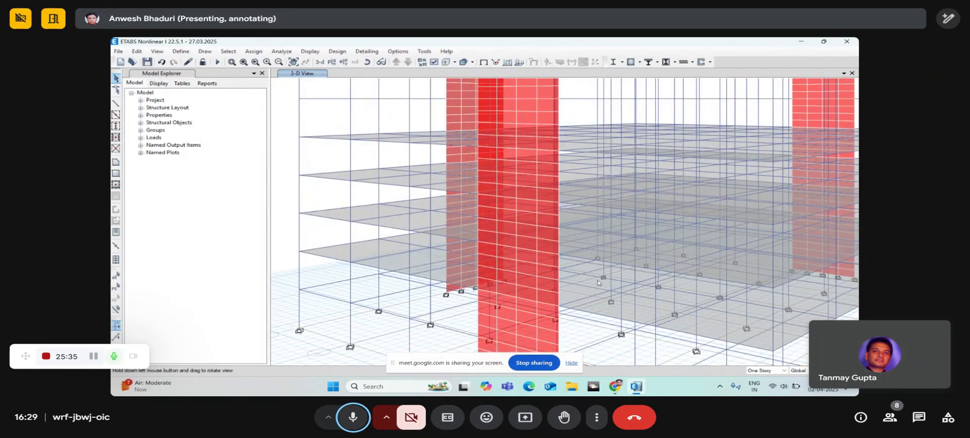
drag(599, 280, 415, 230)
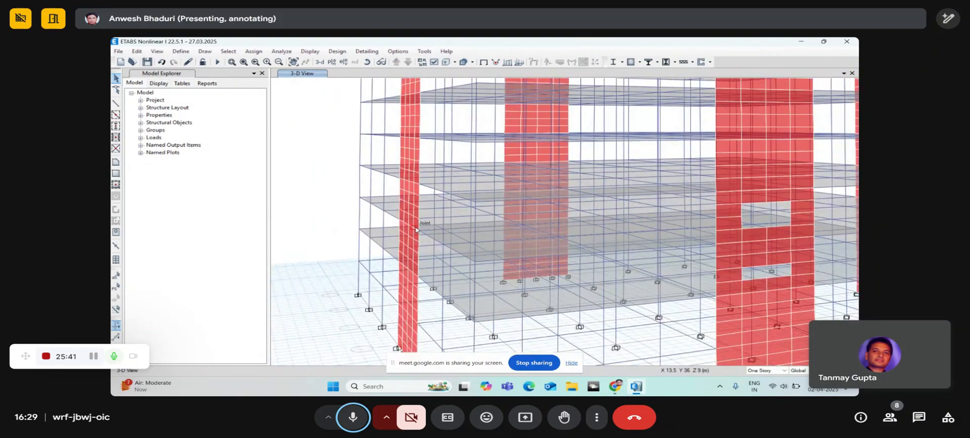
scroll(414, 225, up, 3)
scroll(414, 226, down, 3)
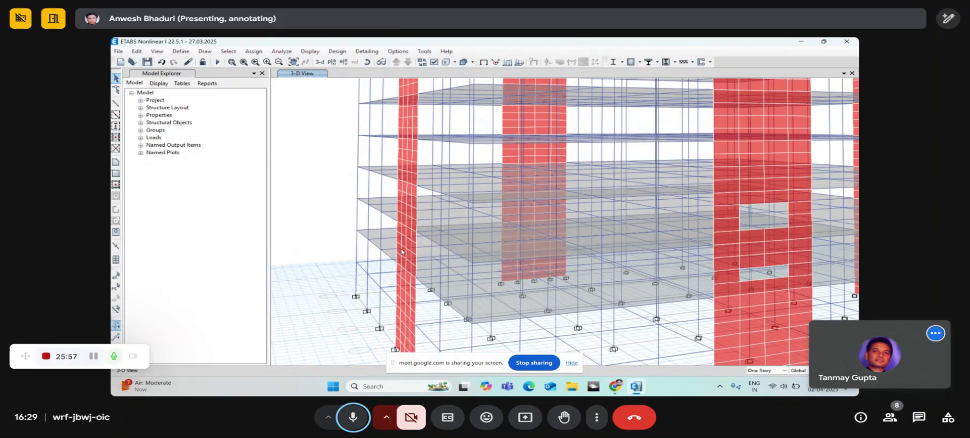
Step: Inspect the entire building and the arrangement of its shear walls from several sides
scroll(389, 231, down, 5)
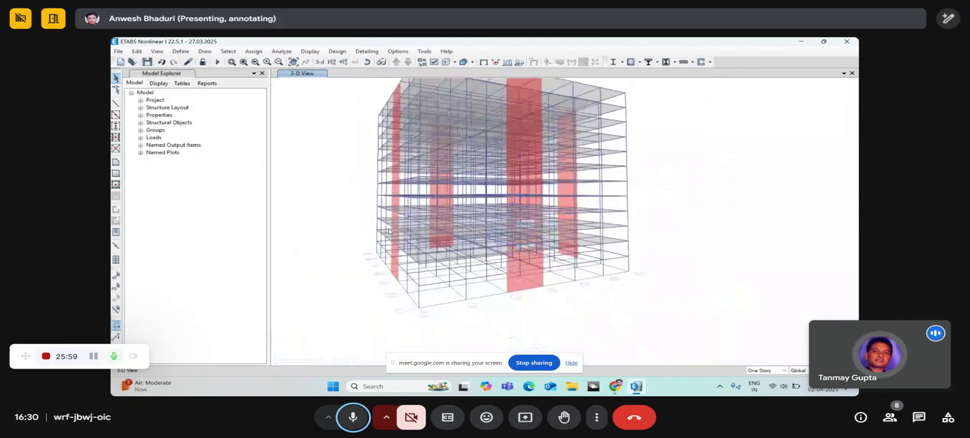
click(368, 62)
drag(428, 299, 414, 323)
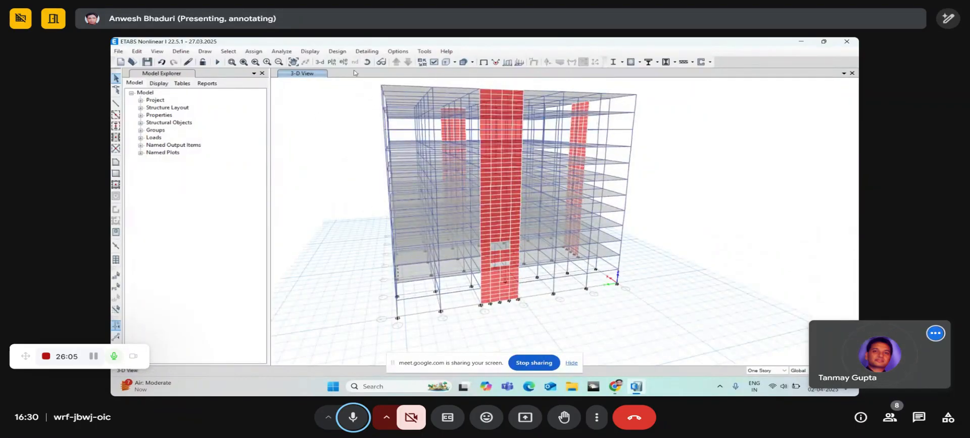
click(368, 62)
drag(386, 117, 438, 172)
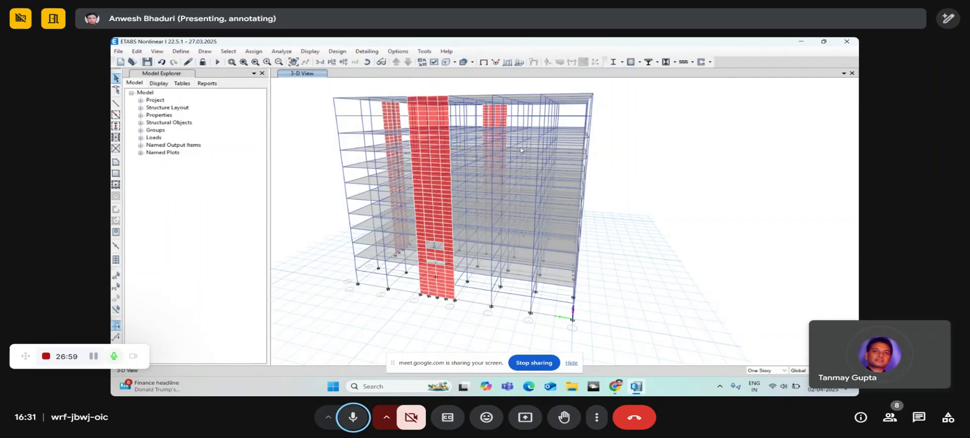
click(367, 62)
drag(379, 158, 375, 176)
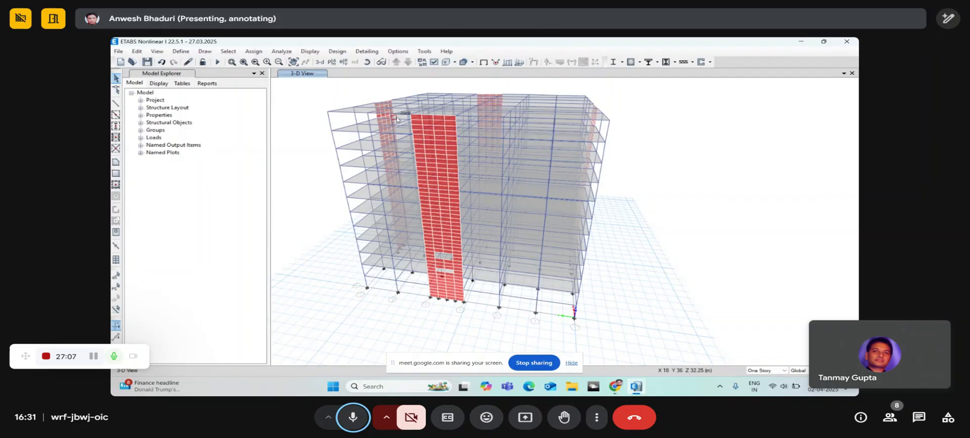
Step: Run the analysis and display the deformed shape for load case EQX at step number 1
click(217, 64)
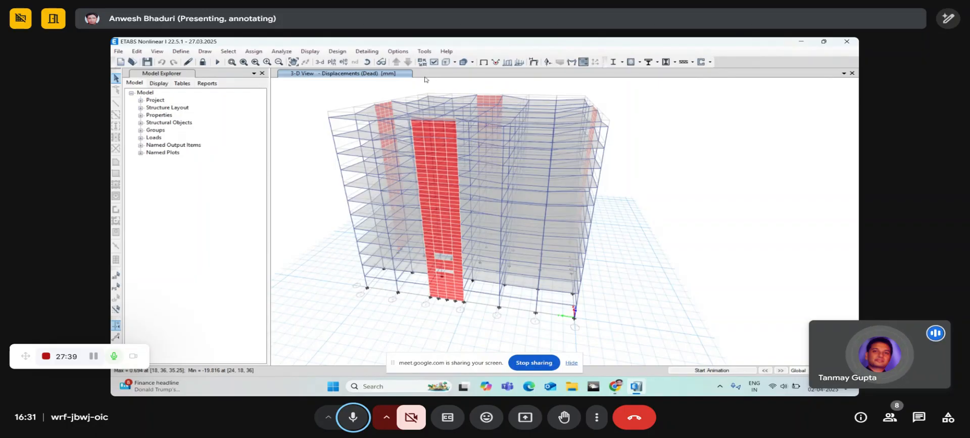
click(534, 62)
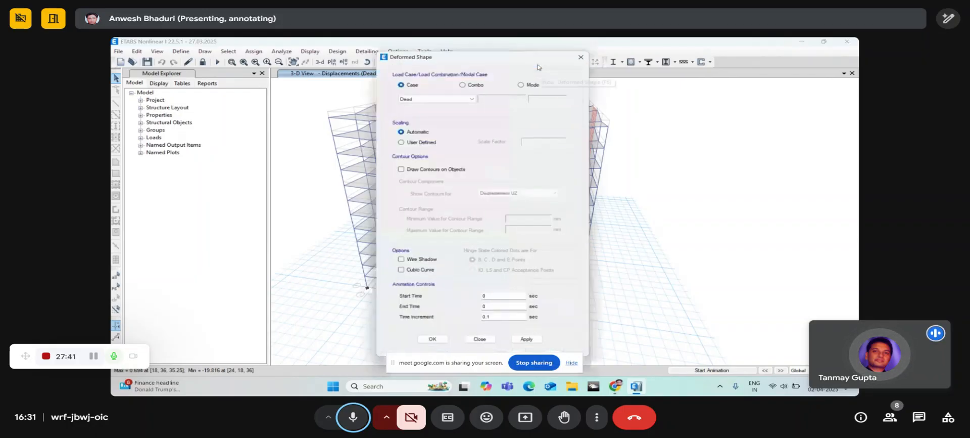
drag(557, 56, 469, 45)
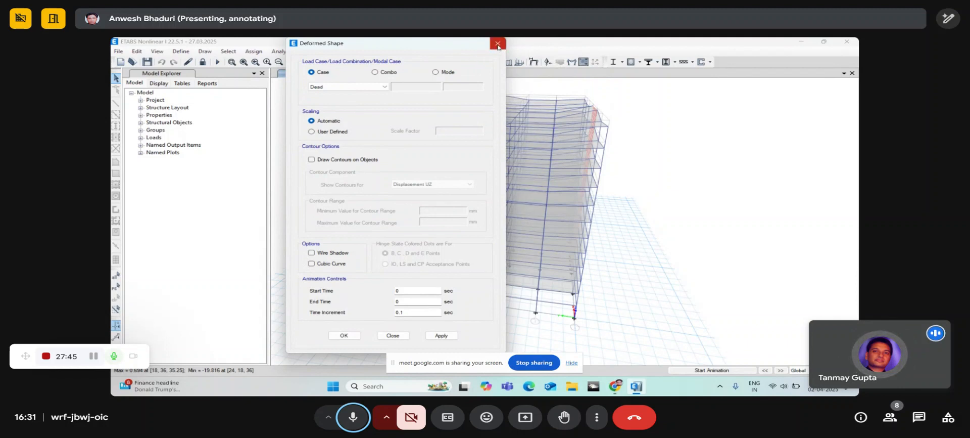
drag(480, 47, 405, 57)
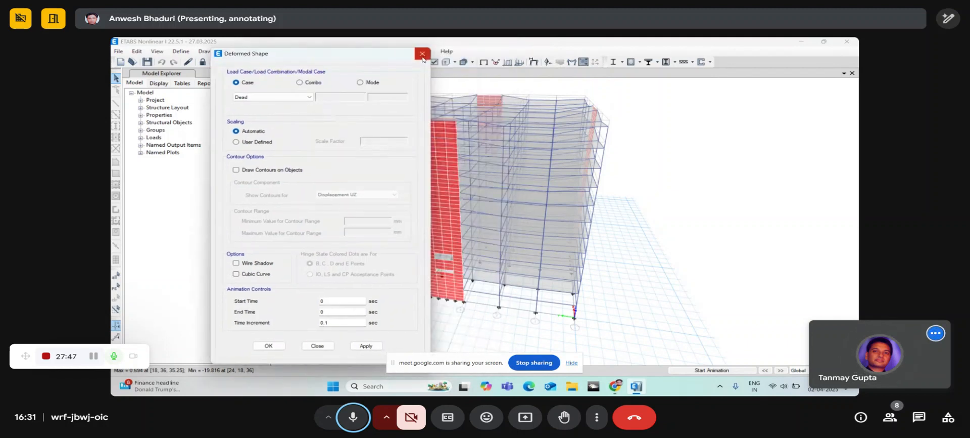
click(309, 82)
click(247, 83)
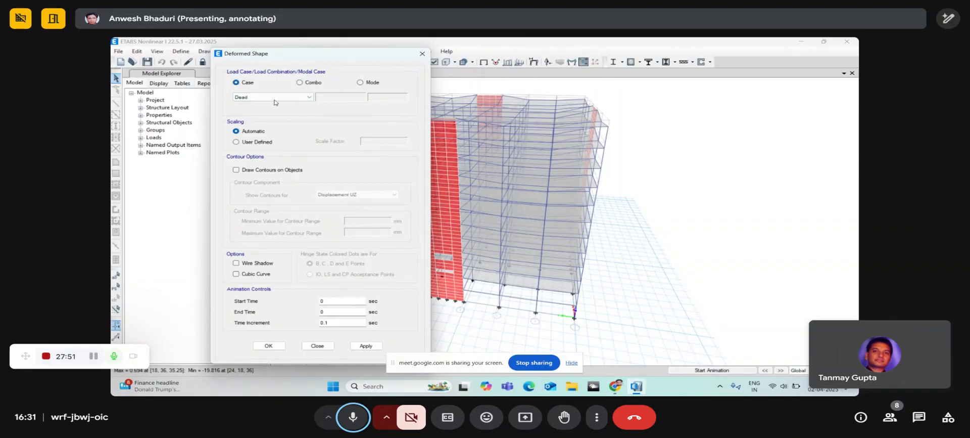
click(272, 98)
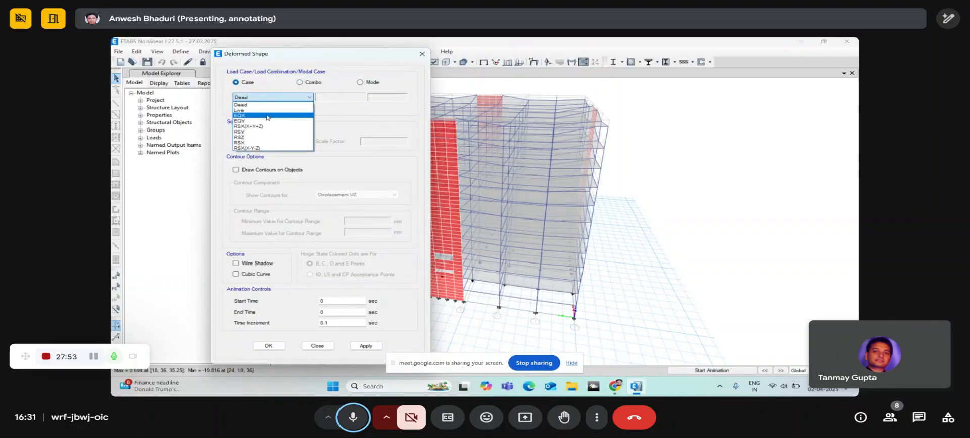
click(267, 115)
click(275, 347)
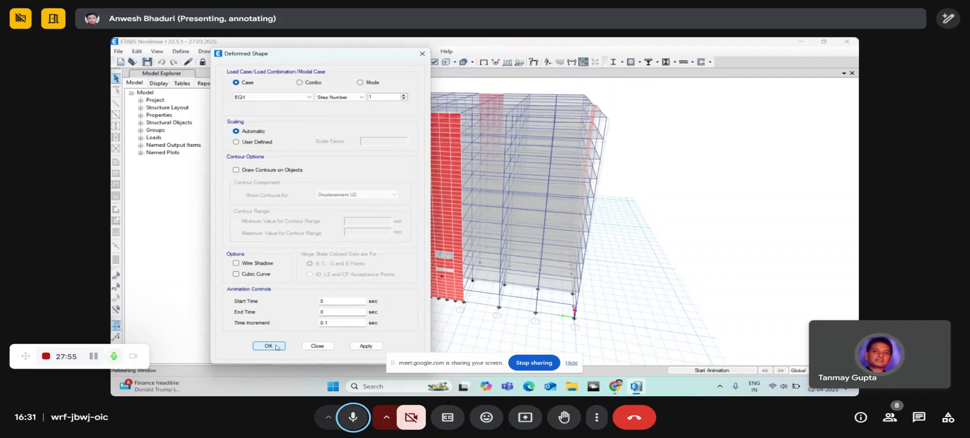
Step: Inspect the EQX deformed building and check the point displacements at the front shear wall's top corners on Story12
mouse_move(381, 110)
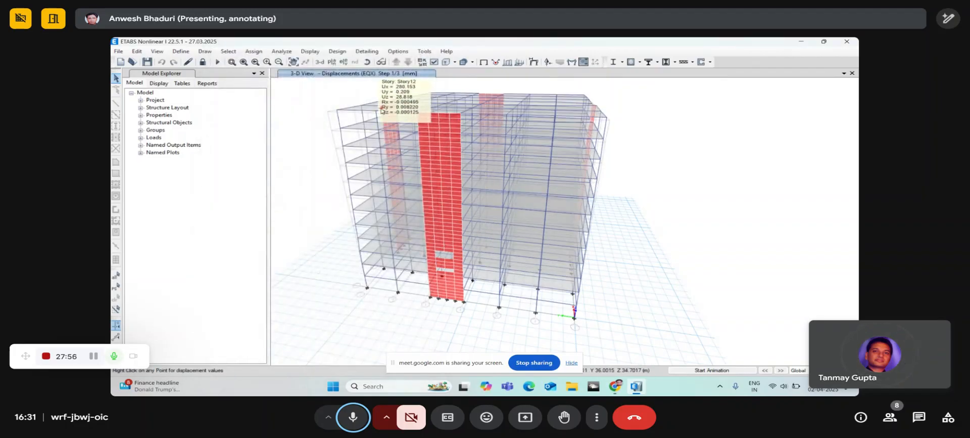
click(367, 62)
drag(390, 117, 528, 141)
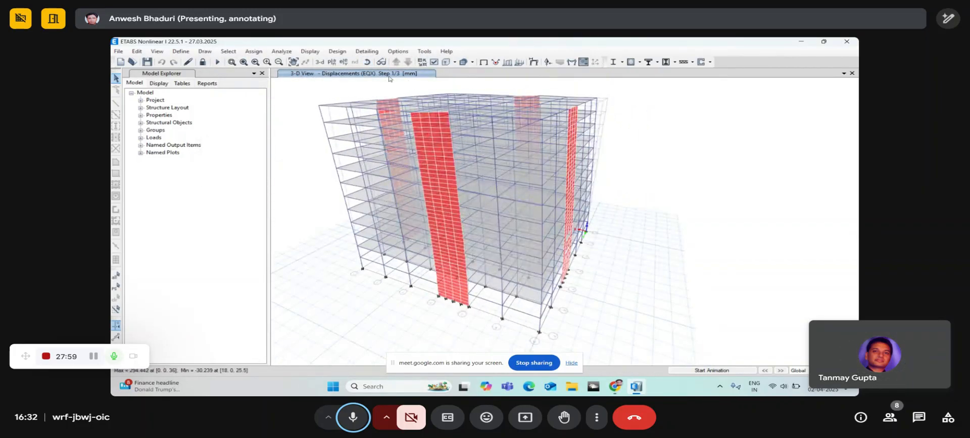
scroll(386, 102, up, 5)
mouse_move(385, 109)
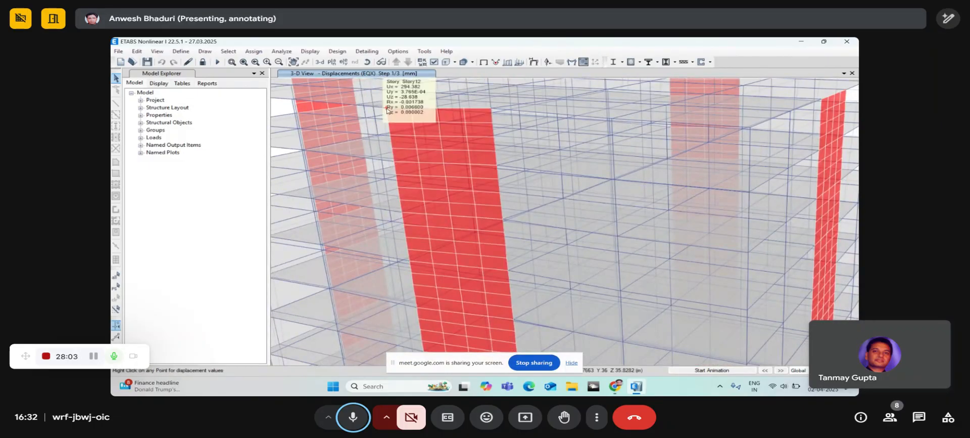
mouse_move(491, 114)
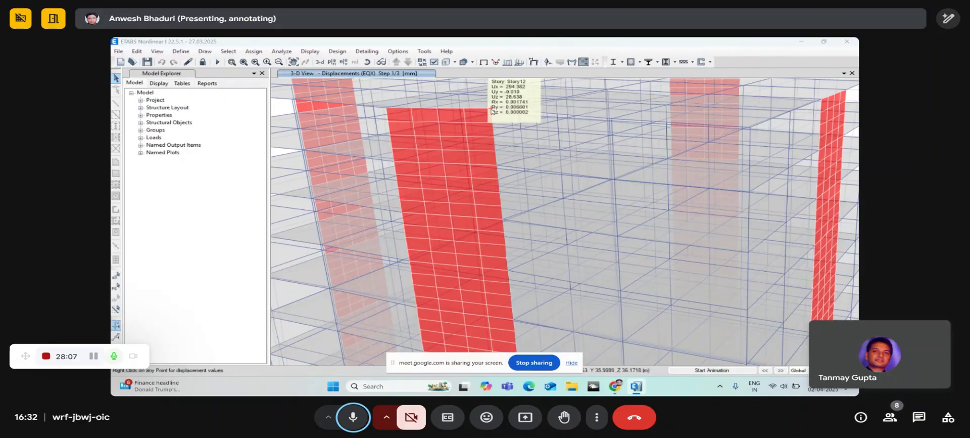
right_click(491, 108)
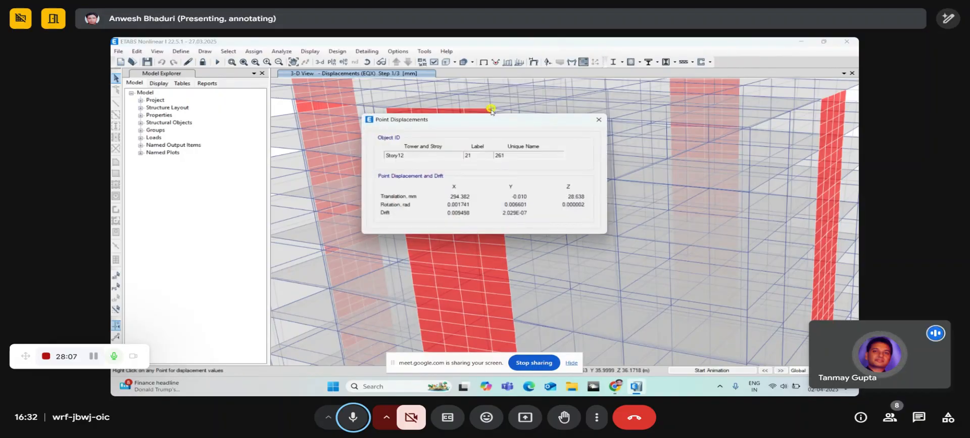
click(599, 119)
scroll(391, 181, down, 5)
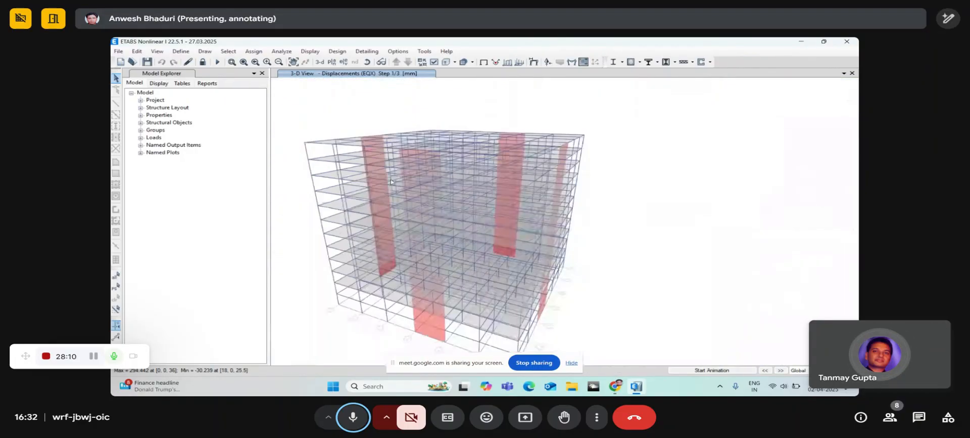
click(367, 62)
drag(406, 107, 401, 165)
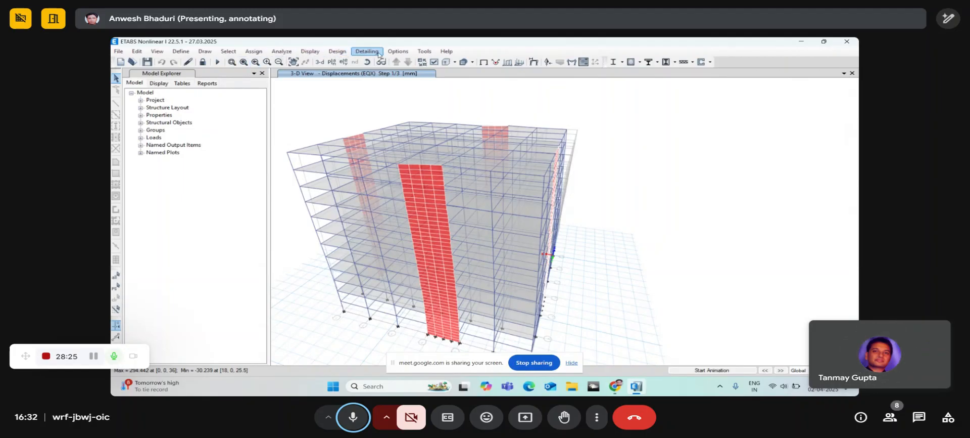
Step: Open the story response plot of maximum story displacement
click(398, 52)
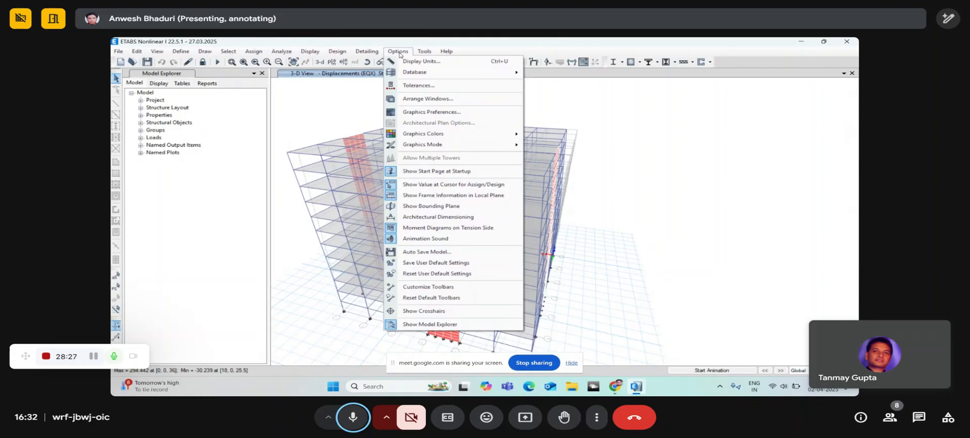
click(404, 52)
click(404, 52)
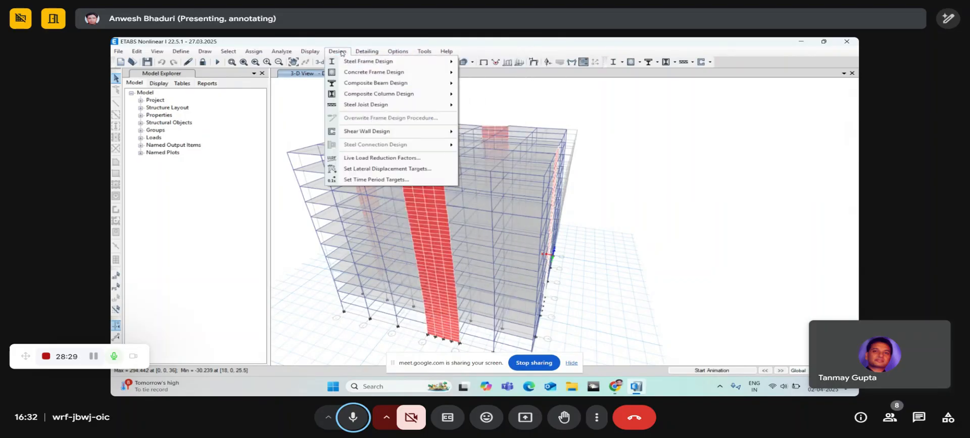
mouse_move(319, 54)
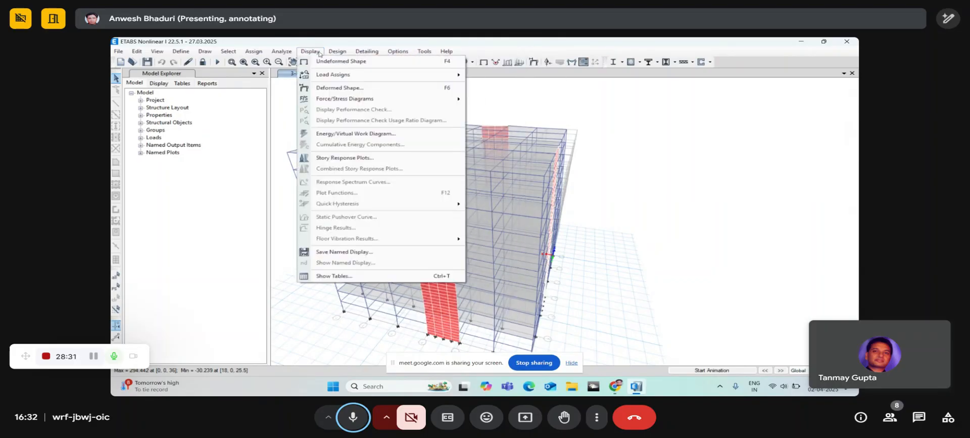
click(338, 158)
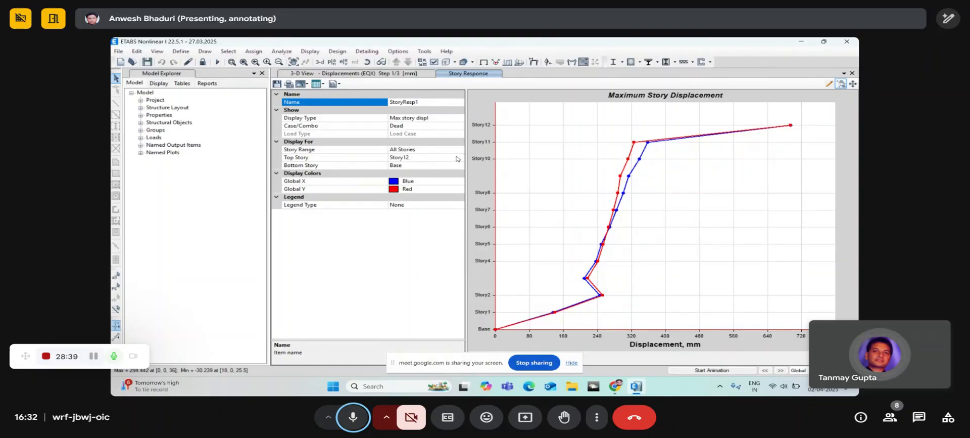
Step: Set the story response plot's load case to EQX, keeping Max story displ as the display type
click(458, 158)
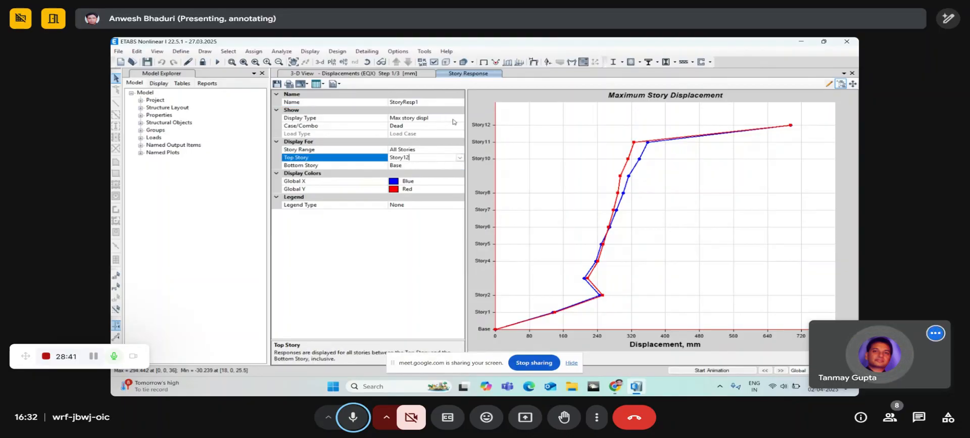
click(454, 119)
click(460, 119)
click(462, 127)
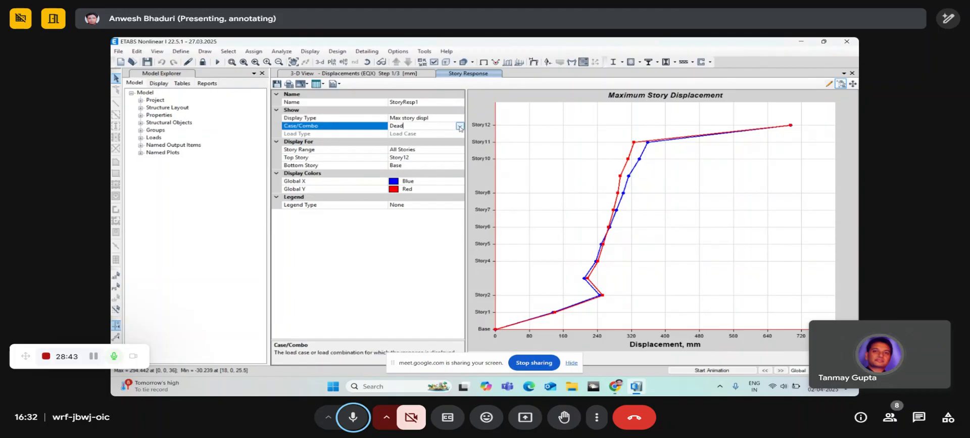
click(458, 158)
click(460, 157)
click(461, 157)
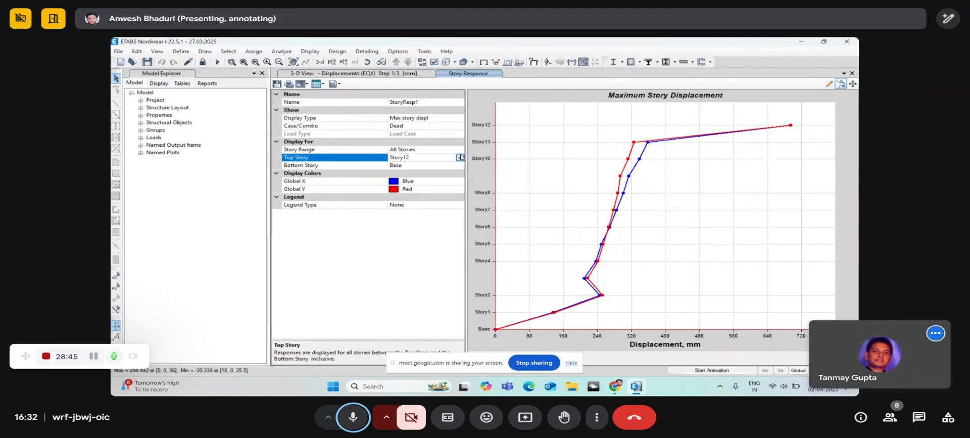
click(459, 126)
click(460, 126)
scroll(438, 187, down, 2)
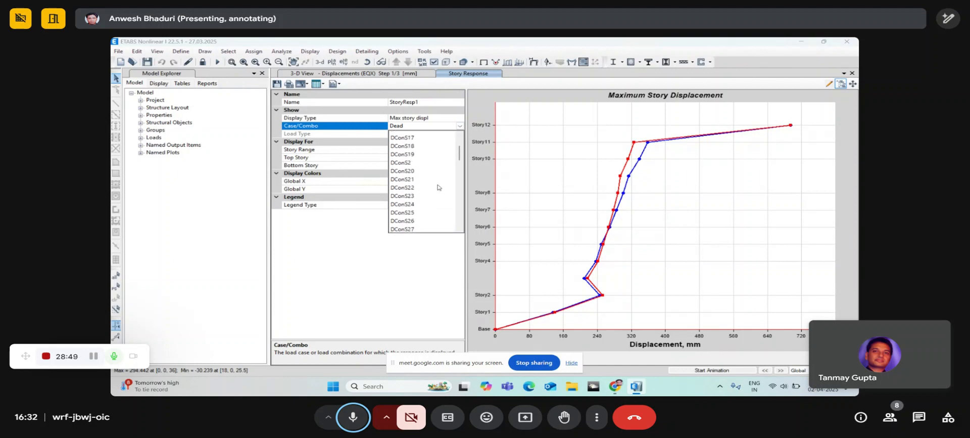
scroll(438, 187, down, 6)
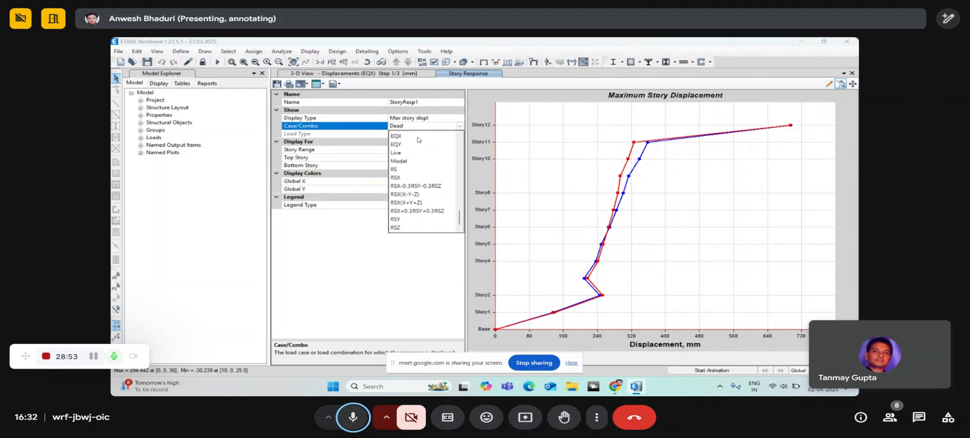
click(418, 136)
click(458, 119)
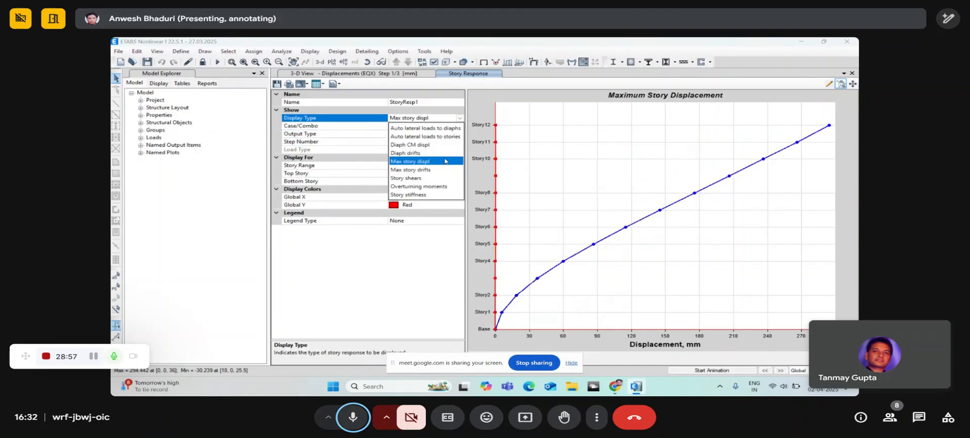
click(459, 119)
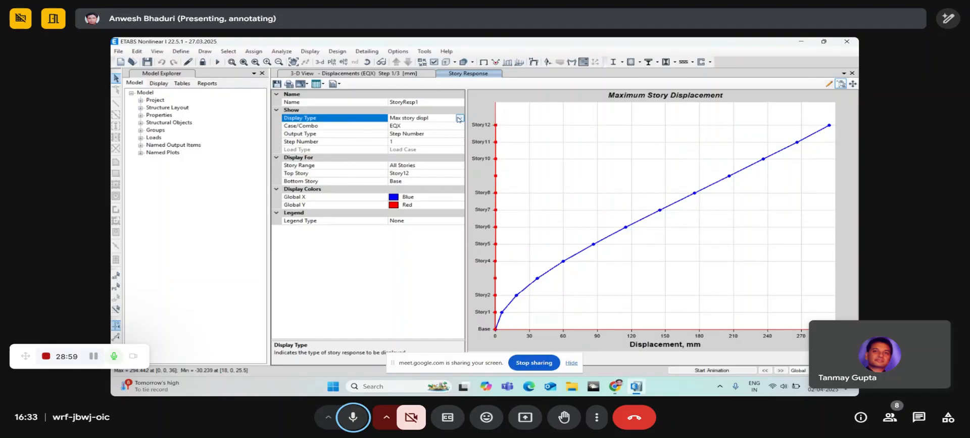
Step: Return to the 3-D view of the EQX displacements and check the deformed shape settings without changing them
click(314, 51)
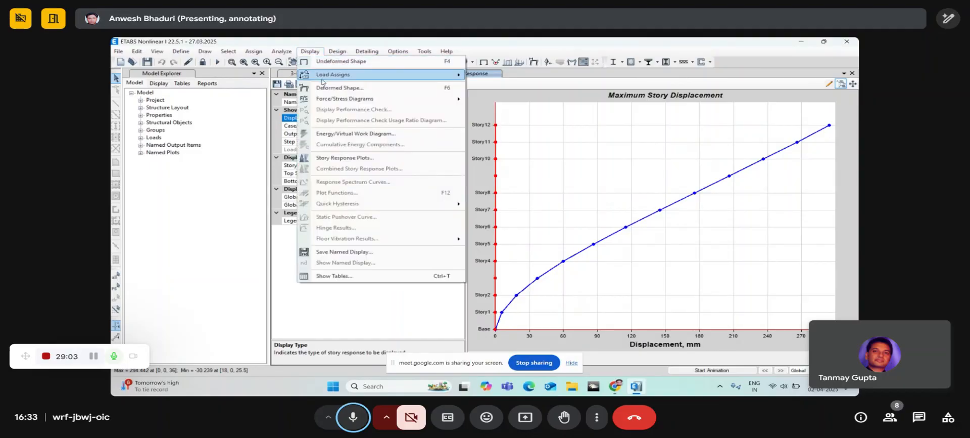
mouse_move(326, 103)
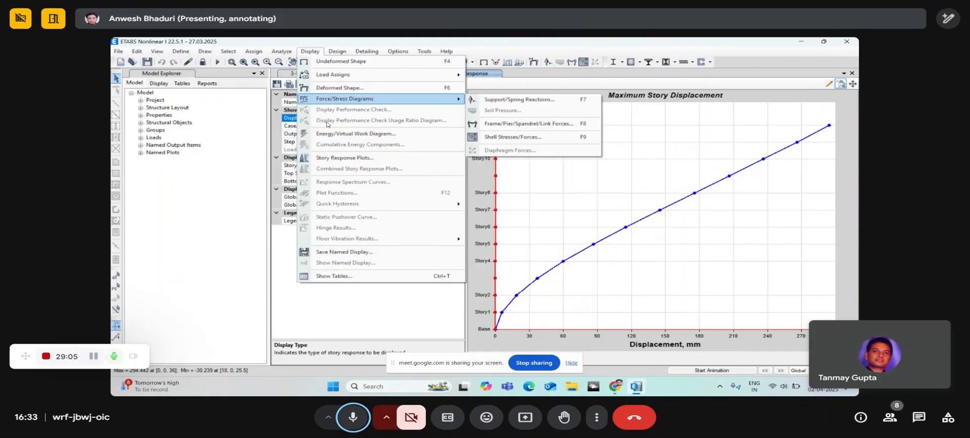
click(338, 40)
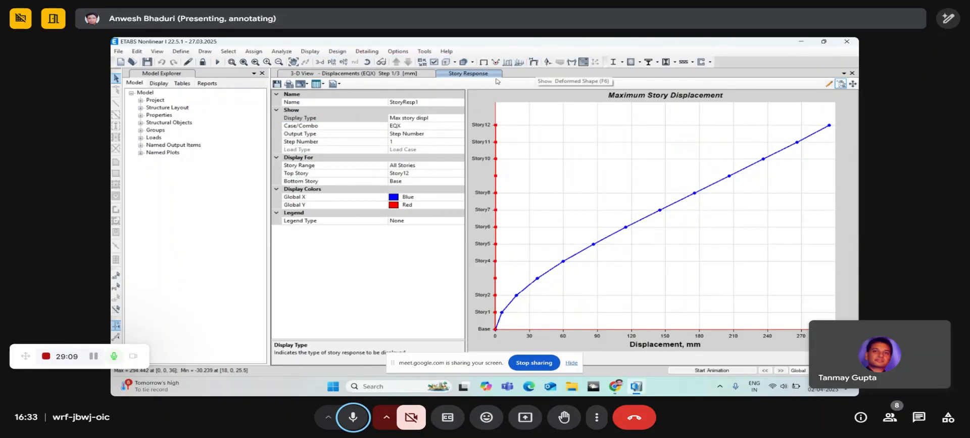
click(387, 75)
click(533, 62)
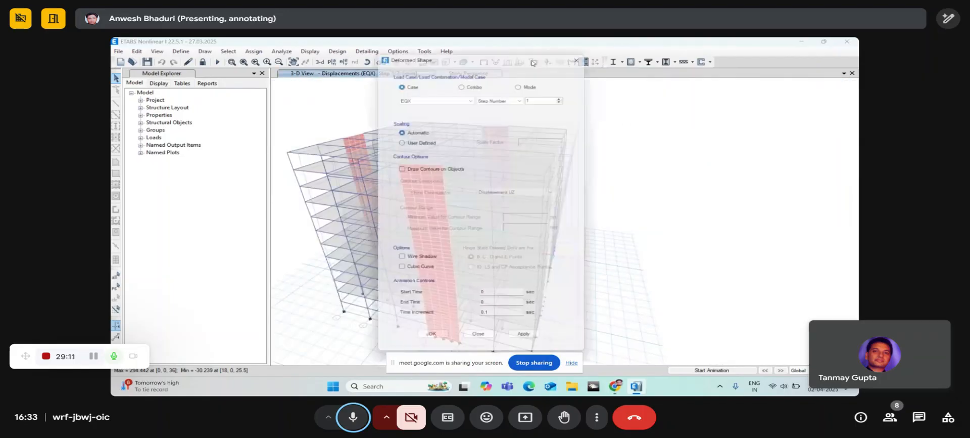
drag(466, 61, 375, 47)
click(498, 44)
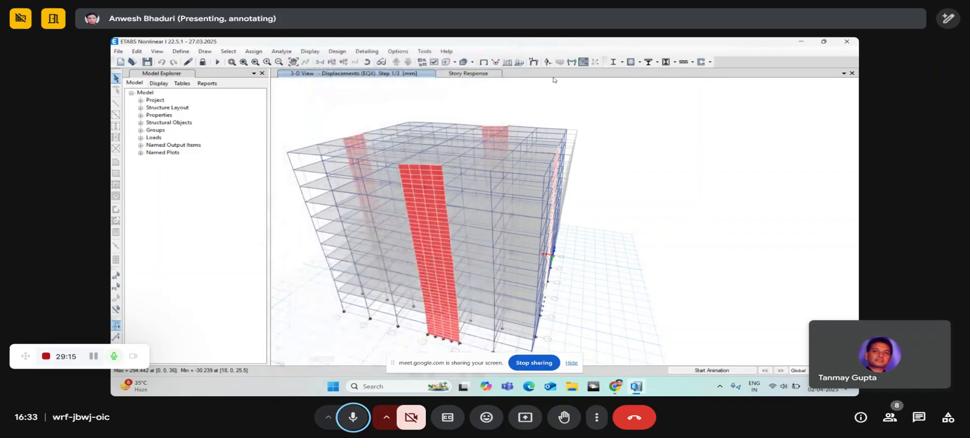
Step: Display the Moment 3-3 force diagram for piers only, excluding frames, for combination DConS21 with Max and Min values
click(571, 62)
drag(505, 79, 392, 64)
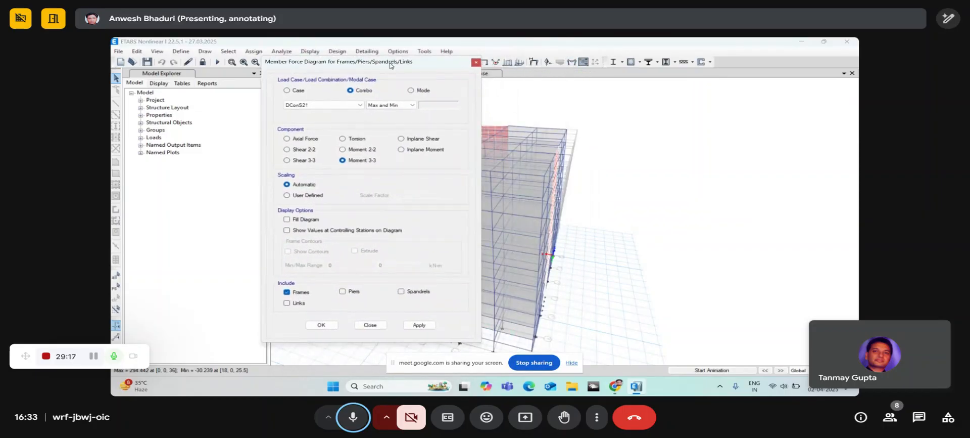
click(343, 292)
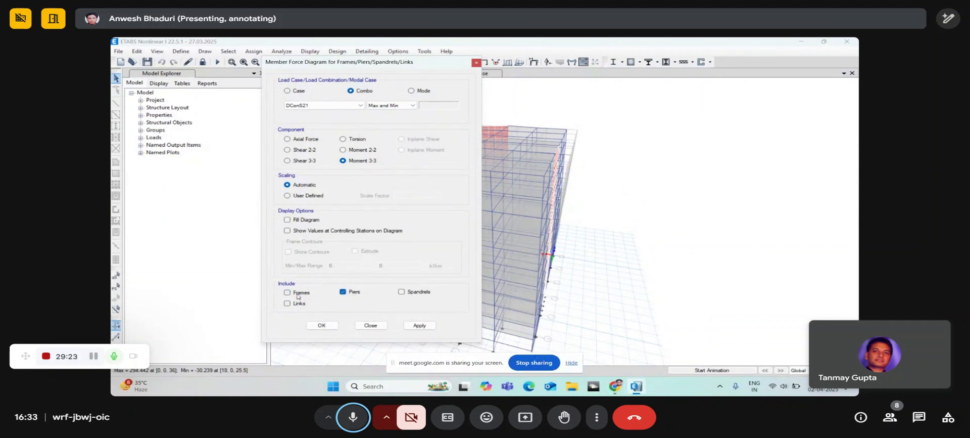
drag(330, 62, 273, 60)
click(359, 324)
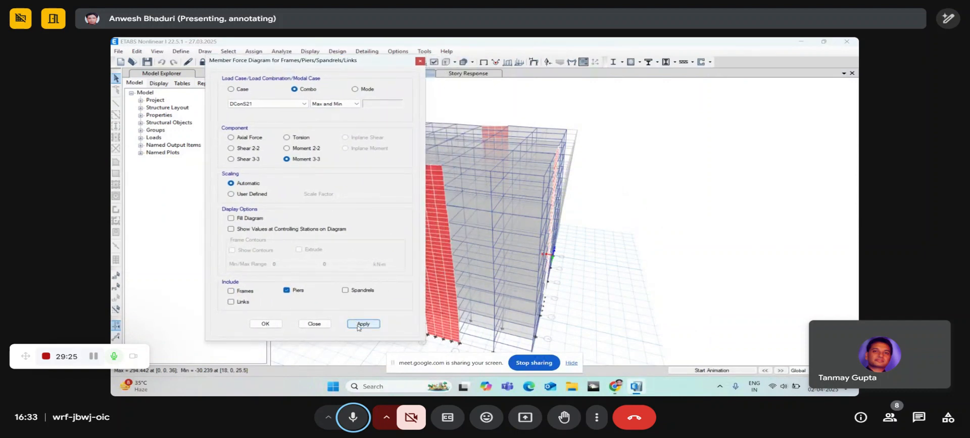
middle_drag(444, 298, 541, 309)
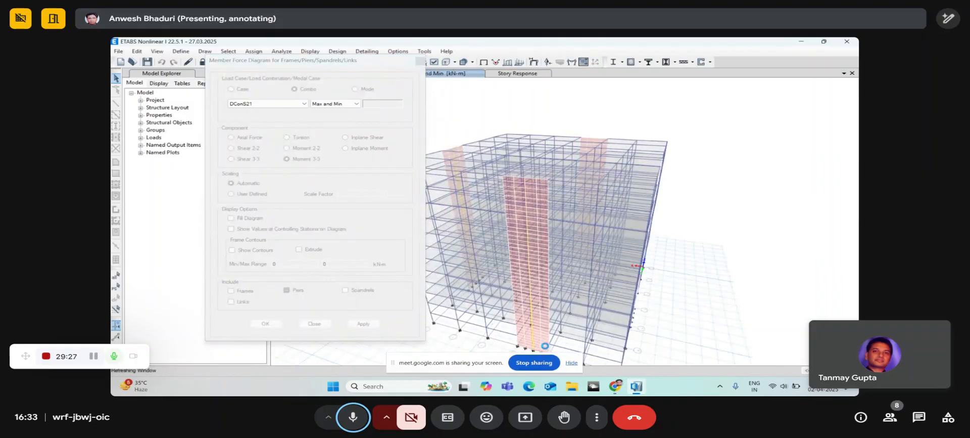
mouse_move(533, 343)
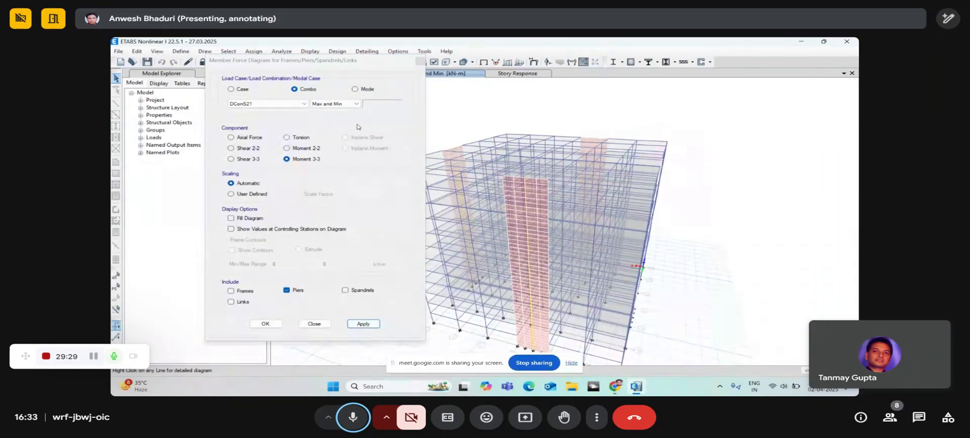
Step: Close the member force diagram settings and the story response plot, leaving only the 3-D view open
click(420, 61)
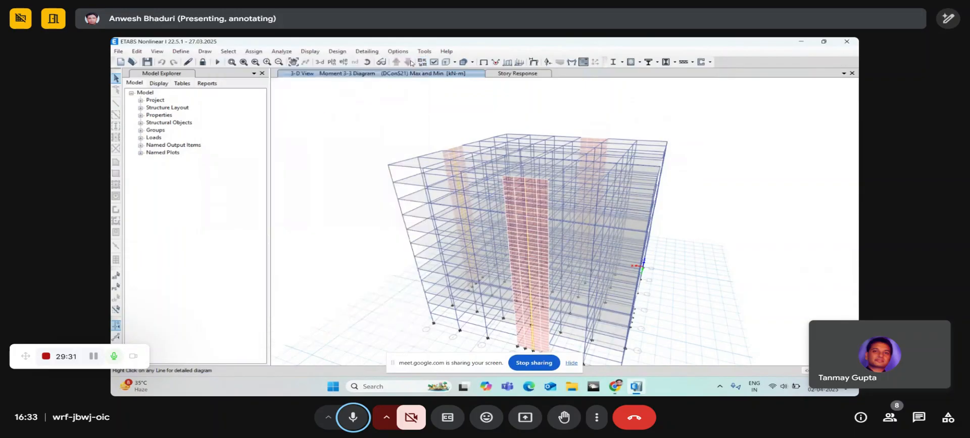
click(397, 52)
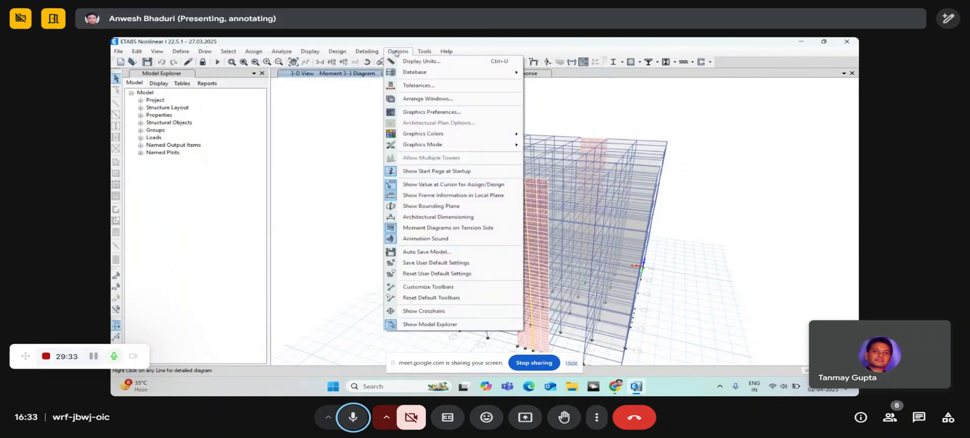
mouse_move(426, 145)
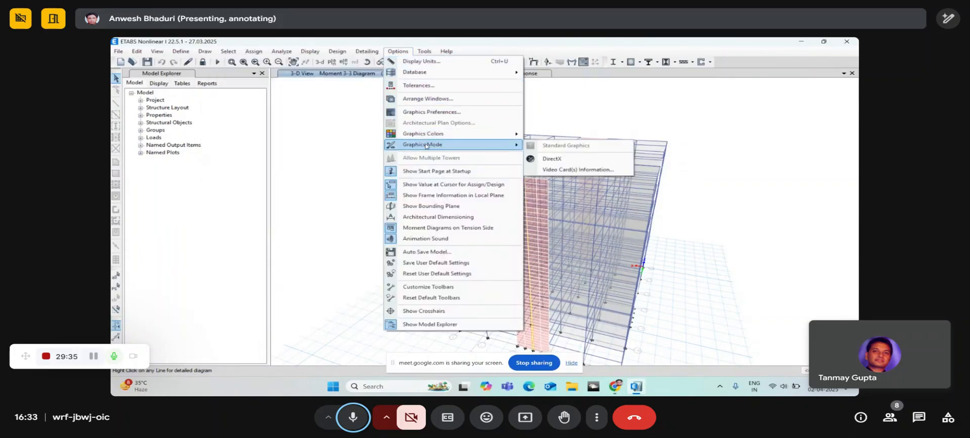
click(371, 53)
click(519, 74)
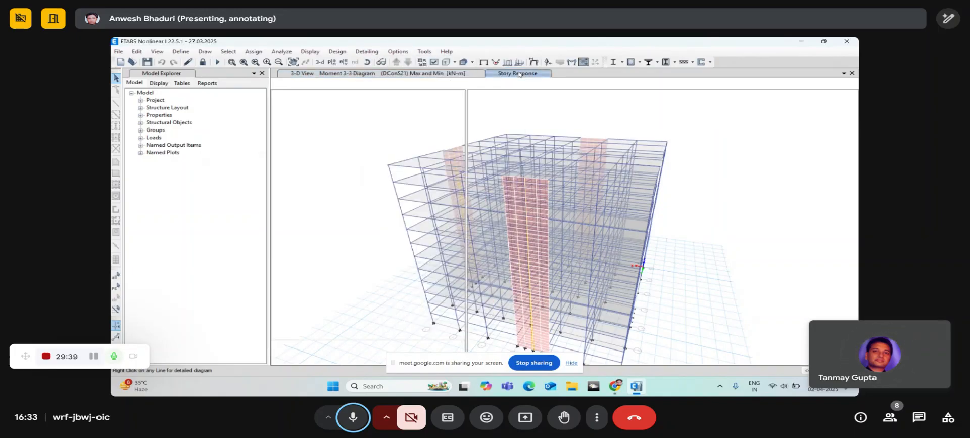
click(852, 73)
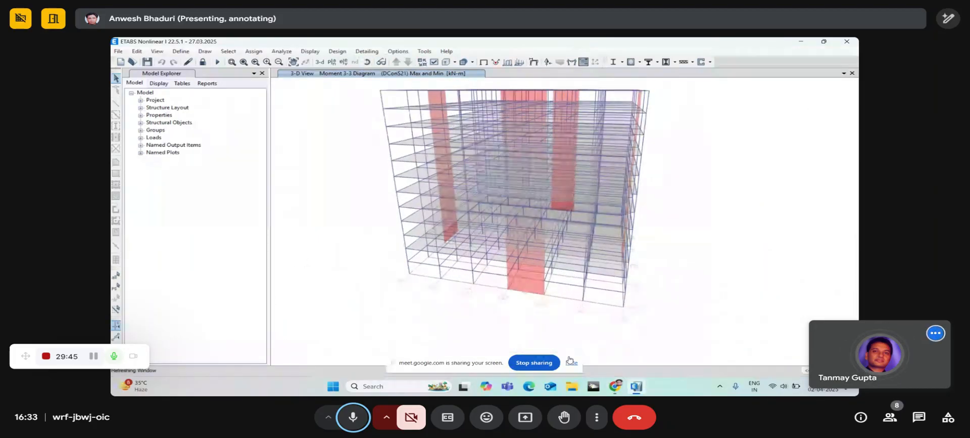
Step: Examine the piers' Moment 3-3 diagrams for DConS21 in the 3-D view from several sides
click(367, 63)
drag(594, 268, 470, 249)
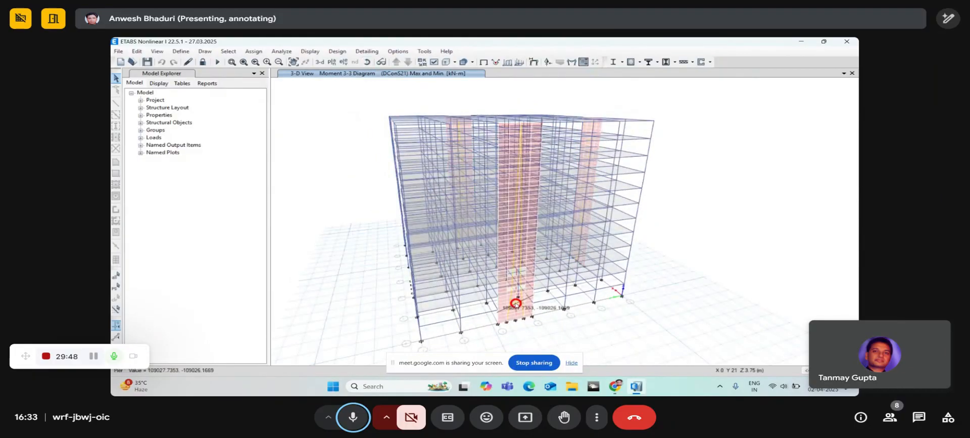
click(367, 63)
drag(380, 227, 397, 146)
click(368, 63)
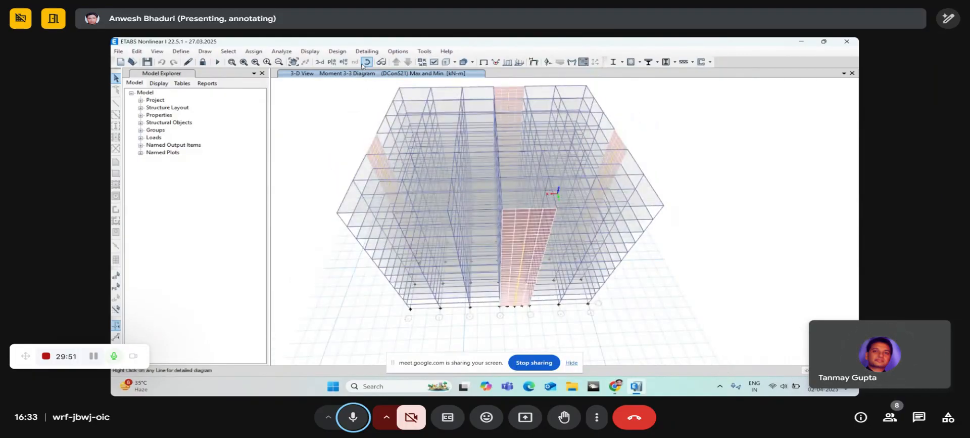
drag(449, 325, 448, 299)
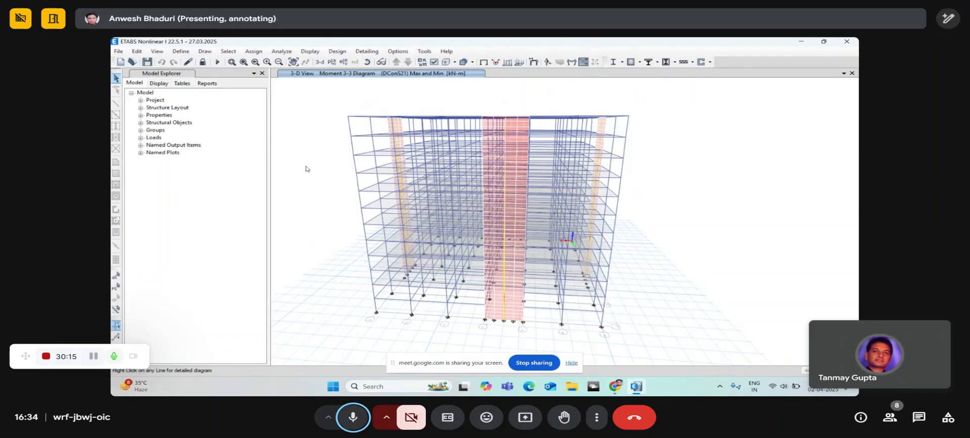
click(180, 51)
click(181, 60)
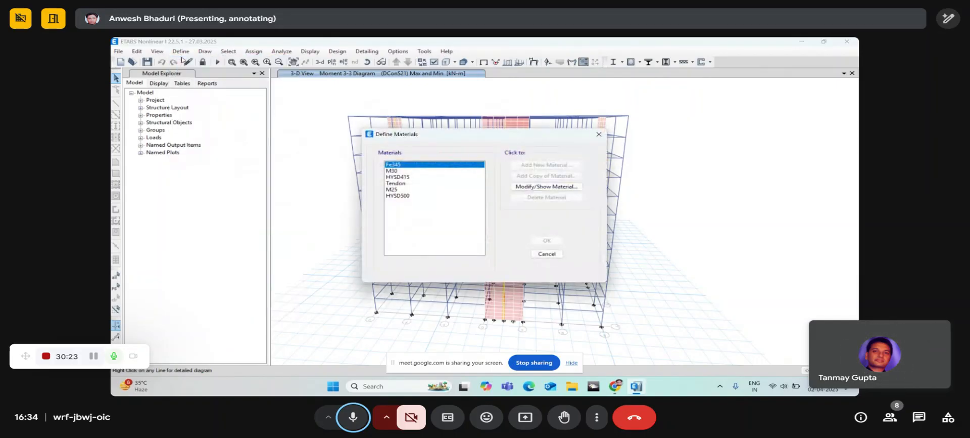
click(547, 253)
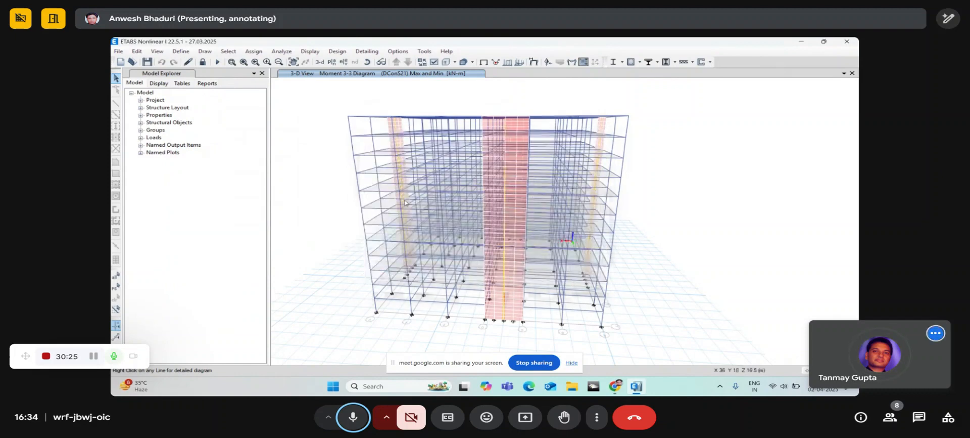
Step: Unlock the model, deleting its analysis results, and start adding a new material property
click(203, 65)
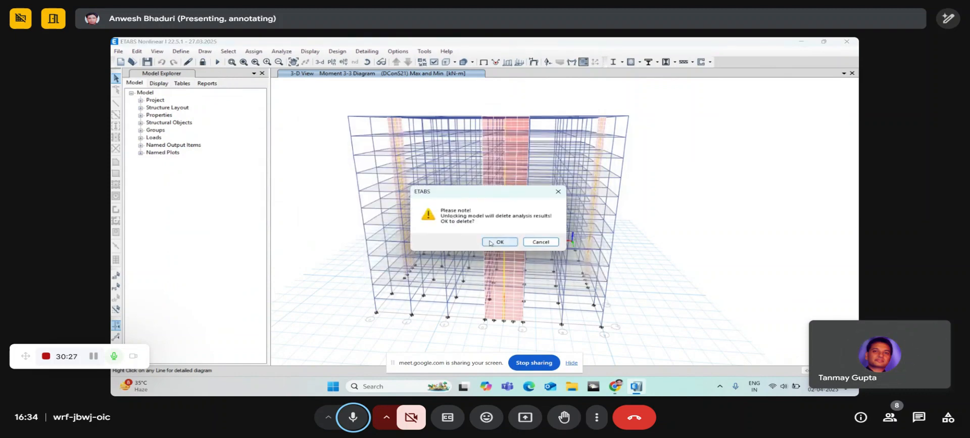
key(Return)
click(182, 52)
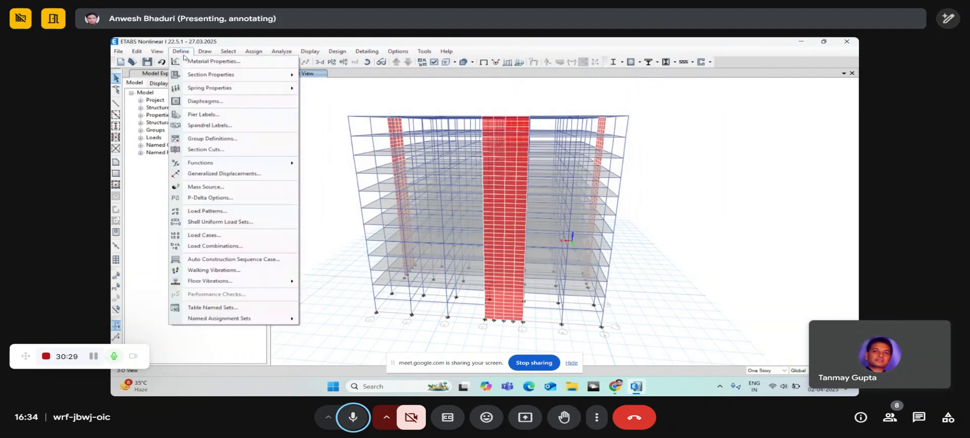
click(190, 62)
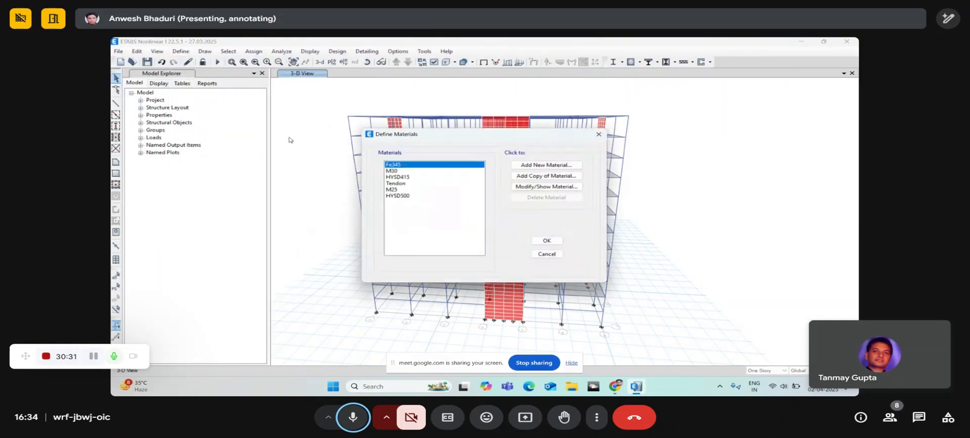
click(538, 167)
drag(521, 160, 402, 126)
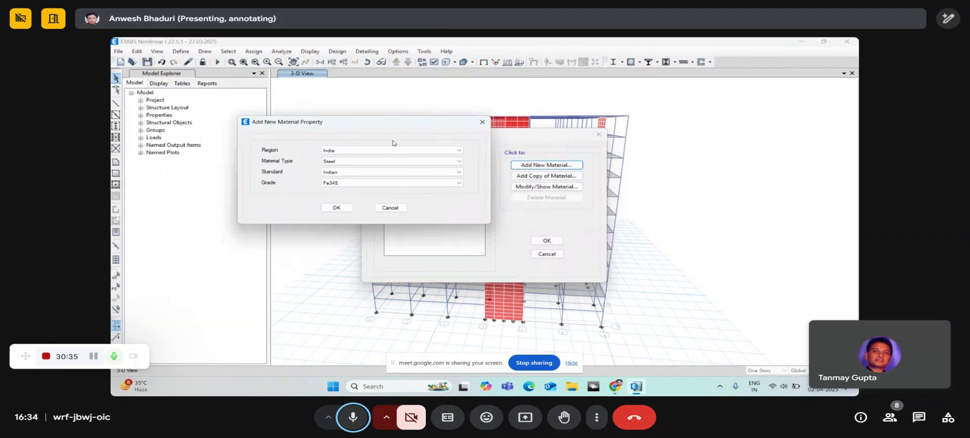
Step: Add a steel material for region India with the User standard, accepting the default property data
click(363, 183)
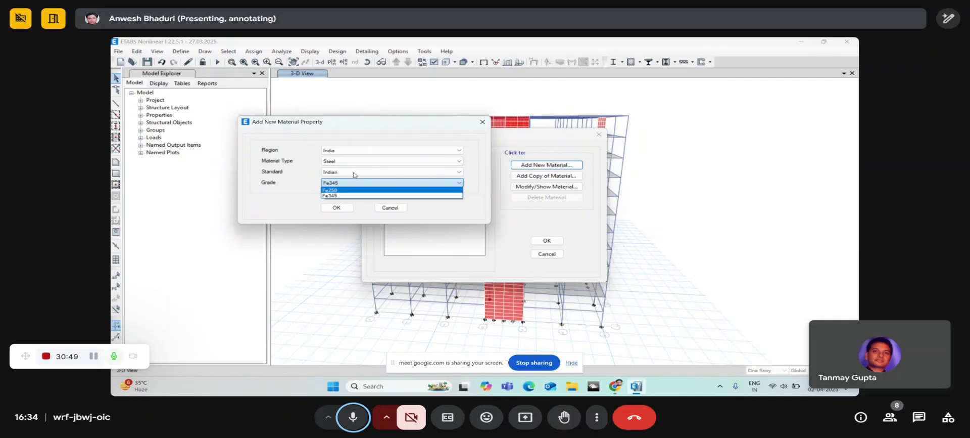
click(347, 184)
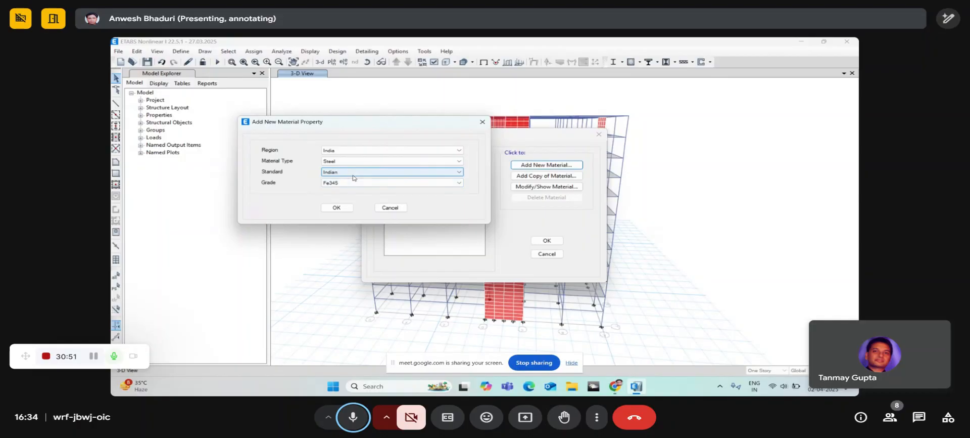
click(353, 172)
click(349, 184)
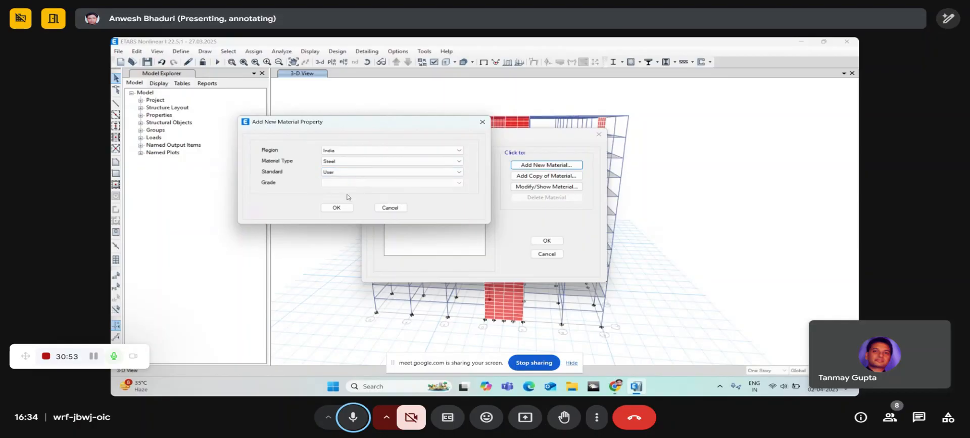
click(337, 207)
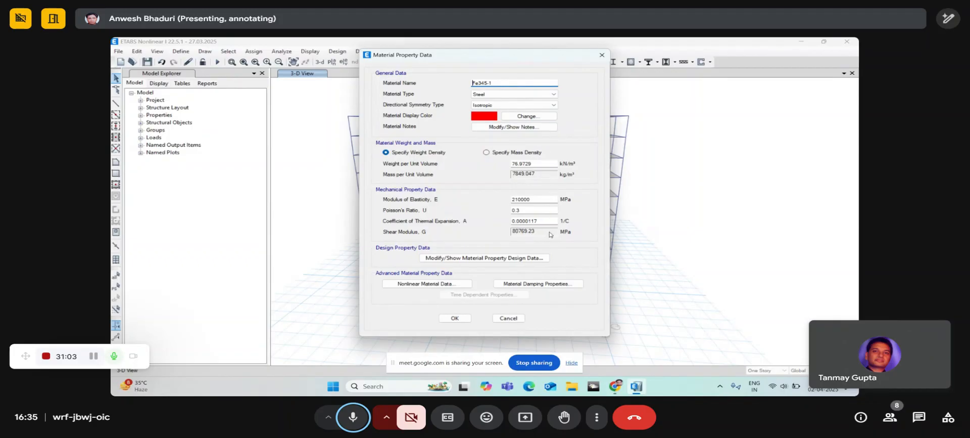
click(463, 320)
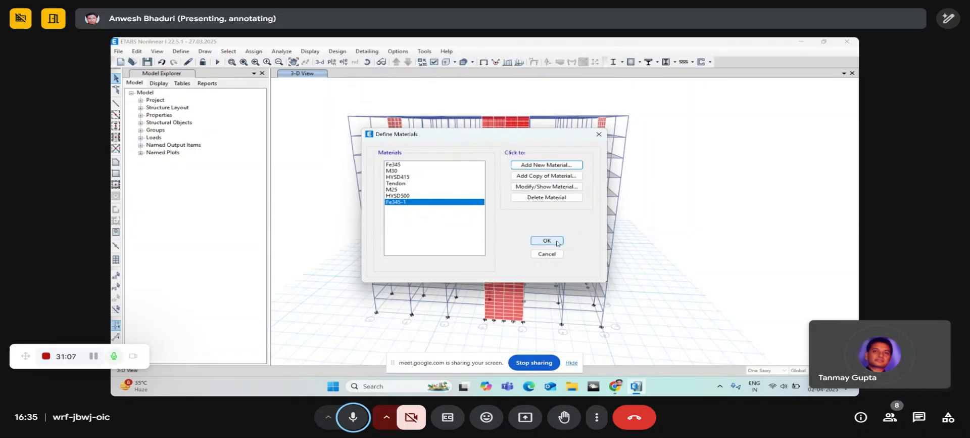
click(551, 241)
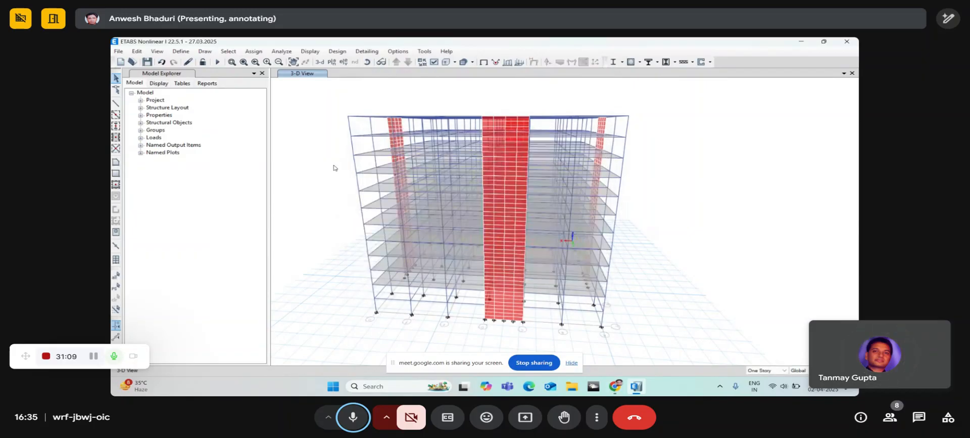
Step: Start importing steel I/Wide Flange sections into the frame section properties
click(180, 51)
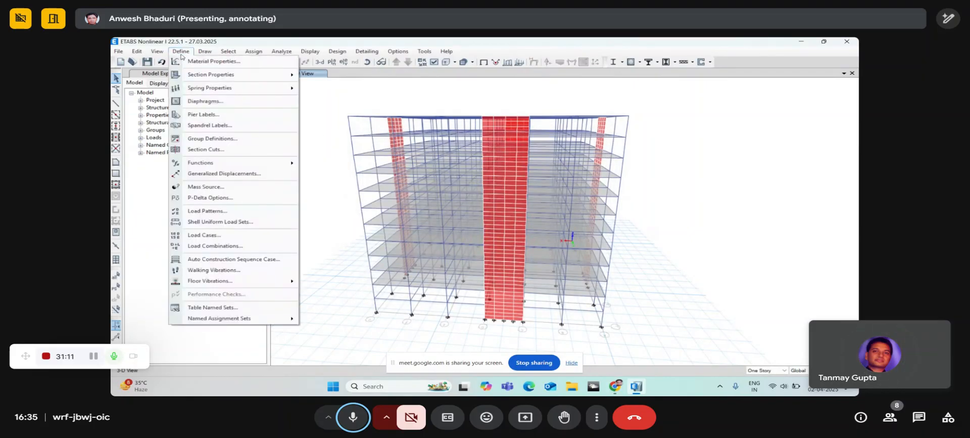
mouse_move(186, 72)
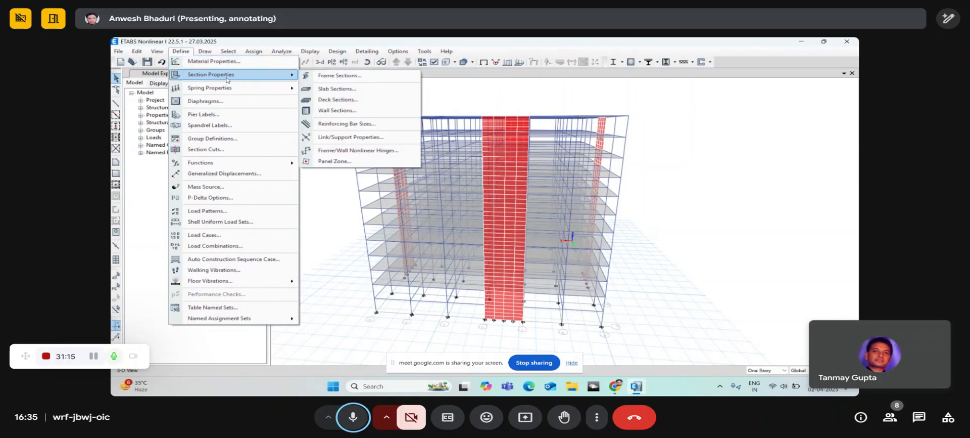
click(327, 82)
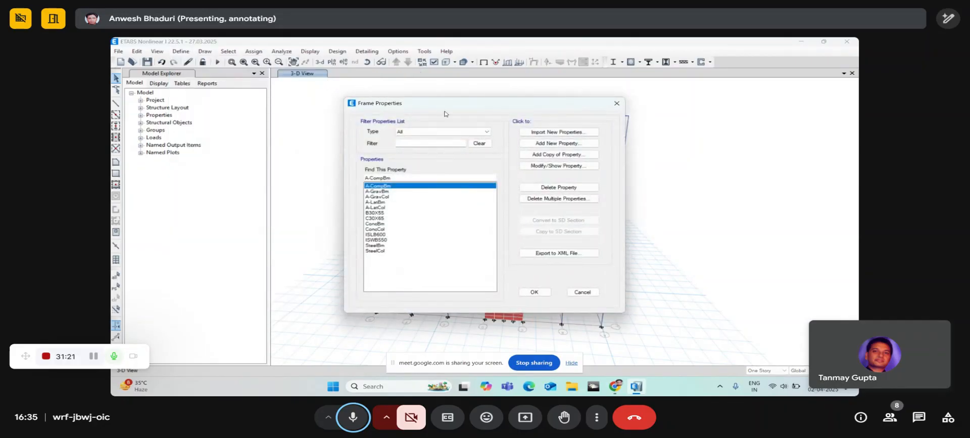
click(558, 143)
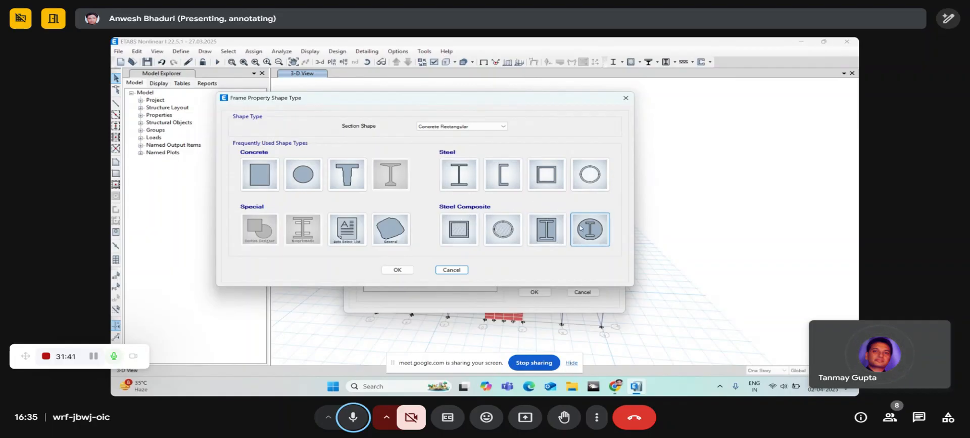
click(473, 190)
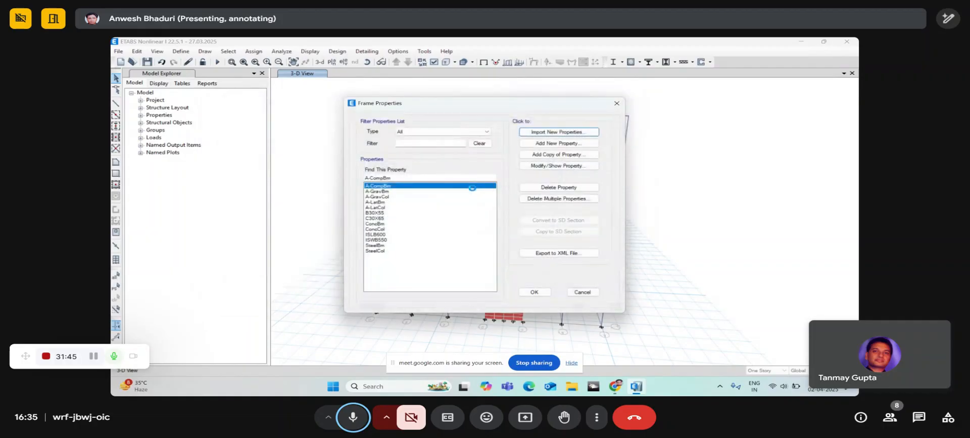
Step: Set the XML property file for the section import to Indian
drag(489, 83, 417, 47)
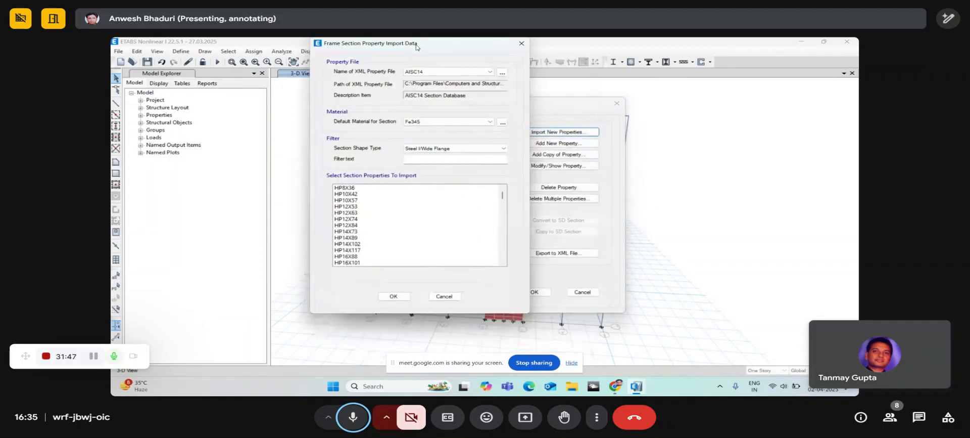
click(451, 73)
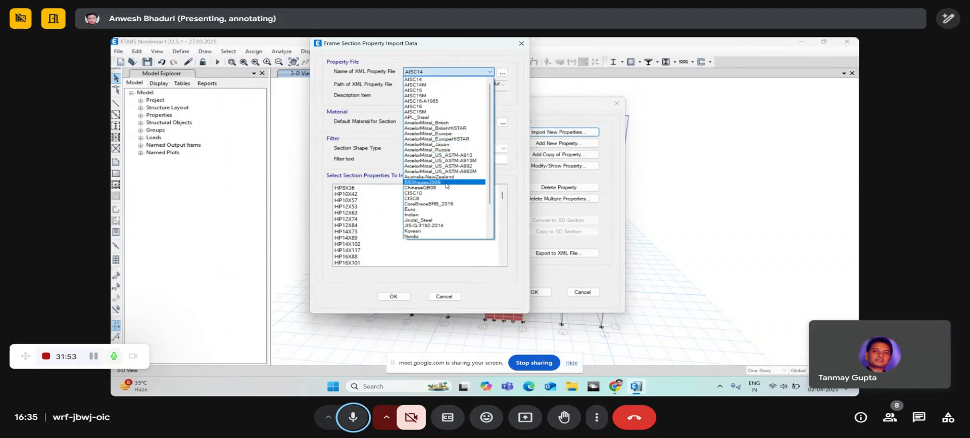
scroll(446, 184, down, 2)
scroll(447, 185, down, 1)
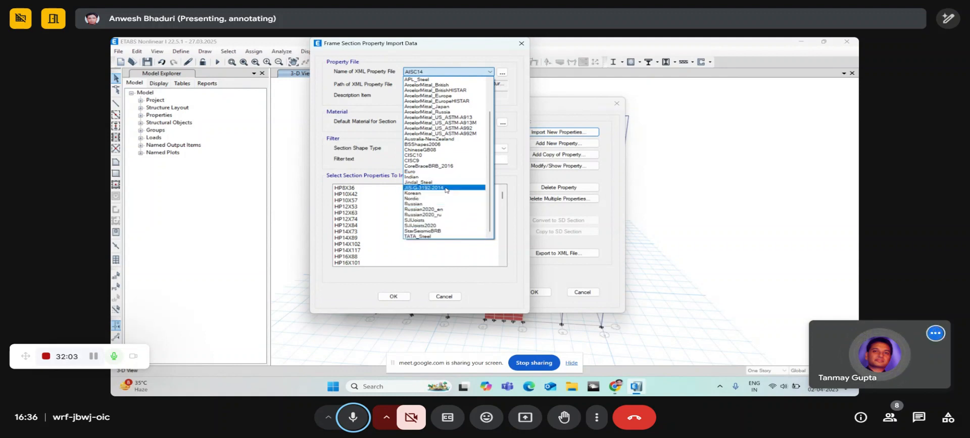
click(442, 177)
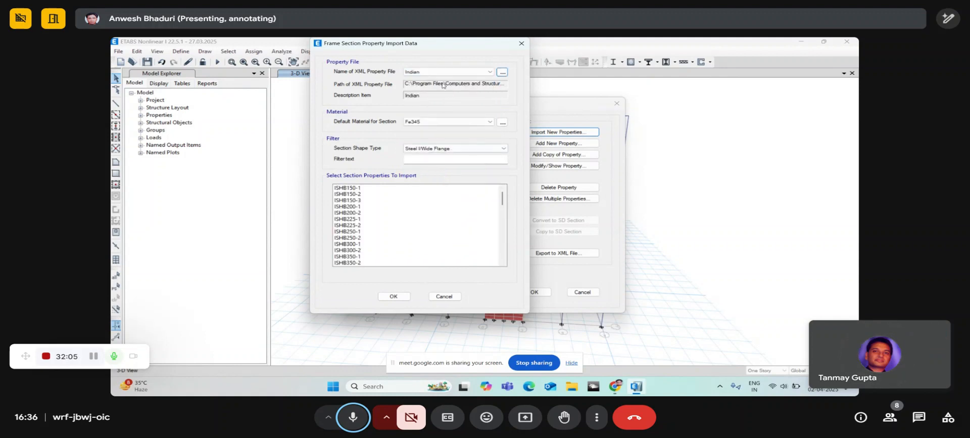
Step: Import the ISMB225 section from the Indian steel I/Wide Flange list with Fe345 as default material
scroll(371, 223, down, 2)
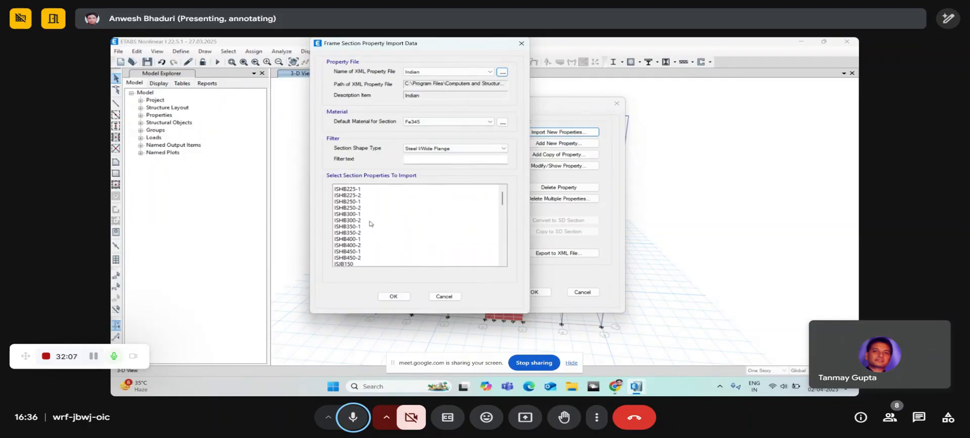
scroll(359, 220, down, 10)
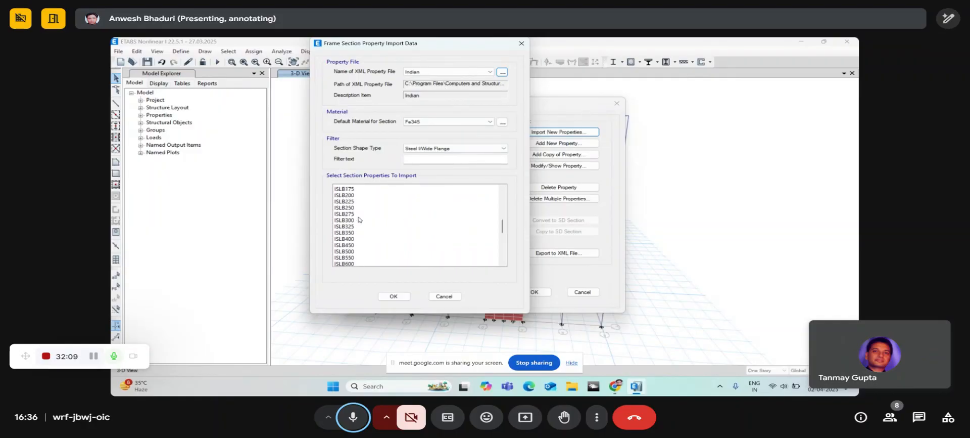
scroll(359, 220, up, 3)
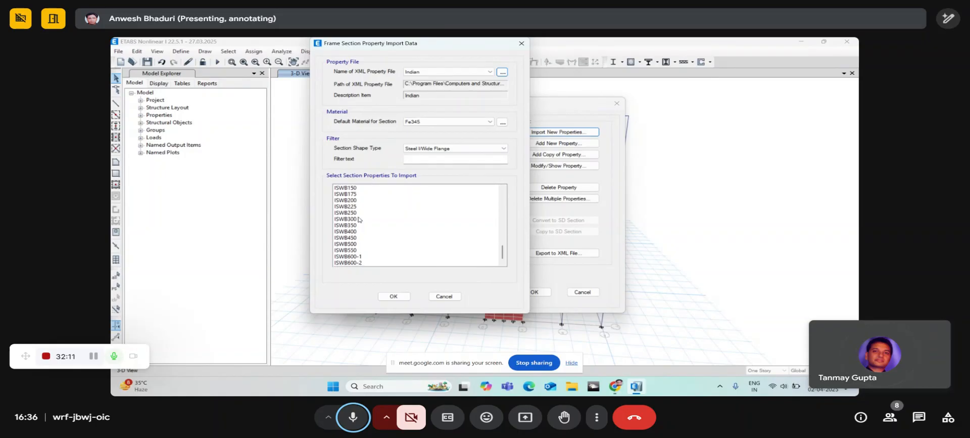
scroll(358, 220, up, 6)
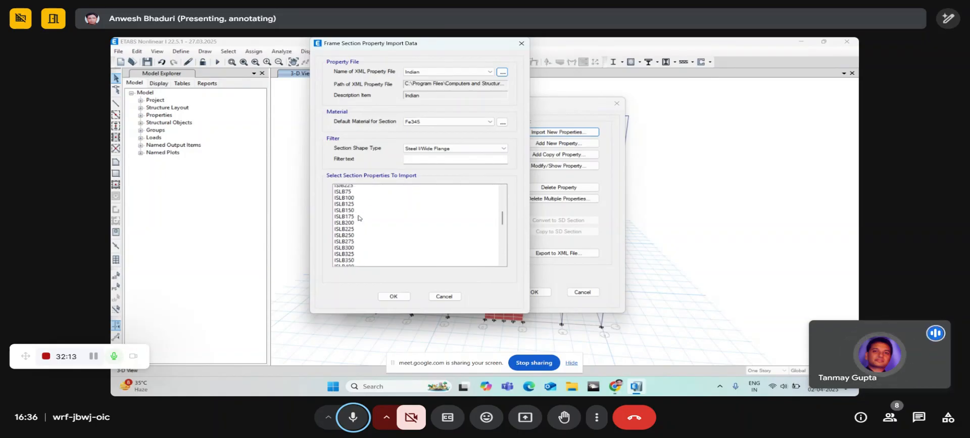
scroll(352, 235, down, 1)
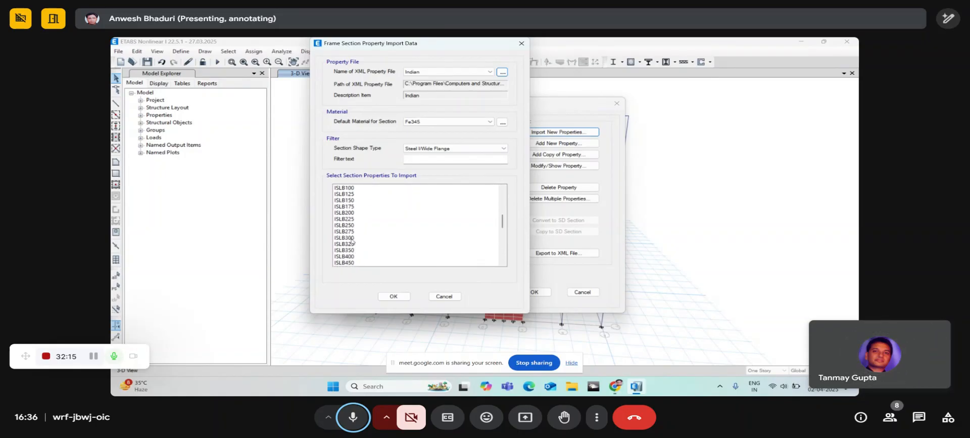
click(350, 231)
scroll(351, 227, down, 5)
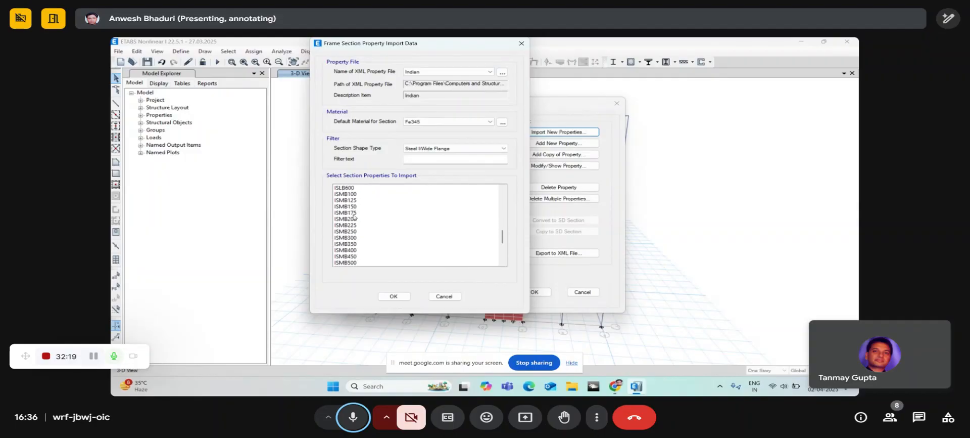
click(354, 224)
click(404, 296)
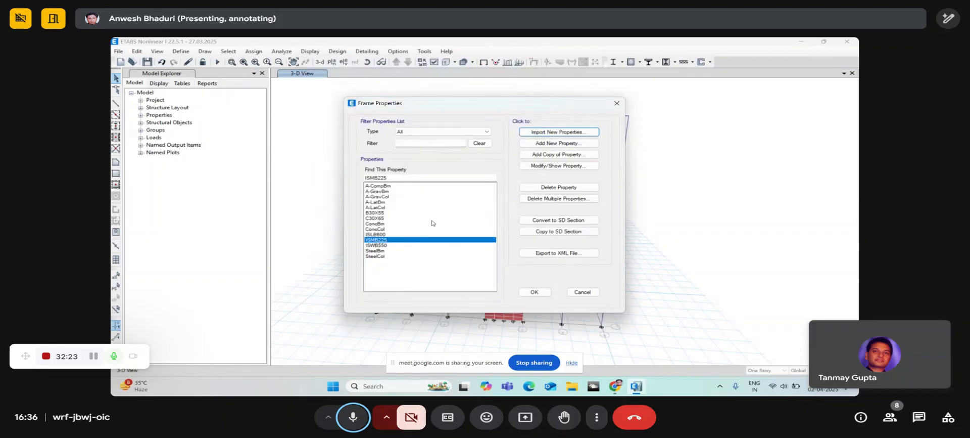
Step: Review the material, dimensions and section source of the imported ISMB225 section
click(542, 172)
drag(480, 88, 405, 76)
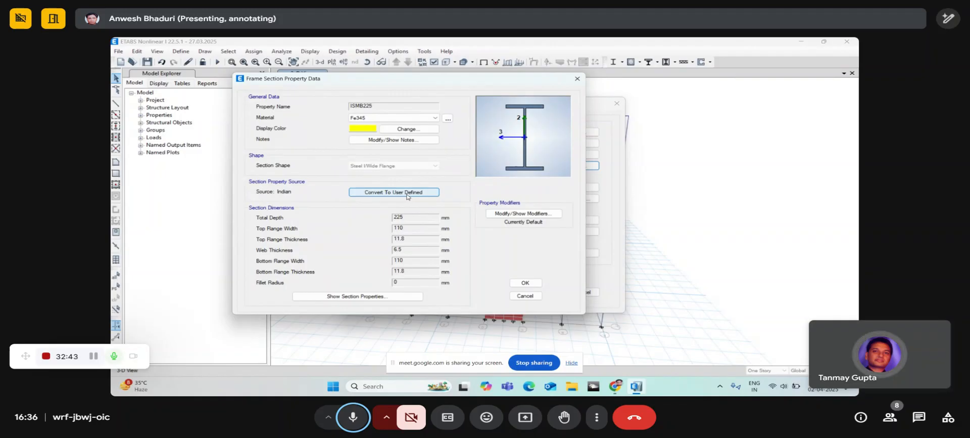
click(526, 283)
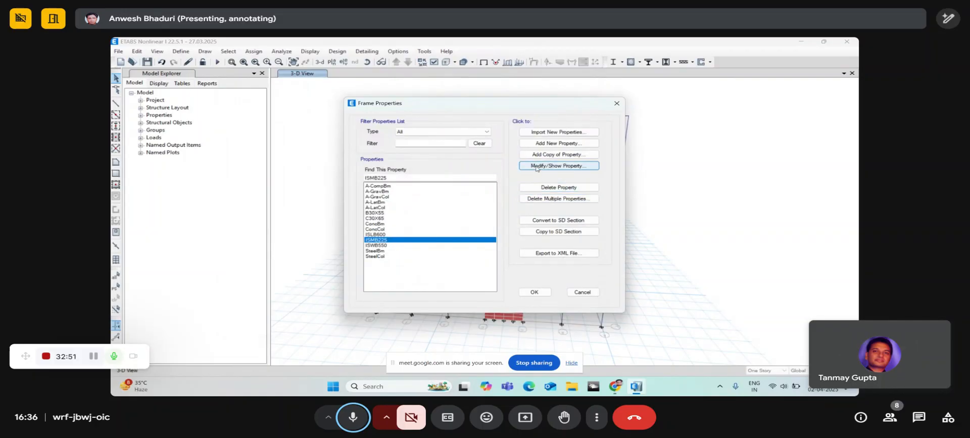
Step: Add a Section Designer frame property with base material Fe345 and design type General Steel Section
click(552, 144)
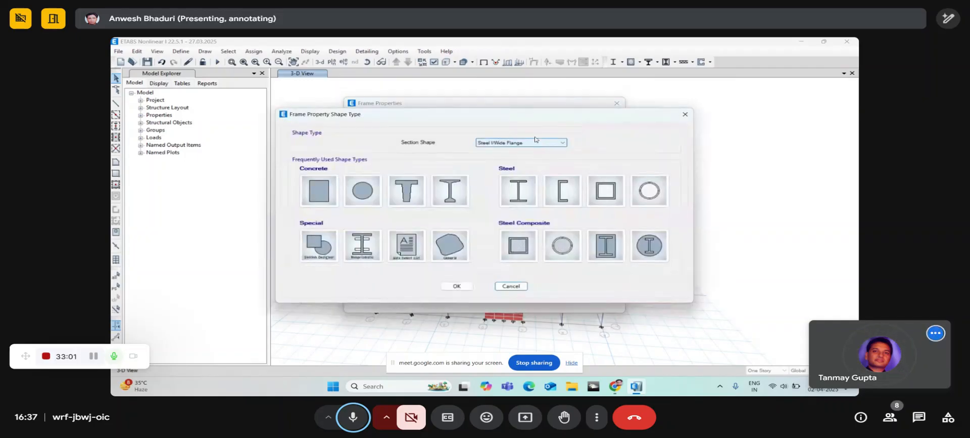
drag(509, 117, 488, 104)
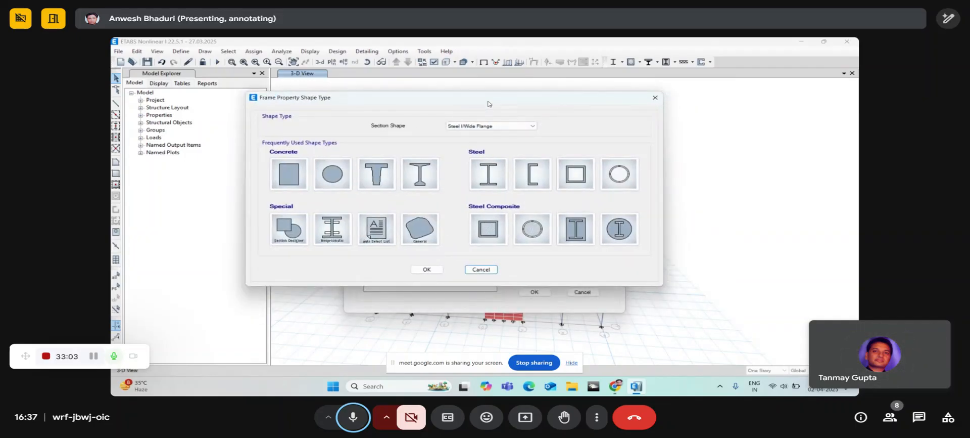
click(299, 227)
drag(462, 92, 398, 77)
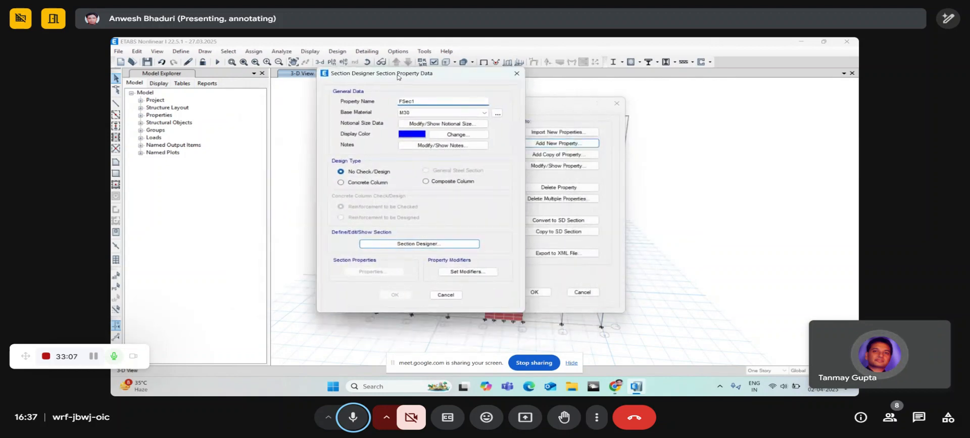
click(422, 114)
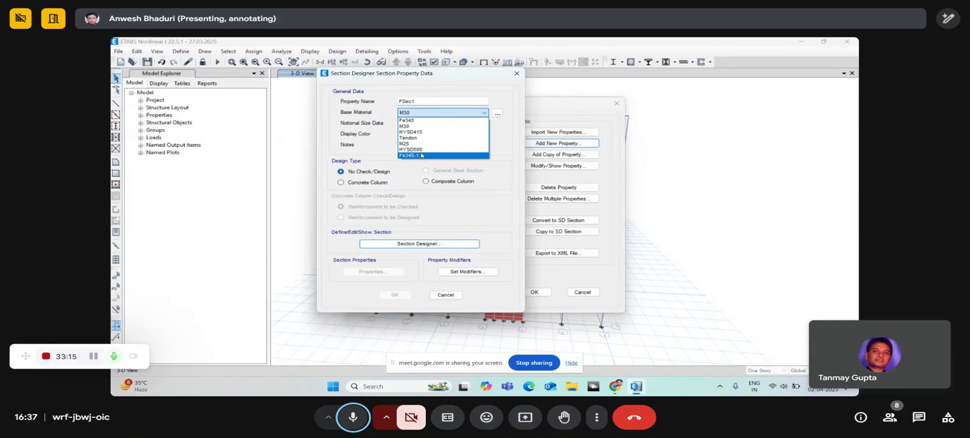
click(417, 120)
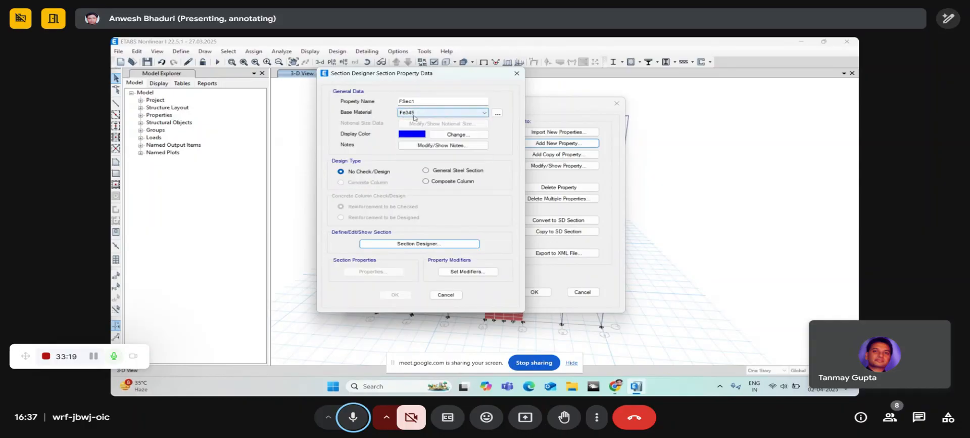
click(437, 173)
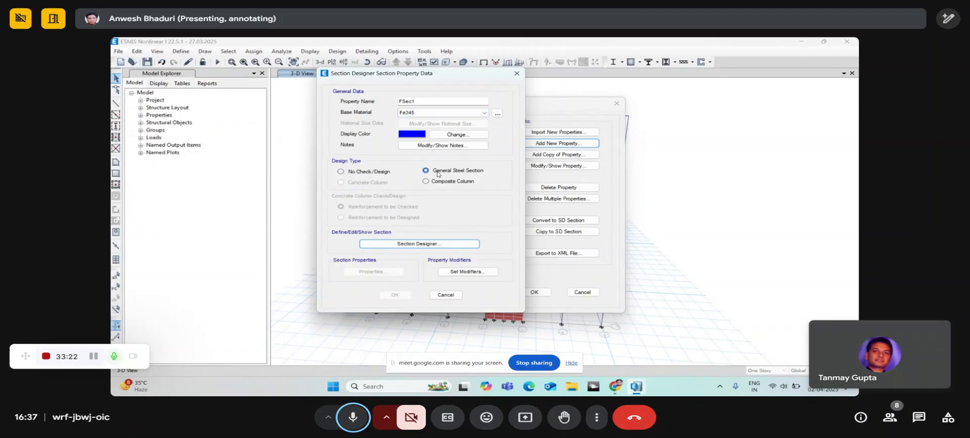
Step: Draw a steel angle in Section Designer centred at X -500 mm and Y 0 mm
click(431, 242)
drag(377, 94, 384, 77)
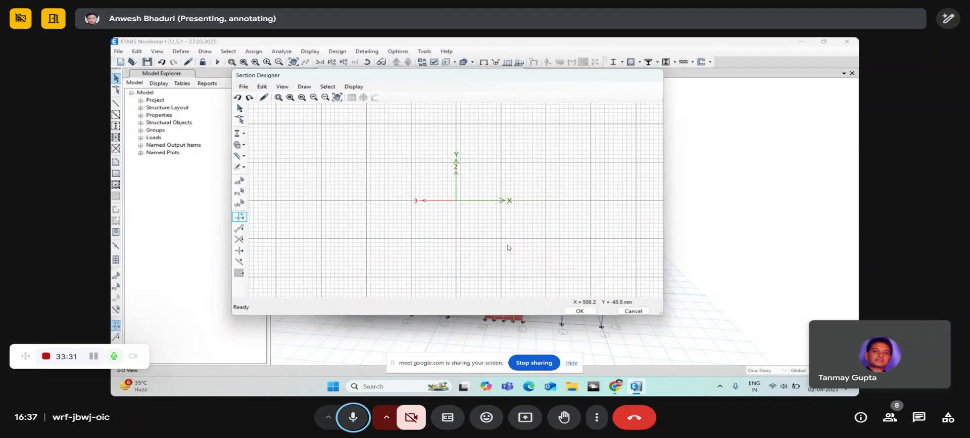
click(239, 133)
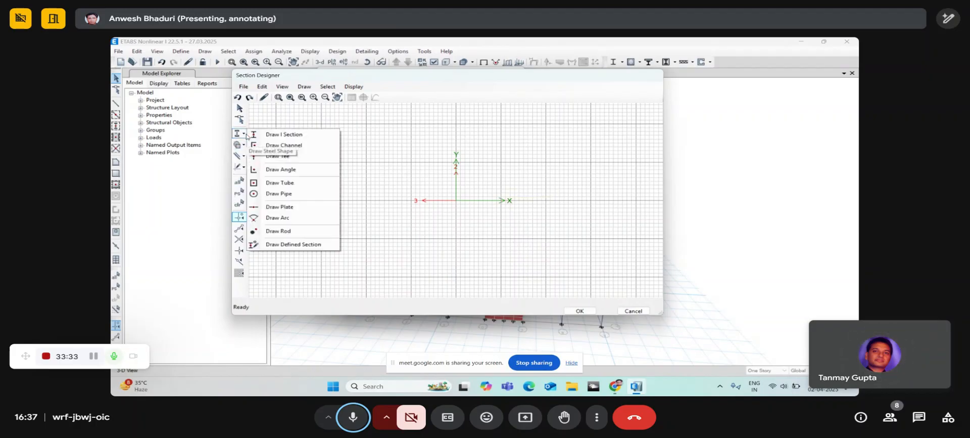
click(273, 169)
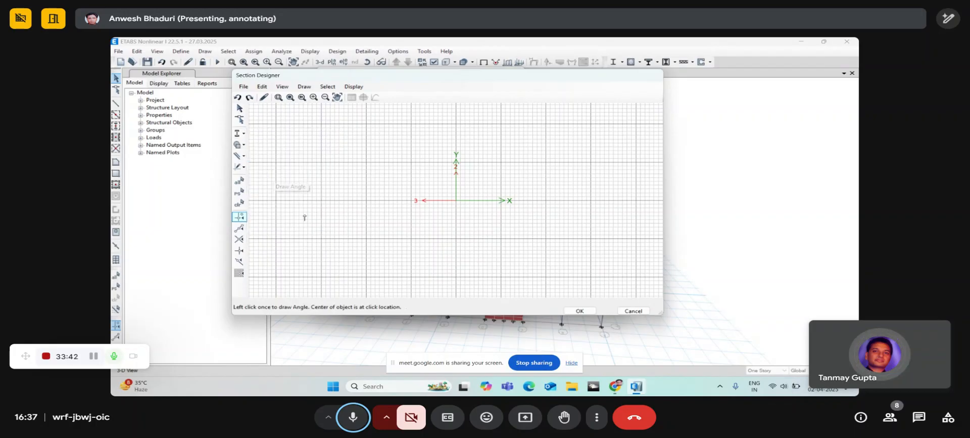
click(408, 200)
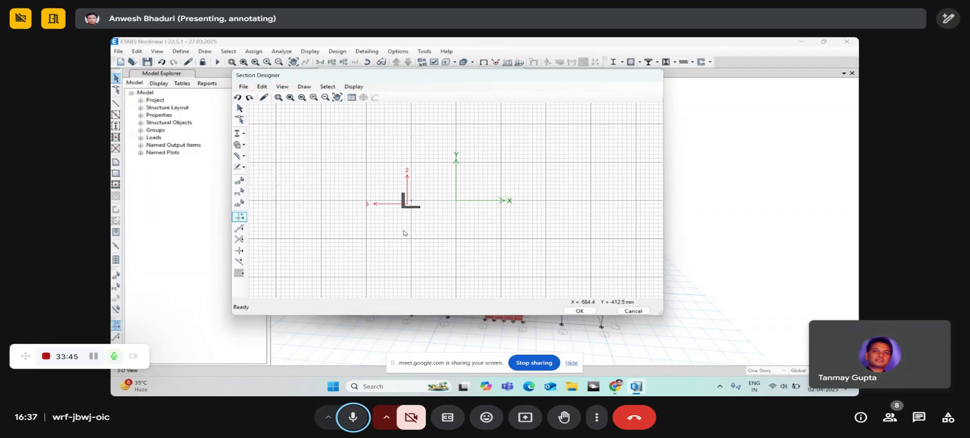
Step: Examine the drawn angle's material, location and geometry properties
scroll(398, 202, up, 2)
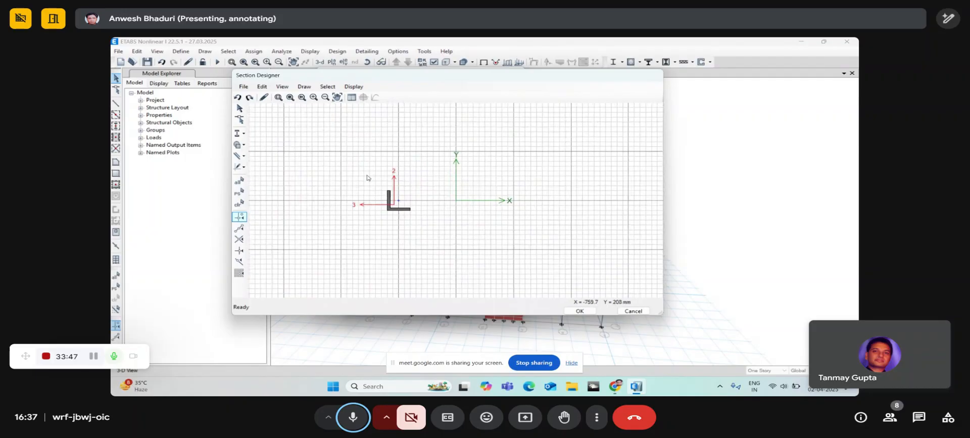
drag(419, 229, 397, 211)
right_click(395, 209)
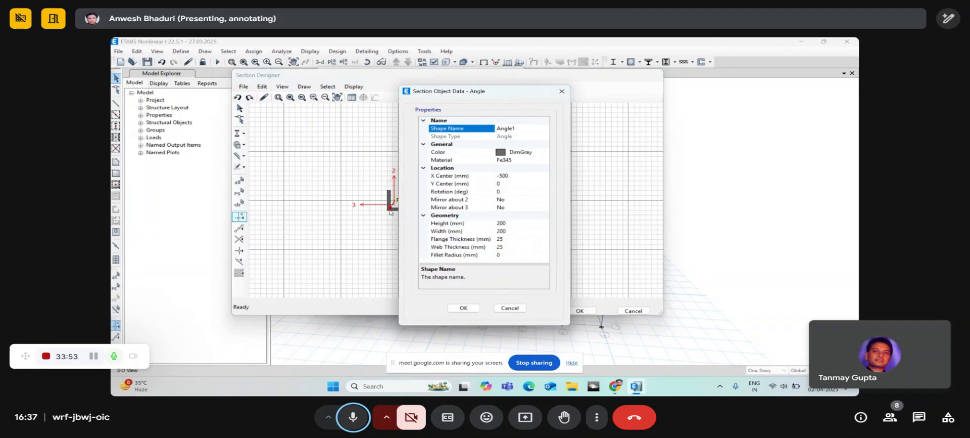
drag(437, 88, 413, 75)
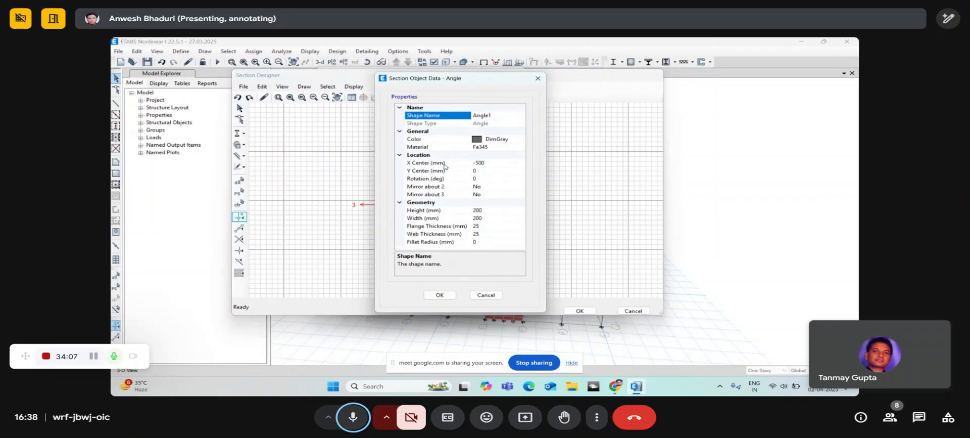
click(439, 295)
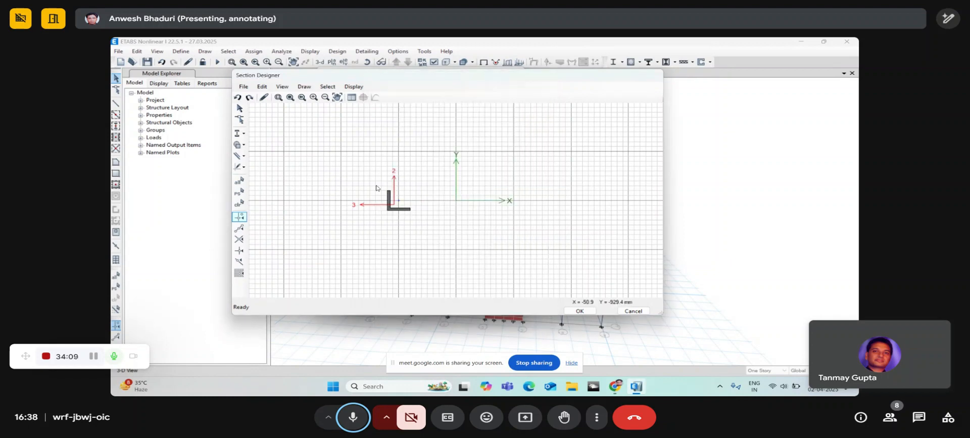
Step: Select the angle and inspect the linear Replicate options without making a copy
drag(370, 173, 422, 234)
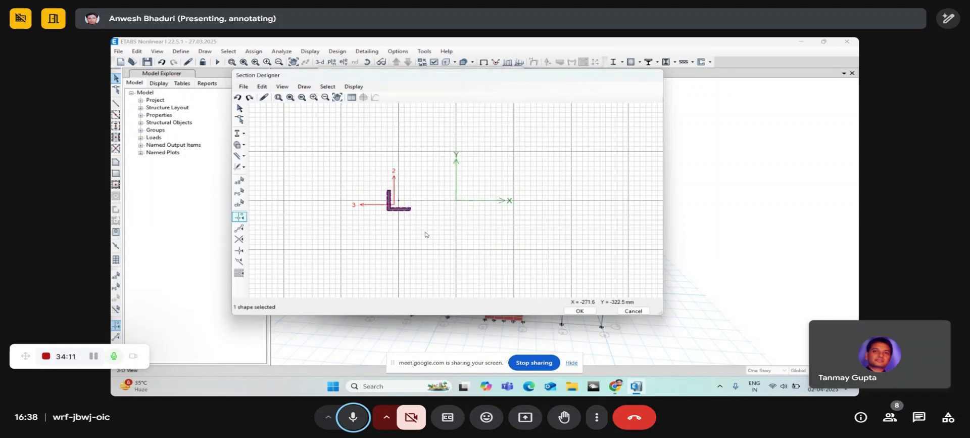
click(261, 87)
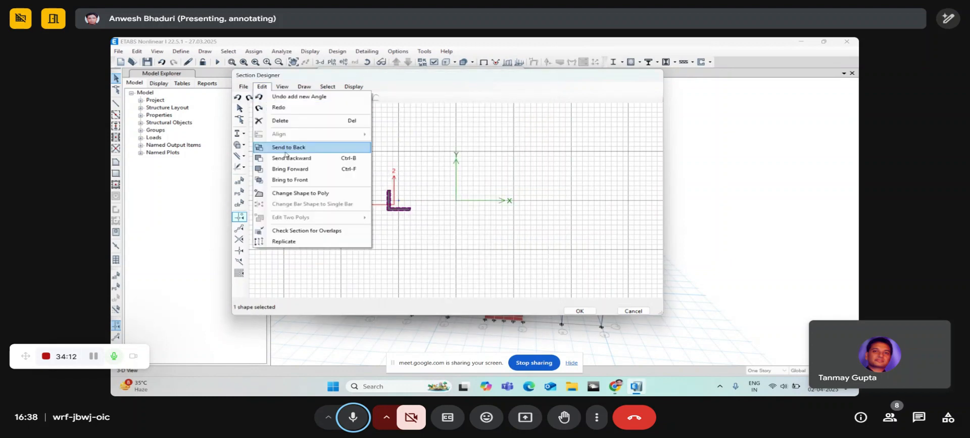
click(294, 240)
drag(445, 120, 245, 64)
click(272, 122)
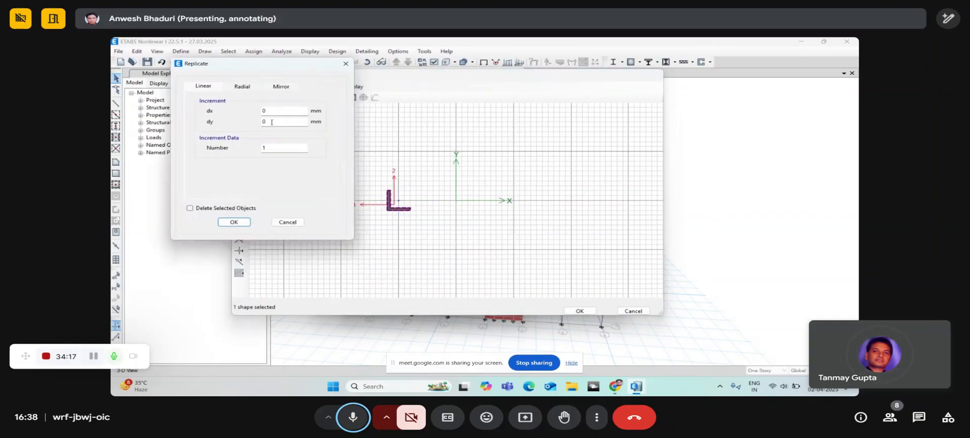
double_click(272, 122)
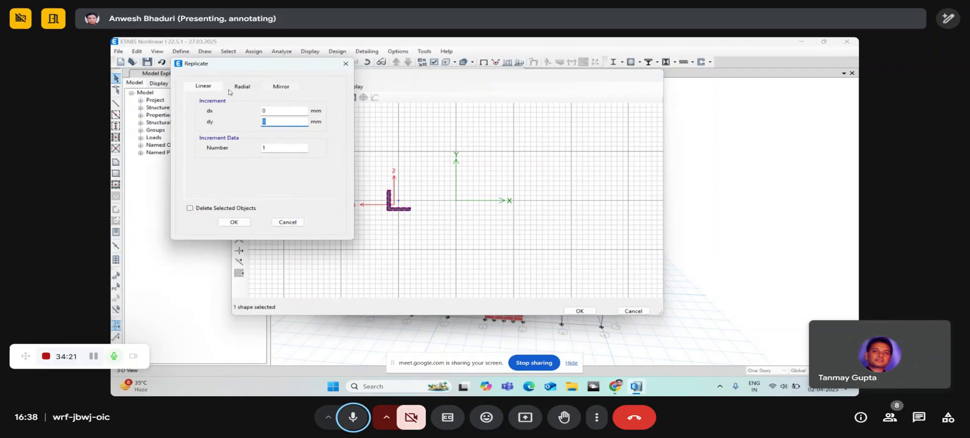
click(280, 223)
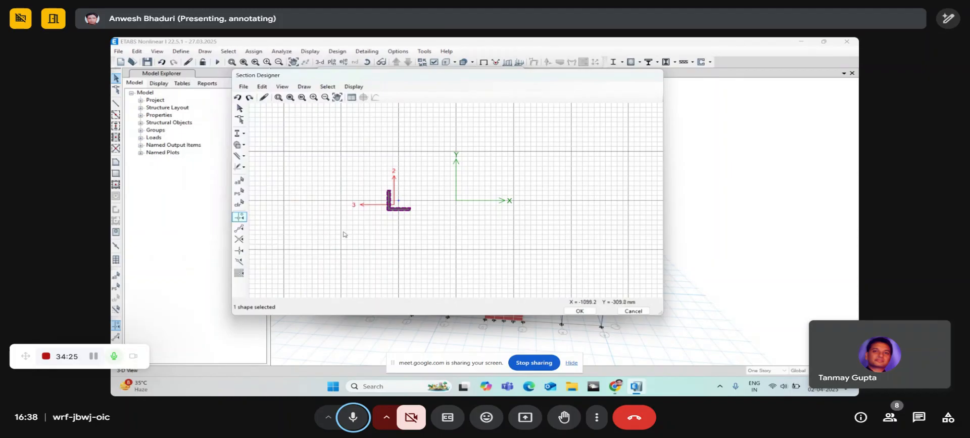
click(359, 232)
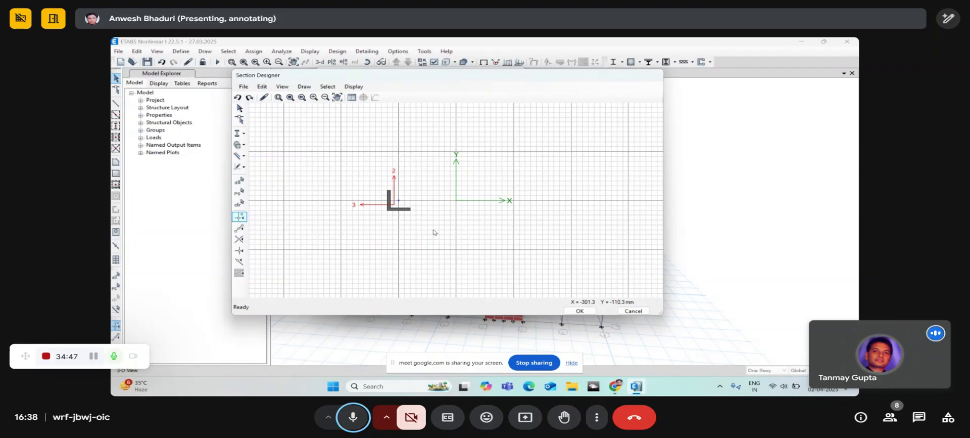
Step: Leave Section Designer, accept the angle section and delete FSec1 from the frame properties
click(632, 311)
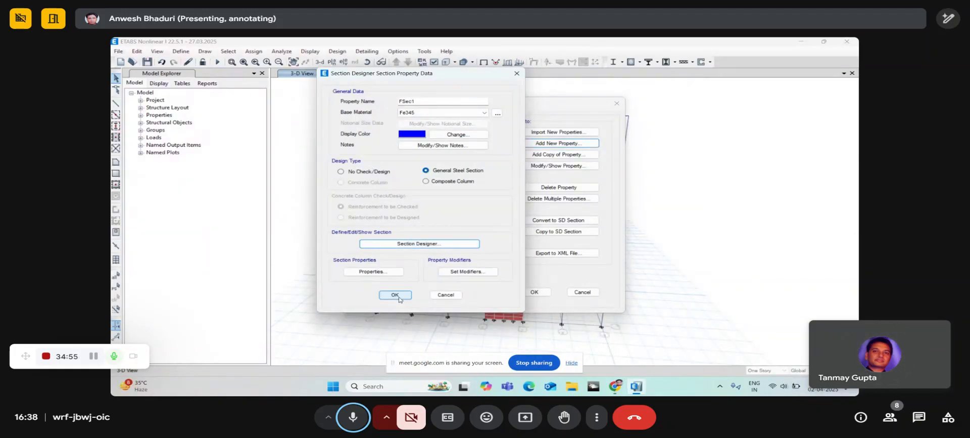
click(395, 295)
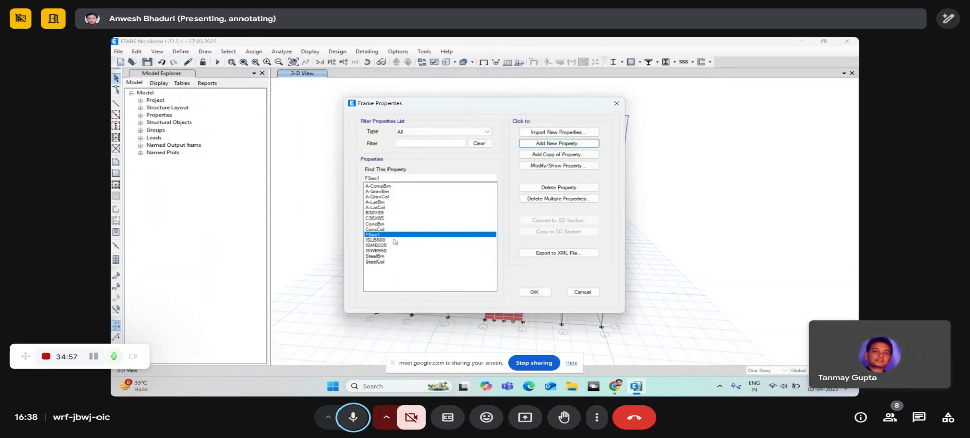
click(559, 188)
click(514, 242)
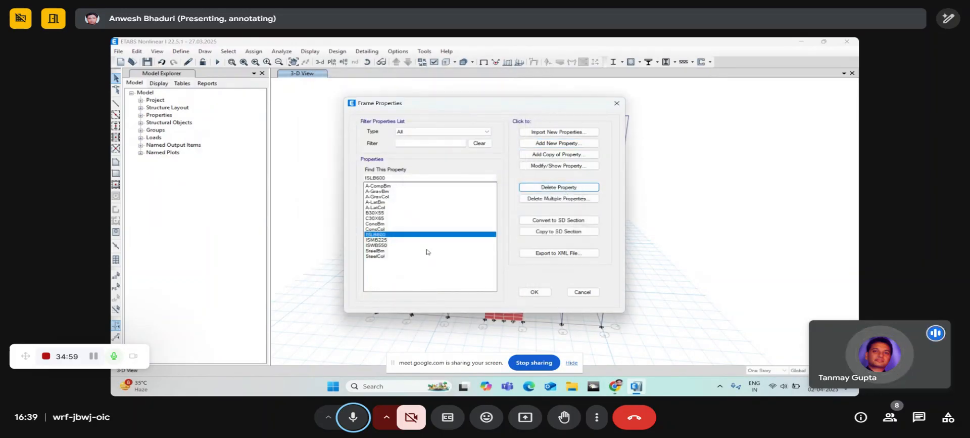
Step: Inspect the ISMB225 section's data and its property modifiers, leaving the frame properties without changes
click(386, 240)
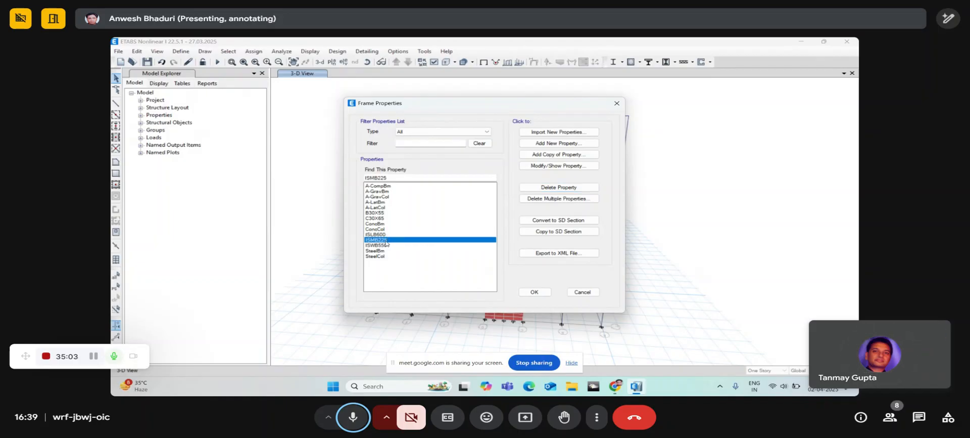
click(567, 165)
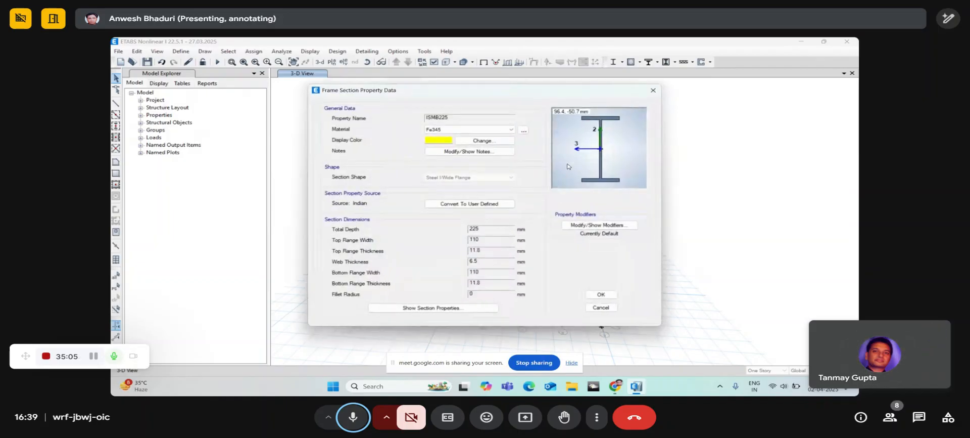
click(589, 226)
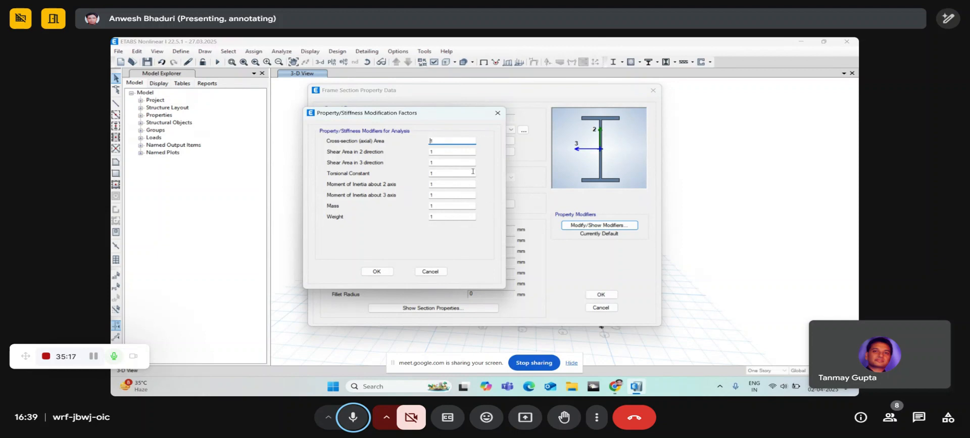
drag(439, 113, 397, 105)
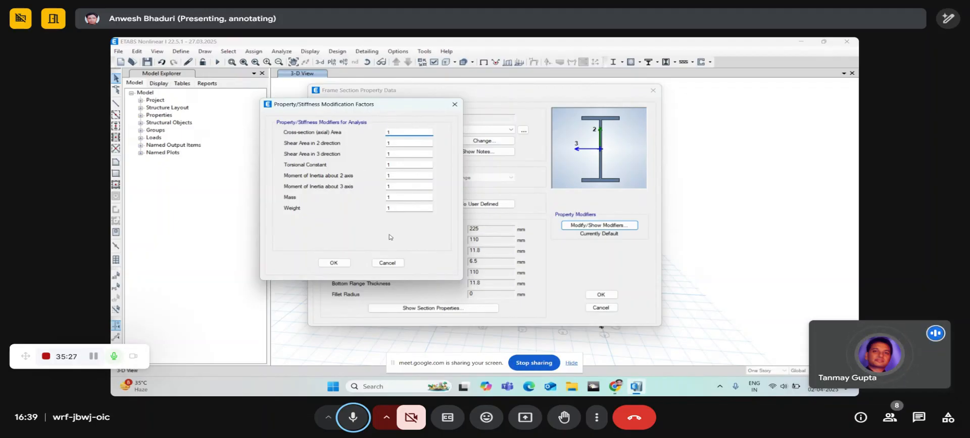
click(395, 263)
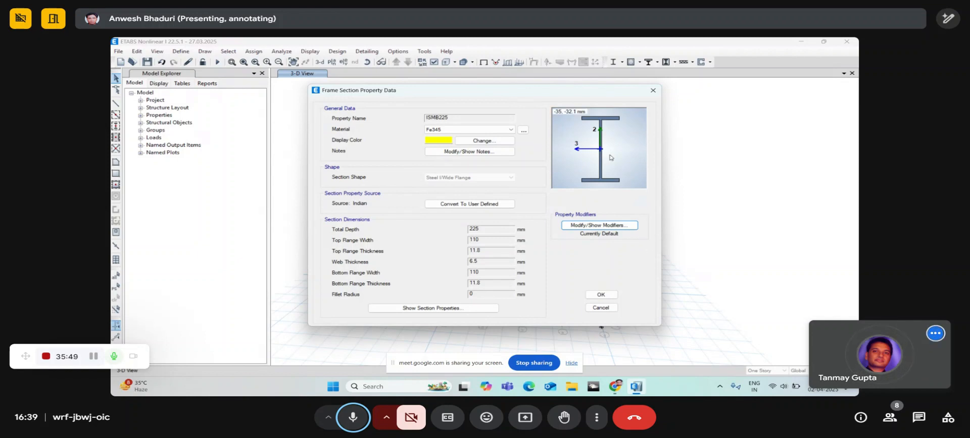
drag(561, 91, 468, 73)
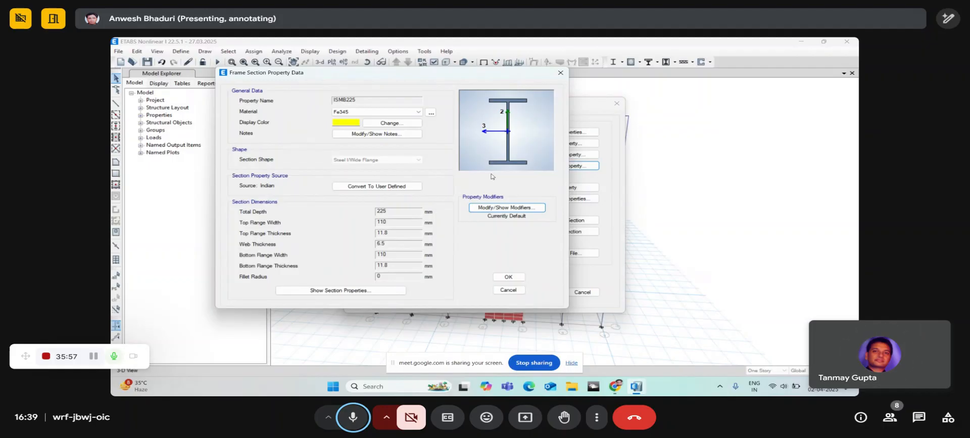
drag(432, 76, 389, 68)
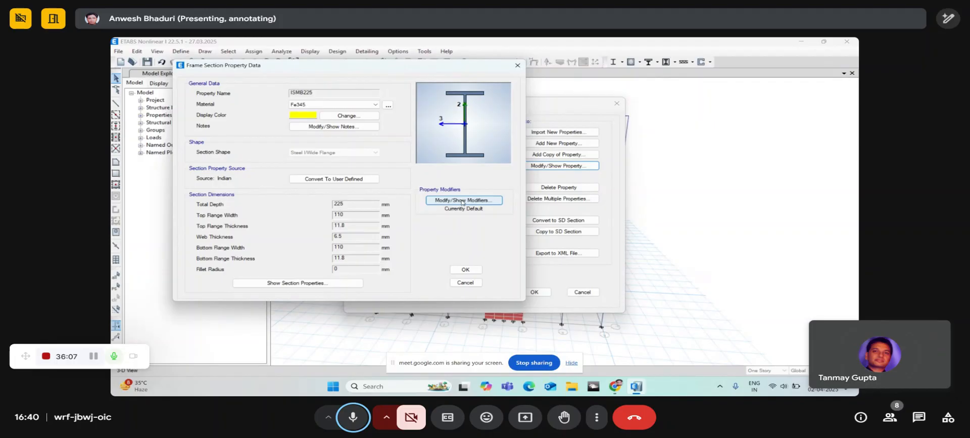
click(465, 283)
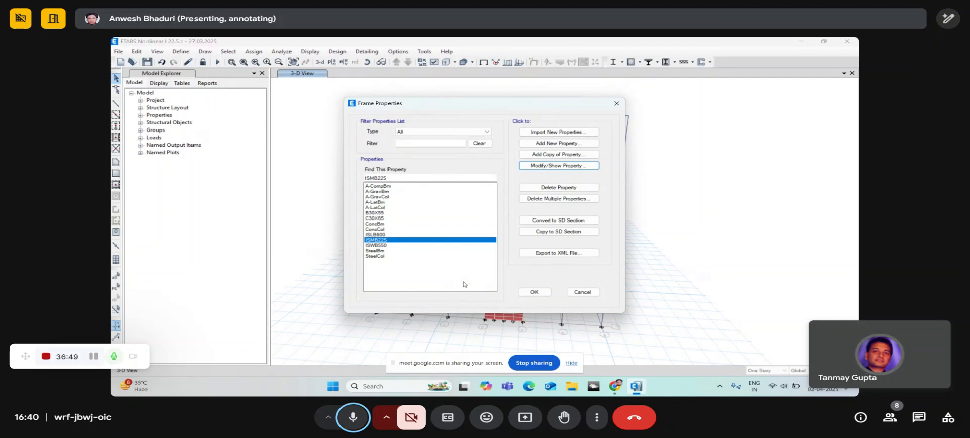
click(582, 292)
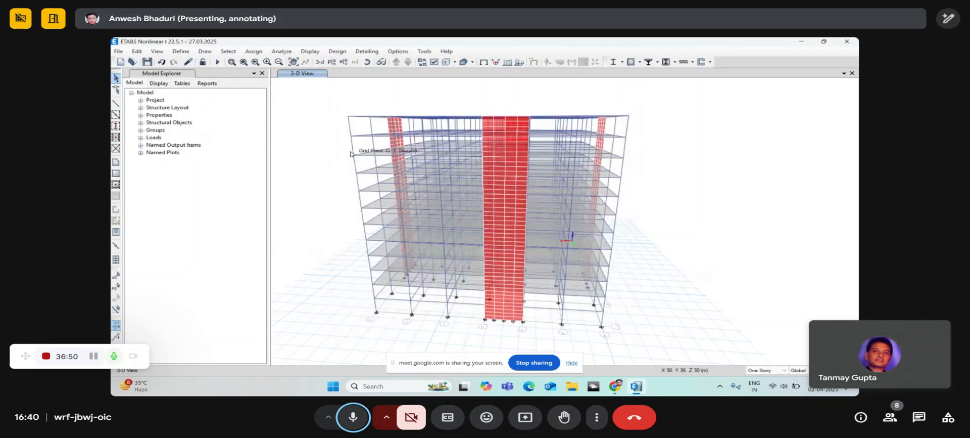
Step: Select a roof edge beam and mark start and end releases for Moment 22 and Moment 33 in its frame releases assignment
click(368, 62)
drag(377, 108, 351, 140)
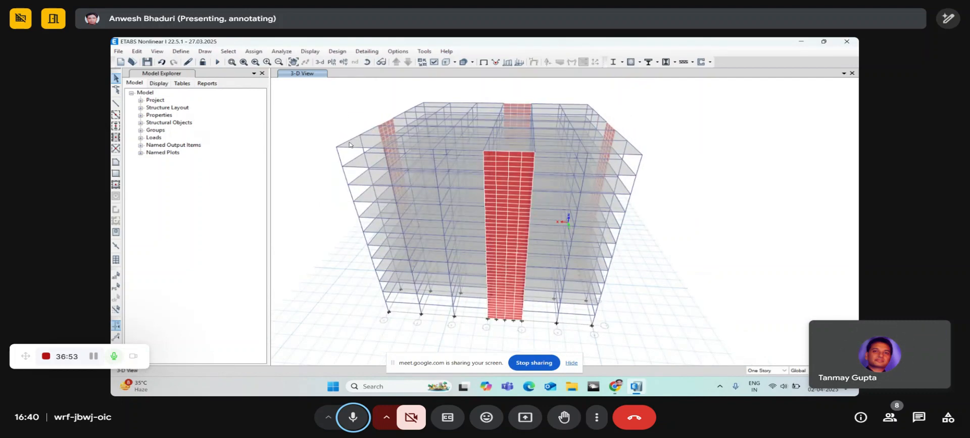
click(348, 144)
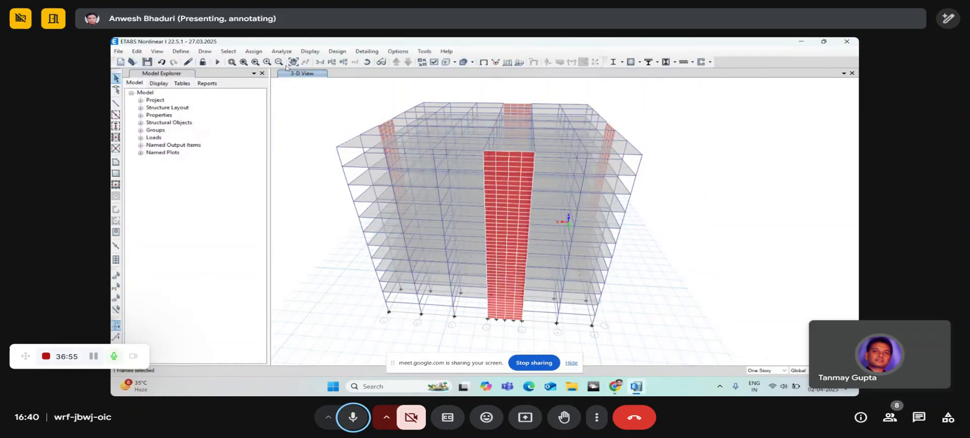
click(260, 53)
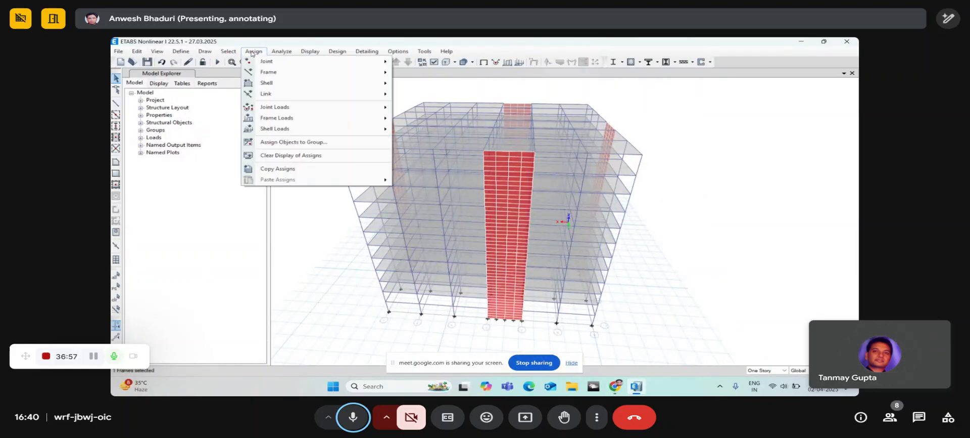
mouse_move(268, 72)
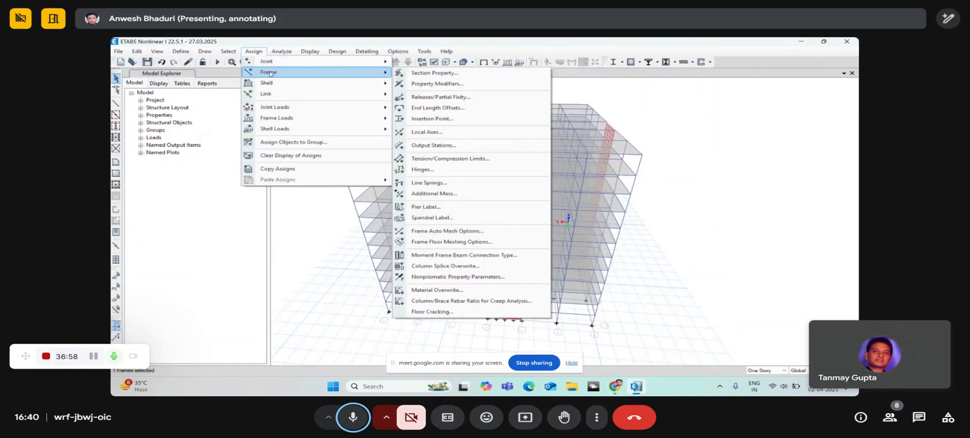
click(441, 97)
drag(440, 149, 346, 95)
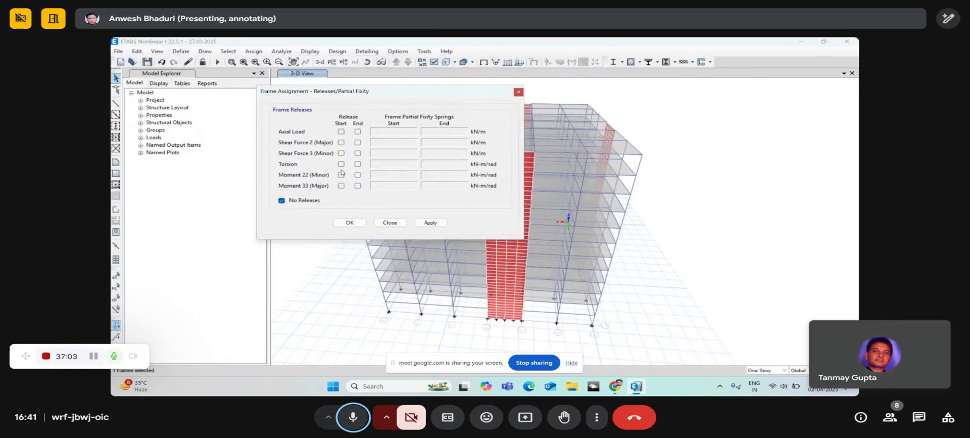
click(341, 174)
click(341, 186)
click(358, 175)
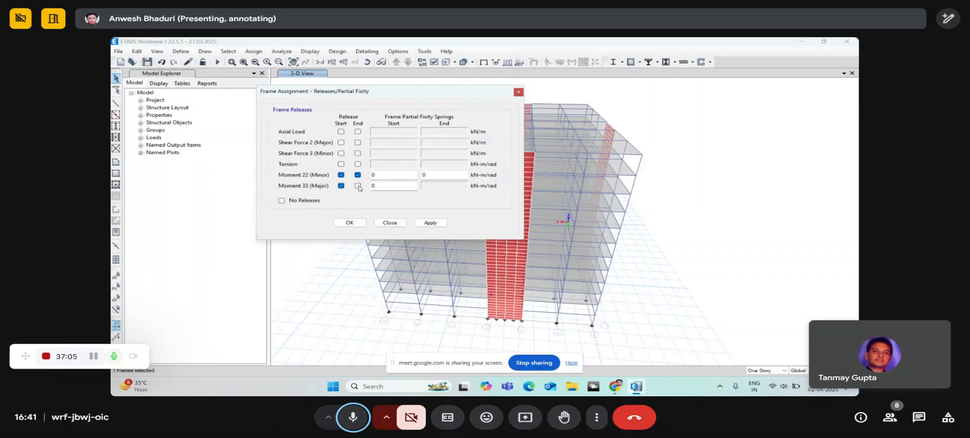
click(357, 185)
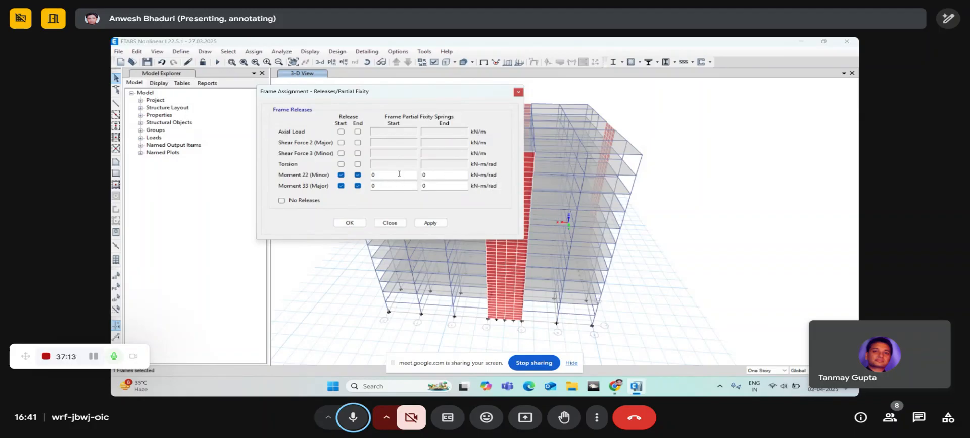
Step: Examine the partial fixity spring values for both moments, leave the releases unapplied and deselect the beam
drag(399, 174, 370, 178)
key(Tab)
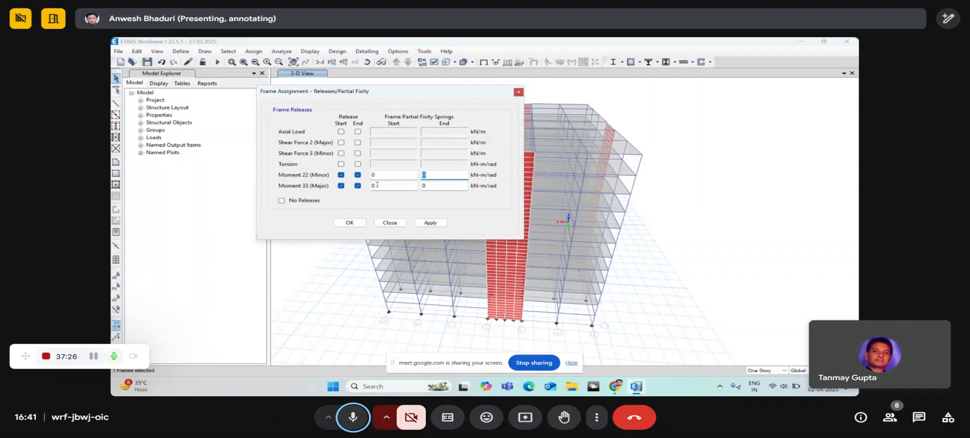
click(435, 186)
click(392, 186)
click(389, 175)
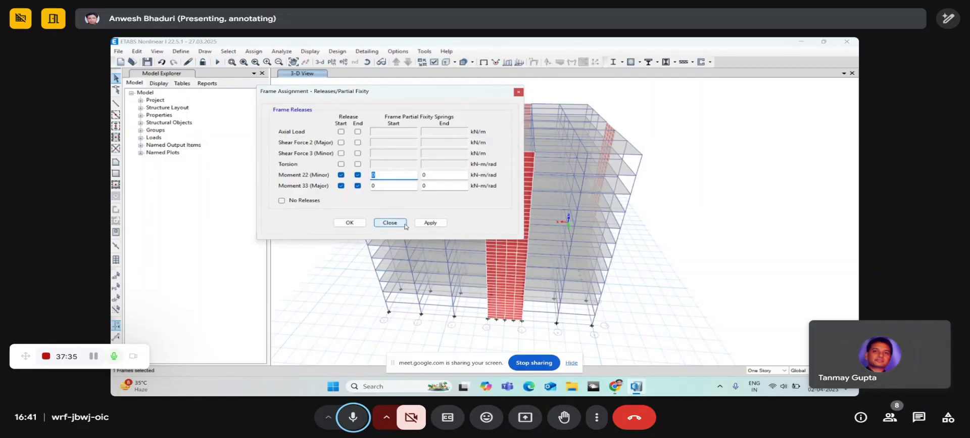
click(389, 222)
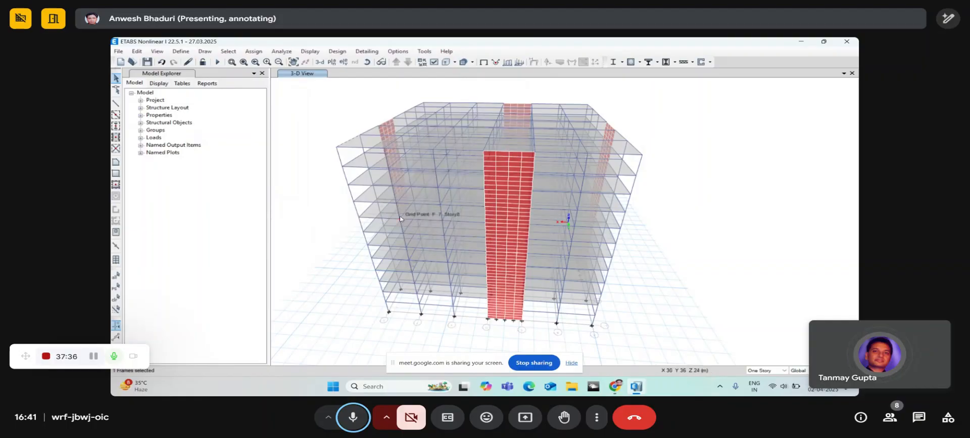
click(349, 140)
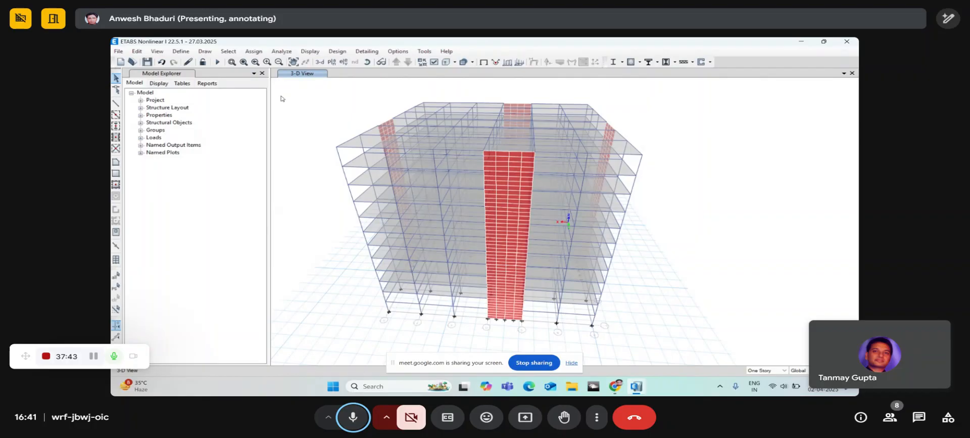
Step: Start a new frame section property with the Steel I/Wide Flange shape
click(181, 51)
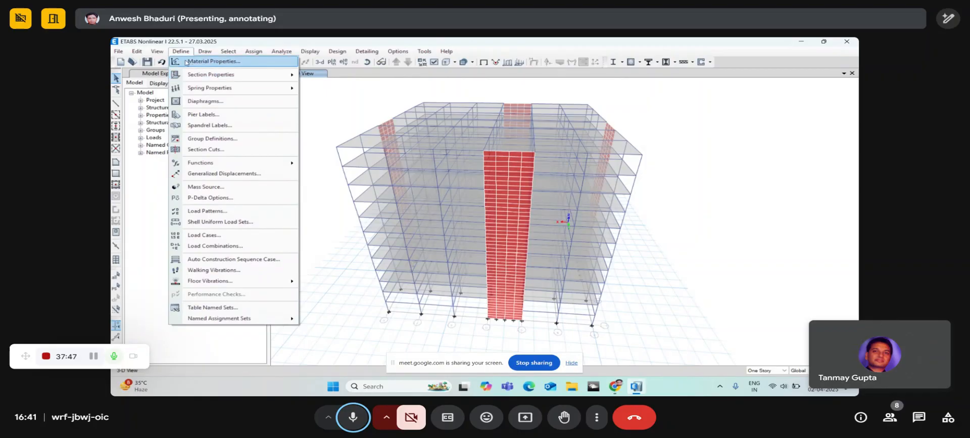
mouse_move(228, 75)
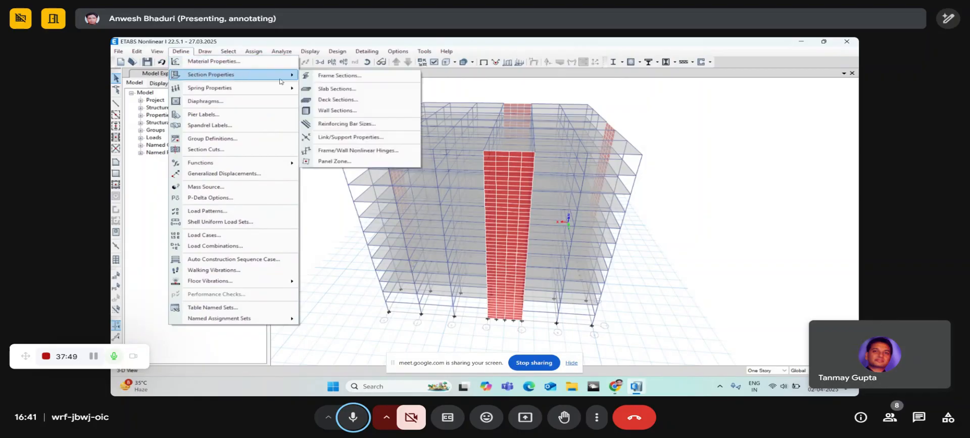
click(305, 80)
drag(390, 106, 349, 94)
click(492, 133)
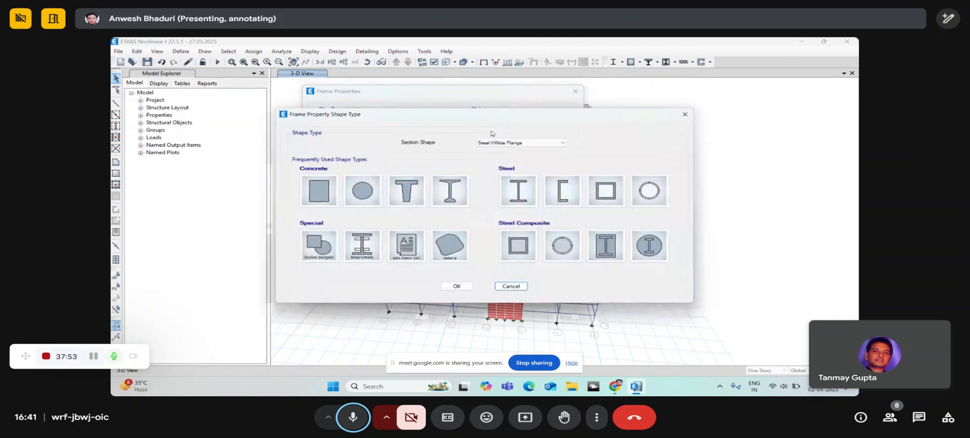
drag(461, 116, 442, 99)
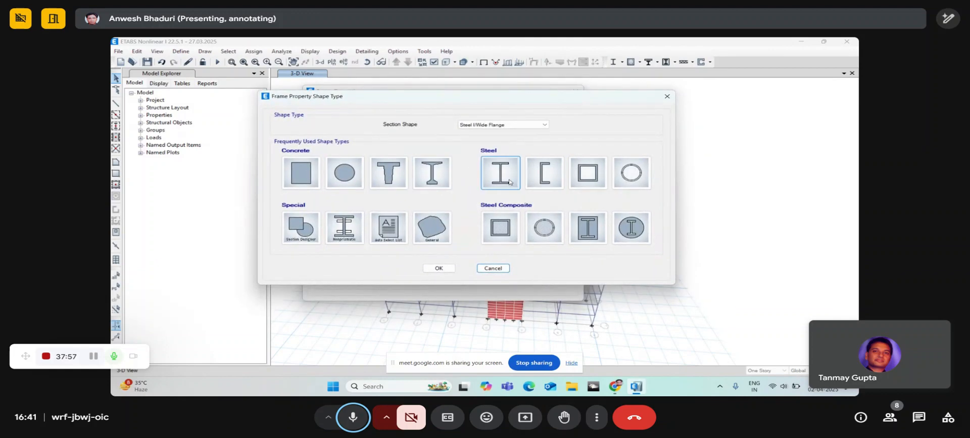
drag(391, 99, 317, 180)
click(513, 133)
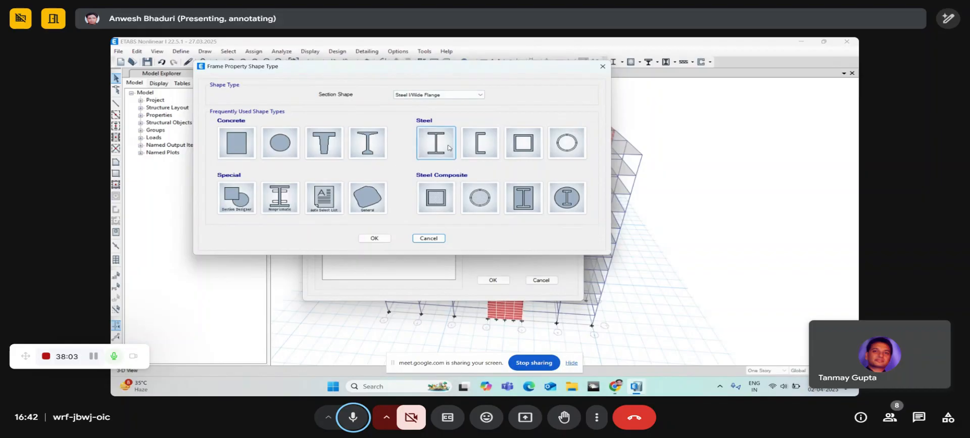
click(446, 147)
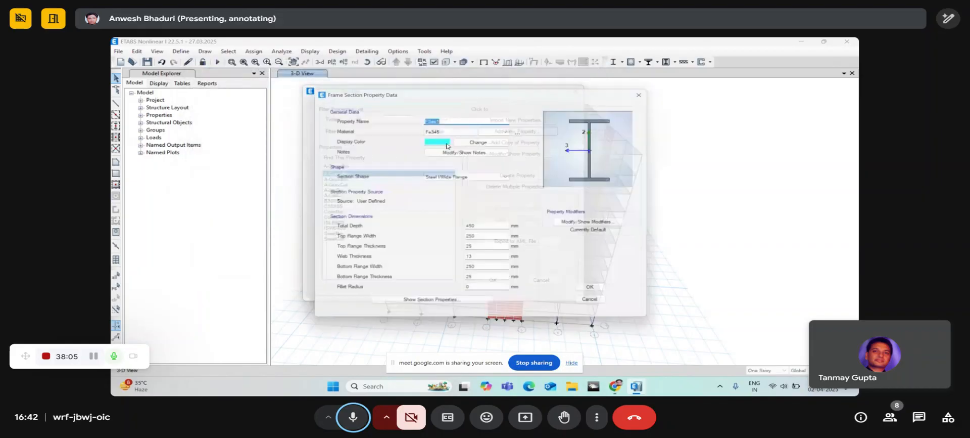
Step: Set the I-section's total depth to 500 mm, top flange width to 300 mm and top flange thickness to 20 mm
drag(451, 66, 345, 67)
double_click(363, 205)
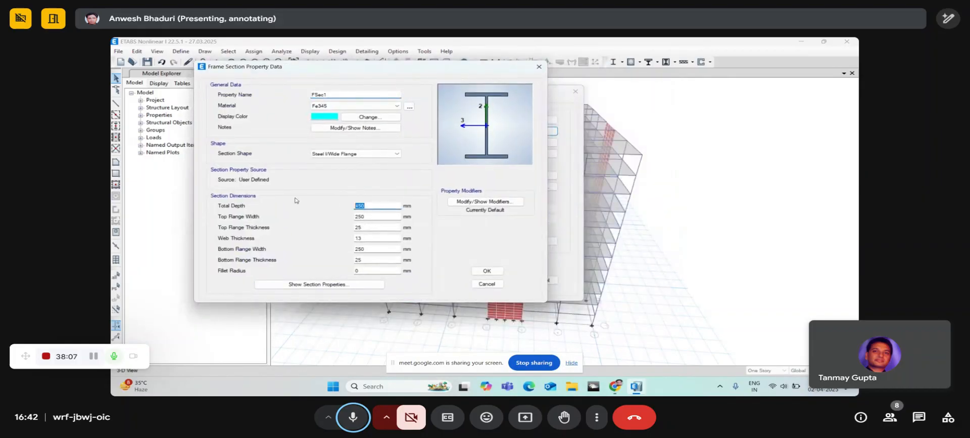
text(500)
double_click(378, 217)
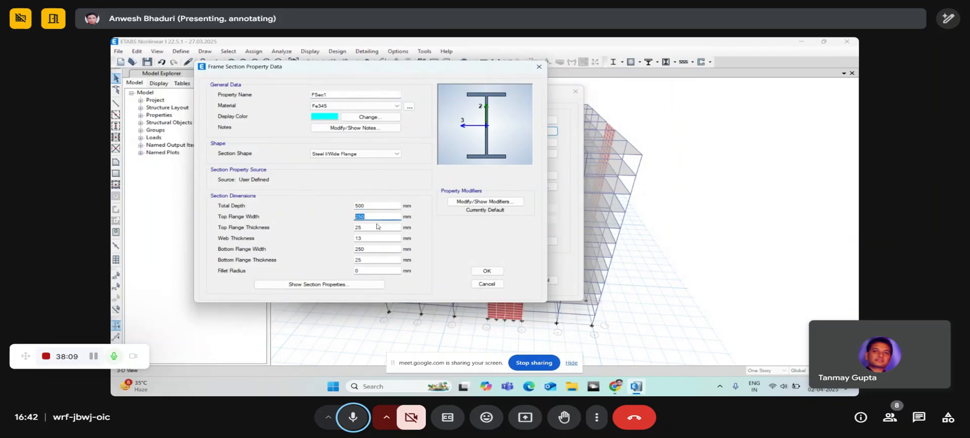
text(300)
key(Tab)
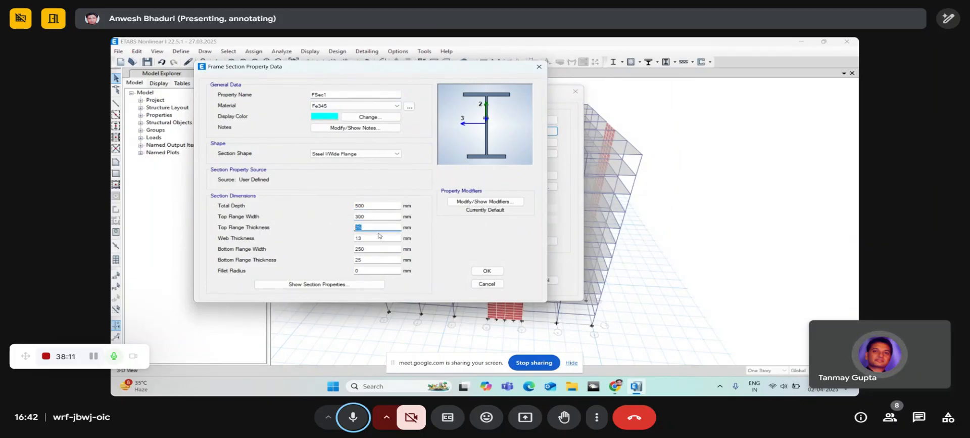
text(20)
click(377, 237)
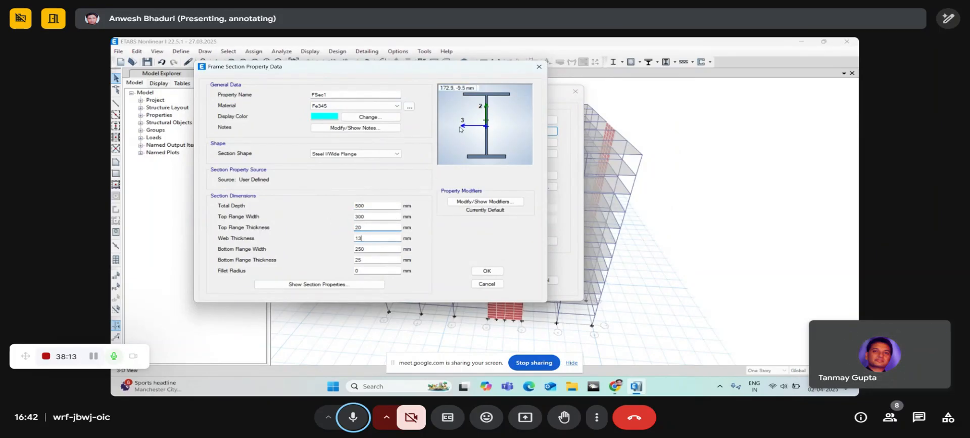
Step: Examine the calculated section properties of the new I-section, from area through the shear centre offsets
click(376, 286)
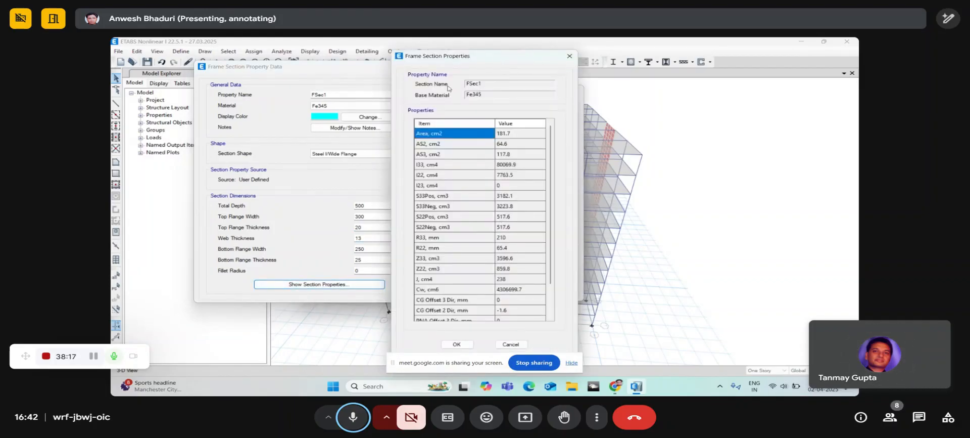
scroll(449, 186, down, 3)
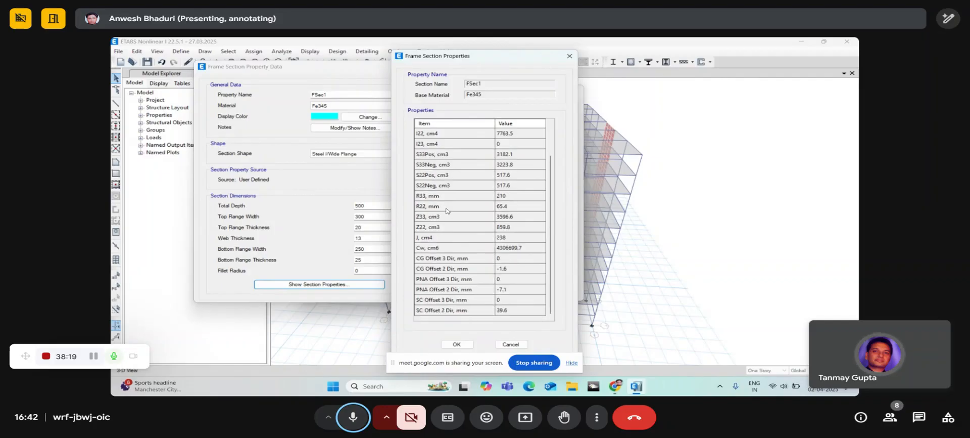
scroll(457, 184, up, 3)
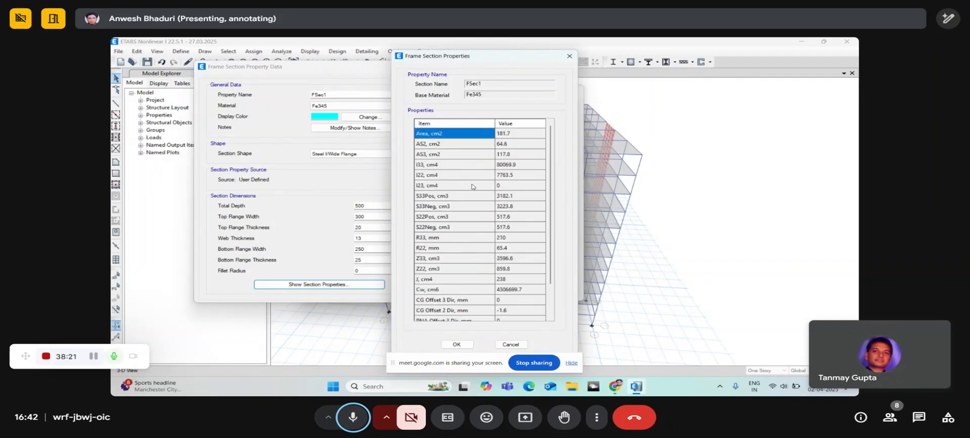
scroll(467, 202, down, 2)
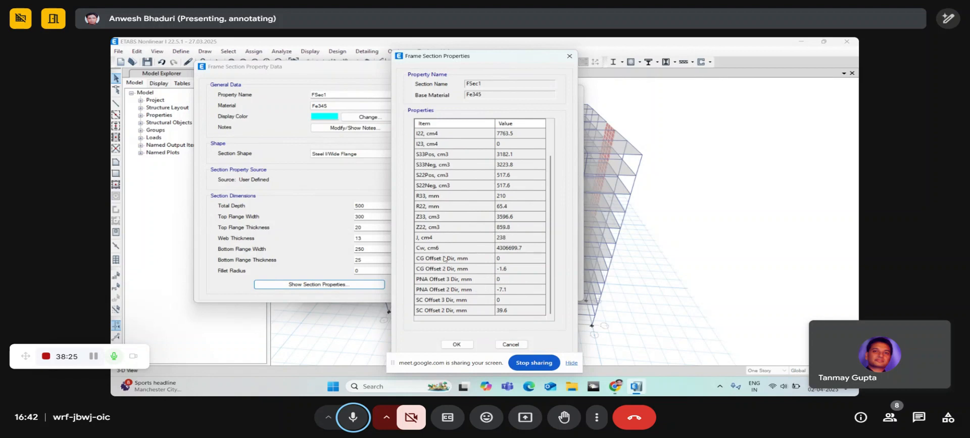
scroll(443, 259, up, 2)
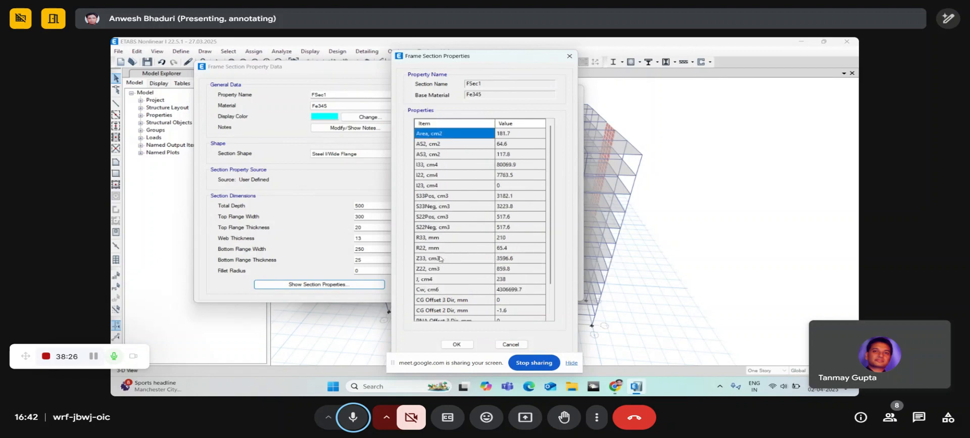
Step: Discard the new I-section definition and leave the frame properties list without adding a section
click(509, 345)
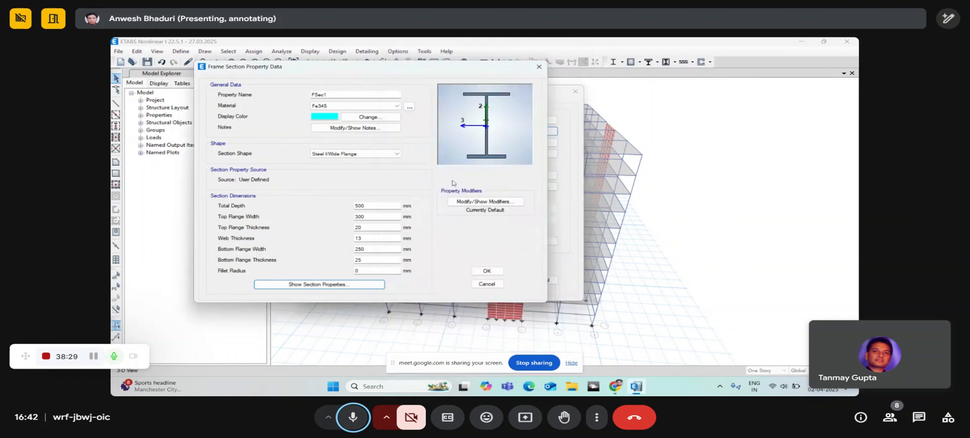
click(486, 284)
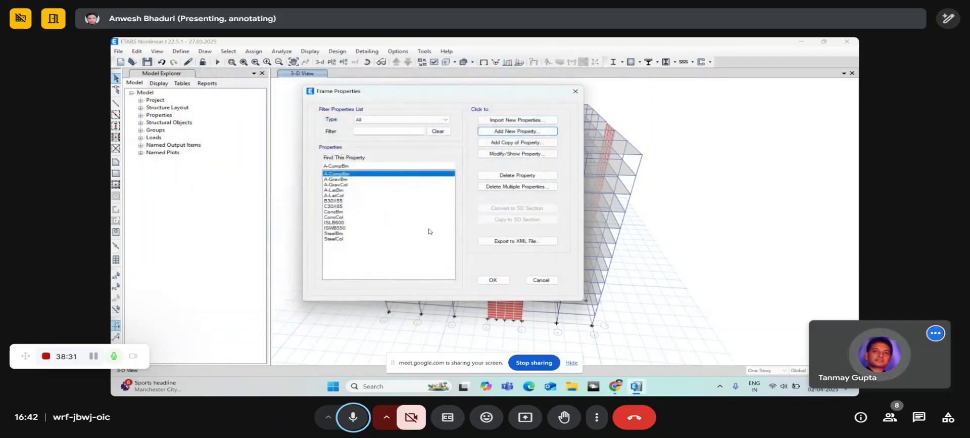
click(536, 280)
shift+middle_drag(568, 215, 478, 123)
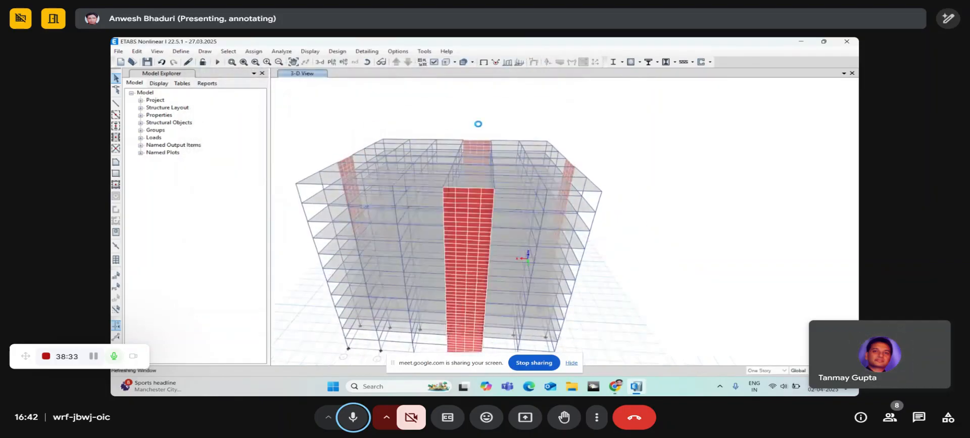
shift+middle_drag(574, 127, 612, 103)
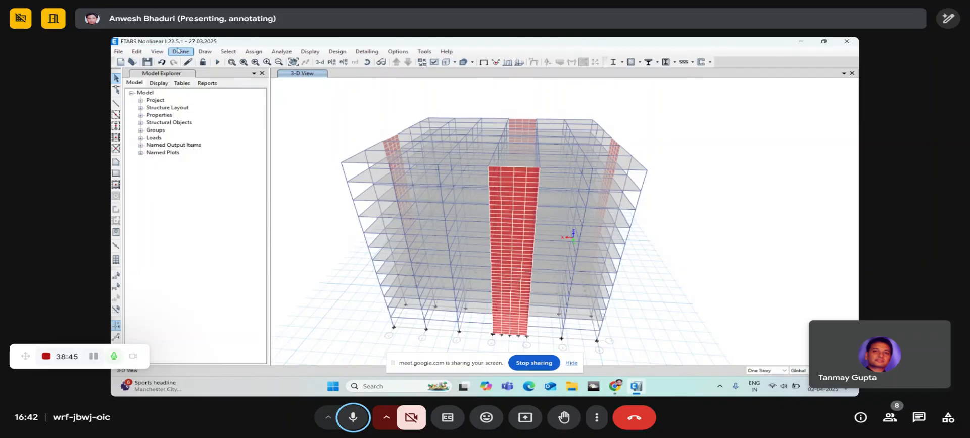
click(355, 156)
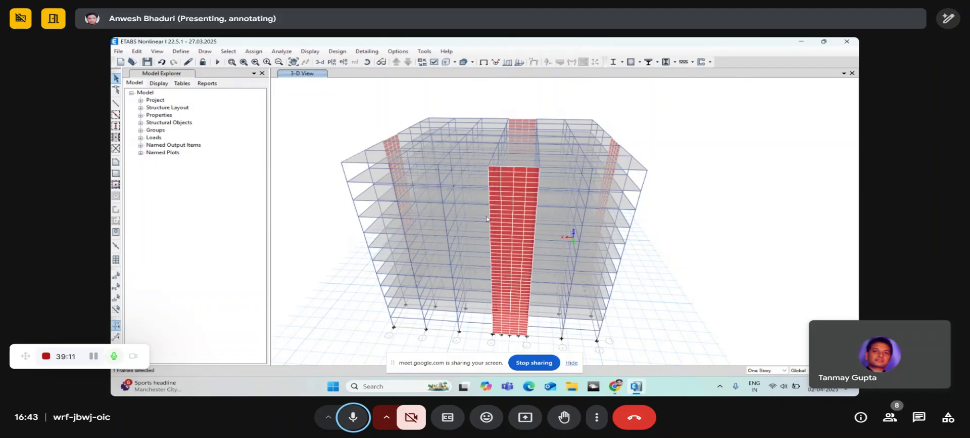
click(622, 62)
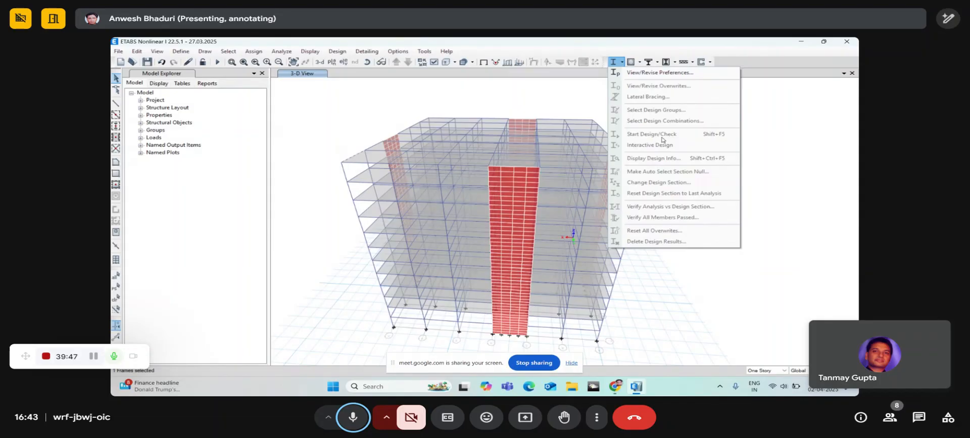
click(361, 114)
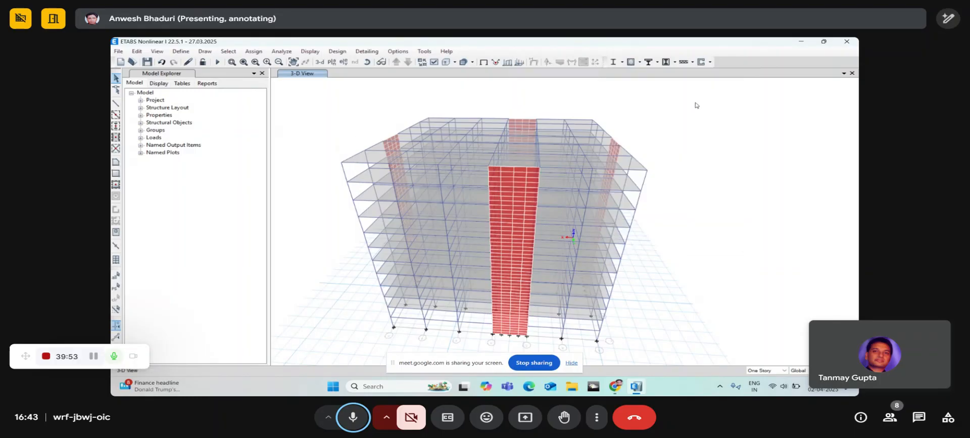
click(183, 51)
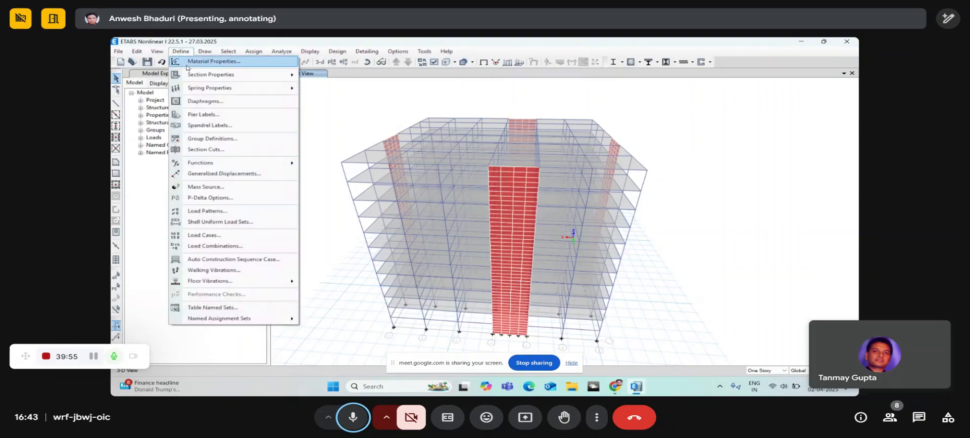
click(192, 50)
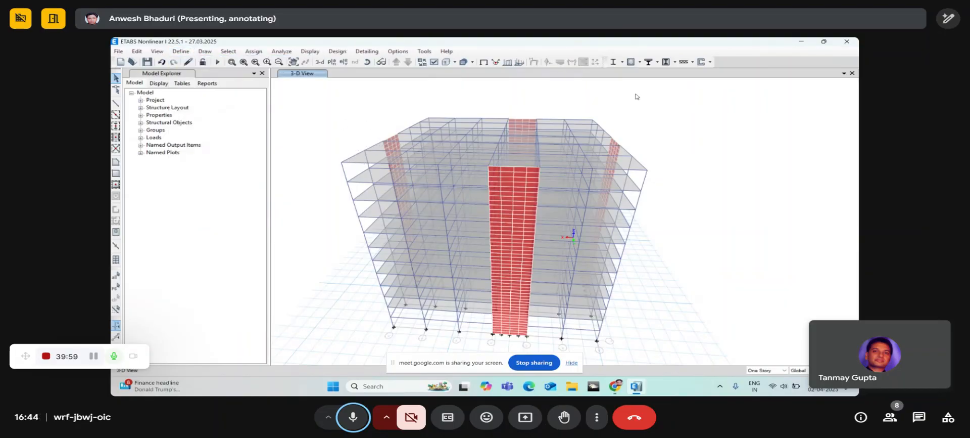
click(622, 62)
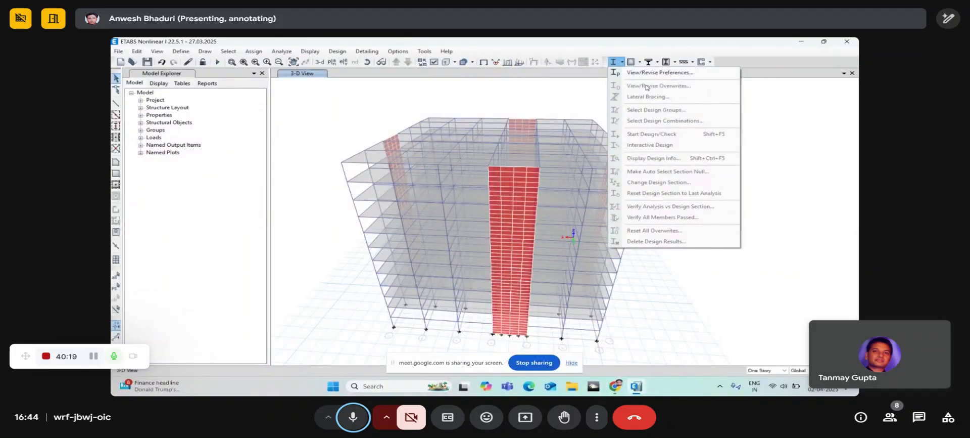
click(636, 47)
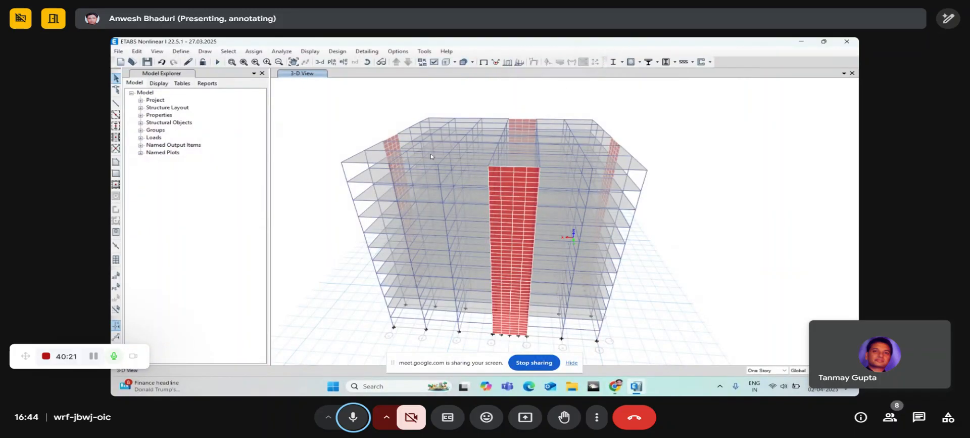
Step: Assign the ISWB550 section to the roof-level edge beam at the building's front corner
click(353, 159)
click(252, 51)
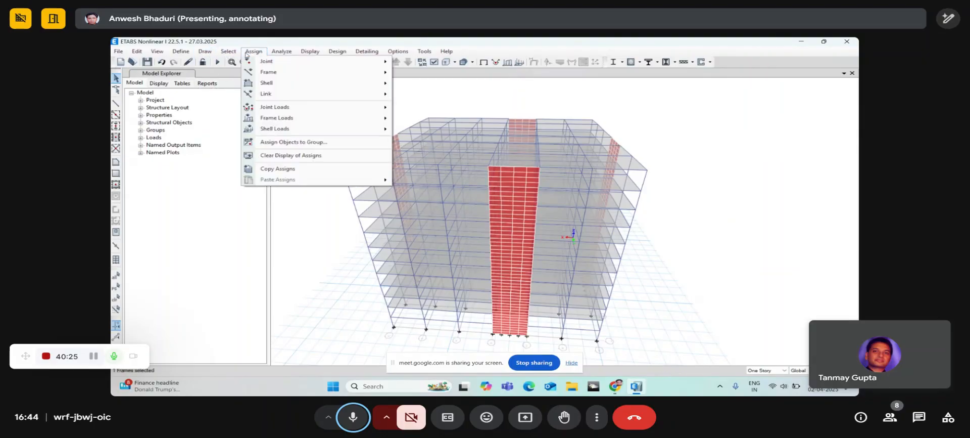
mouse_move(255, 73)
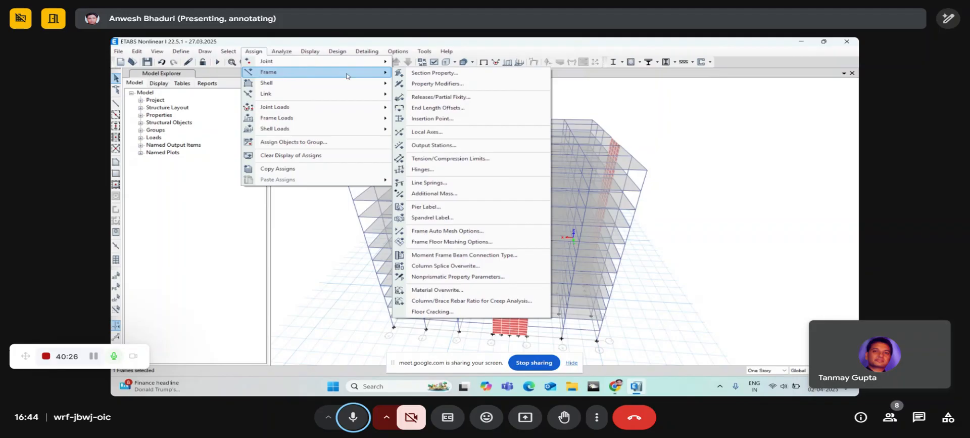
click(417, 73)
drag(454, 102, 583, 63)
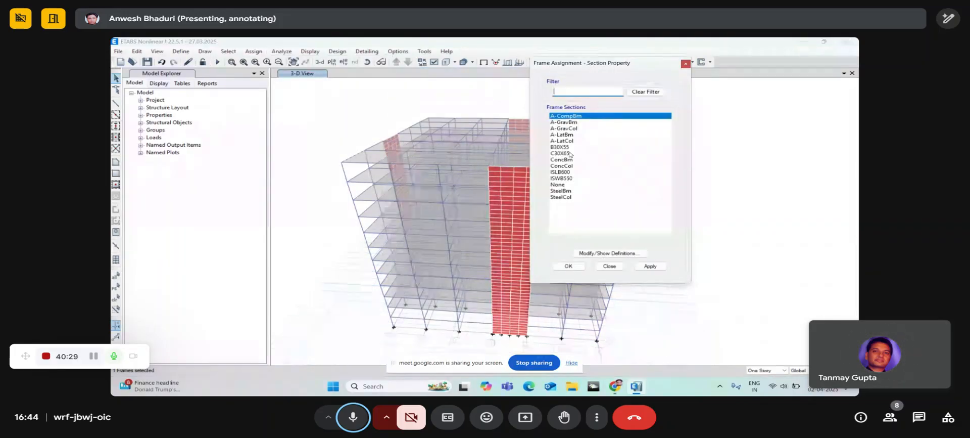
click(565, 178)
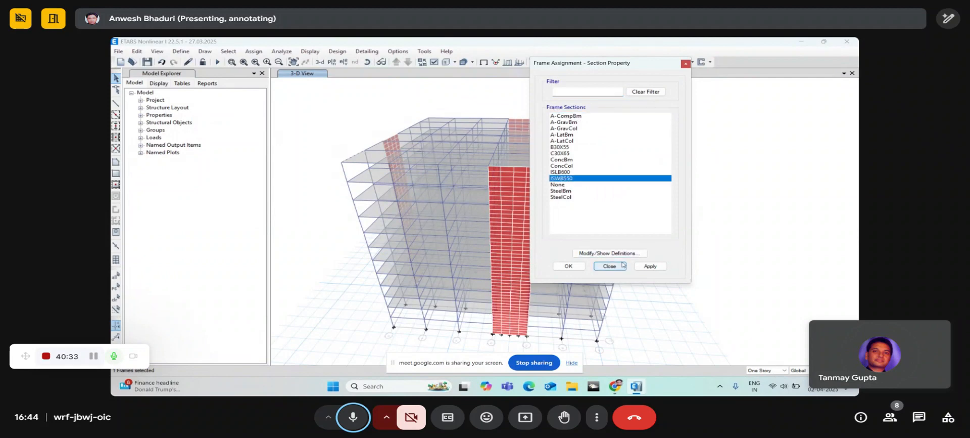
click(650, 266)
click(576, 267)
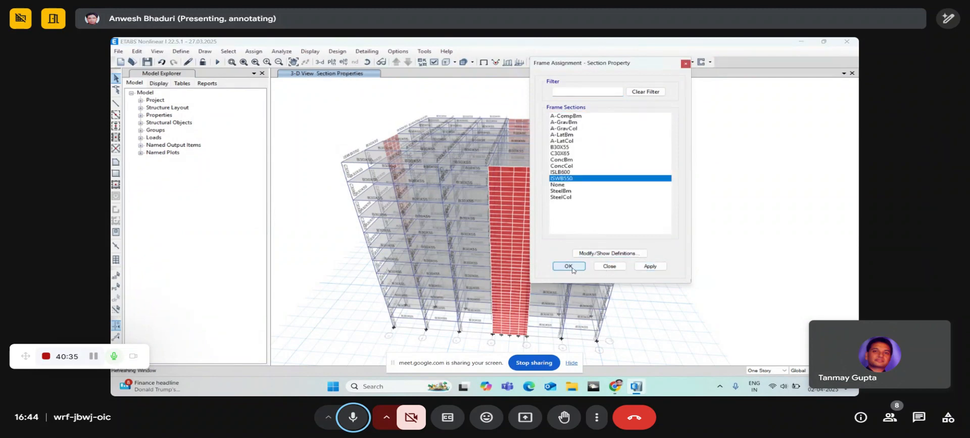
Step: Select the same roof beam and release Moment 22 (Minor) and Moment 33 (Major) at both start and end
click(356, 155)
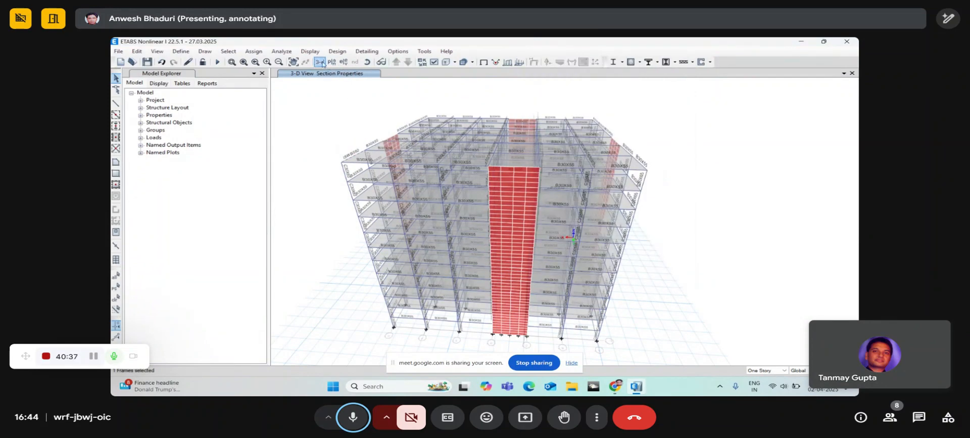
click(255, 51)
mouse_move(269, 74)
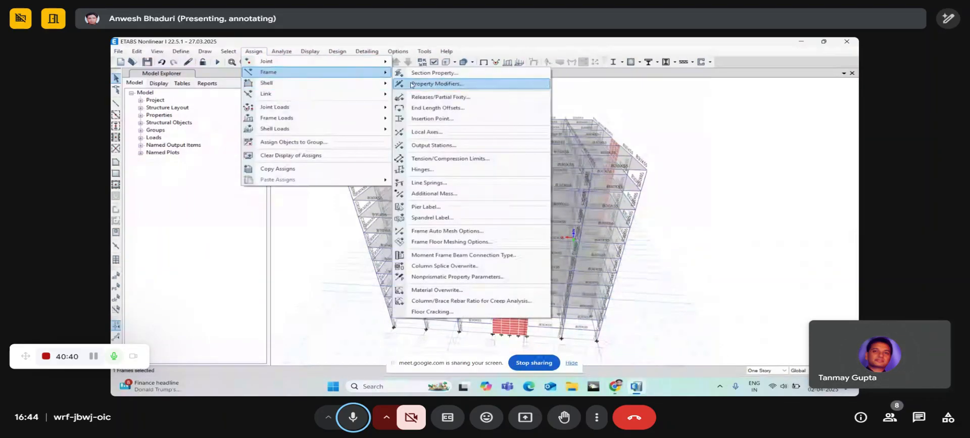
click(433, 95)
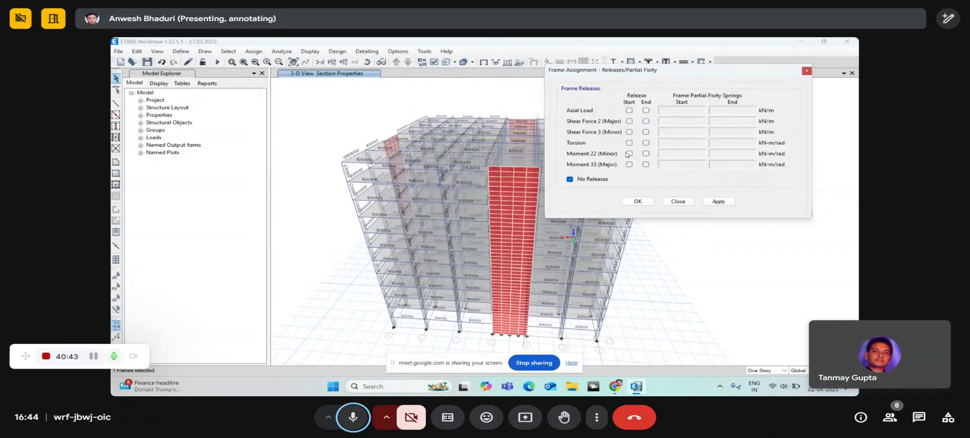
click(629, 153)
click(629, 164)
click(646, 153)
click(646, 164)
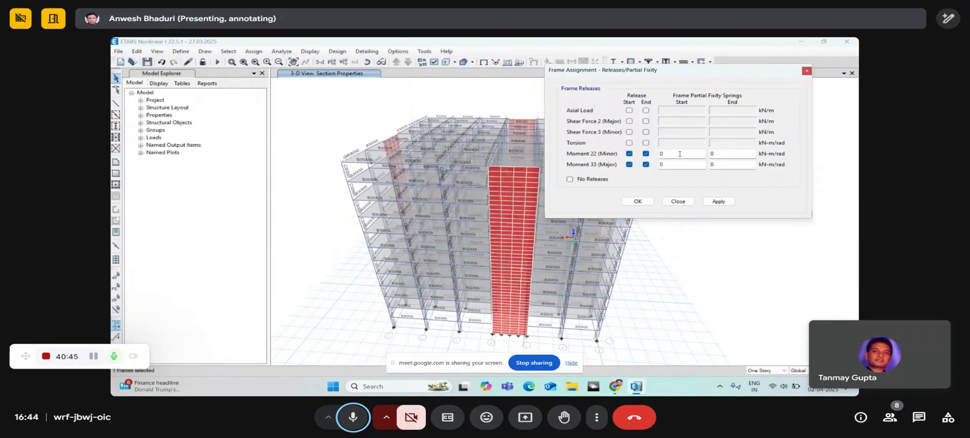
Step: Set the Moment 22 partial fixity springs to 0.001 at the start and 0.0001 at the end, and apply the beam releases
click(679, 154)
text(0.001)
key(Tab)
text(0.0001)
click(676, 167)
click(637, 201)
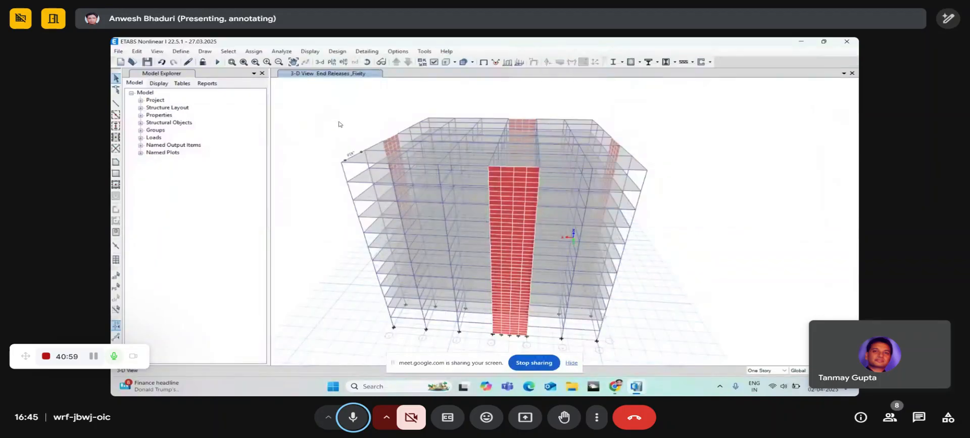
Step: Run the structural analysis of the building model
click(217, 62)
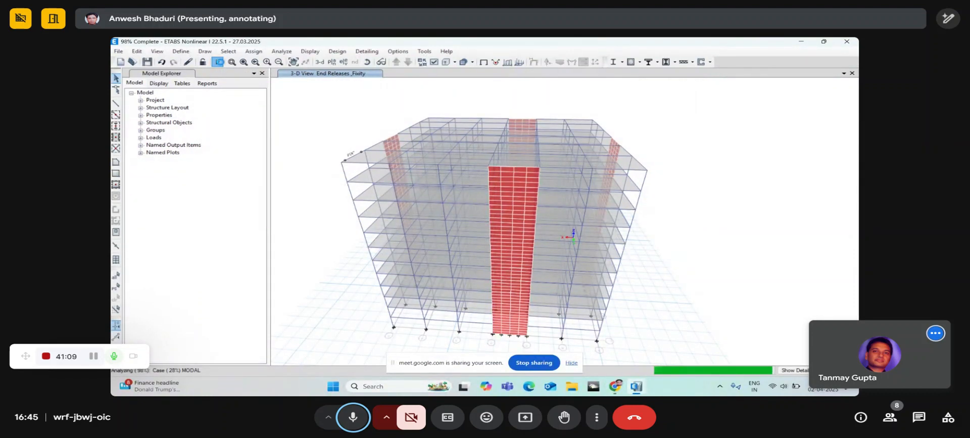
click(220, 63)
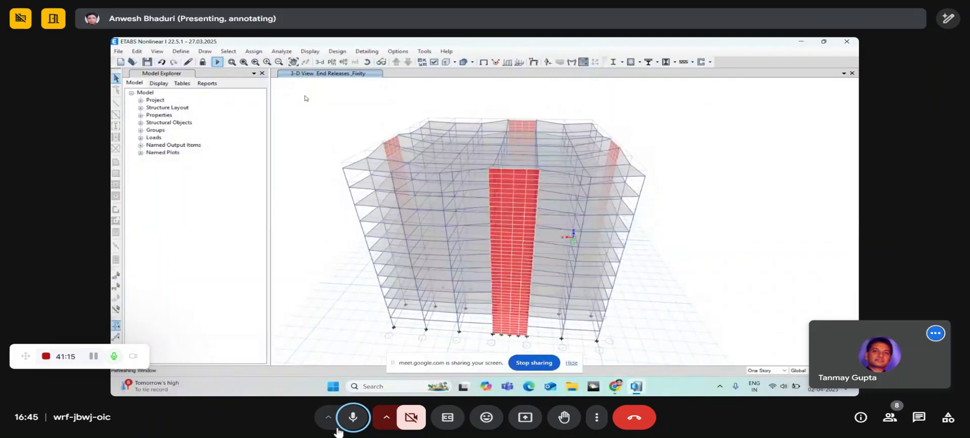
click(352, 418)
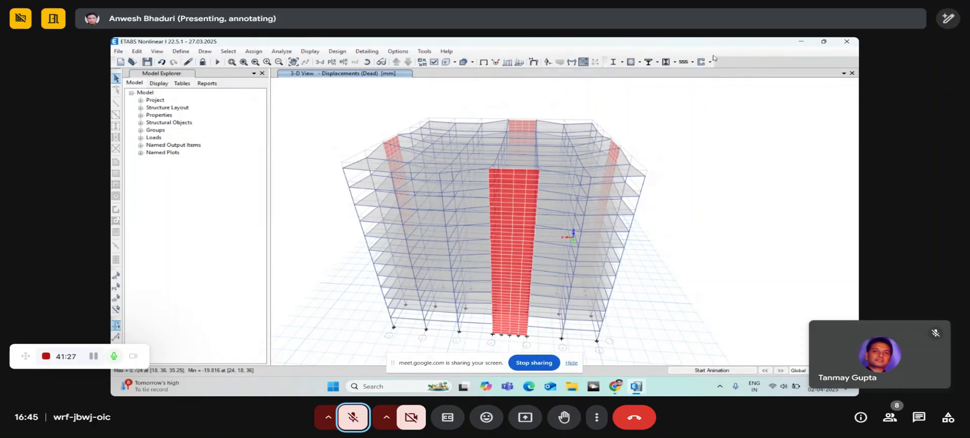
Step: Examine the IS 800:2007 steel frame design preferences, including the available framing types
click(622, 62)
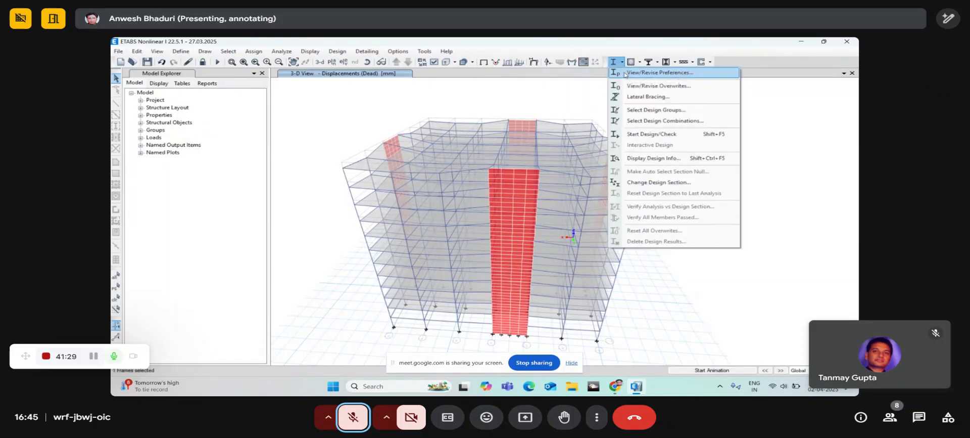
click(625, 74)
drag(491, 60, 364, 58)
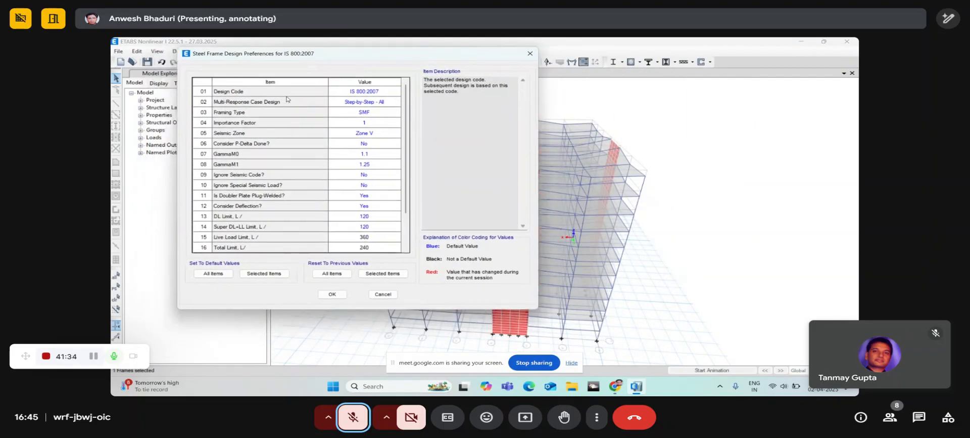
click(384, 115)
click(384, 116)
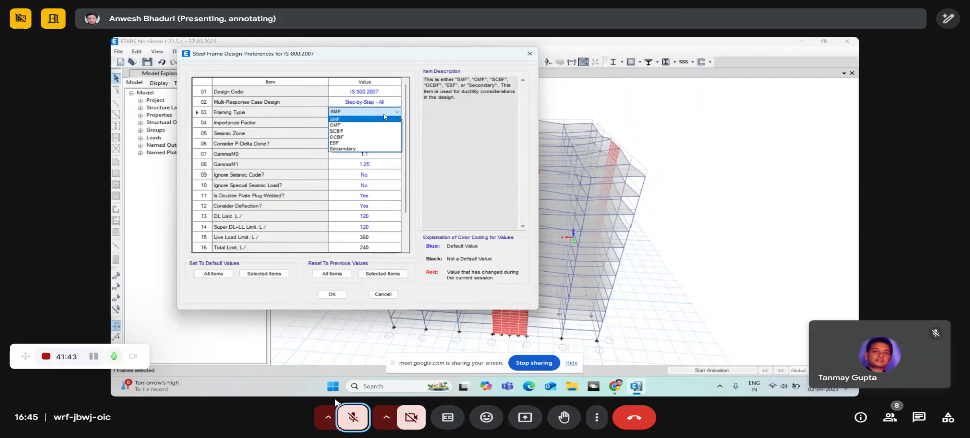
click(344, 426)
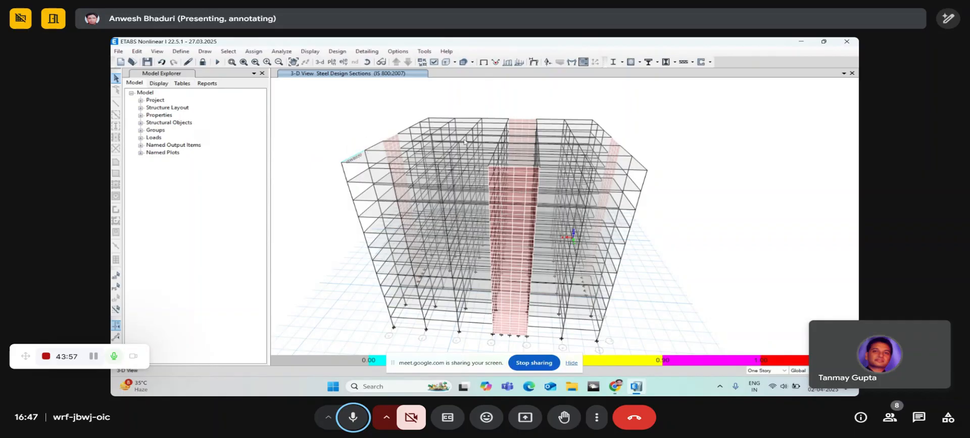
Step: Bring up the steel stress check for the designed roof beam and overwrite its current design section with ISLB600
right_click(361, 155)
drag(369, 98, 471, 91)
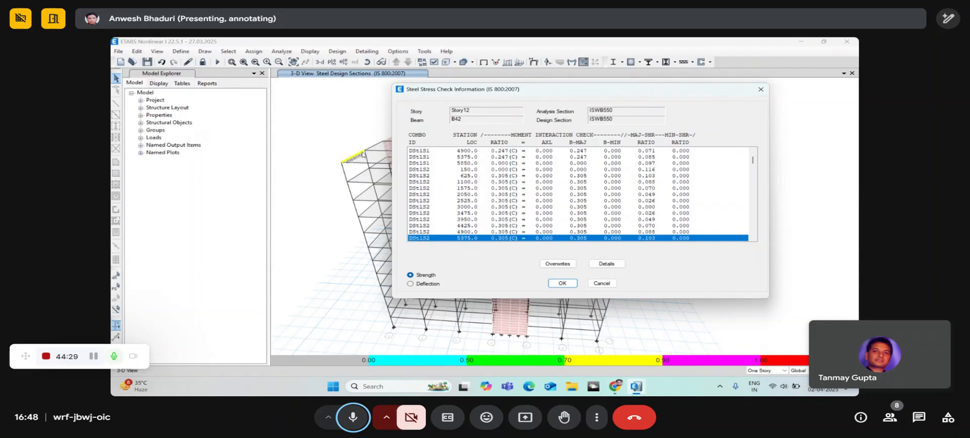
click(551, 267)
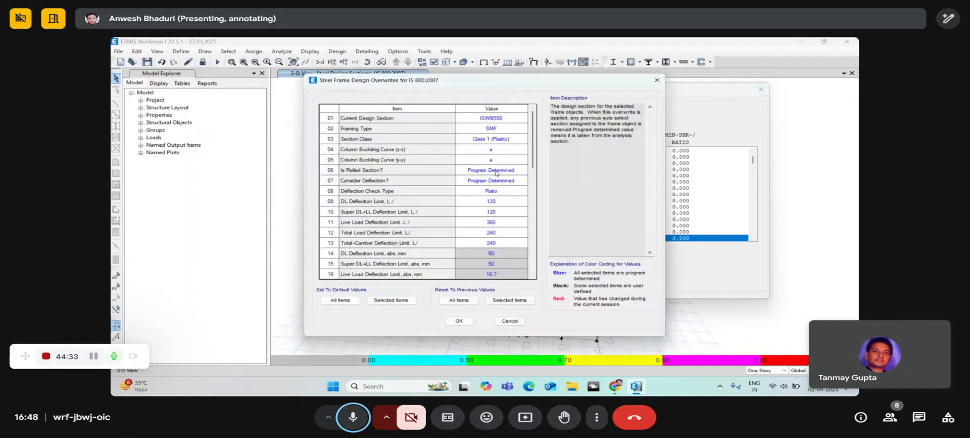
click(489, 118)
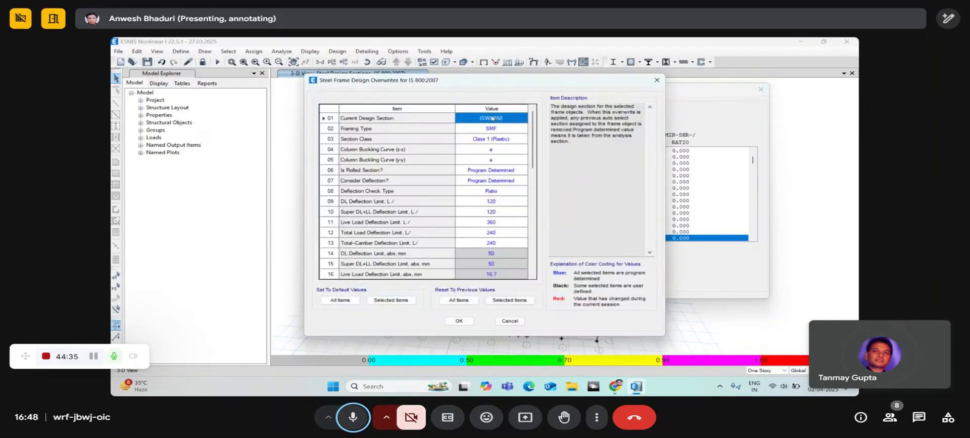
click(493, 118)
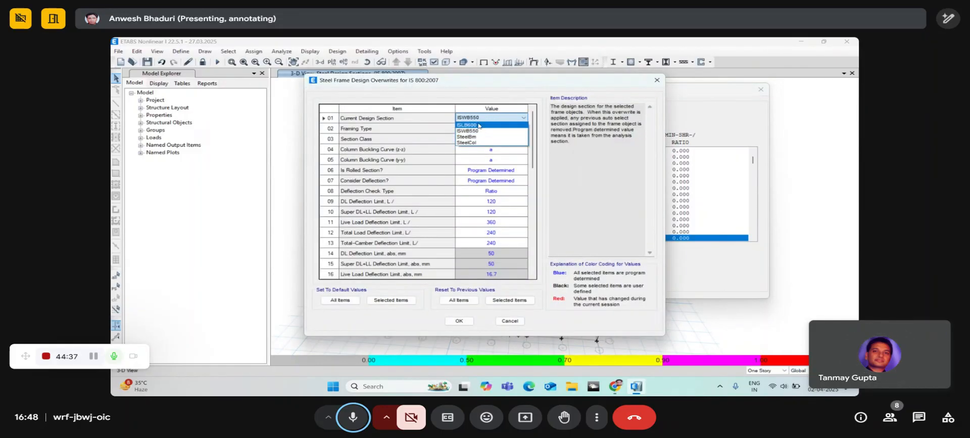
click(478, 125)
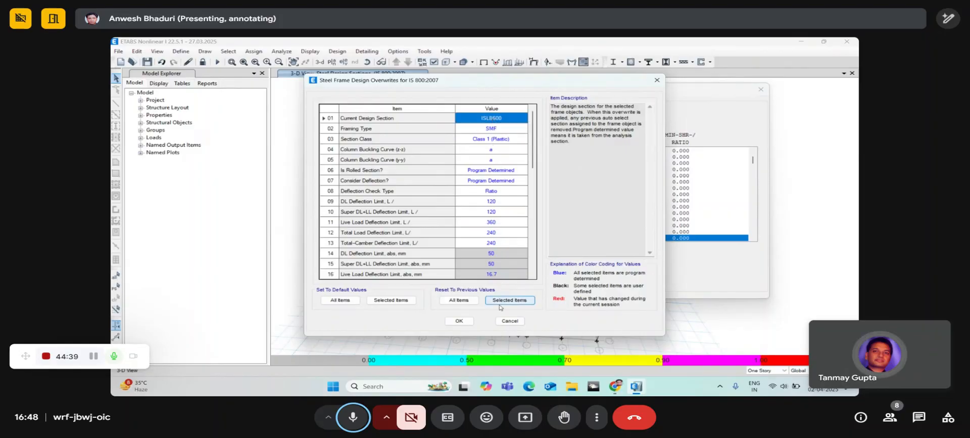
click(459, 321)
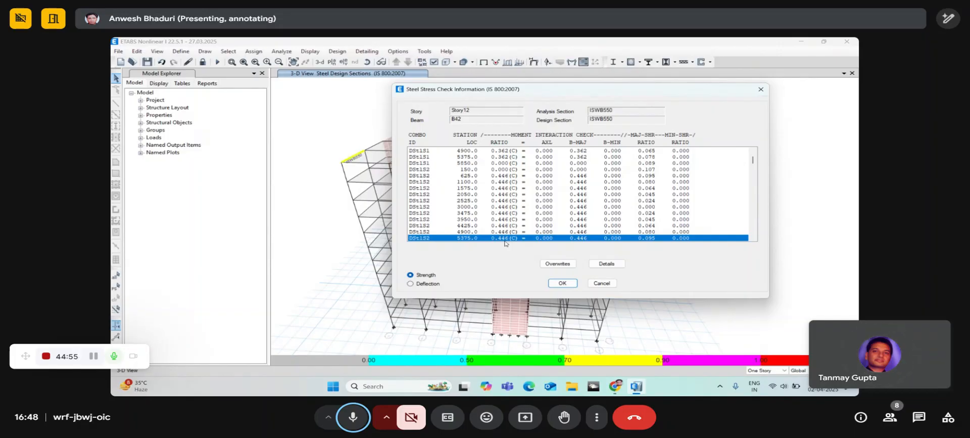
Step: Review the beam's steel design overwrites, from framing type and deflection limits to unbraced and effective length factors
click(562, 266)
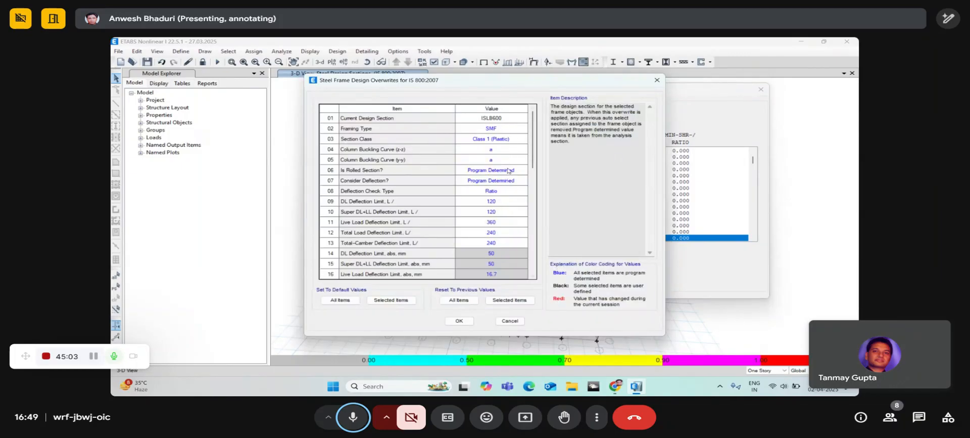
scroll(348, 273, down, 3)
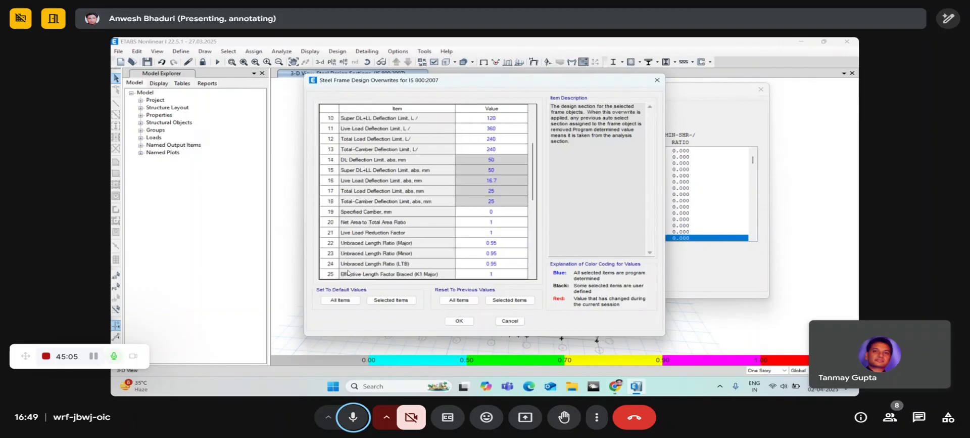
scroll(348, 273, up, 3)
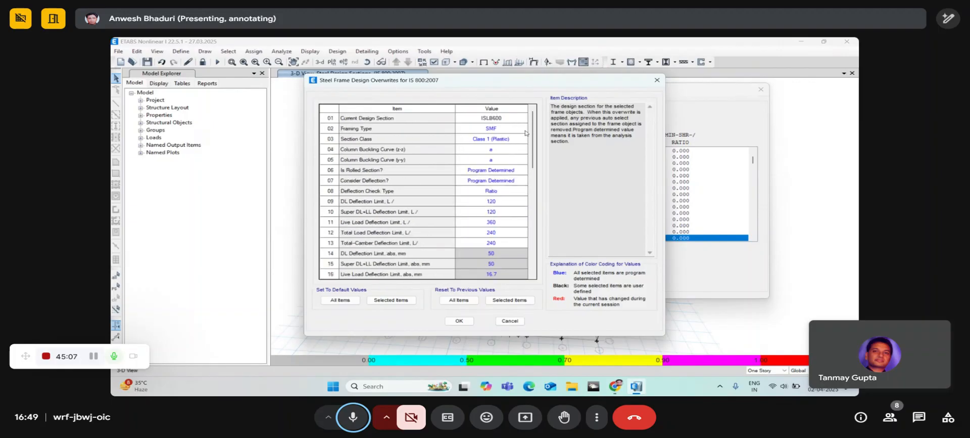
scroll(526, 172, down, 2)
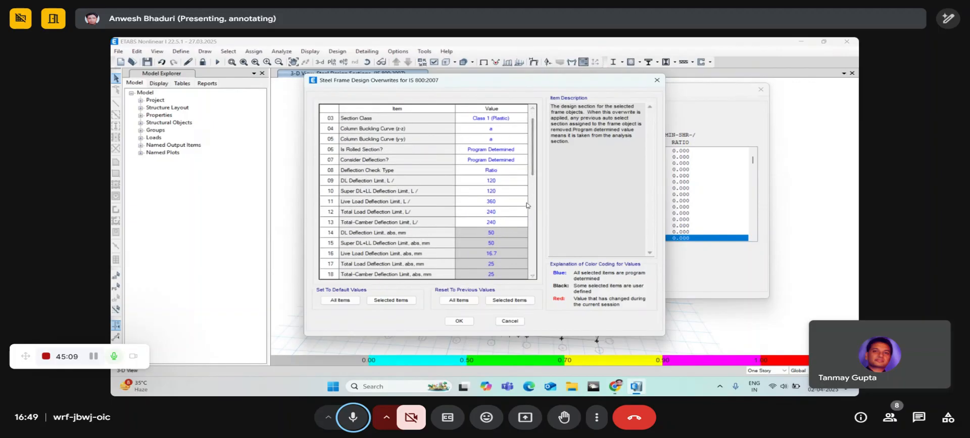
Step: Review all IS 800:2007 steel frame design overwrites for the beam, from the design section to the demand/capacity ratio limit, and accept them
scroll(520, 158, down, 2)
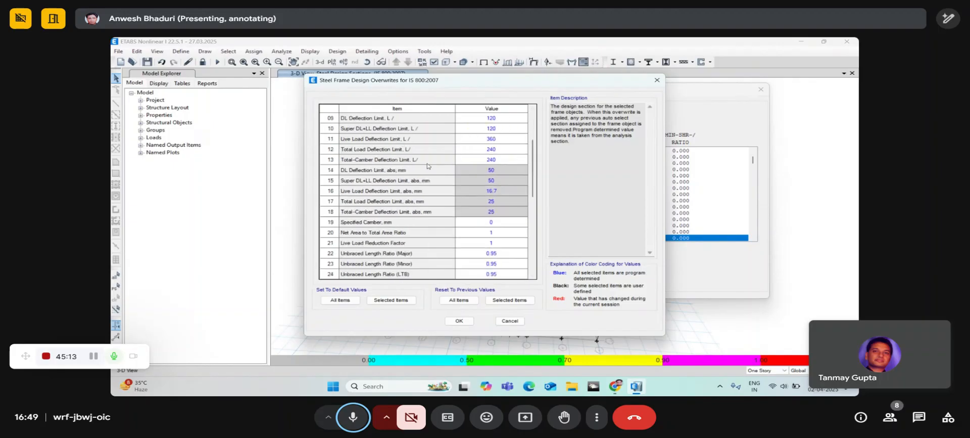
scroll(397, 144, down, 2)
scroll(396, 146, down, 1)
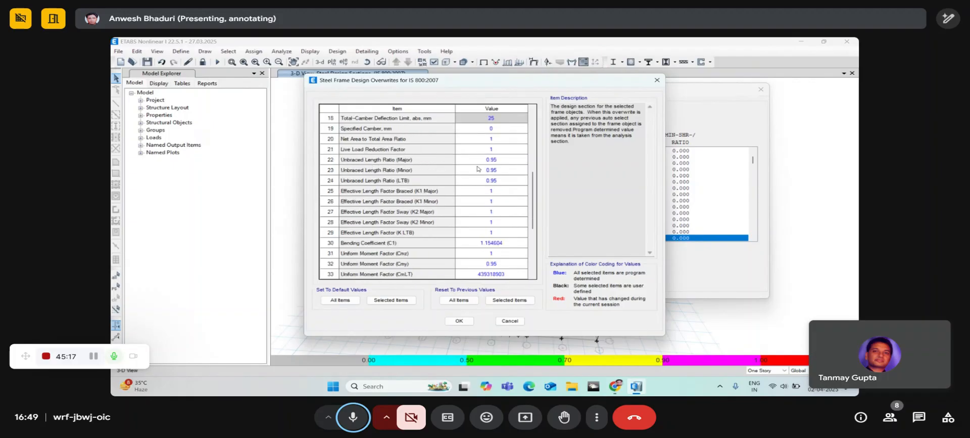
scroll(441, 170, down, 1)
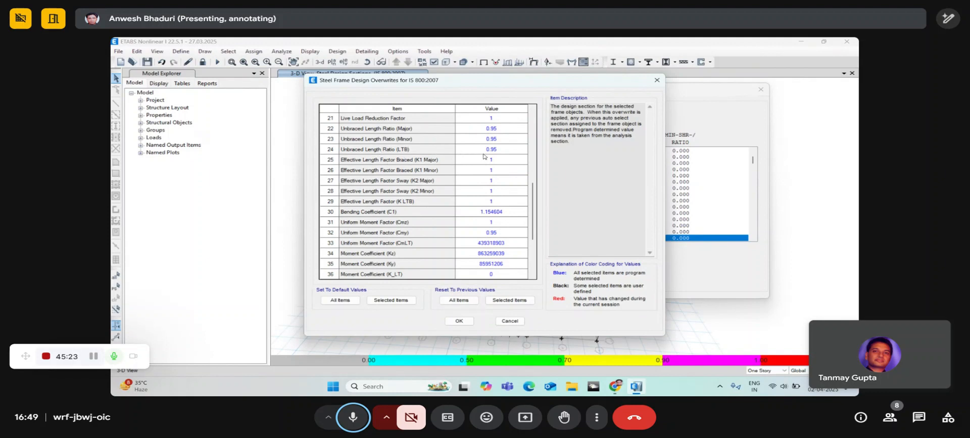
scroll(391, 165, down, 1)
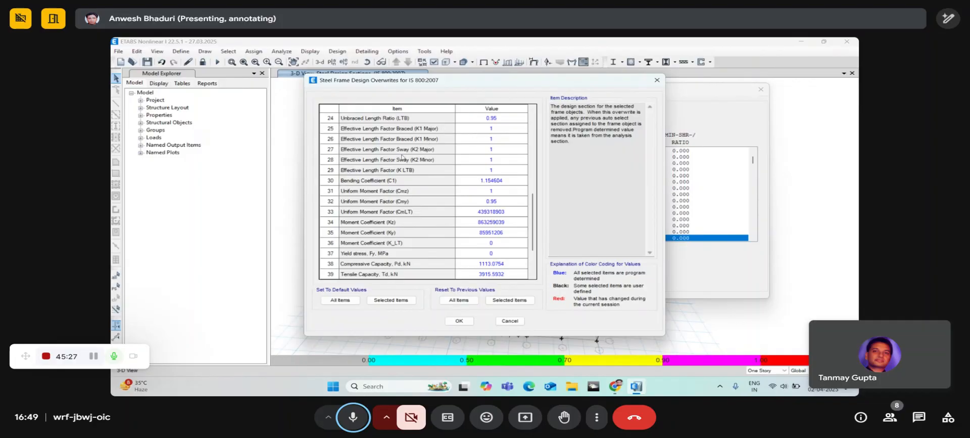
scroll(403, 178, down, 1)
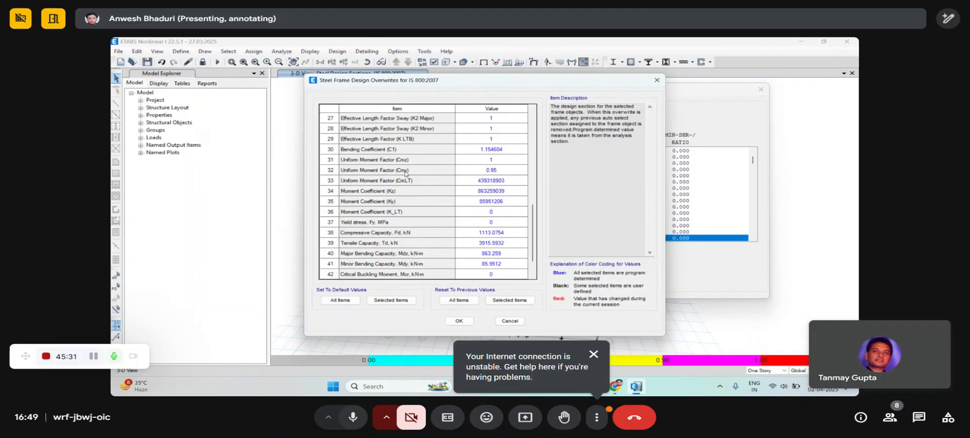
scroll(400, 180, down, 1)
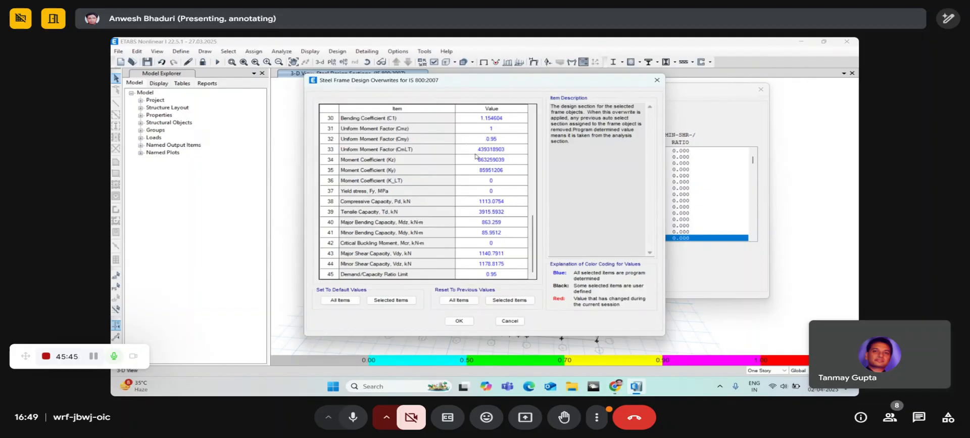
scroll(477, 162, up, 1)
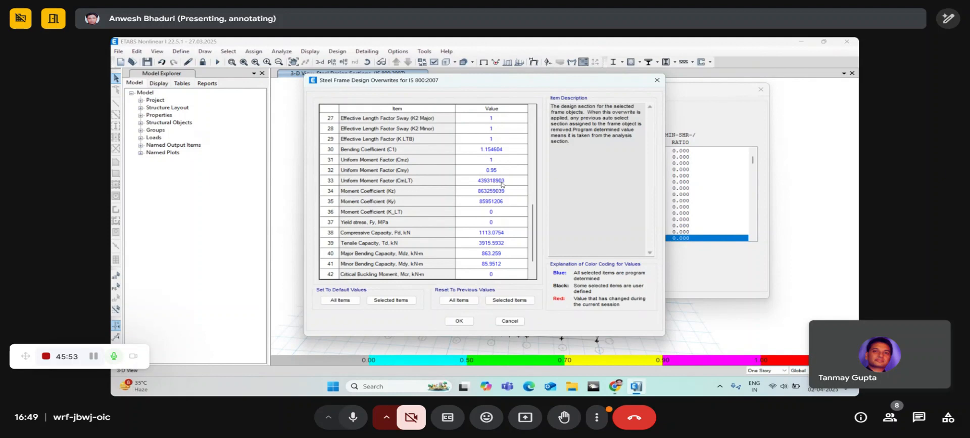
scroll(502, 184, down, 1)
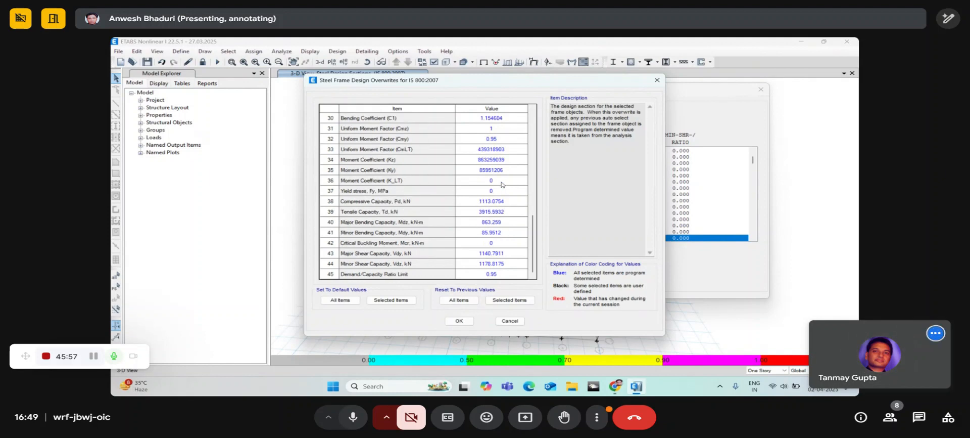
scroll(501, 184, up, 10)
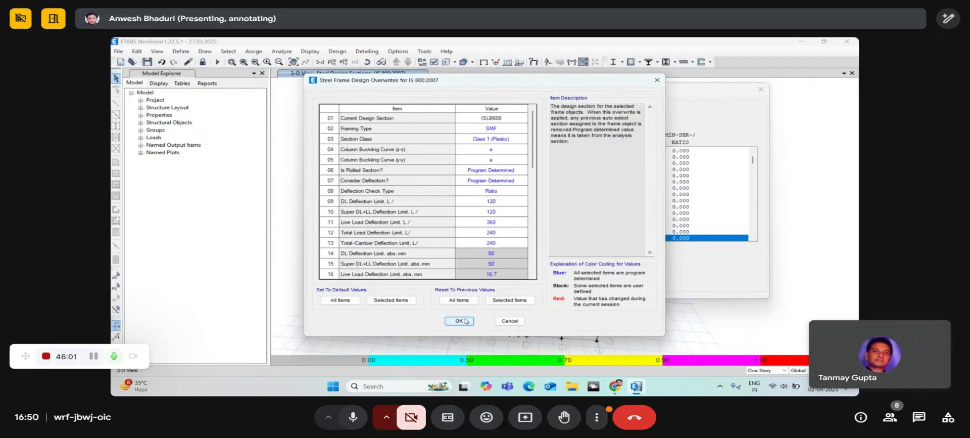
scroll(488, 258, down, 10)
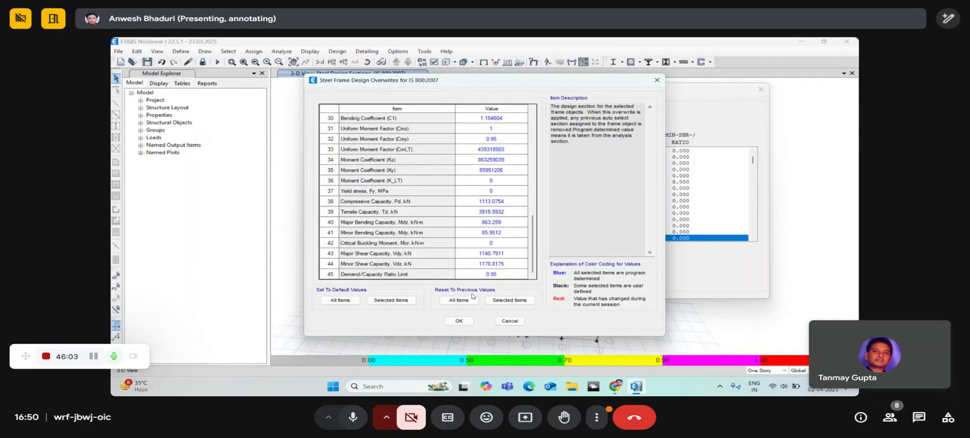
scroll(478, 263, up, 9)
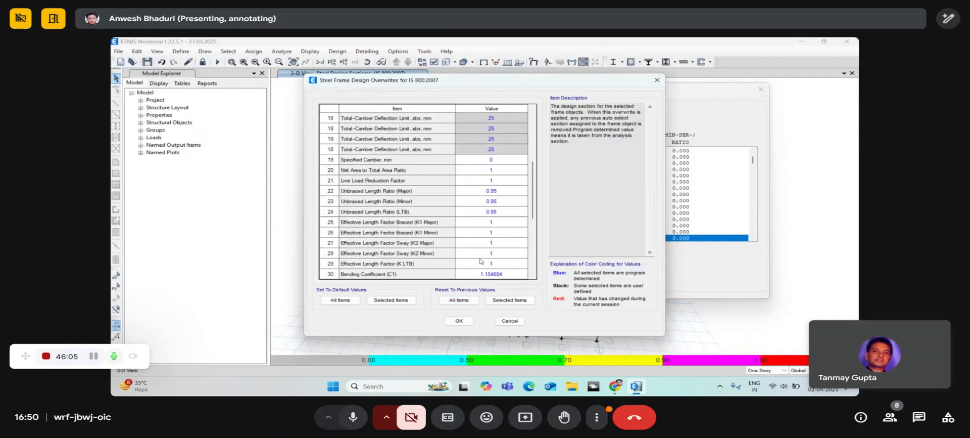
scroll(489, 158, down, 3)
scroll(488, 158, down, 3)
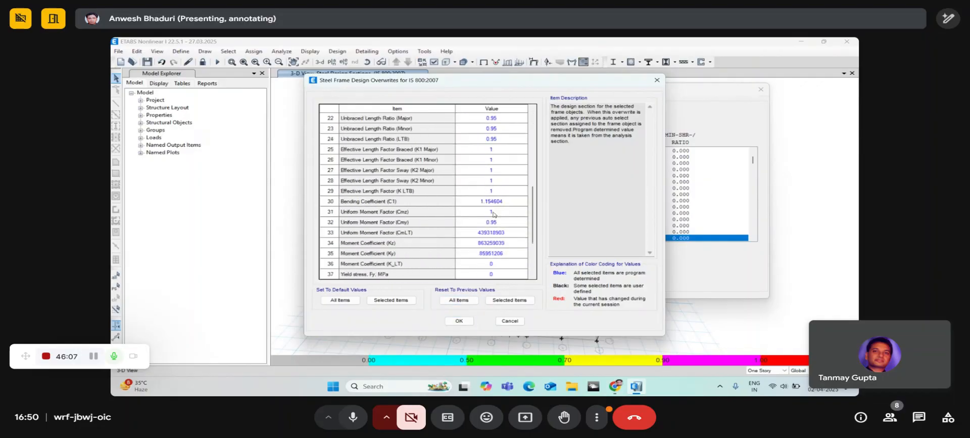
scroll(489, 170, down, 1)
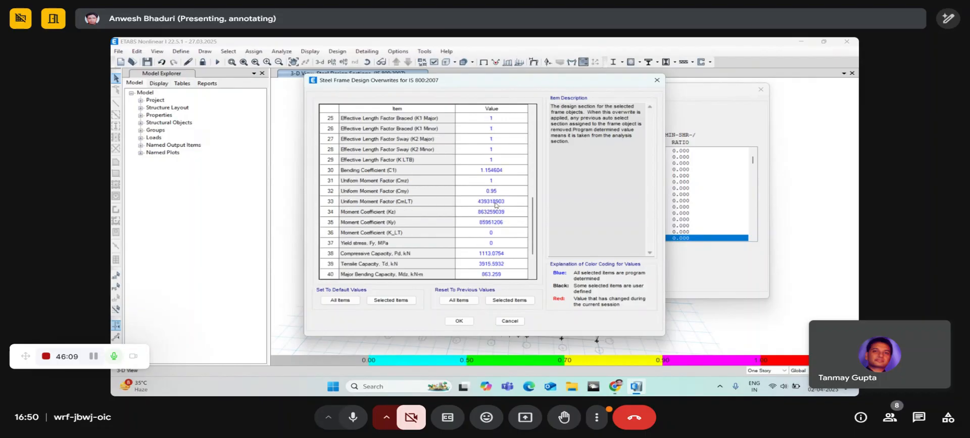
scroll(495, 204, down, 2)
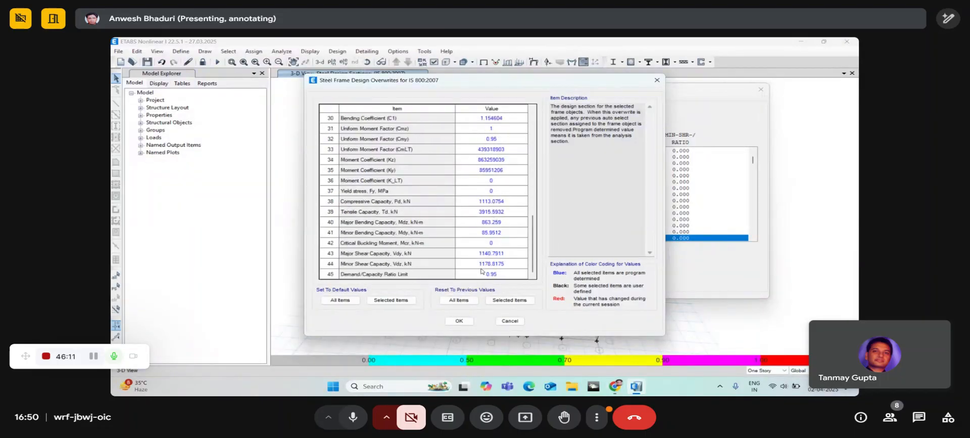
click(461, 321)
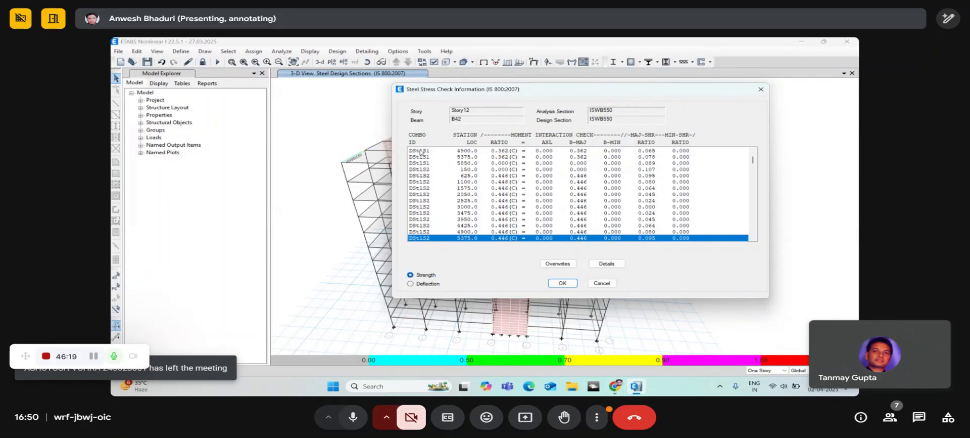
Step: Inspect the deflection ratios of Story12 beam B42 for all deflection combinations and dismiss the stress check information
click(428, 286)
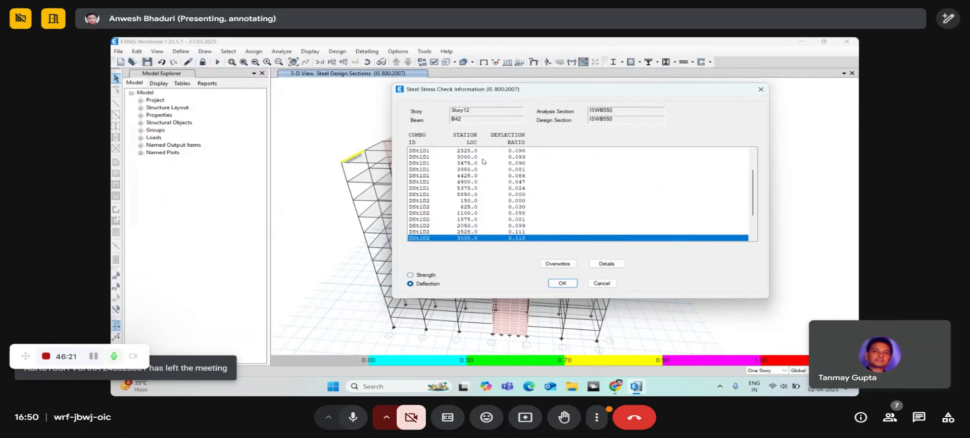
scroll(532, 164, down, 3)
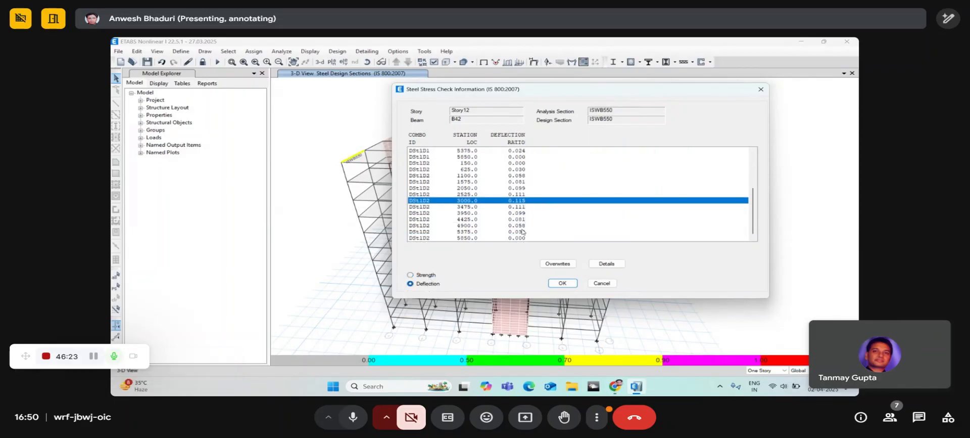
scroll(524, 234, up, 4)
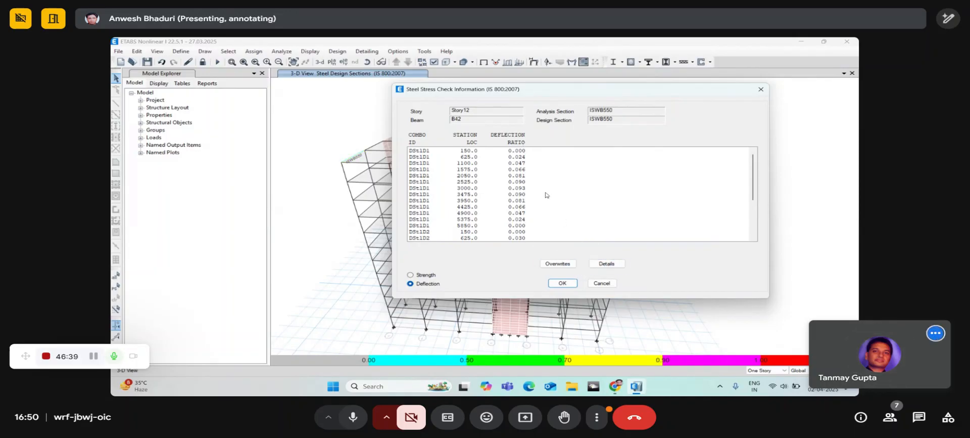
click(602, 283)
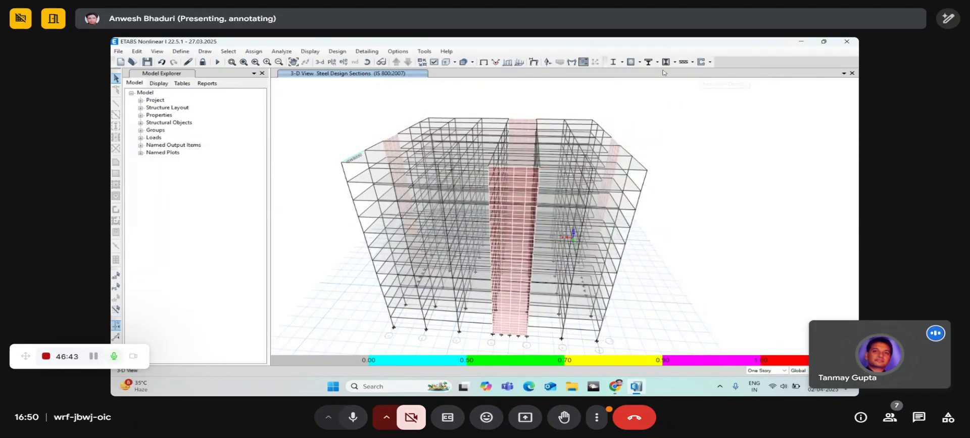
Step: Run the concrete frame design, inspect the design information of Story12 beam B6, and dismiss it without changes
click(631, 63)
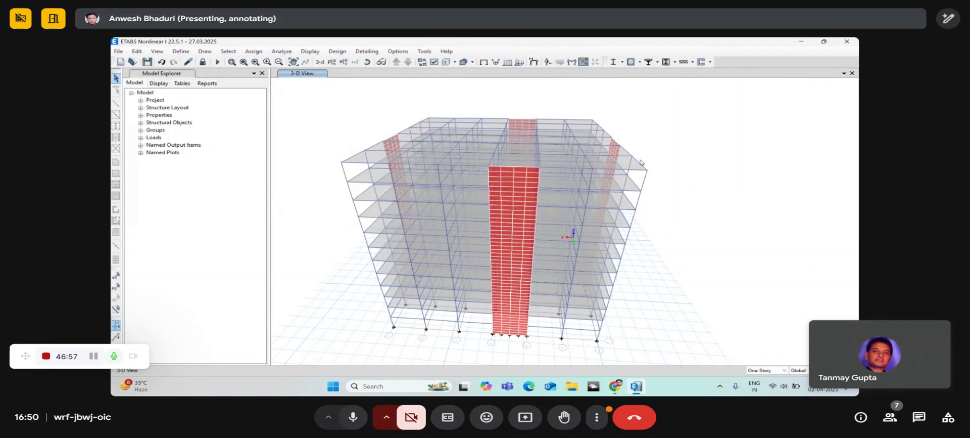
click(630, 65)
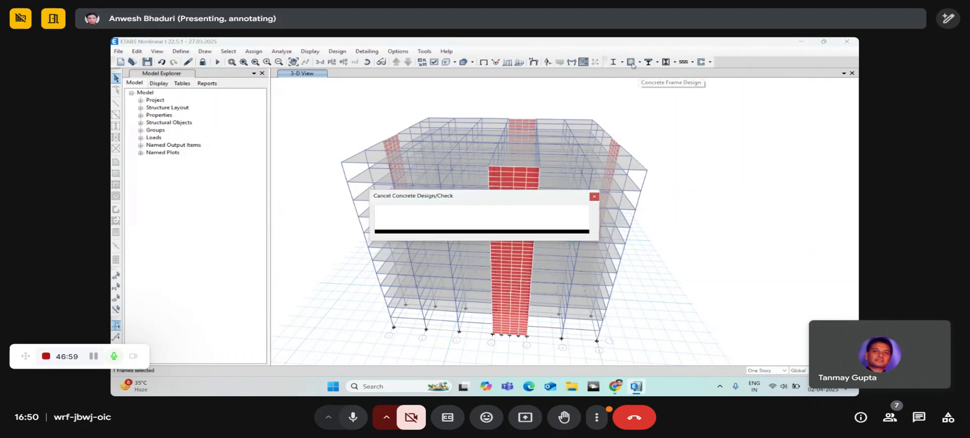
right_click(638, 164)
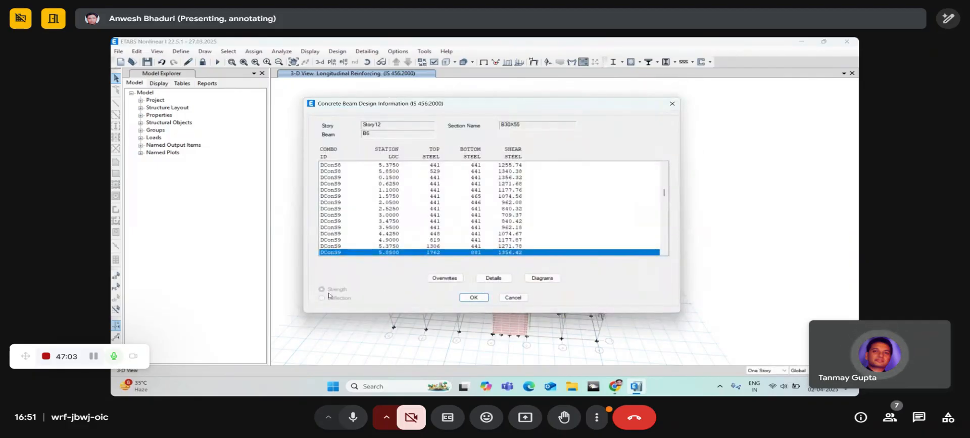
click(373, 227)
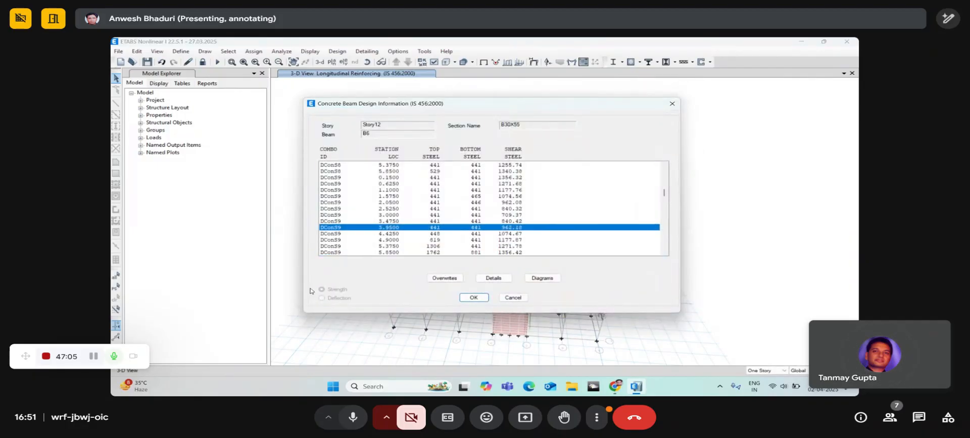
click(508, 297)
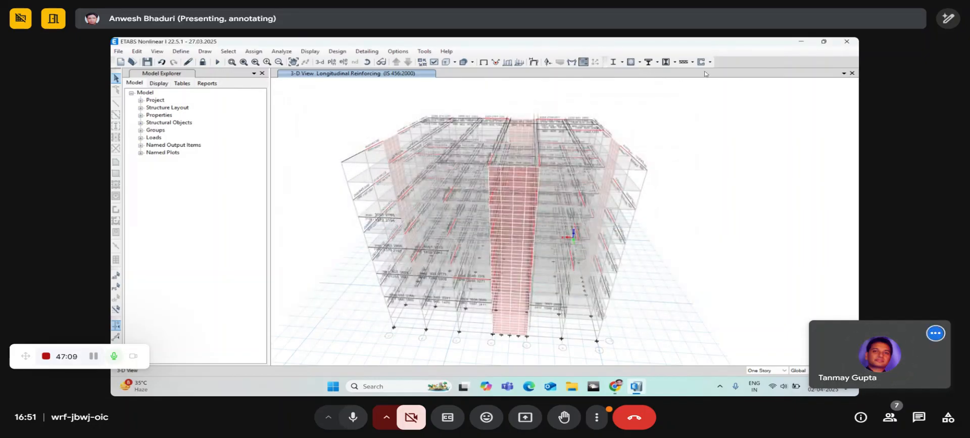
Step: Run the steel frame design check and bring up the stress check information for Story12 beam B42
click(621, 61)
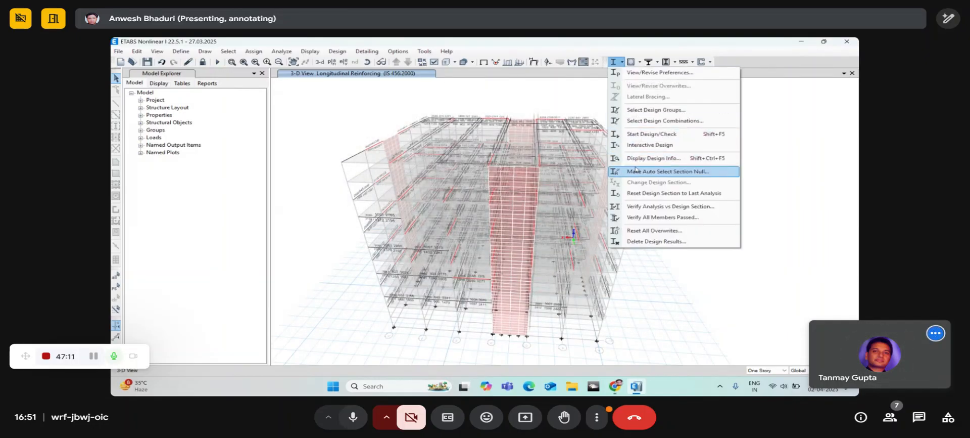
click(630, 135)
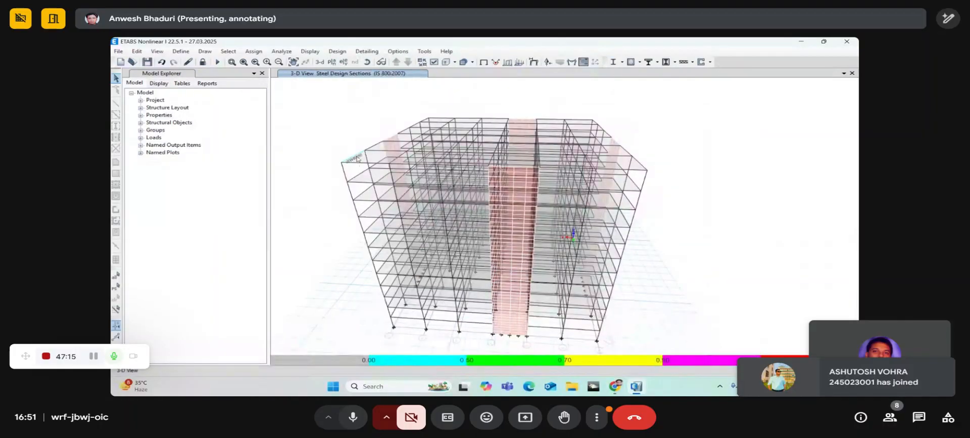
right_click(357, 159)
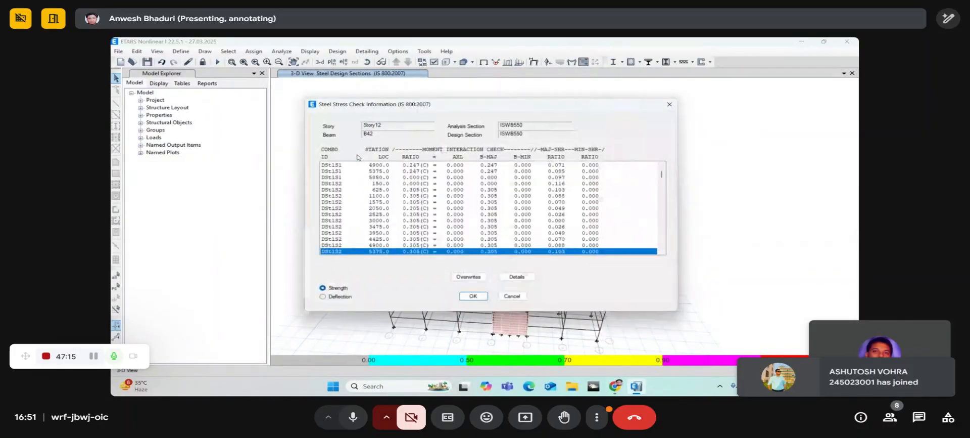
Step: Open the design details report for beam B42, maximize its window and set the zoom to 100%
click(527, 280)
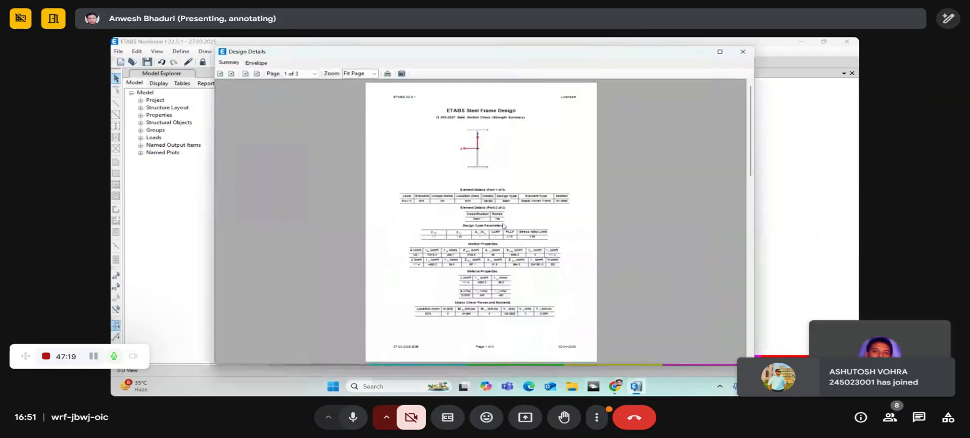
double_click(377, 51)
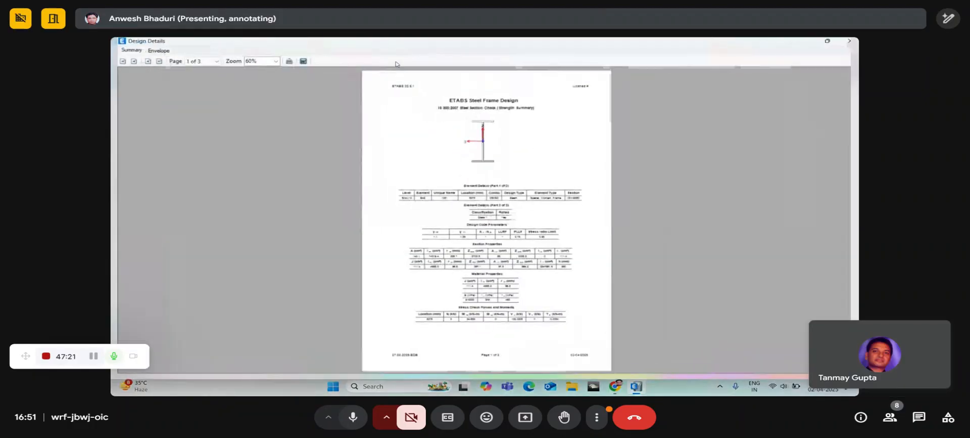
click(269, 61)
click(246, 95)
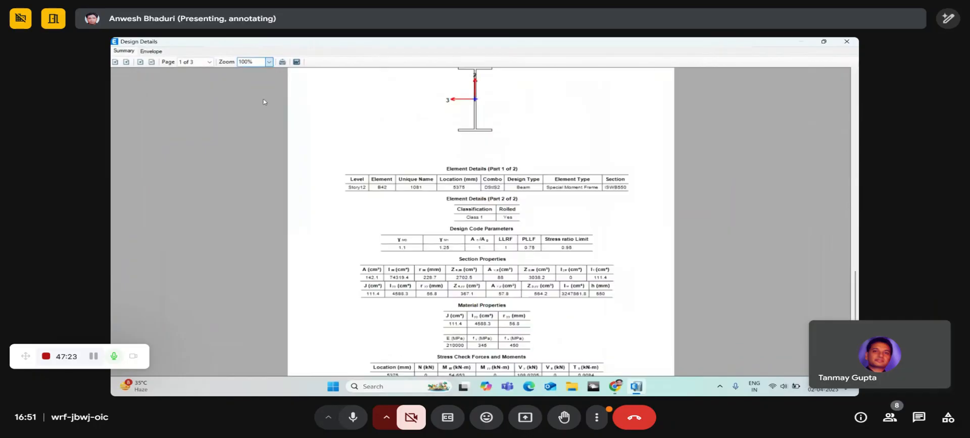
Step: Examine the beam's strength summary, covering section and material properties, demand/capacity ratio, axial, moment and shear design
scroll(528, 182, up, 2)
scroll(526, 200, down, 1)
scroll(526, 200, down, 1)
scroll(546, 196, down, 1)
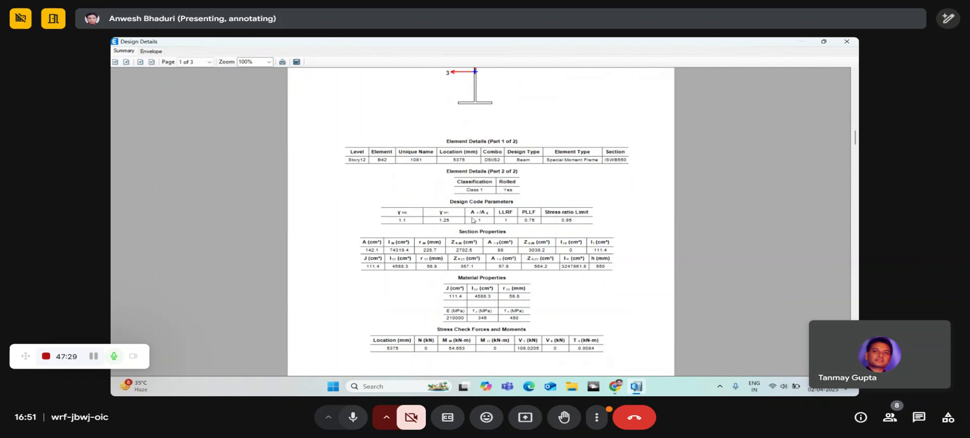
scroll(470, 223, down, 1)
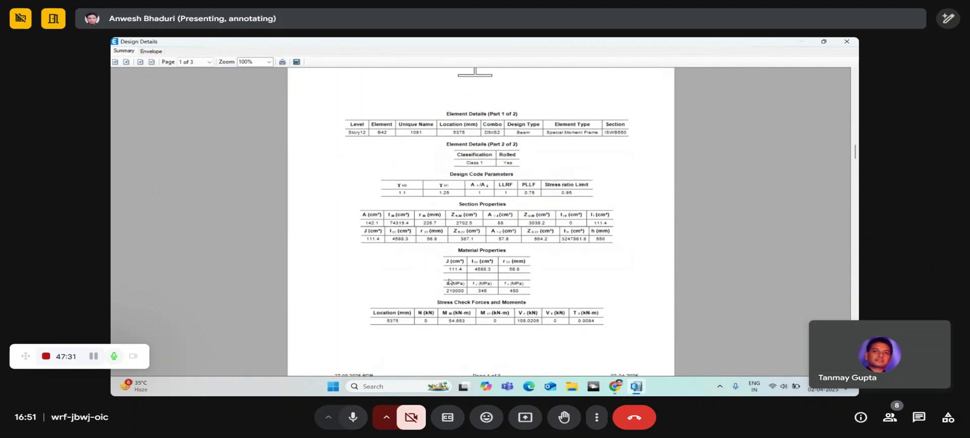
scroll(455, 253, down, 3)
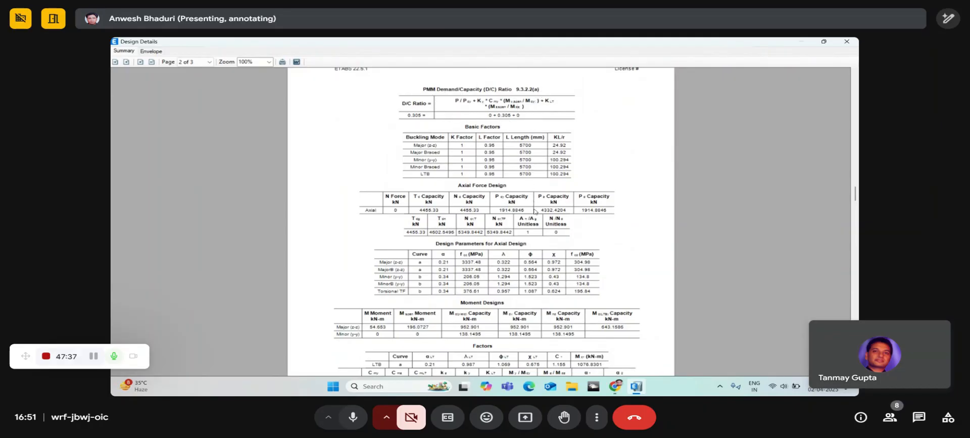
scroll(536, 211, down, 2)
scroll(535, 211, down, 8)
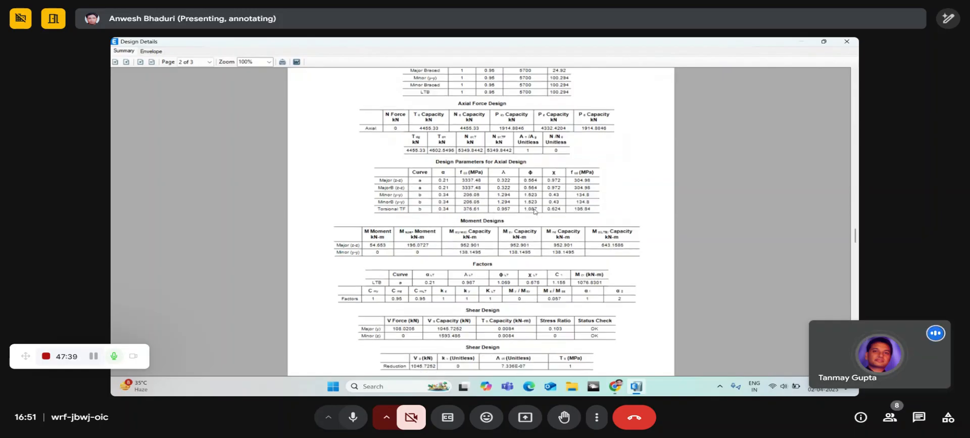
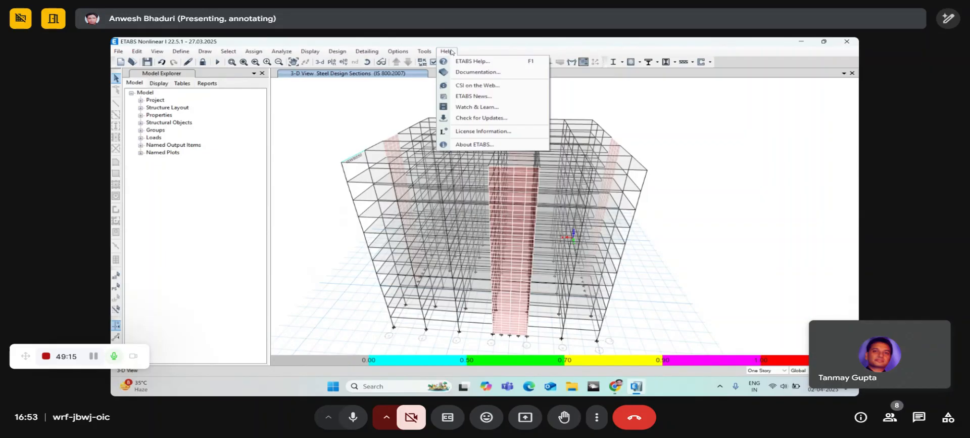
Step: Bring up the program's documentation list and open the Introductory Tutorial document
click(475, 71)
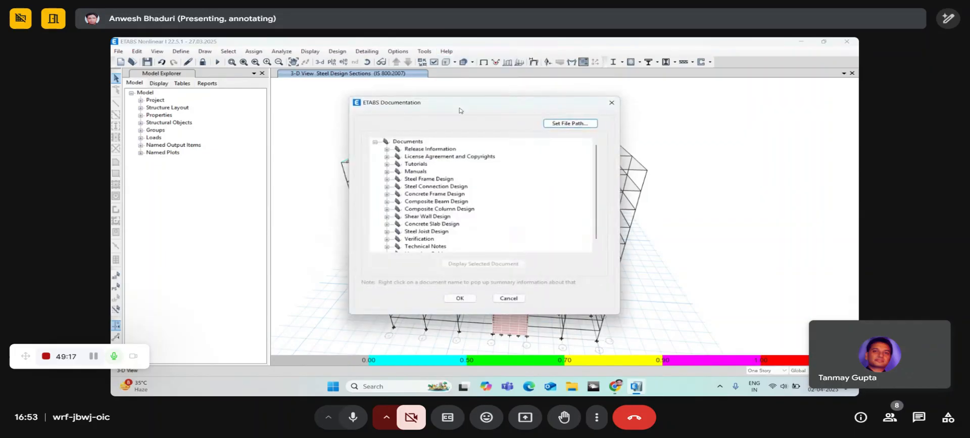
drag(460, 110, 469, 89)
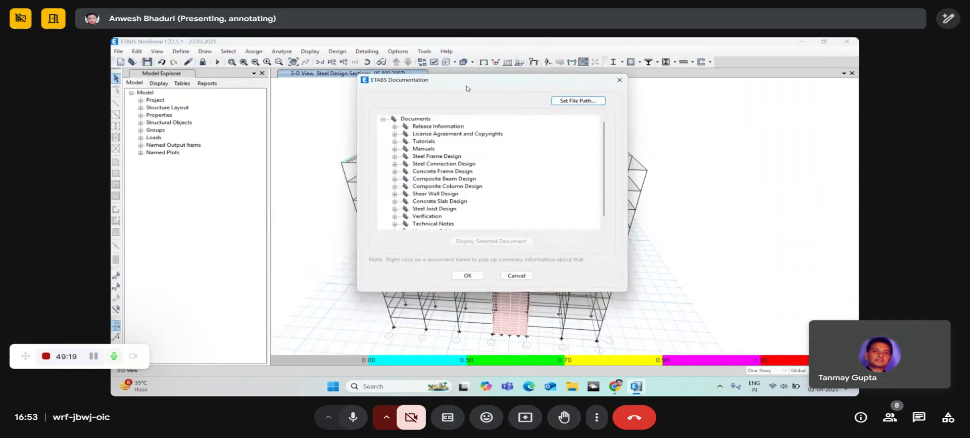
click(395, 142)
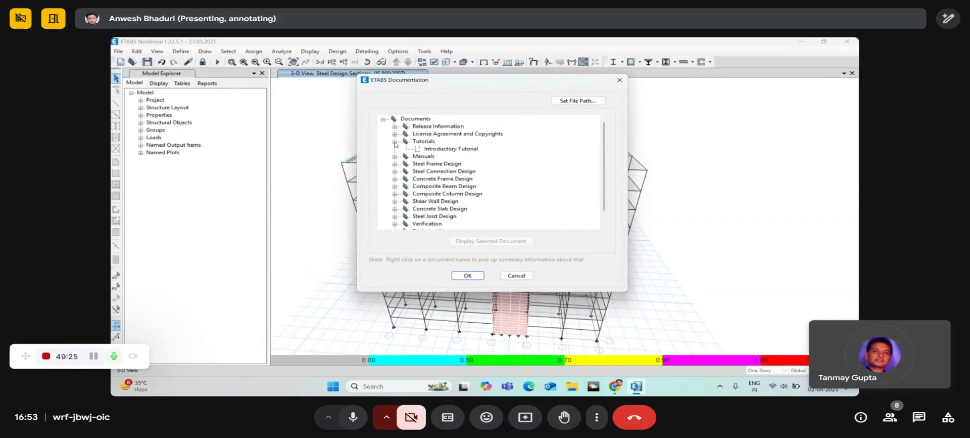
click(428, 150)
double_click(428, 150)
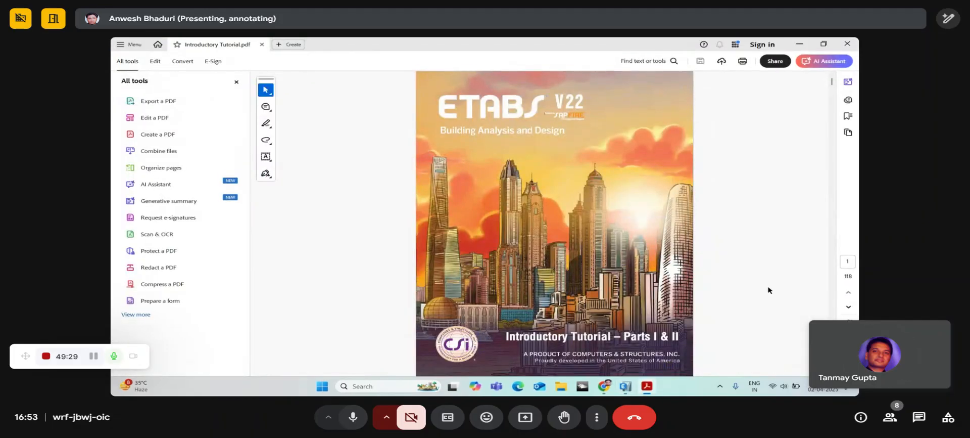
Step: Examine the Introductory Tutorial from its contents through the steel building example's model setup, frame objects and shell objects
scroll(768, 289, down, 2)
scroll(768, 289, down, 3)
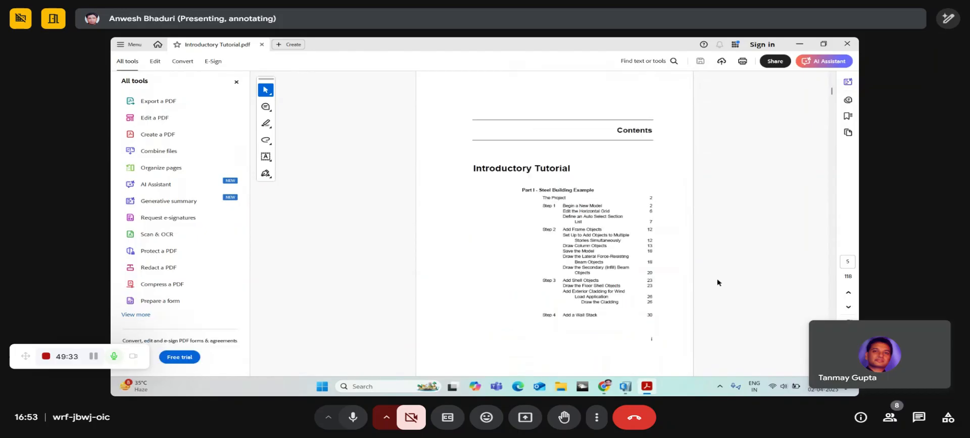
scroll(517, 181, down, 1)
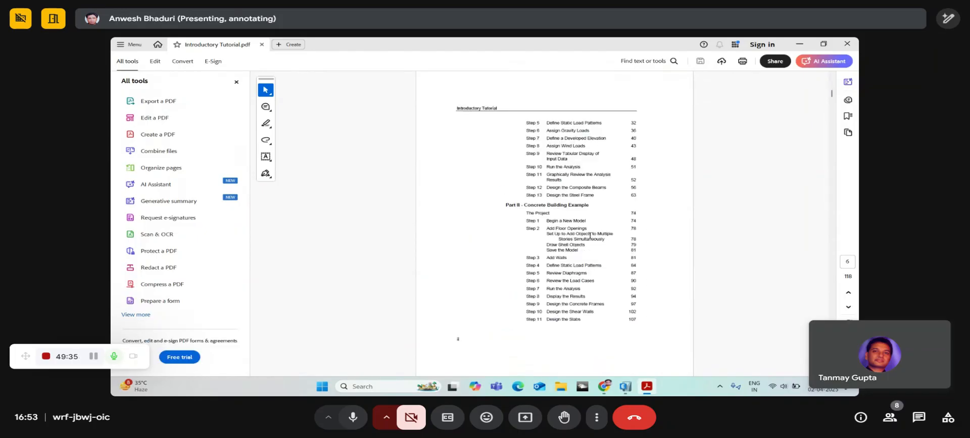
scroll(551, 187, down, 1)
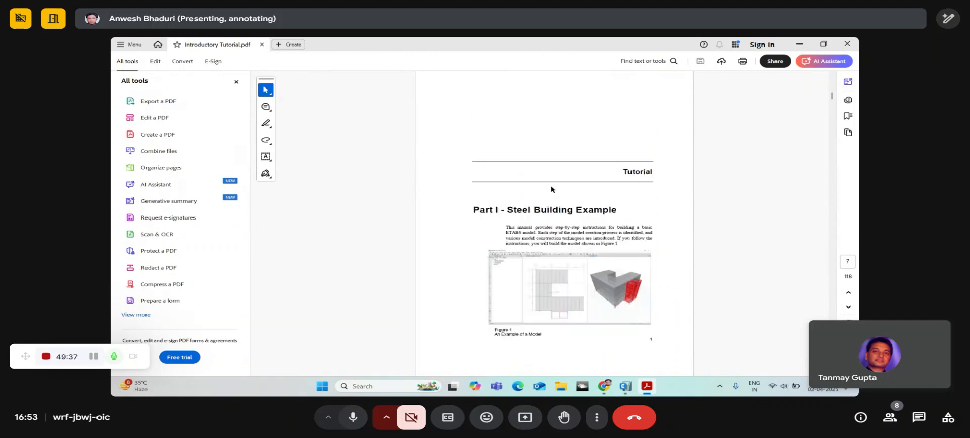
scroll(550, 189, down, 2)
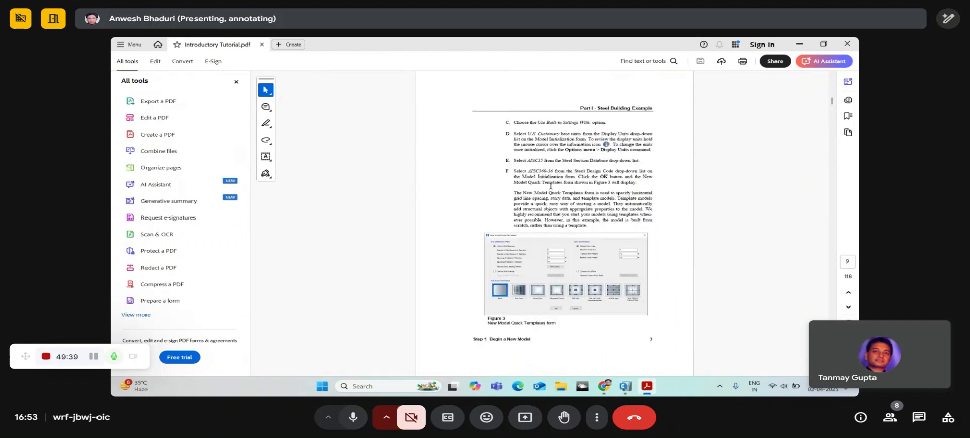
scroll(551, 186, down, 1)
scroll(552, 189, down, 1)
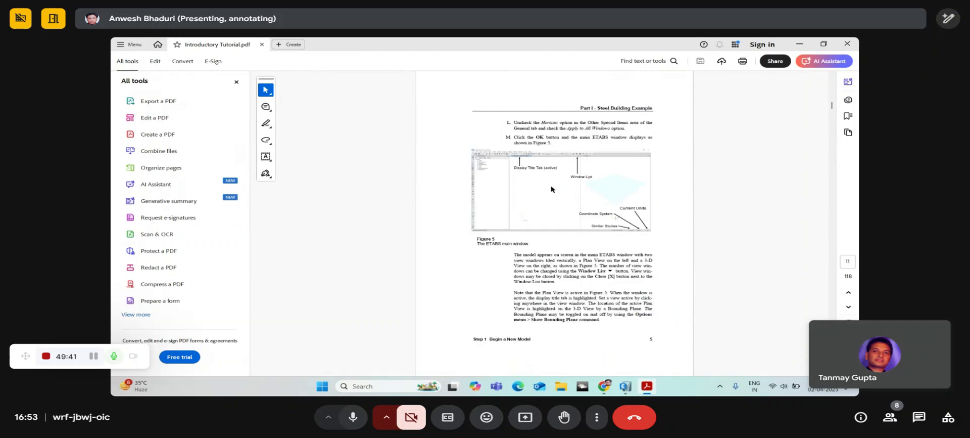
scroll(551, 189, down, 1)
scroll(551, 189, down, 2)
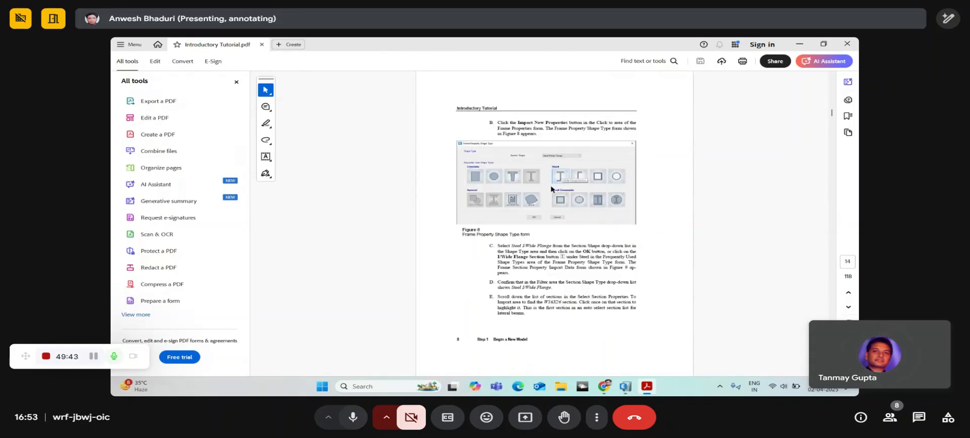
scroll(551, 189, down, 4)
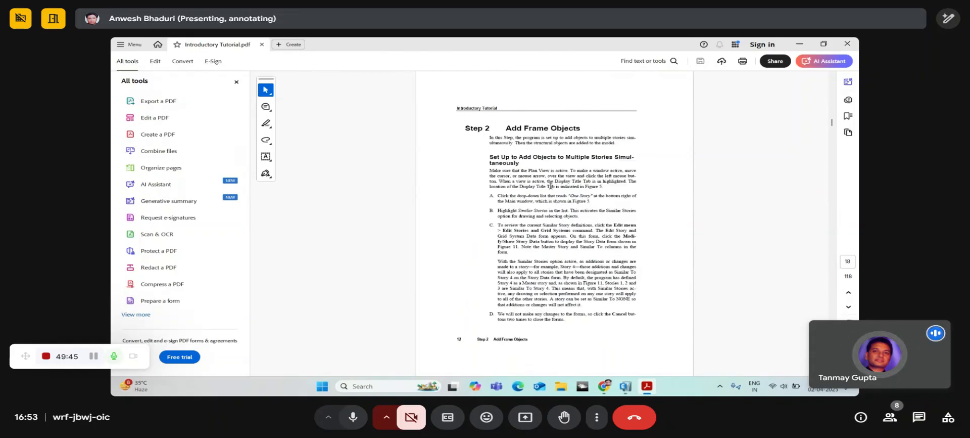
scroll(550, 186, down, 5)
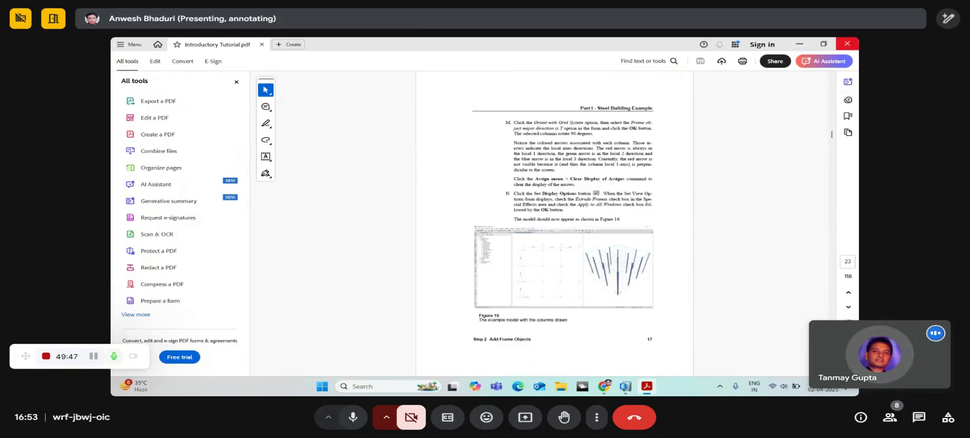
scroll(551, 202, down, 3)
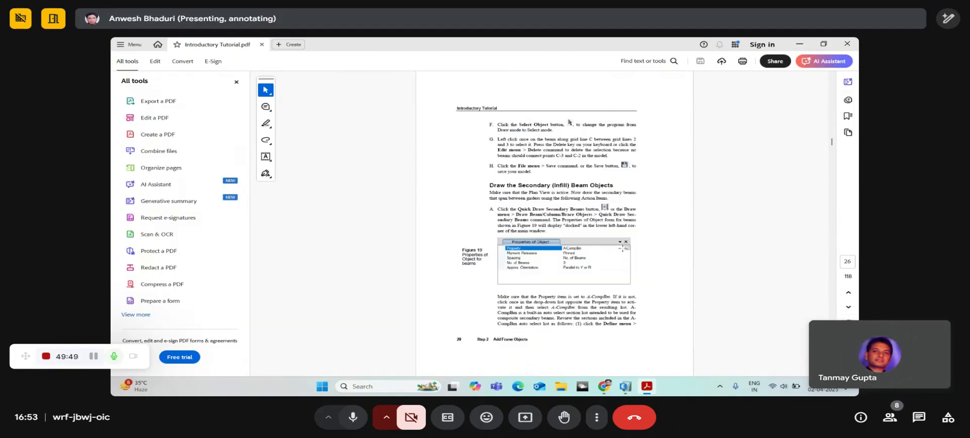
scroll(569, 123, down, 5)
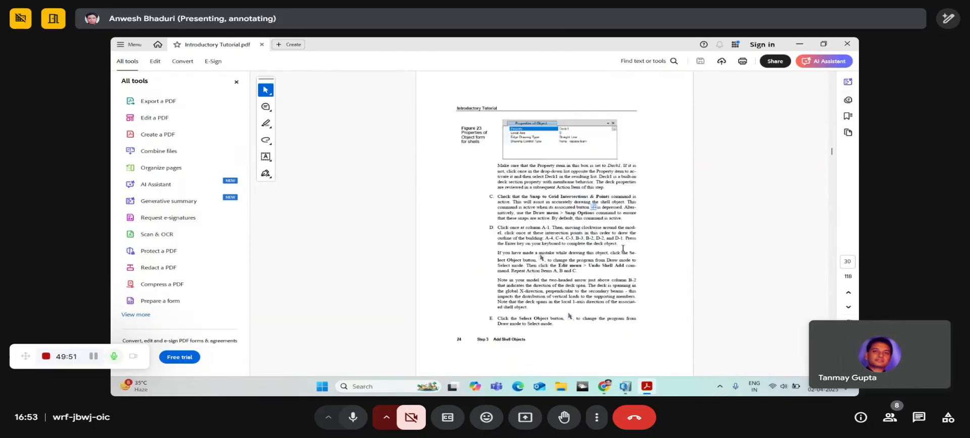
Step: Return to the tutorial's contents pages and review the outlines of the steel and concrete building examples
scroll(623, 247, up, 20)
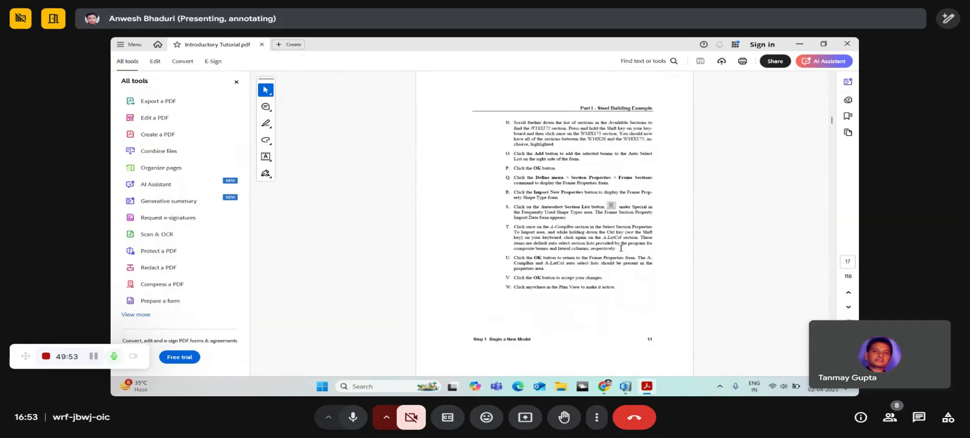
scroll(621, 248, up, 7)
scroll(621, 247, down, 4)
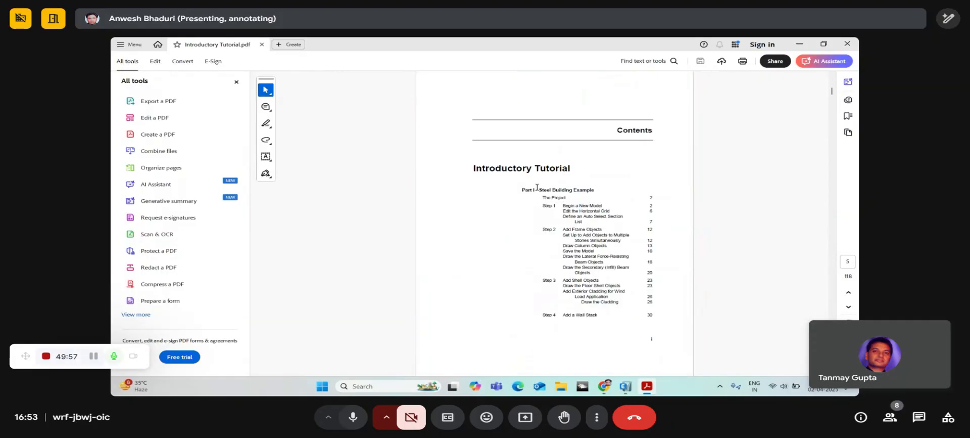
scroll(534, 188, down, 2)
scroll(541, 199, up, 1)
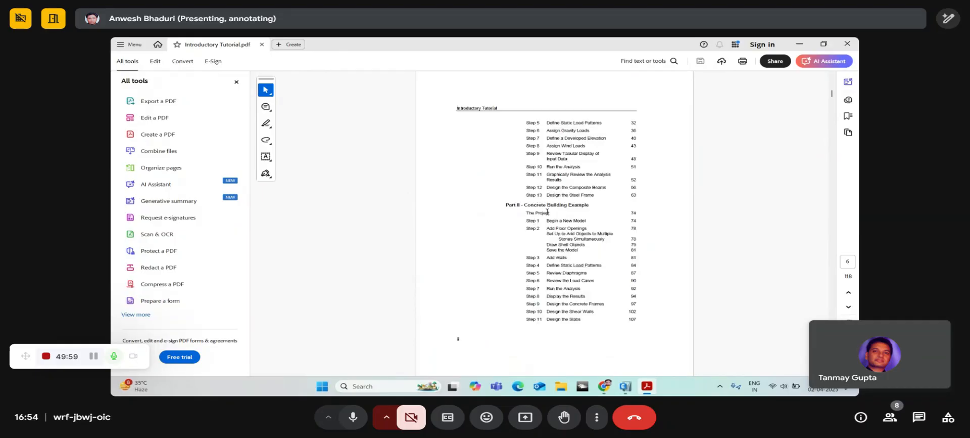
scroll(547, 211, down, 1)
scroll(547, 211, up, 5)
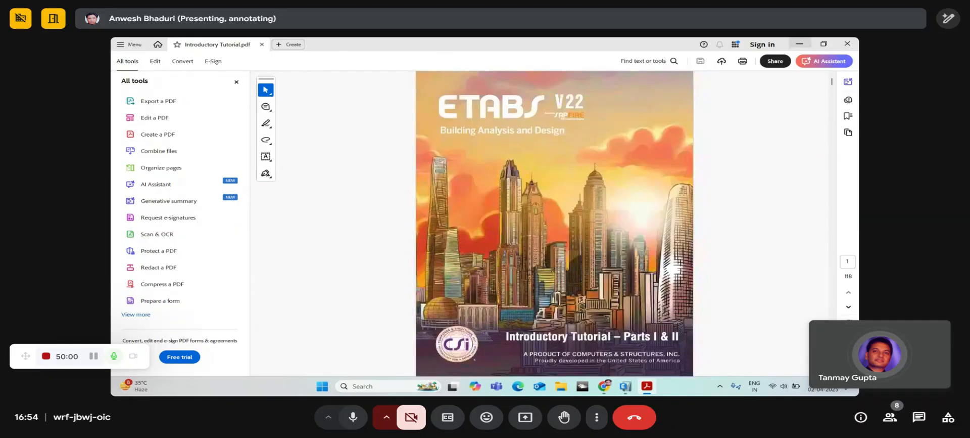
Step: Close the tutorial and open the CSI Analysis Reference Manual from the documentation's manuals
click(847, 44)
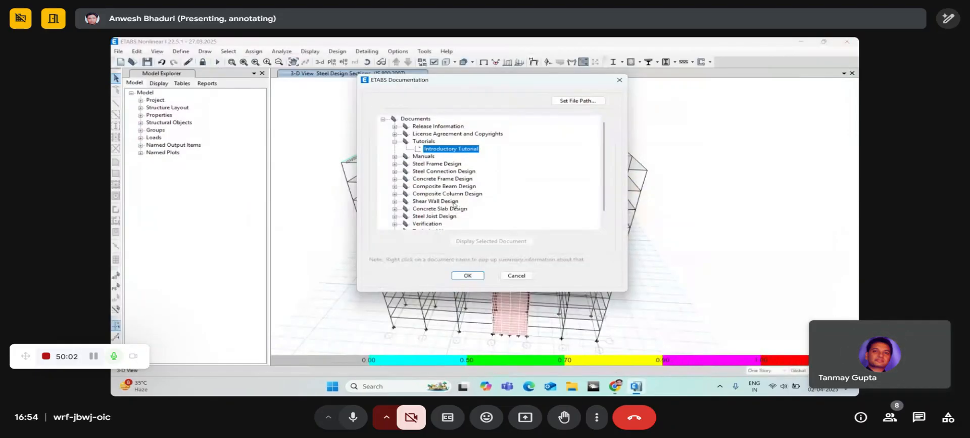
click(395, 156)
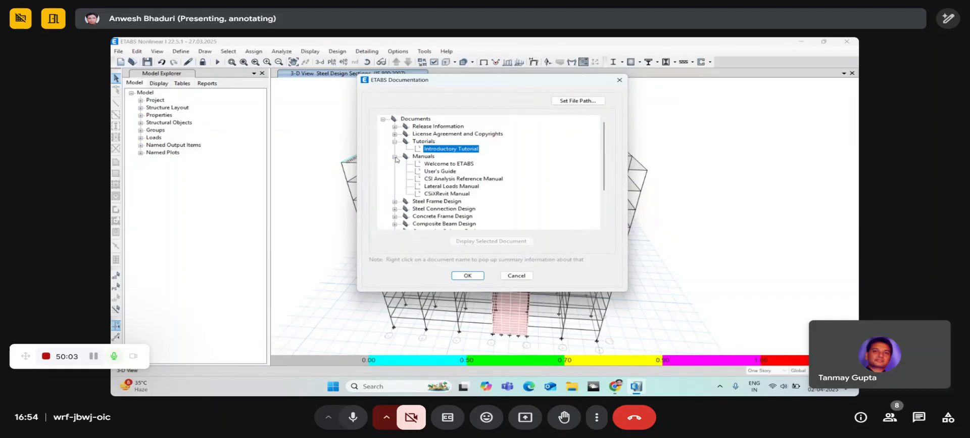
double_click(432, 179)
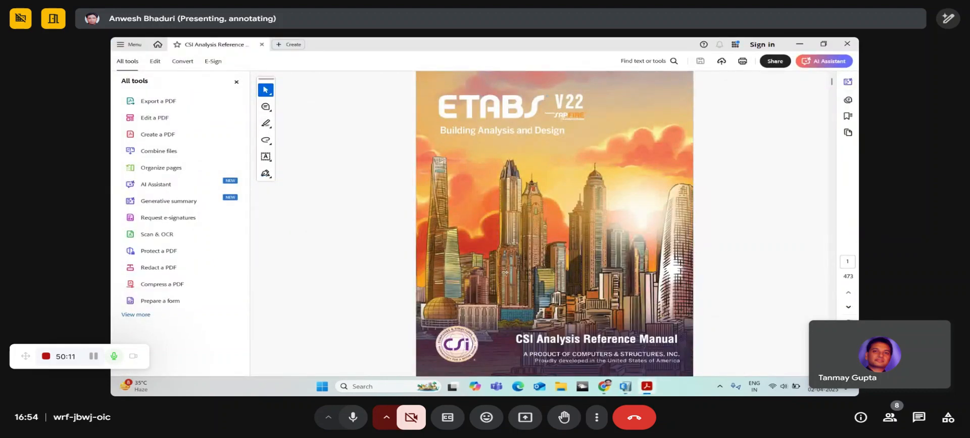
Step: Examine the CSI Analysis Reference Manual's contents from the Introduction through material properties, the frame element, hinge properties and the cable element
scroll(505, 271, down, 4)
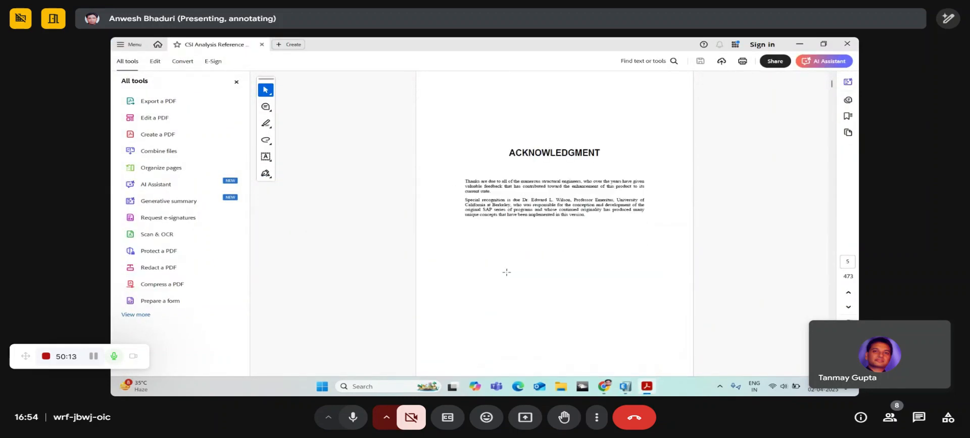
scroll(507, 272, down, 1)
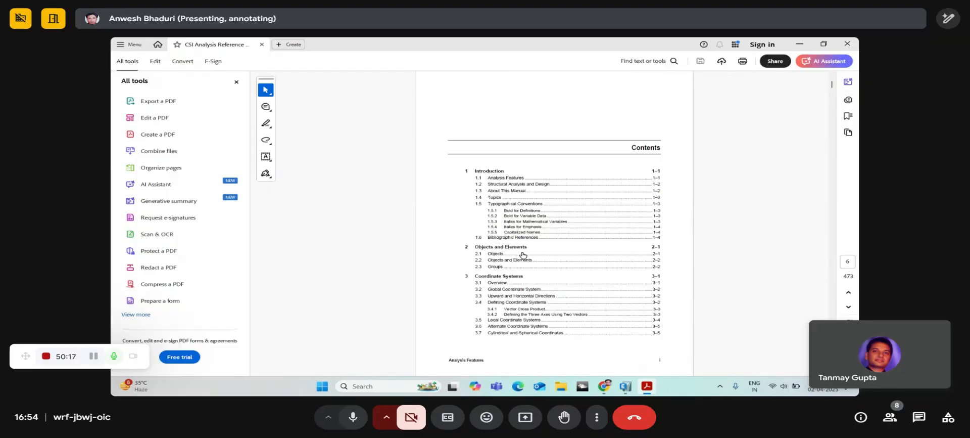
scroll(523, 255, down, 1)
scroll(520, 256, up, 1)
scroll(493, 254, down, 3)
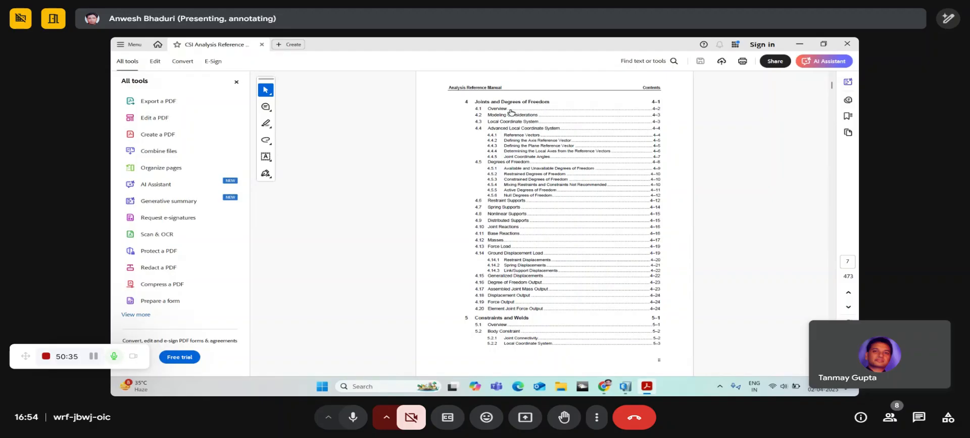
scroll(505, 173, down, 2)
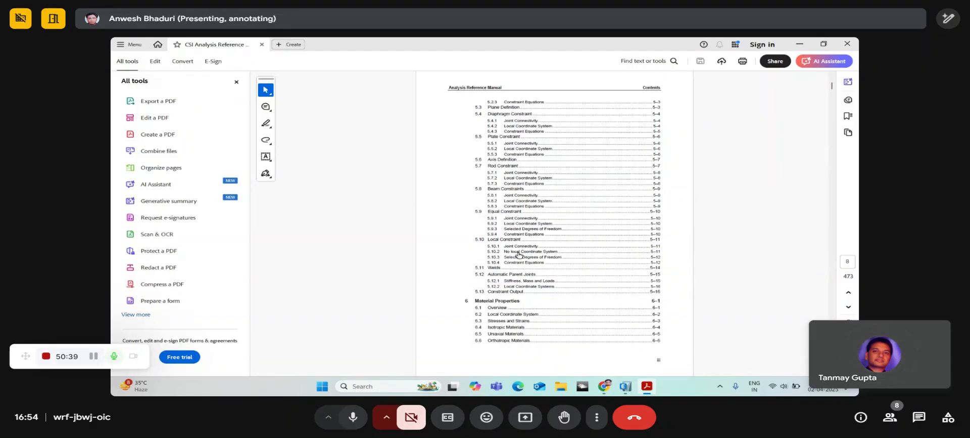
scroll(519, 254, down, 2)
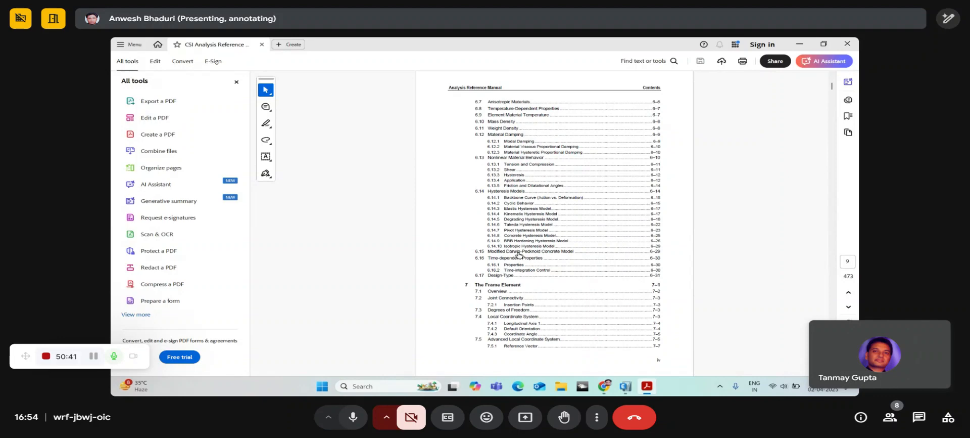
scroll(519, 254, down, 2)
scroll(519, 254, down, 2)
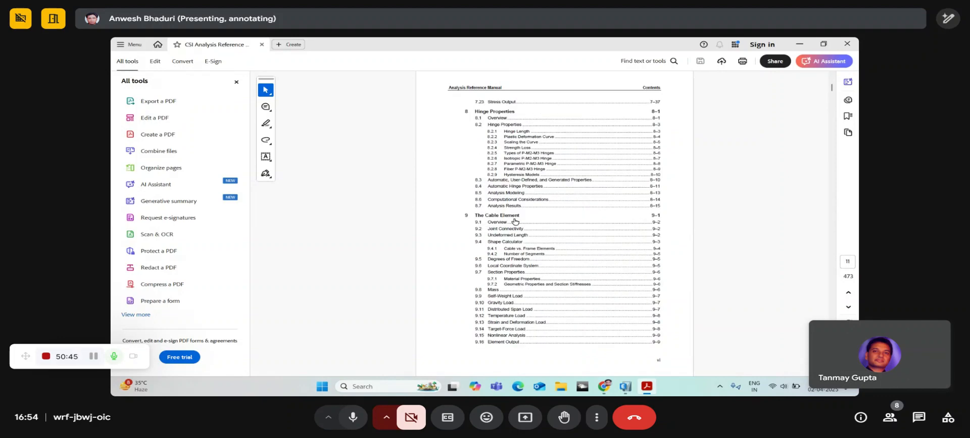
Step: Review the contents entries for the shell, plane, Asolid, solid and link/support elements and the tendon object
scroll(516, 223, down, 2)
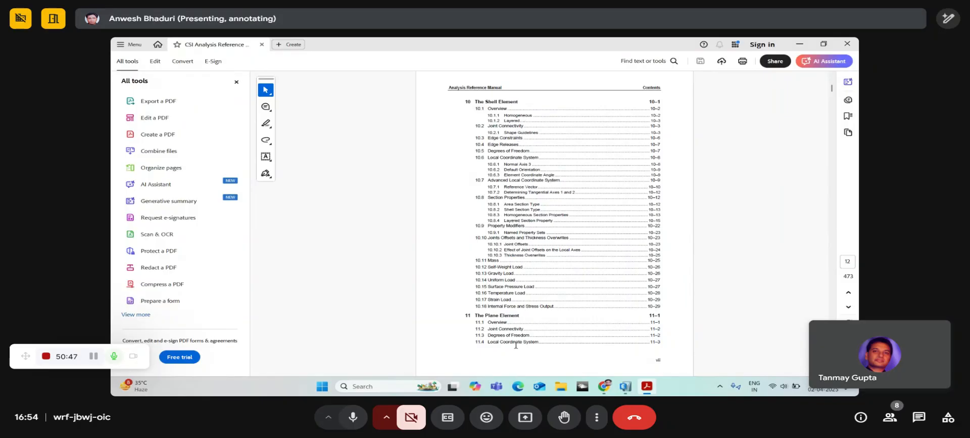
scroll(527, 277, down, 2)
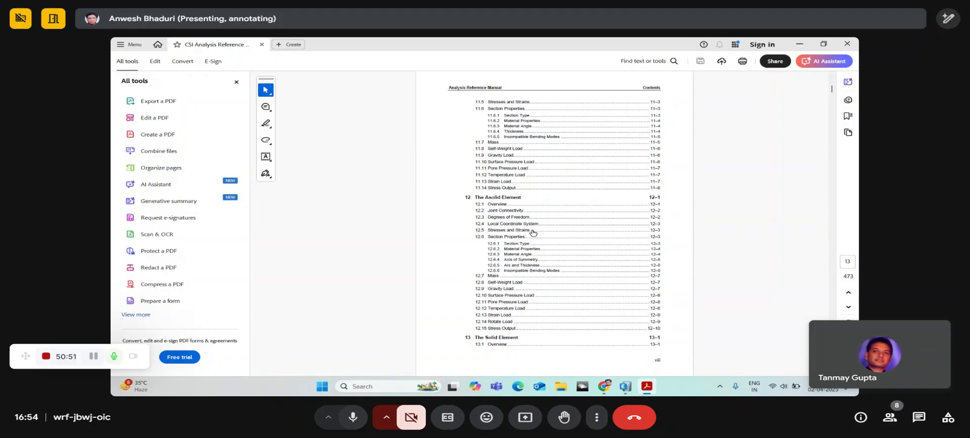
scroll(533, 232, down, 2)
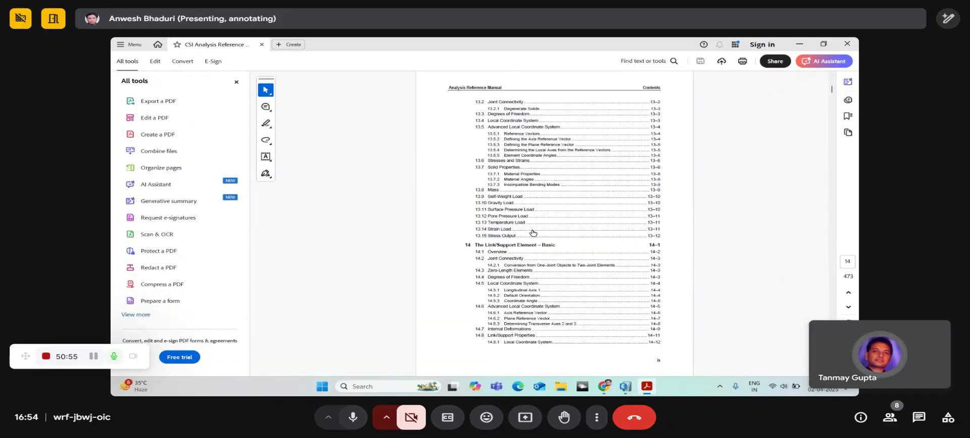
scroll(533, 232, up, 2)
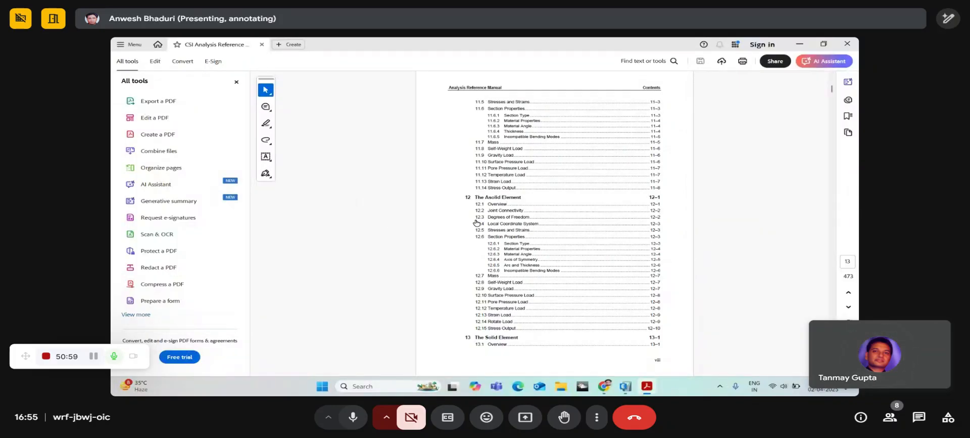
scroll(476, 222, down, 2)
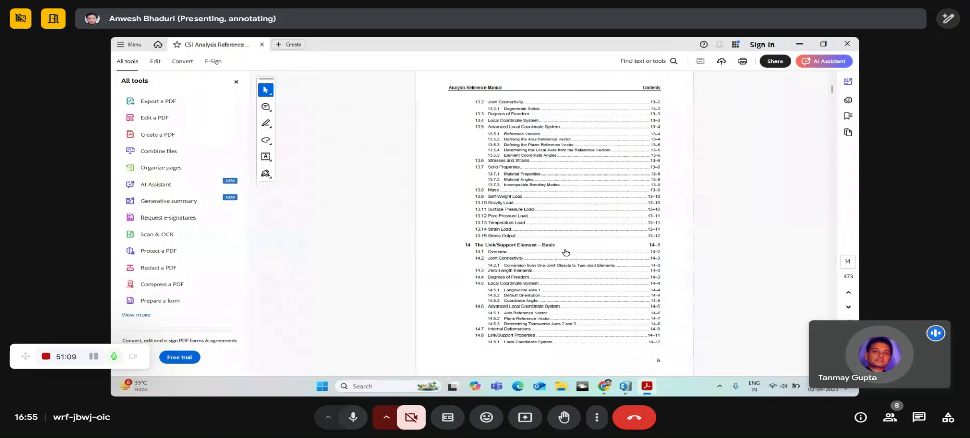
scroll(566, 253, down, 3)
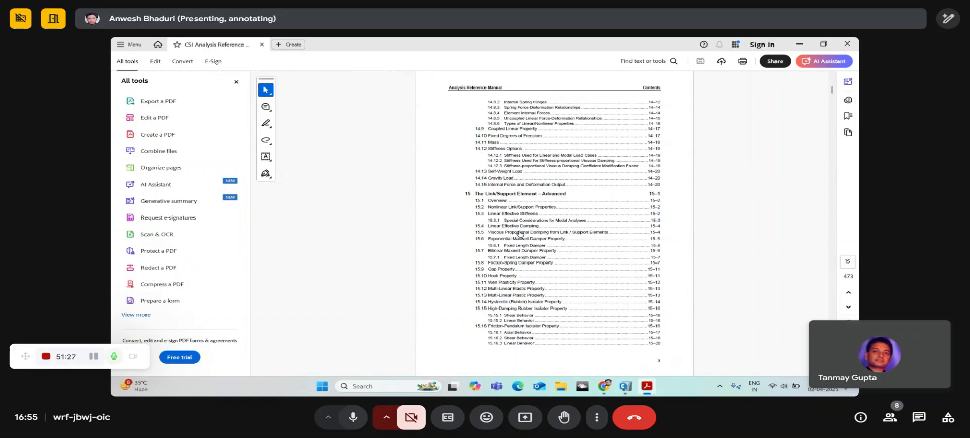
scroll(521, 233, down, 3)
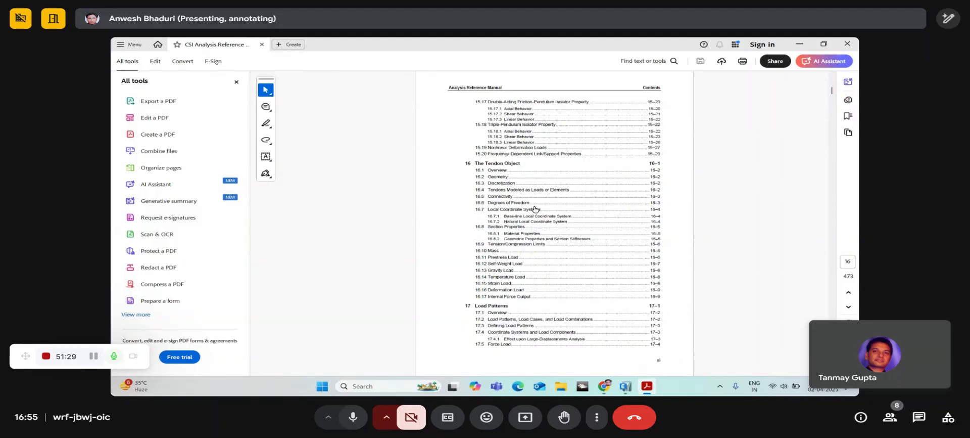
Step: Review the contents entries on load patterns, load cases, modal, response-spectrum and linear time-history analysis, and geometric nonlinearity
scroll(495, 289, down, 3)
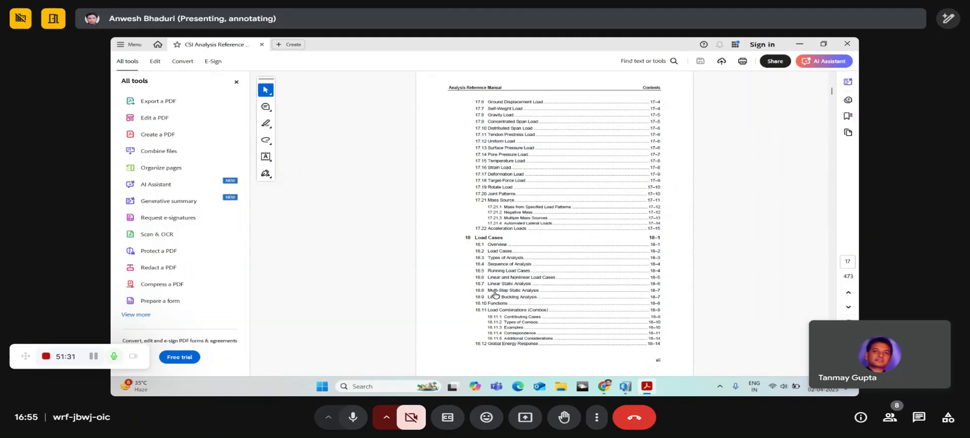
scroll(504, 221, up, 3)
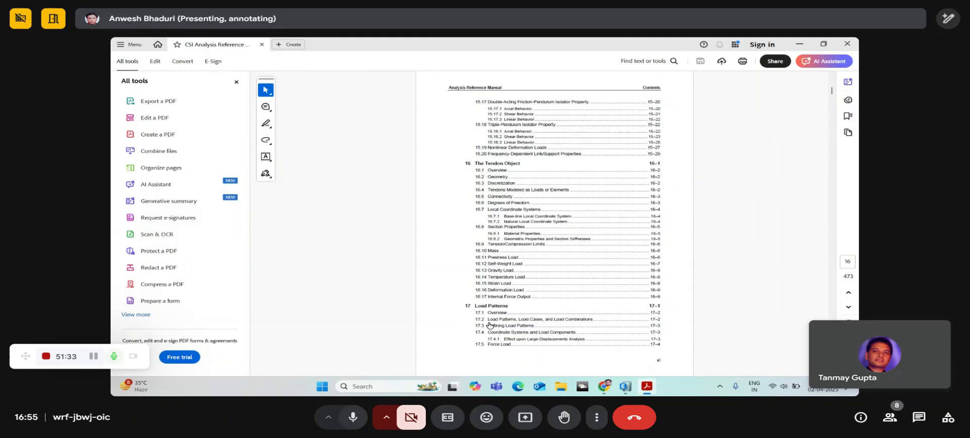
scroll(490, 326, down, 3)
scroll(503, 276, down, 3)
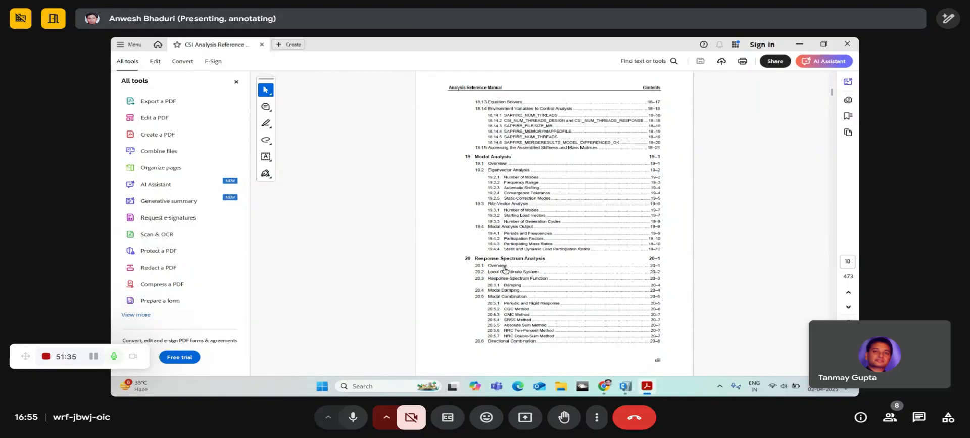
scroll(473, 225, down, 3)
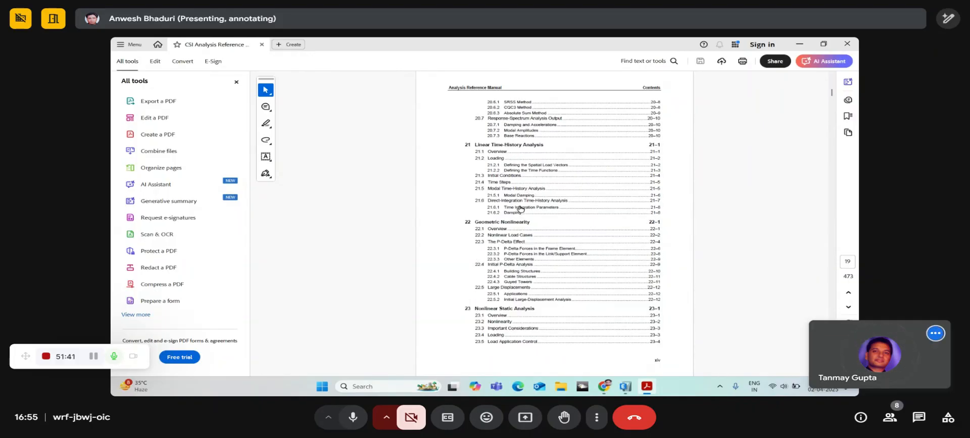
scroll(521, 209, up, 3)
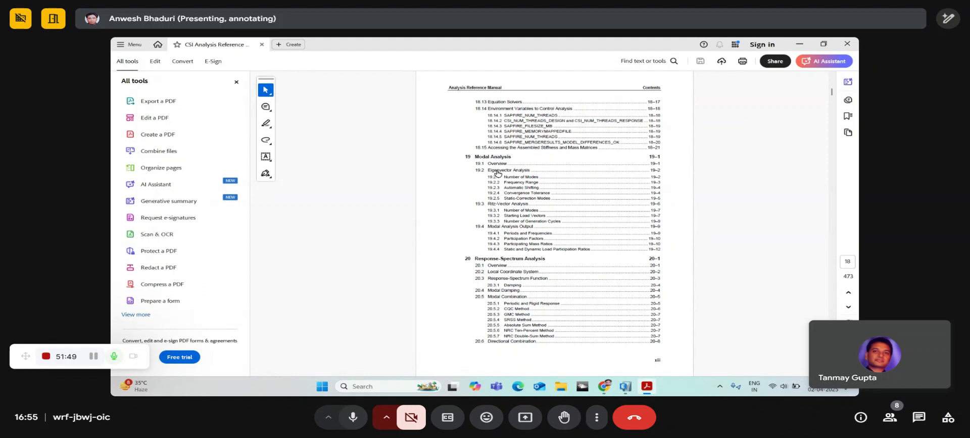
scroll(499, 171, down, 3)
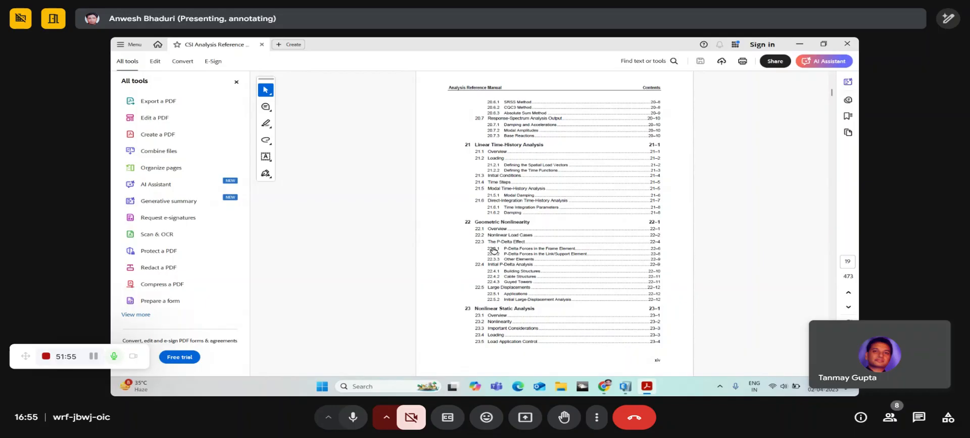
Step: Skim the remaining contents and the Objects and Elements chapter, then return to the early contents pages
scroll(493, 249, down, 18)
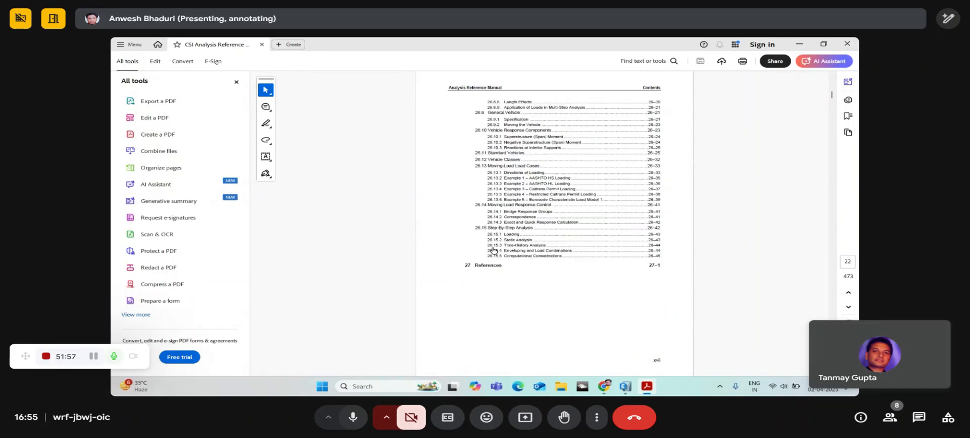
scroll(493, 246, down, 12)
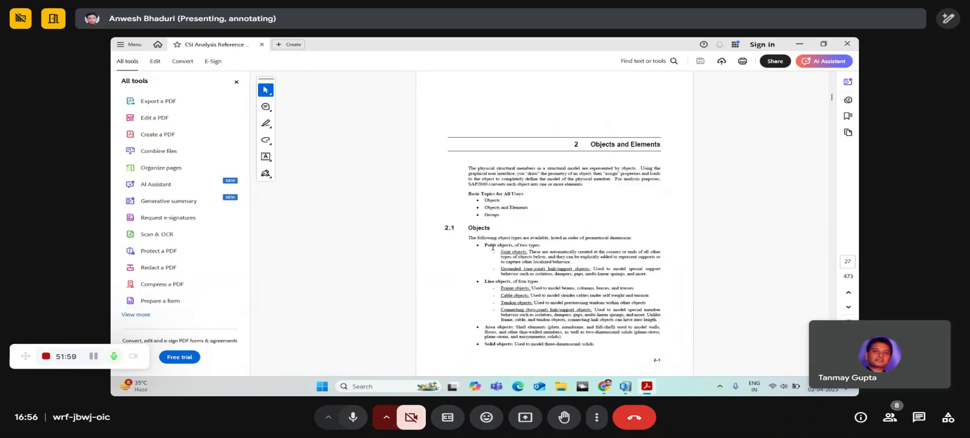
scroll(493, 246, up, 18)
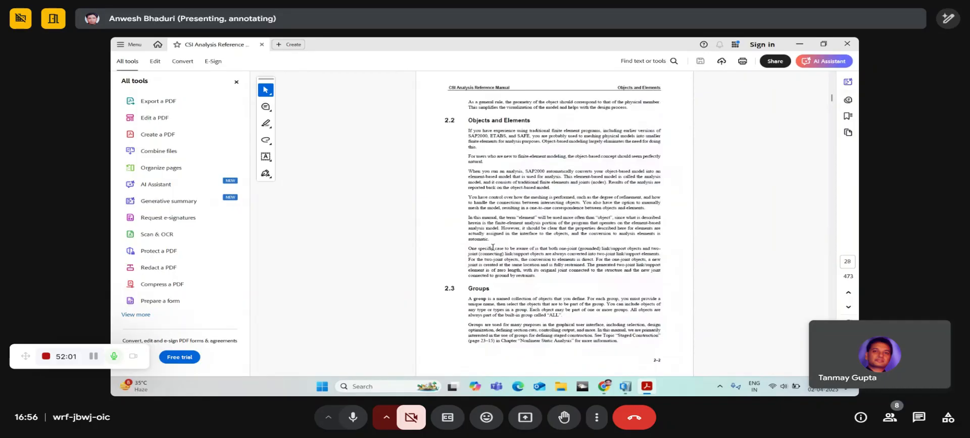
scroll(492, 247, up, 20)
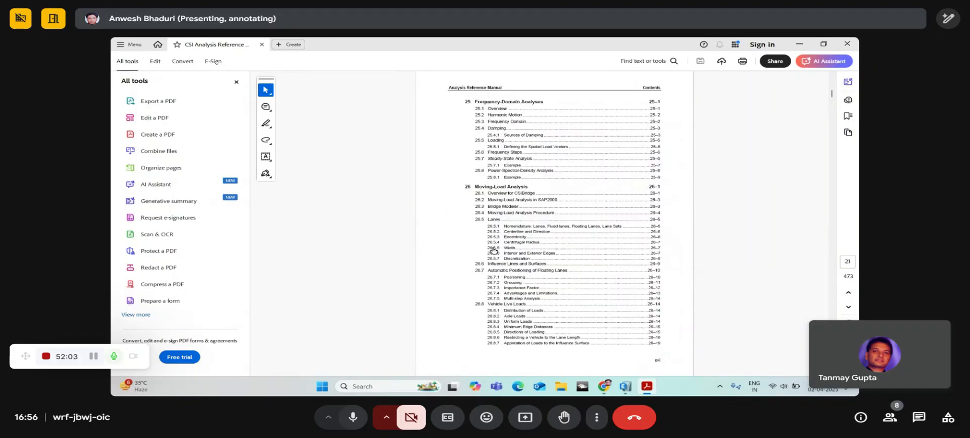
scroll(492, 249, up, 20)
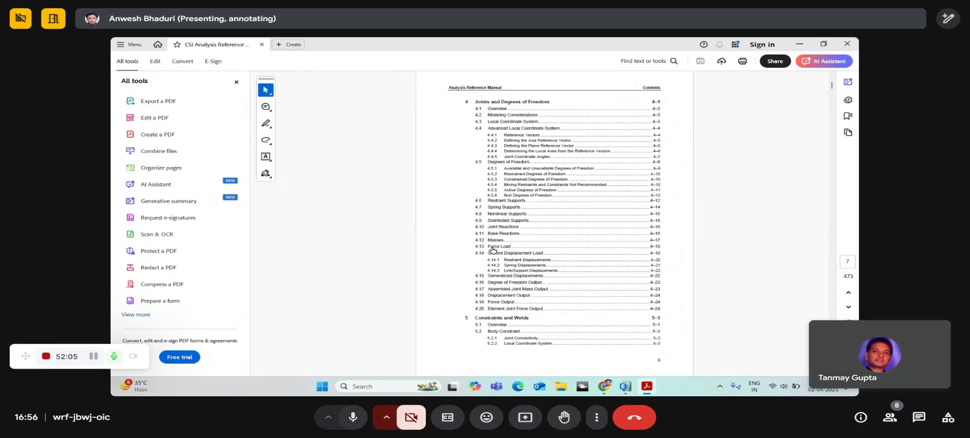
Step: Close the CSI Analysis Reference Manual and open the Lateral Loads Manual from the documentation's manuals
click(846, 43)
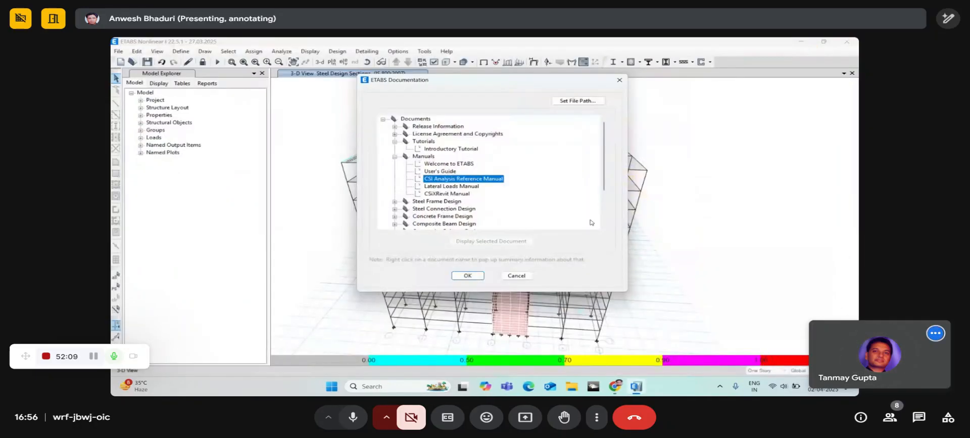
click(440, 186)
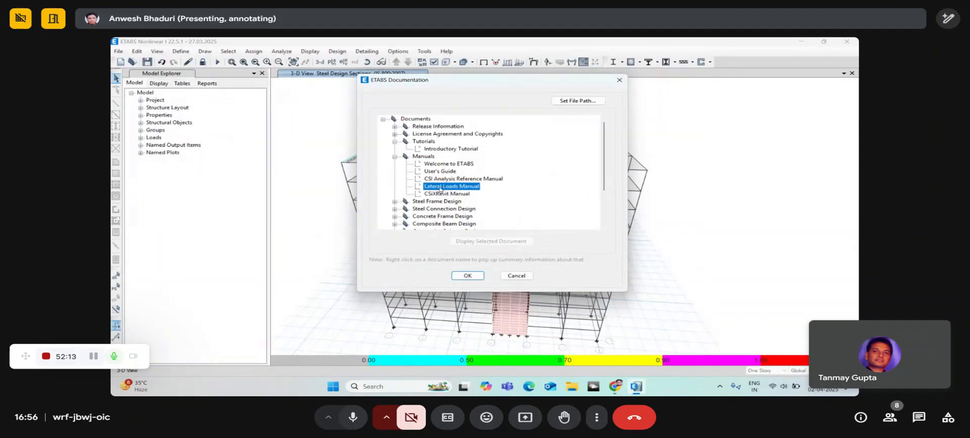
double_click(440, 186)
Step: Examine the Lateral Loads Manual's contents on seismic and wind loads, then skim the Automatic Seismic Loads chapter to the 1997 UBC section
scroll(440, 188, down, 5)
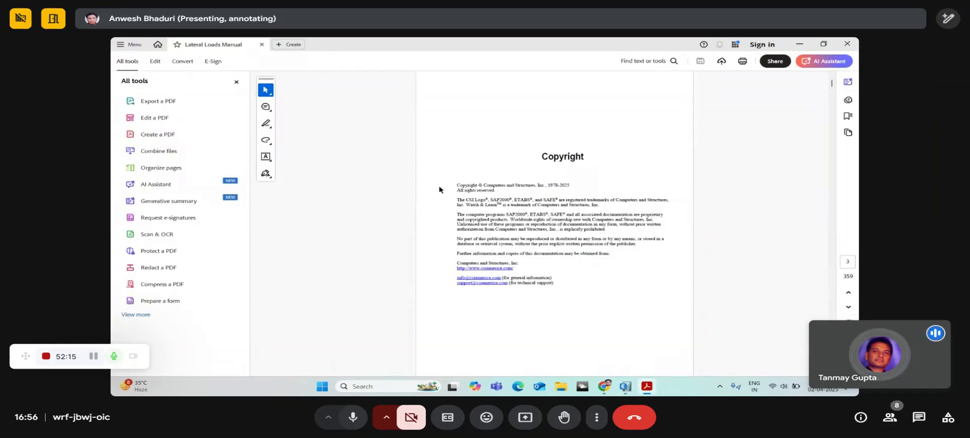
scroll(439, 189, down, 2)
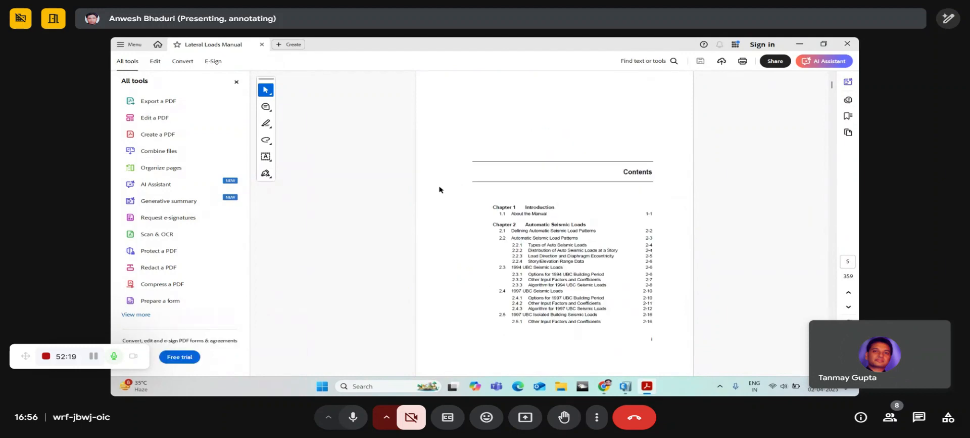
scroll(439, 189, down, 1)
scroll(439, 190, down, 1)
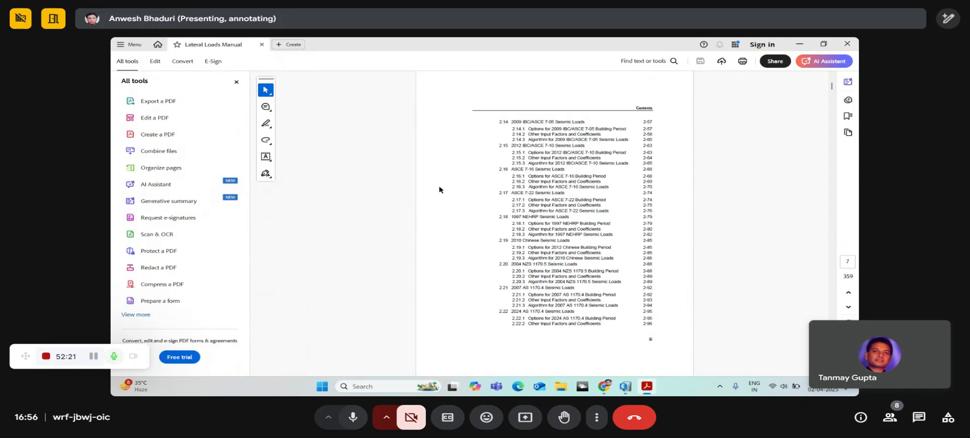
scroll(439, 190, down, 1)
scroll(439, 189, down, 4)
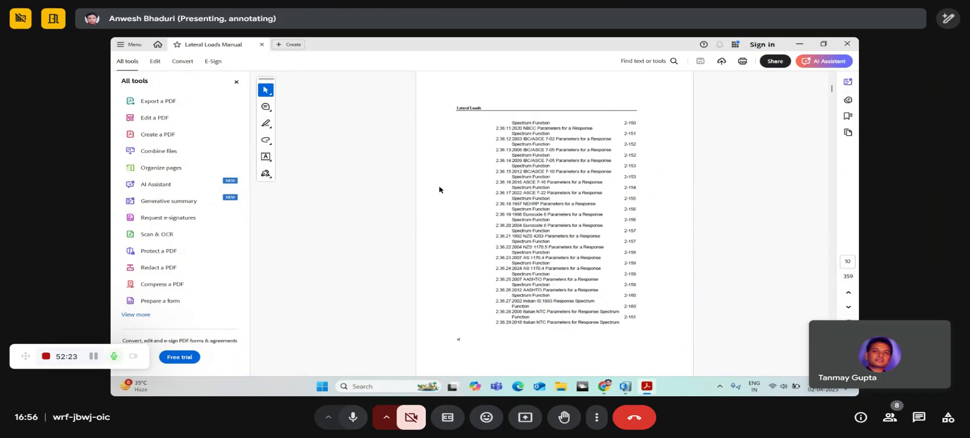
scroll(439, 190, down, 3)
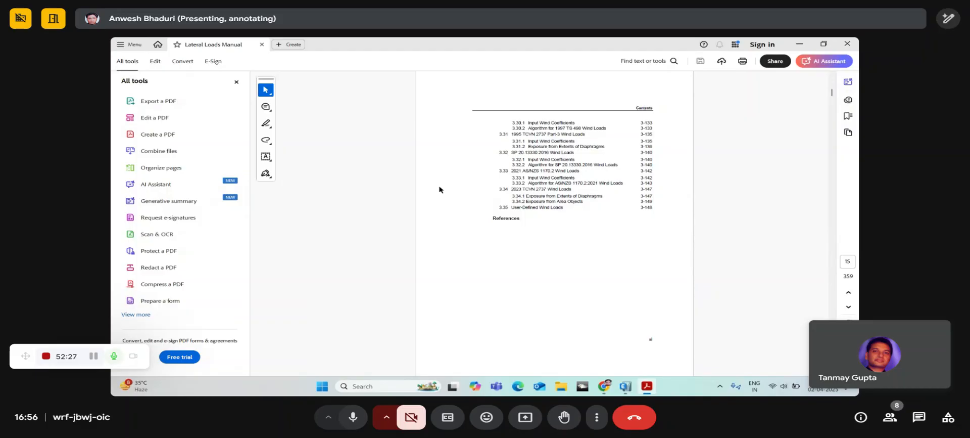
scroll(439, 190, down, 5)
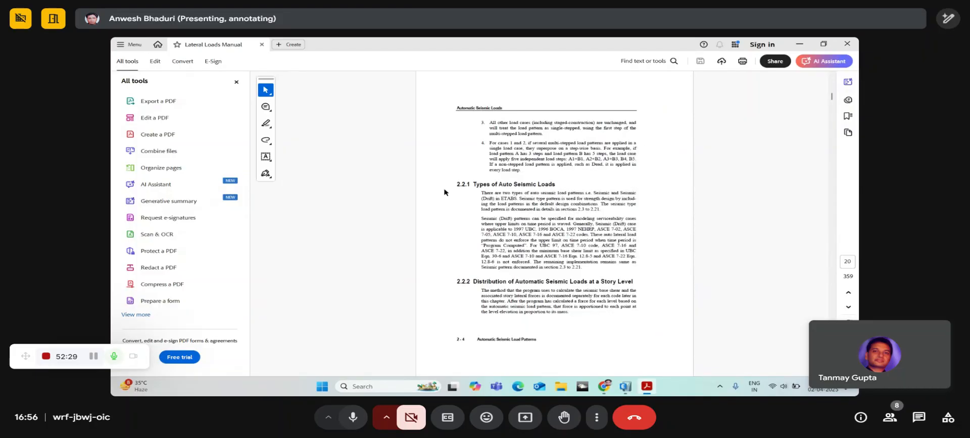
scroll(445, 192, down, 8)
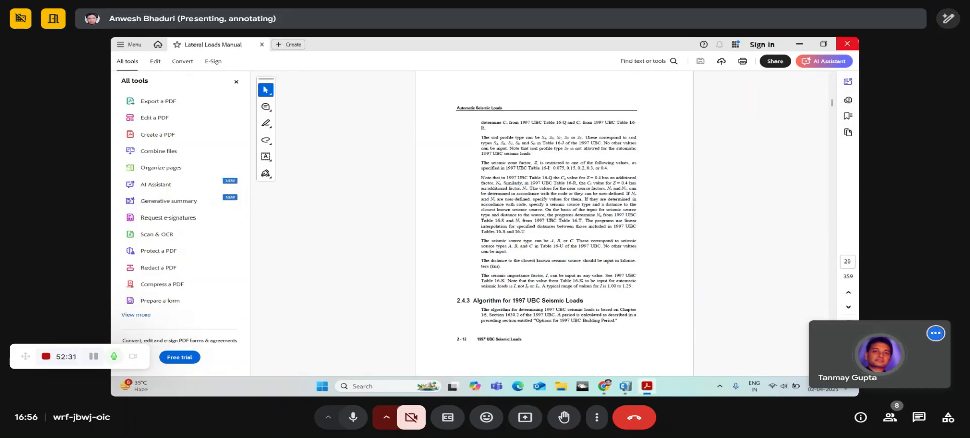
Step: Close the Lateral Loads Manual and expand the Steel Frame Design documents in the documentation list
click(847, 43)
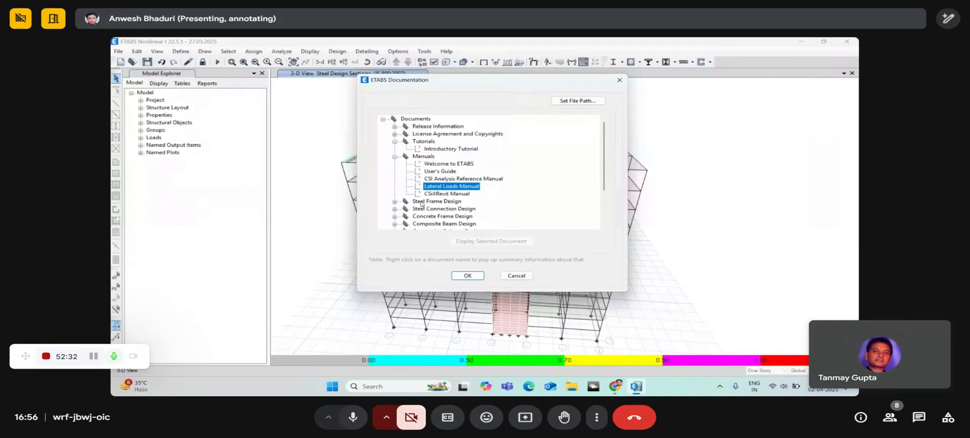
click(394, 202)
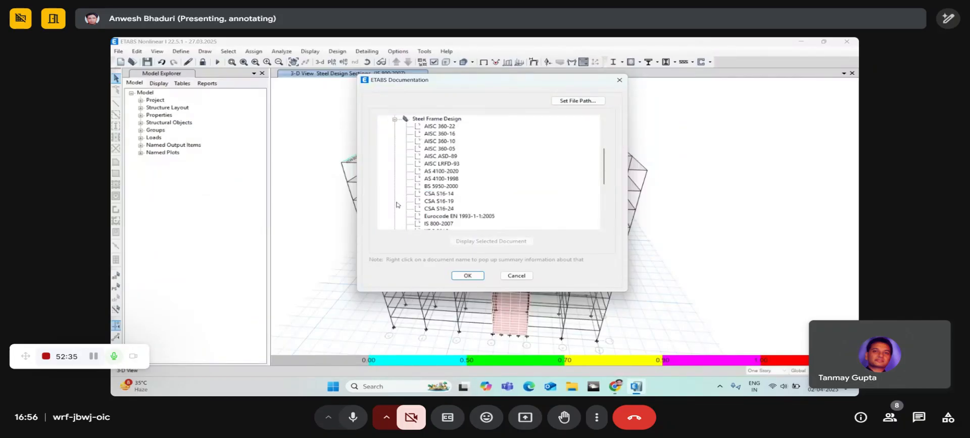
Step: Open the IS 800-2007 manual from the Steel Frame Design documents
scroll(422, 186, down, 1)
scroll(433, 167, up, 1)
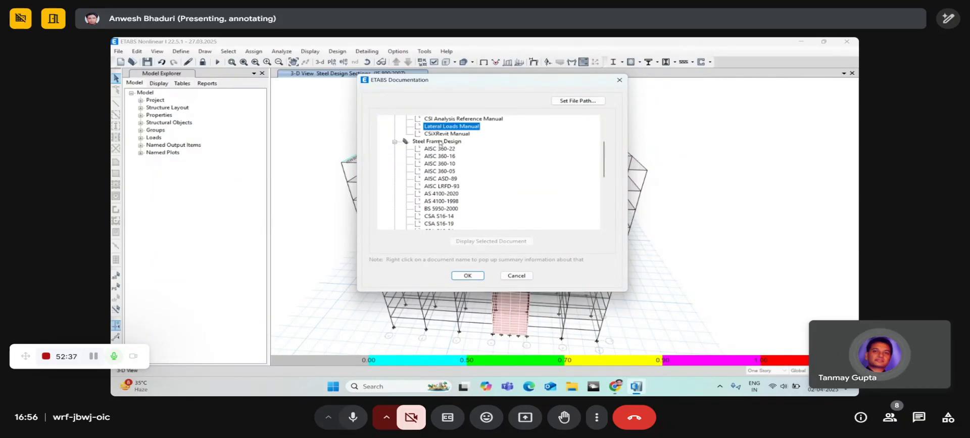
scroll(436, 169, down, 1)
click(438, 201)
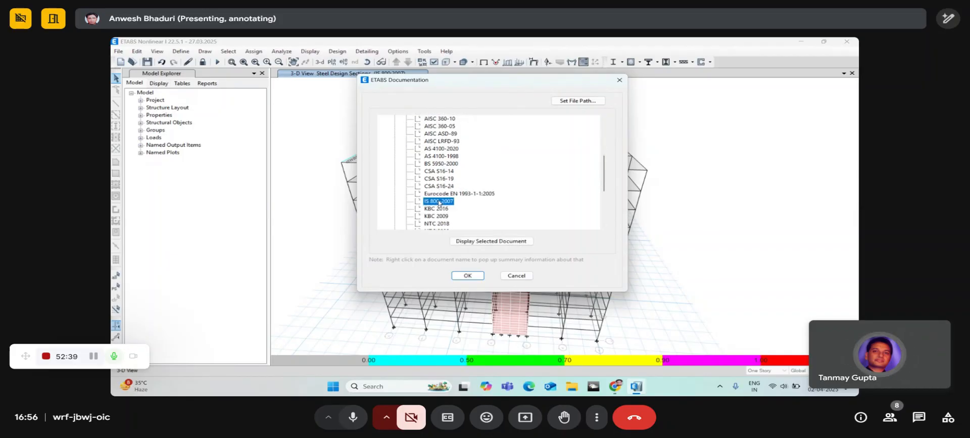
click(465, 240)
Step: Skim the IS 800:2007 Steel Frame Design Manual from its contents to the design load combinations in Chapter 2, then close it
scroll(559, 212, down, 4)
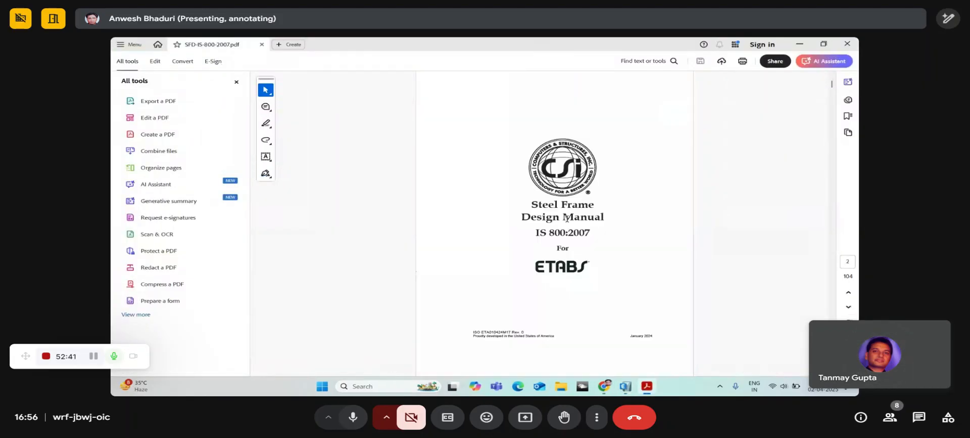
scroll(566, 219, down, 1)
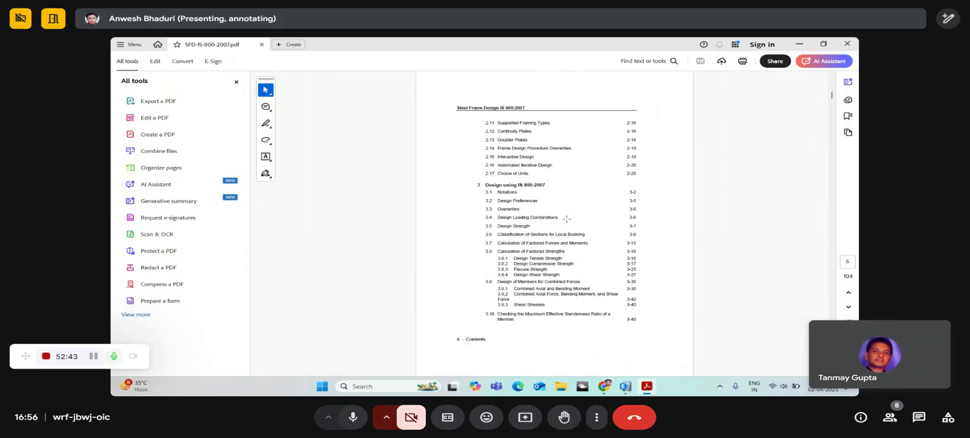
scroll(567, 219, down, 2)
scroll(567, 219, up, 1)
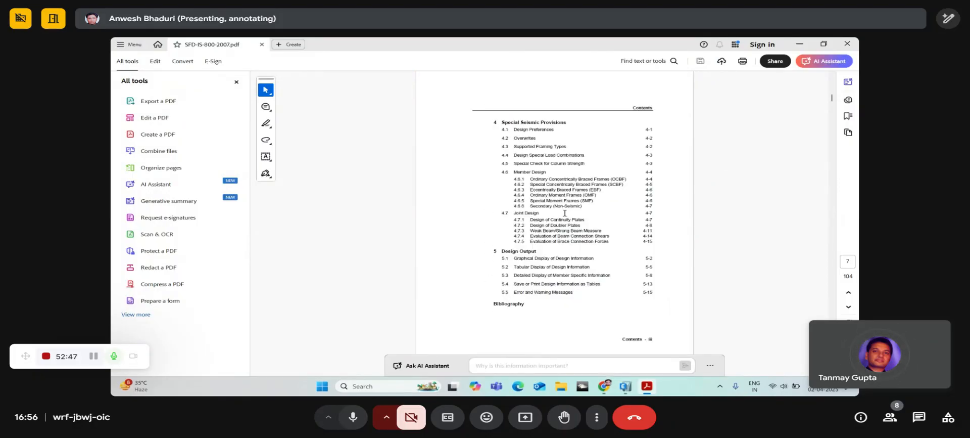
scroll(565, 213, down, 6)
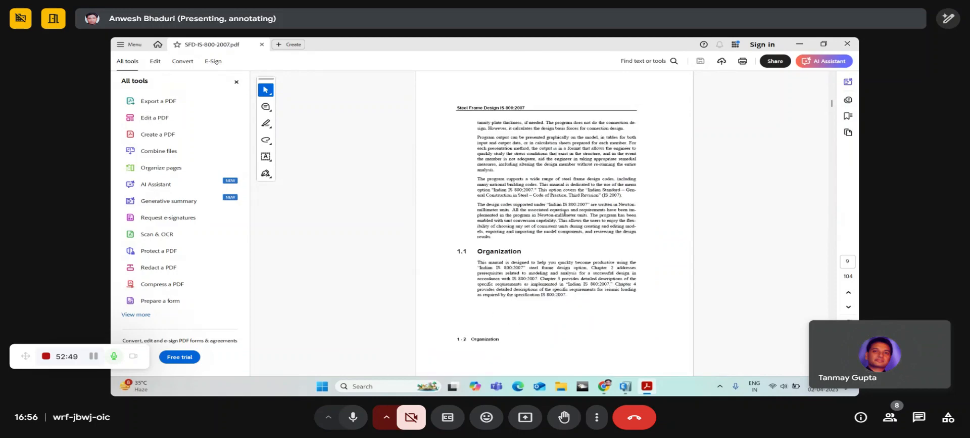
scroll(565, 213, down, 2)
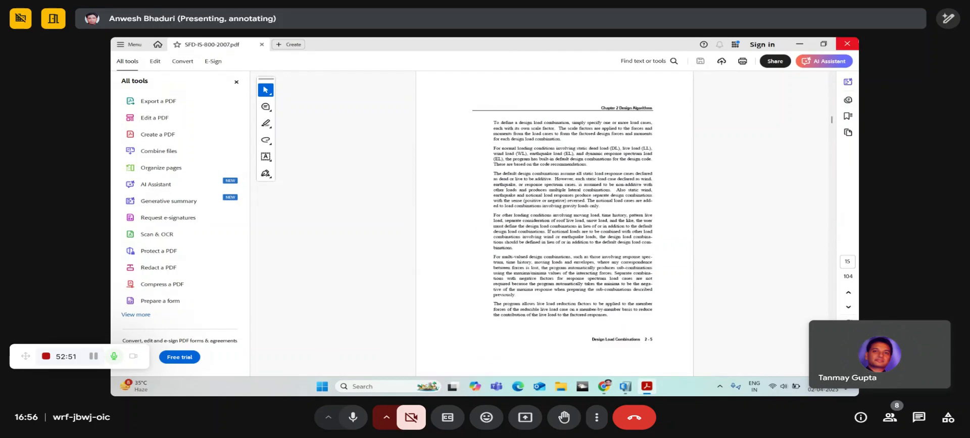
click(847, 43)
Step: Collapse the Manuals, Steel Frame Design and Tutorials groups and close the documentation list
scroll(433, 193, down, 5)
scroll(433, 193, up, 10)
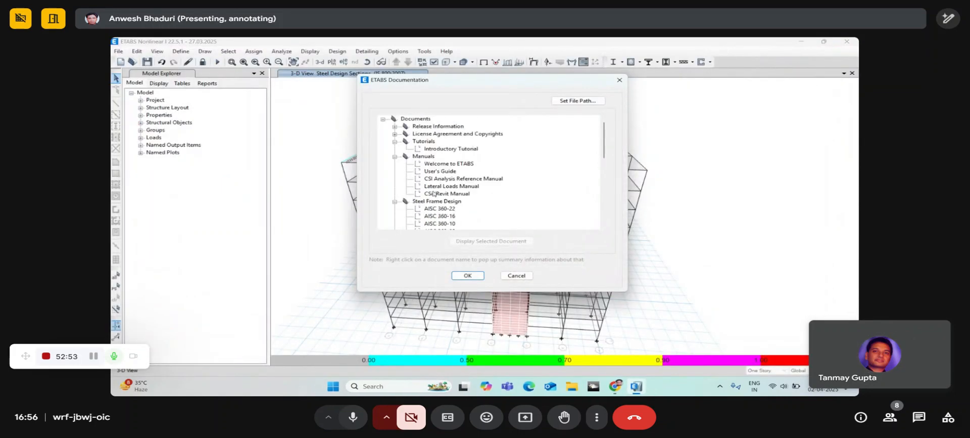
click(395, 156)
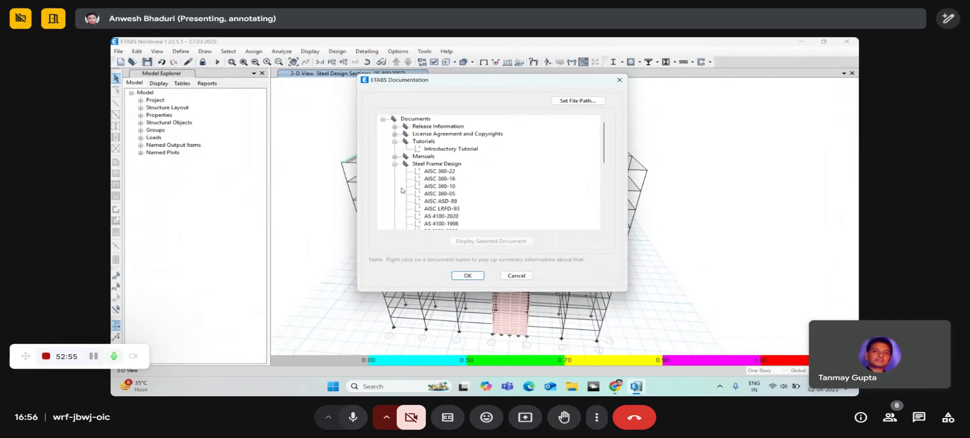
click(394, 164)
click(395, 141)
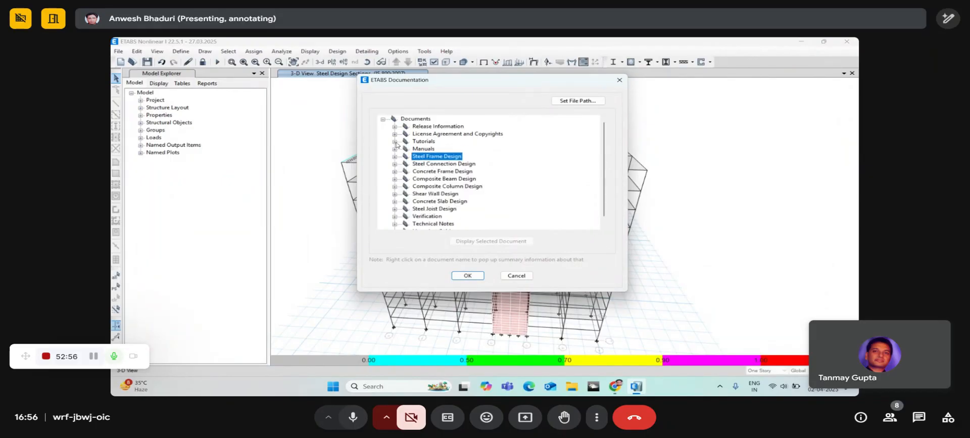
click(468, 275)
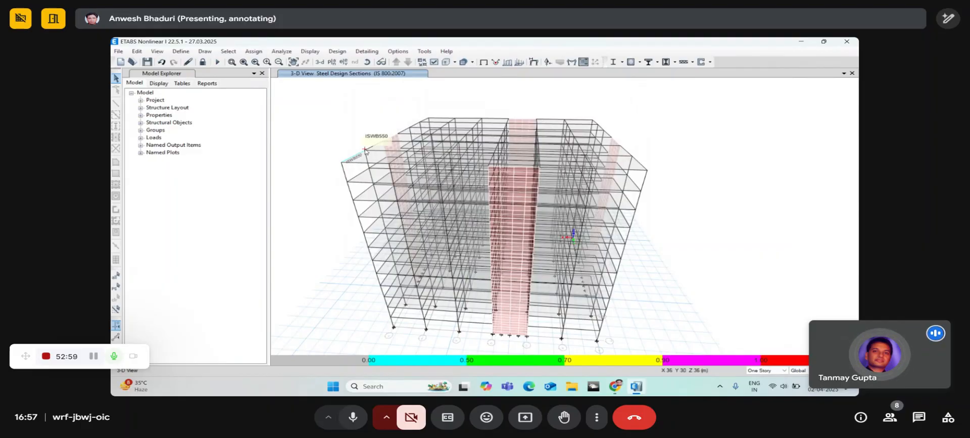
Step: Reopen the program documentation and open ETABS Verification Examples Main from the Verification documents
click(424, 51)
mouse_move(399, 51)
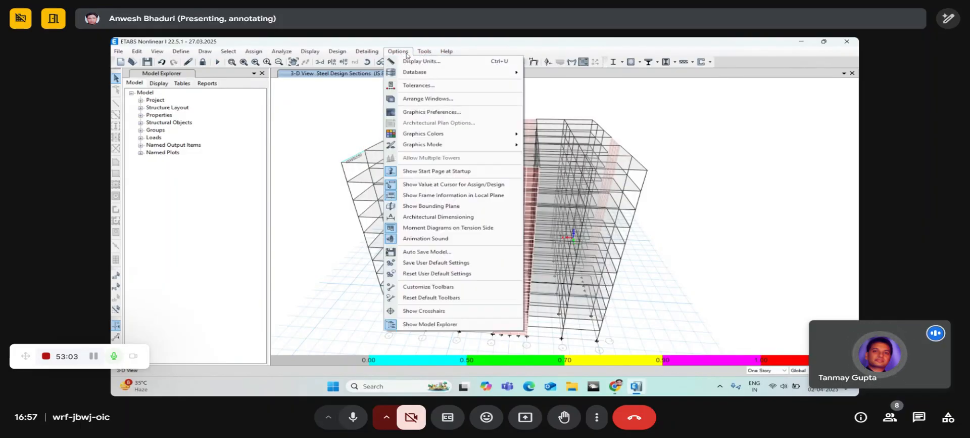
mouse_move(447, 51)
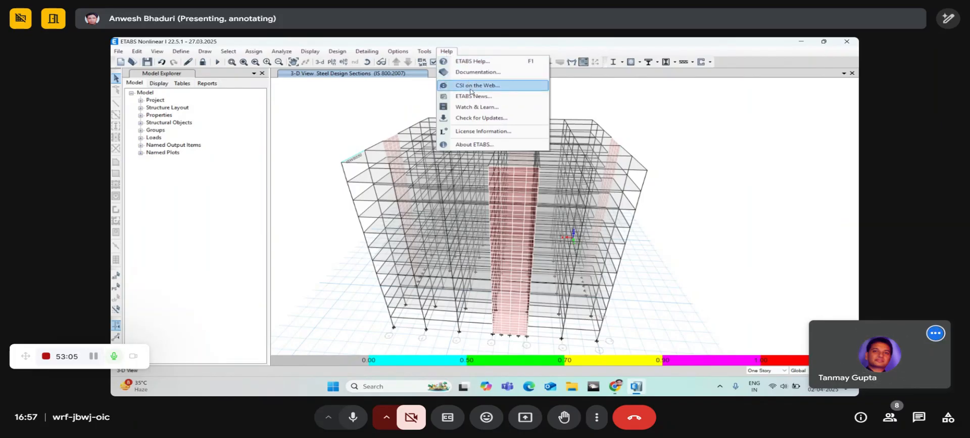
click(470, 71)
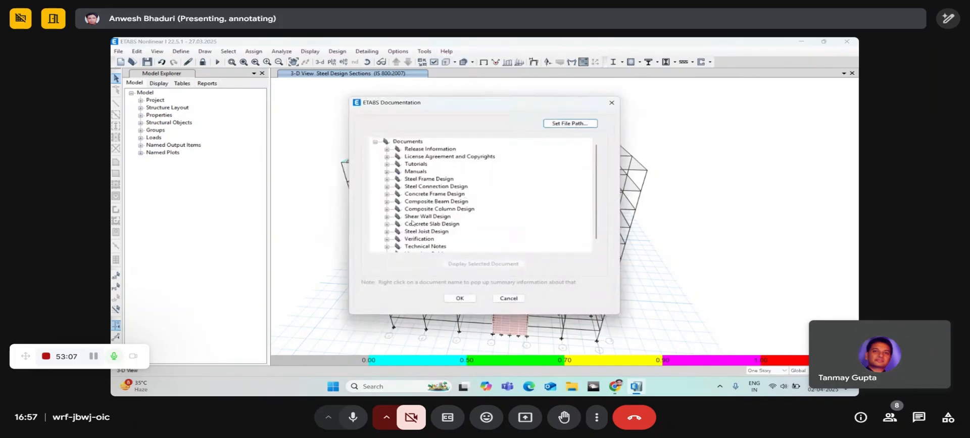
click(387, 179)
scroll(427, 220, down, 6)
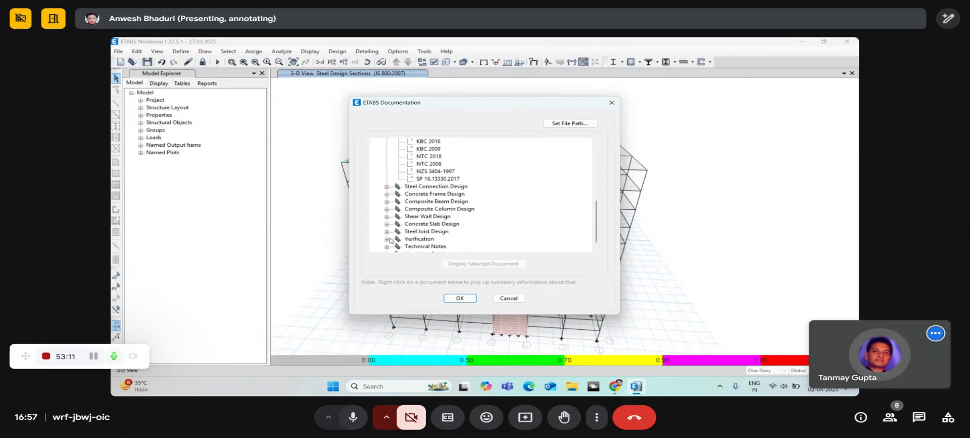
click(387, 239)
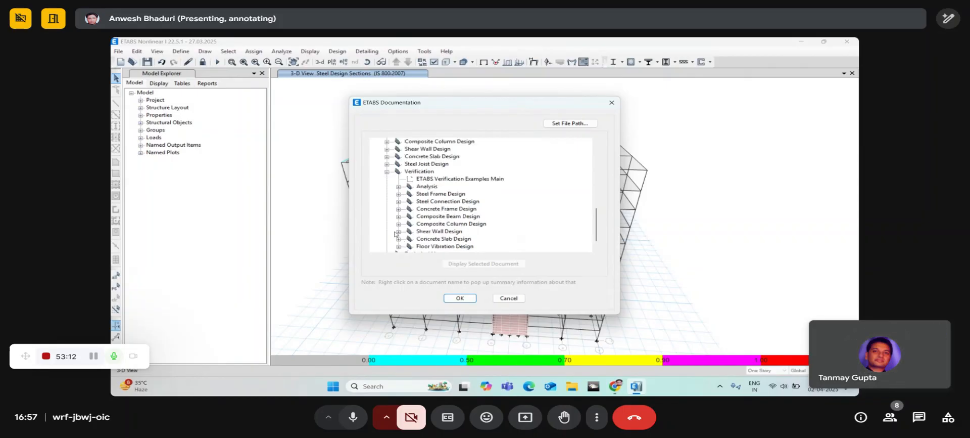
click(422, 179)
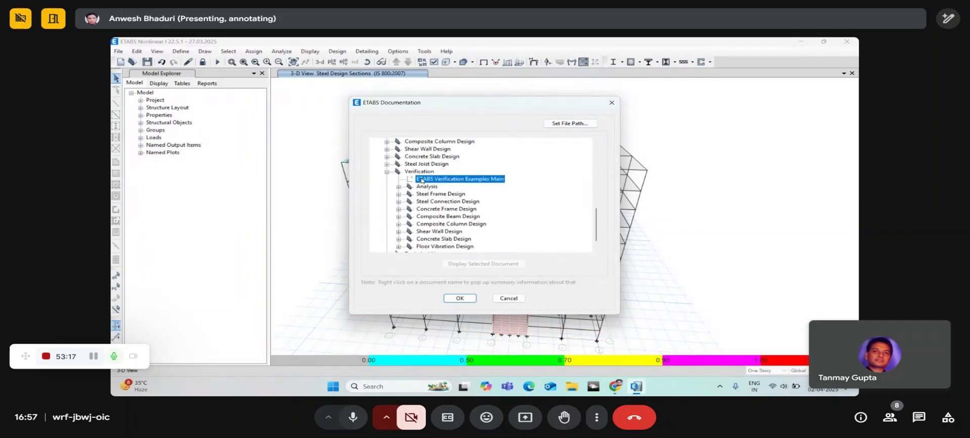
Step: Skim the Software Verification manual's example list, revision log, introduction and references, then close it
scroll(489, 244, down, 15)
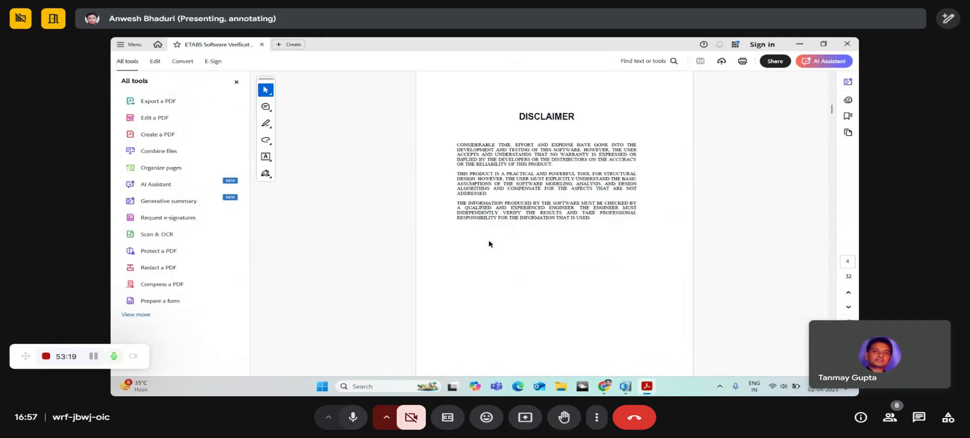
scroll(490, 243, down, 15)
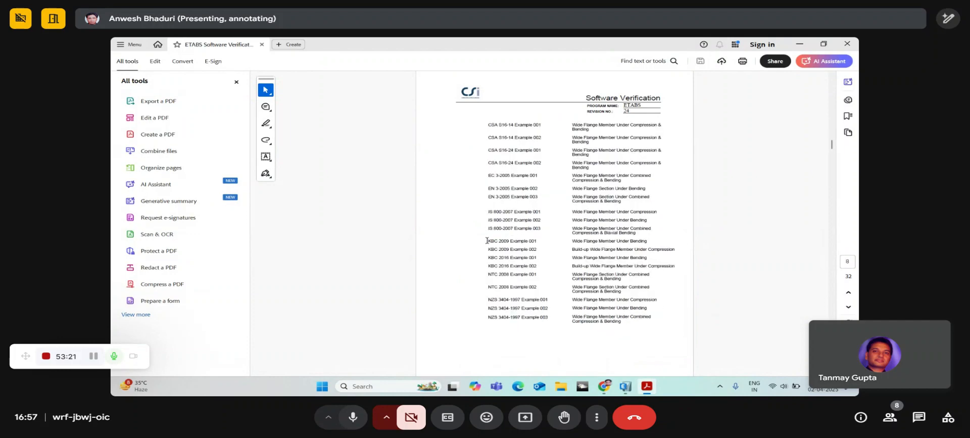
scroll(487, 241, down, 20)
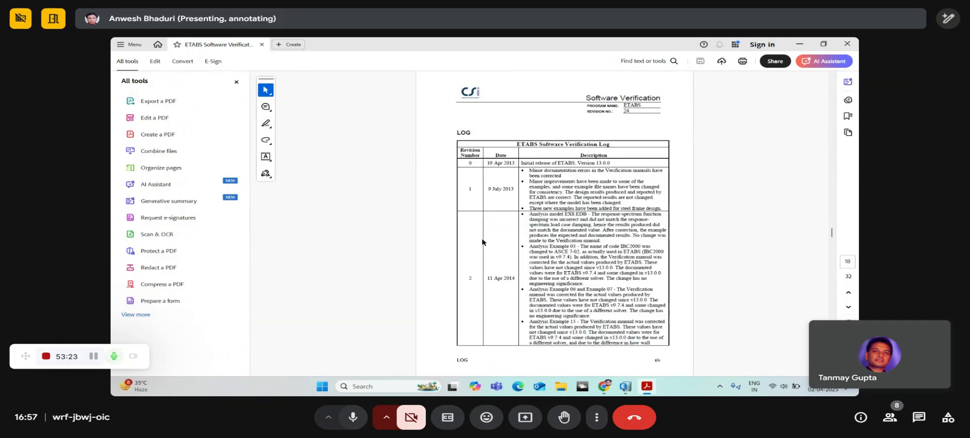
scroll(482, 241, down, 16)
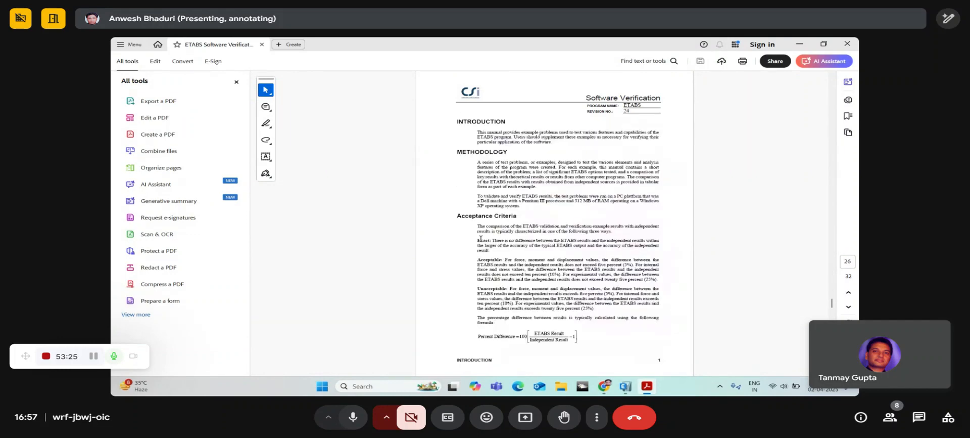
scroll(480, 239, down, 12)
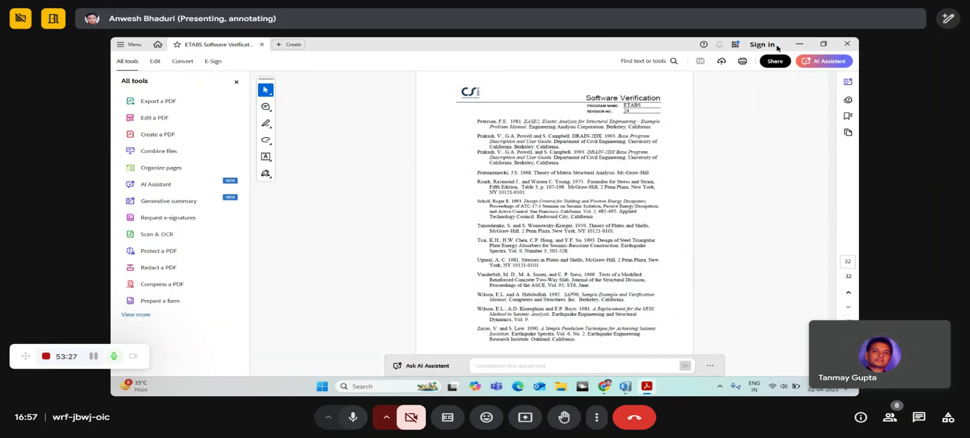
click(847, 43)
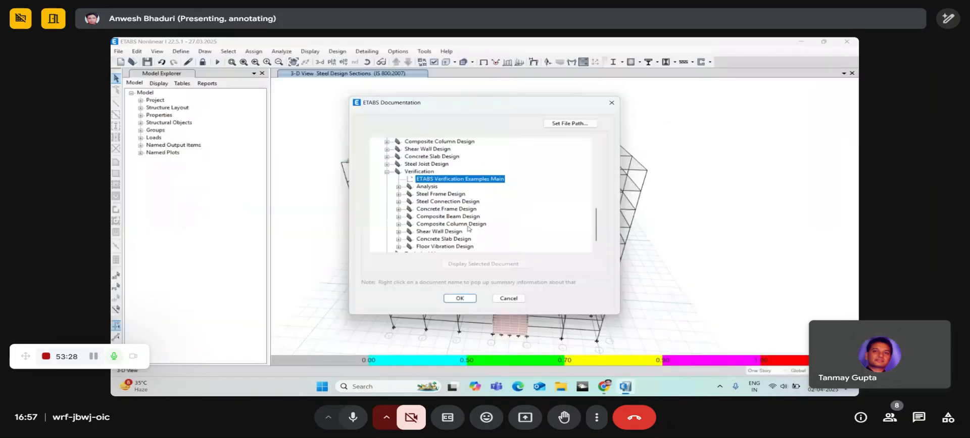
Step: Expand the Analysis verification examples, review Example 1 - Static Gravity Load Analysis through its results comparison and conclusion, and close it
click(399, 186)
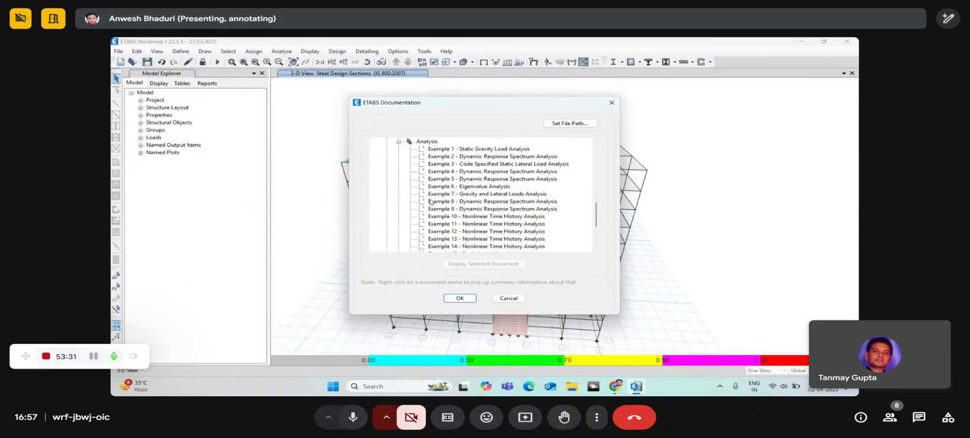
scroll(463, 183, down, 1)
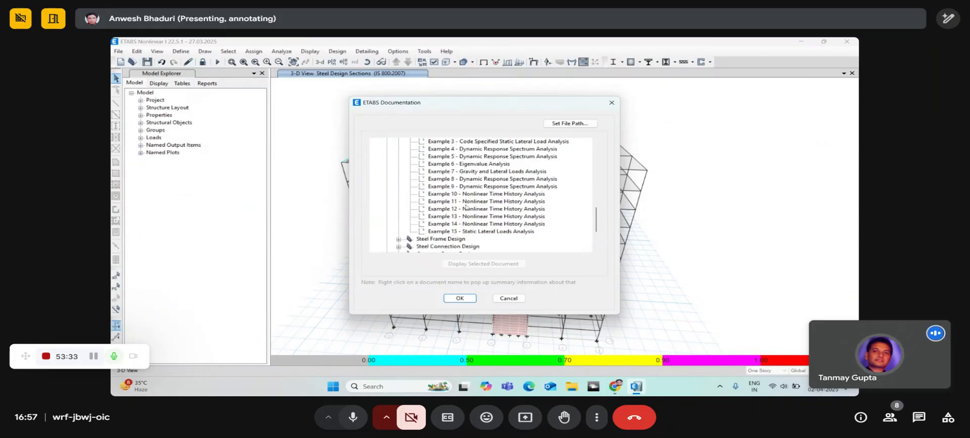
scroll(464, 231, up, 1)
double_click(461, 149)
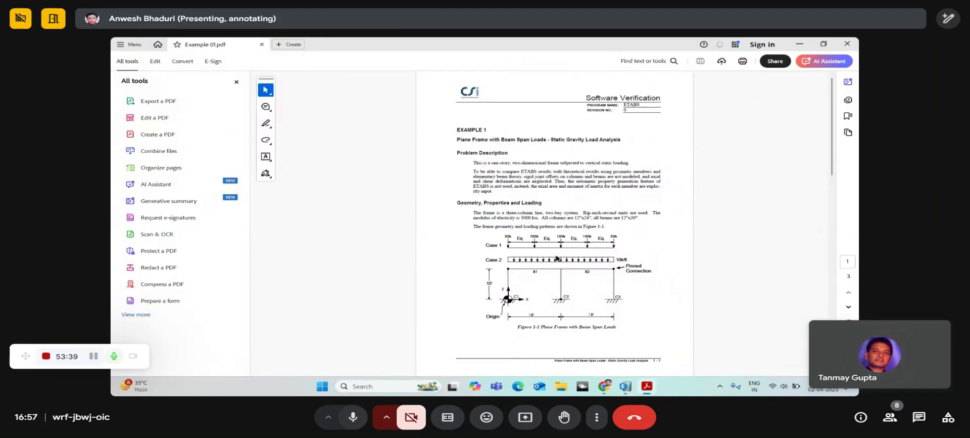
scroll(556, 258, down, 5)
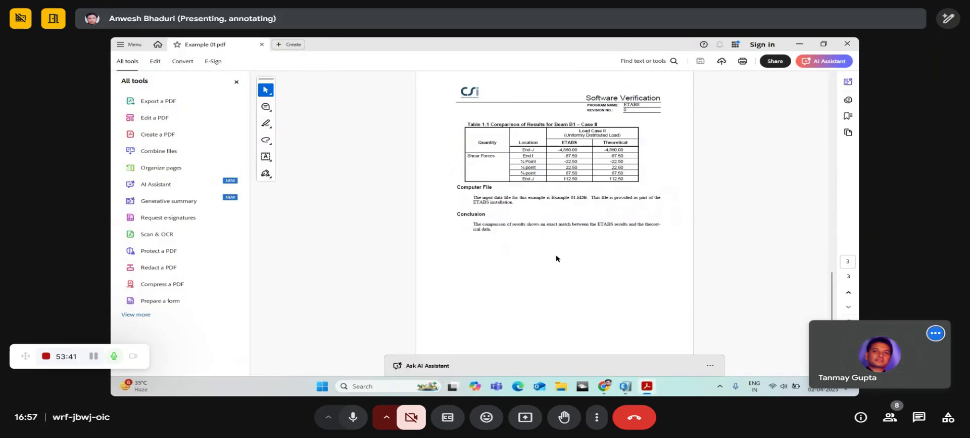
scroll(557, 258, up, 5)
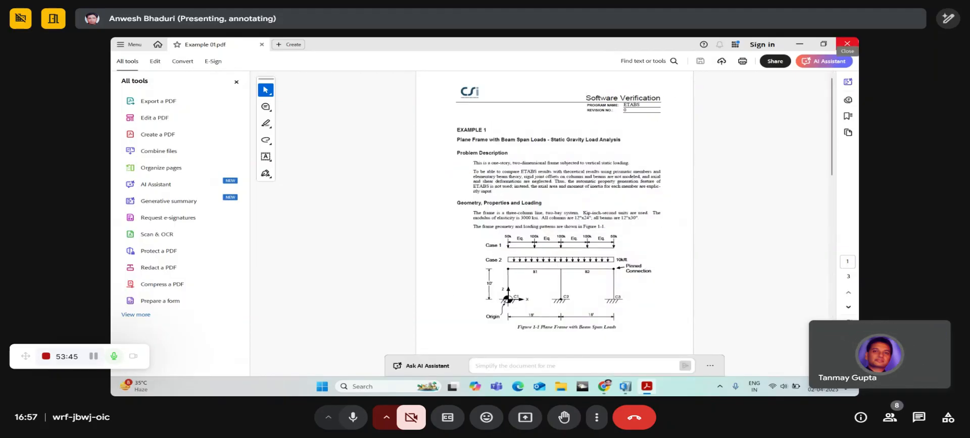
click(847, 44)
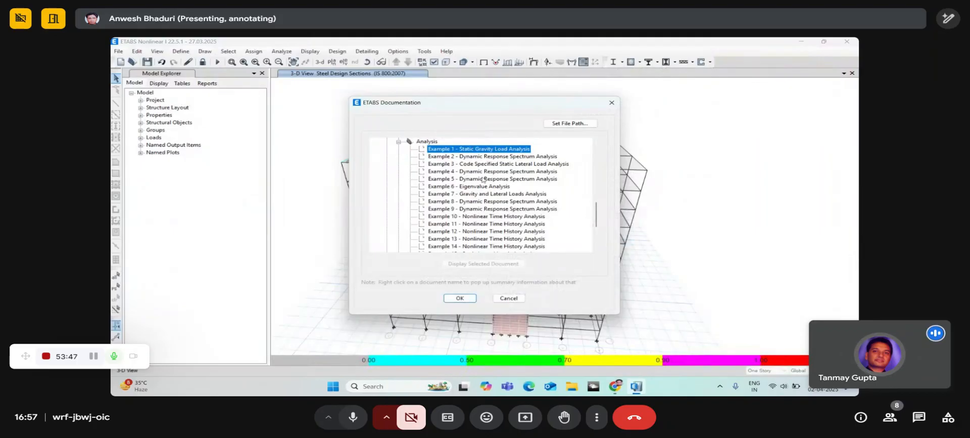
Step: Open Example 2 - Dynamic Response Spectrum Analysis, look over its problem description and geometry, and close it
double_click(490, 157)
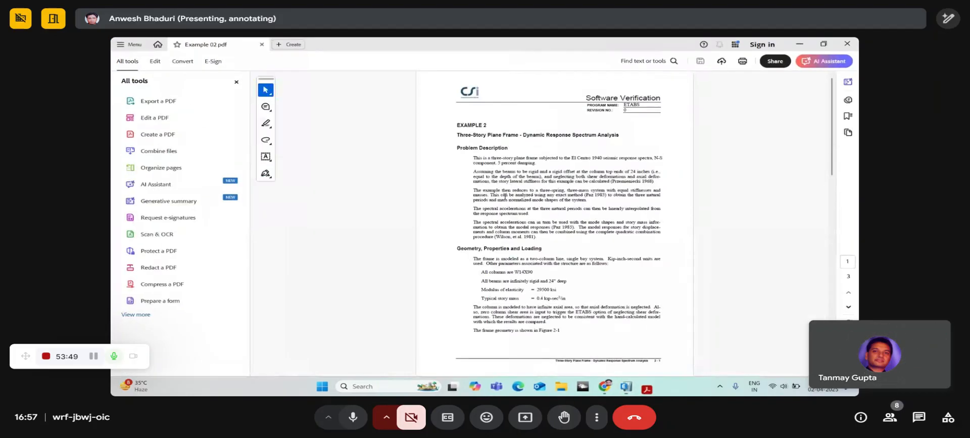
scroll(505, 196, down, 2)
scroll(510, 213, up, 2)
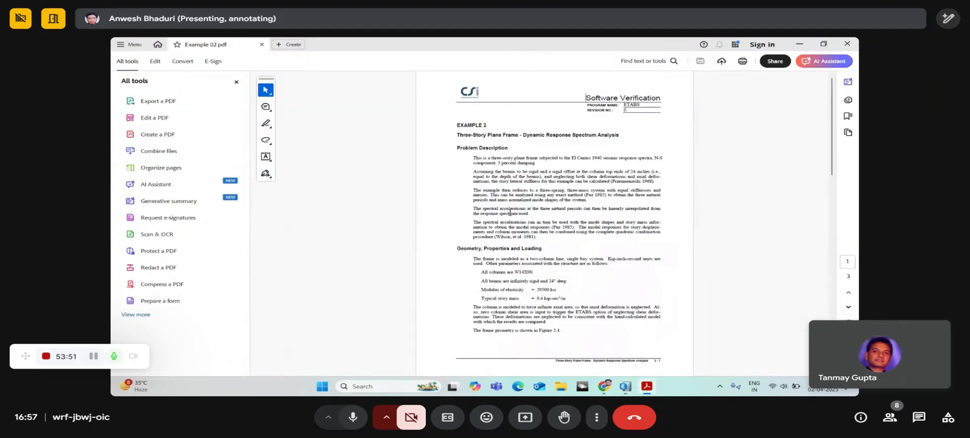
click(847, 43)
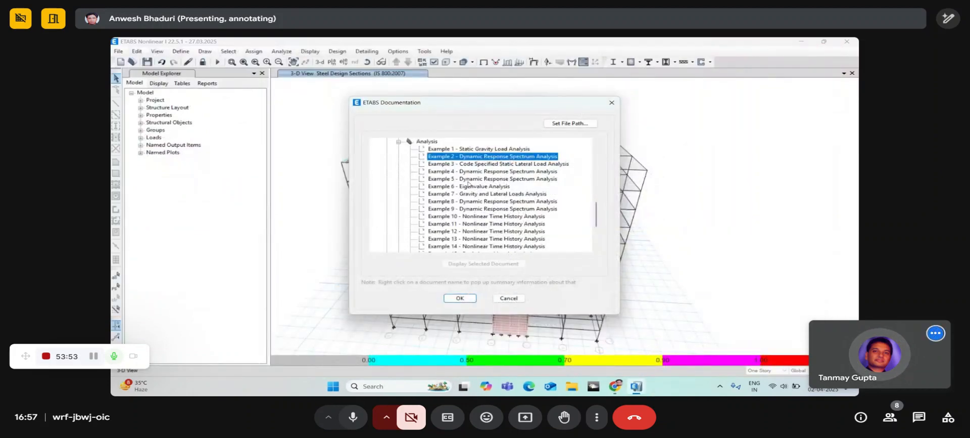
Step: Expand the Steel Frame Design verification examples, skim IS 800-2007 Example 001 on a wide flange member under compression, and close it
scroll(467, 185, down, 2)
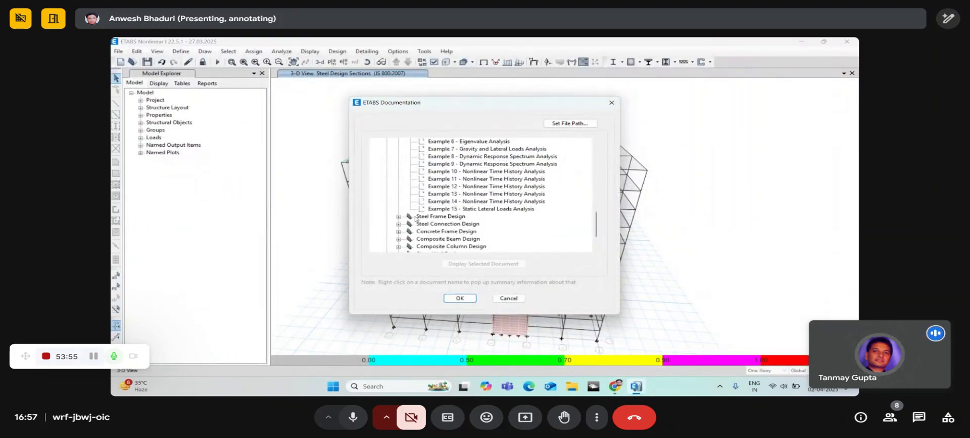
double_click(434, 216)
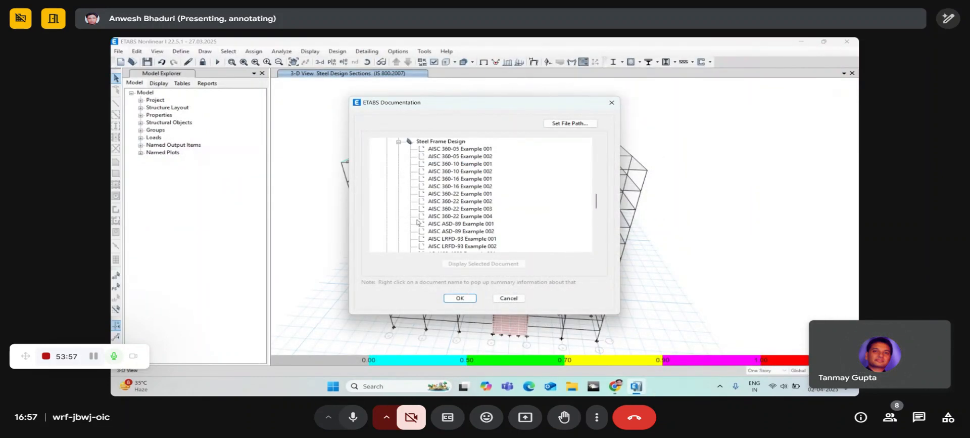
scroll(436, 190, down, 6)
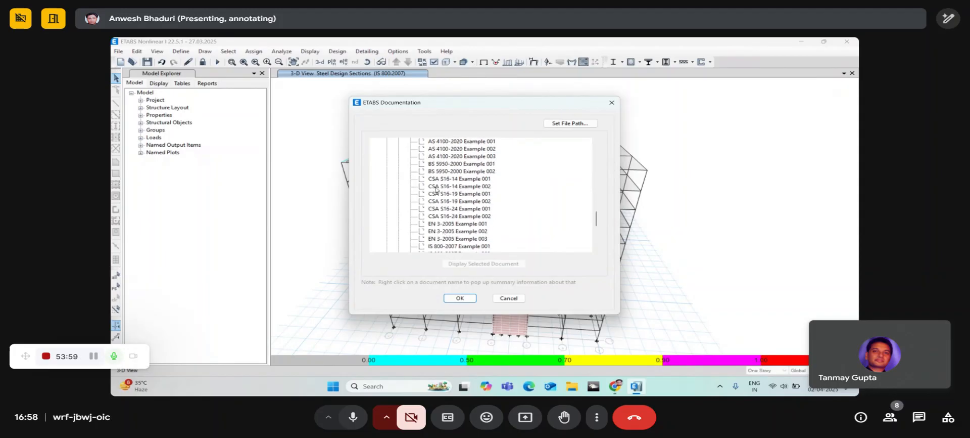
scroll(436, 190, down, 1)
click(440, 224)
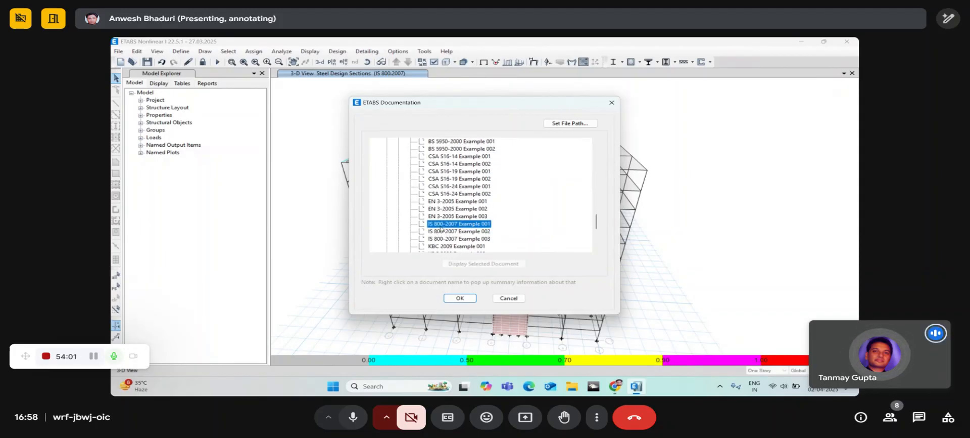
double_click(440, 225)
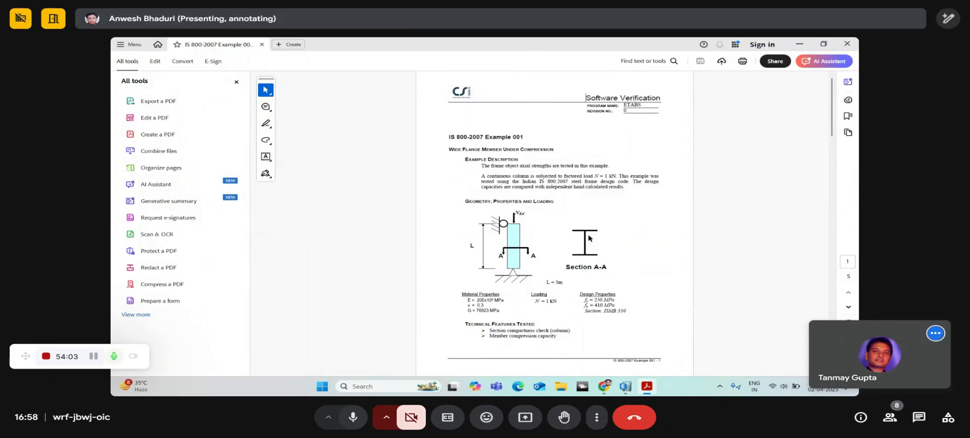
scroll(589, 237, down, 10)
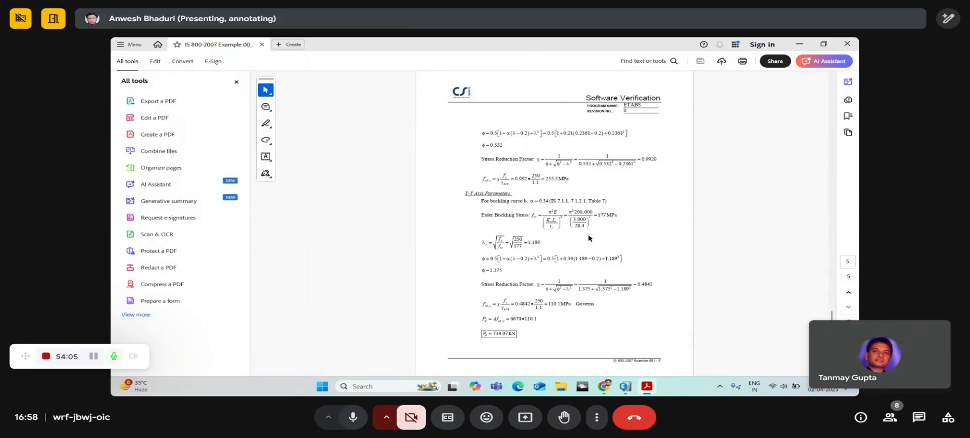
scroll(589, 237, up, 10)
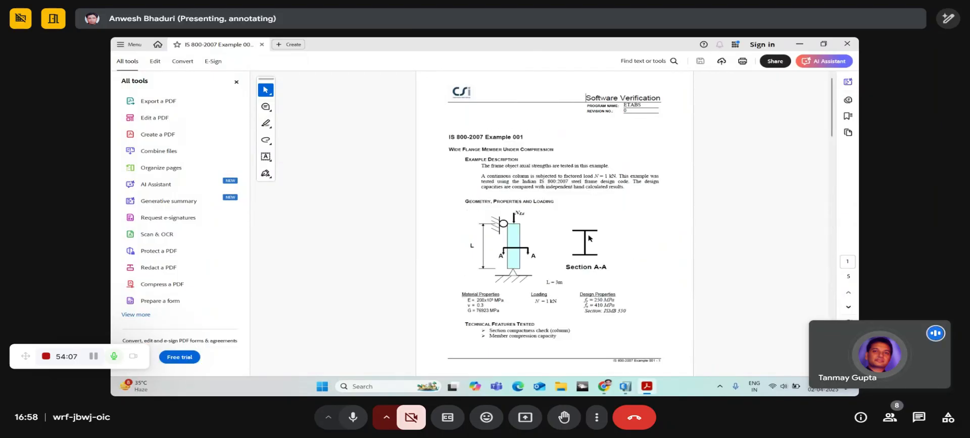
click(847, 43)
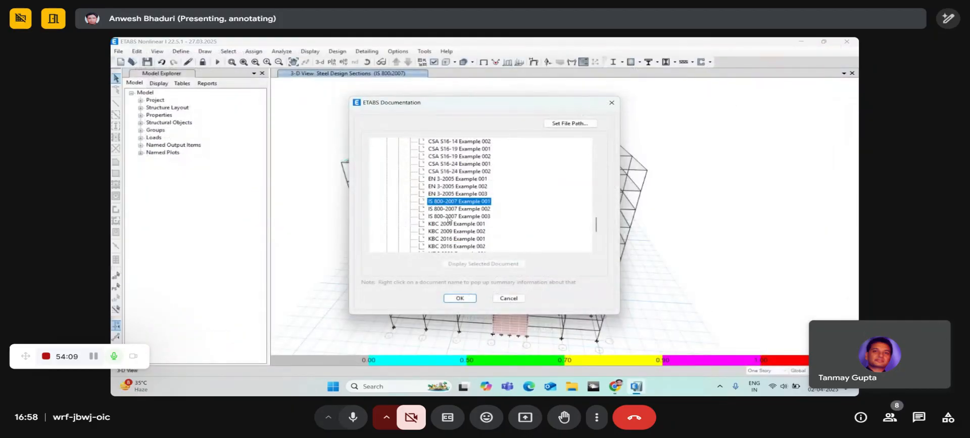
Step: Skim IS 800-2007 Example 003 through its results comparison and hand calculations, and close it along with the documentation list
double_click(452, 216)
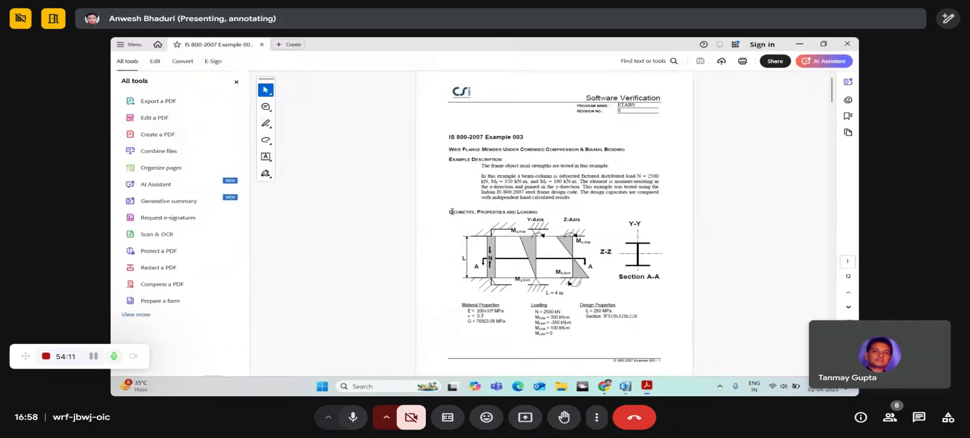
scroll(455, 217, down, 9)
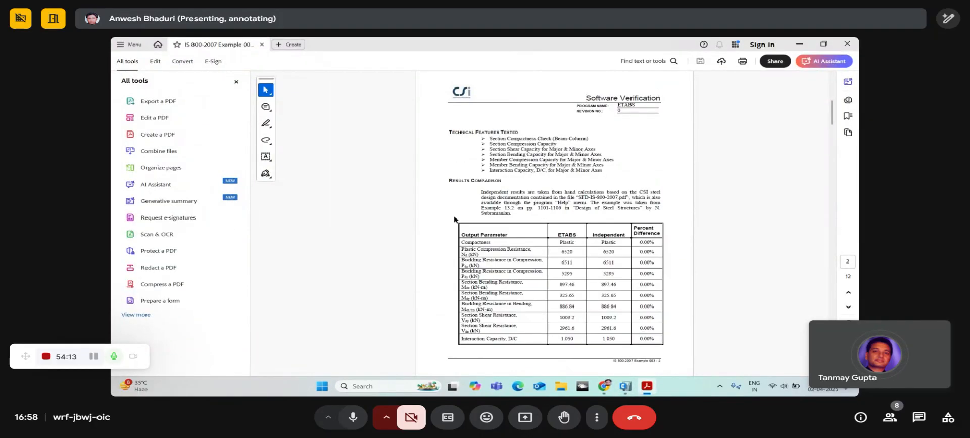
scroll(454, 219, down, 15)
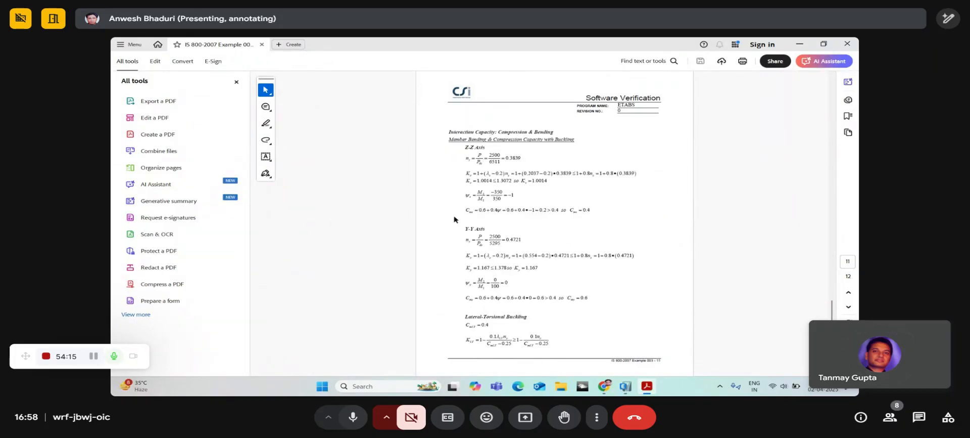
scroll(448, 243, up, 20)
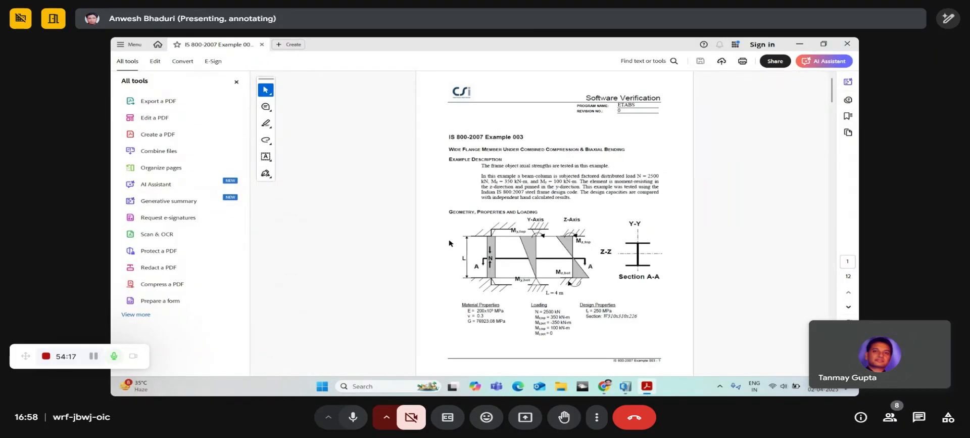
click(847, 43)
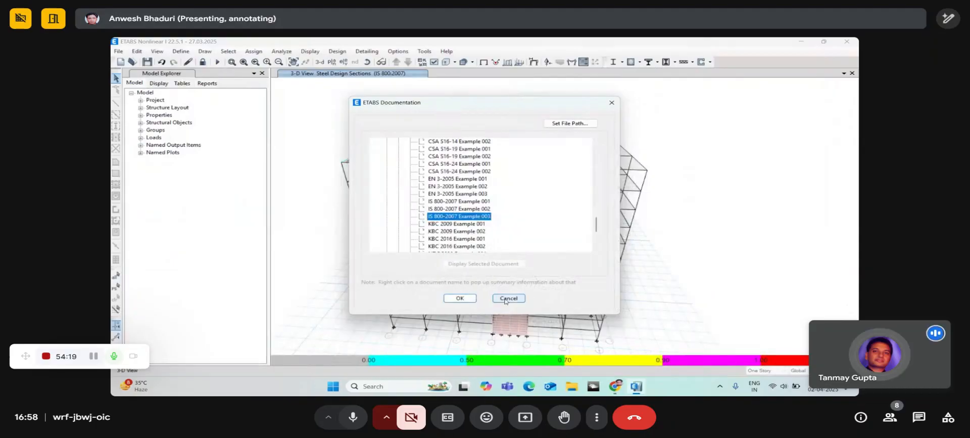
click(505, 297)
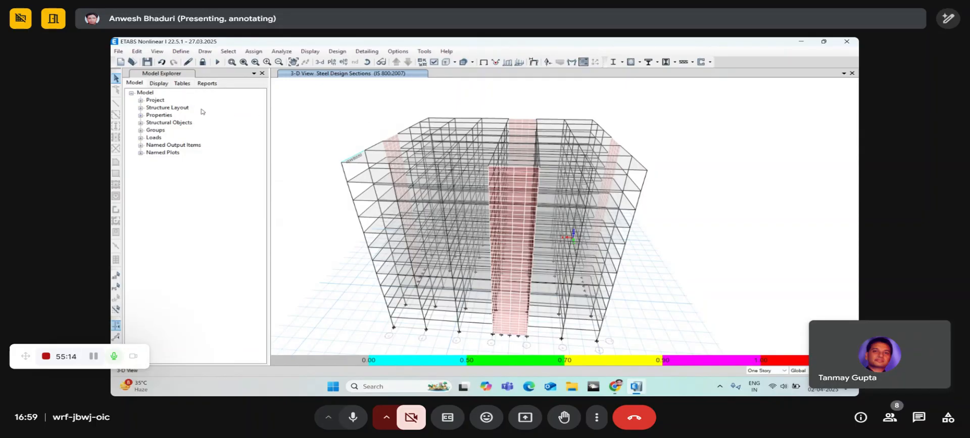
Step: Unlock the model, accepting deletion of the analysis results, and take a brief look at the defined link properties
click(203, 61)
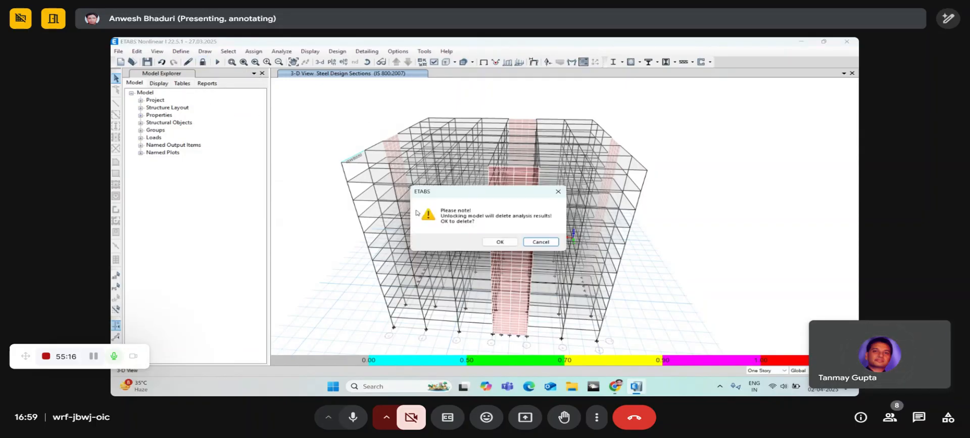
click(498, 242)
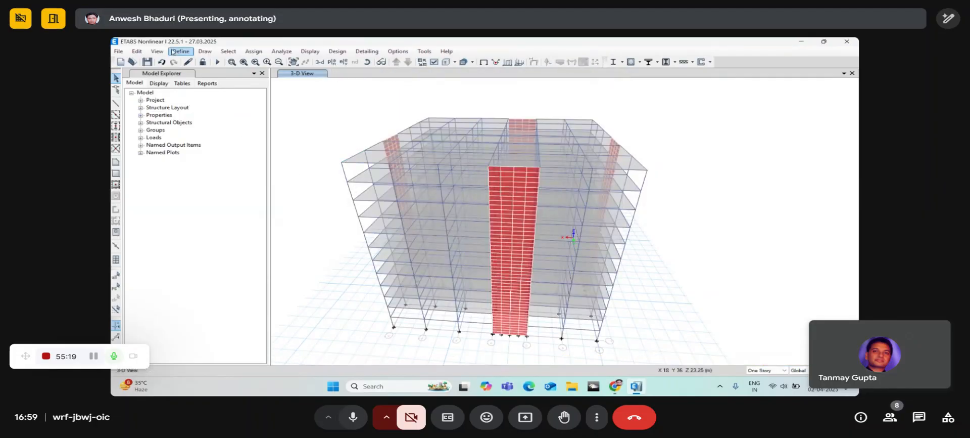
click(172, 52)
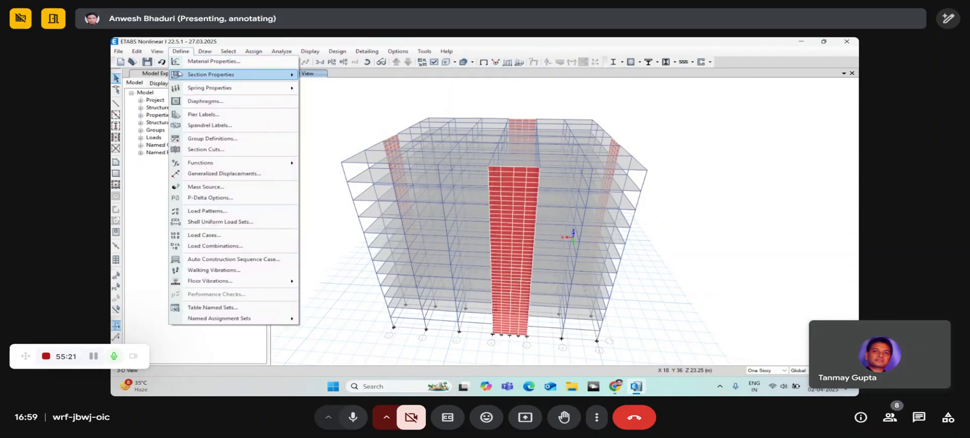
mouse_move(180, 78)
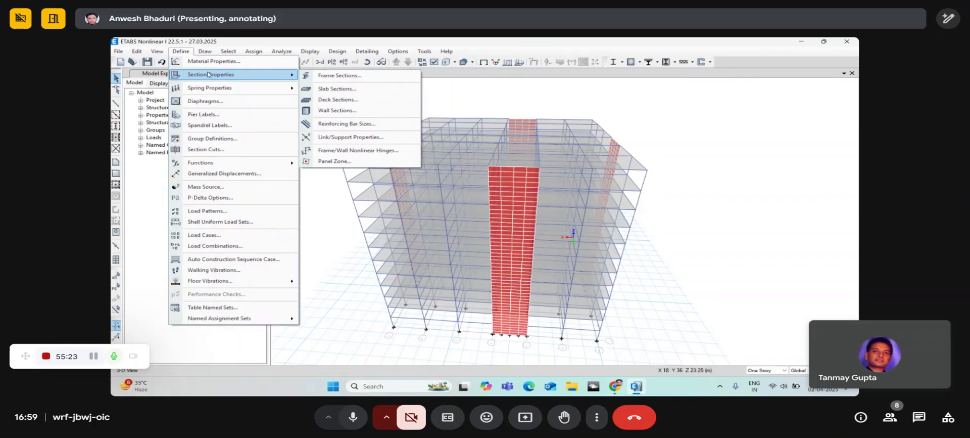
click(334, 141)
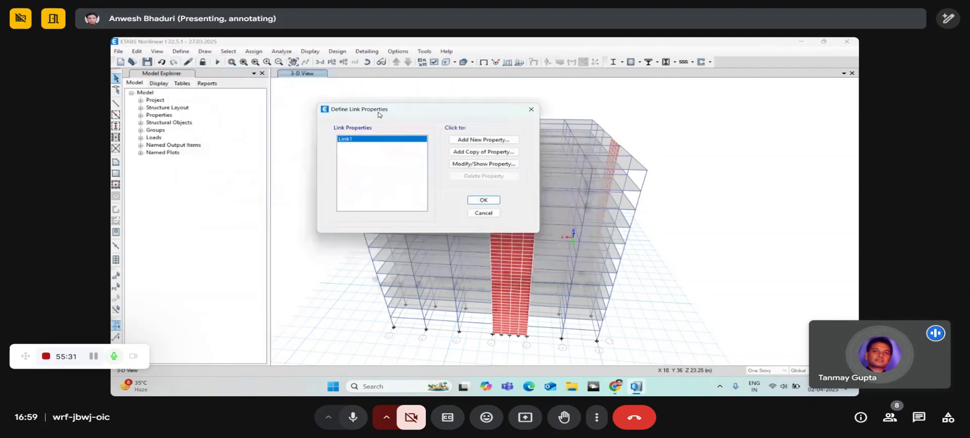
click(532, 109)
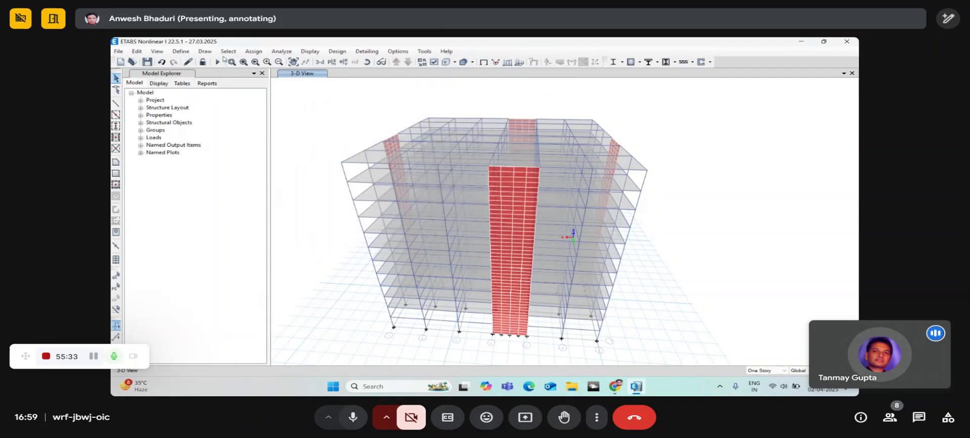
Step: Open the Link1 property data from the link/support properties and review the available link types
click(180, 51)
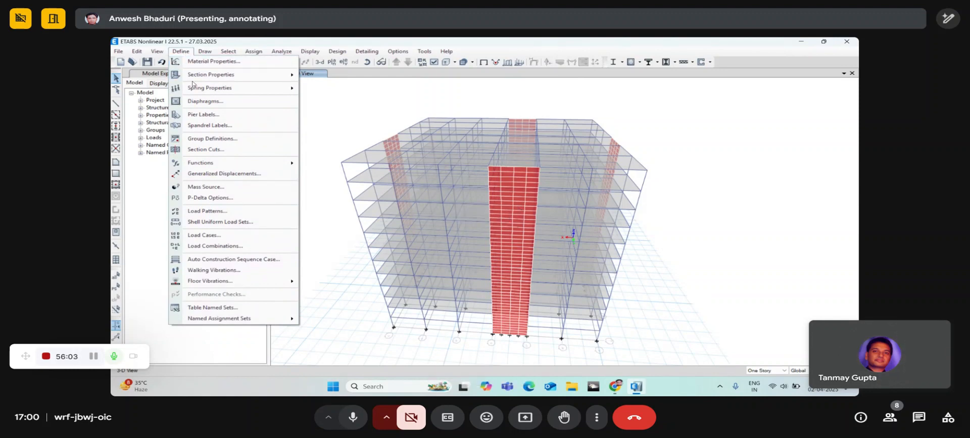
mouse_move(196, 76)
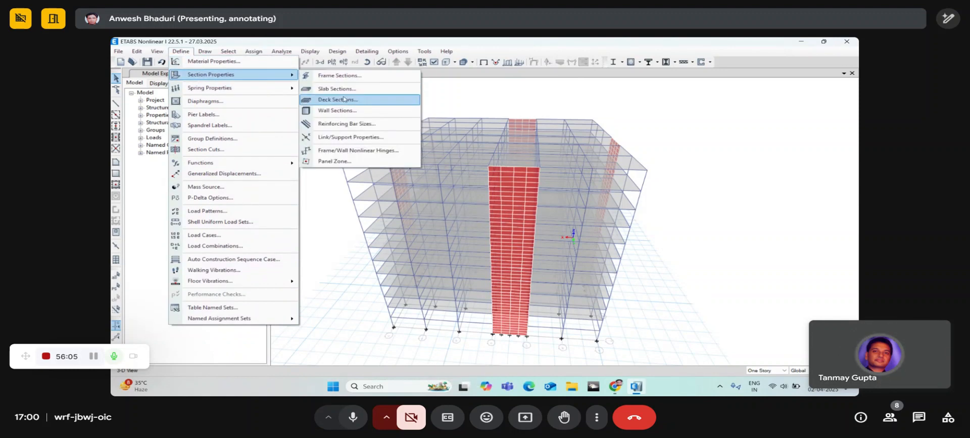
click(346, 140)
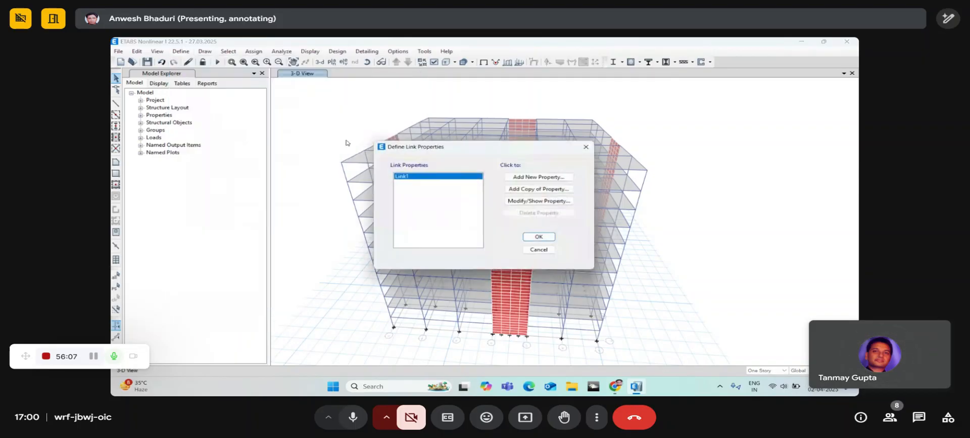
drag(412, 158, 343, 129)
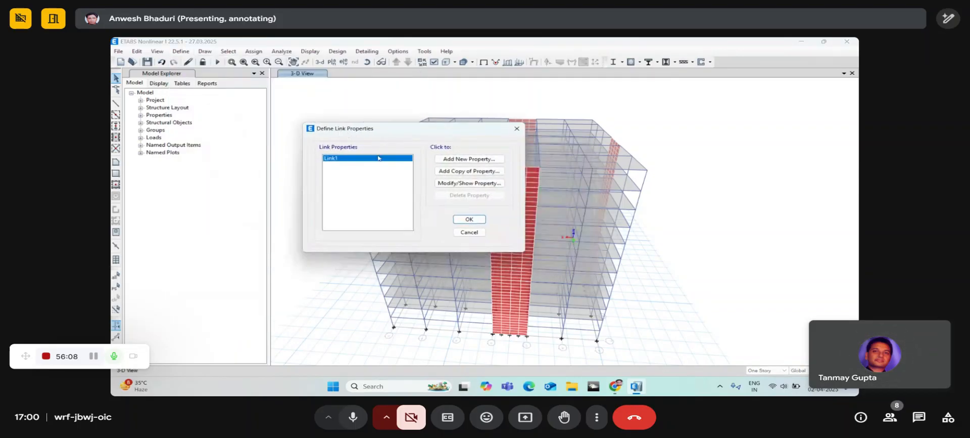
click(443, 183)
drag(399, 66, 339, 55)
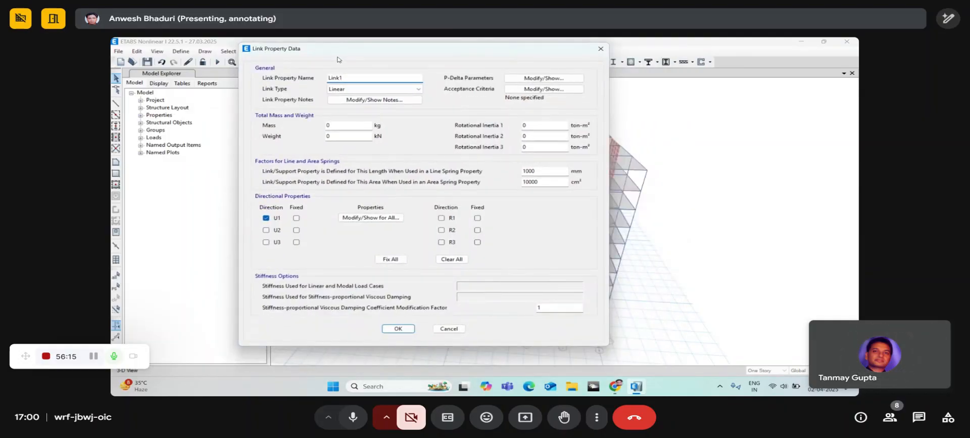
click(352, 89)
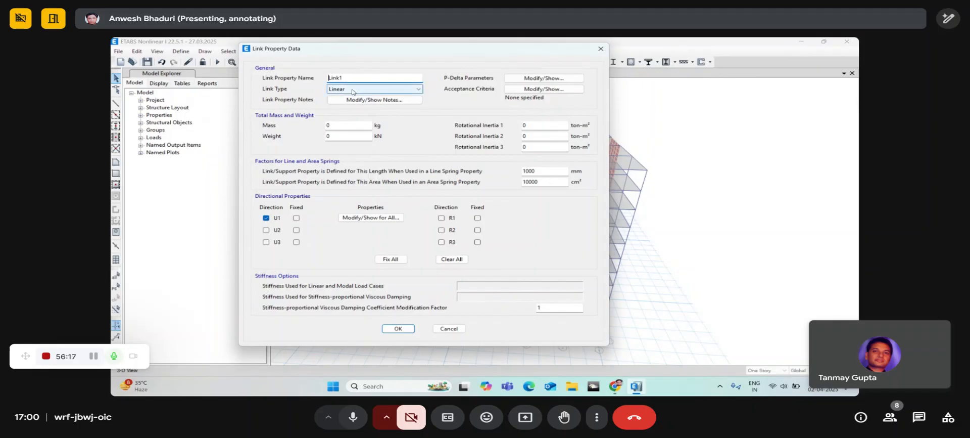
click(352, 90)
click(352, 90)
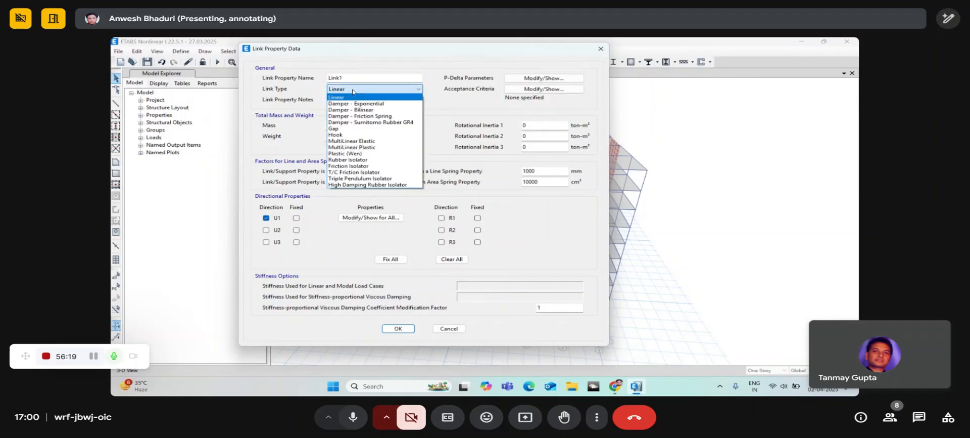
click(352, 90)
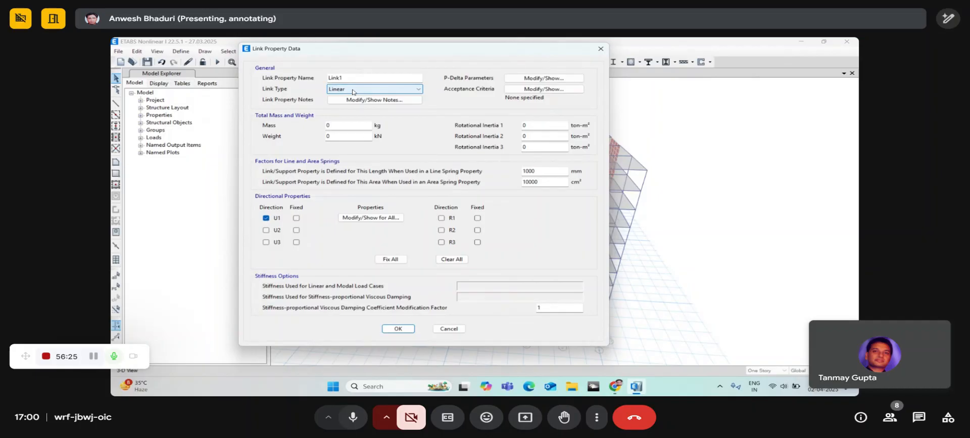
Step: Try Damper - Exponential as Link1's link type, look over the other types, and restore Linear
click(353, 90)
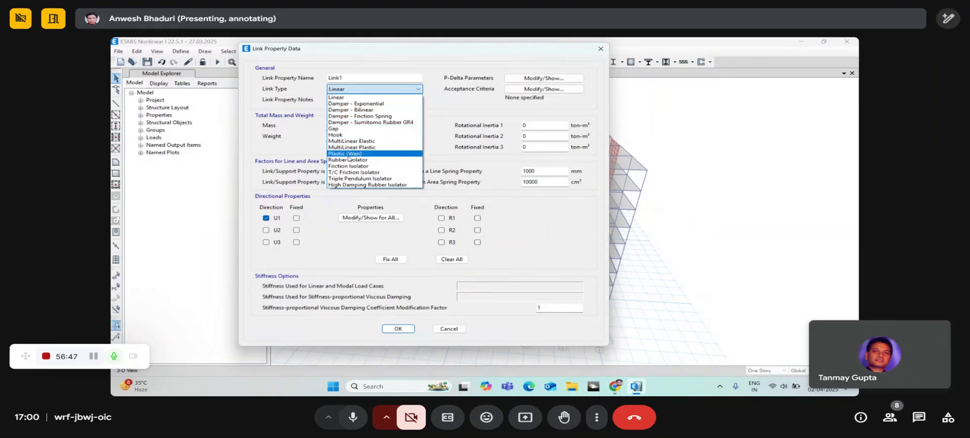
click(346, 104)
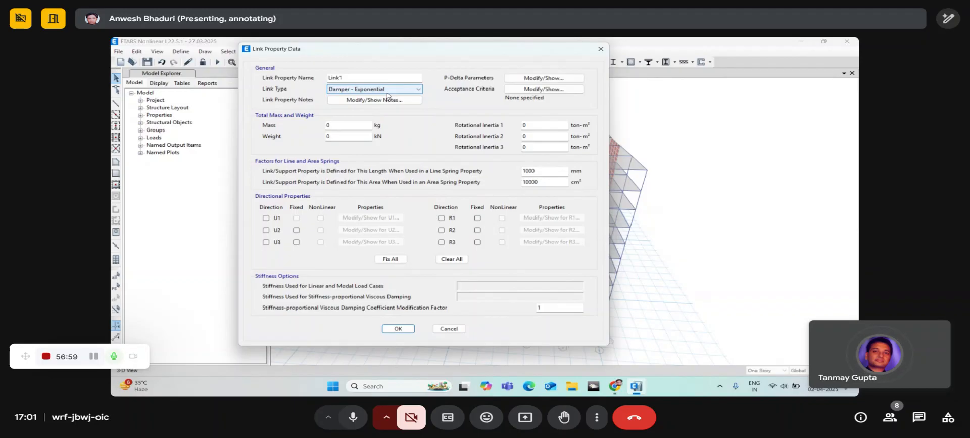
click(354, 90)
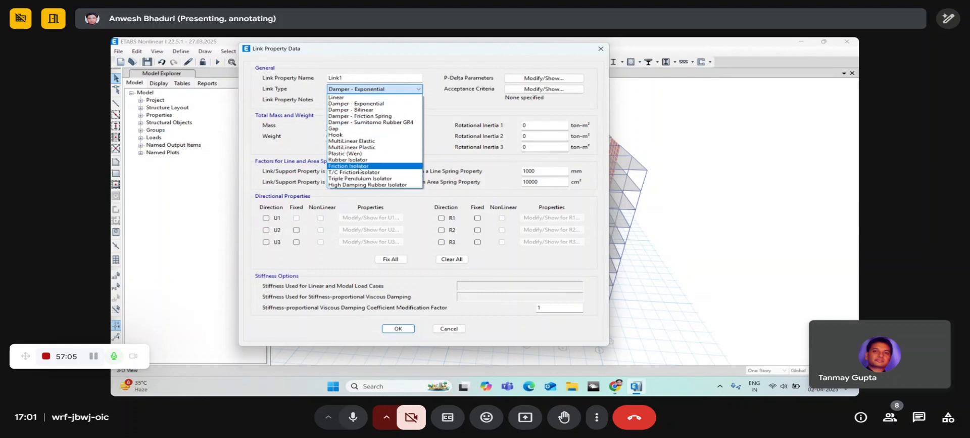
click(361, 98)
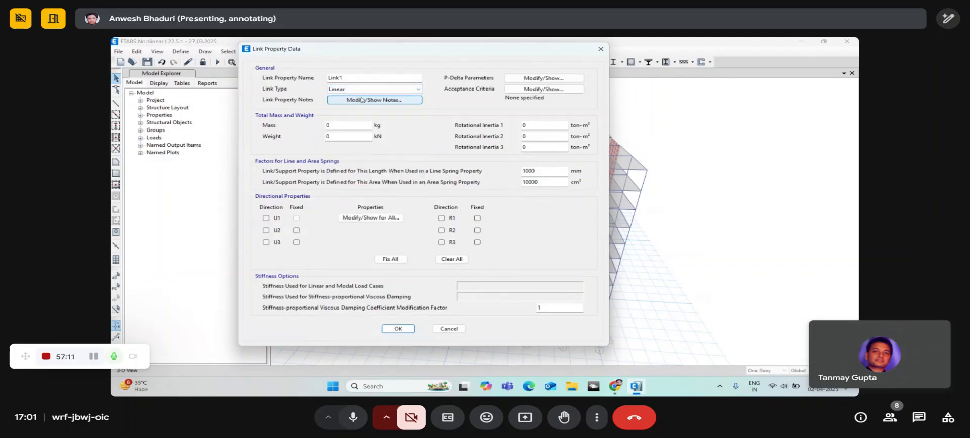
Step: Activate Link1's U1, U2, U3, R1 and R2 directions and fix all six translational and rotational directions
click(266, 218)
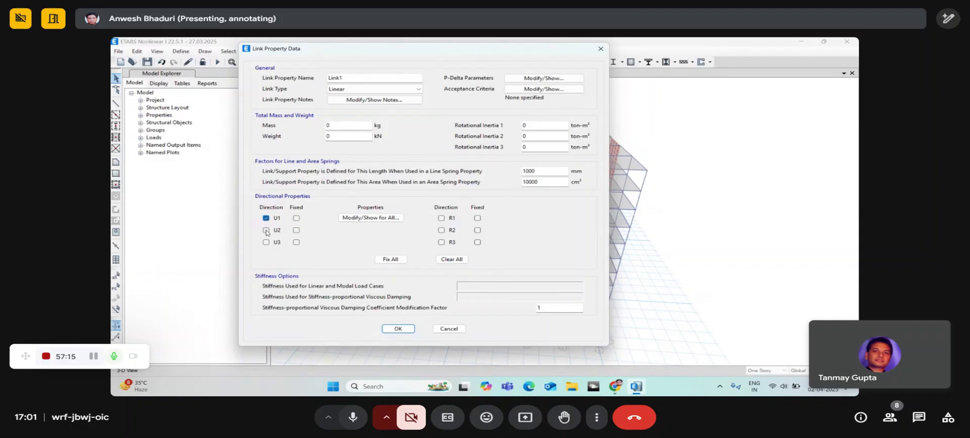
click(266, 230)
click(266, 243)
click(441, 218)
click(441, 230)
click(390, 259)
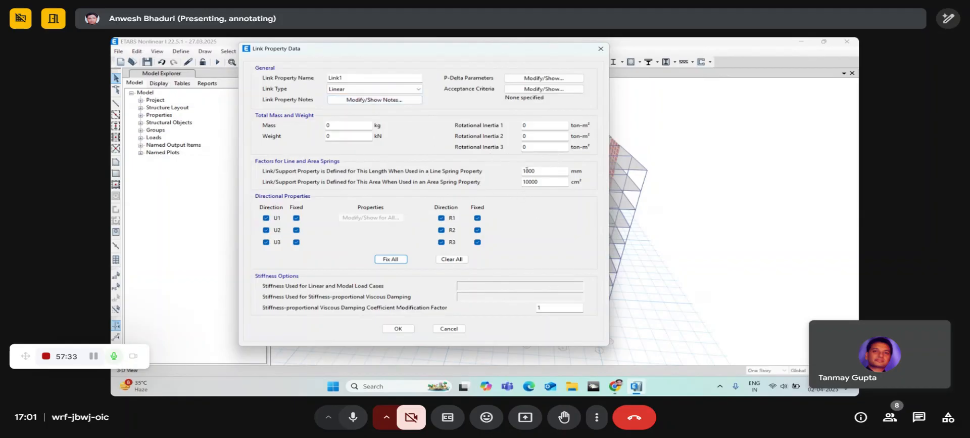
Step: Set Link1's line spring length and area spring area factors to 0 and accept the link property definitions
double_click(555, 172)
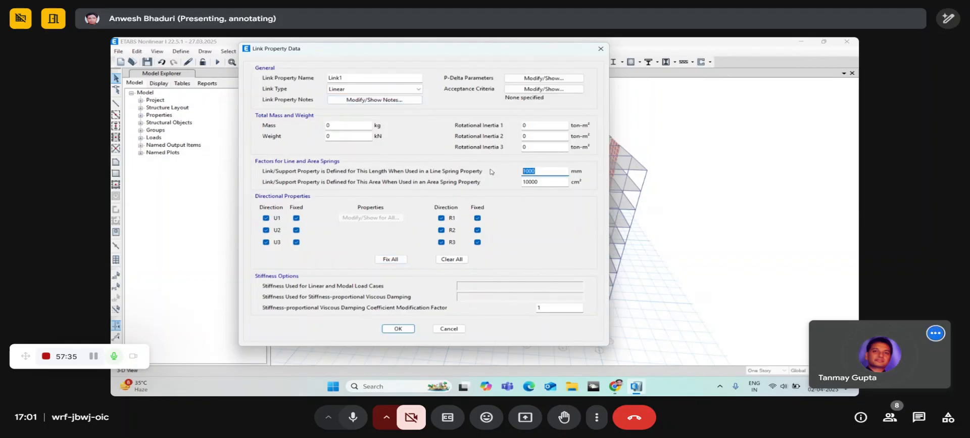
text(0)
key(Tab)
text(0)
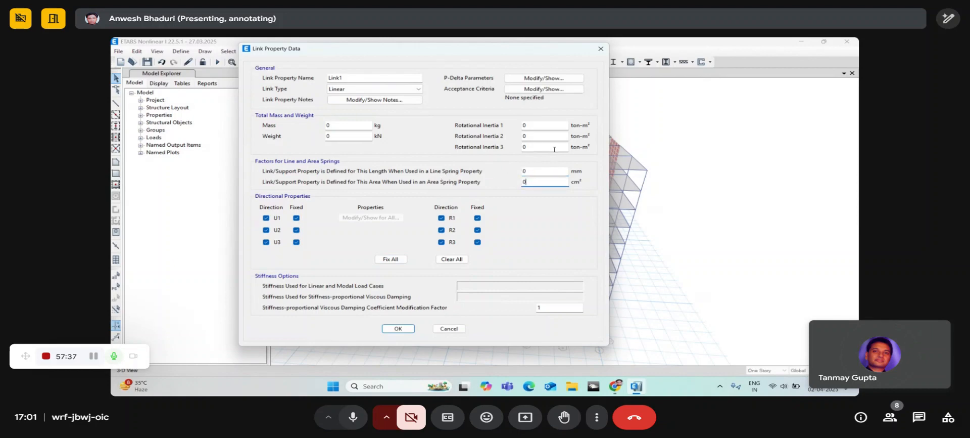
key(shift+Tab)
key(shift+Tab)
click(398, 328)
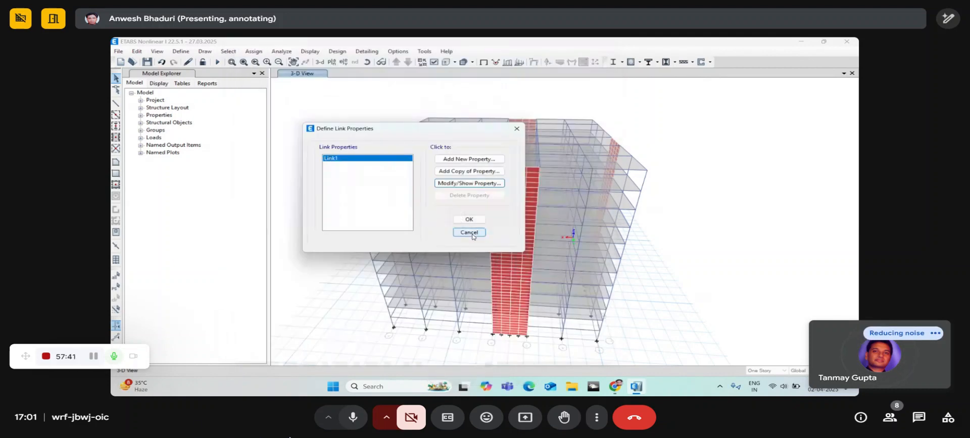
click(353, 416)
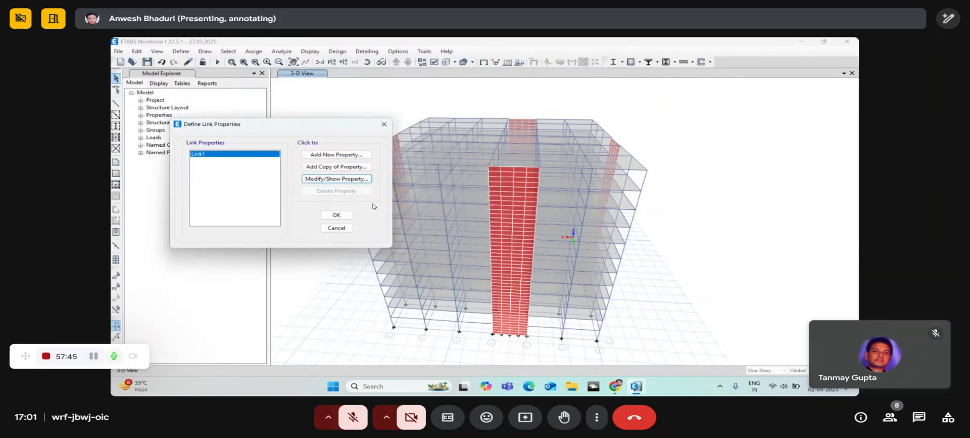
click(342, 215)
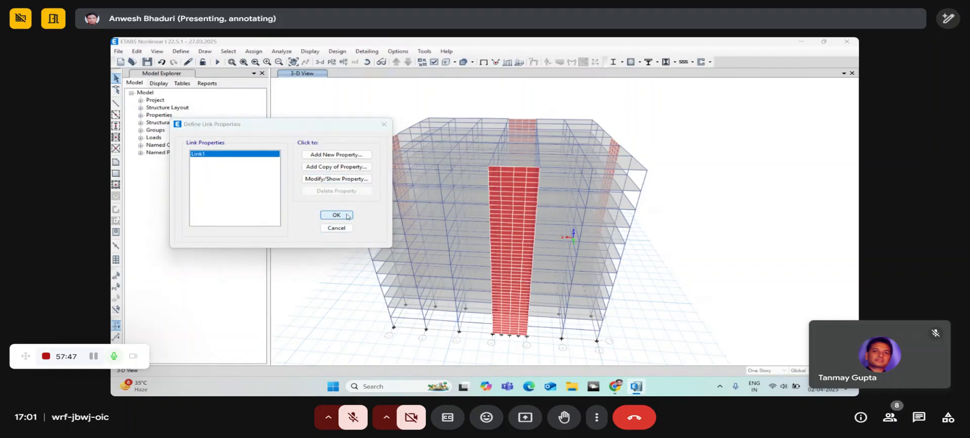
Step: Open the Story12 plan view and select the grid 7 beam between grids A and B
click(332, 62)
click(441, 311)
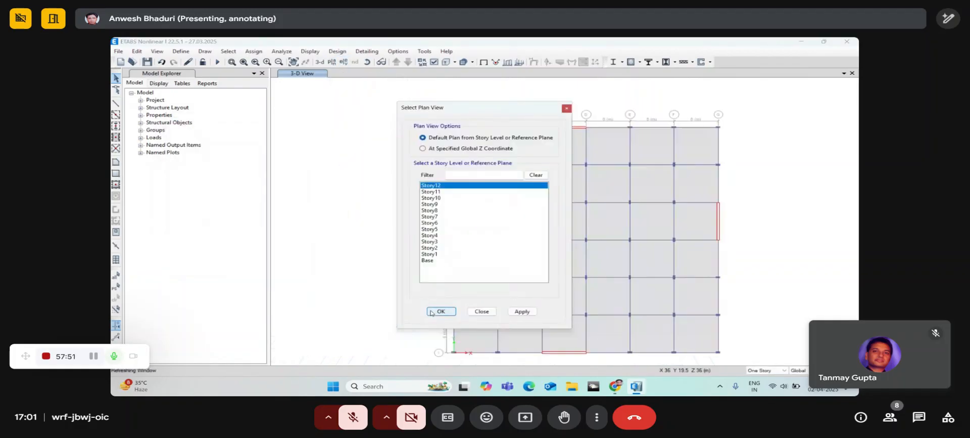
scroll(331, 169, up, 4)
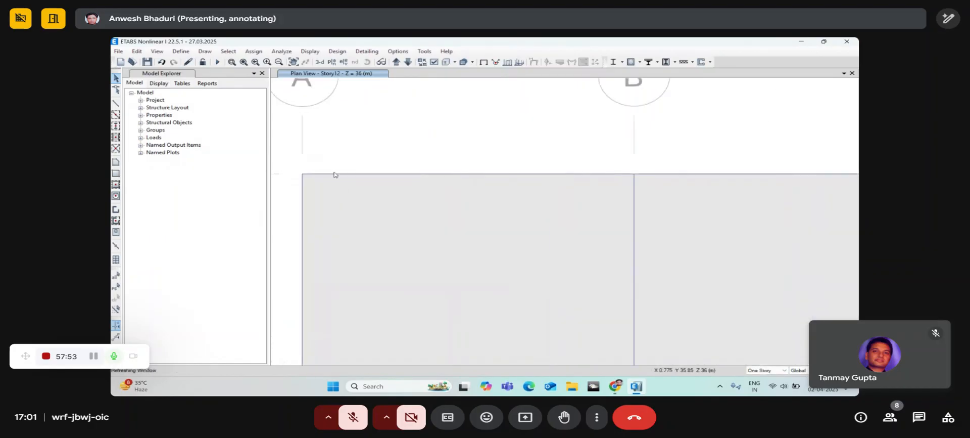
scroll(329, 171, down, 2)
scroll(321, 172, up, 2)
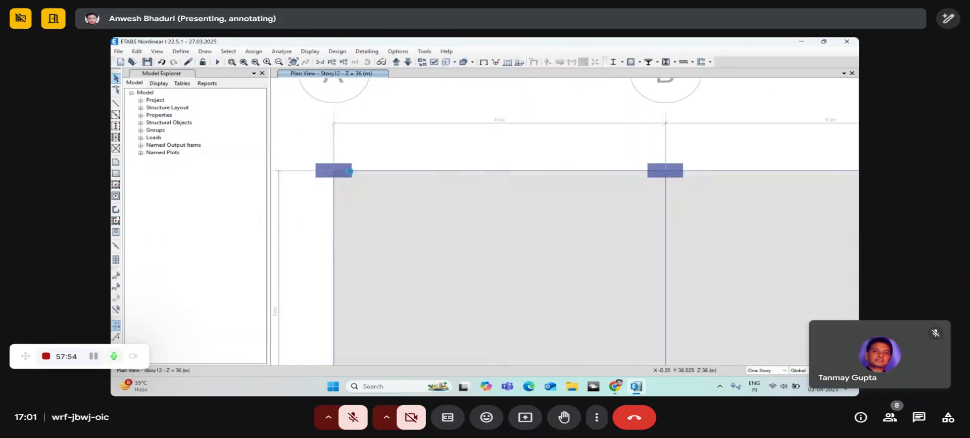
click(346, 173)
middle_drag(412, 196, 403, 226)
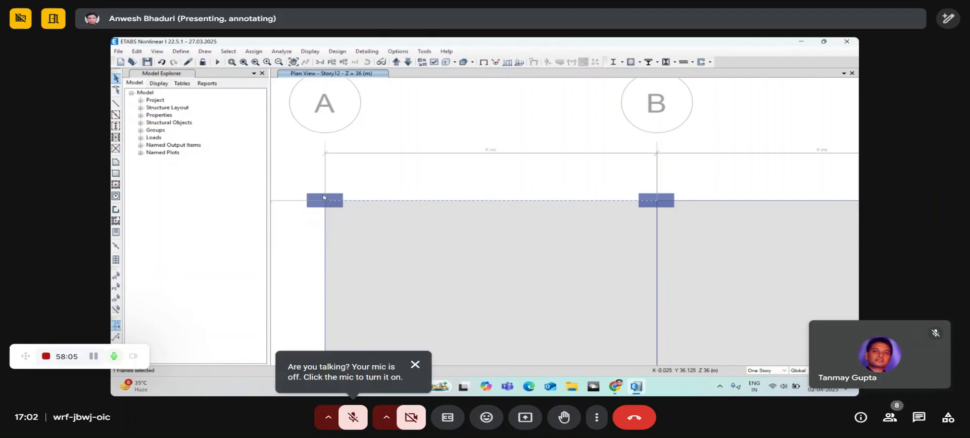
middle_drag(359, 190, 414, 187)
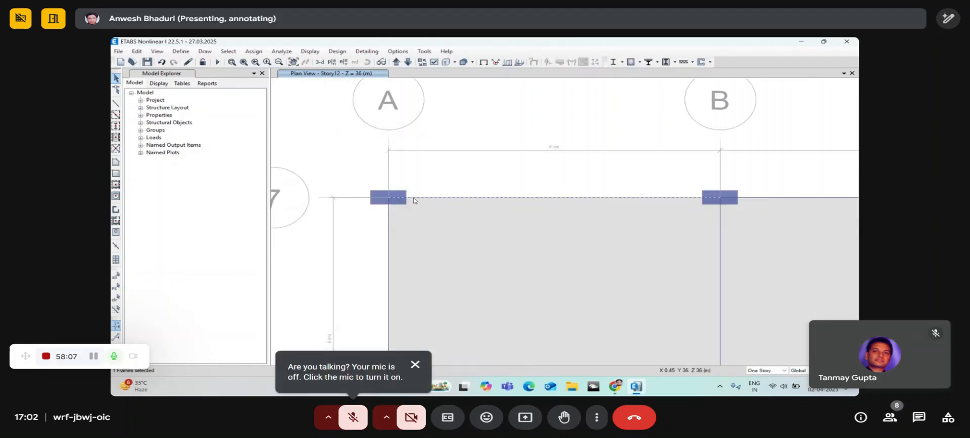
Step: Clear the selection, display the frames extruded, and select the grid A beam between grids 7 and 6
key(ctrl+q)
click(447, 62)
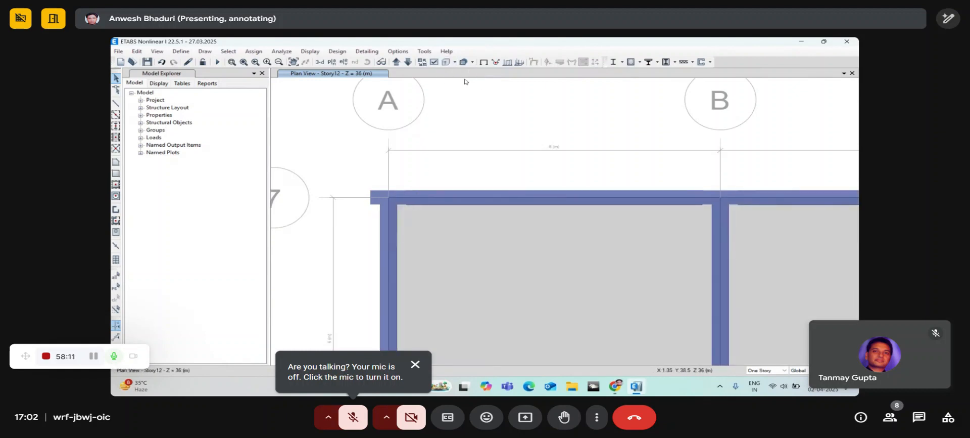
middle_drag(388, 211, 427, 172)
click(428, 185)
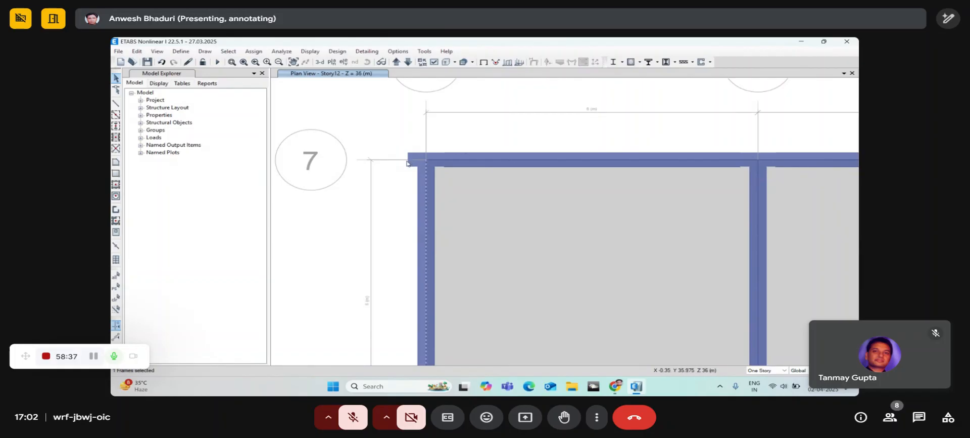
scroll(406, 162, down, 3)
scroll(424, 173, up, 3)
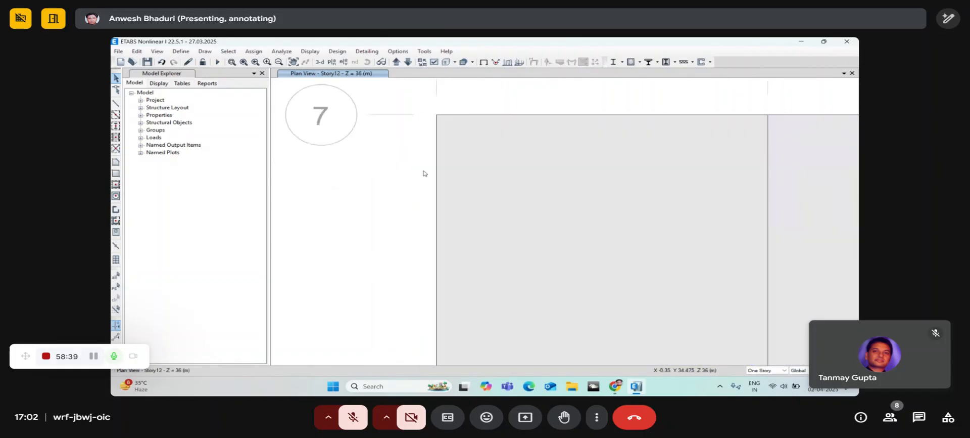
click(423, 175)
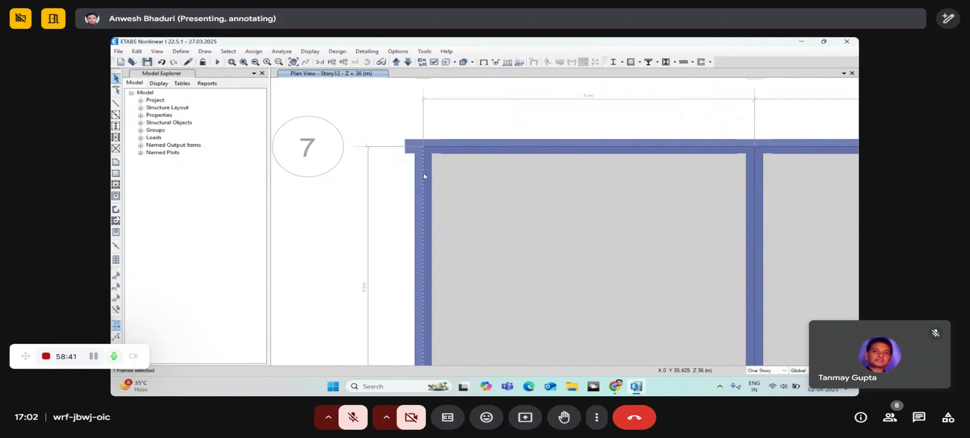
scroll(412, 174, down, 3)
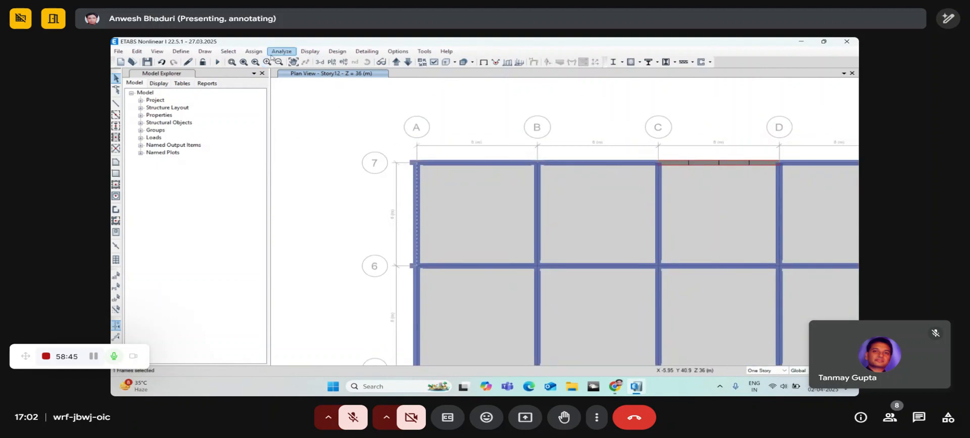
Step: Review the selected beam's end length offset and self-weight options without applying any
click(254, 51)
mouse_move(283, 72)
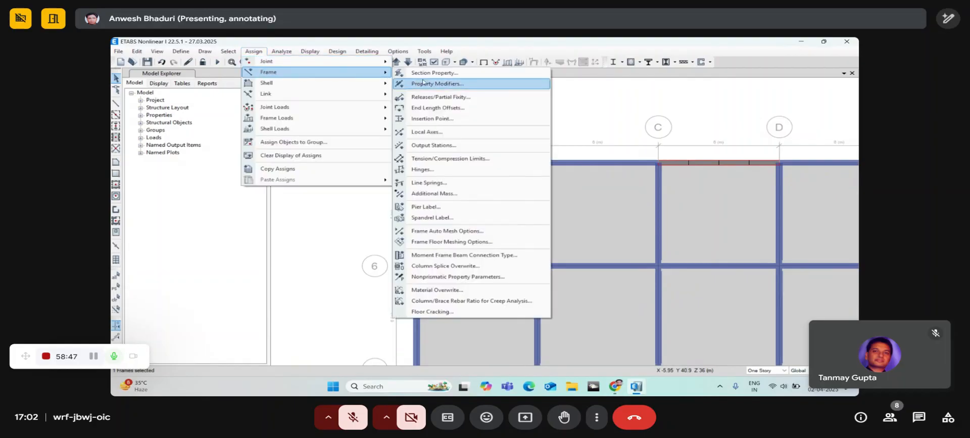
click(428, 108)
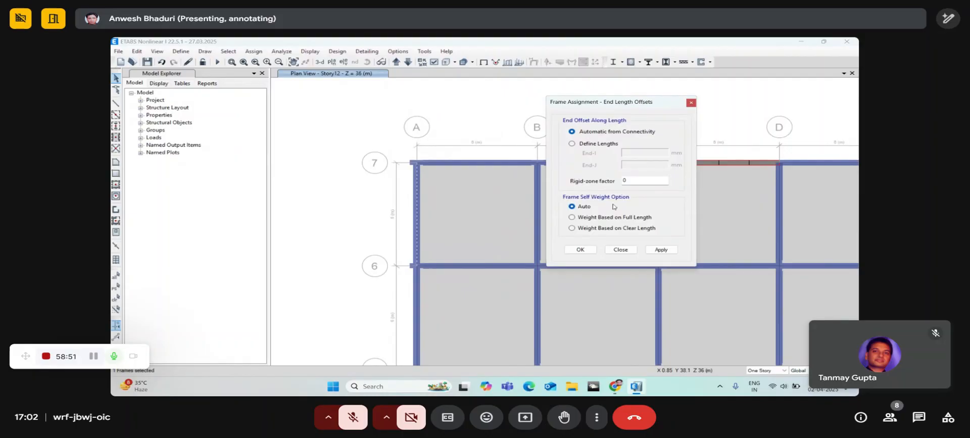
click(620, 248)
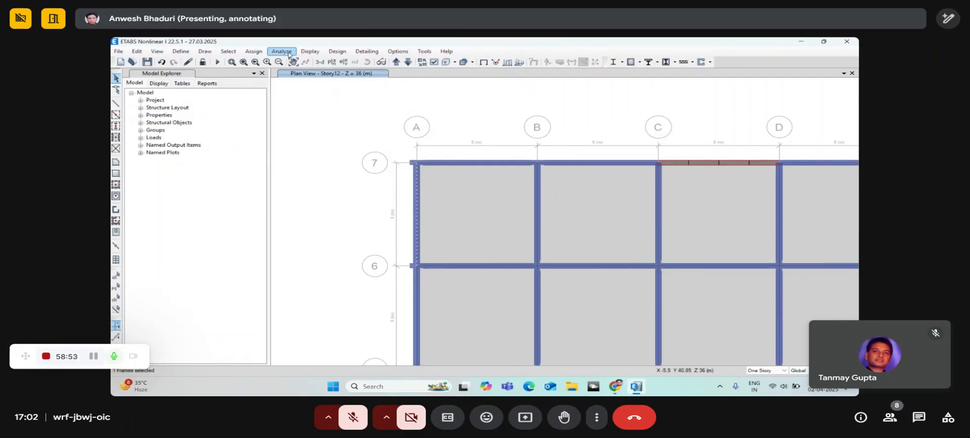
Step: Try insertion point joint offsets of 150 mm along local axis 1 at both End-I and End-J of the beam
click(254, 51)
mouse_move(267, 72)
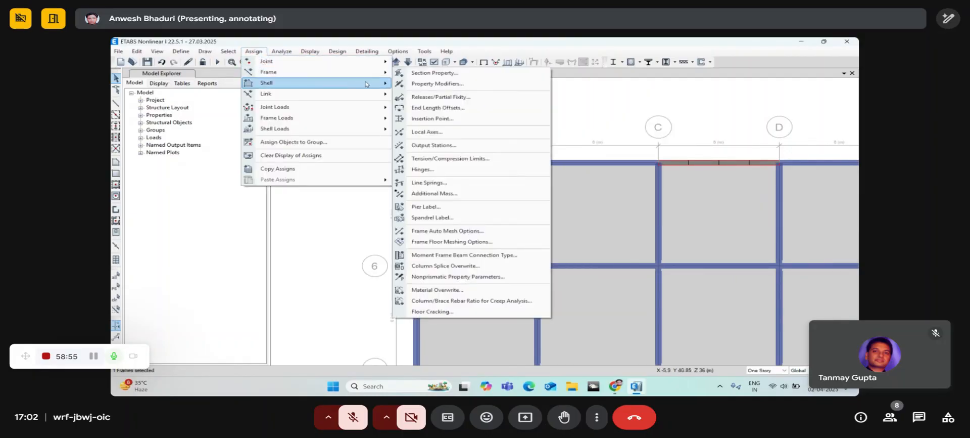
click(475, 118)
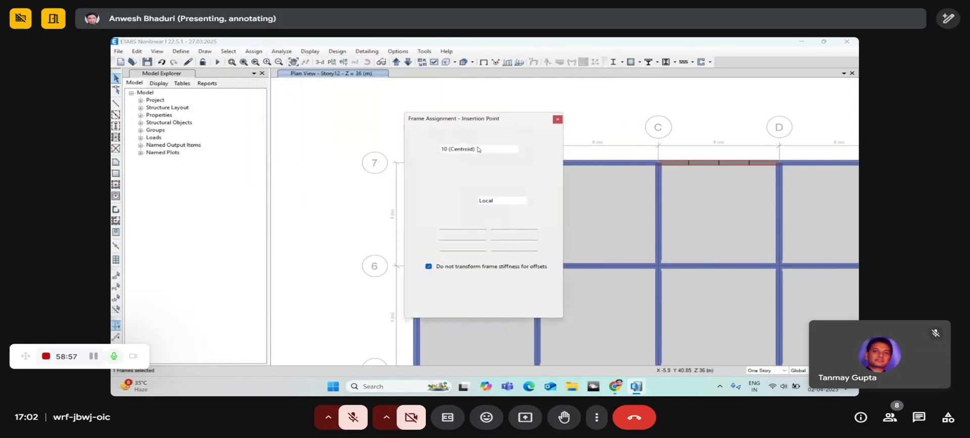
drag(478, 118, 574, 92)
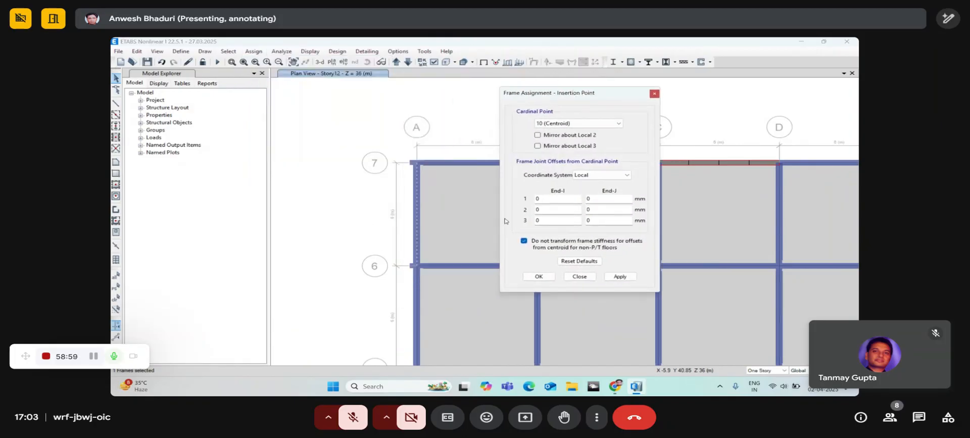
double_click(562, 198)
text(150)
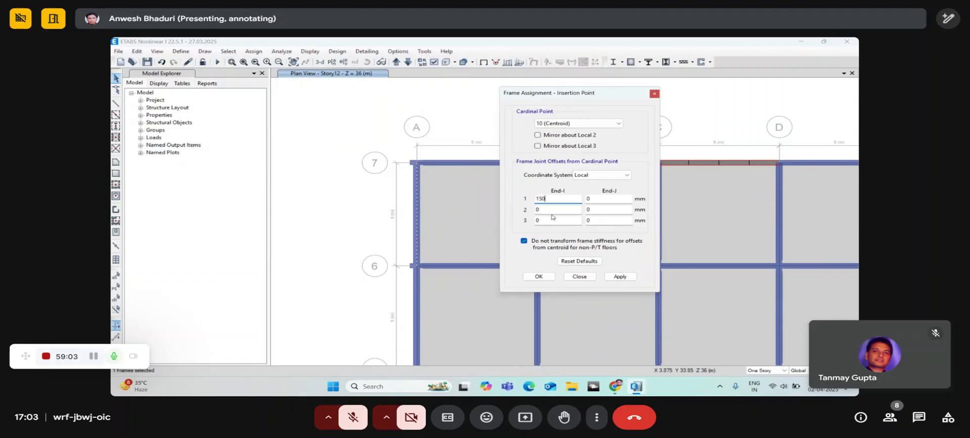
double_click(611, 199)
text(150)
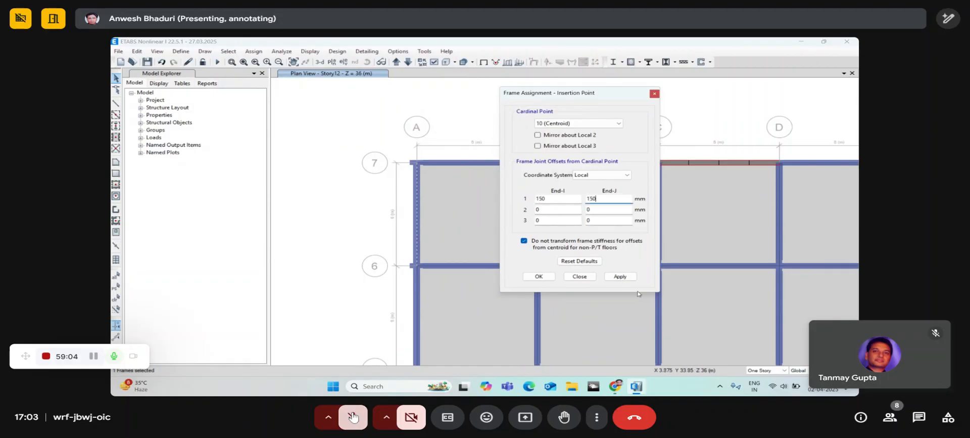
click(620, 277)
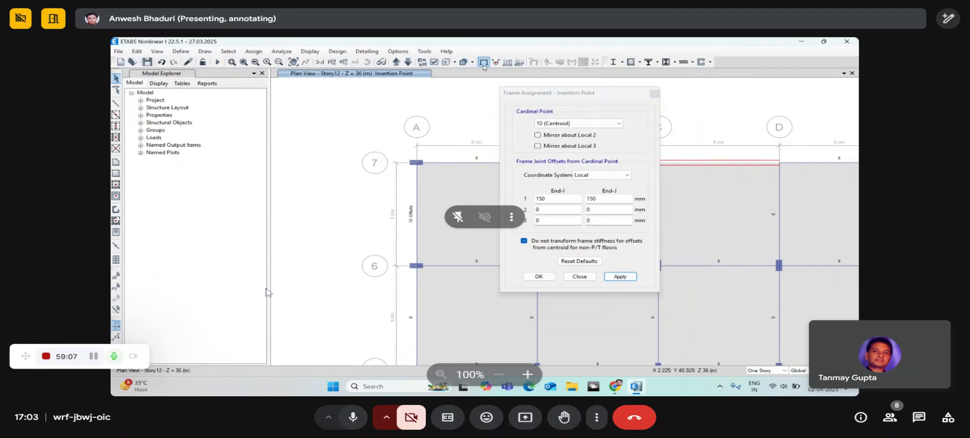
Step: Reselect the grid A beam, reapply the 150 mm axis 1 offsets, and show the frames extruded without assignment labels
scroll(416, 175, up, 4)
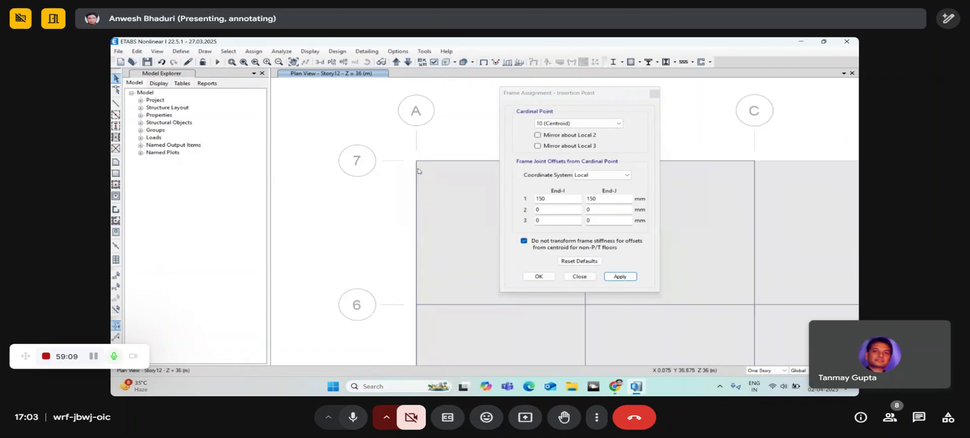
click(415, 171)
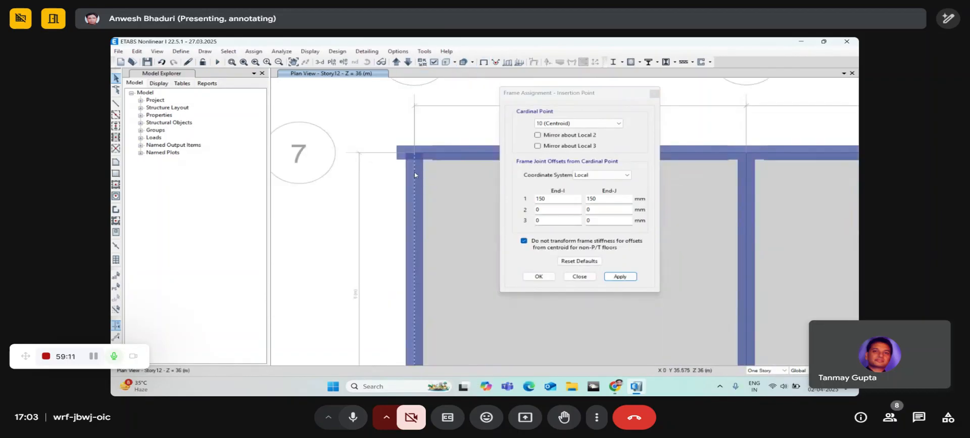
scroll(410, 150, down, 4)
click(620, 277)
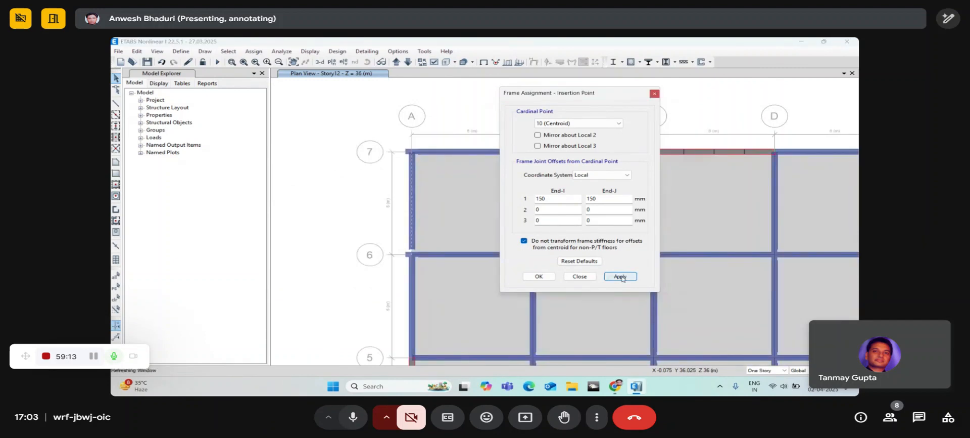
click(483, 61)
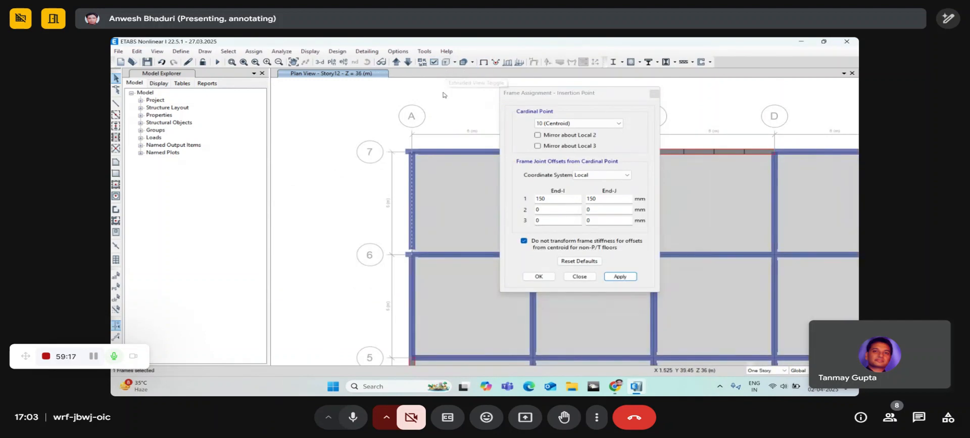
Step: Set the grid A beam's axis 1 joint offsets to 0 at End-I and End-J and apply them
click(558, 200)
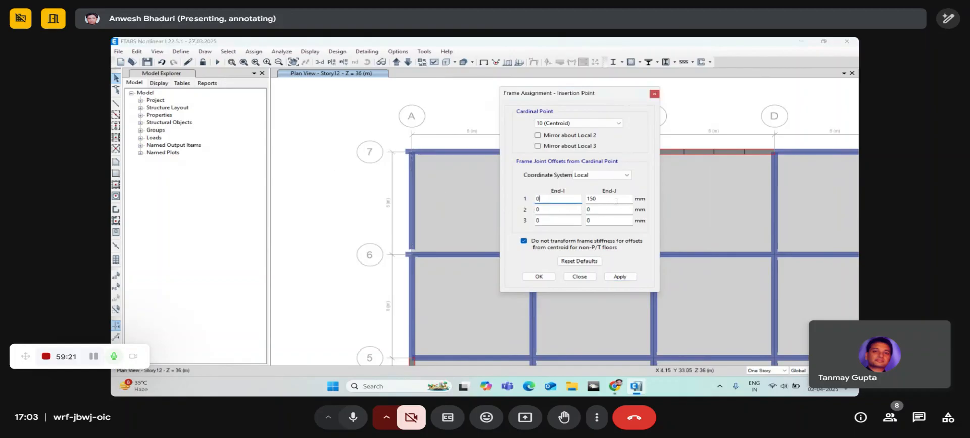
drag(616, 201, 567, 209)
text(0)
click(411, 193)
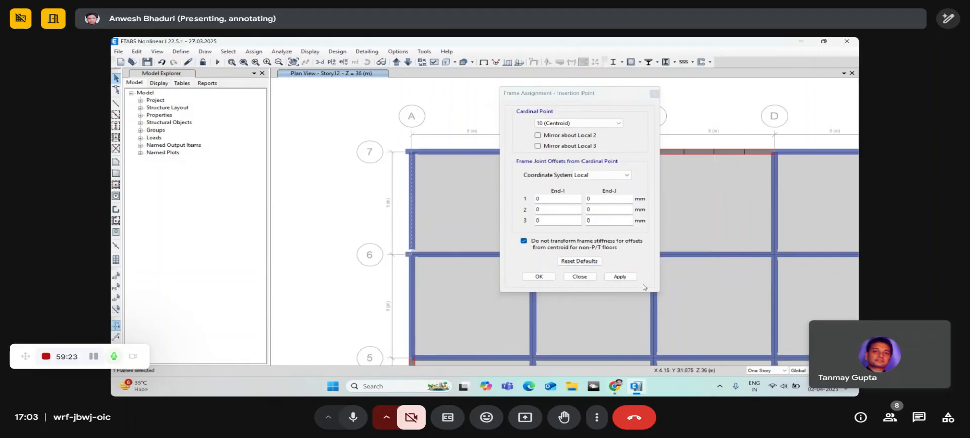
click(625, 274)
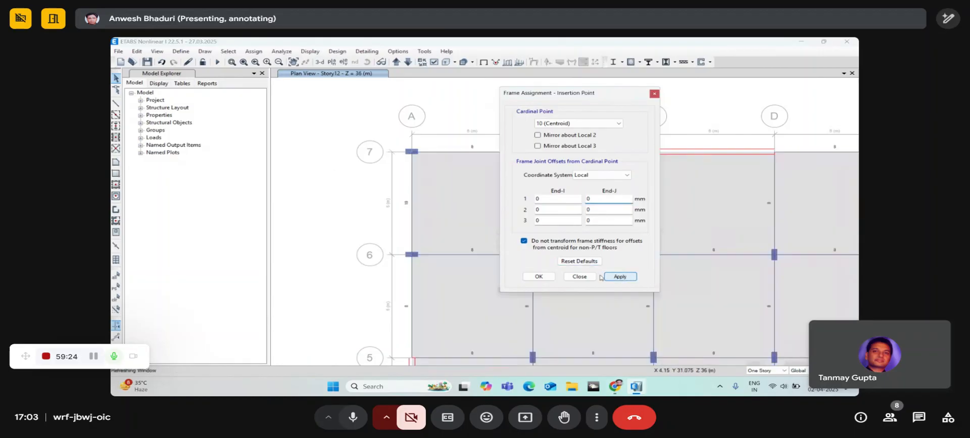
Step: Inspect the assignments of the grid A beam between grids 7 and 6 and close its information
click(412, 168)
right_click(412, 168)
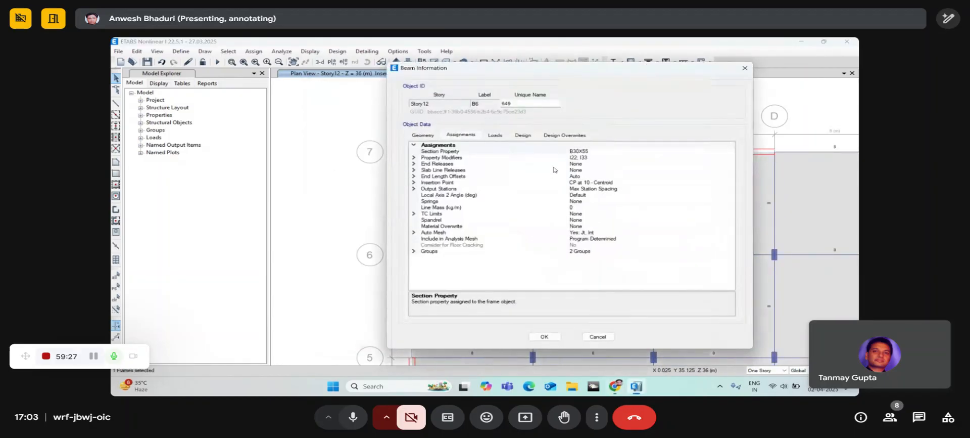
click(744, 67)
Step: Return to the 3-D view and open the information of the Story12 corner column to examine its assignments
scroll(399, 203, up, 3)
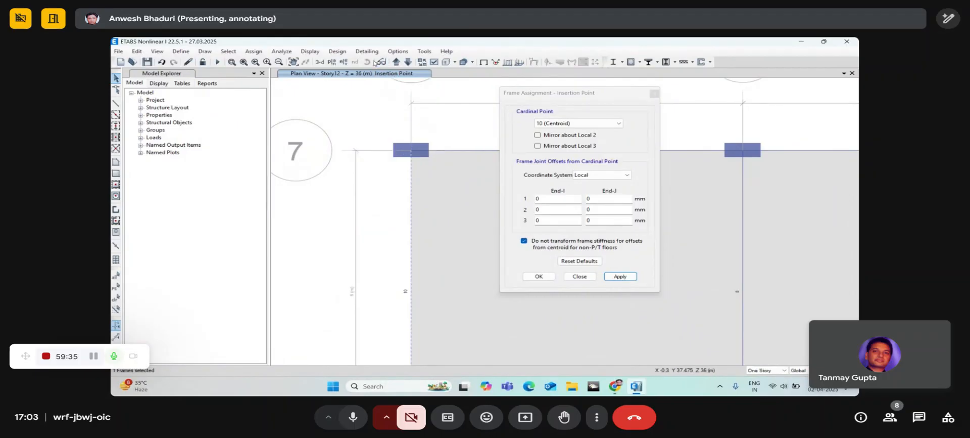
scroll(421, 133, up, 5)
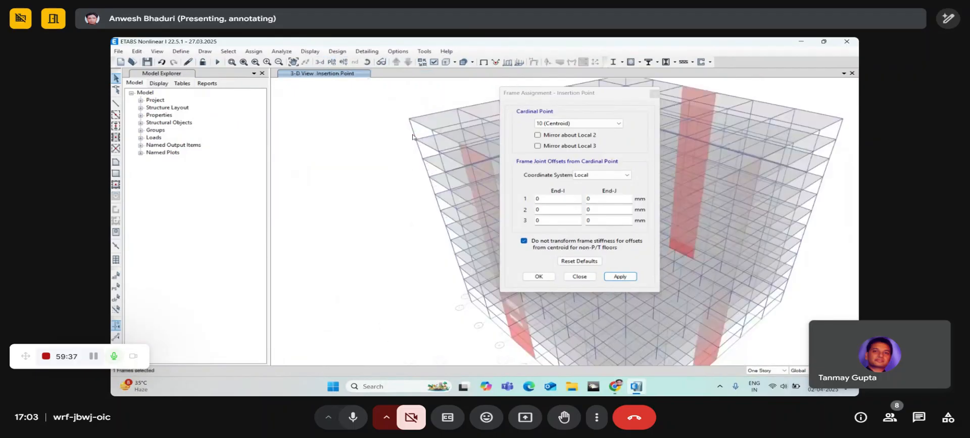
right_click(414, 125)
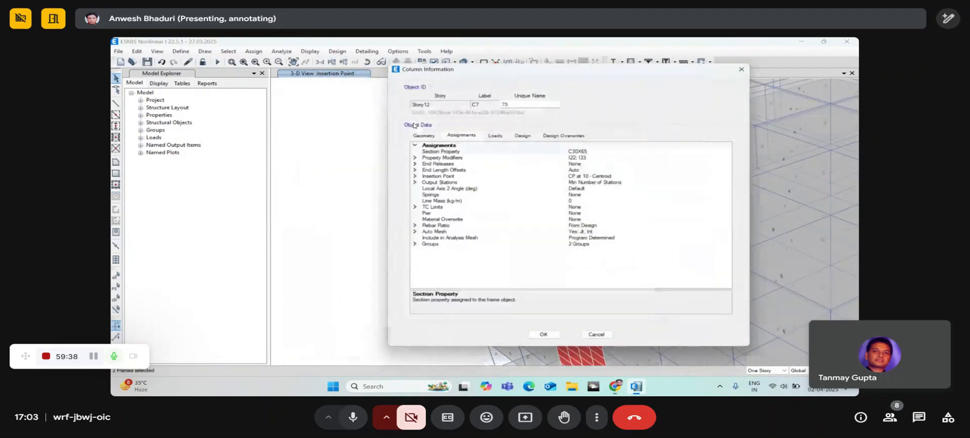
Step: Close the corner column's information and switch to the Story12 plan view
click(745, 68)
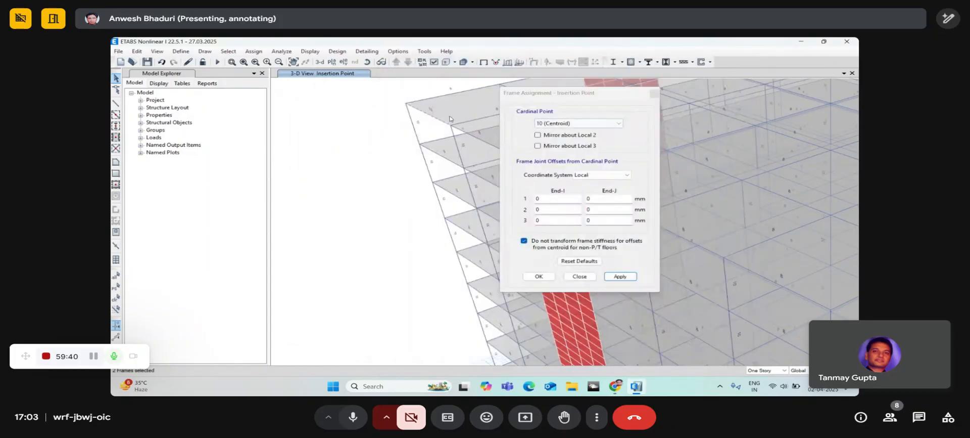
right_click(422, 112)
key(Escape)
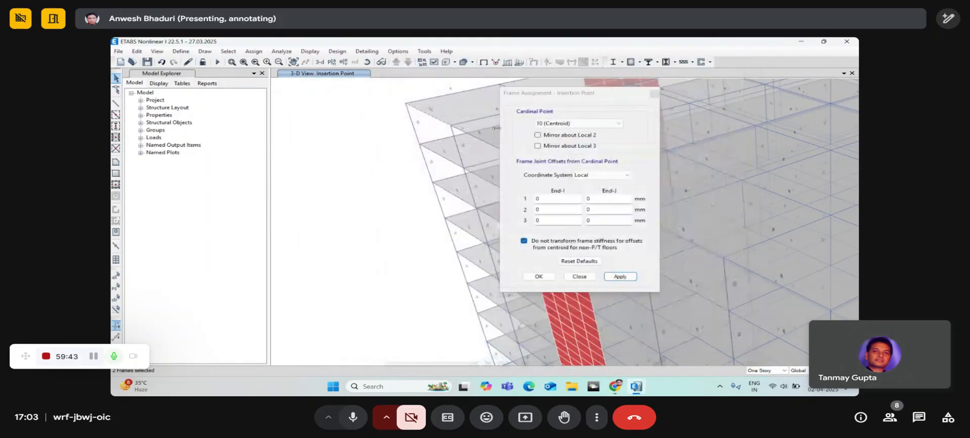
click(331, 61)
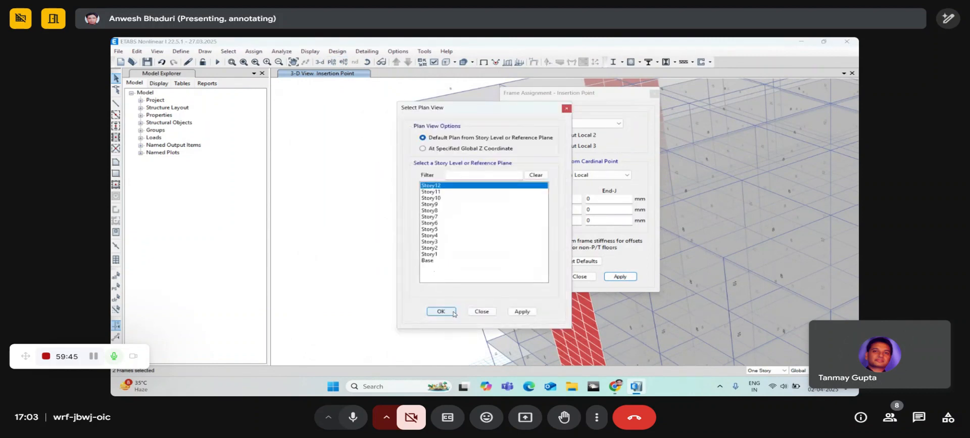
click(441, 311)
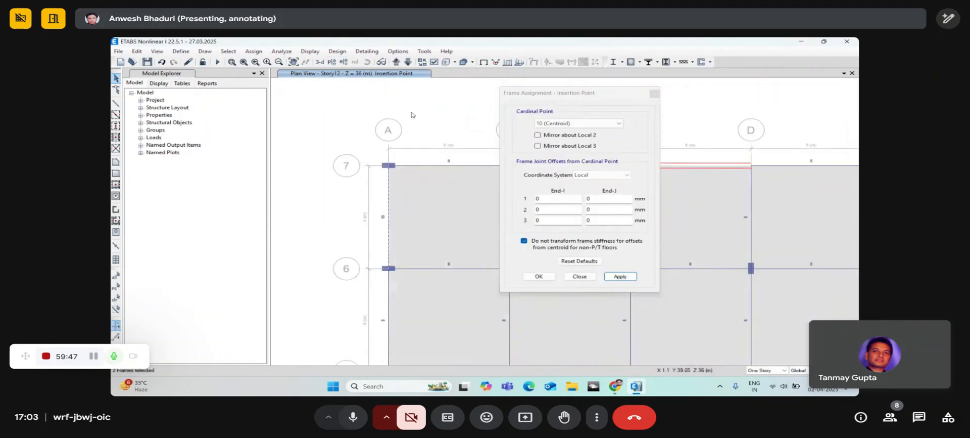
Step: Show the frames extruded without assignment labels and examine how beams and column meet at grid intersection A-7
click(482, 63)
click(446, 63)
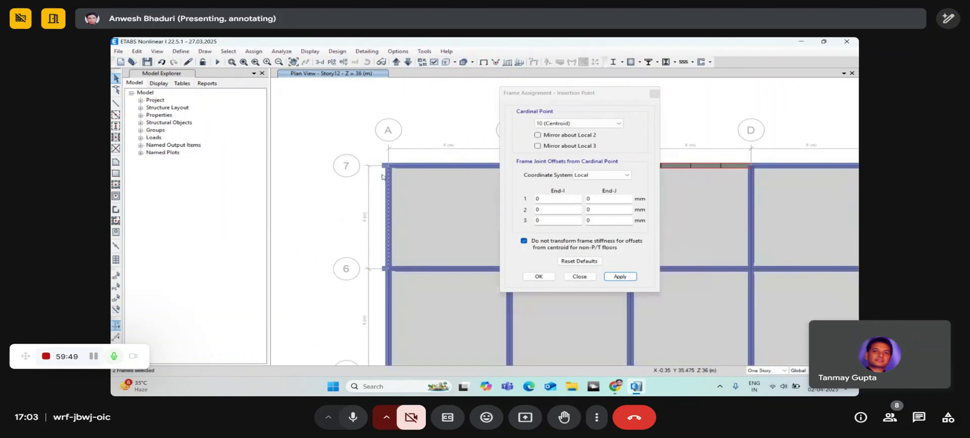
scroll(385, 173, up, 4)
scroll(379, 187, up, 4)
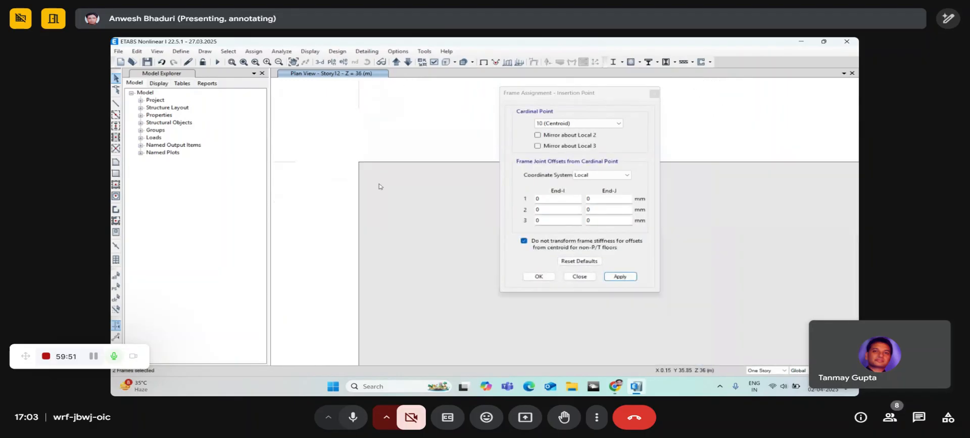
middle_drag(341, 189, 387, 179)
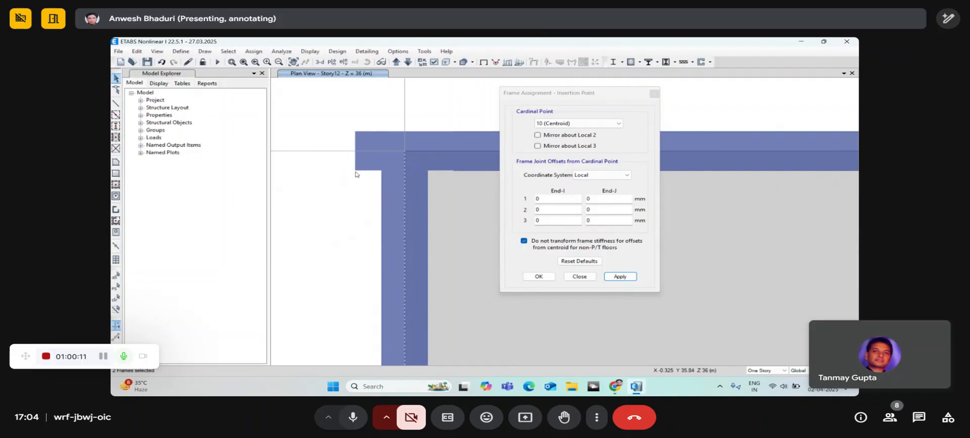
middle_drag(371, 193, 403, 178)
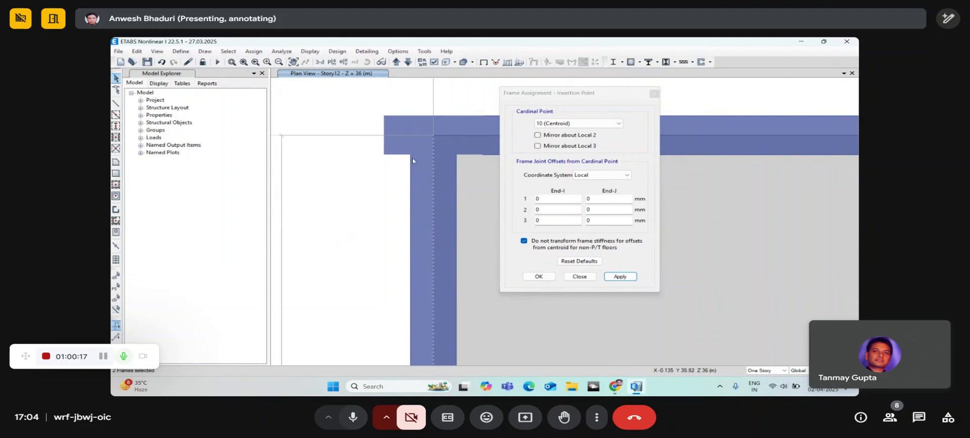
Step: Set the axis 2 joint offsets of the selected corner column and grid A beam to 175 mm at End-I and End-J and apply them
double_click(555, 211)
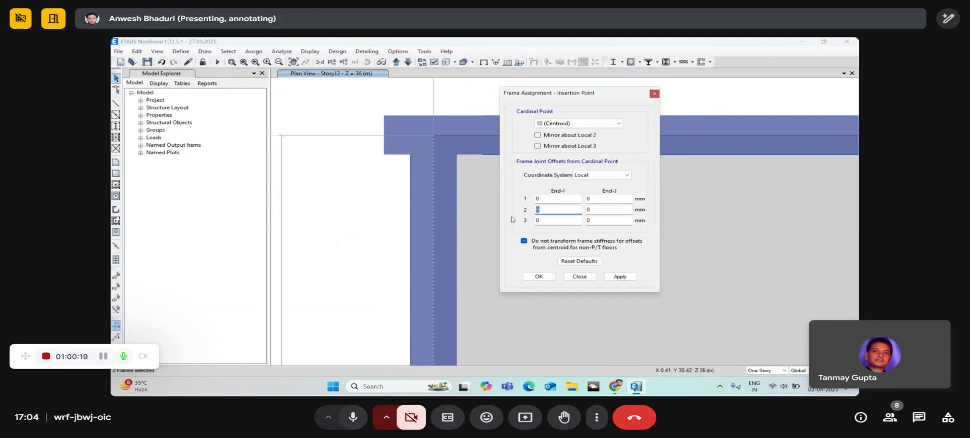
text(175)
double_click(599, 210)
click(620, 276)
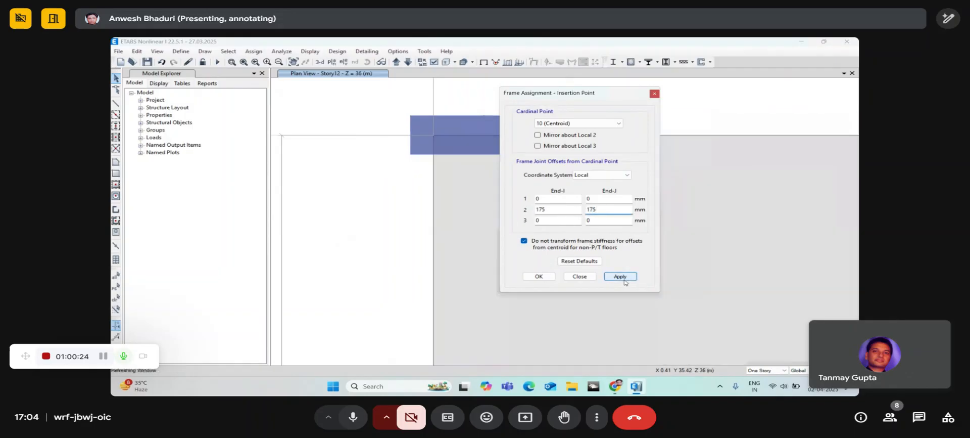
Step: Redisplay the extruded frames without assignment labels and check the column and beam alignment at grid intersection A-7
scroll(366, 174, down, 3)
click(484, 63)
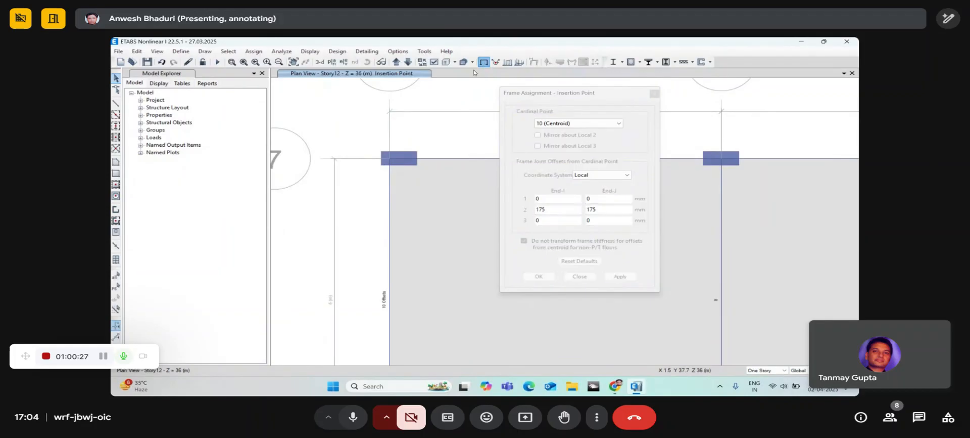
click(445, 63)
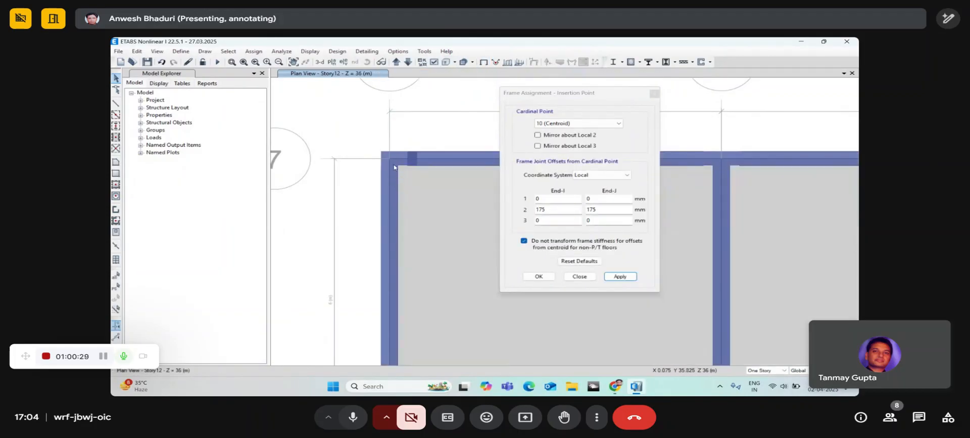
scroll(391, 167, up, 3)
click(387, 169)
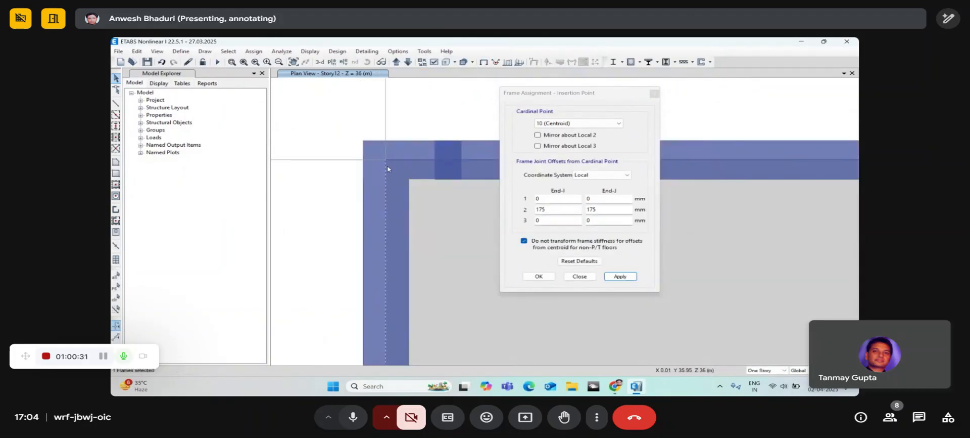
click(386, 161)
scroll(428, 153, down, 3)
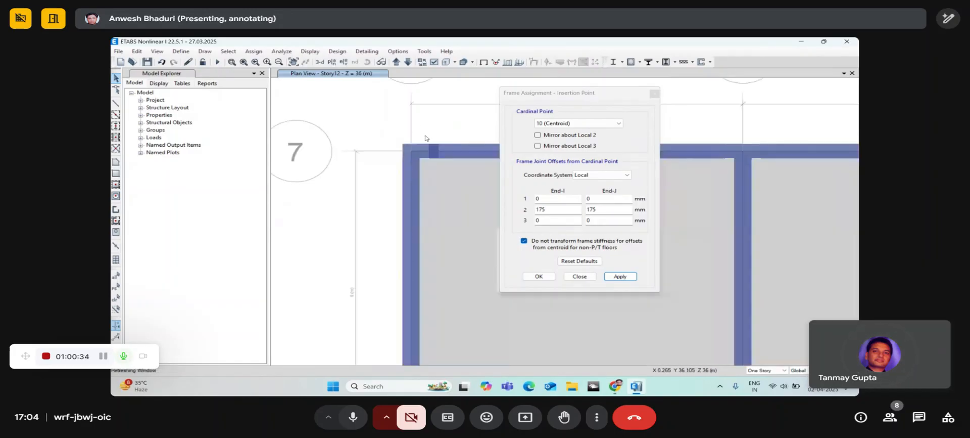
Step: Return to the non-extruded plan and inspect the end length offset and insertion point assignments of the grid A beam between grids 7 and 6
click(483, 63)
middle_drag(413, 175, 387, 221)
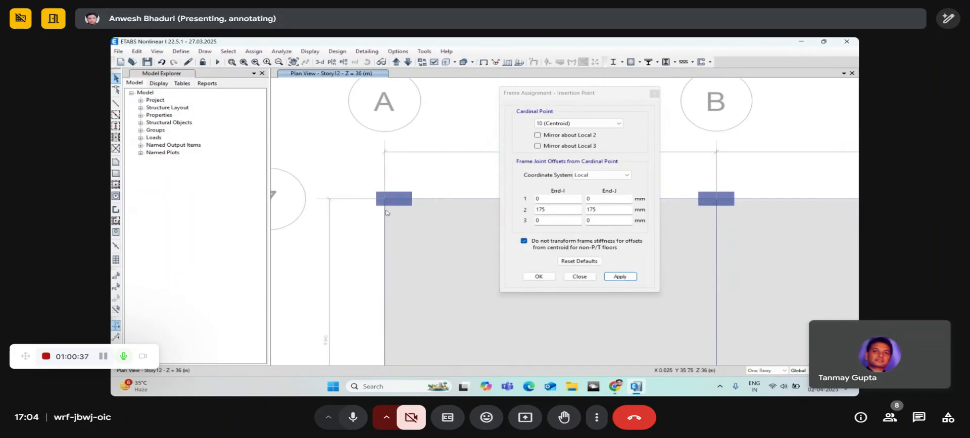
click(403, 197)
scroll(412, 199, down, 3)
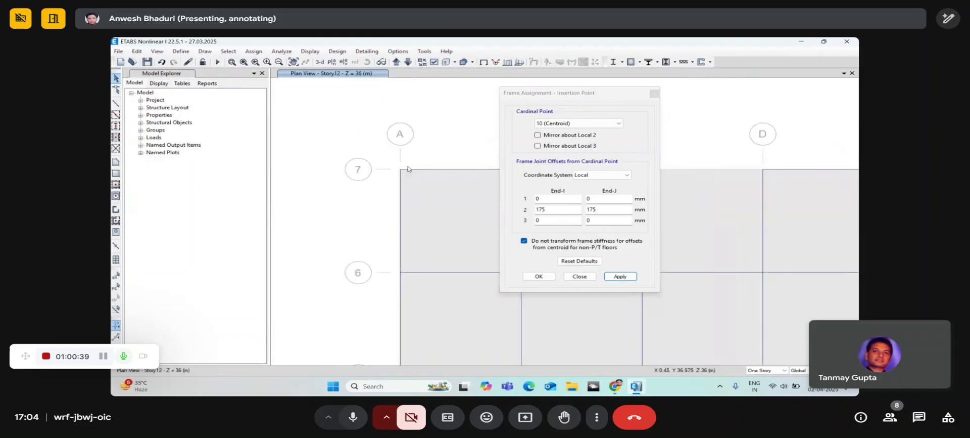
right_click(401, 192)
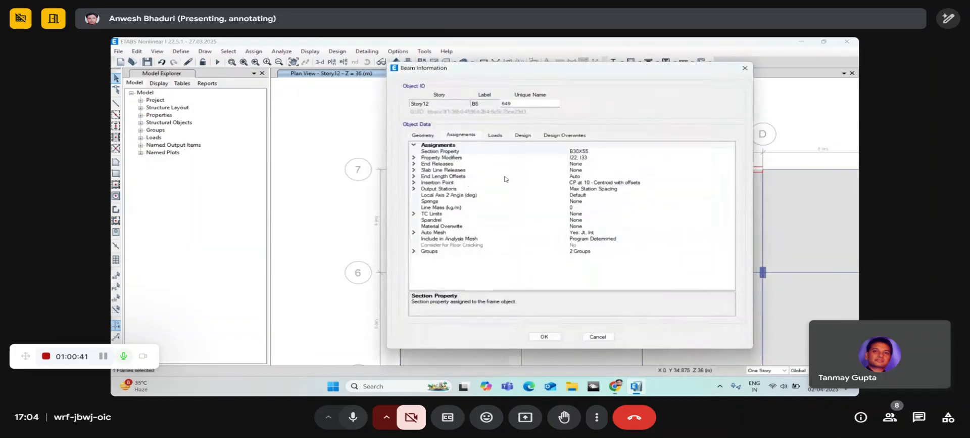
click(414, 177)
click(414, 176)
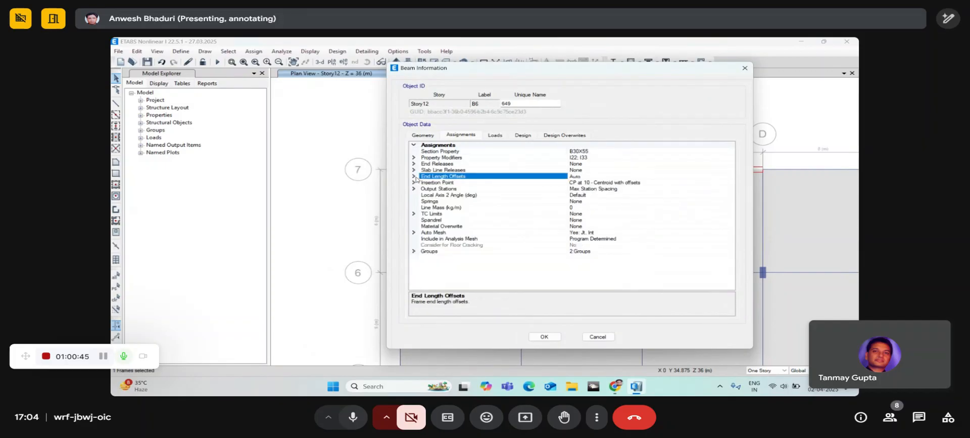
click(420, 182)
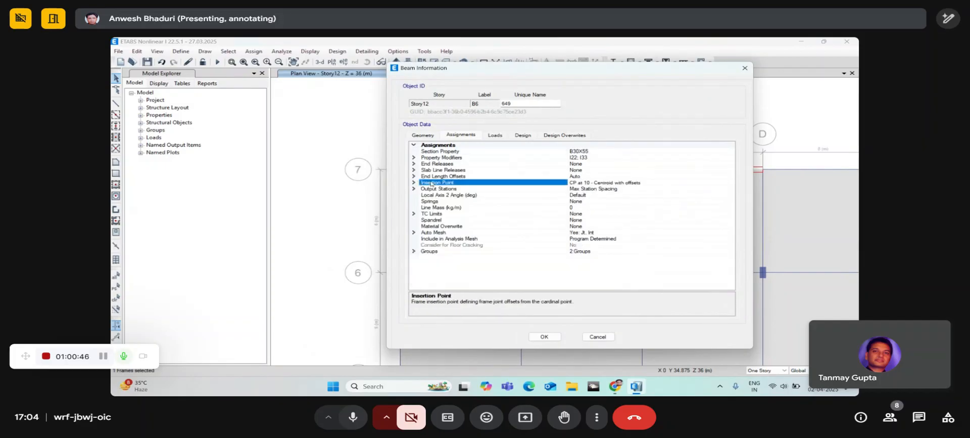
click(745, 68)
Step: Compare the column positions relative to grid A at grids 7, 6 and 5 in the Story12 plan
scroll(407, 171, up, 4)
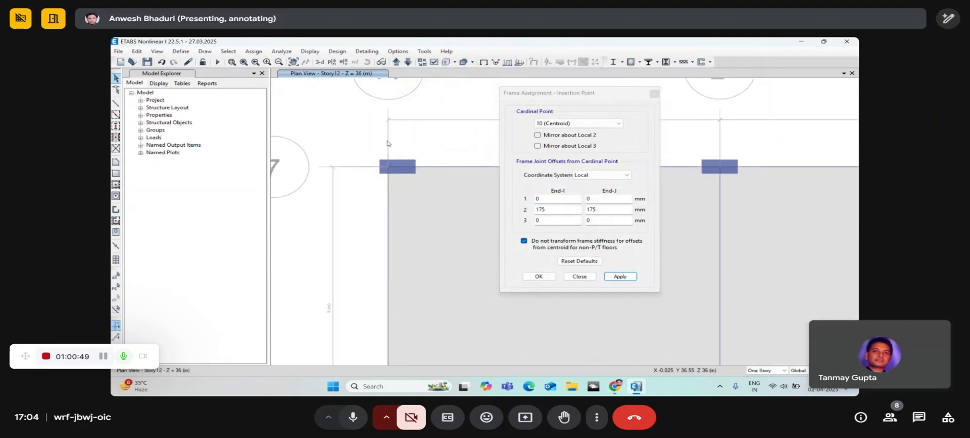
scroll(388, 143, down, 4)
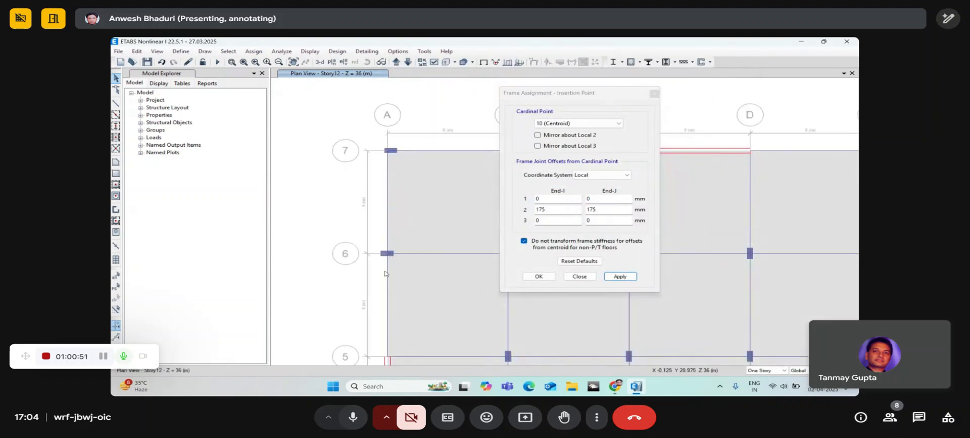
middle_drag(385, 270, 382, 217)
middle_drag(404, 258, 409, 180)
middle_drag(386, 122, 382, 242)
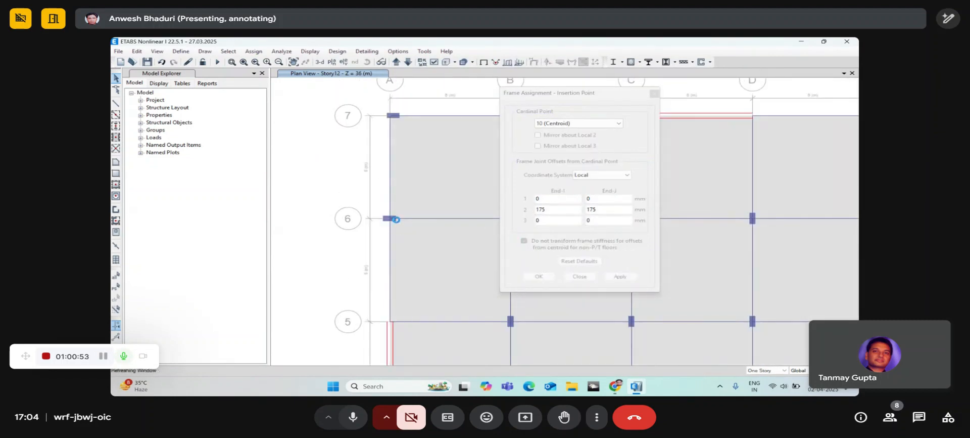
middle_drag(394, 178, 389, 270)
scroll(377, 187, up, 5)
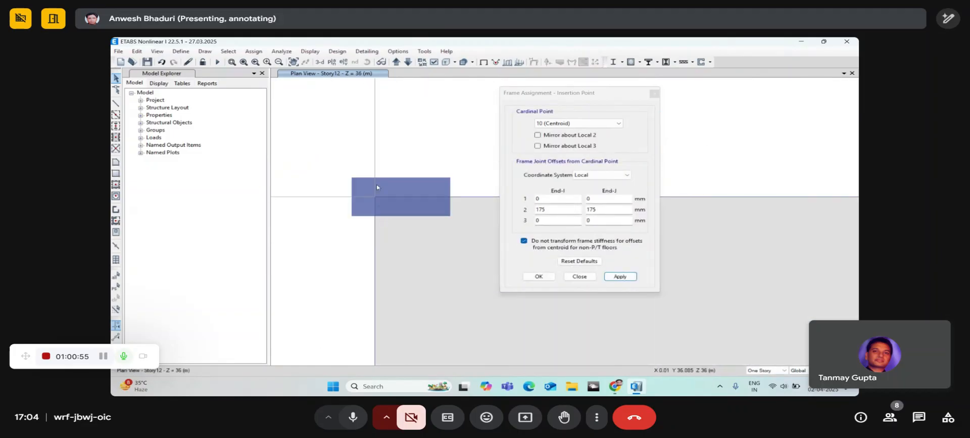
scroll(380, 195, down, 3)
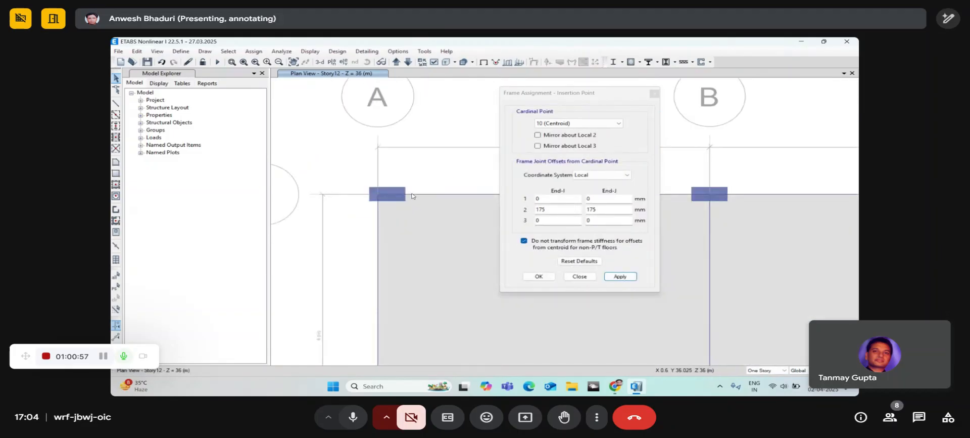
click(411, 196)
scroll(392, 174, down, 2)
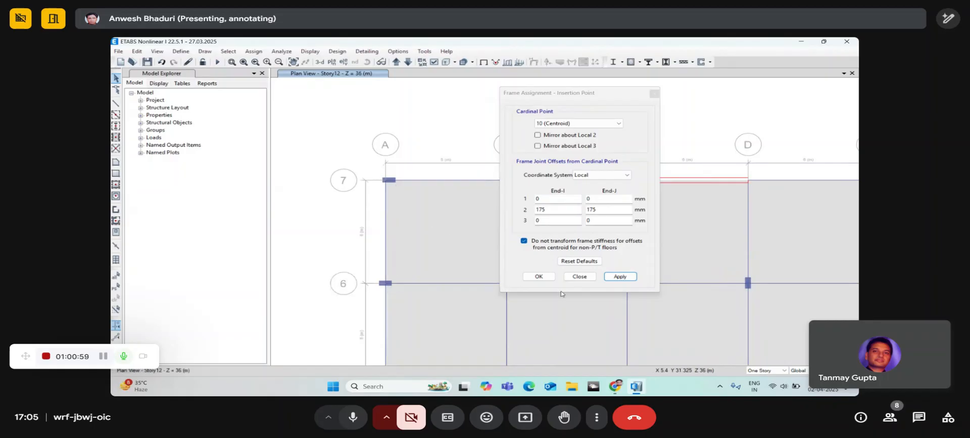
Step: Recheck the grid A beam near grid 7, clear its selection and close the frame insertion point assignment
click(539, 276)
scroll(398, 232, up, 3)
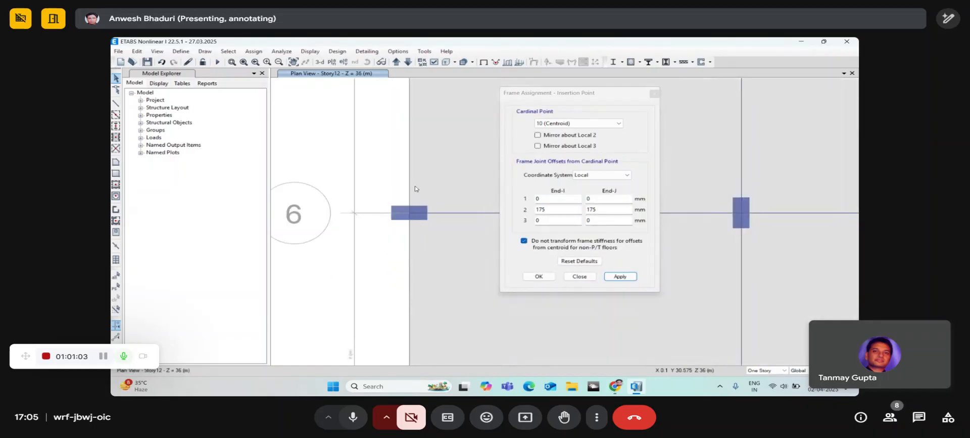
middle_drag(412, 181, 414, 308)
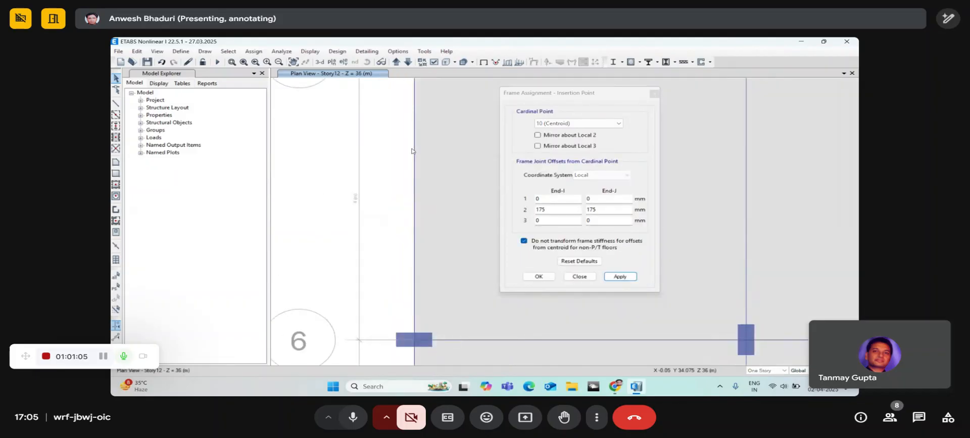
middle_drag(406, 83, 385, 209)
click(390, 219)
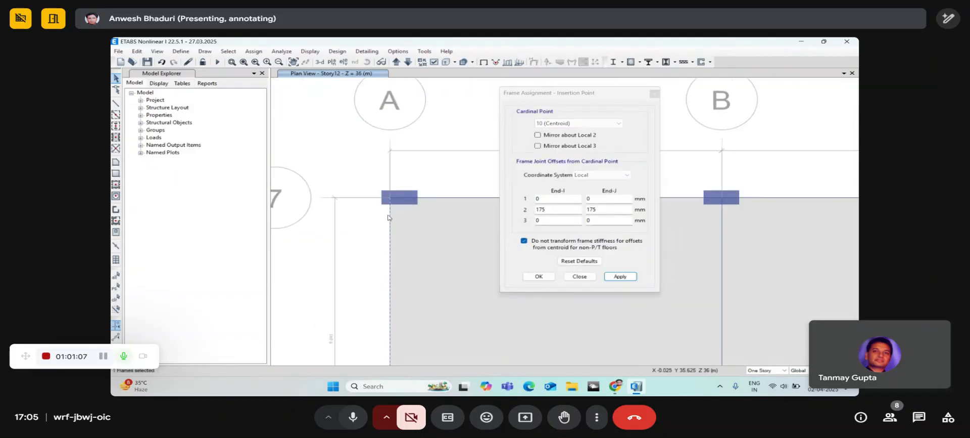
click(388, 217)
click(579, 276)
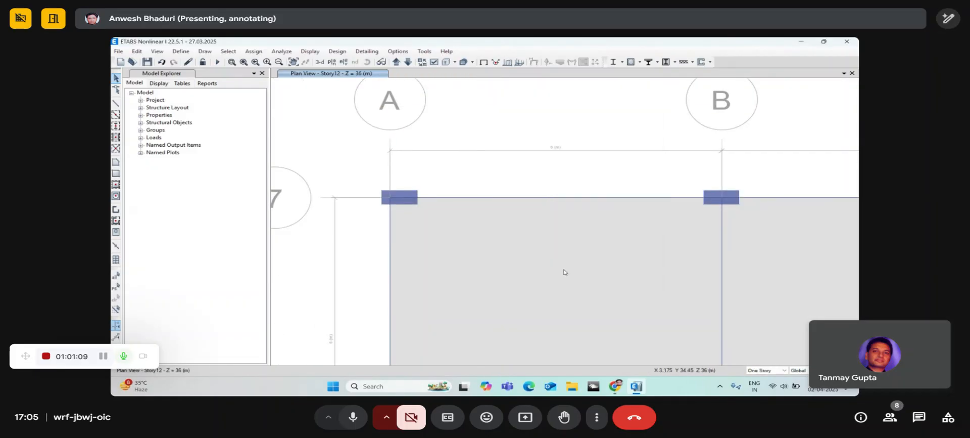
Step: Examine the Story12 edge columns around grid G and back at grid A to compare their positions with the grid lines
middle_drag(488, 233, 490, 269)
scroll(404, 207, down, 3)
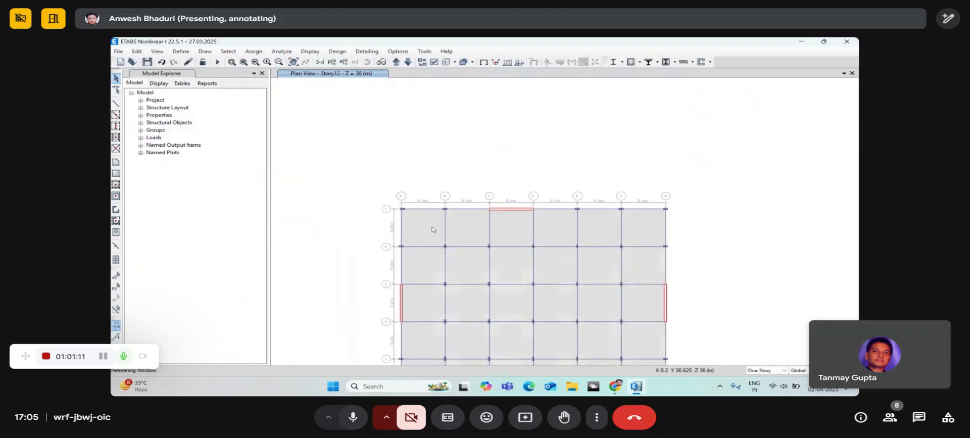
middle_drag(591, 240, 559, 218)
scroll(575, 210, up, 3)
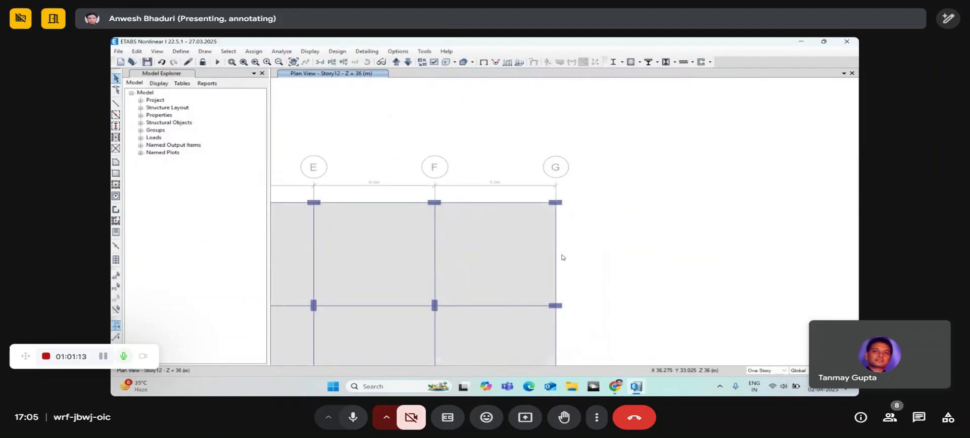
middle_drag(561, 256, 546, 243)
scroll(545, 203, up, 3)
middle_drag(545, 204, 638, 205)
scroll(503, 195, down, 3)
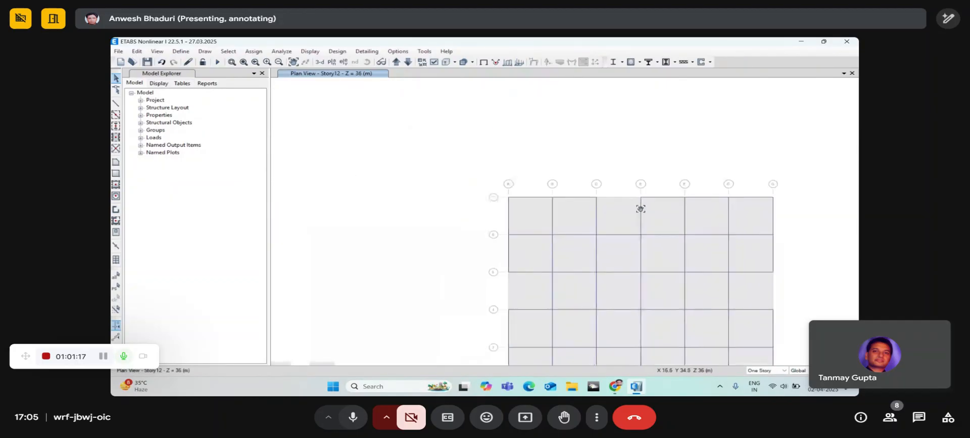
scroll(521, 201, up, 4)
scroll(502, 201, up, 3)
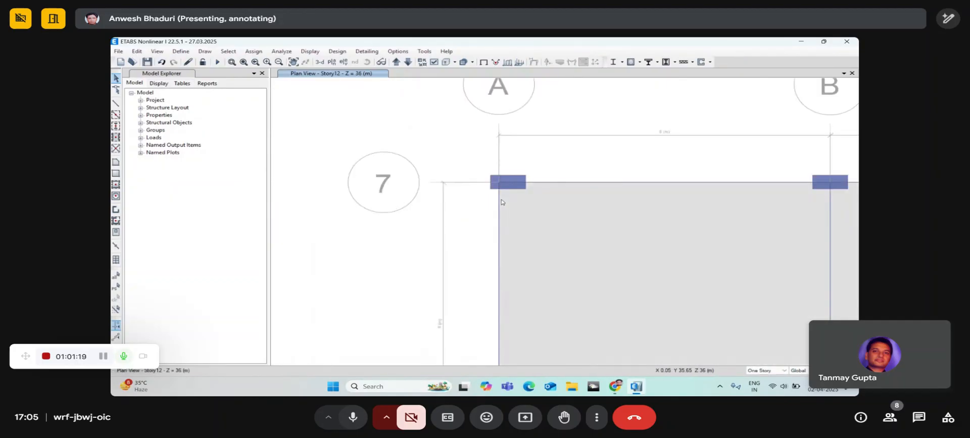
scroll(502, 201, down, 3)
middle_drag(501, 201, 441, 169)
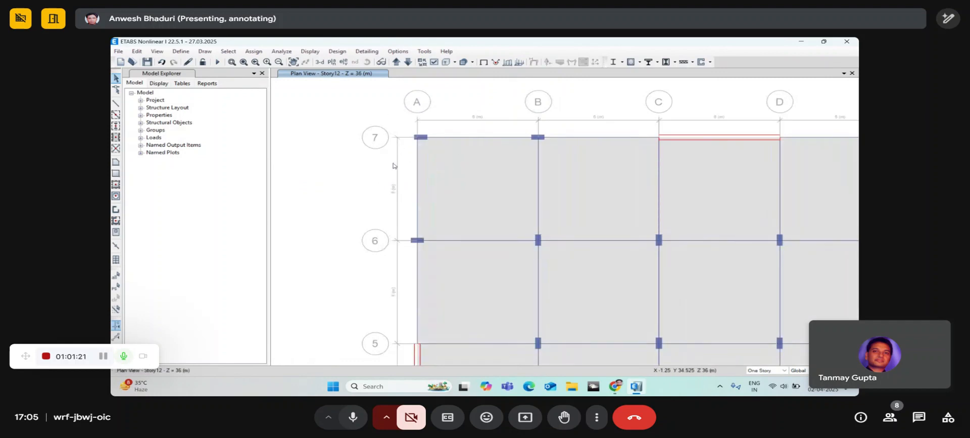
scroll(420, 125, up, 3)
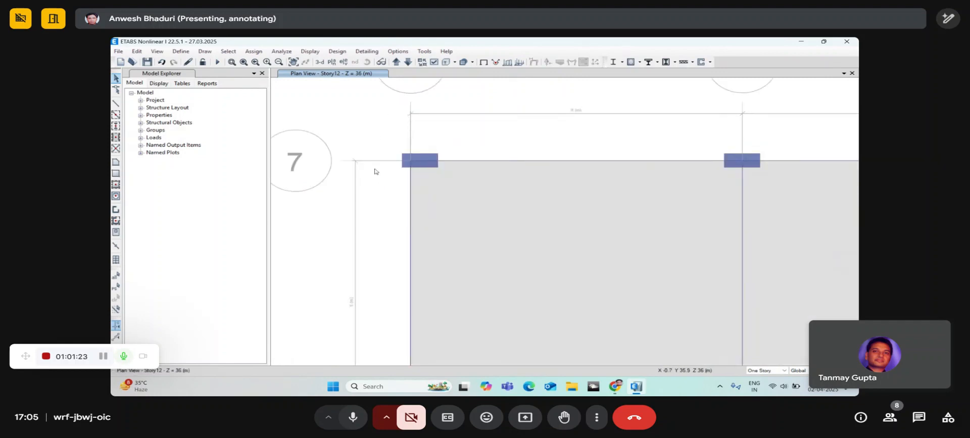
Step: Compare the column positions at grids A and B along grid 7 with the grid lines in the Story12 plan
scroll(432, 132, down, 3)
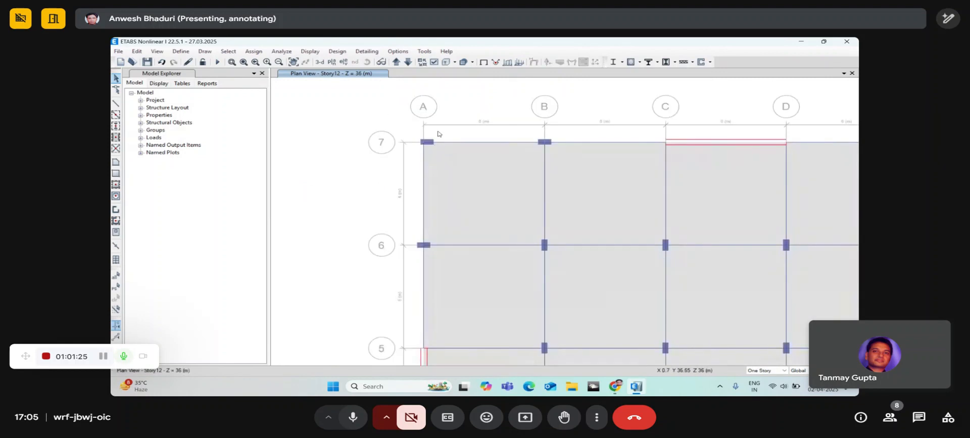
scroll(435, 135, up, 3)
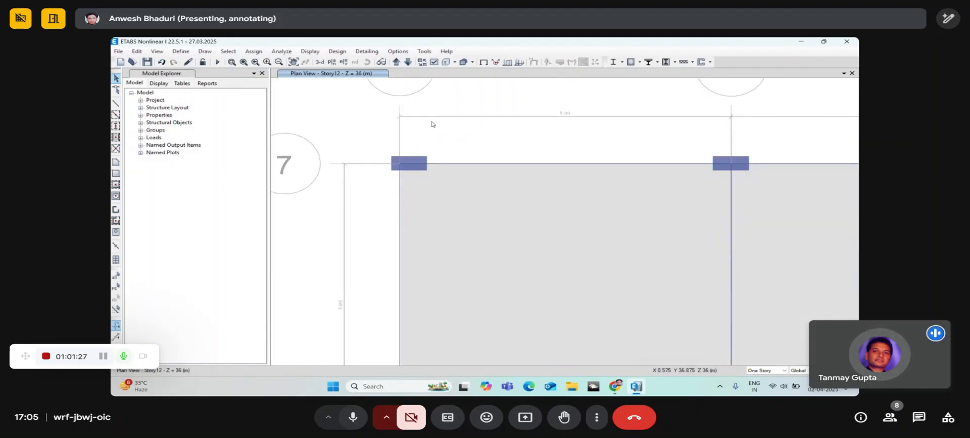
scroll(427, 126, down, 3)
scroll(417, 151, up, 3)
middle_drag(422, 131, 426, 207)
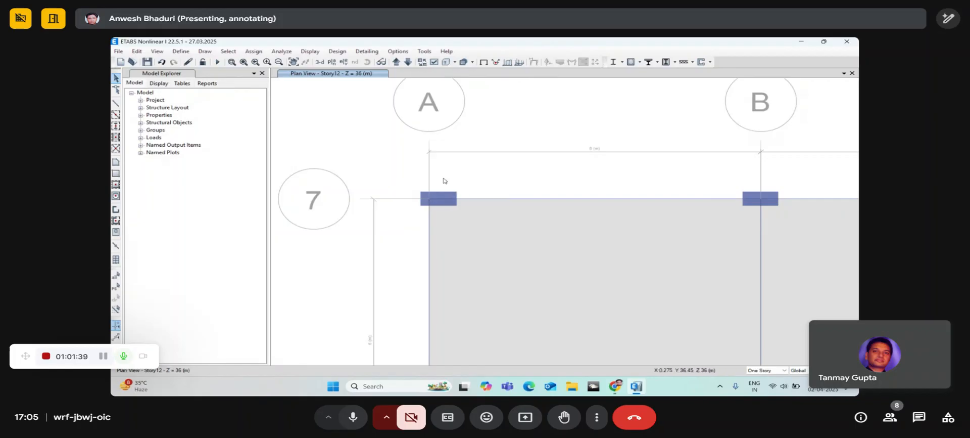
scroll(371, 309, down, 3)
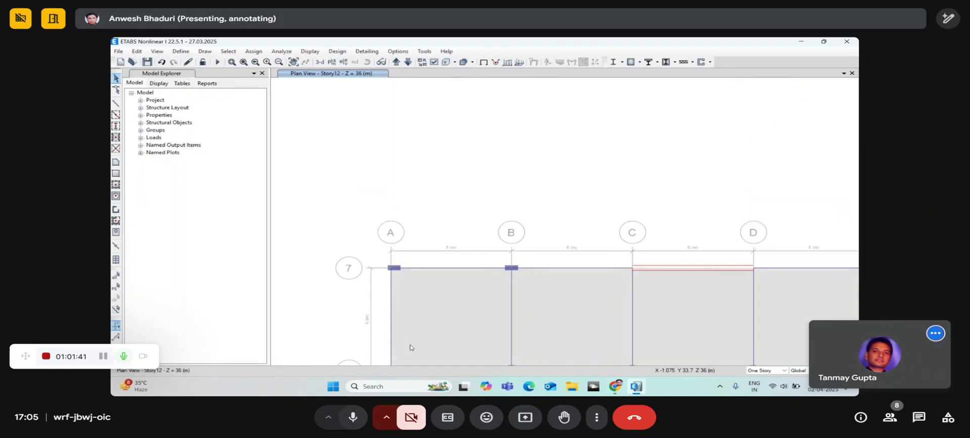
middle_drag(434, 267, 478, 124)
middle_drag(386, 196, 470, 231)
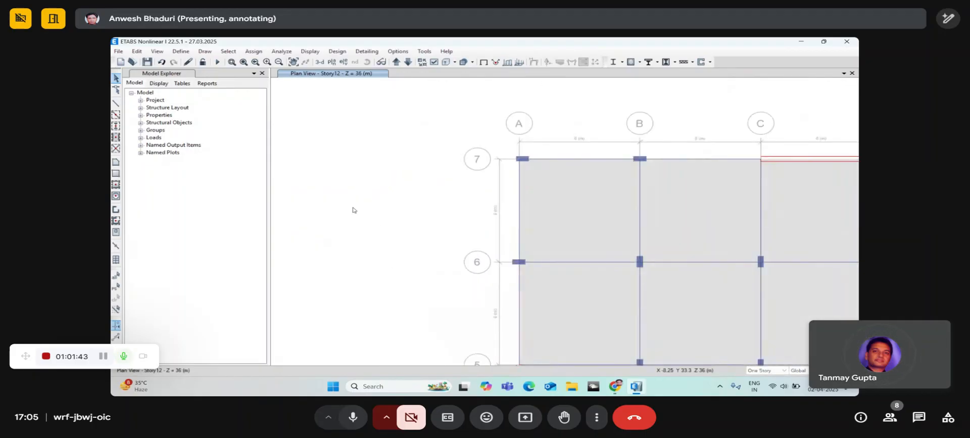
scroll(373, 186, down, 3)
scroll(433, 189, up, 3)
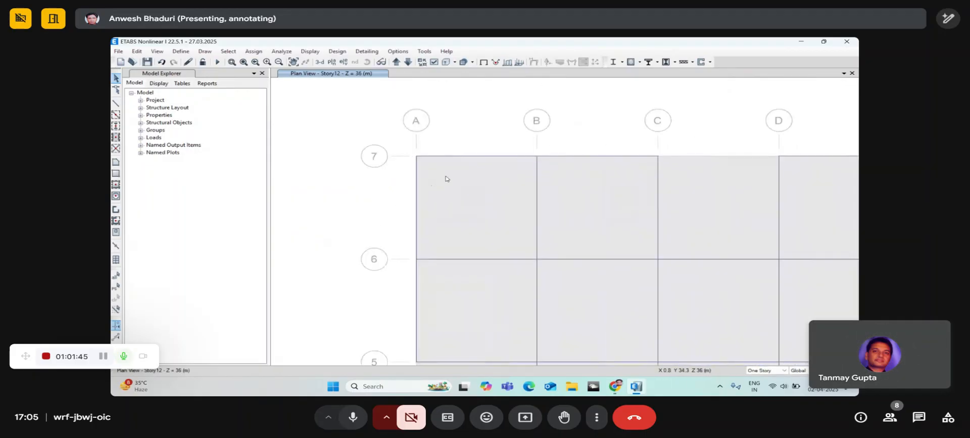
middle_drag(516, 154, 336, 182)
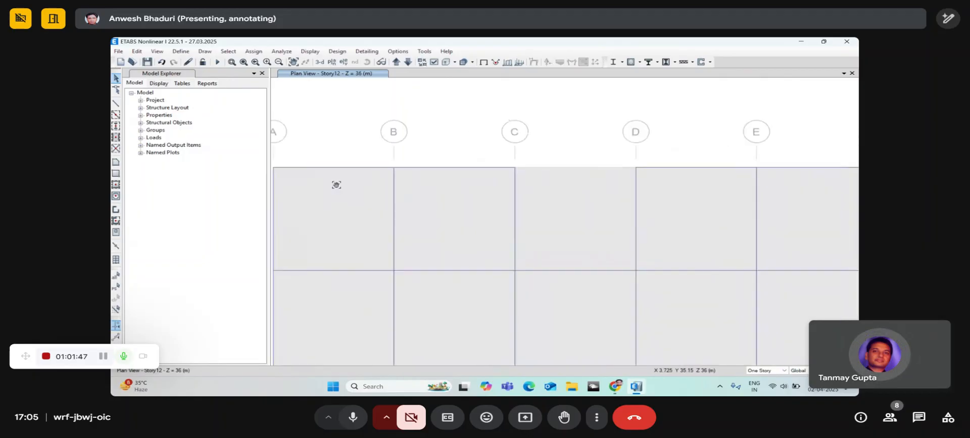
middle_drag(391, 164, 617, 171)
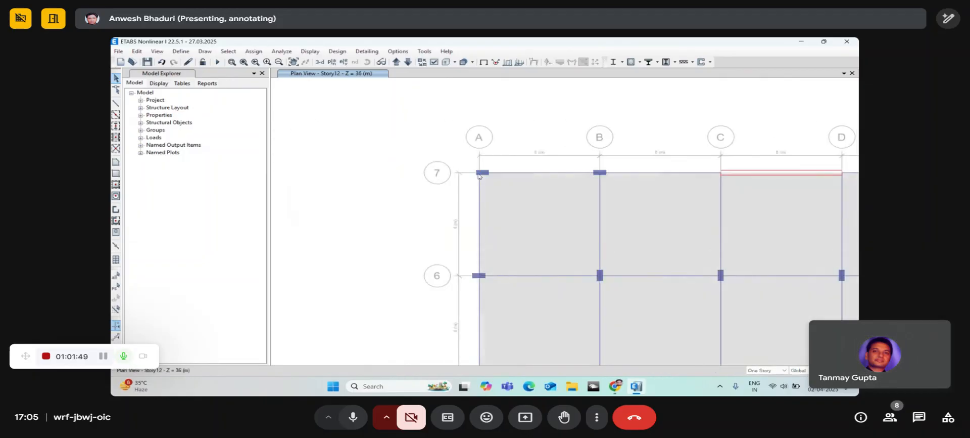
scroll(479, 177, up, 4)
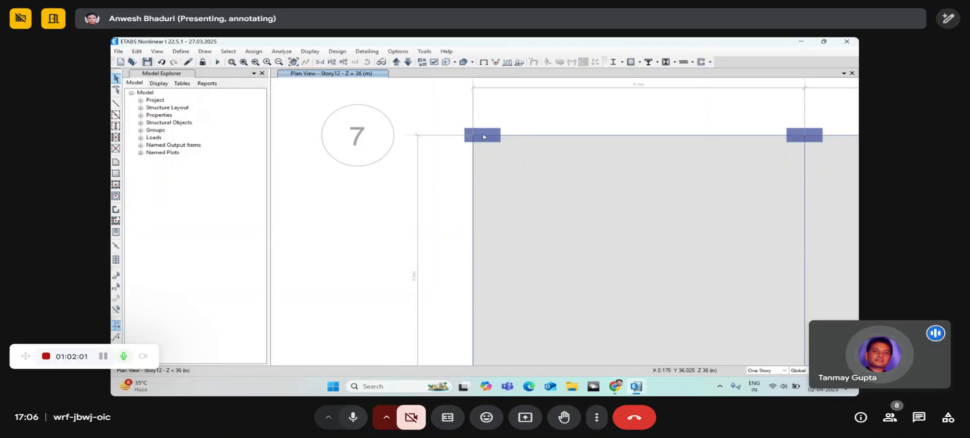
Step: Review the fixed directional properties of the link property Link1 and close its definition
click(180, 52)
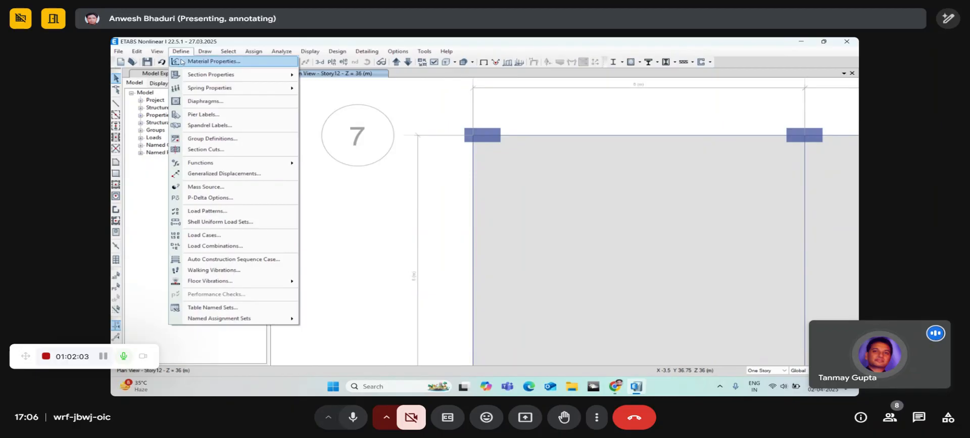
mouse_move(227, 75)
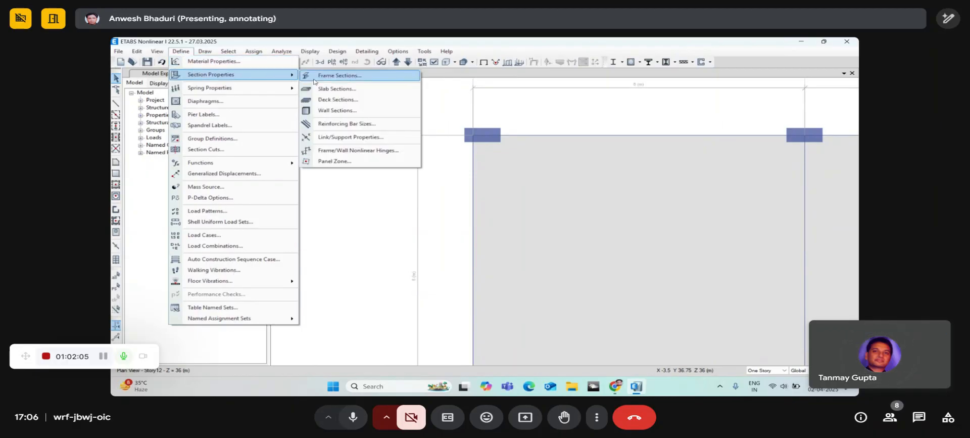
click(334, 137)
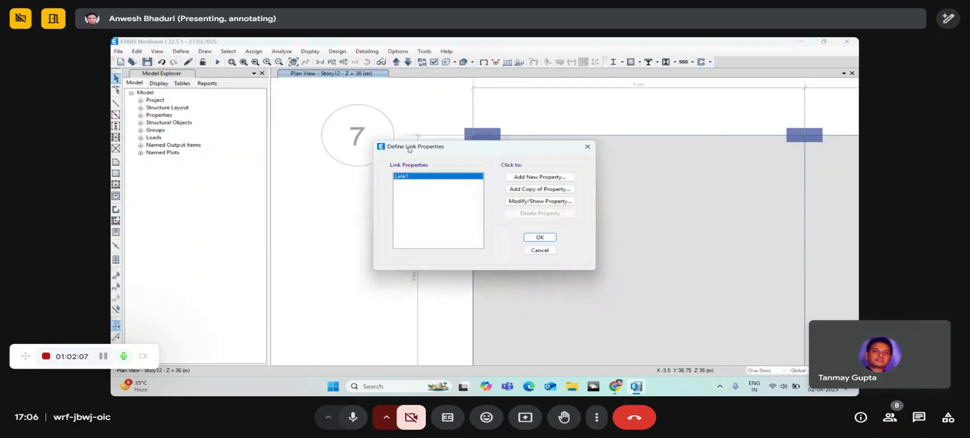
click(514, 201)
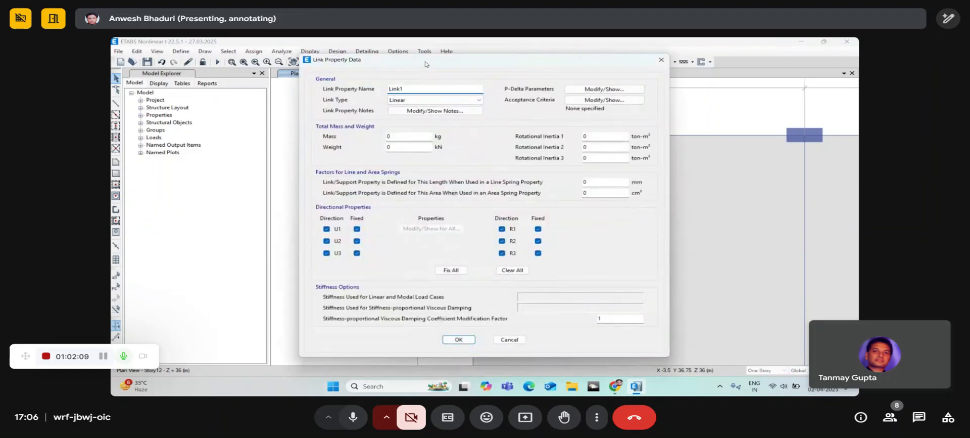
drag(425, 63, 346, 52)
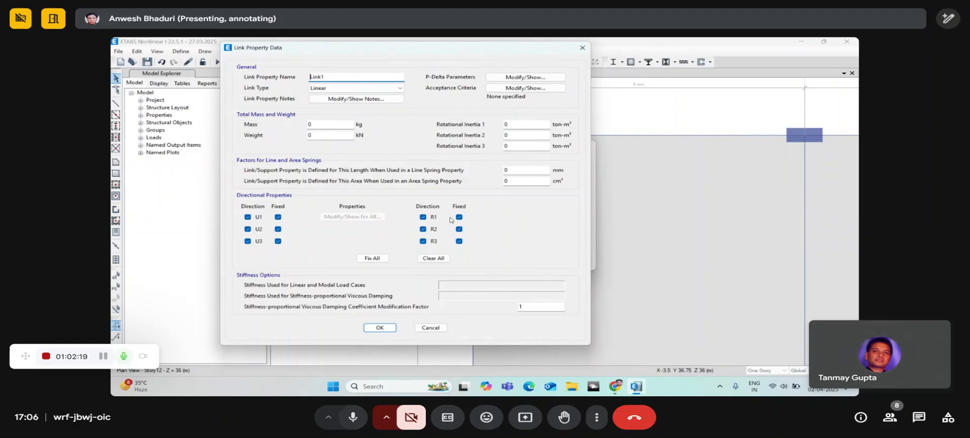
click(388, 328)
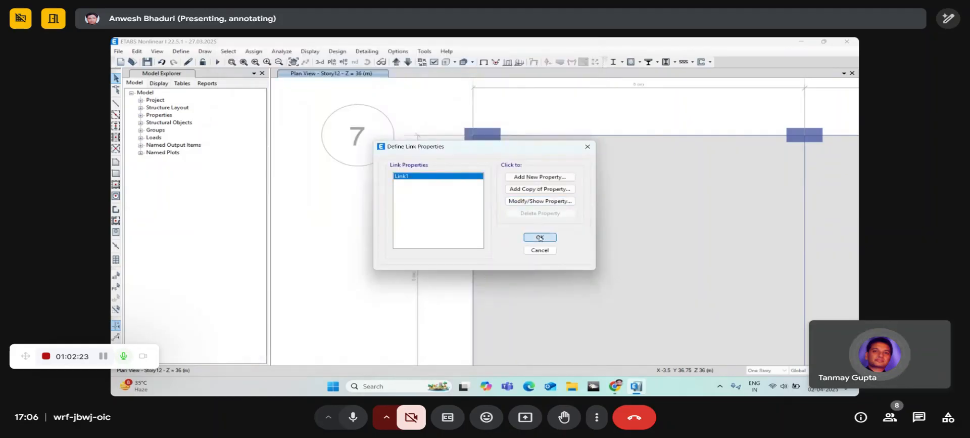
click(539, 237)
Step: Recheck the column offset at the intersection of grids A and 7, ending with the whole Story12 plan in view
scroll(431, 141, down, 3)
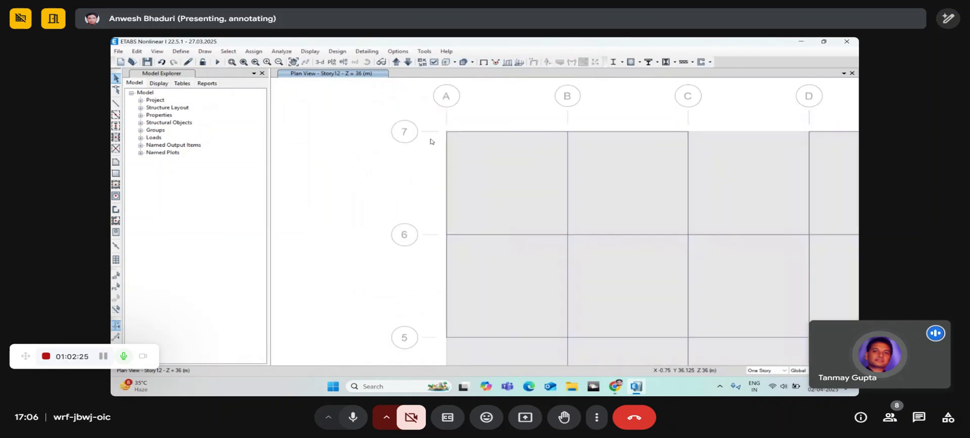
scroll(433, 133, up, 3)
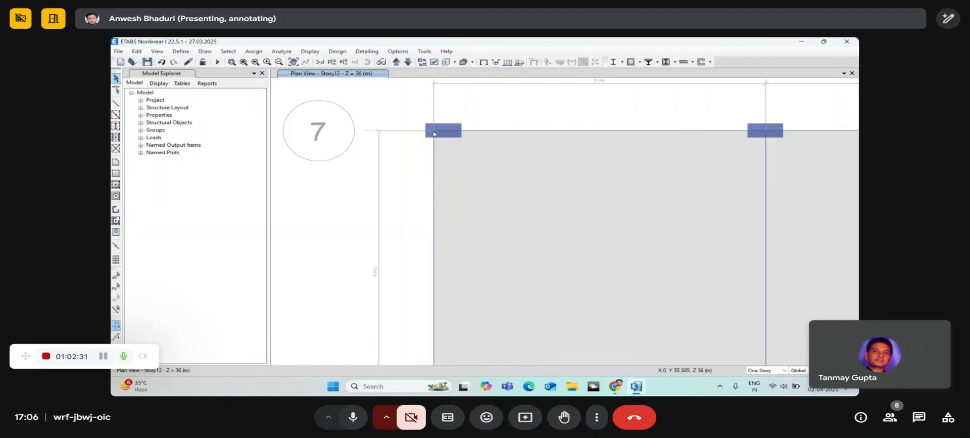
click(433, 169)
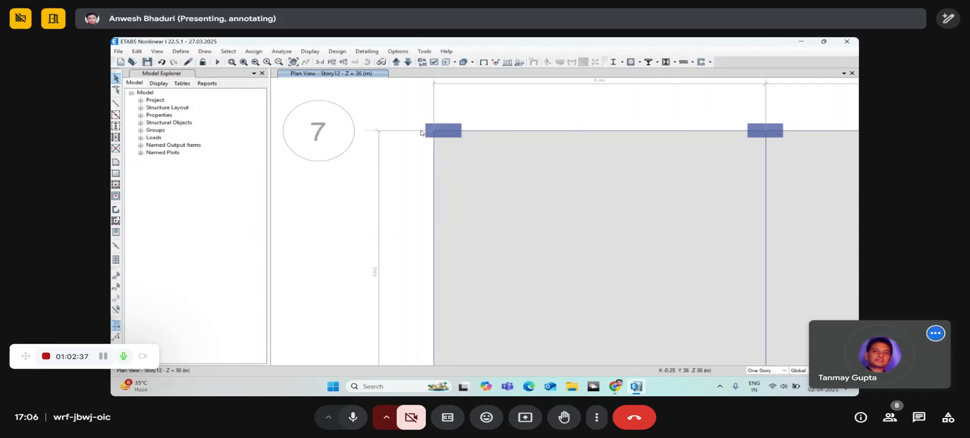
scroll(437, 140, down, 3)
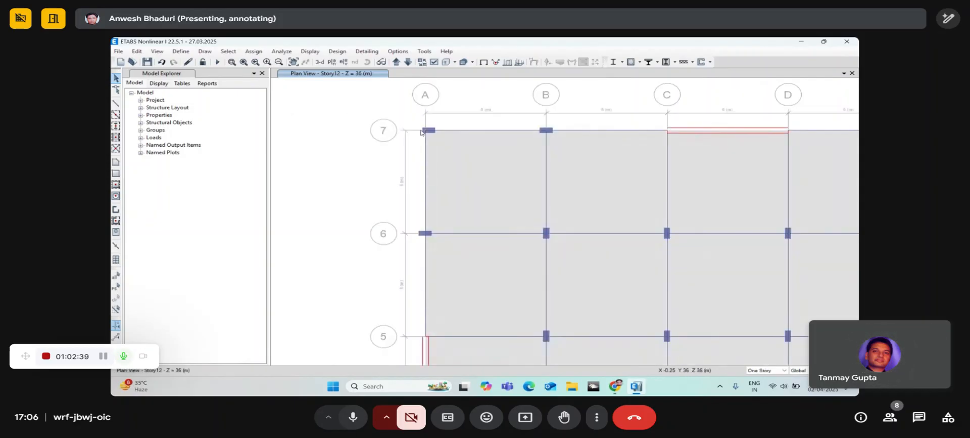
scroll(422, 132, down, 3)
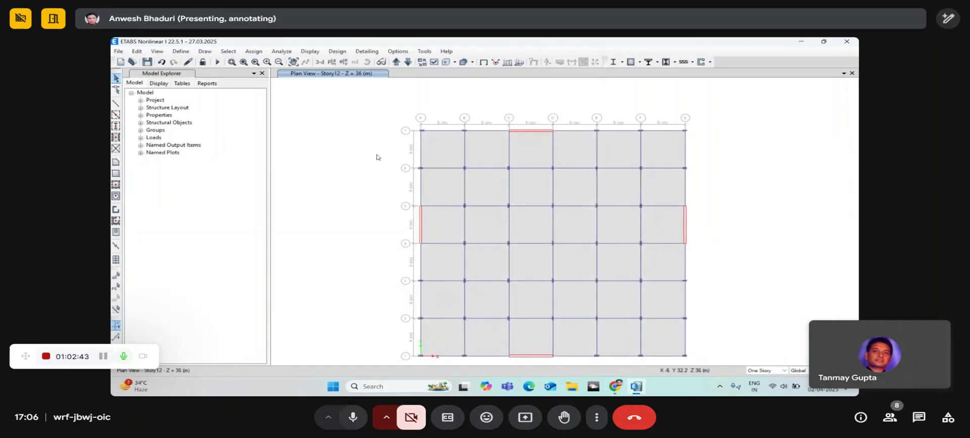
Step: Switch to the default 3D view and rotate the building to inspect its side faces and walls
click(319, 64)
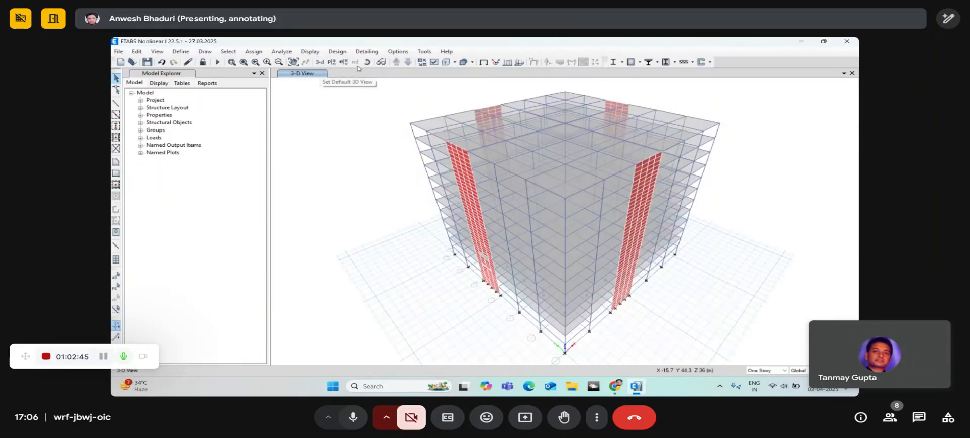
drag(721, 284, 701, 272)
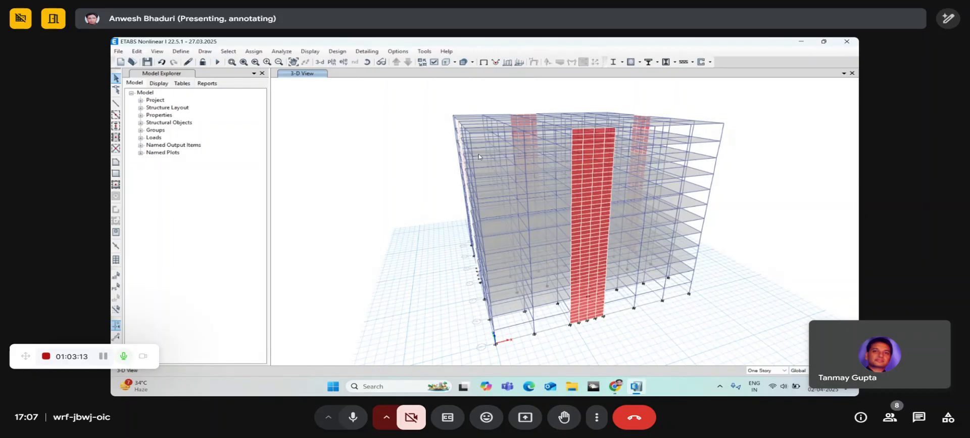
click(367, 62)
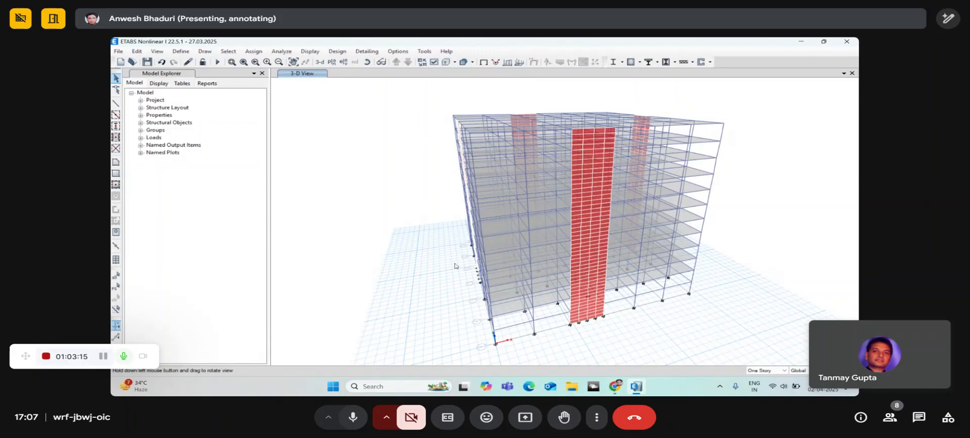
drag(456, 265, 512, 255)
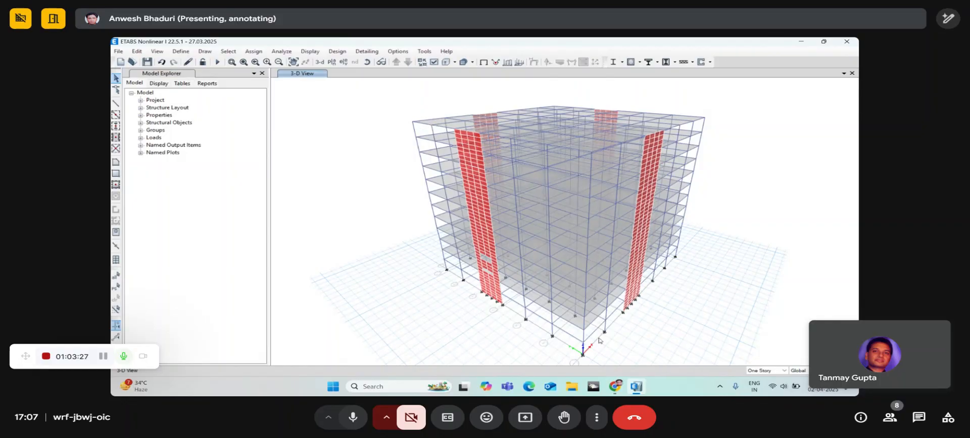
click(367, 62)
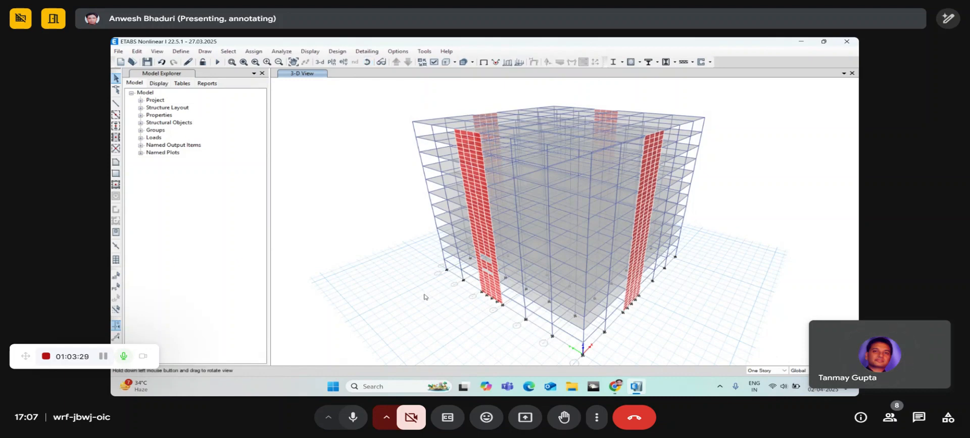
drag(425, 298, 440, 289)
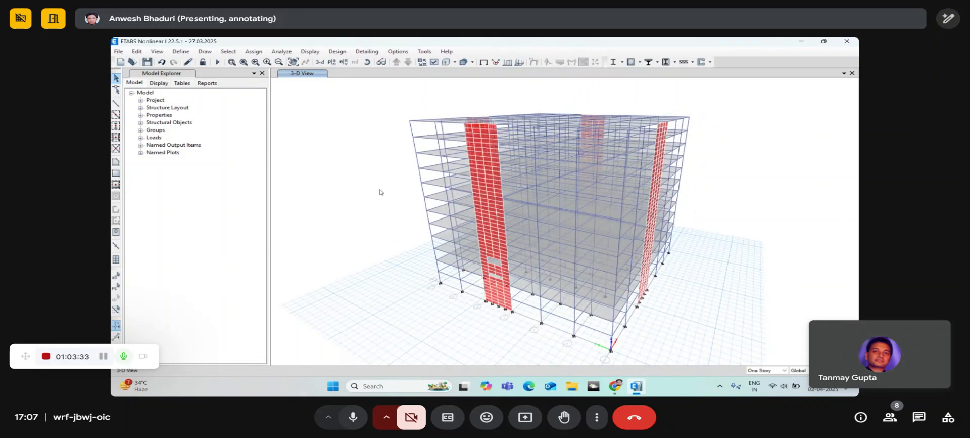
Step: Enter WX as a load pattern name in the load pattern definitions with the type Wind
click(183, 52)
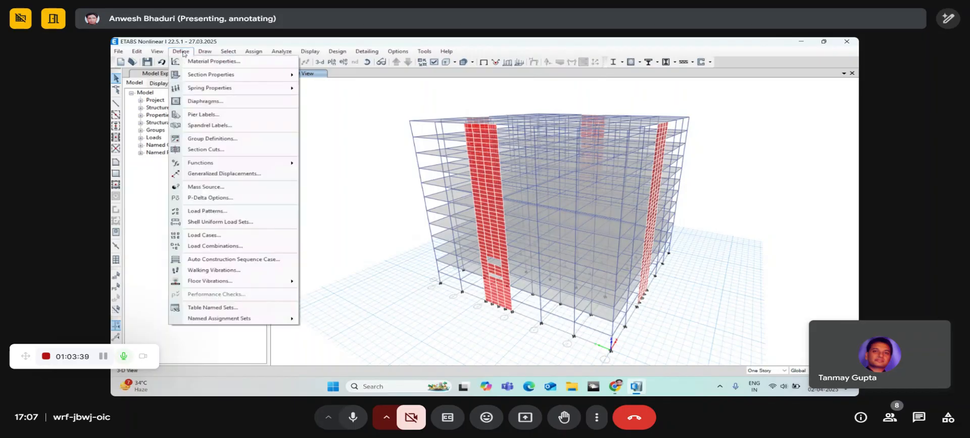
click(198, 212)
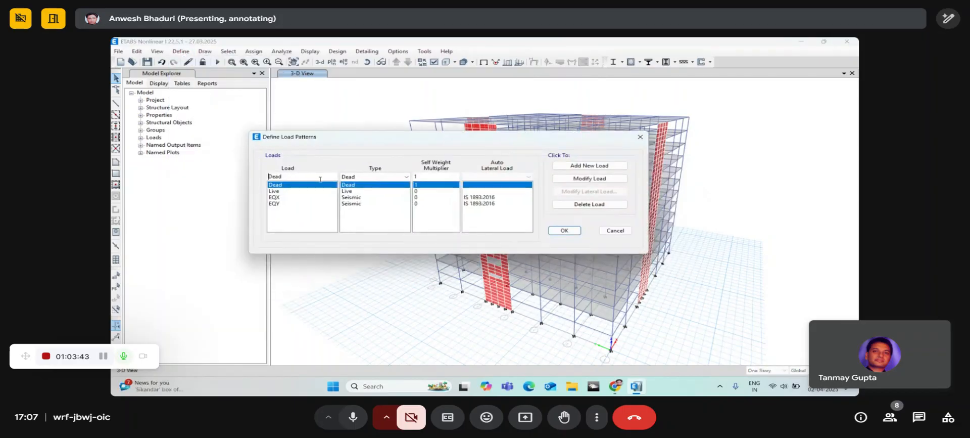
drag(321, 178, 237, 179)
text(WX)
click(374, 177)
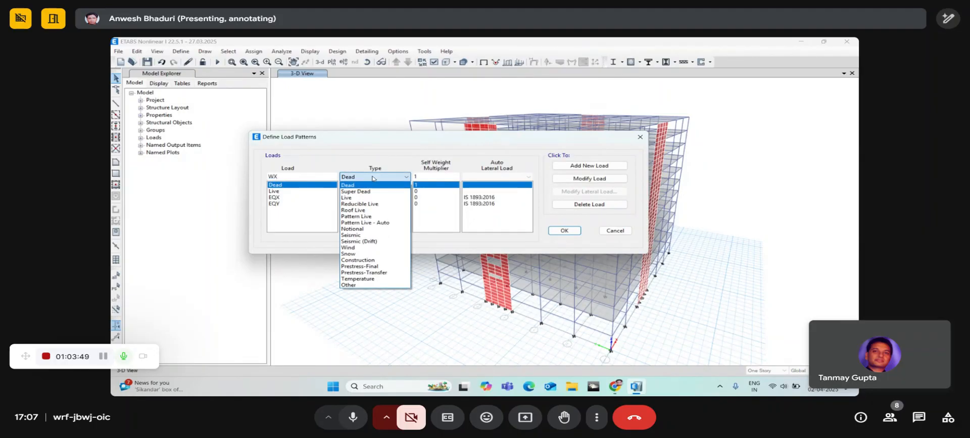
click(360, 247)
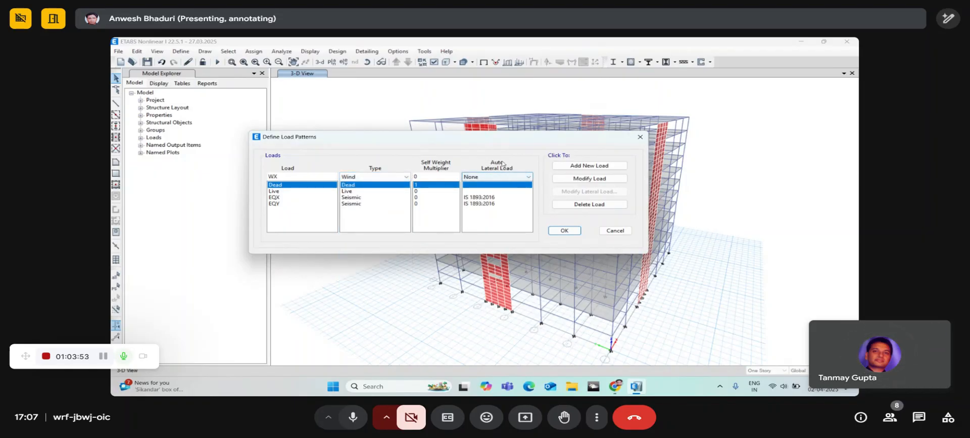
Step: Set the auto lateral load of WX to Indian IS 875:2015 and add it as a new load pattern
click(476, 178)
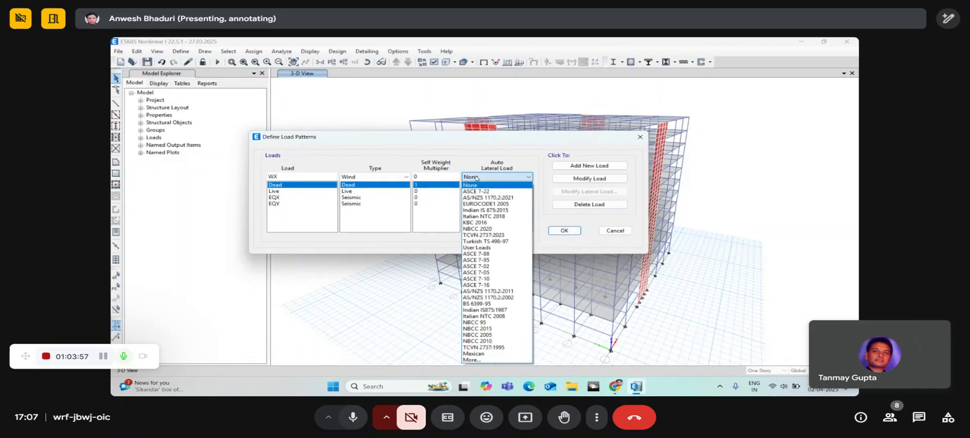
click(476, 178)
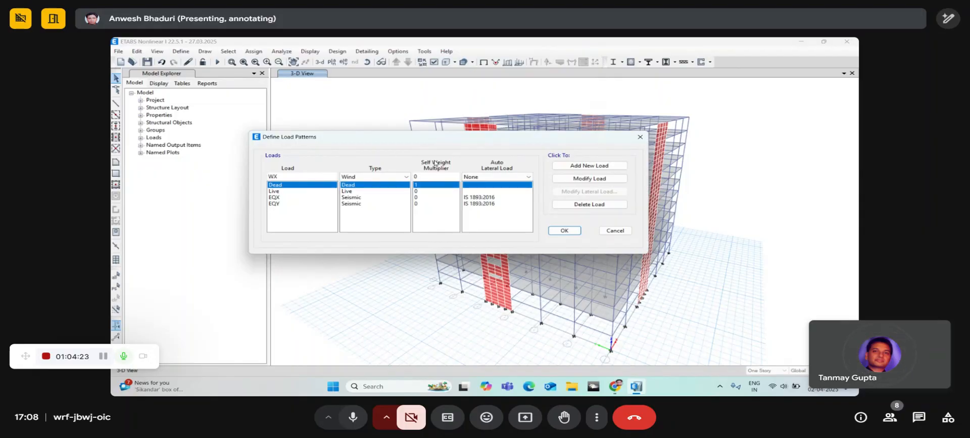
click(480, 178)
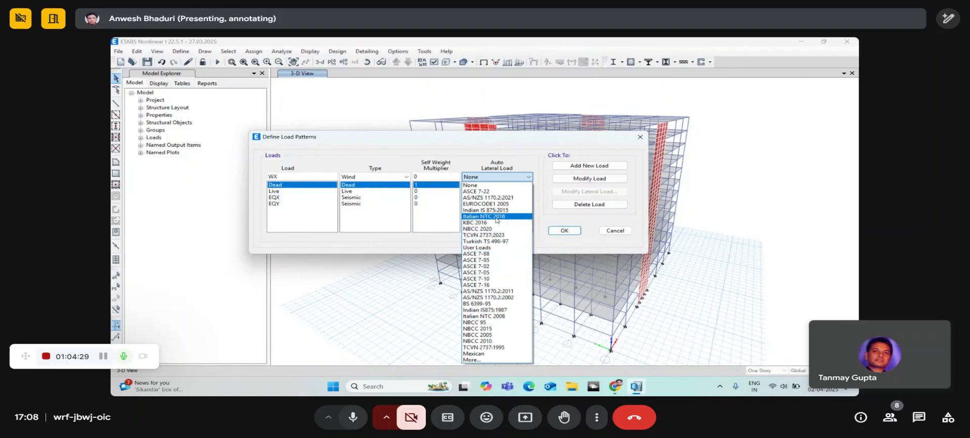
click(497, 210)
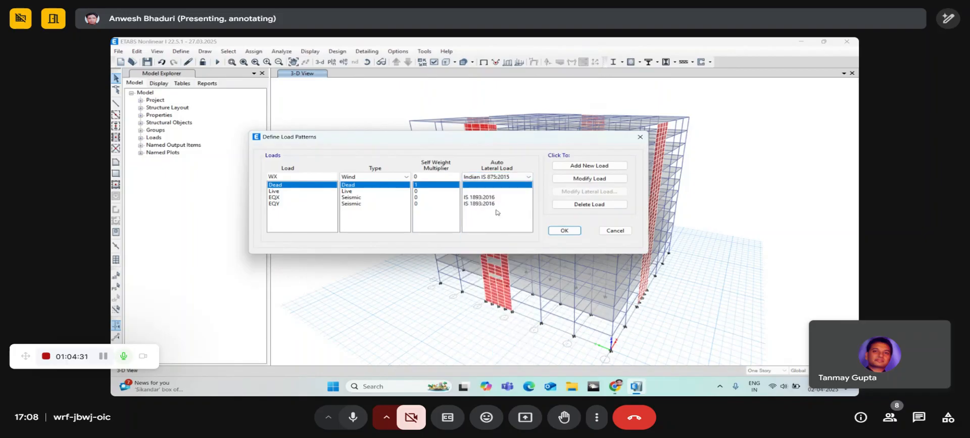
click(573, 166)
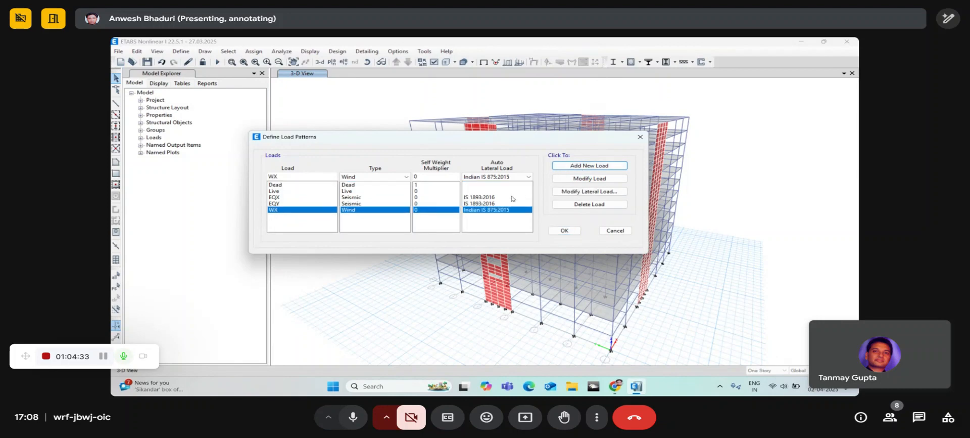
Step: Open the lateral load settings of the WX wind pattern and set the bottom story of its exposure height to Story1
click(575, 192)
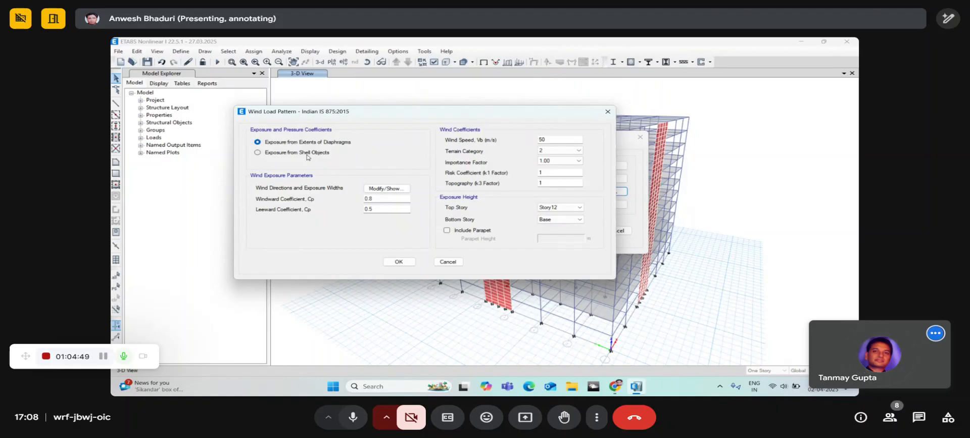
drag(315, 113, 215, 113)
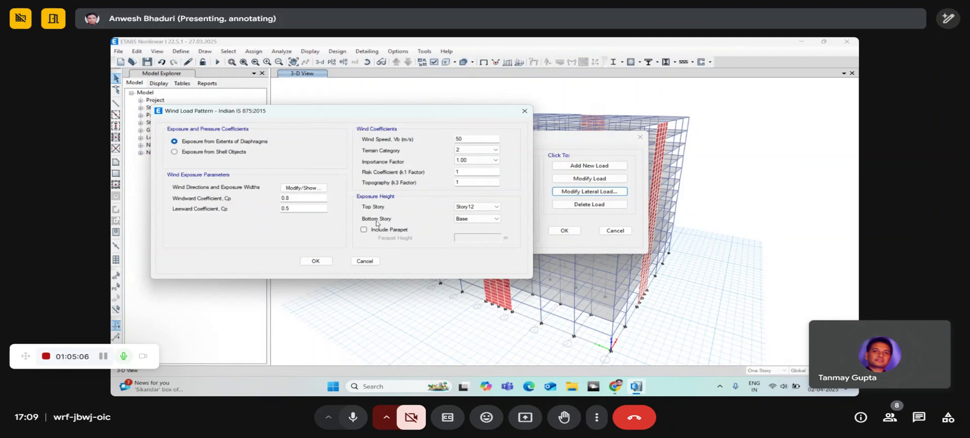
click(470, 219)
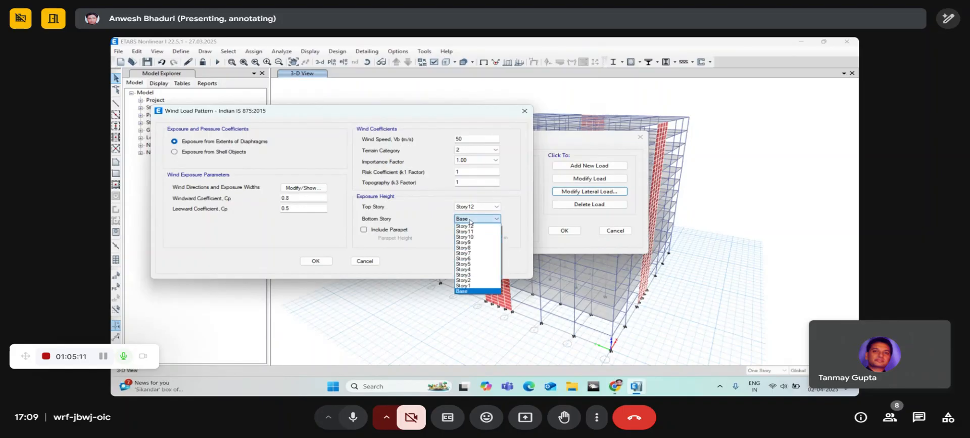
click(470, 287)
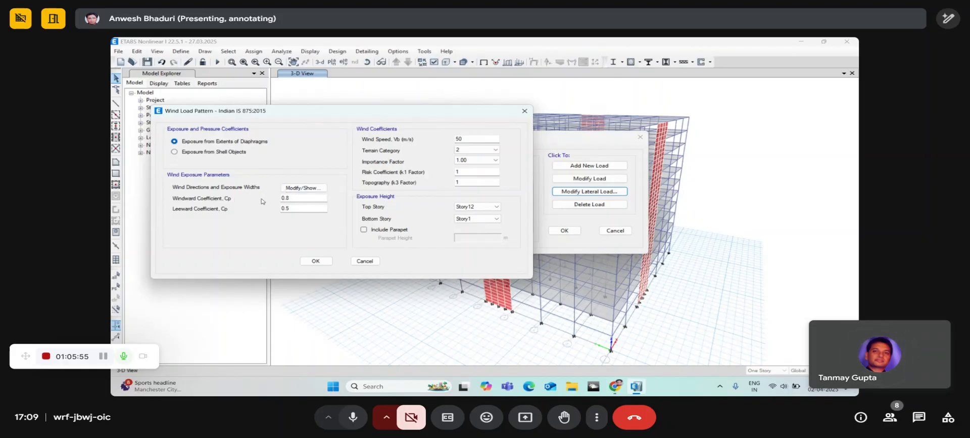
Step: Check the windward and leeward pressure coefficients of the WX wind load
double_click(287, 198)
double_click(298, 208)
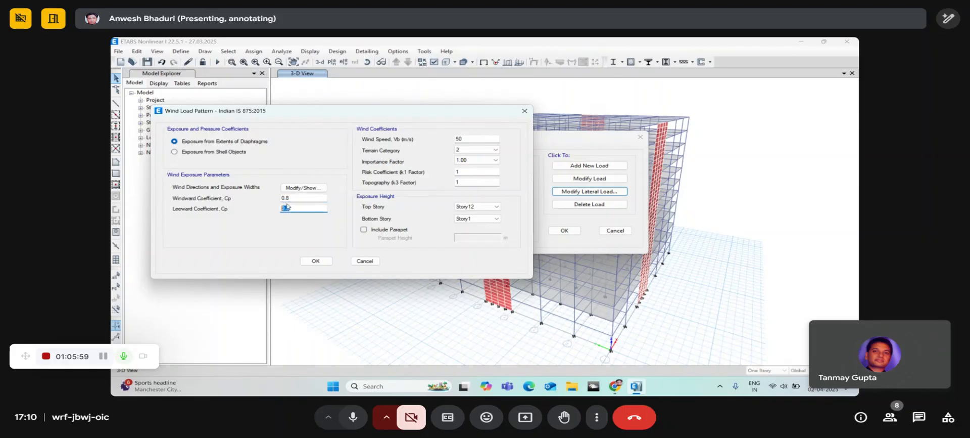
click(301, 197)
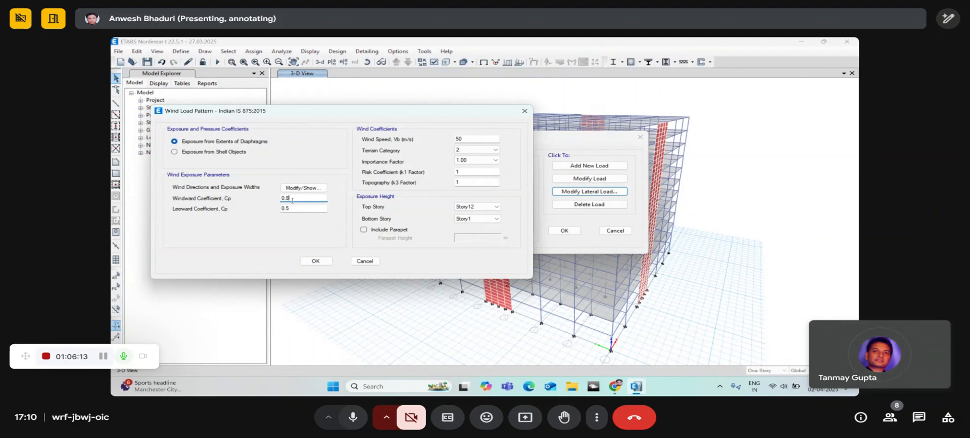
drag(292, 200, 274, 202)
click(312, 198)
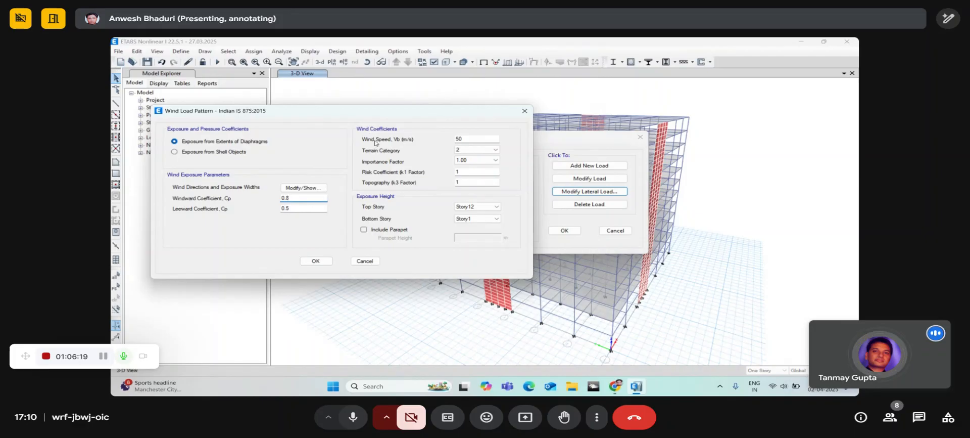
Step: Check the wind speed and the available terrain category and importance factor options of the WX wind load
click(474, 139)
double_click(460, 139)
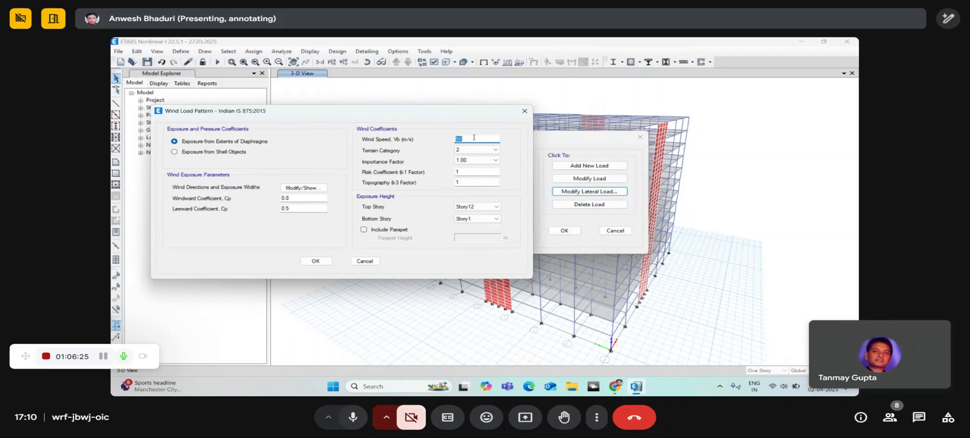
click(474, 149)
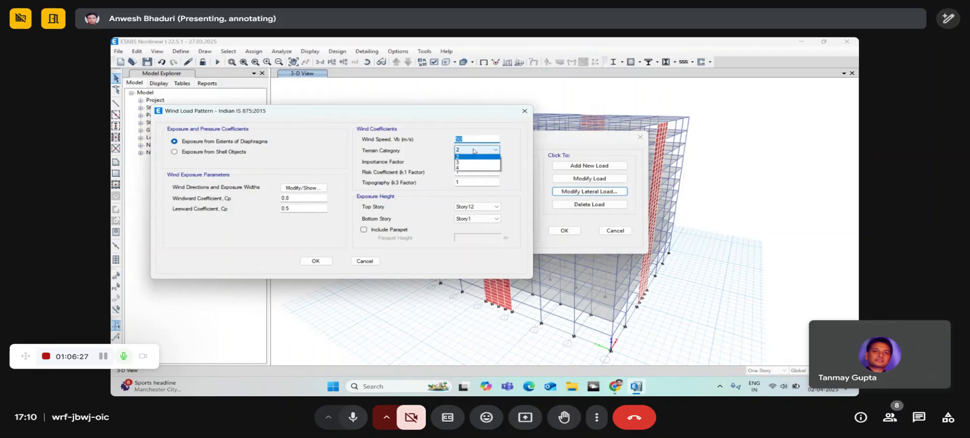
click(474, 150)
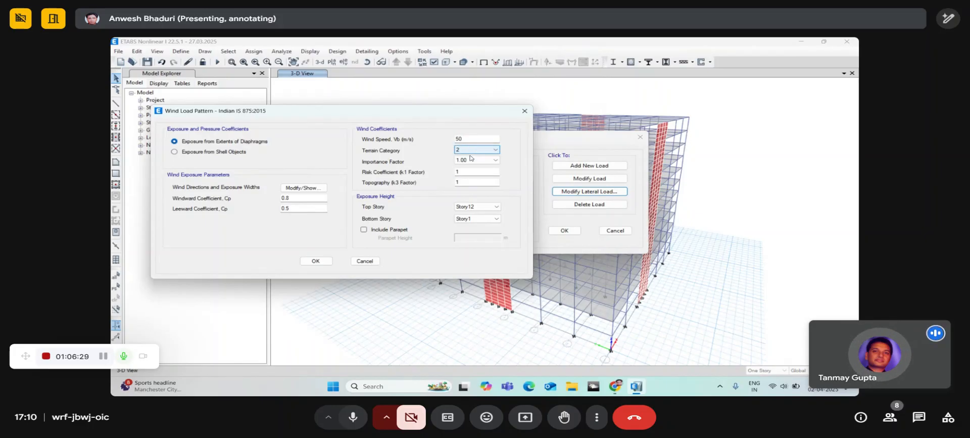
click(475, 160)
click(475, 162)
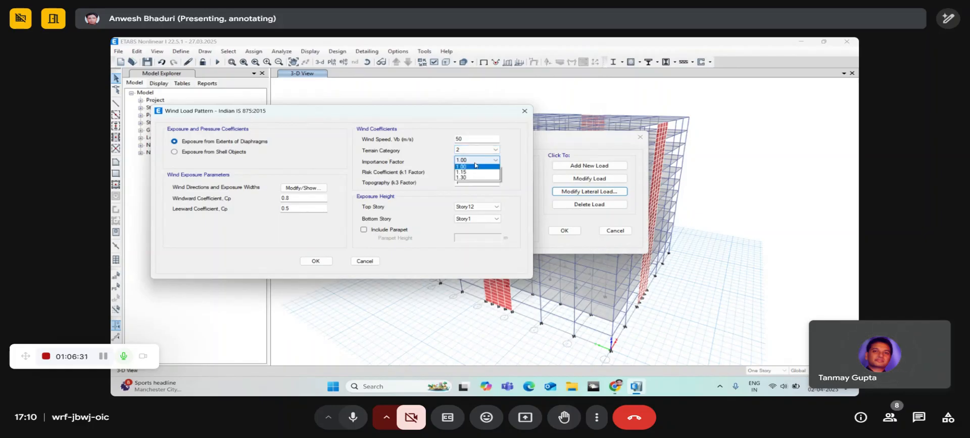
click(475, 161)
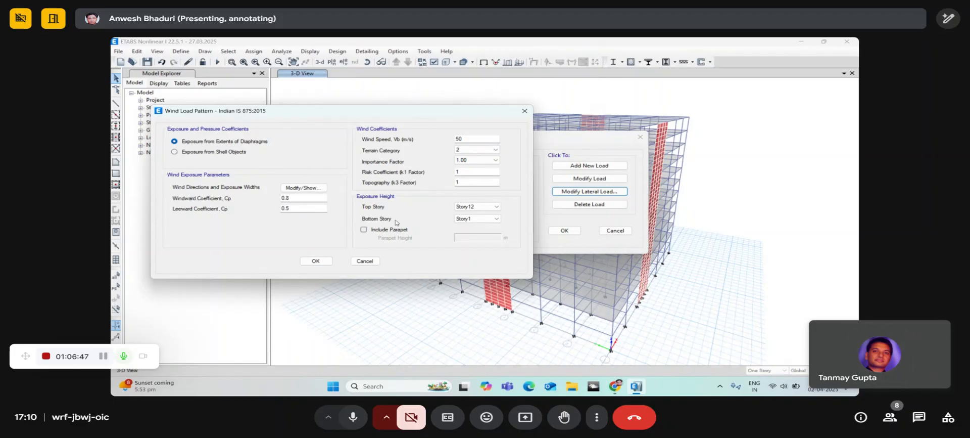
Step: Include a parapet 1.25 m high in the WX wind load and accept the load pattern definitions
click(364, 229)
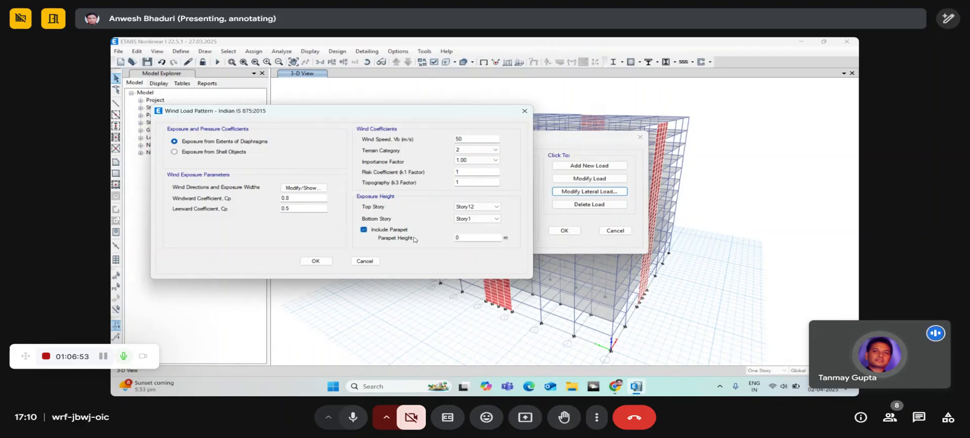
drag(389, 113, 331, 113)
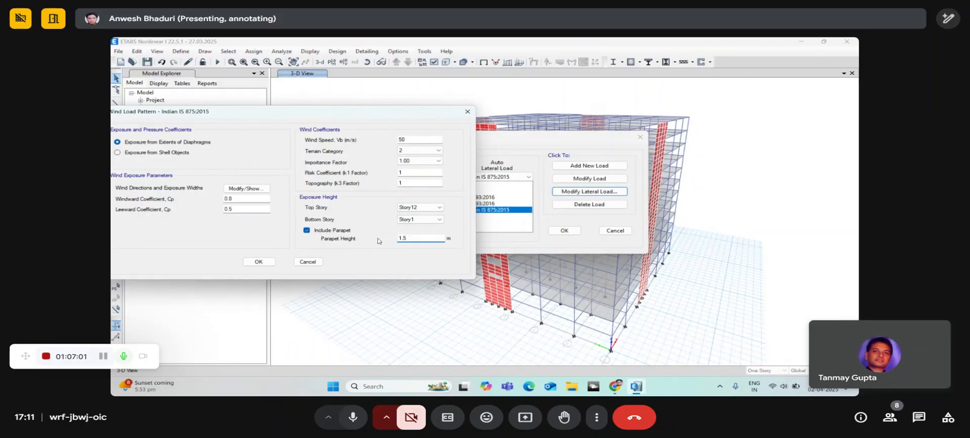
key(BackSpace)
text(2)
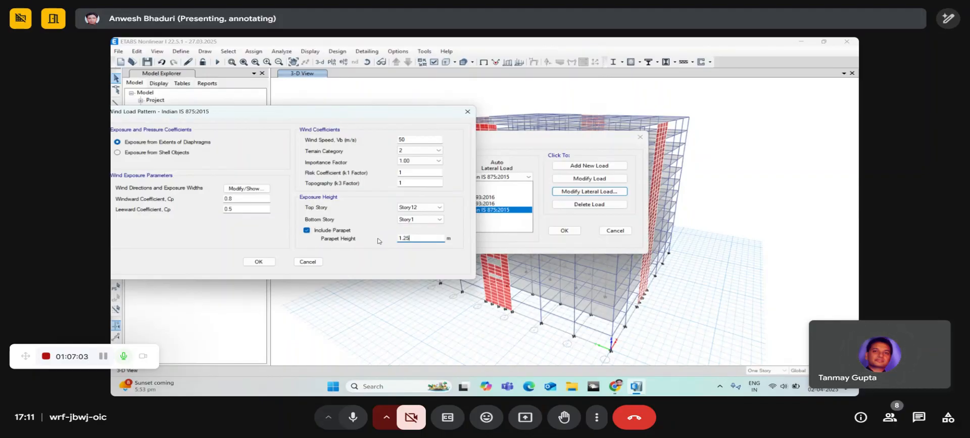
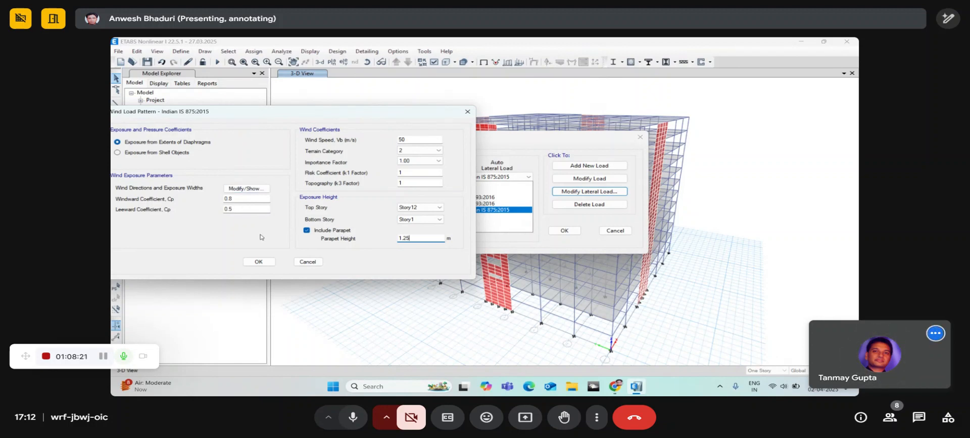
click(266, 261)
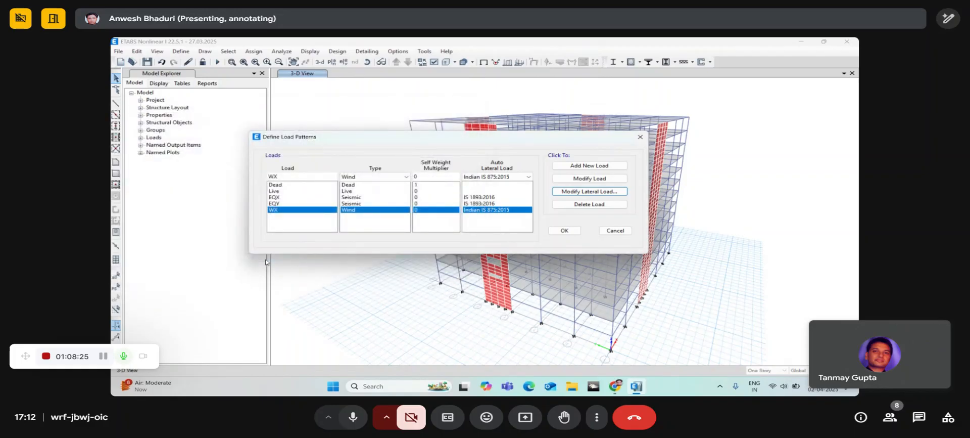
click(574, 232)
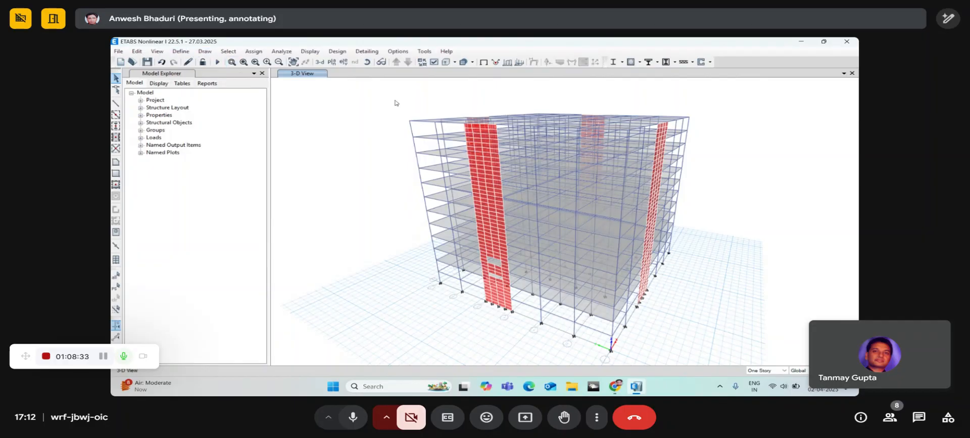
Step: Examine the assignments of a Story4 floor slab, closing its information, and look over the whole building in 3D
scroll(412, 172, up, 8)
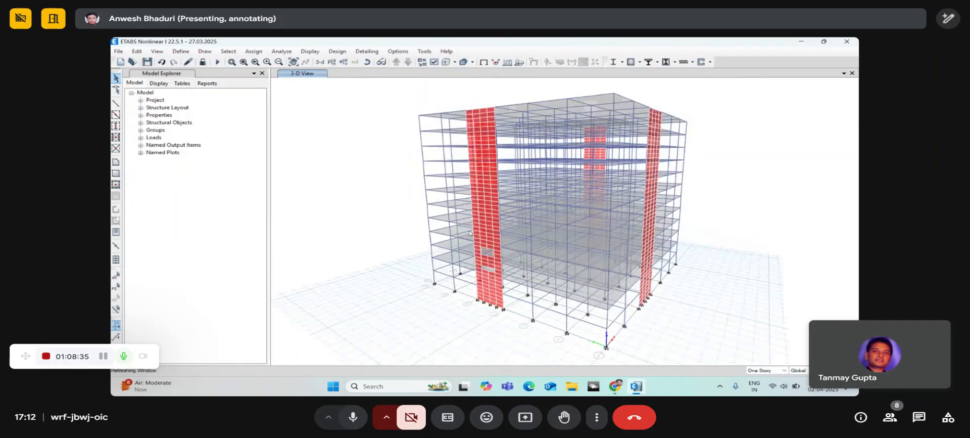
right_click(470, 199)
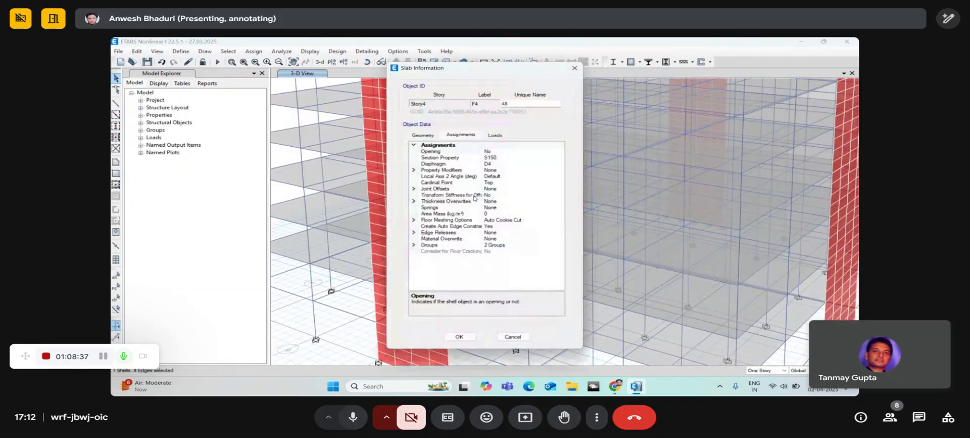
key(Escape)
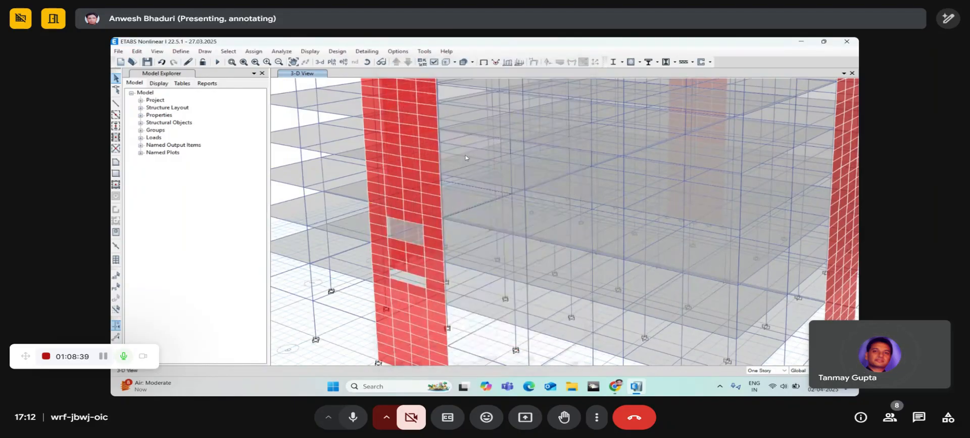
scroll(464, 158, down, 8)
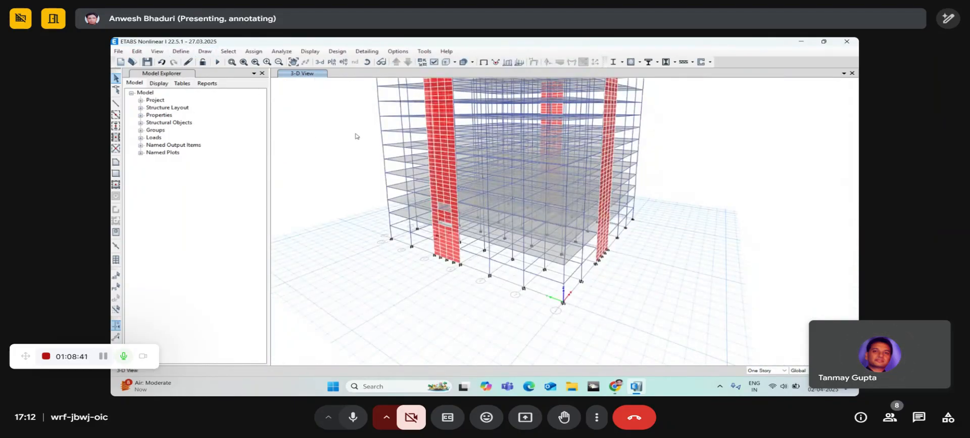
middle_drag(312, 136, 323, 182)
click(369, 63)
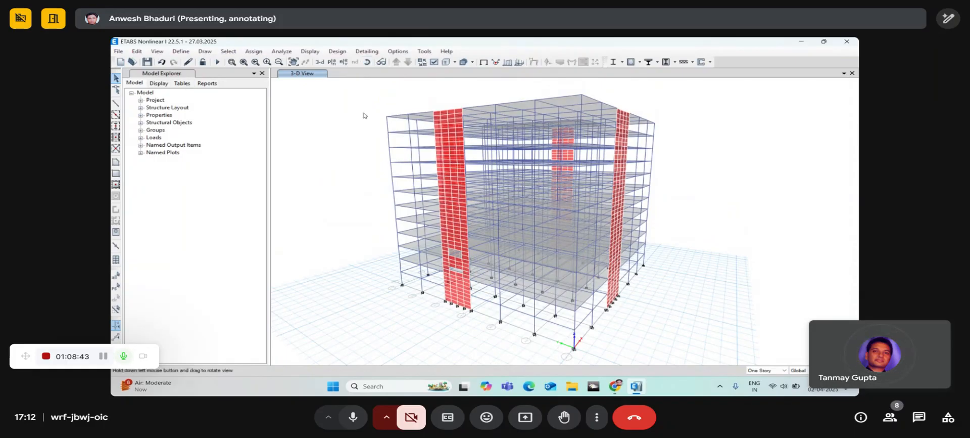
drag(364, 114, 358, 130)
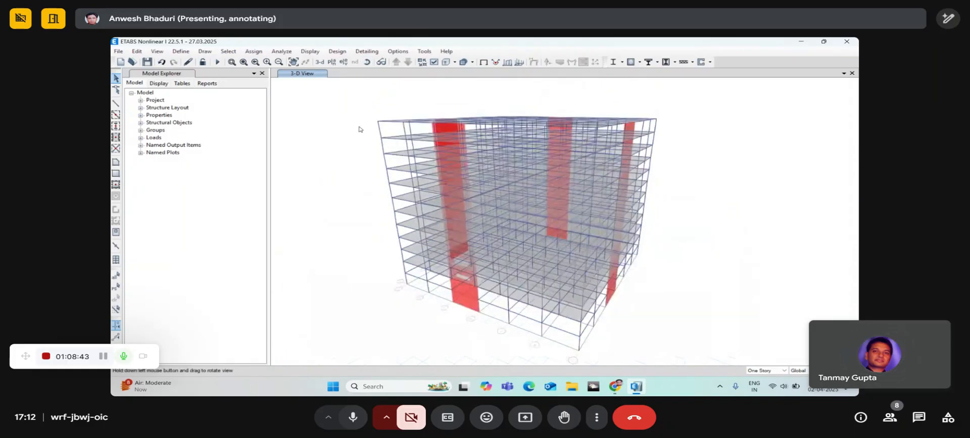
Step: Open the wind pressure coefficient assignment for shell loads and check its wind load pattern choices
click(251, 51)
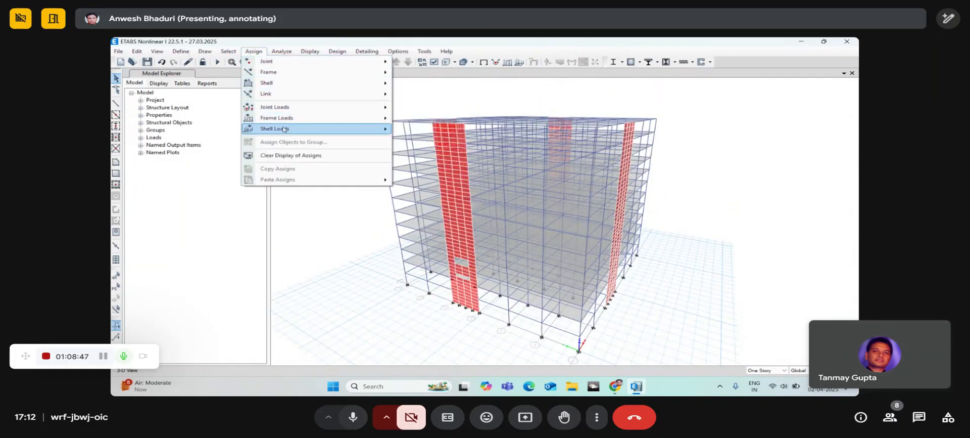
mouse_move(284, 129)
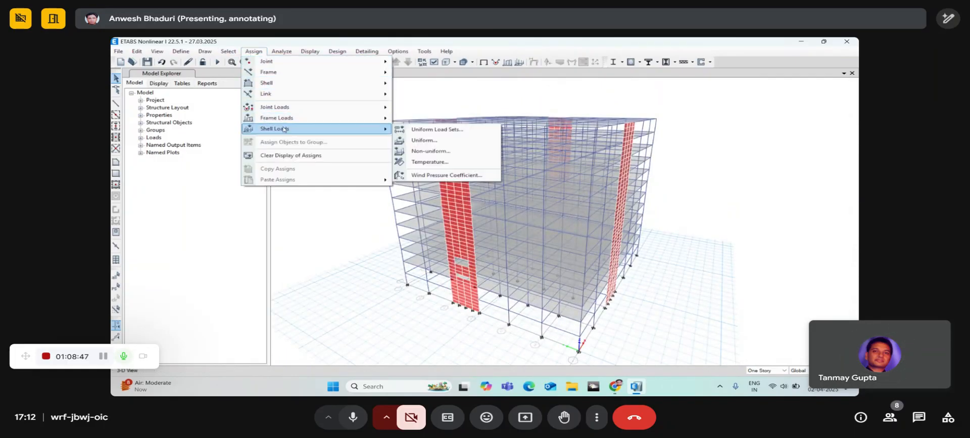
click(430, 175)
drag(435, 162, 234, 110)
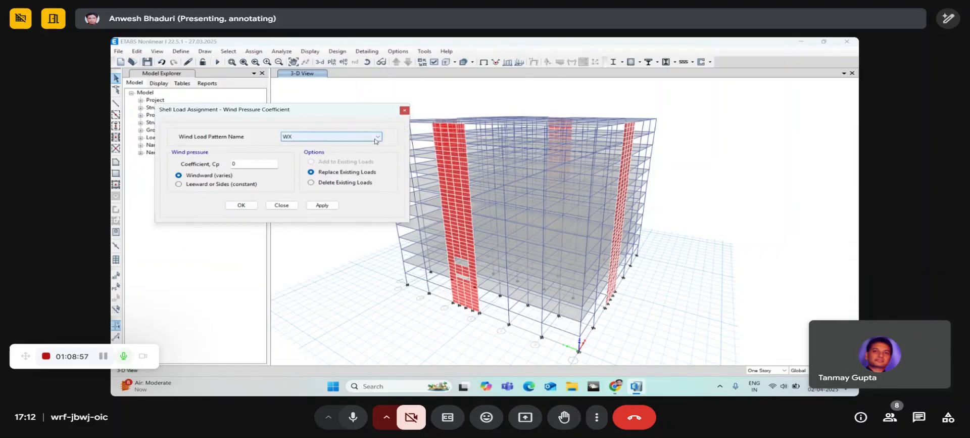
drag(338, 112, 336, 104)
click(350, 129)
click(349, 128)
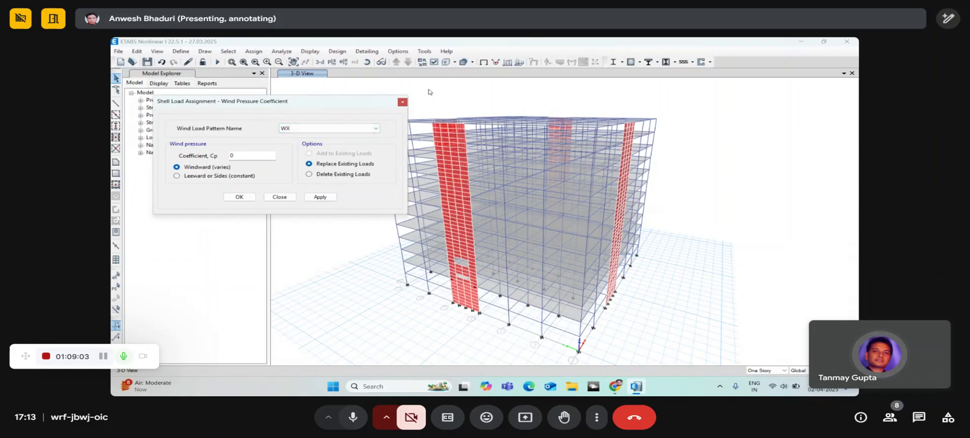
Step: Rotate the building to inspect its adjacent side face and close the wind pressure coefficient assignment without applying it
click(400, 66)
click(367, 63)
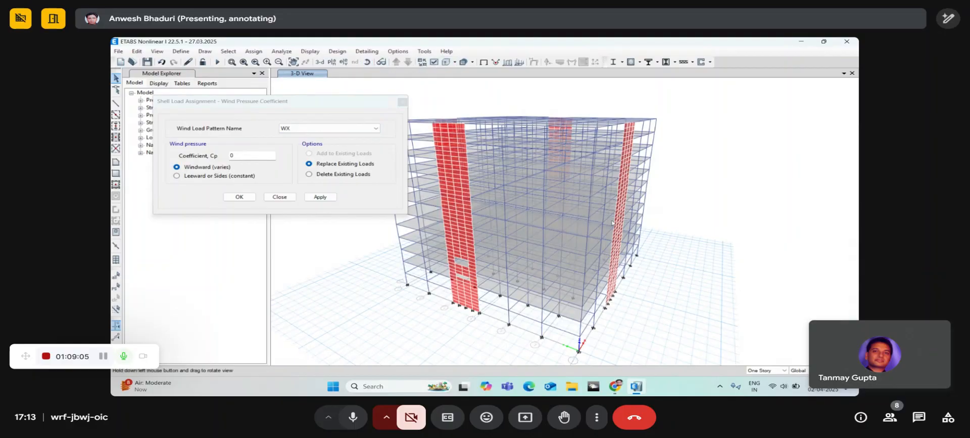
drag(612, 221, 476, 221)
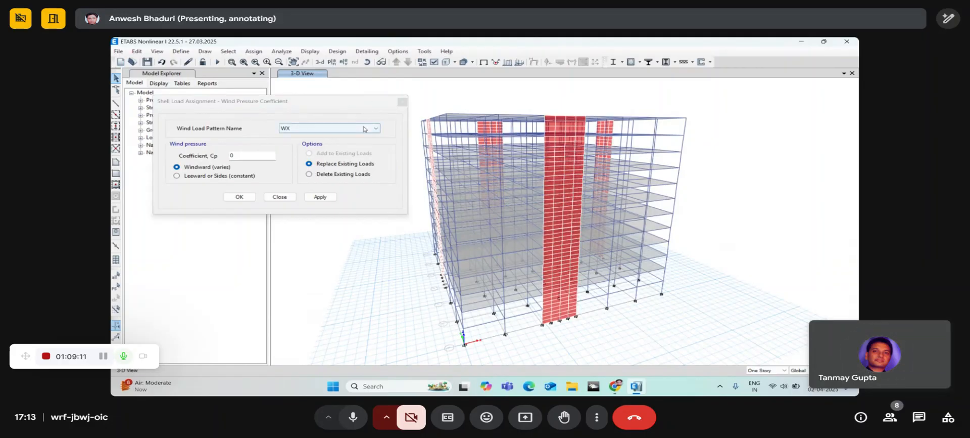
click(403, 103)
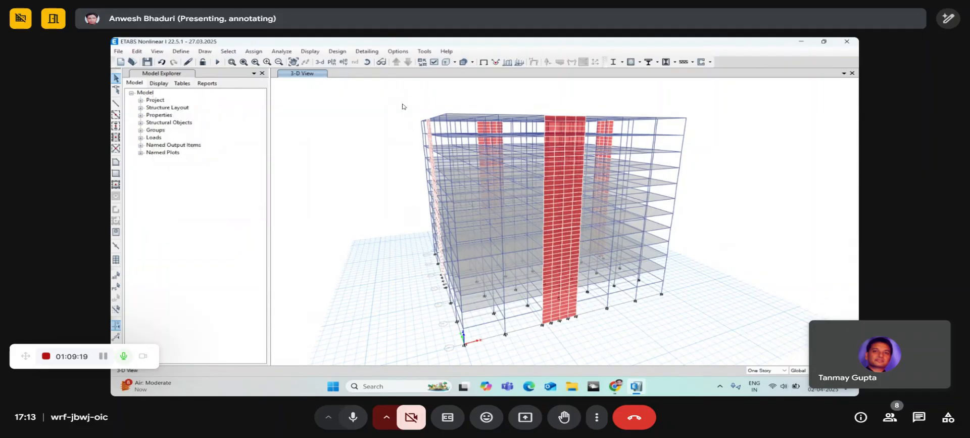
click(368, 62)
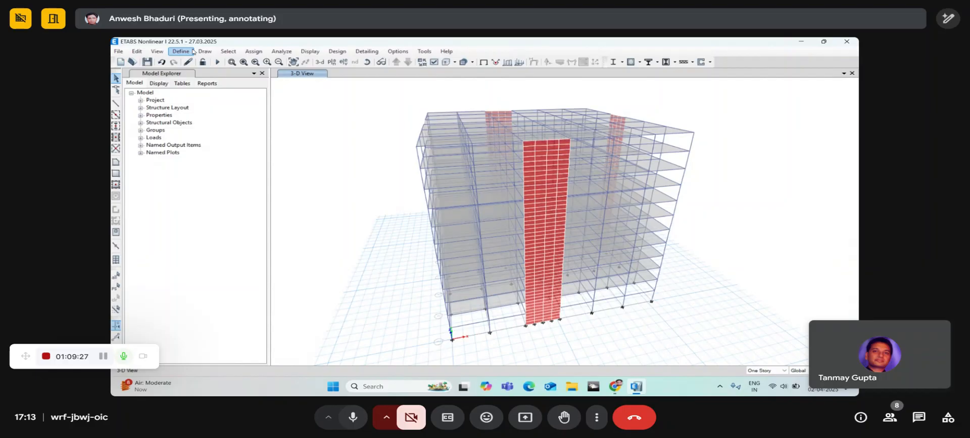
click(192, 52)
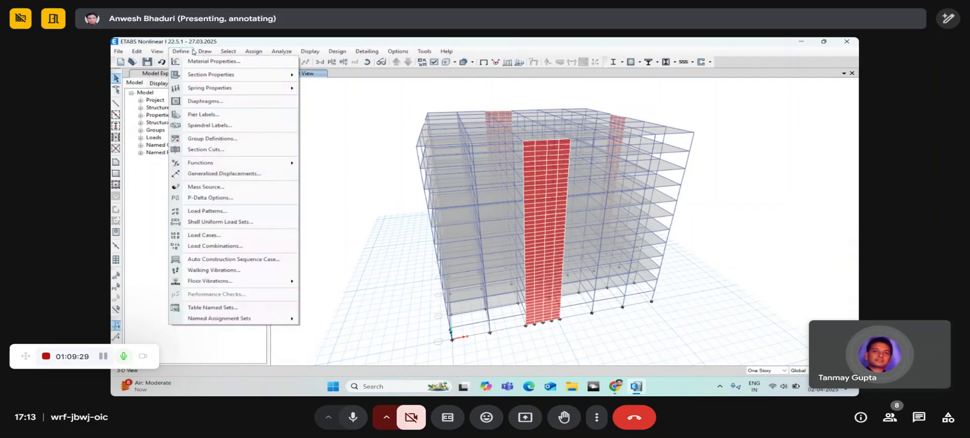
click(193, 52)
click(192, 52)
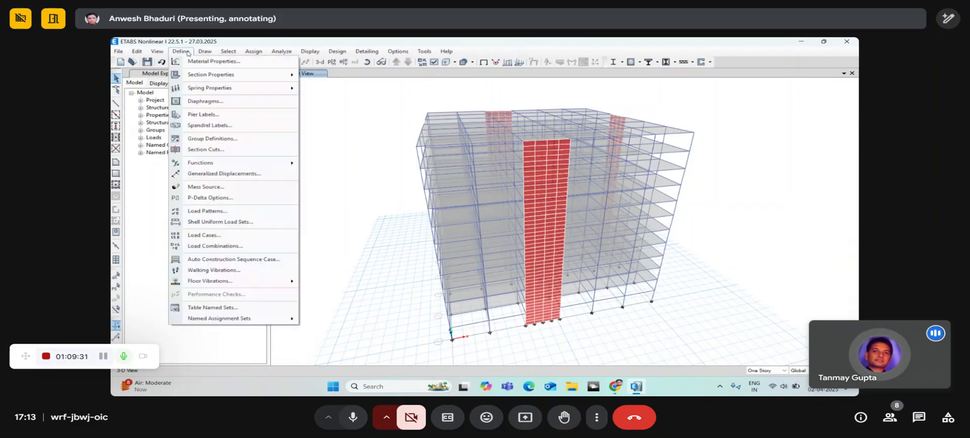
click(192, 51)
click(180, 51)
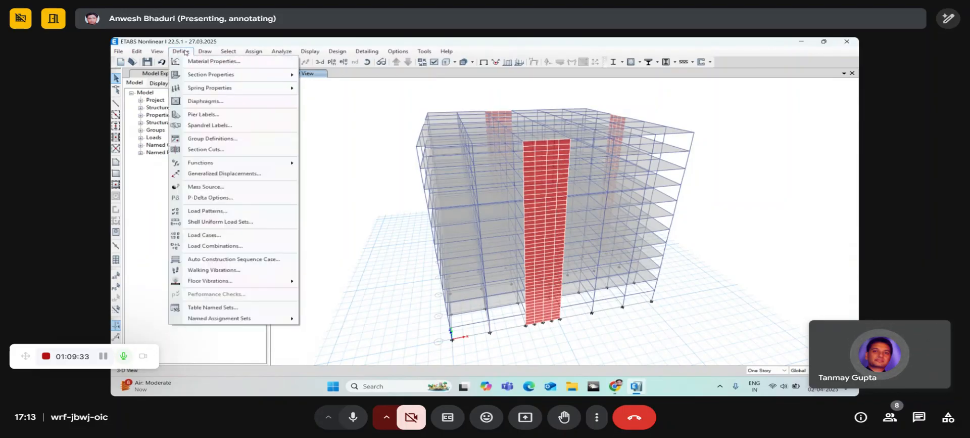
Step: Check the type and auto lateral load code of the WX load pattern and accept the load pattern definitions
click(221, 210)
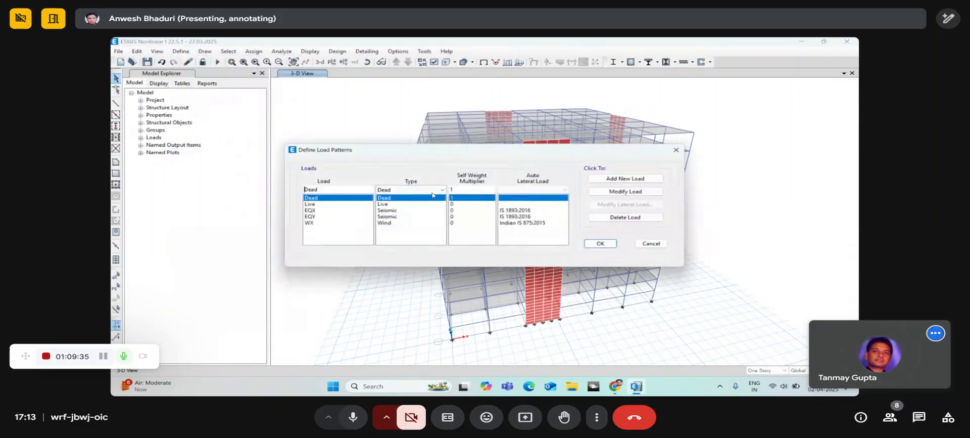
click(529, 223)
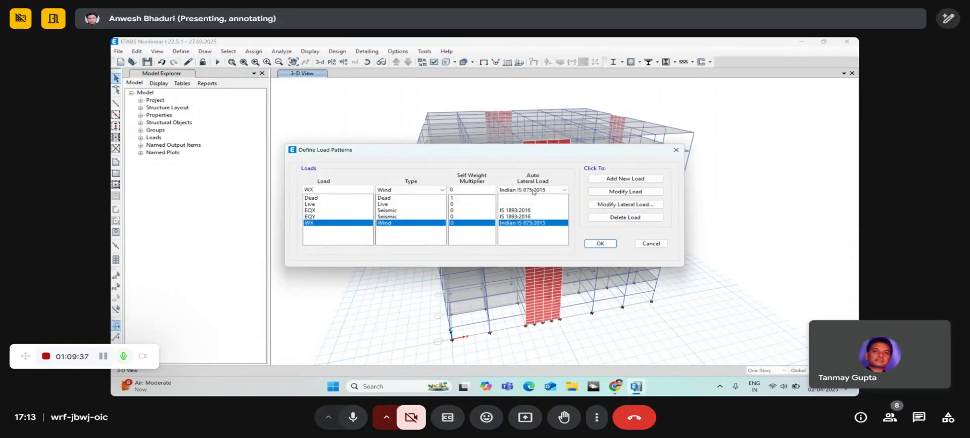
click(600, 243)
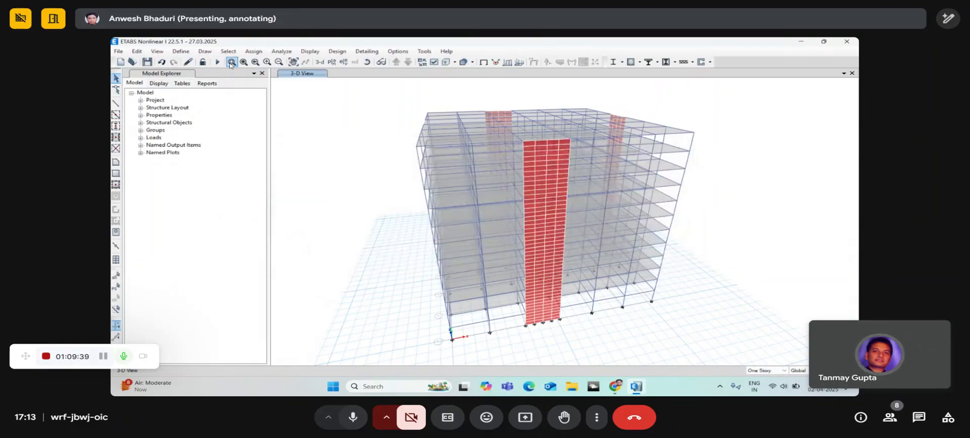
Step: Review the load case data of the WX case, including its applied load pattern and scale factor, and close the load cases
click(181, 51)
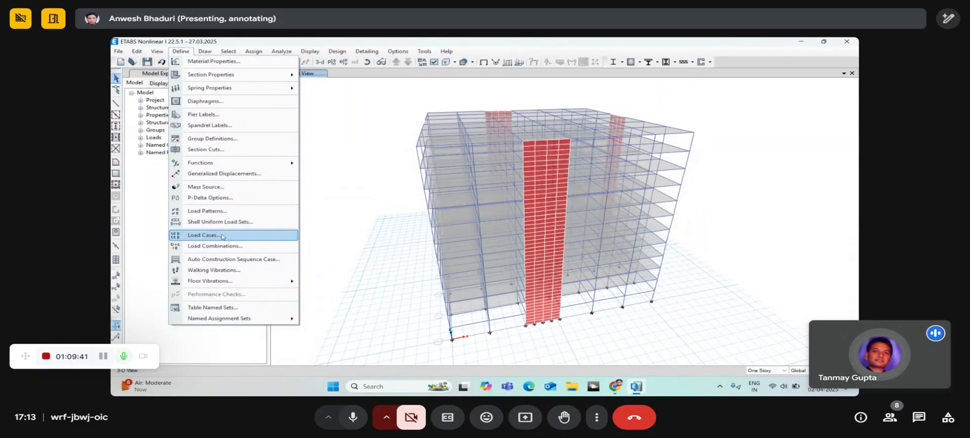
click(204, 235)
scroll(404, 244, down, 1)
click(400, 250)
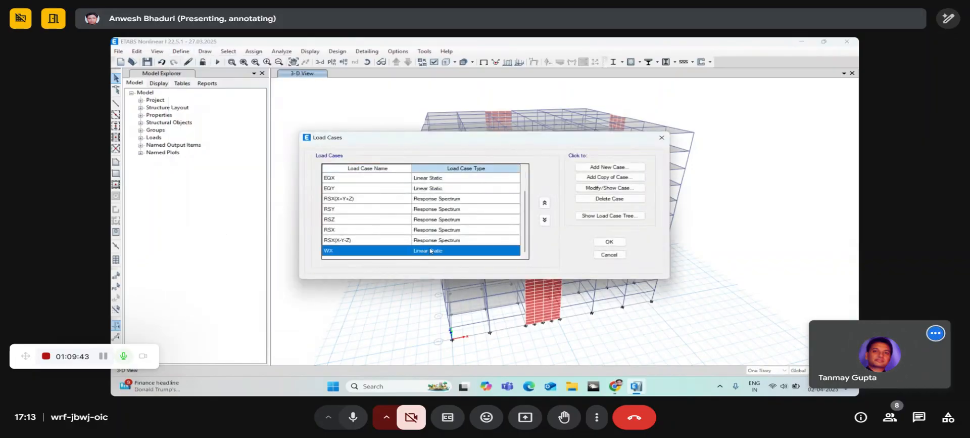
key(Return)
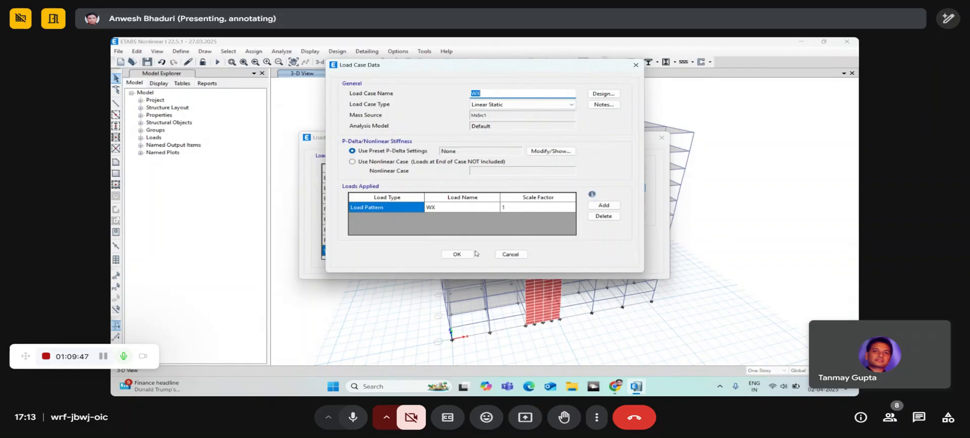
click(459, 255)
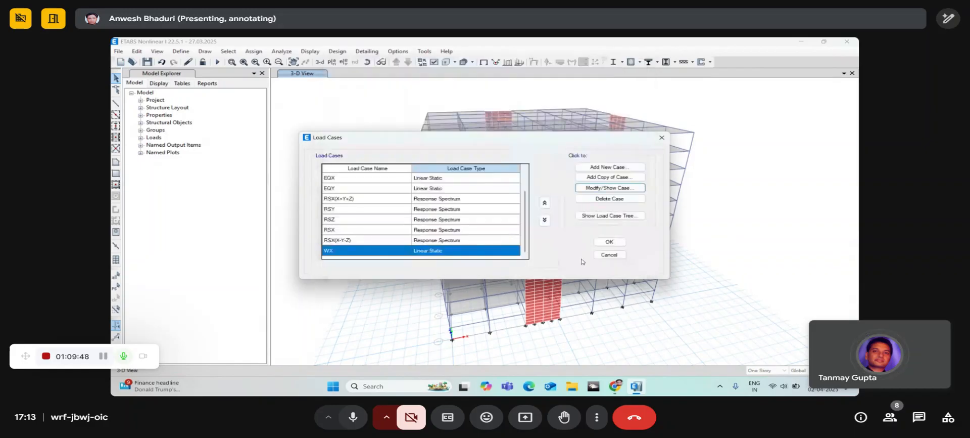
click(610, 249)
click(368, 61)
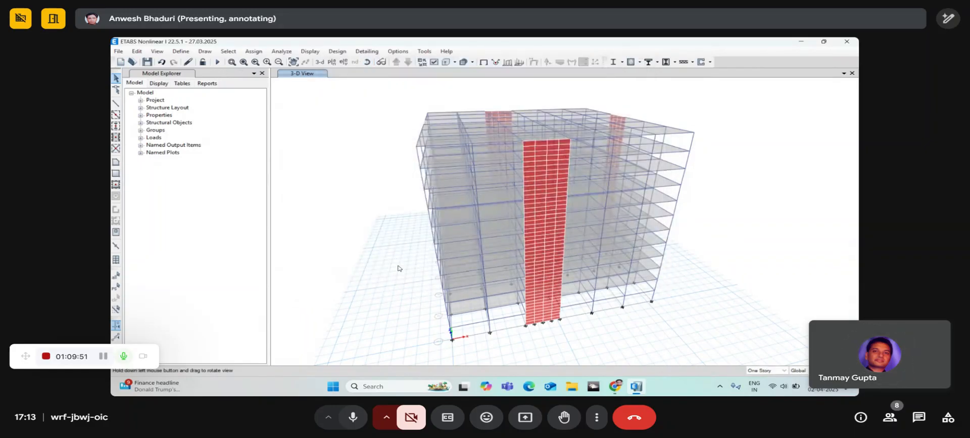
drag(401, 266, 495, 261)
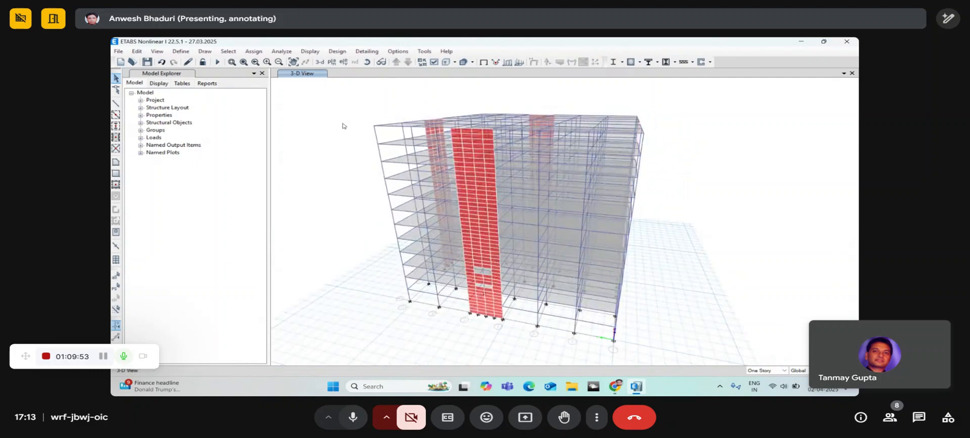
mouse_move(403, 263)
mouse_down()
mouse_move(467, 298)
mouse_move(510, 303)
mouse_move(492, 276)
mouse_up()
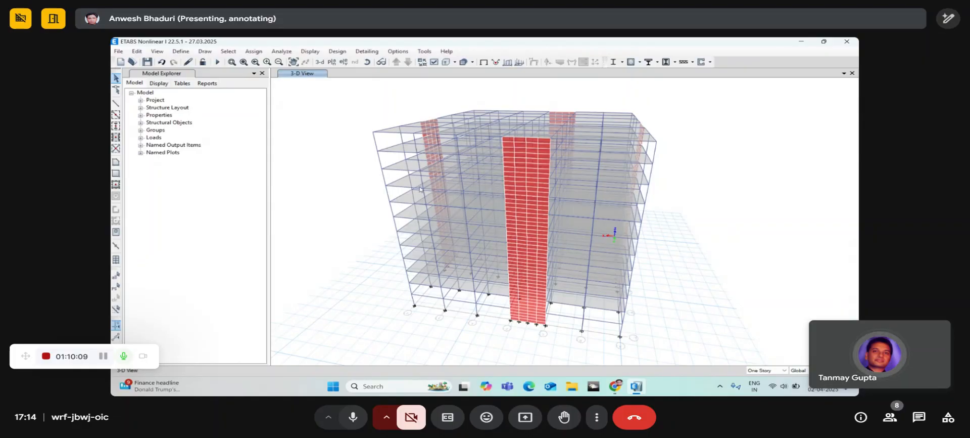
click(366, 62)
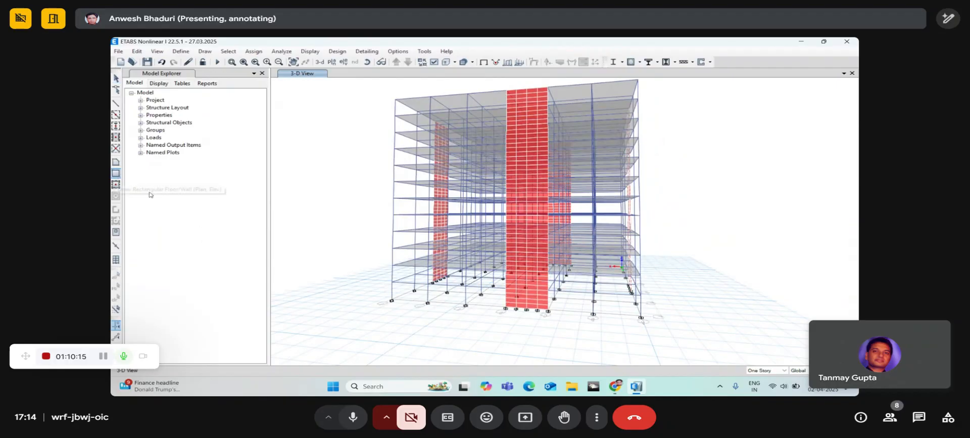
click(116, 173)
click(263, 306)
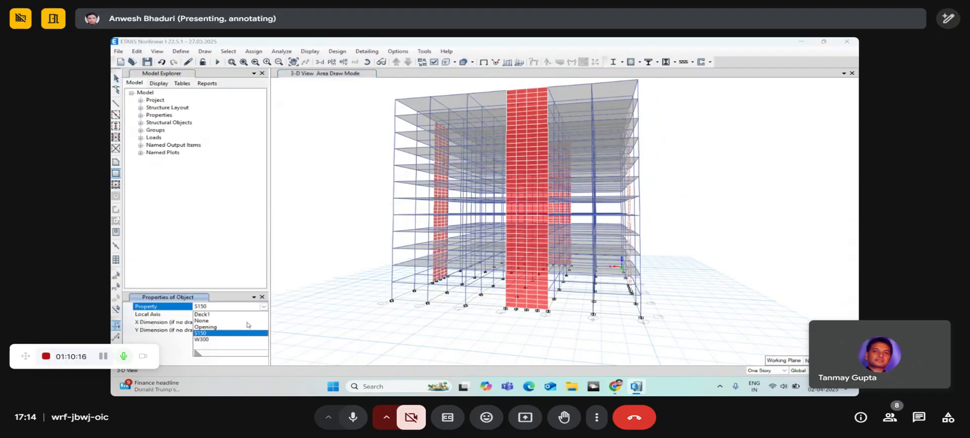
click(208, 320)
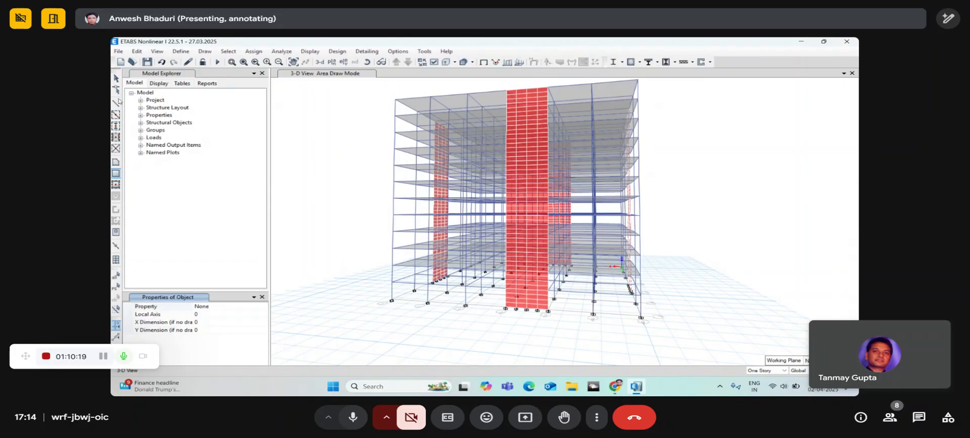
key(Escape)
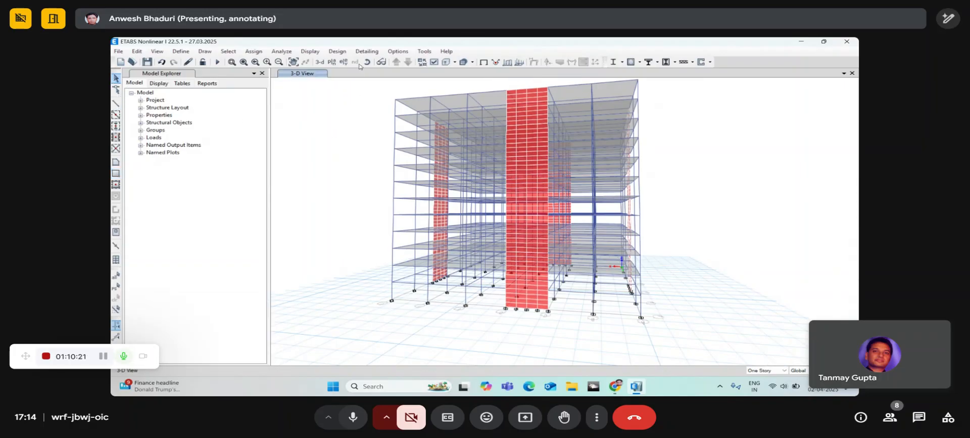
Step: Auto draw cladding around the whole building using the floors option, without limiting it to selected objects
click(367, 62)
drag(369, 142, 362, 183)
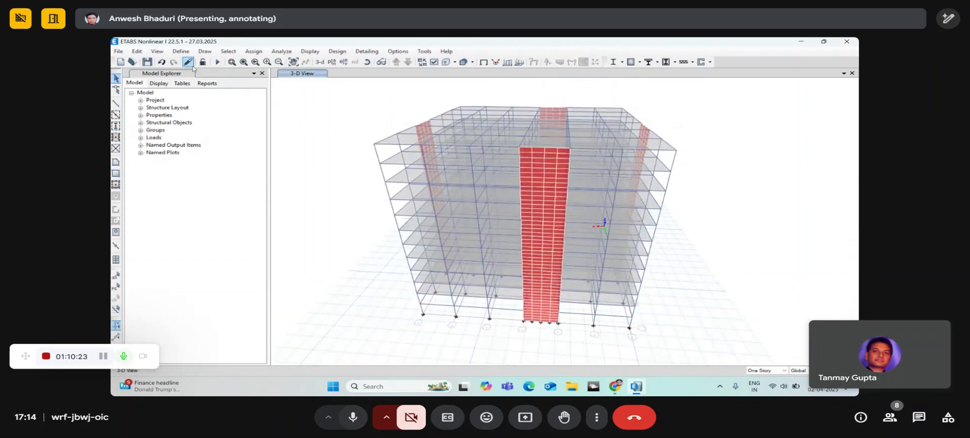
click(206, 51)
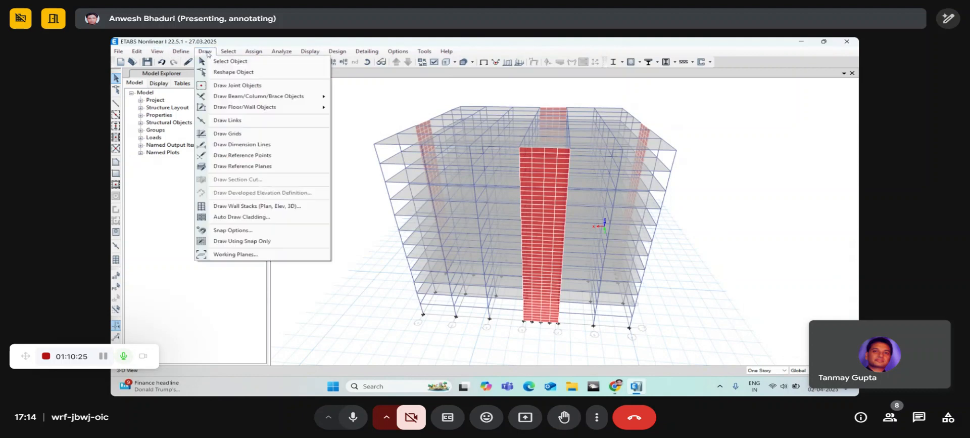
click(251, 217)
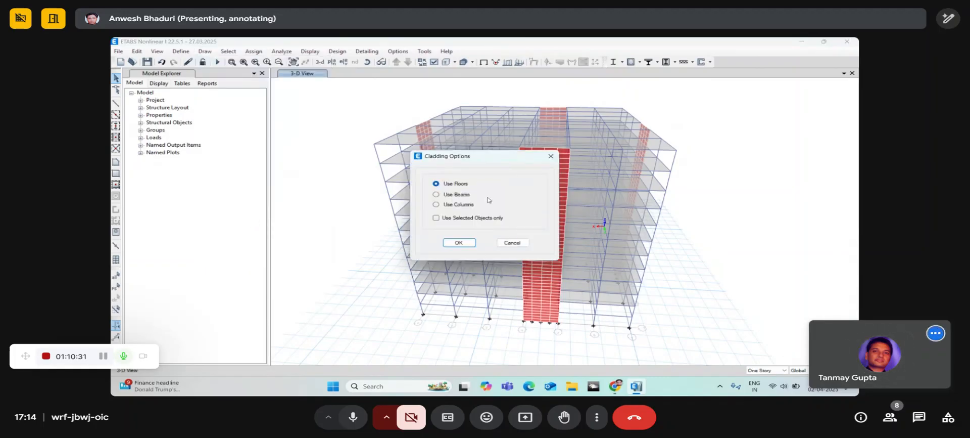
drag(476, 154, 272, 135)
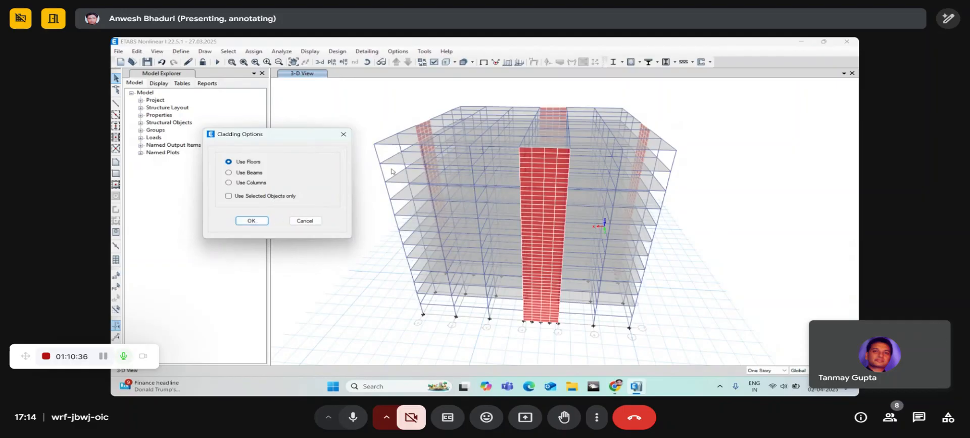
click(251, 220)
Step: Examine the assignments of the Story12 corner cladding panel, including its section property, and close its object information
click(368, 62)
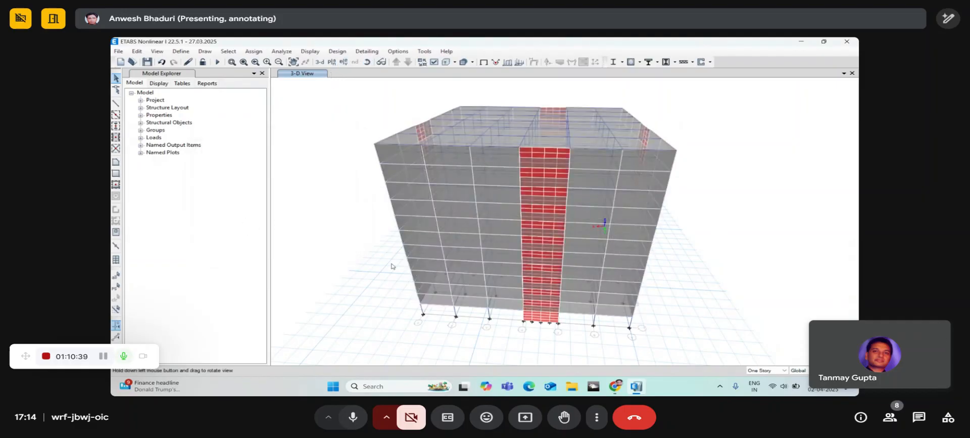
drag(392, 266, 541, 232)
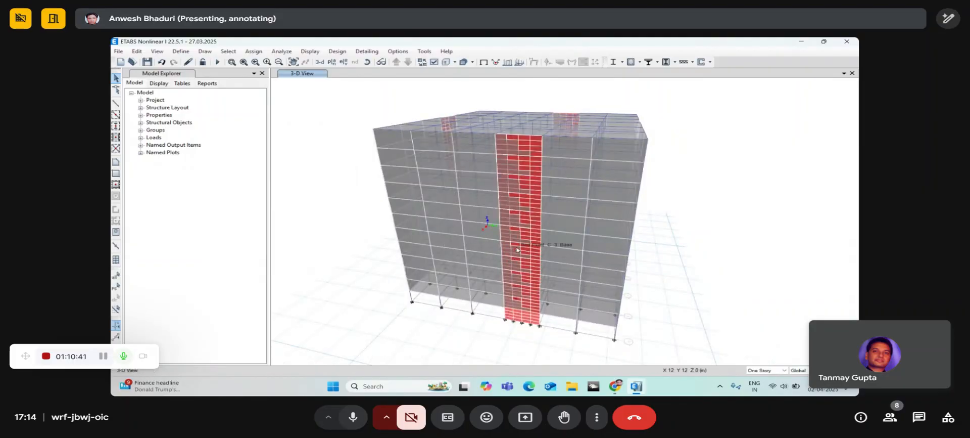
scroll(388, 141, up, 5)
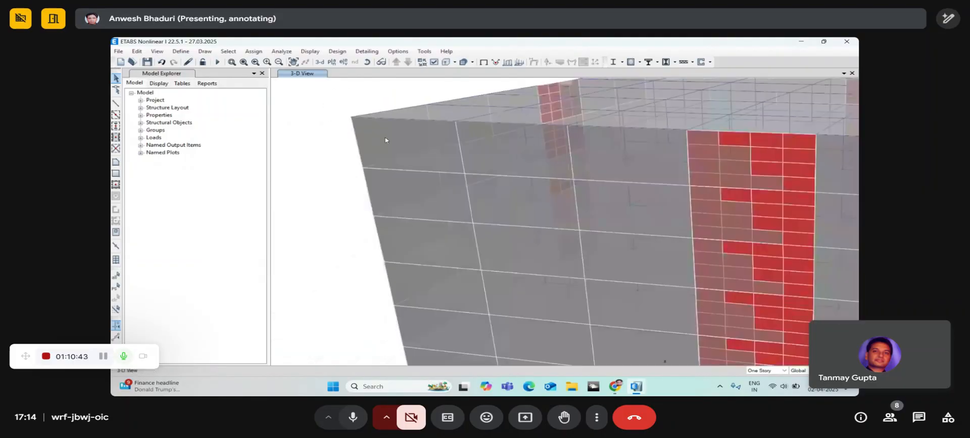
click(385, 136)
right_click(385, 136)
drag(453, 70, 370, 71)
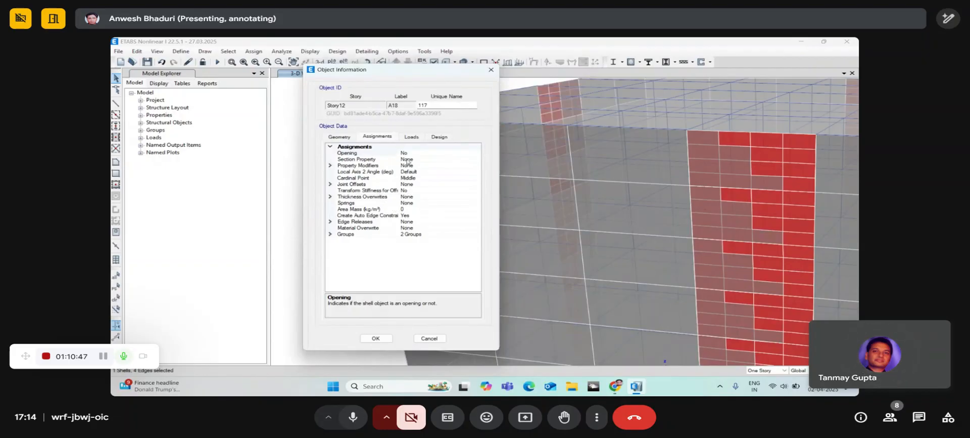
click(490, 69)
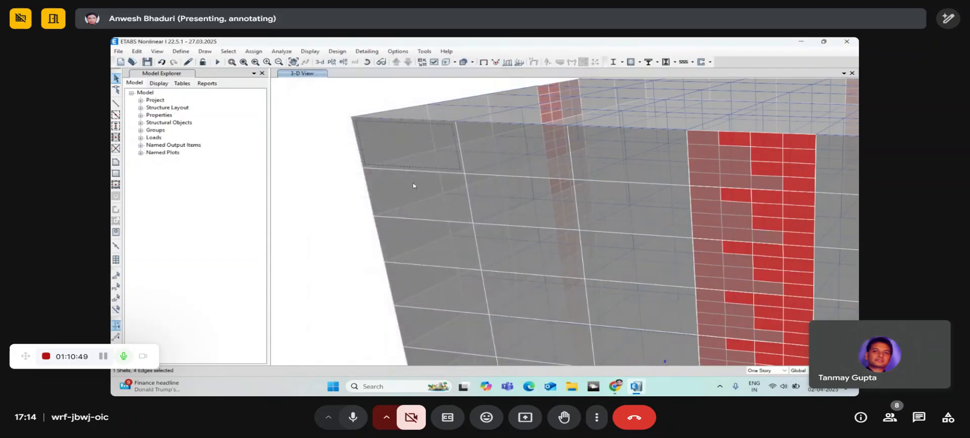
scroll(381, 212, down, 5)
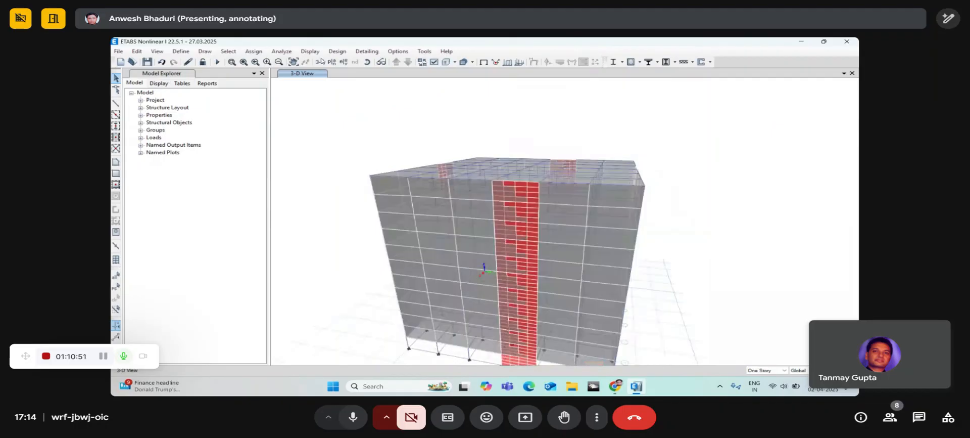
Step: Examine the assignments of another Story12 cladding panel at the roof edge on a different face, then close its object information
click(375, 61)
drag(372, 276, 404, 287)
scroll(478, 194, up, 5)
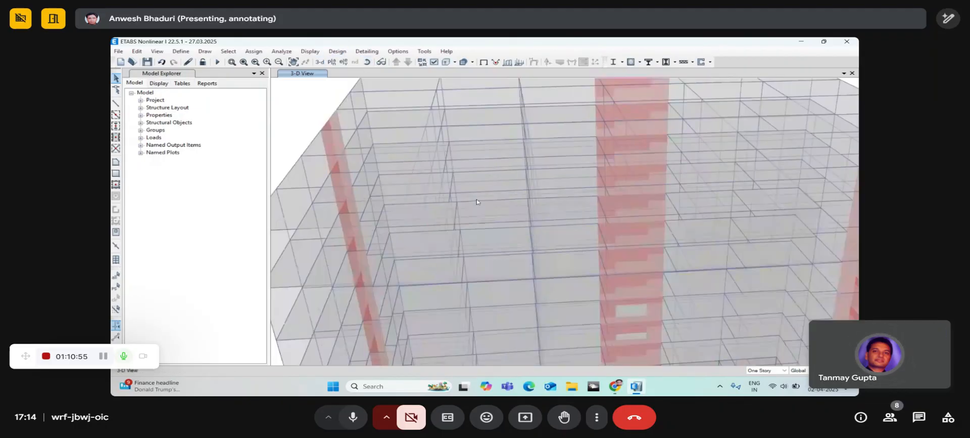
click(482, 193)
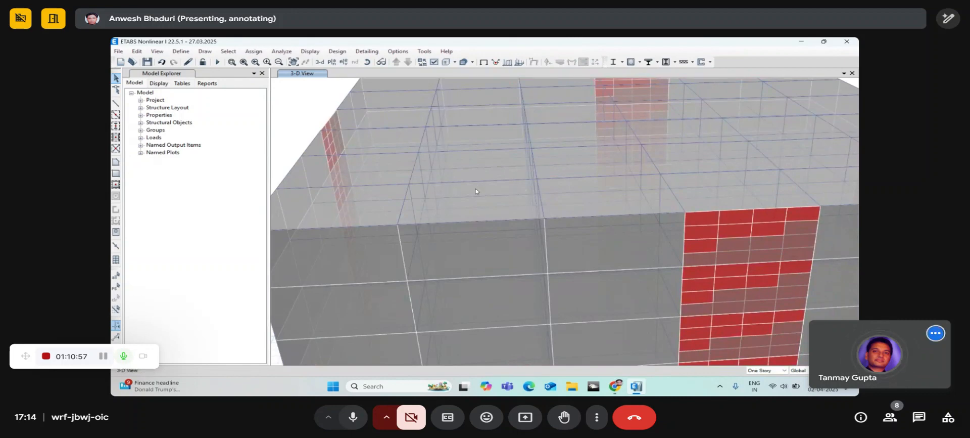
click(476, 192)
click(368, 62)
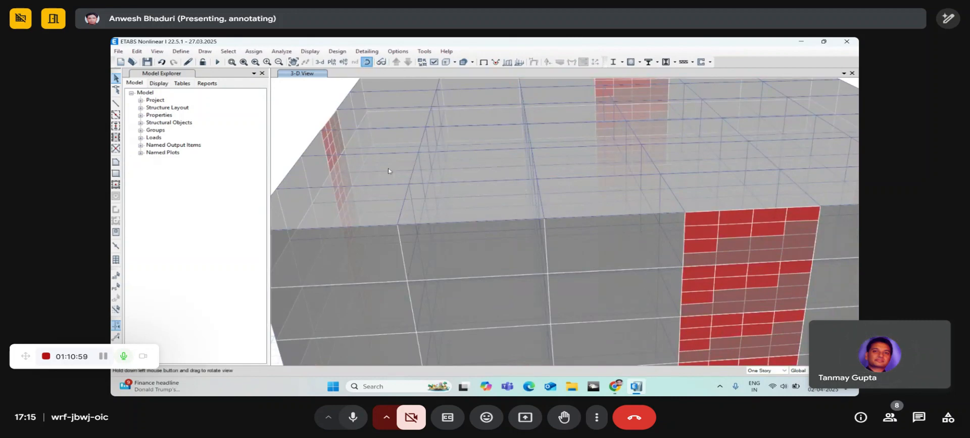
drag(388, 167, 411, 232)
right_click(427, 146)
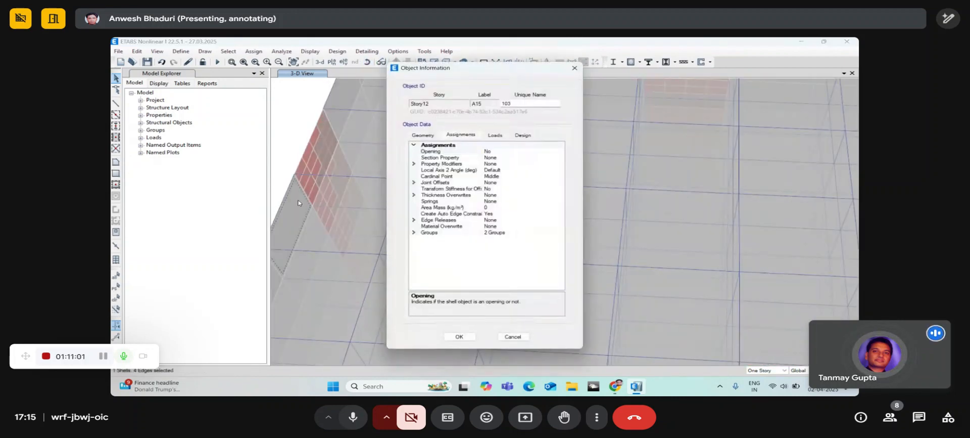
key(Escape)
scroll(428, 146, down, 5)
Step: Open the Indian IS 875:2015 lateral load settings of the WX wind load pattern
click(368, 61)
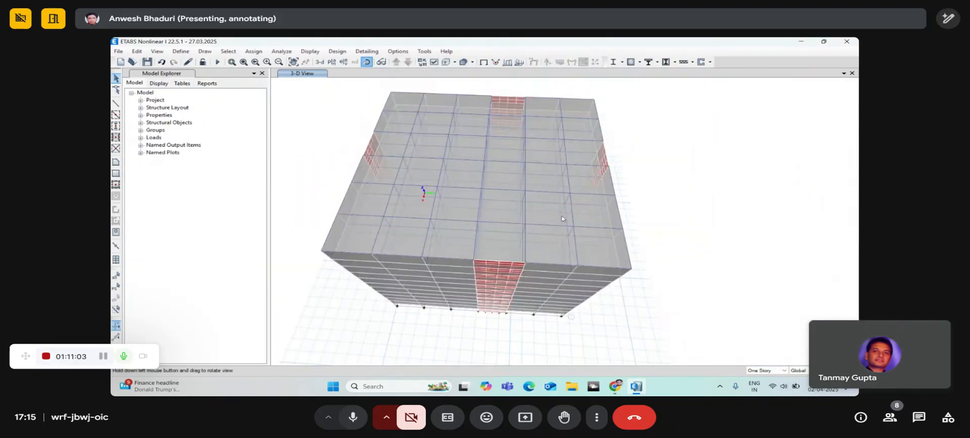
mouse_move(653, 294)
mouse_down()
mouse_move(647, 262)
mouse_move(621, 221)
mouse_up()
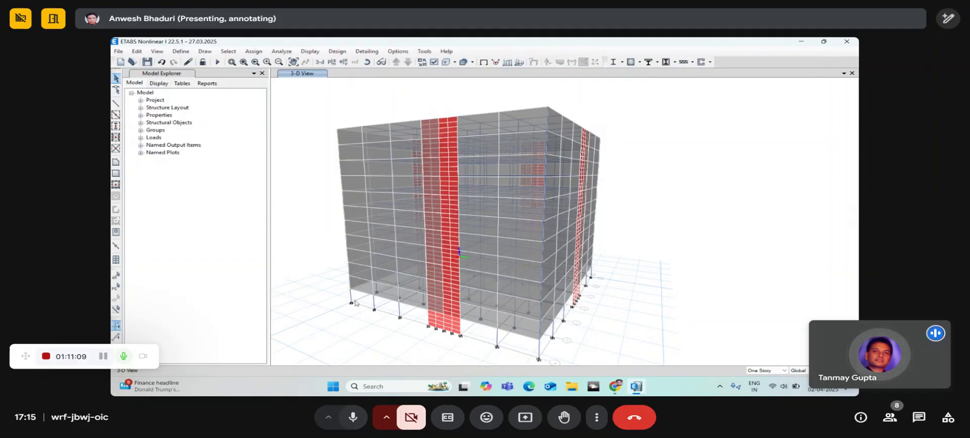
click(181, 51)
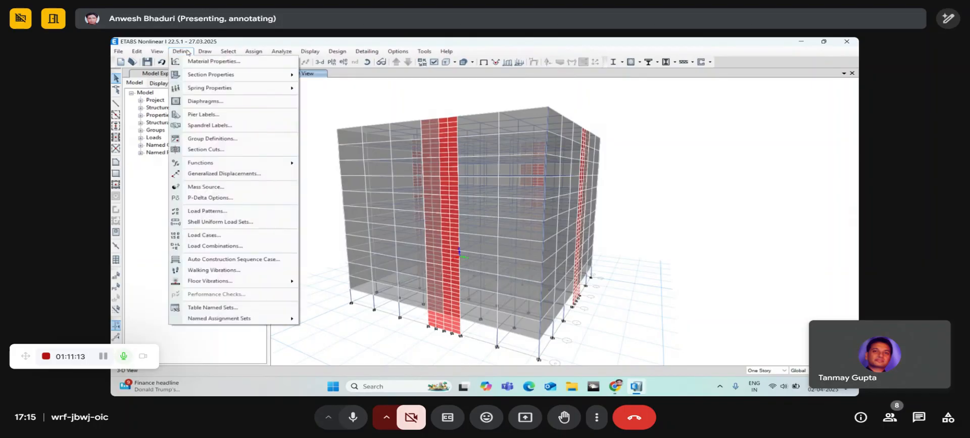
click(201, 211)
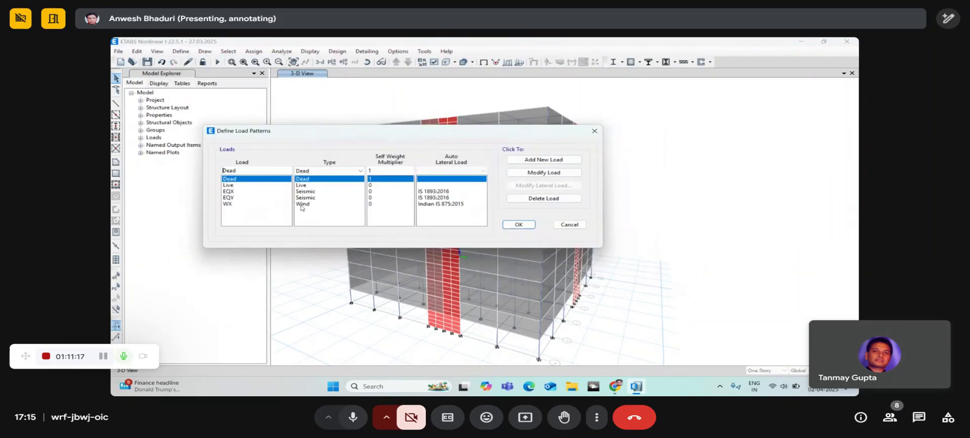
click(303, 204)
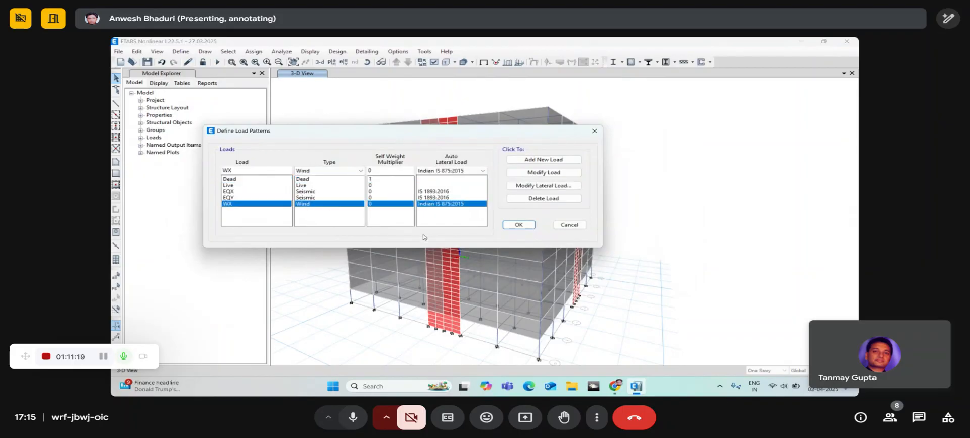
click(544, 185)
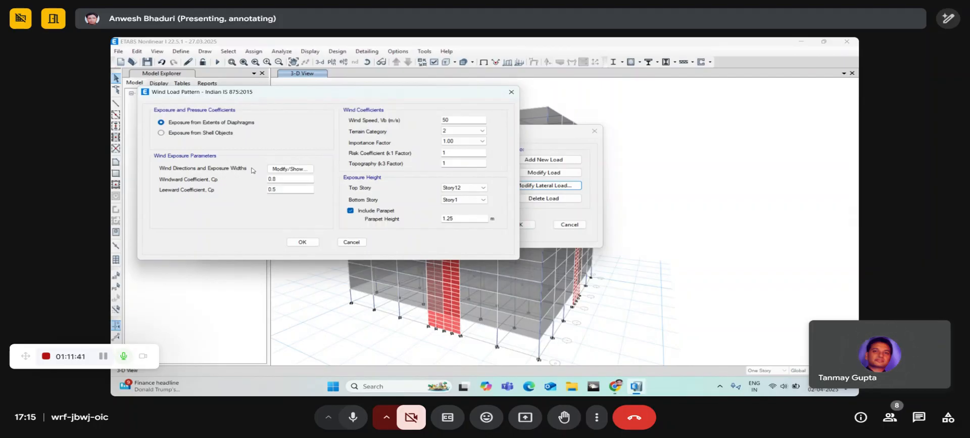
Step: Try a single 0 degree direction angle with user-defined exposure set width in the wind exposure width data
click(273, 169)
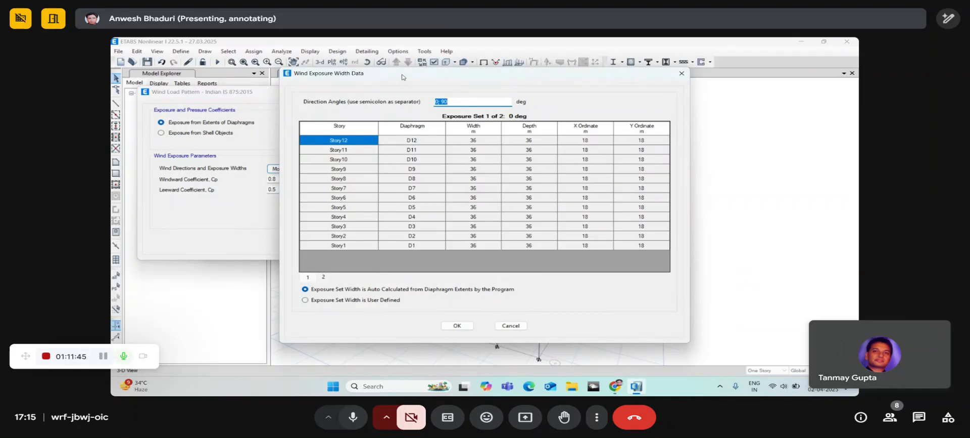
drag(405, 75, 349, 78)
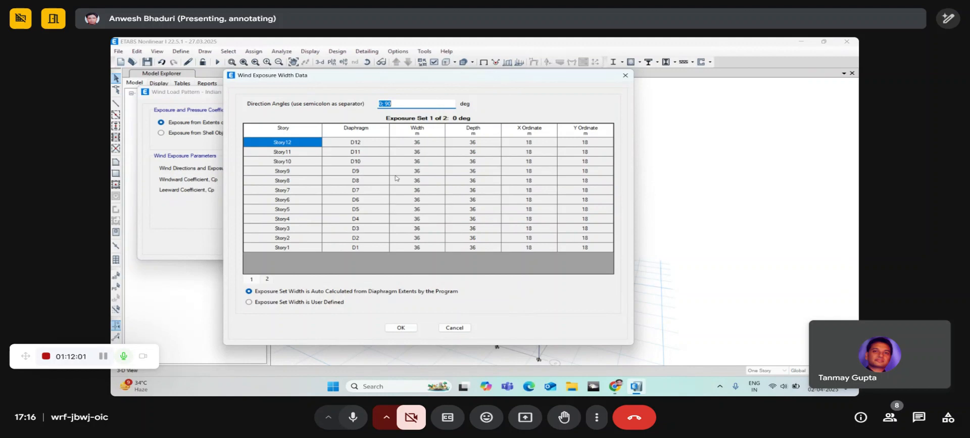
mouse_move(312, 76)
mouse_down()
mouse_move(303, 80)
mouse_move(311, 75)
mouse_up()
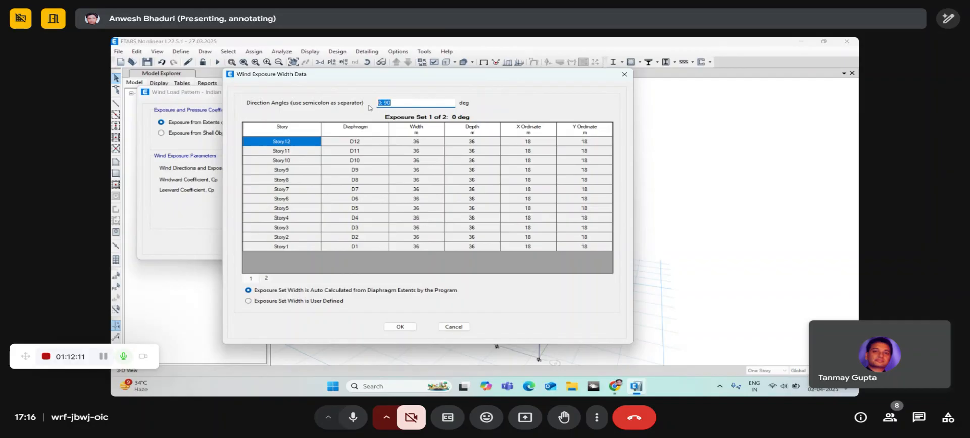
text(0)
click(248, 300)
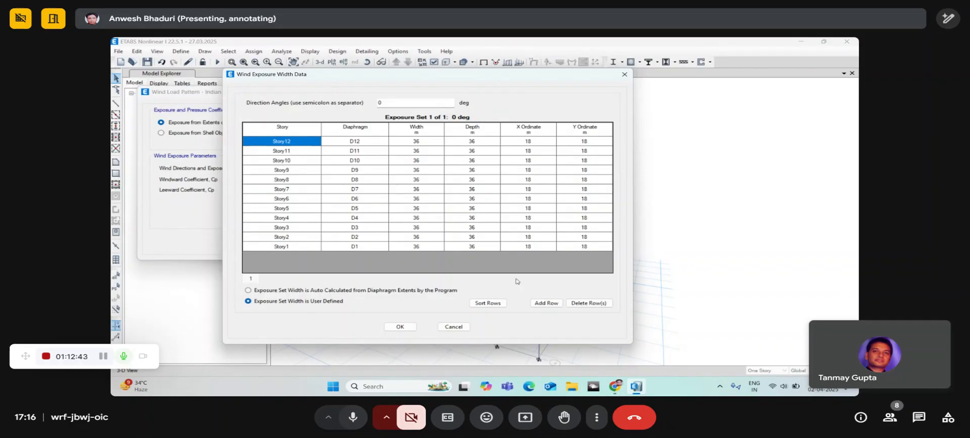
click(439, 326)
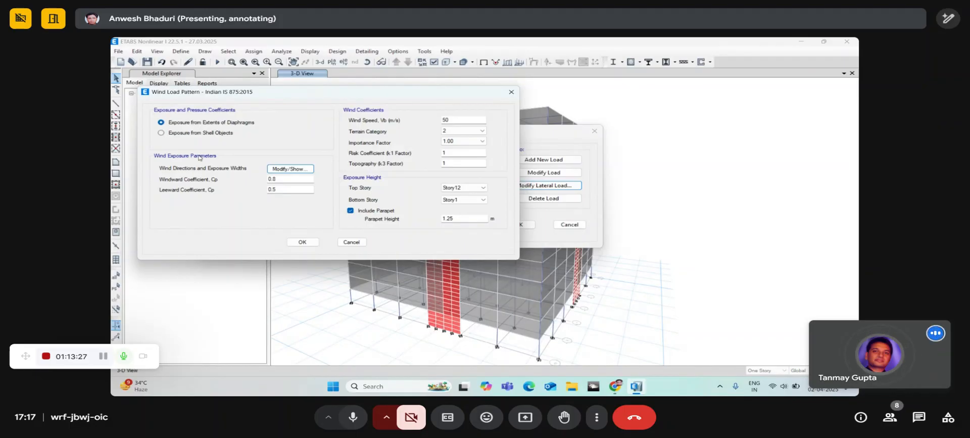
Step: Set the WX wind exposure to come from shell objects and accept the load pattern definitions
click(215, 135)
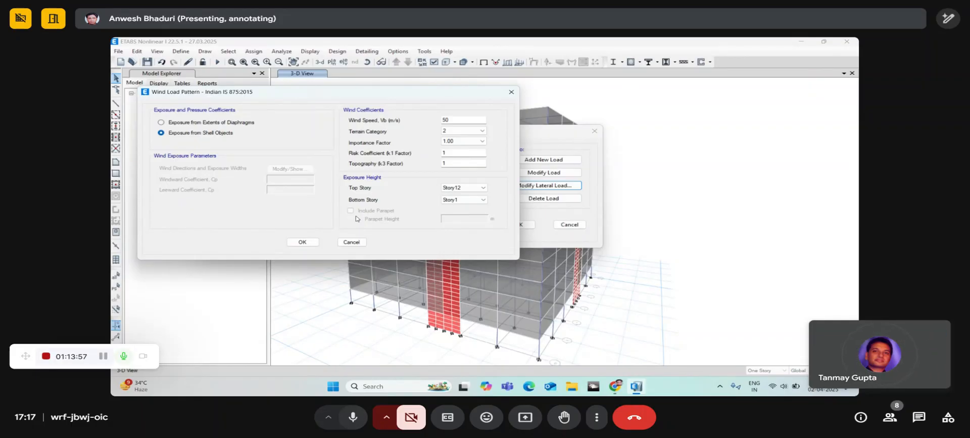
click(302, 242)
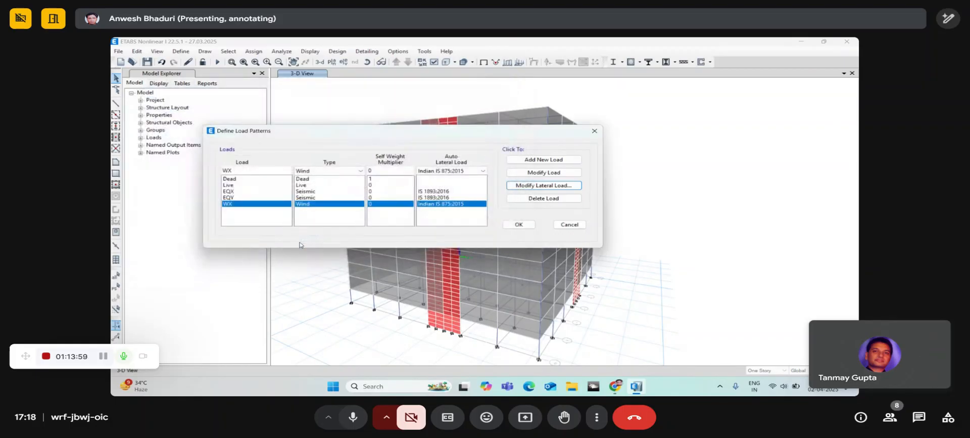
click(519, 227)
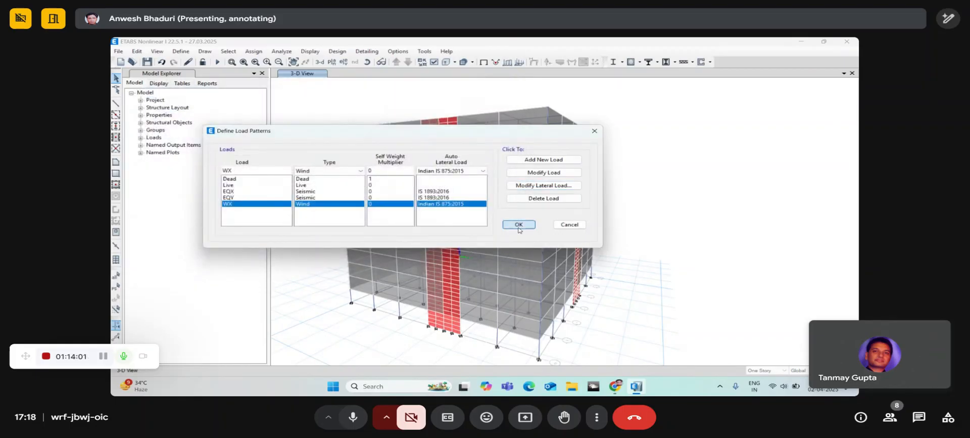
Step: Examine the building's clad faces and global axes from several sides to identify the windward face
click(367, 65)
drag(323, 134, 345, 170)
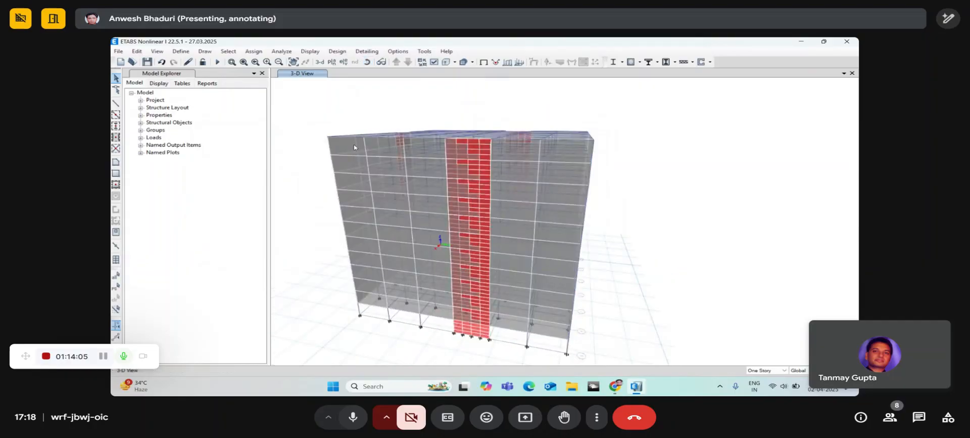
middle_drag(508, 240, 489, 179)
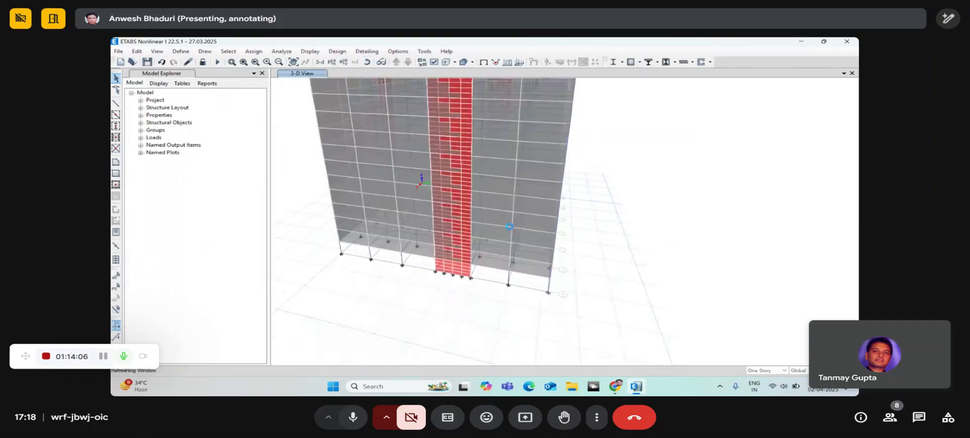
click(368, 62)
drag(384, 269, 335, 259)
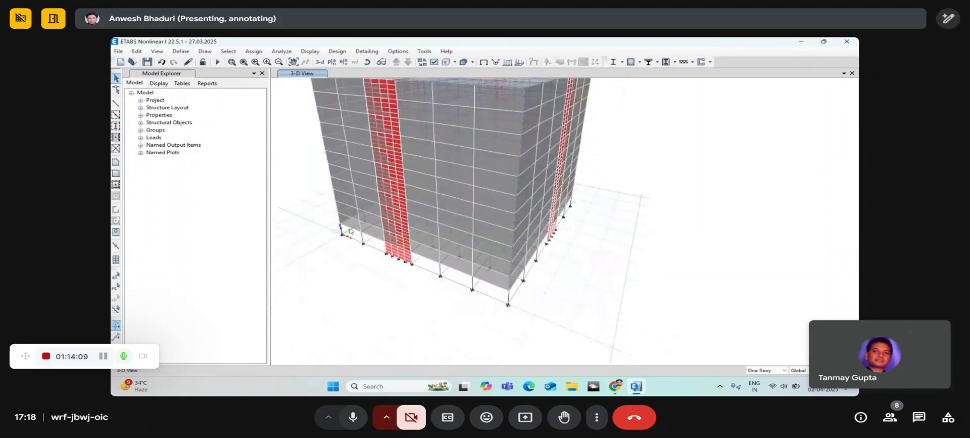
click(367, 62)
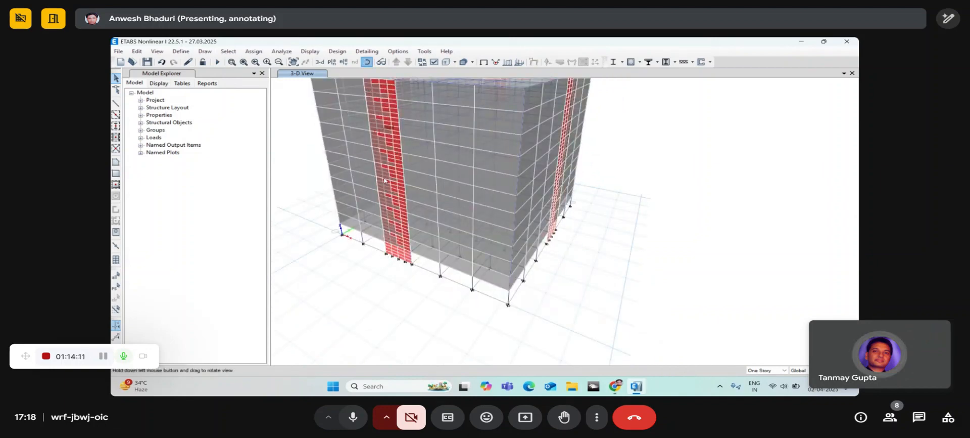
drag(410, 287, 537, 291)
middle_drag(350, 232, 362, 279)
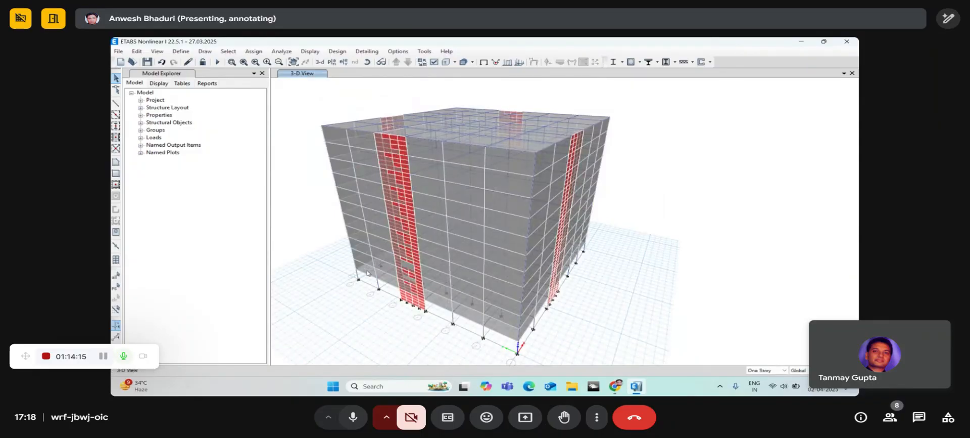
Step: Try to select the cladding panels on the windward face one by one in the 3D view
click(365, 260)
click(362, 248)
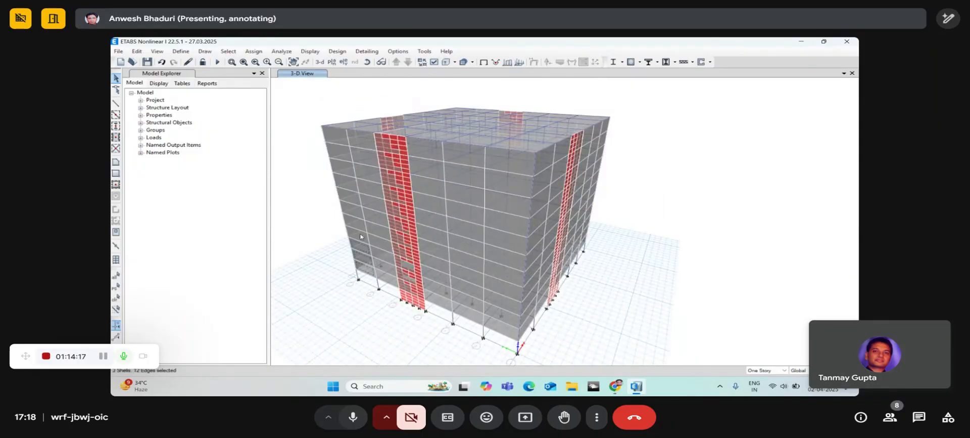
click(349, 186)
click(347, 198)
click(350, 174)
click(348, 165)
scroll(392, 162, up, 5)
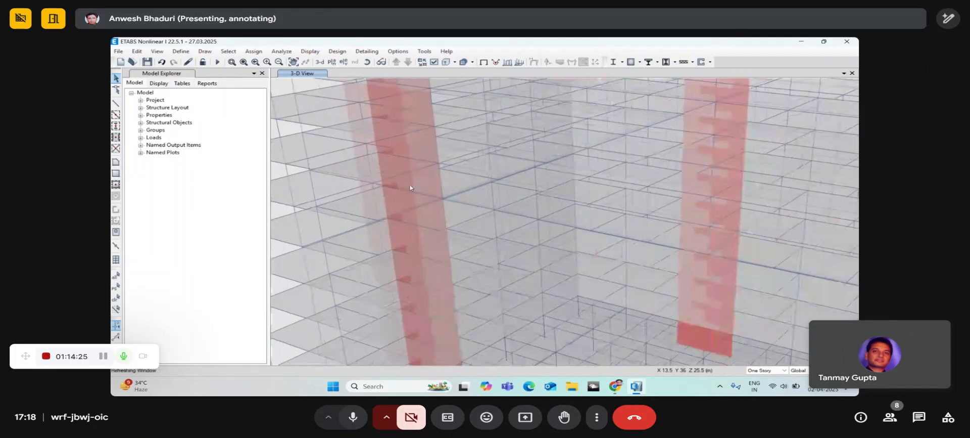
click(408, 184)
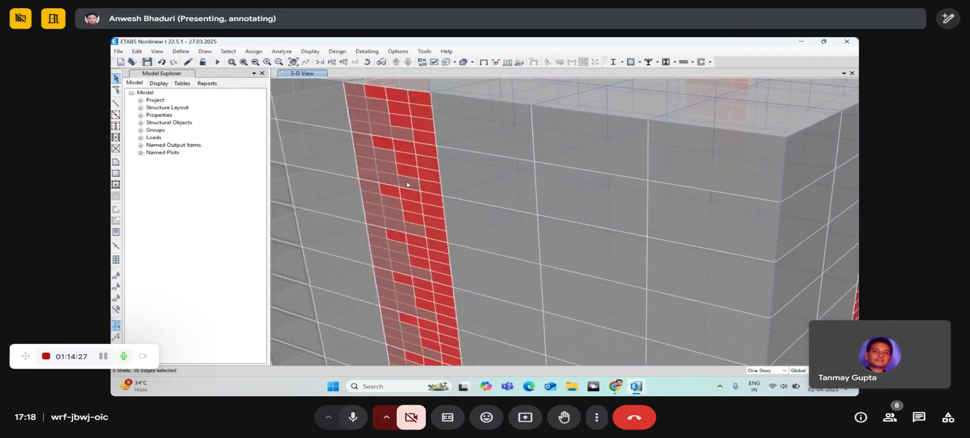
scroll(407, 184, down, 5)
scroll(349, 173, up, 5)
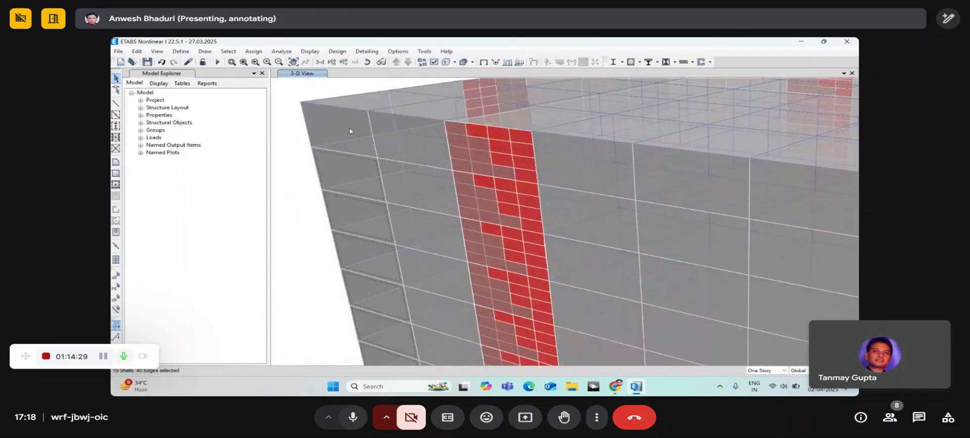
click(422, 197)
click(445, 240)
click(443, 237)
click(435, 229)
scroll(425, 215, down, 5)
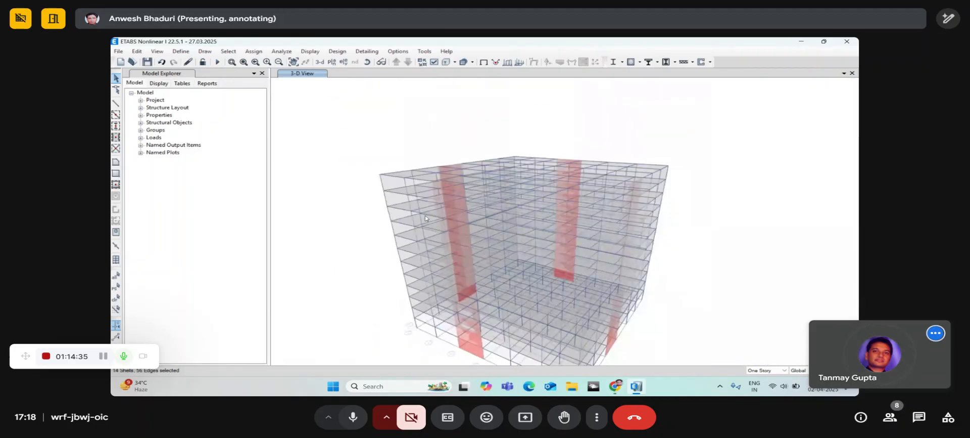
Step: Display the elevation at grid line A and select all objects on it from Base to Story12
middle_drag(383, 135, 349, 39)
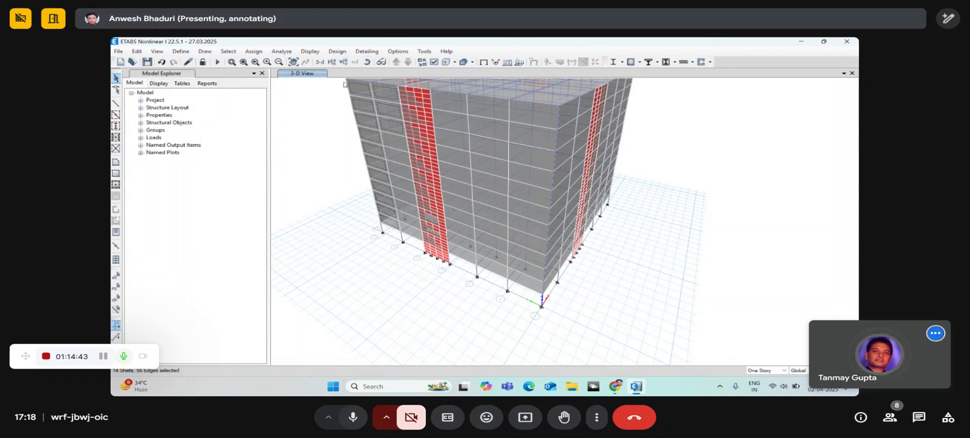
click(344, 62)
click(351, 292)
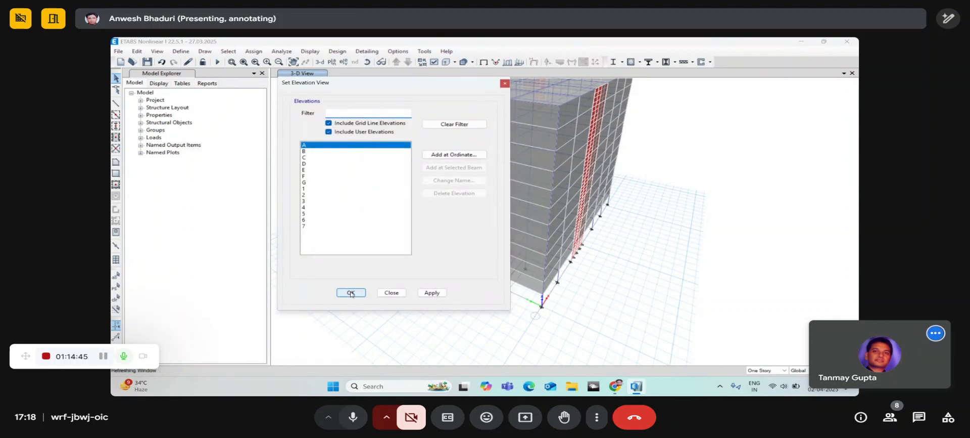
drag(592, 299, 735, 367)
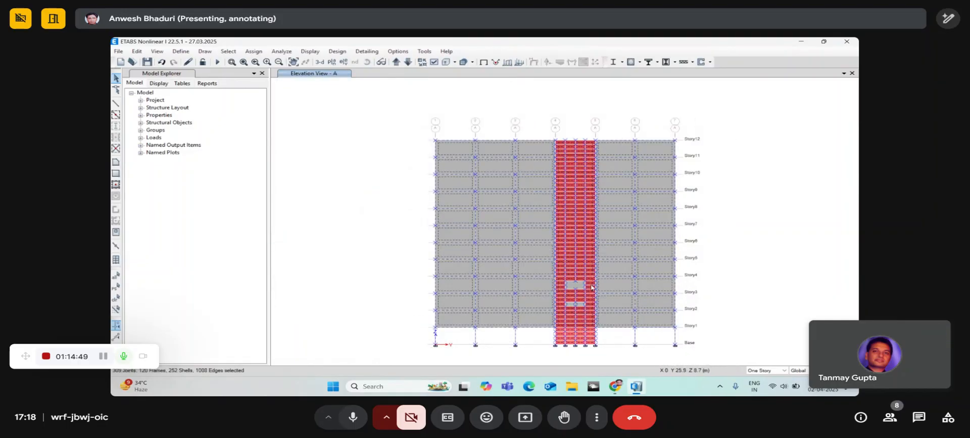
Step: Assign a windward wind pressure coefficient Cp of 1.1 for WX to the selected shells, replacing existing loads
click(254, 51)
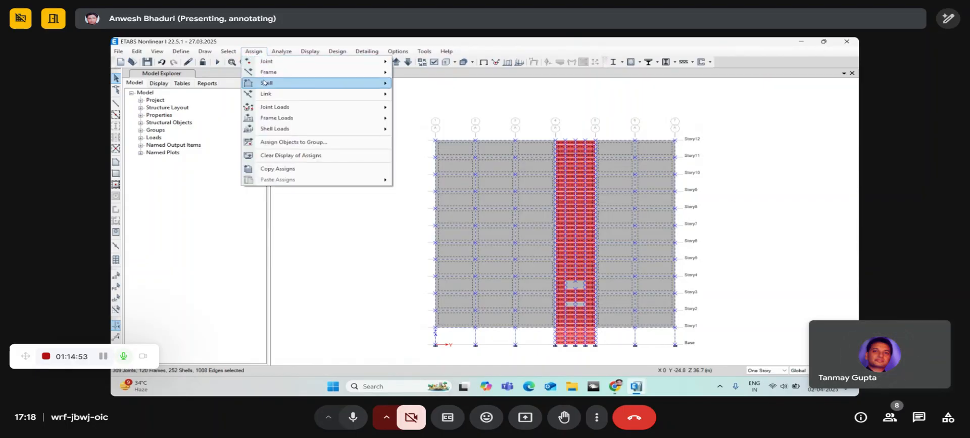
mouse_move(304, 131)
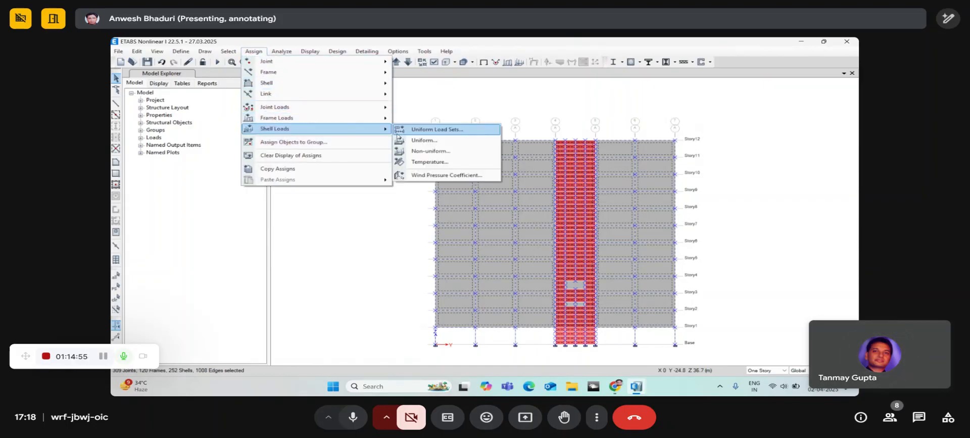
click(433, 175)
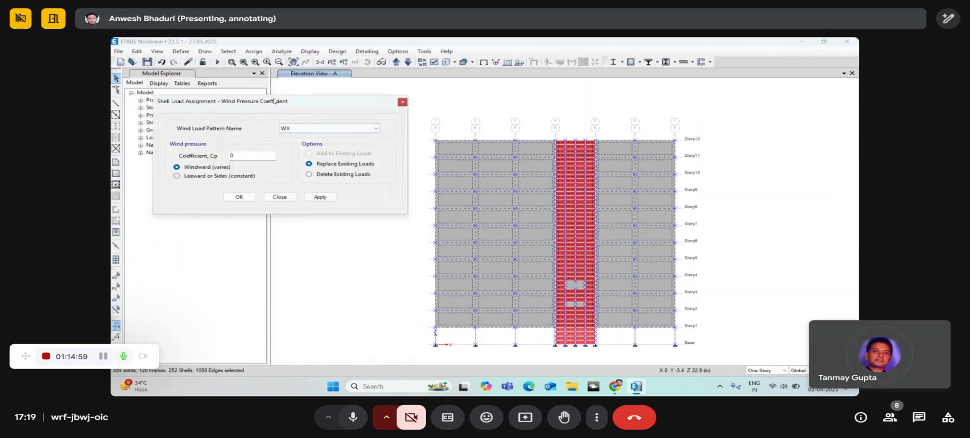
mouse_move(220, 98)
mouse_down()
mouse_move(183, 87)
mouse_move(222, 91)
mouse_up()
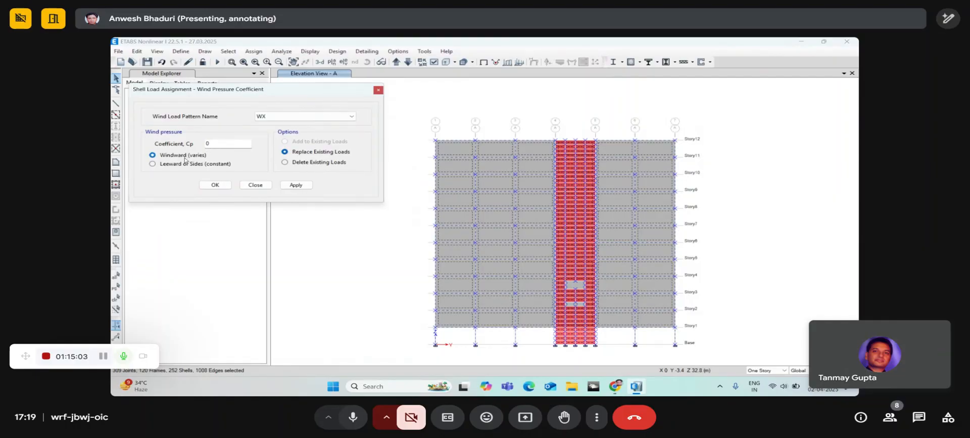
drag(220, 144, 196, 154)
text(0)
key(BackSpace)
key(BackSpace)
key(BackSpace)
text(1.1)
click(296, 185)
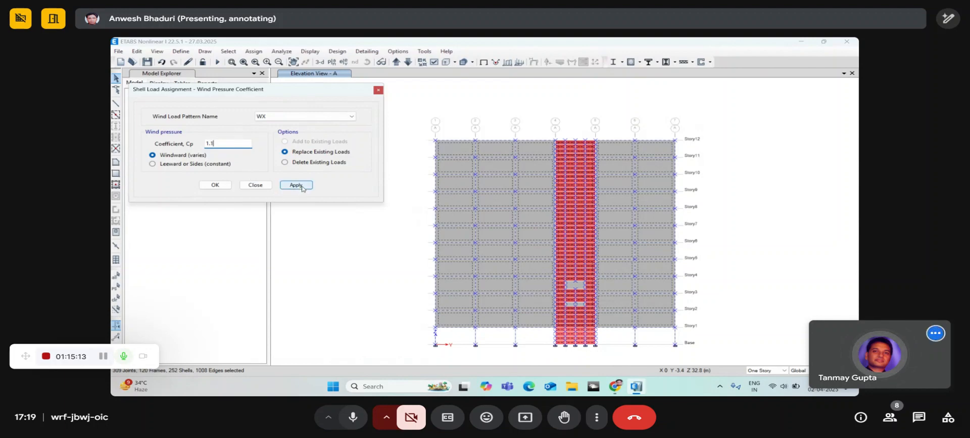
Step: Inspect the WX wind pressure coefficient arrows on the windward face's wall and cladding panels in 3D
click(321, 61)
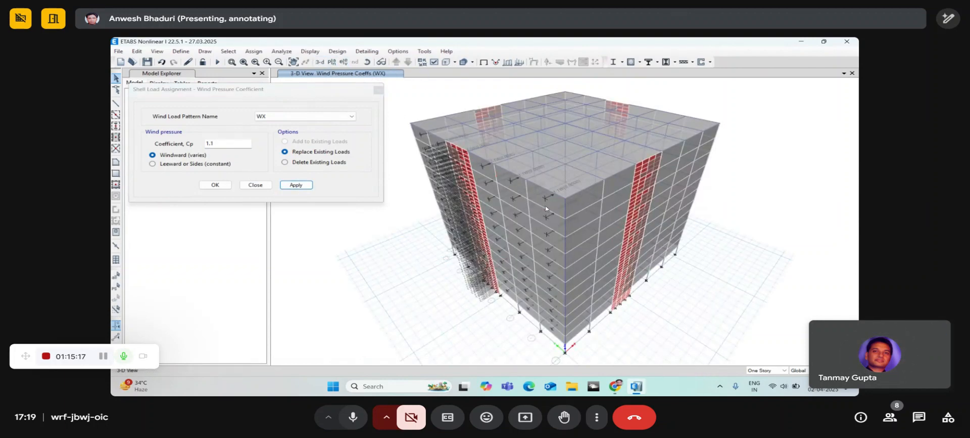
click(370, 65)
drag(392, 320, 429, 296)
scroll(498, 249, up, 4)
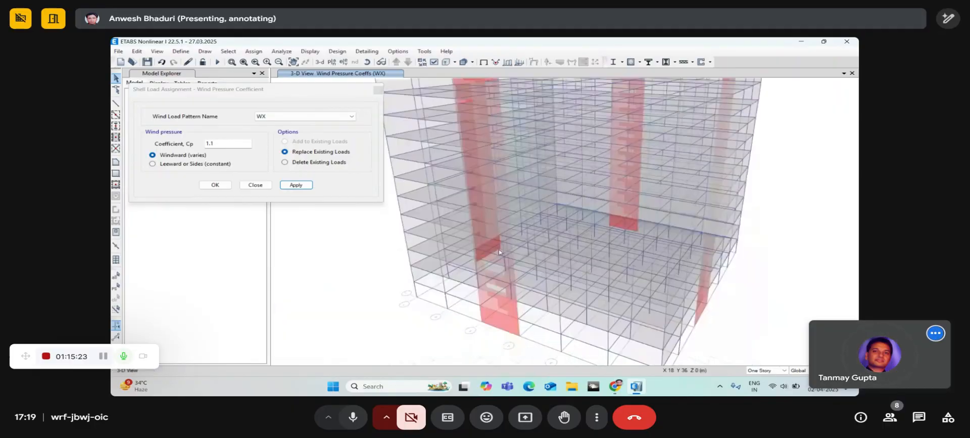
scroll(501, 241, up, 5)
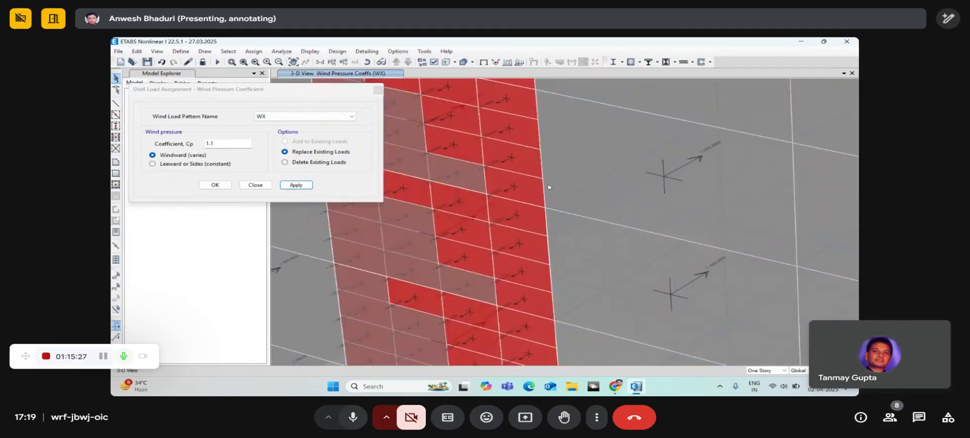
Step: Examine up close the direction and values of the WX coefficient arrows on the meshed wall and its neighbouring cladding panels
scroll(517, 203, down, 5)
scroll(517, 203, up, 3)
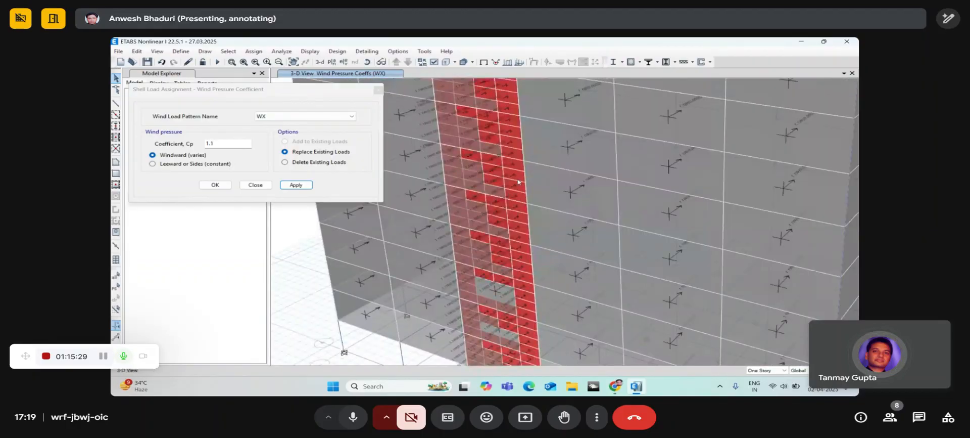
scroll(521, 152, up, 3)
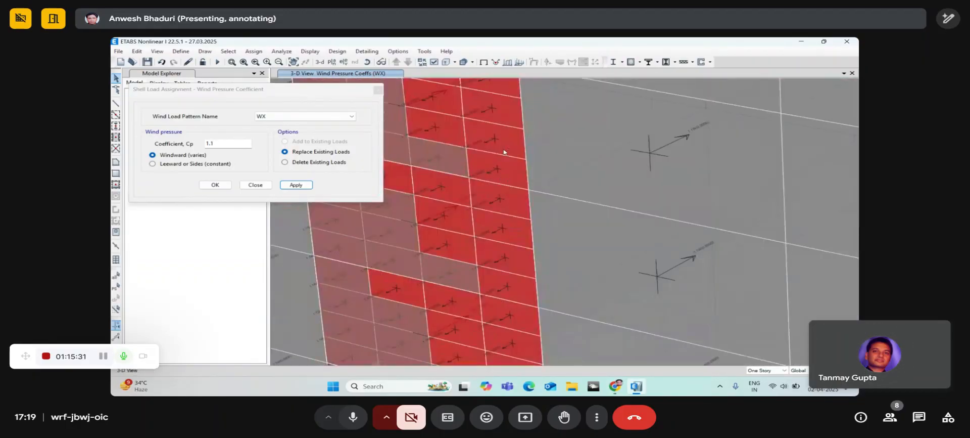
scroll(533, 230, down, 2)
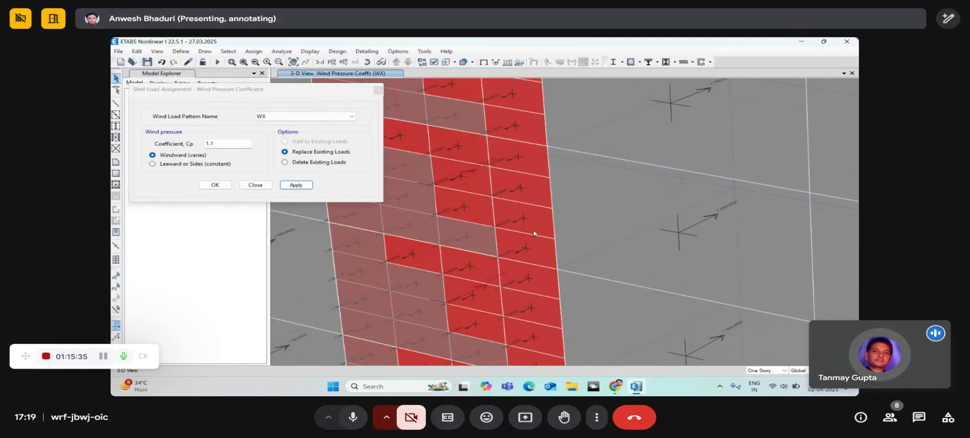
scroll(533, 233, down, 3)
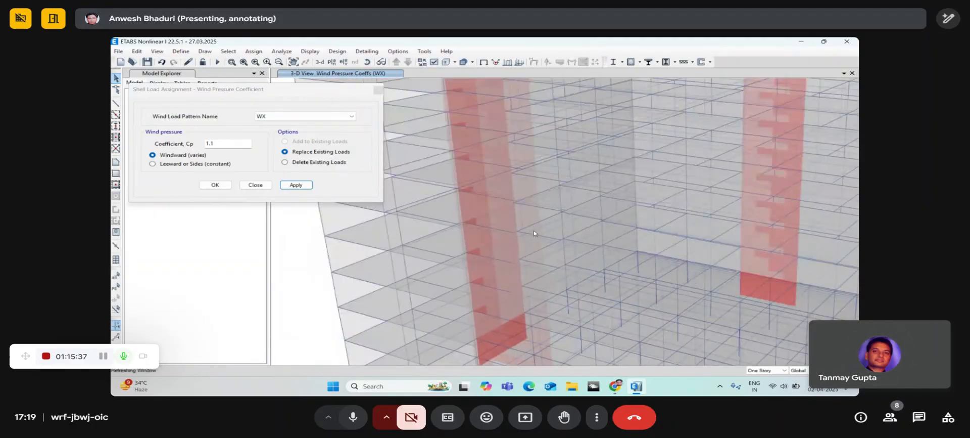
scroll(533, 233, up, 3)
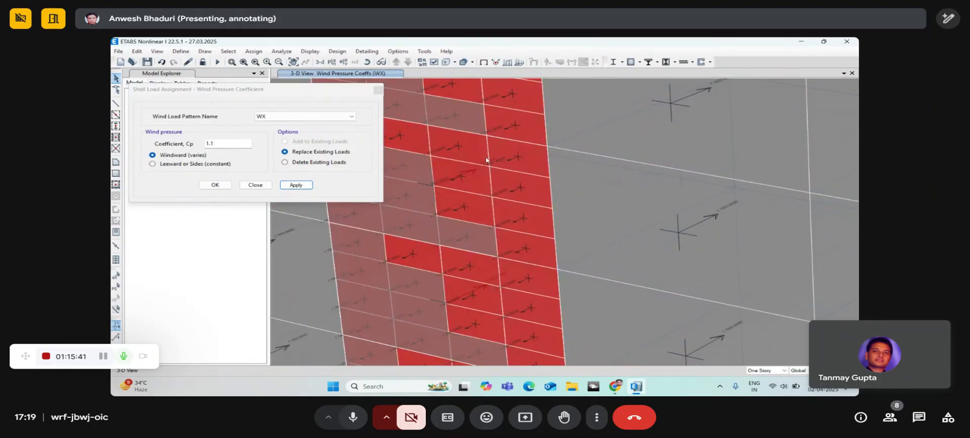
drag(317, 90, 303, 106)
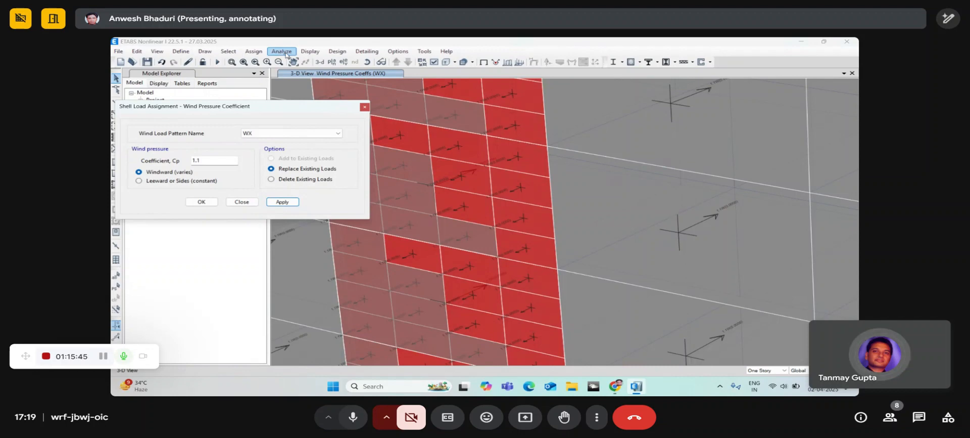
scroll(422, 171, down, 4)
scroll(422, 171, down, 2)
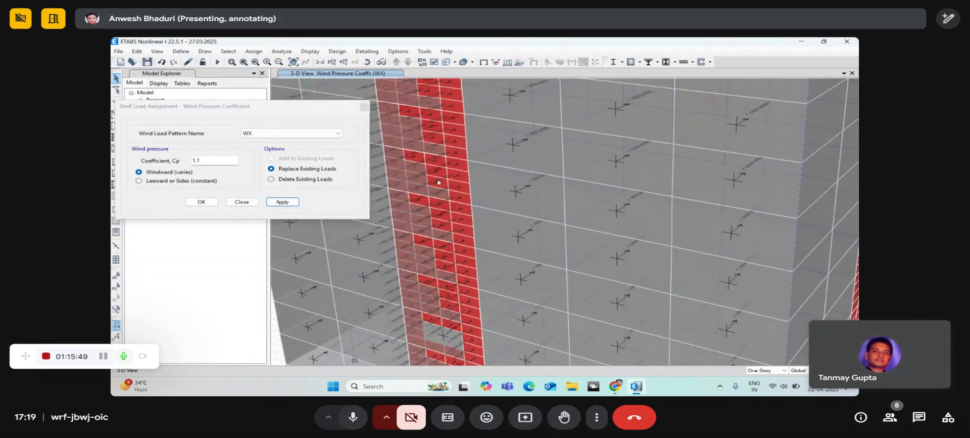
scroll(472, 236, down, 3)
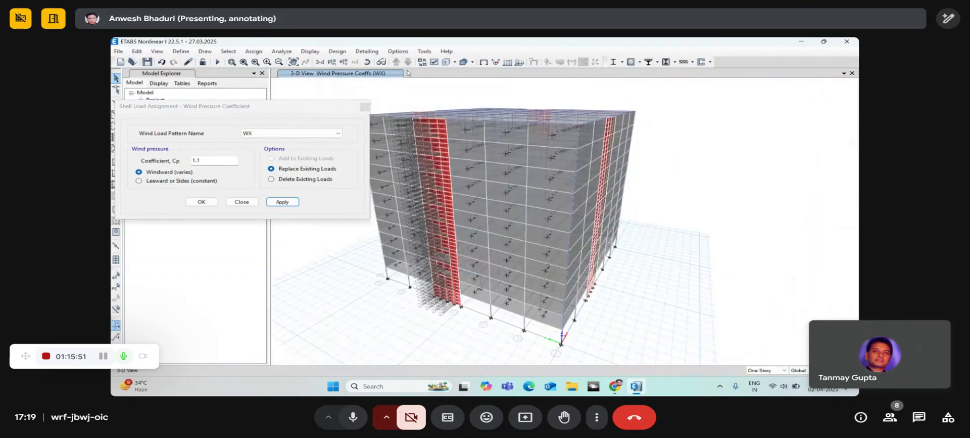
Step: Turn the 3D model to its opposite face and display the elevation at grid line G
drag(645, 324, 844, 328)
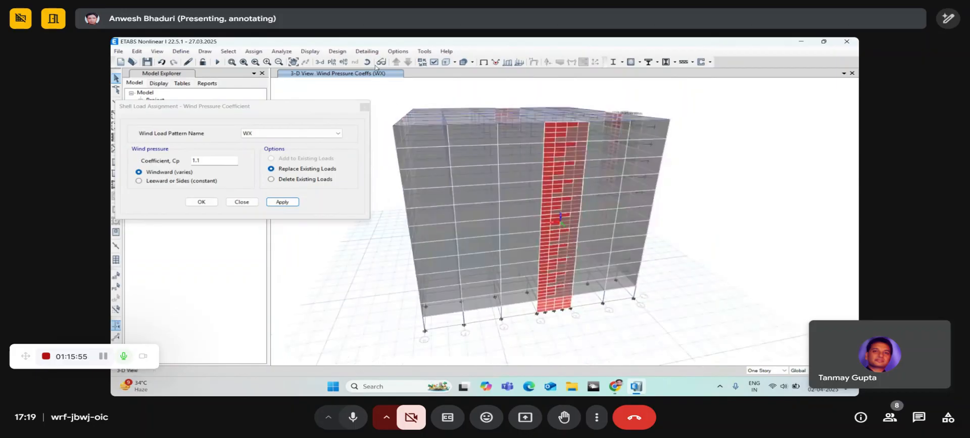
drag(596, 325, 405, 141)
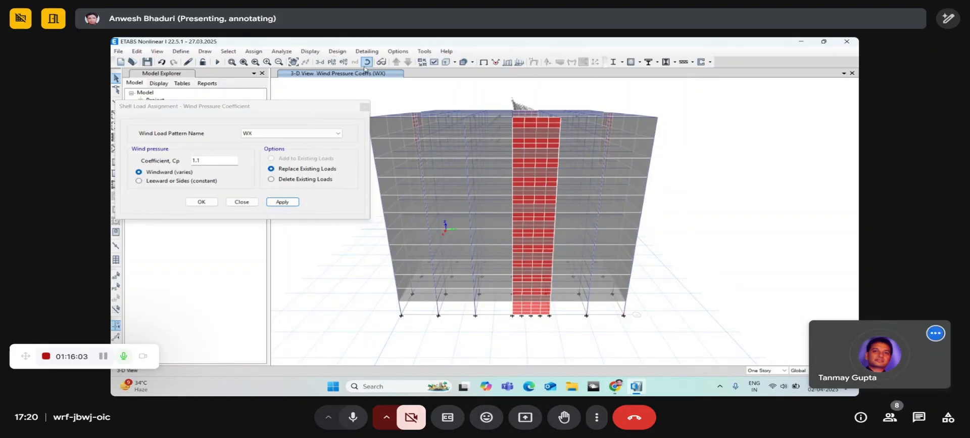
click(344, 61)
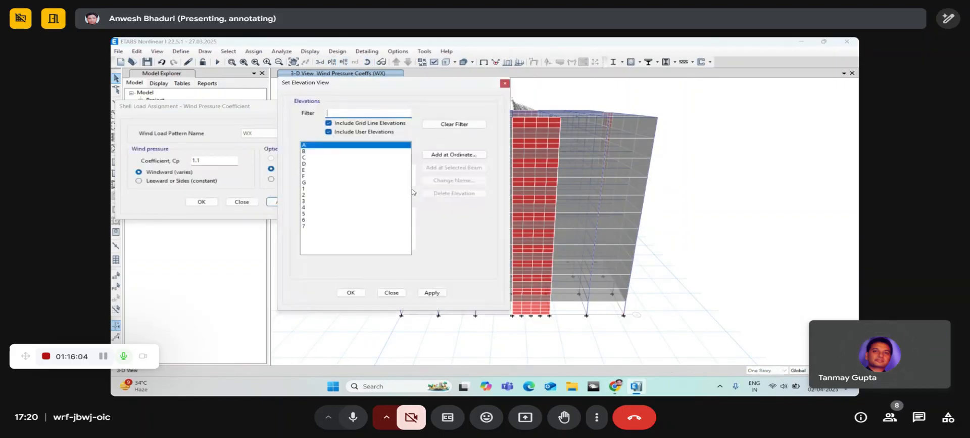
click(309, 182)
click(351, 292)
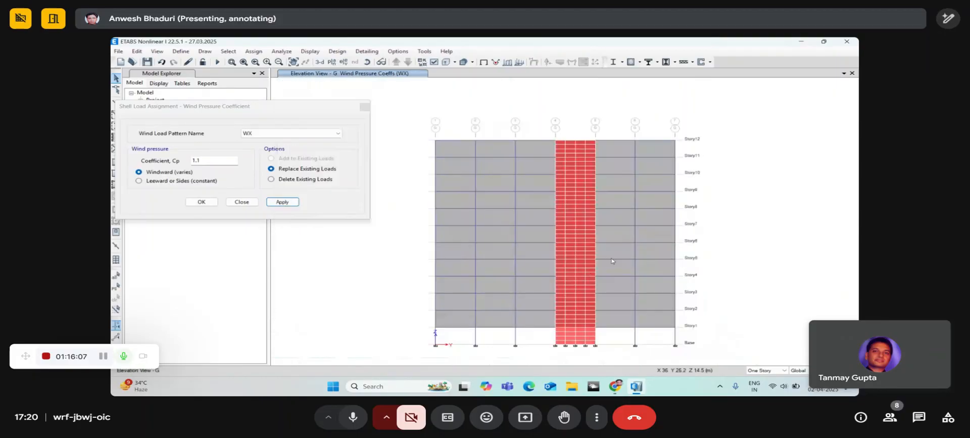
Step: Select all objects in the grid G elevation with a selection window
drag(407, 105, 720, 365)
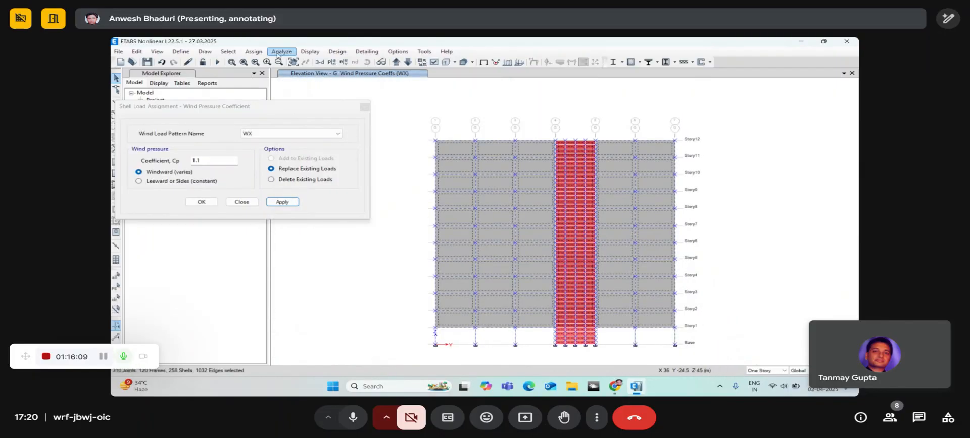
click(228, 51)
mouse_move(283, 71)
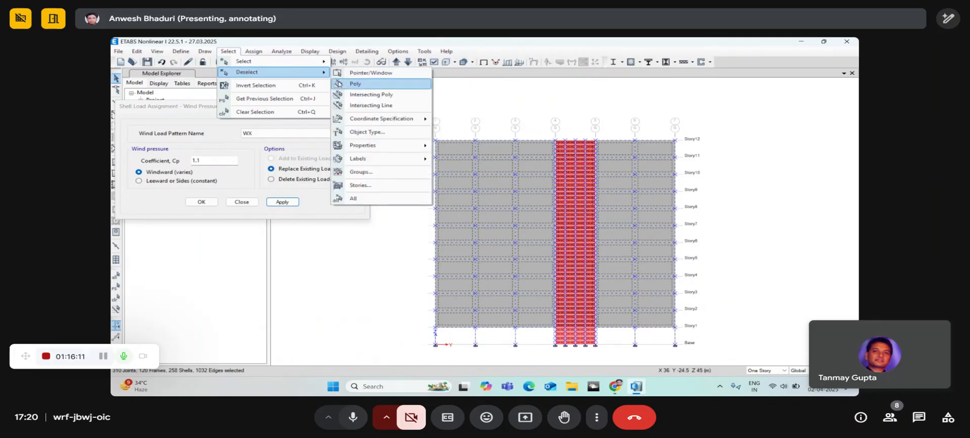
click(392, 132)
click(335, 157)
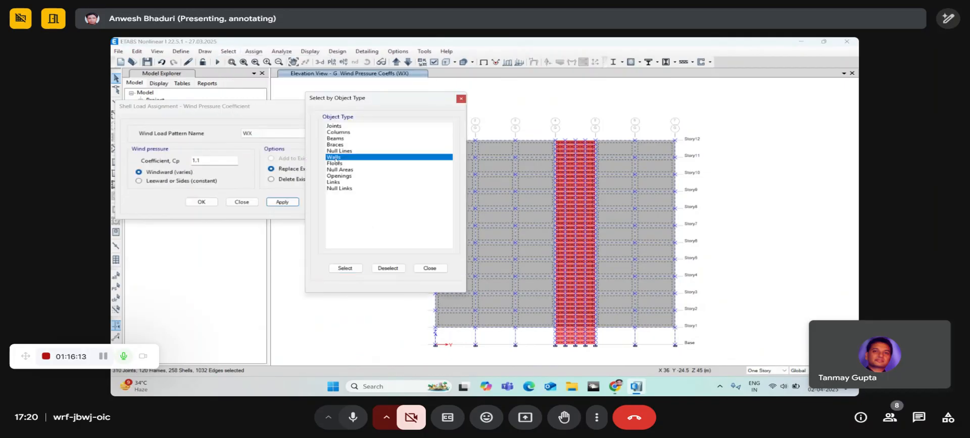
click(432, 268)
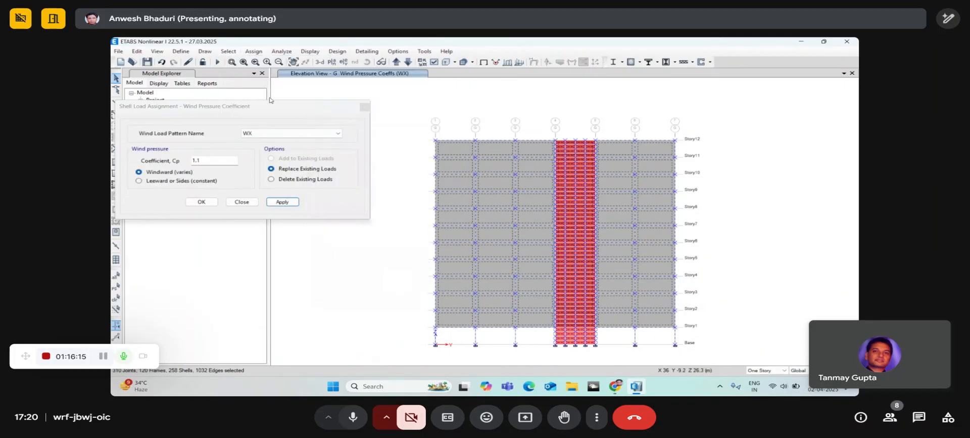
Step: Deselect the walls with section property W300 so they stay out of the wind load assignment
click(239, 53)
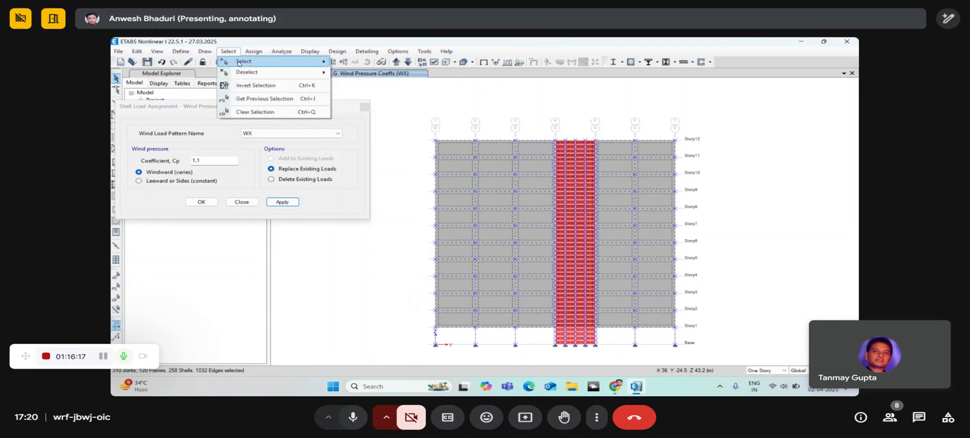
mouse_move(240, 63)
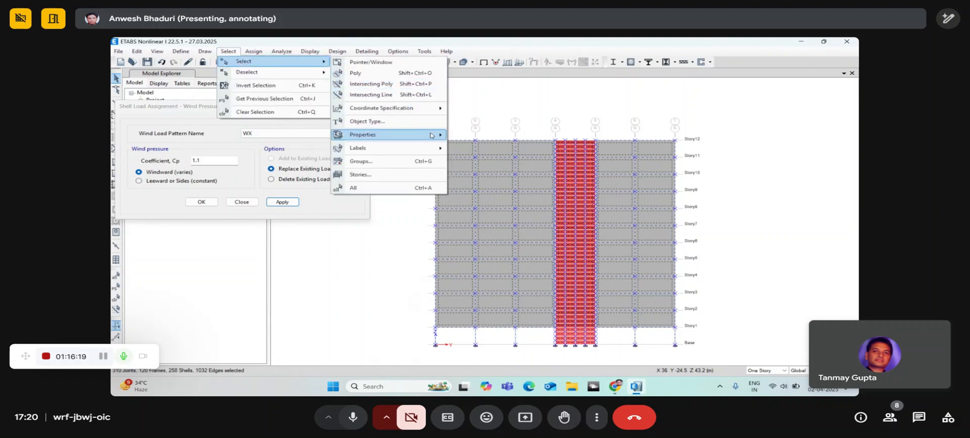
mouse_move(432, 135)
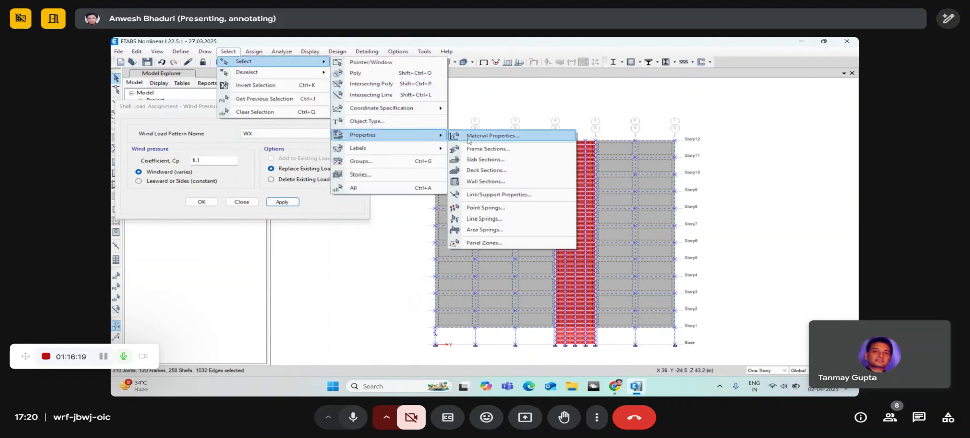
click(489, 182)
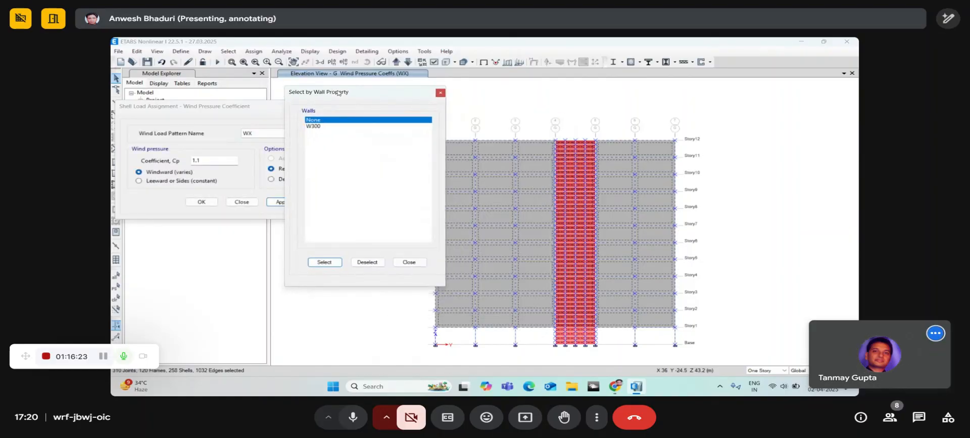
click(315, 126)
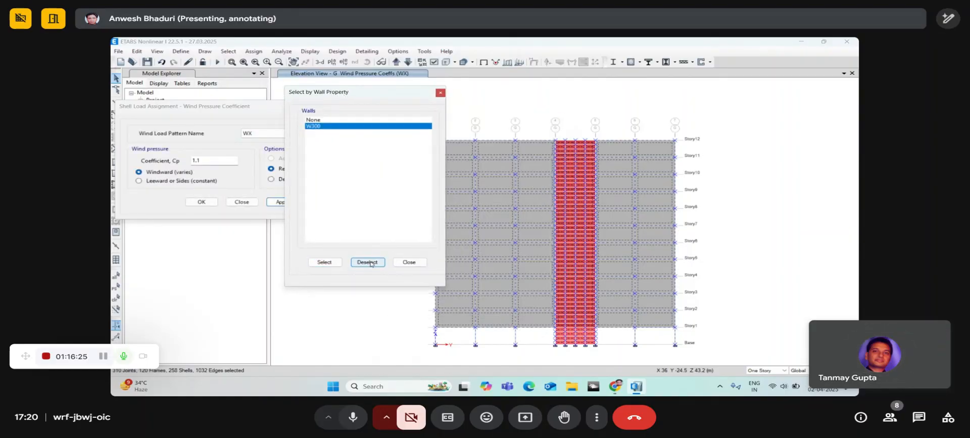
click(368, 262)
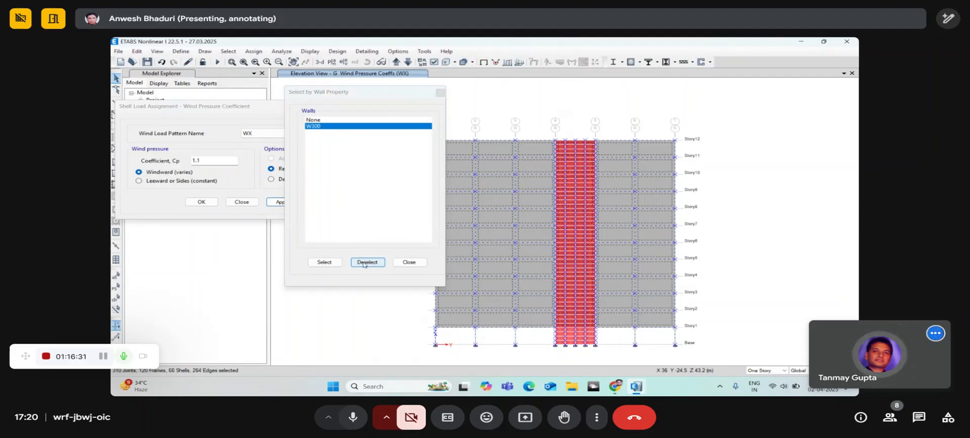
click(408, 261)
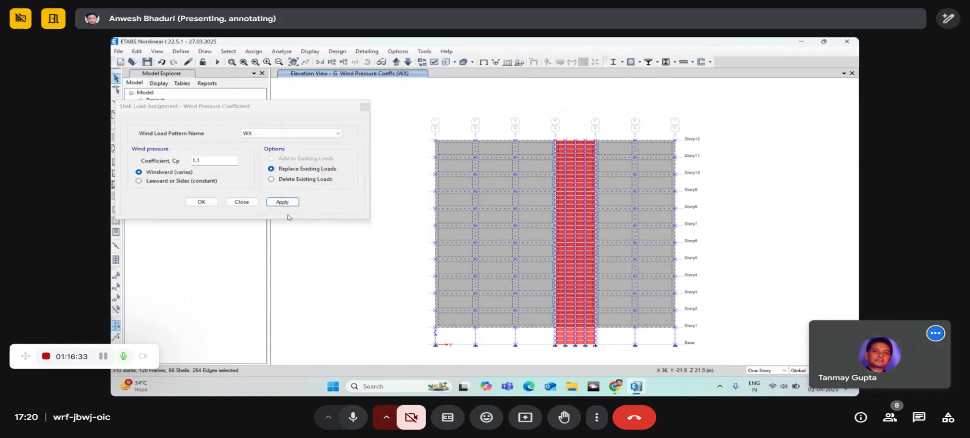
Step: Apply a Leeward or Sides (constant) wind pressure coefficient of -0.65 for load pattern WX to the selected shells
drag(209, 161, 143, 162)
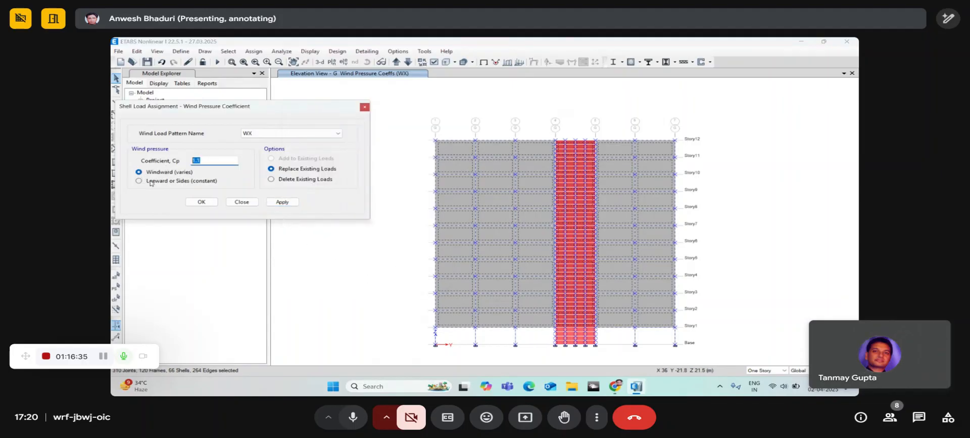
click(151, 181)
text(0.65)
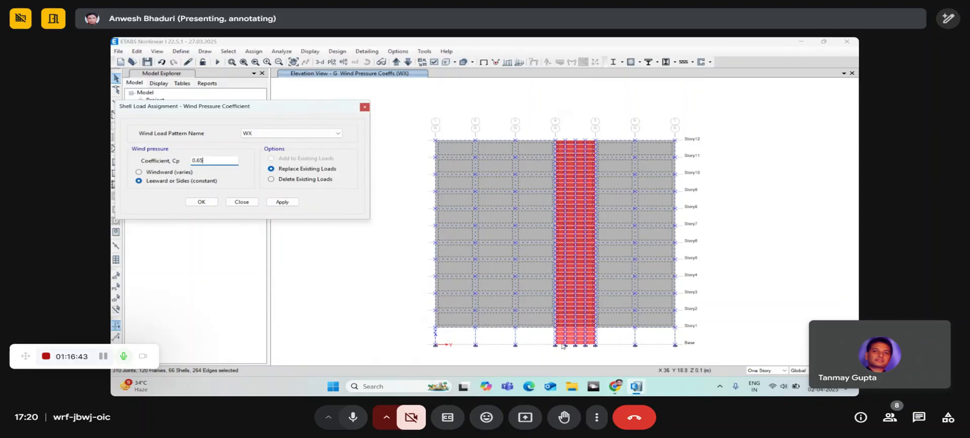
scroll(556, 334, up, 3)
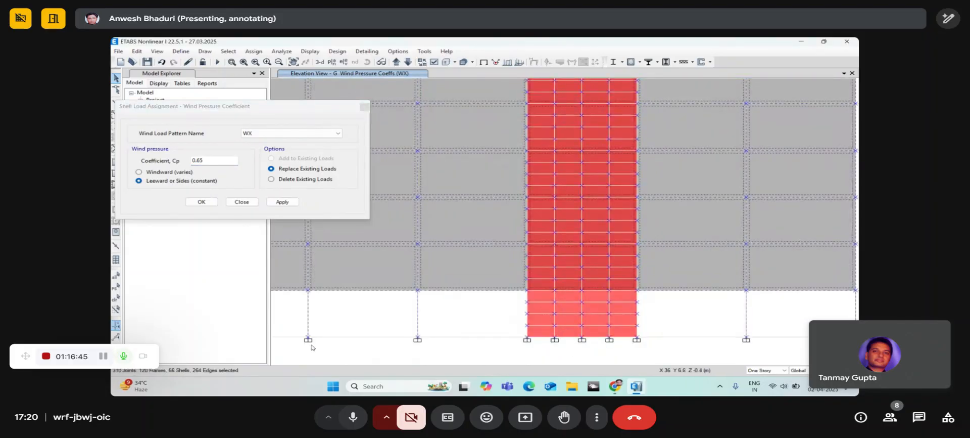
scroll(562, 313, down, 3)
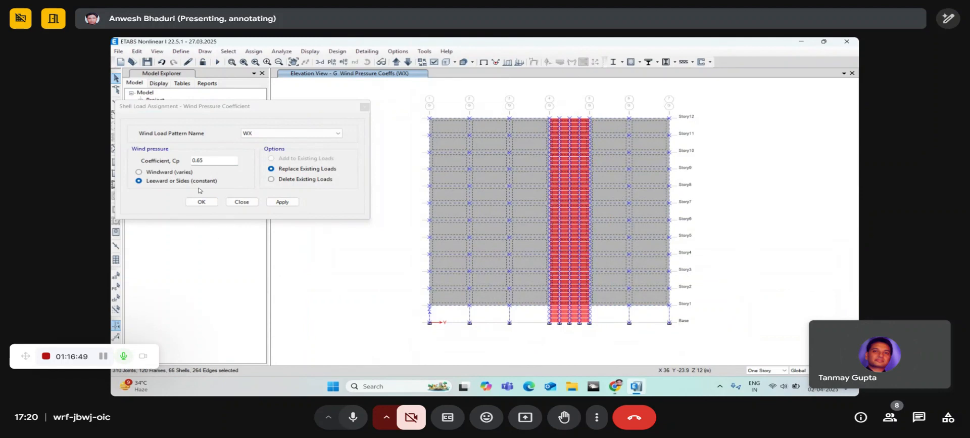
click(193, 160)
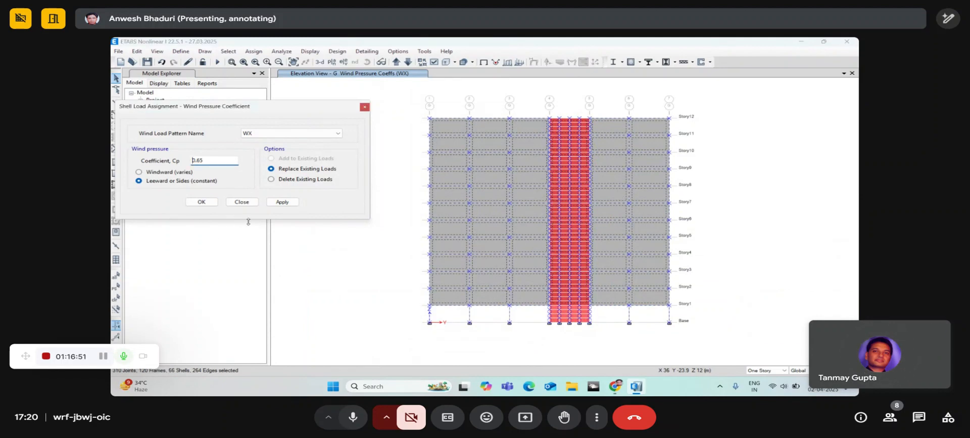
click(282, 201)
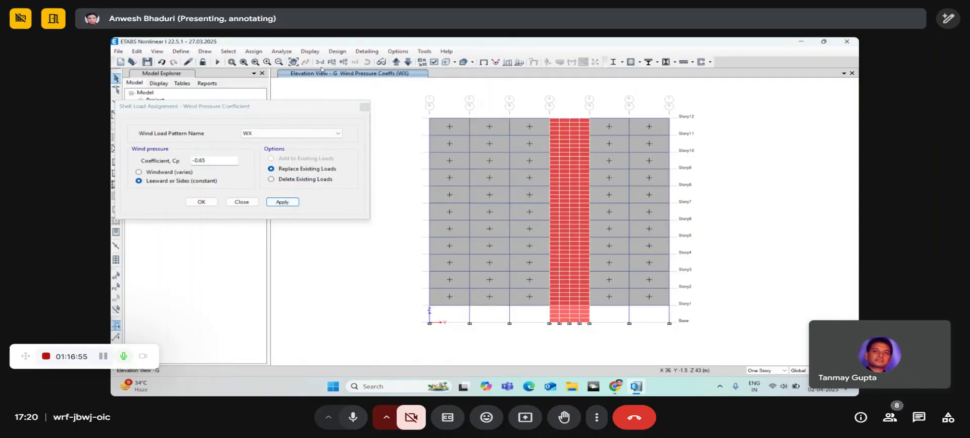
Step: Orbit the 3-D view around the building to examine the WX wind pressure arrows on its faces
click(367, 61)
drag(470, 170, 541, 310)
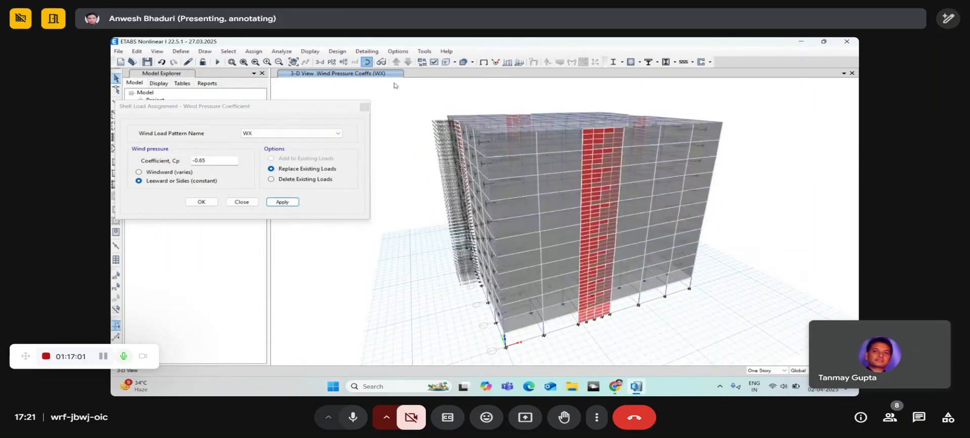
drag(395, 86, 690, 185)
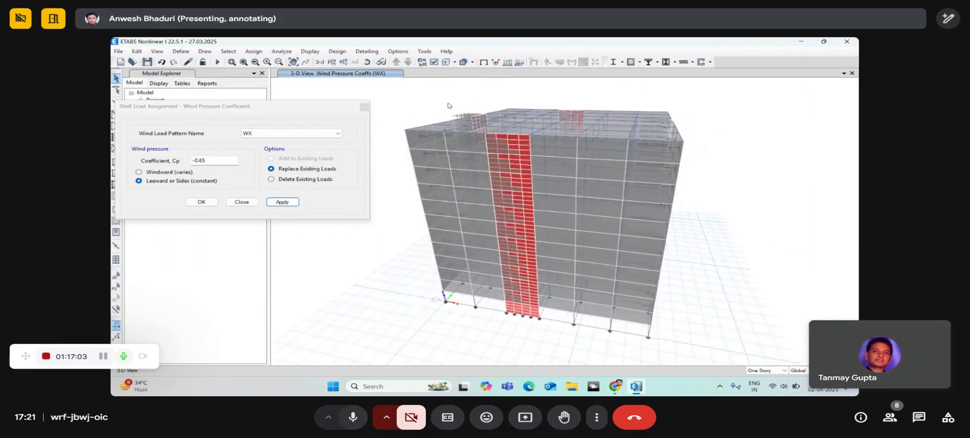
click(367, 62)
mouse_move(424, 334)
mouse_down()
mouse_move(526, 360)
mouse_move(537, 321)
mouse_move(560, 312)
mouse_up()
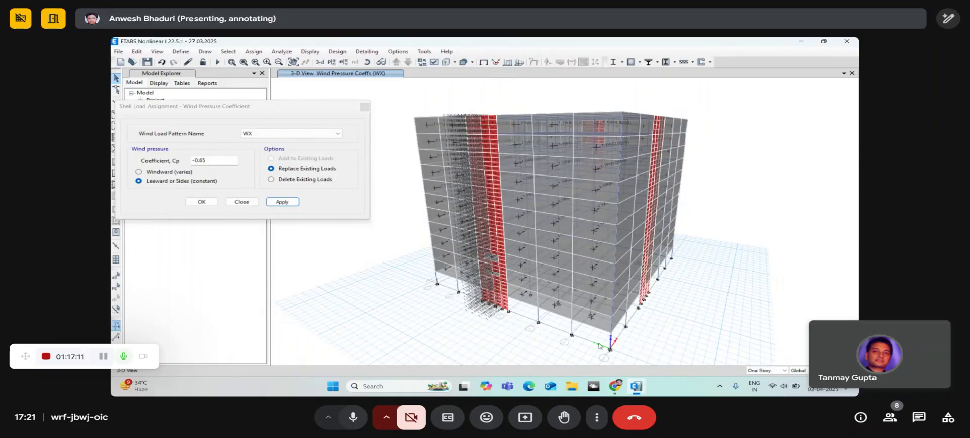
Step: Examine the WX wind pressure direction and coefficient assigned to a Story12 shell on the windward face
click(370, 64)
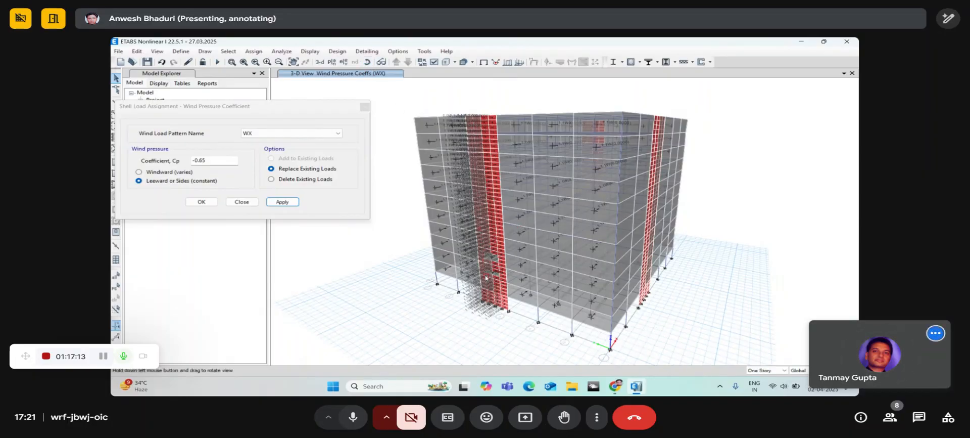
drag(498, 272, 470, 265)
scroll(436, 137, up, 3)
scroll(437, 137, up, 3)
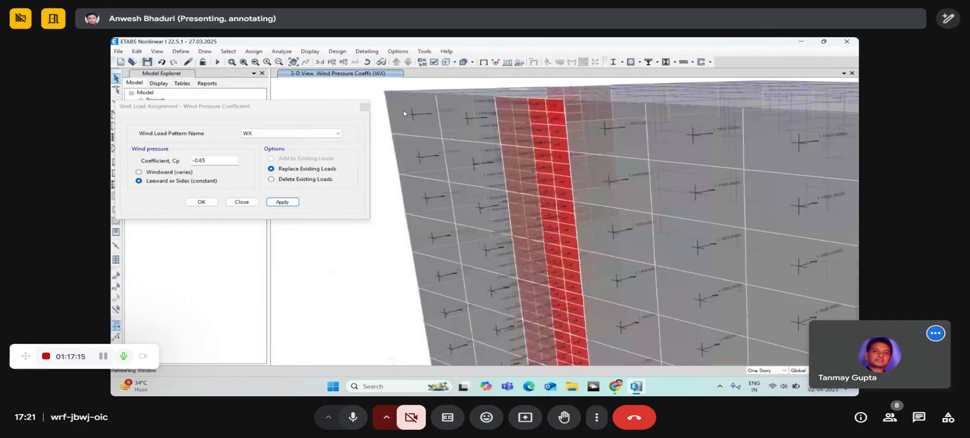
right_click(416, 119)
click(494, 135)
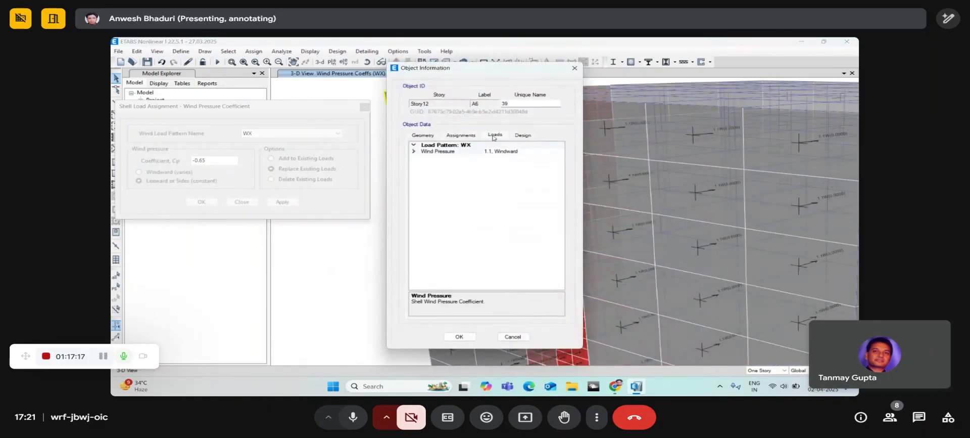
click(414, 152)
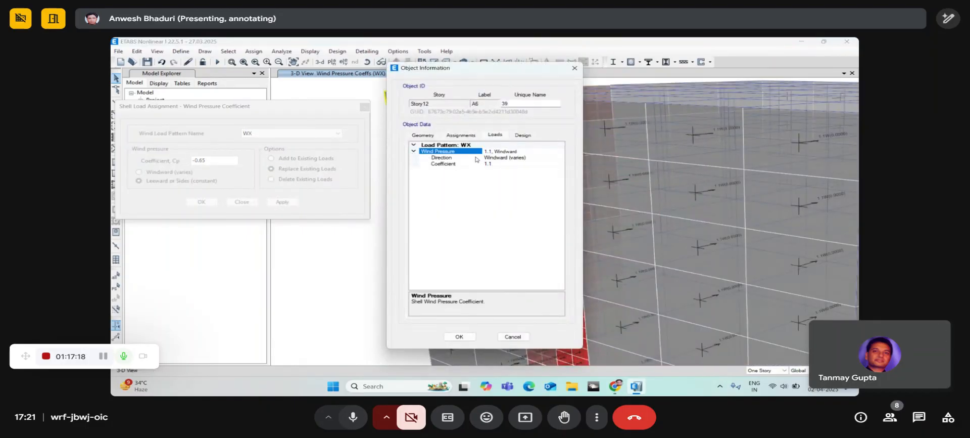
click(574, 68)
scroll(523, 134, down, 5)
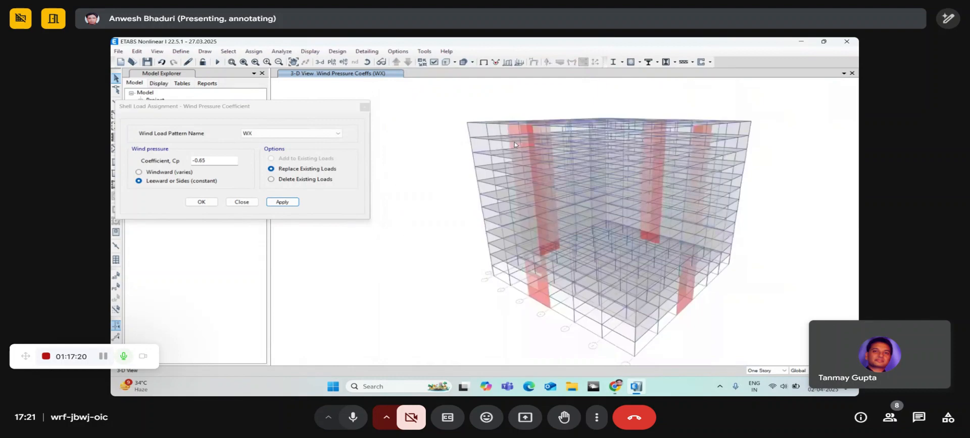
Step: Examine the WX wind pressure load assigned to a Story3 shell on the leeward face
click(369, 63)
drag(793, 320, 637, 321)
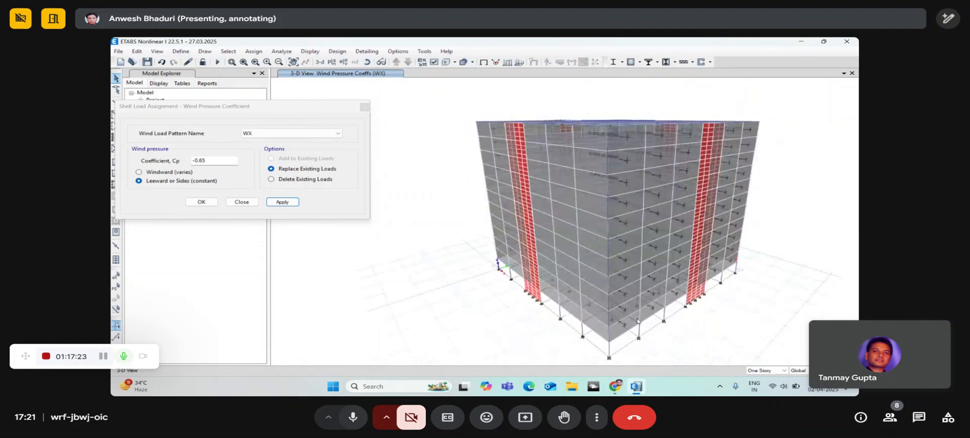
scroll(637, 321, up, 5)
right_click(611, 292)
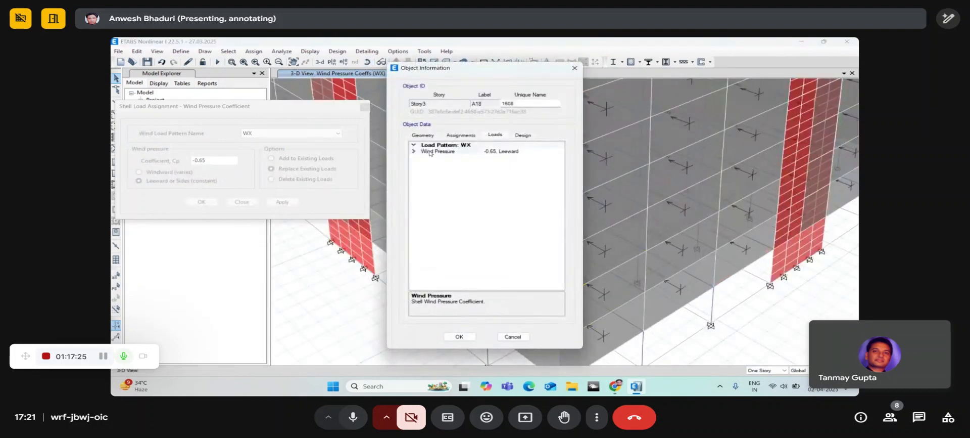
click(414, 152)
click(414, 152)
click(414, 152)
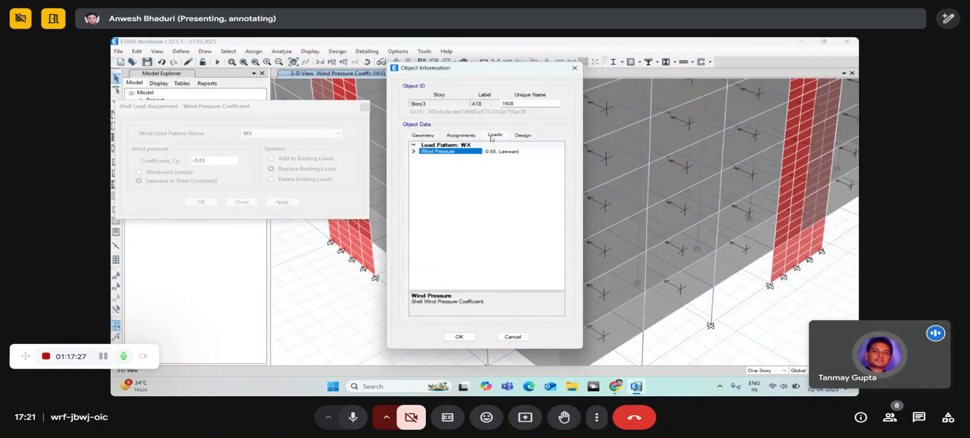
click(575, 68)
scroll(604, 195, down, 5)
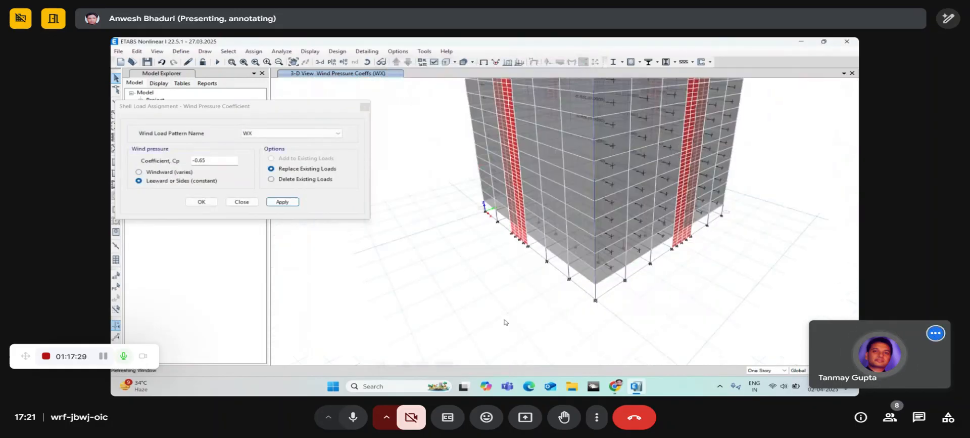
Step: Identify the side face in the 3-D view and display the elevation at grid line 1
click(367, 62)
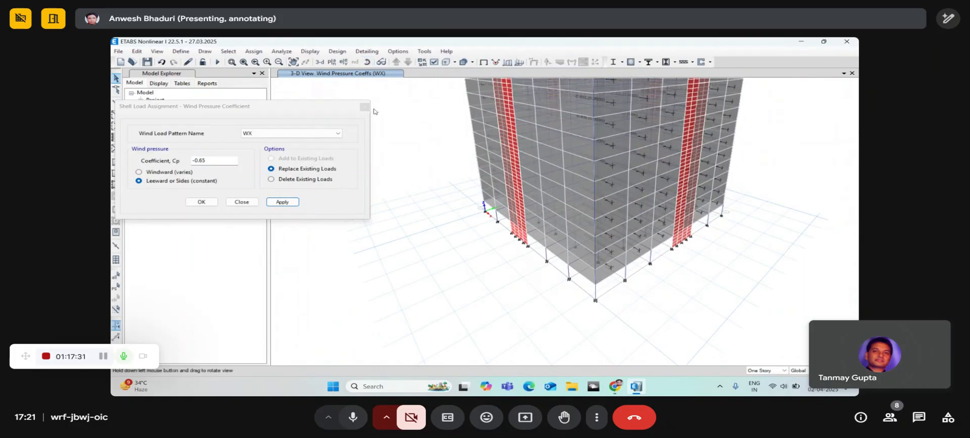
drag(529, 328, 653, 347)
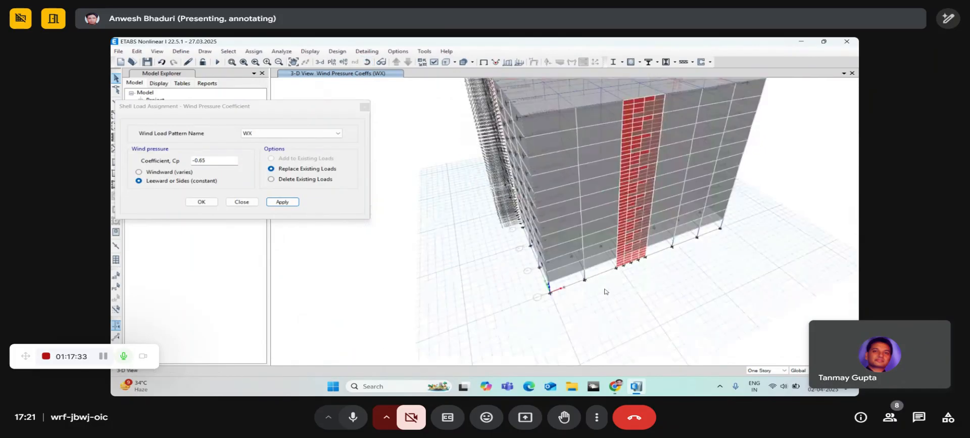
middle_drag(605, 257, 595, 282)
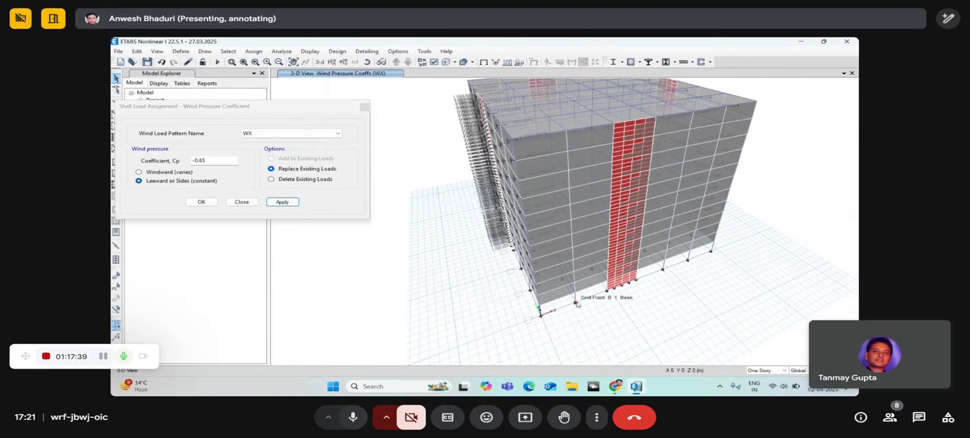
click(343, 61)
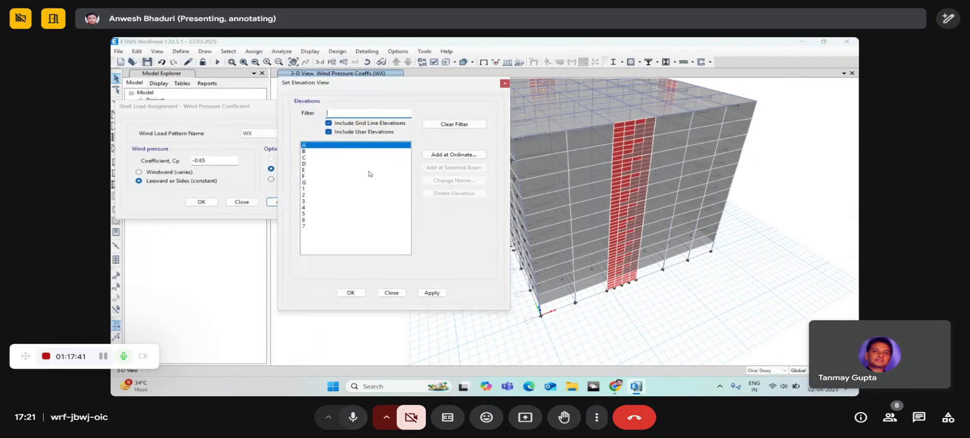
click(304, 188)
click(350, 292)
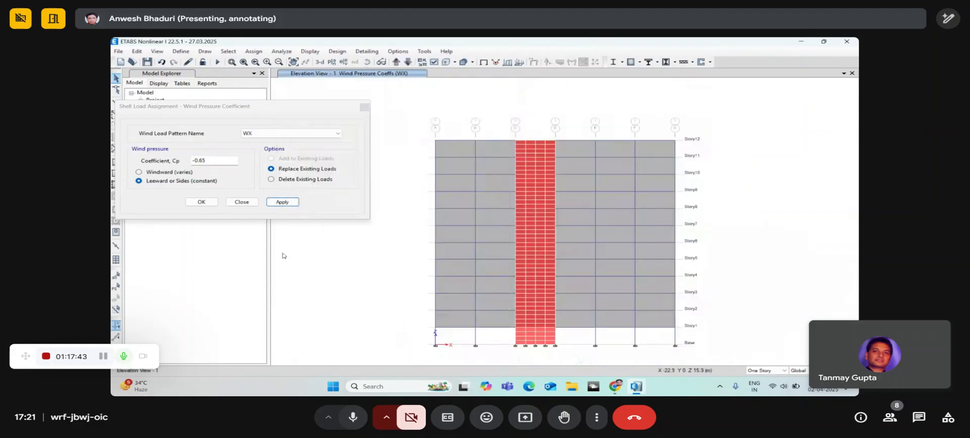
Step: Assign the WX leeward-or-sides coefficient 0.3 to all shells in the grid line 1 elevation except the W300 walls
double_click(212, 161)
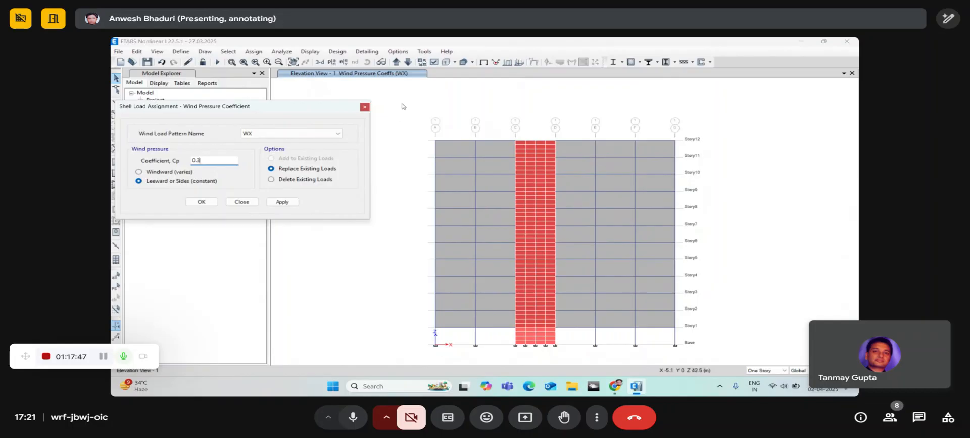
drag(401, 103, 735, 346)
click(228, 51)
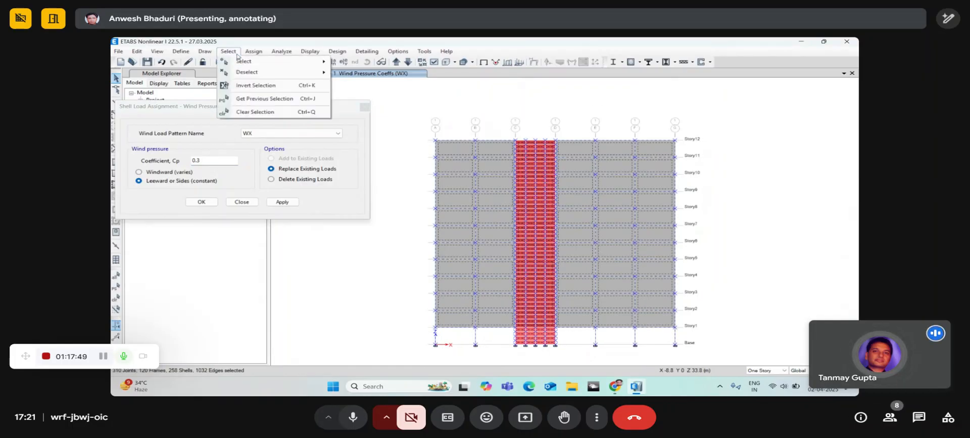
mouse_move(245, 75)
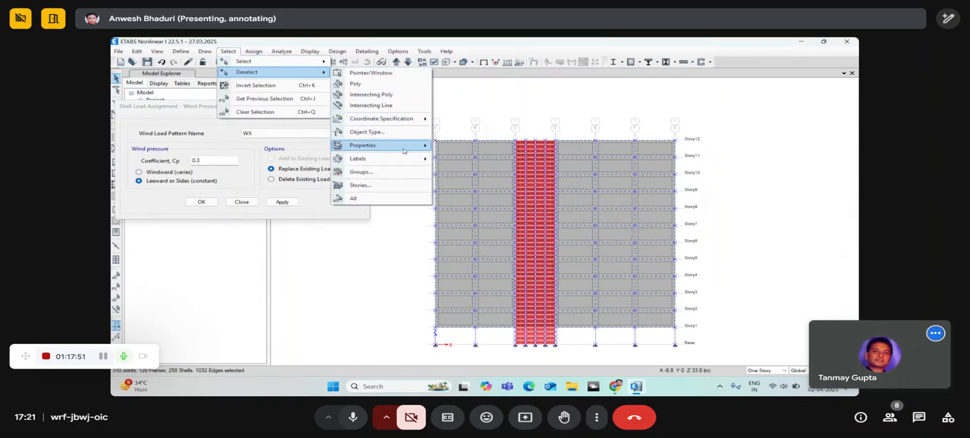
mouse_move(428, 147)
click(466, 192)
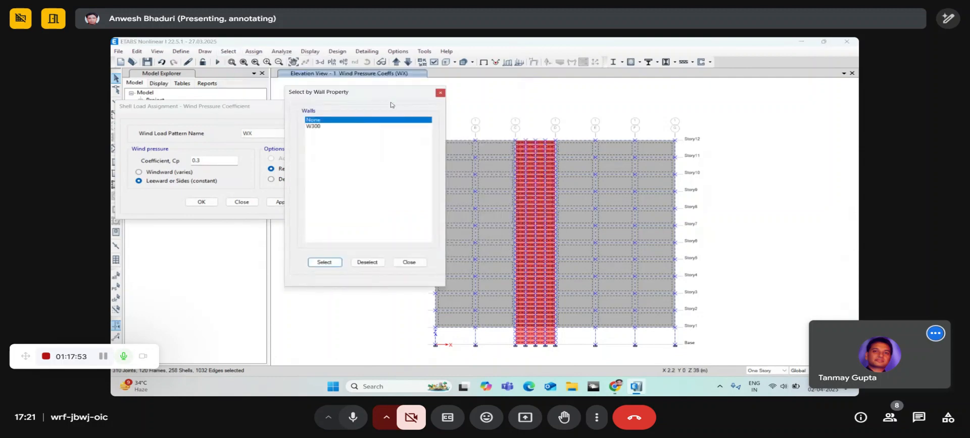
click(388, 112)
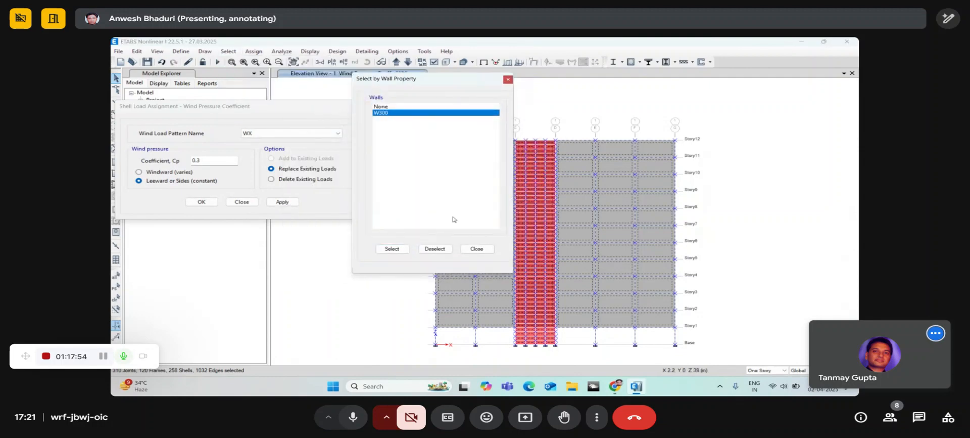
click(435, 248)
click(476, 249)
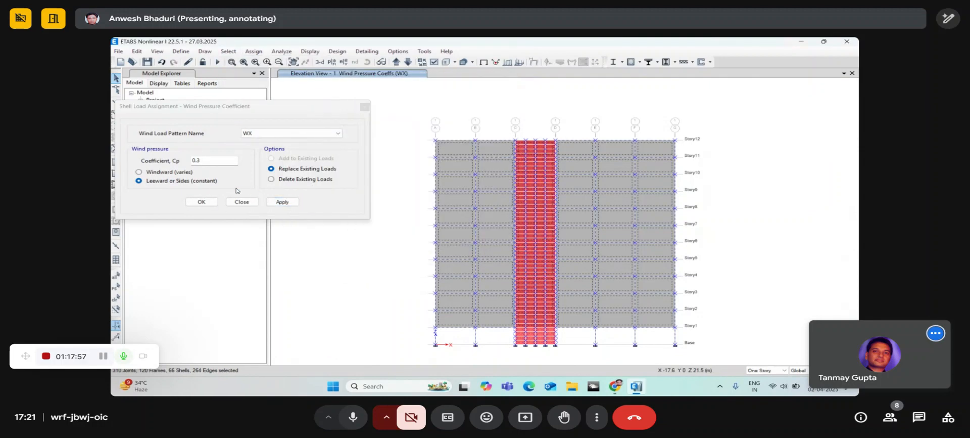
click(281, 201)
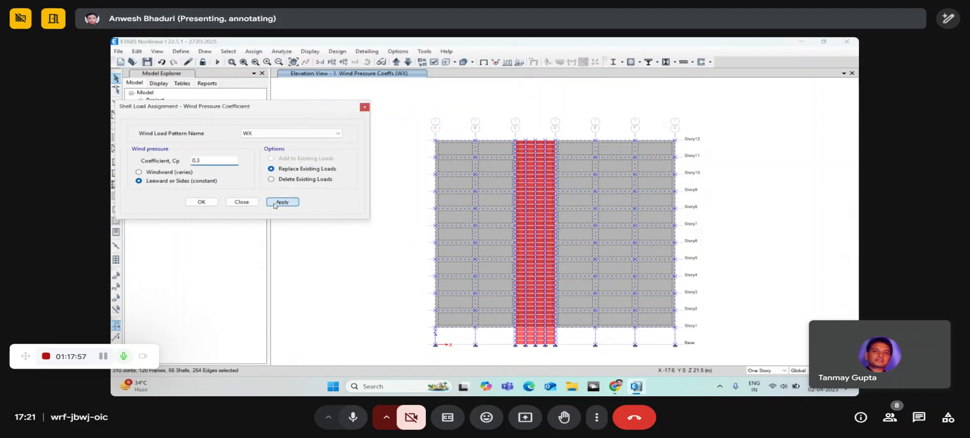
Step: Locate the opposite side face in the 3-D view and display the elevation at grid line 7
click(318, 62)
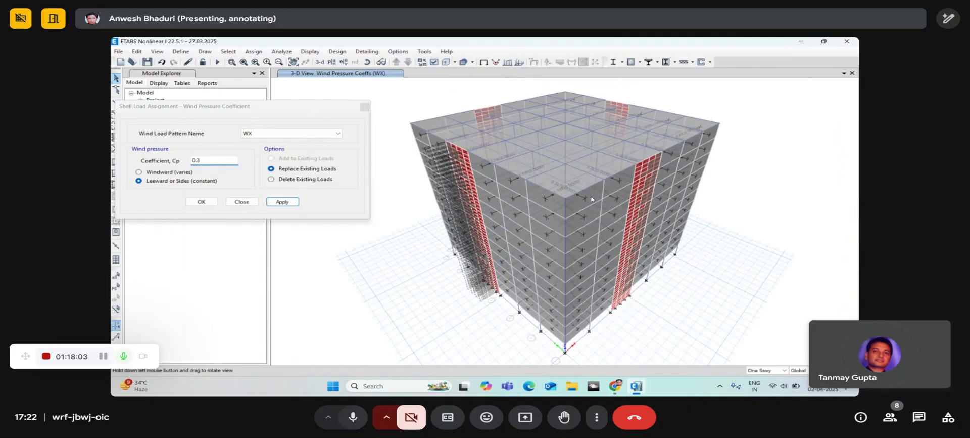
drag(462, 284, 489, 341)
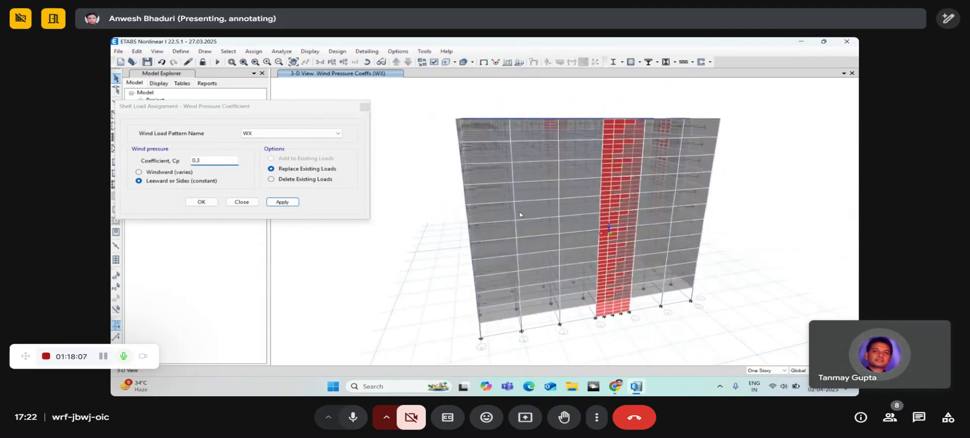
click(343, 62)
click(307, 225)
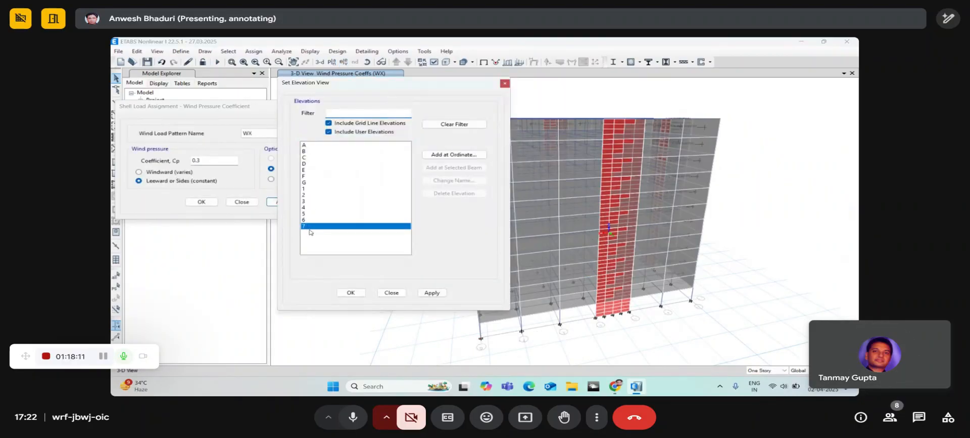
click(350, 292)
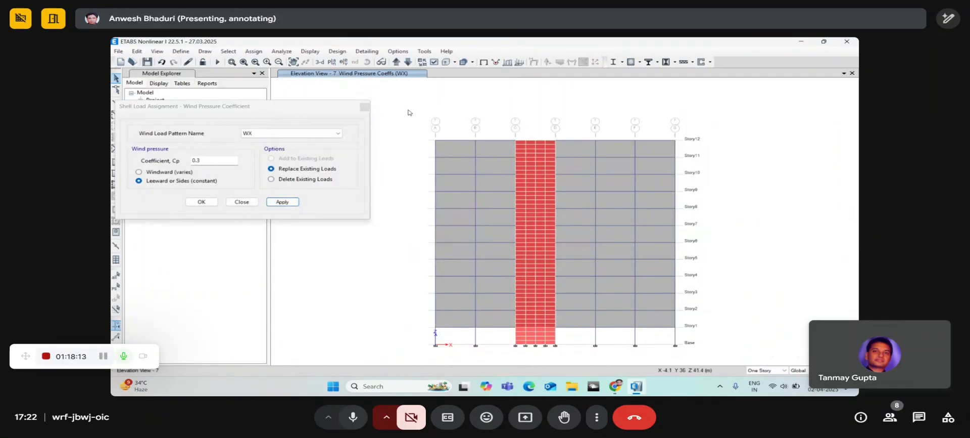
Step: Assign the WX leeward-or-sides coefficient 0.25 to the grid line 7 shells except the W300 walls, and finish the assignment
drag(409, 110, 727, 364)
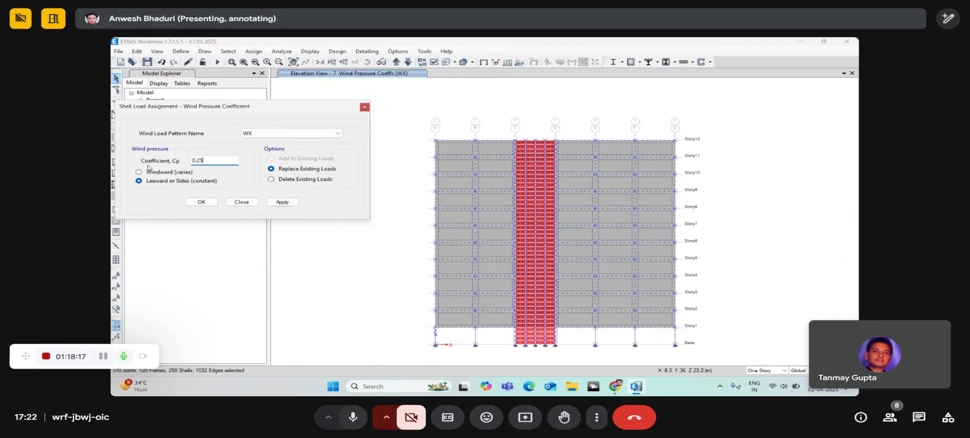
click(281, 202)
click(228, 51)
mouse_move(252, 72)
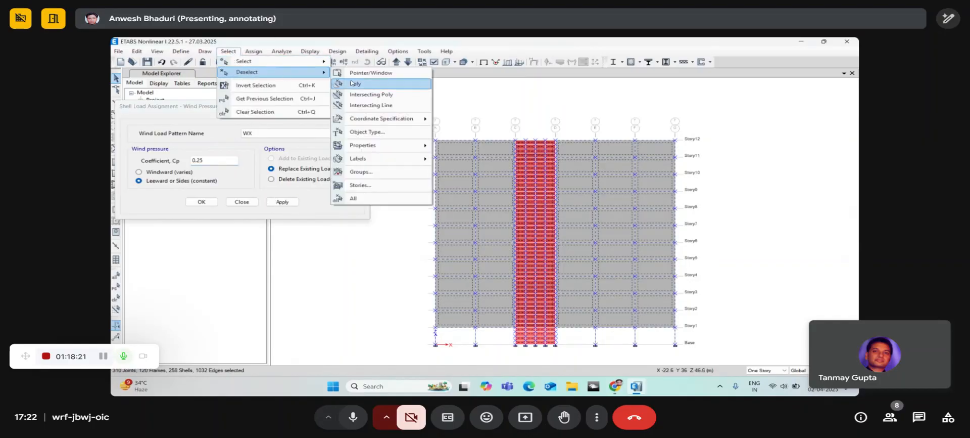
mouse_move(392, 146)
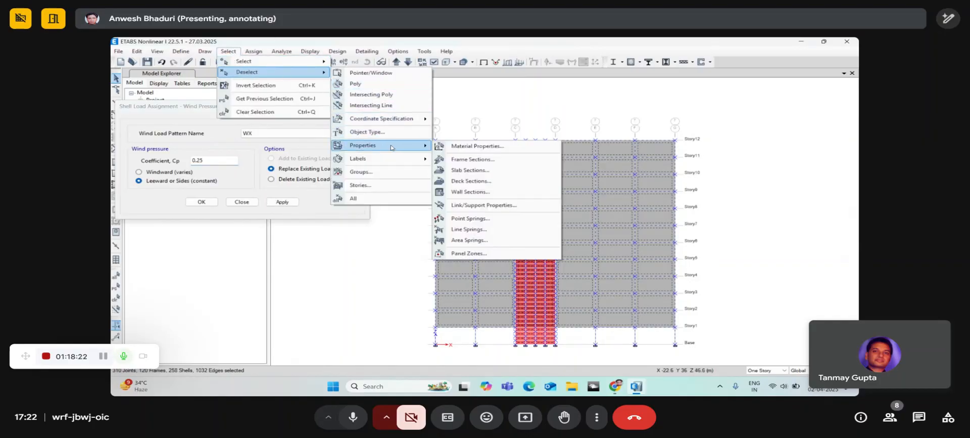
click(470, 192)
click(392, 113)
click(434, 248)
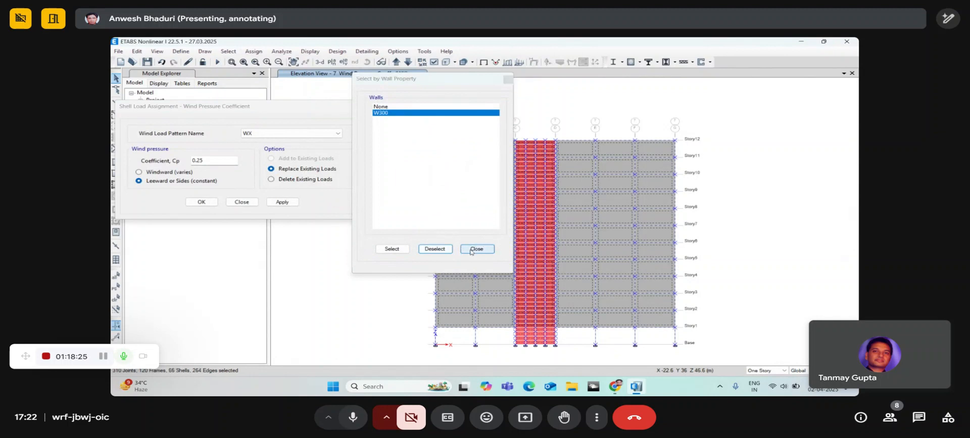
click(476, 248)
click(277, 202)
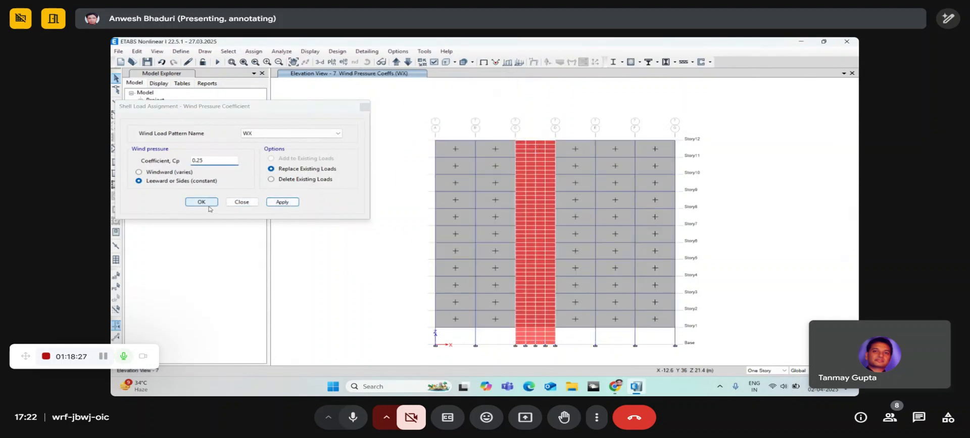
click(364, 107)
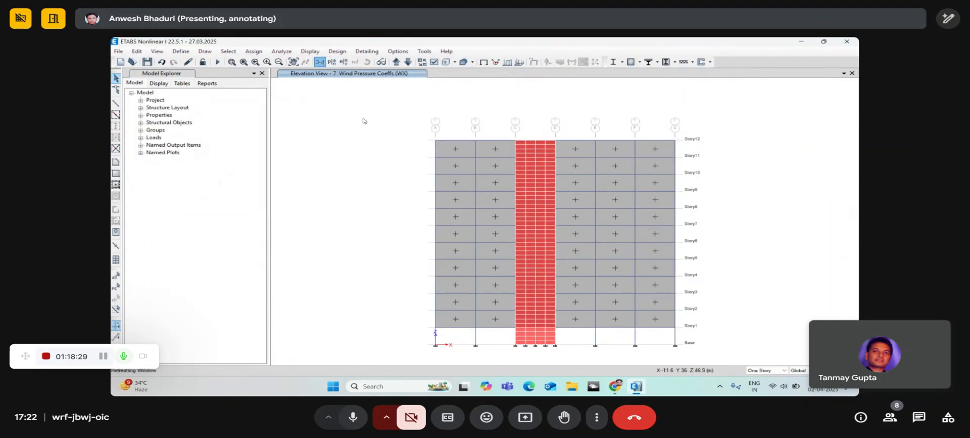
Step: Orbit the 3-D view around the building to examine the WX wind pressure arrows on the side, windward and leeward faces
click(319, 61)
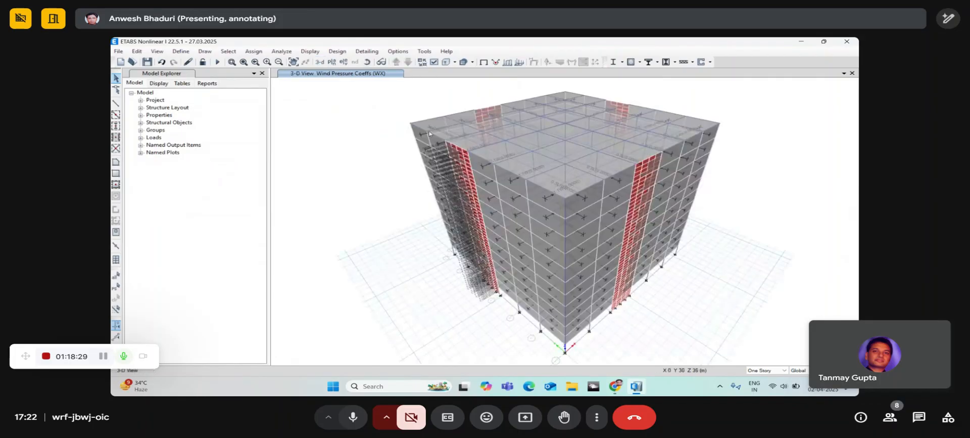
click(368, 66)
mouse_move(489, 312)
mouse_down()
mouse_move(651, 310)
mouse_move(664, 291)
mouse_up()
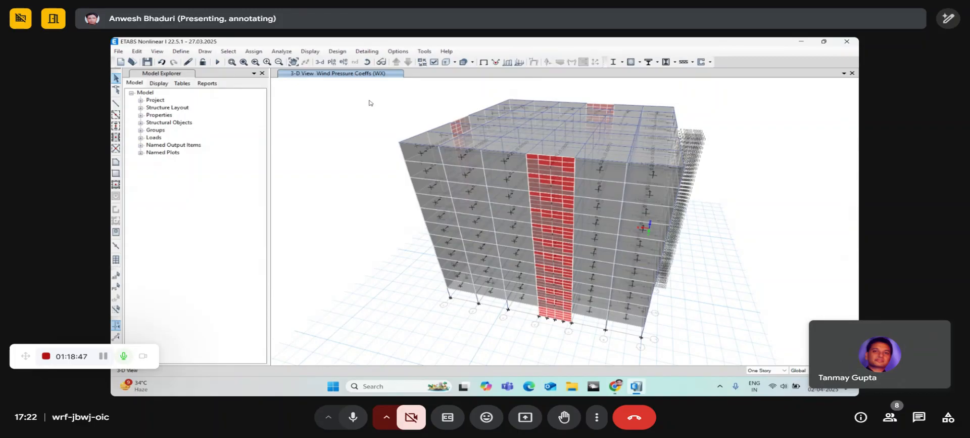
click(366, 63)
drag(749, 340, 666, 329)
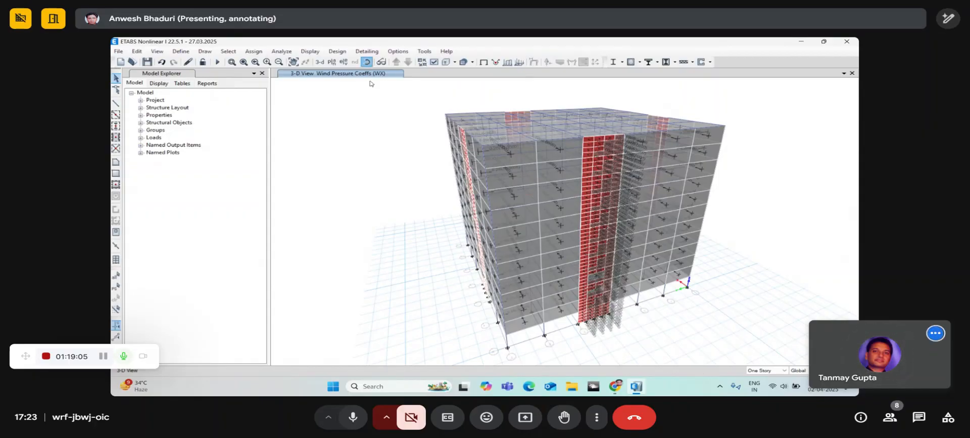
drag(371, 83, 598, 176)
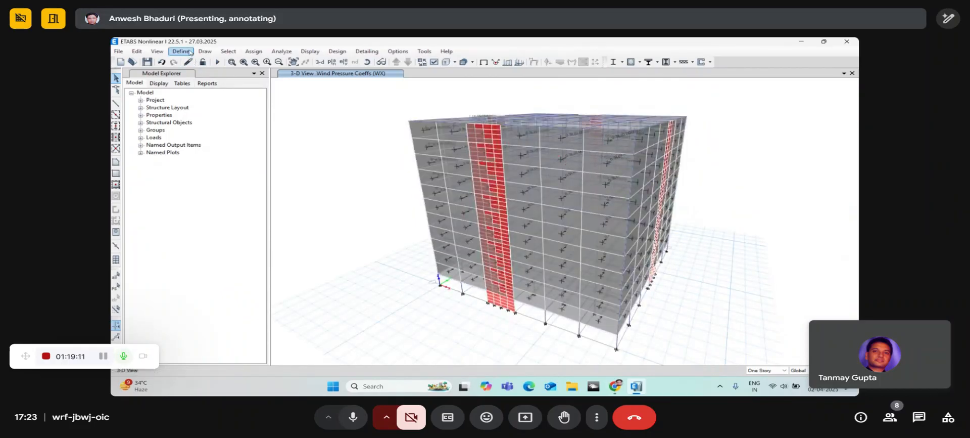
Step: Open the load pattern definitions
click(189, 52)
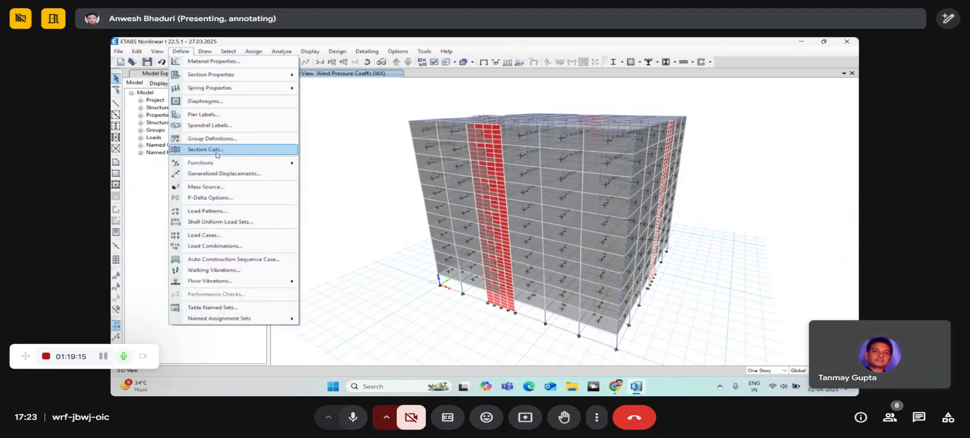
click(226, 214)
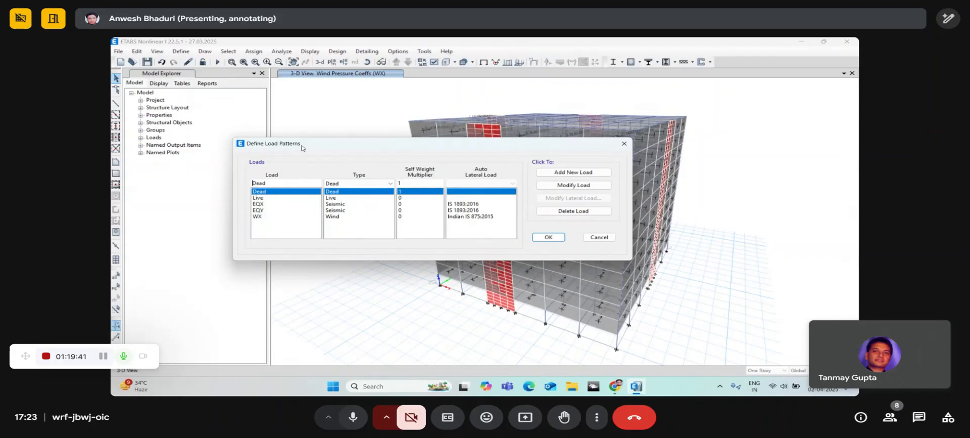
Step: Try adding a Wind load pattern named WXDYN with no auto lateral load, and delete it
drag(306, 183, 206, 184)
text(WX)
click(345, 183)
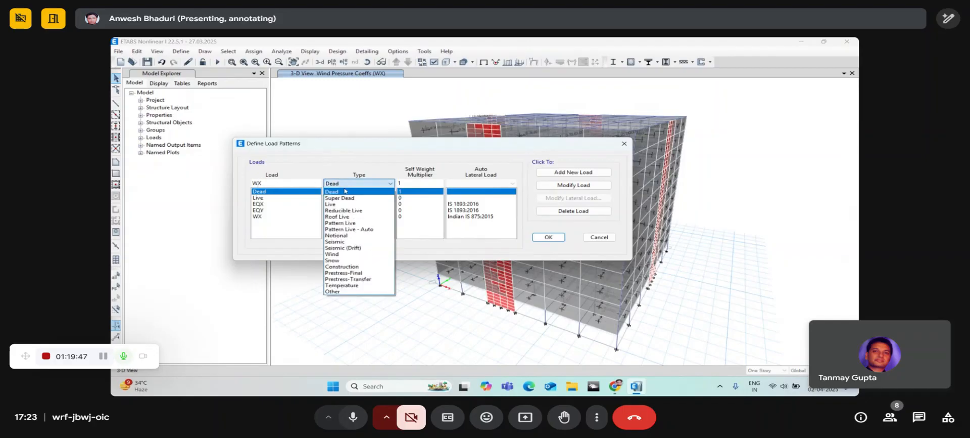
click(346, 185)
click(292, 185)
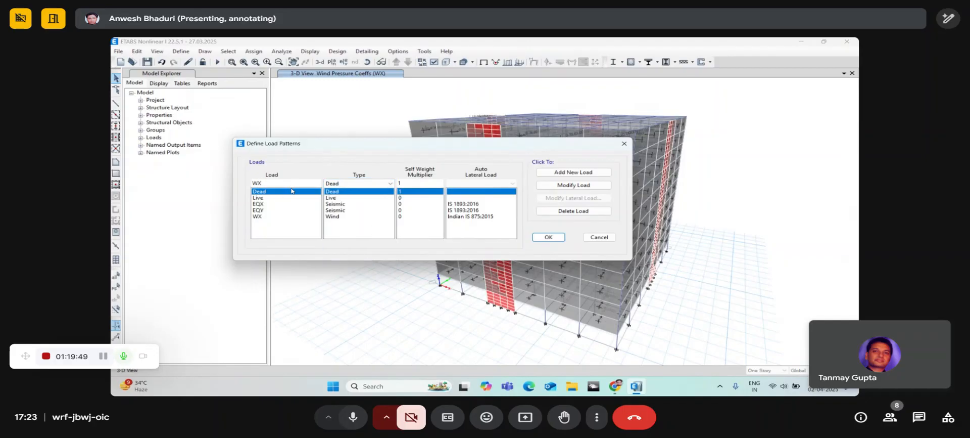
text(DYN)
click(361, 185)
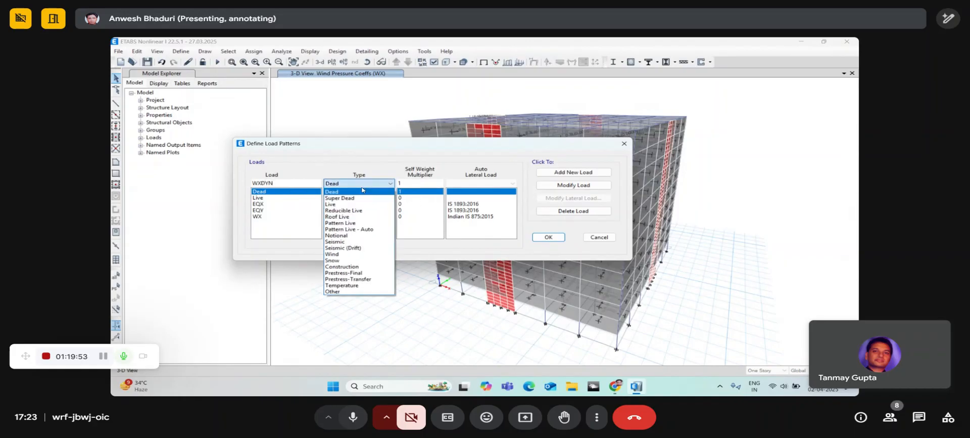
click(356, 255)
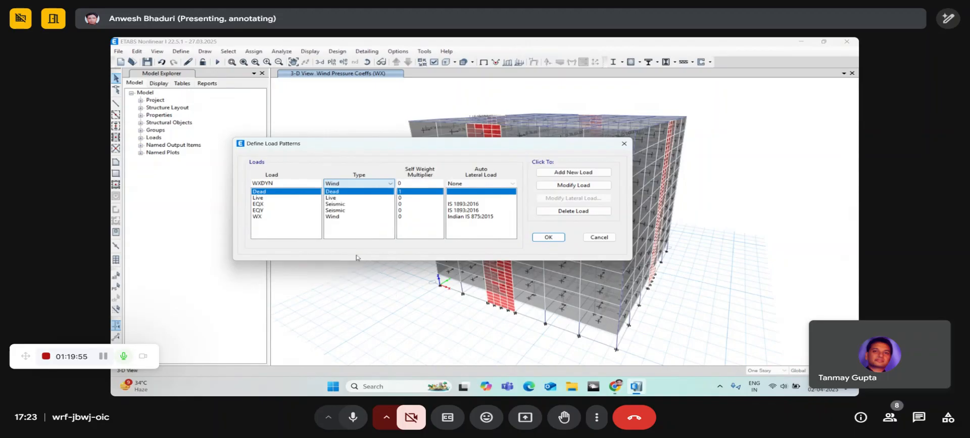
click(482, 184)
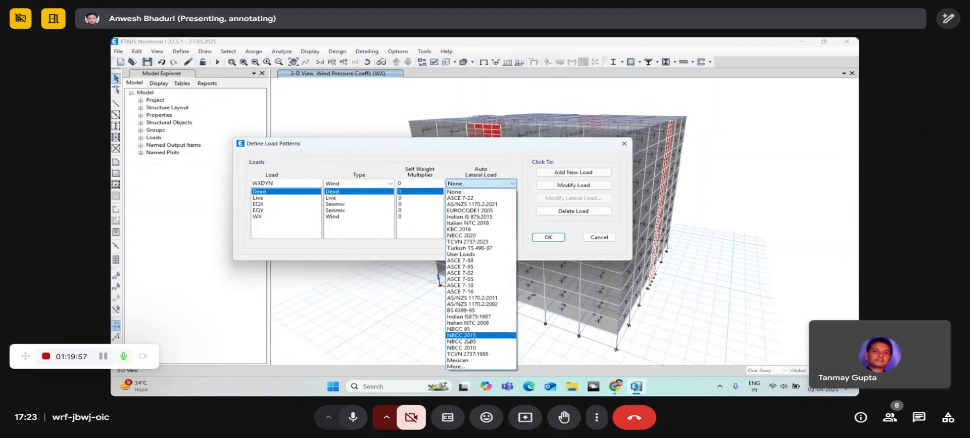
click(470, 367)
click(495, 184)
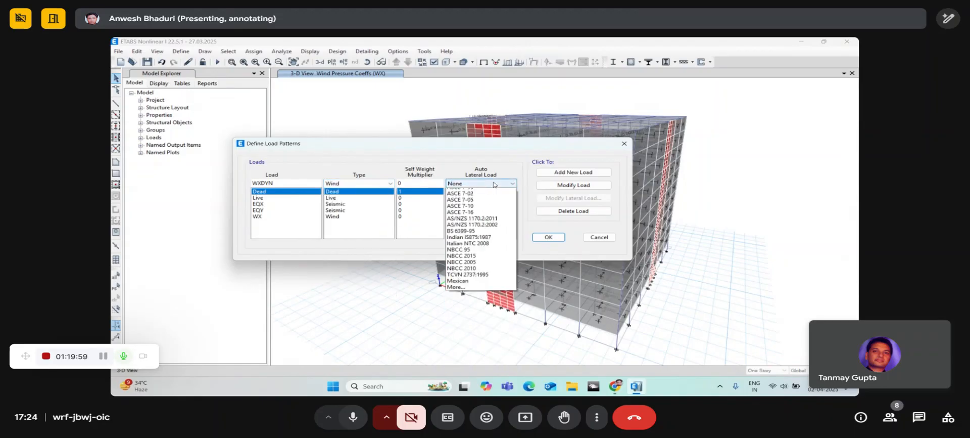
click(494, 184)
click(546, 172)
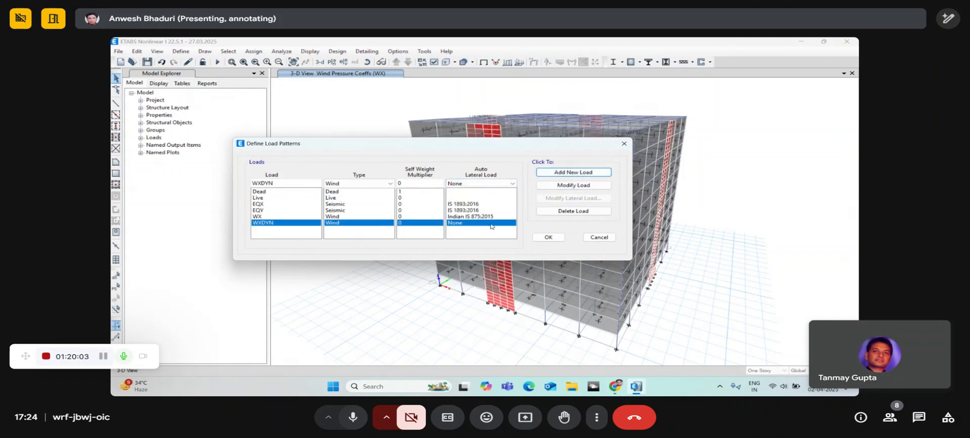
click(553, 210)
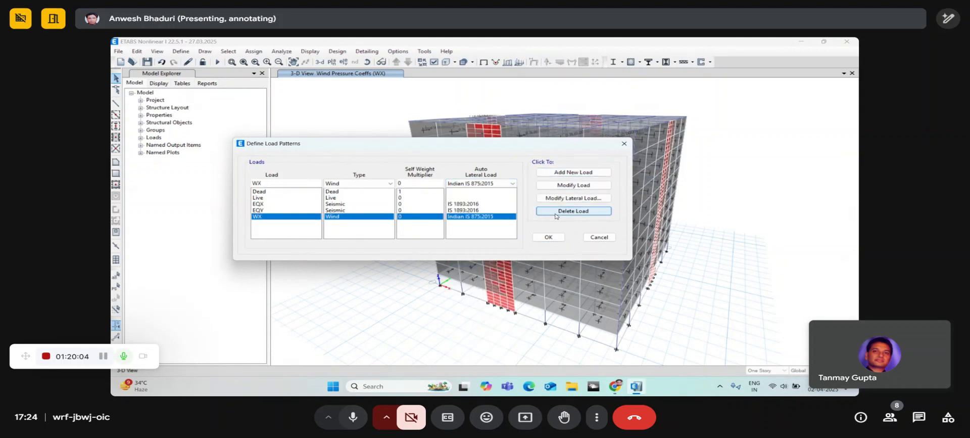
Step: Add a load pattern named WXDYN of type Other
click(285, 184)
text(DYN)
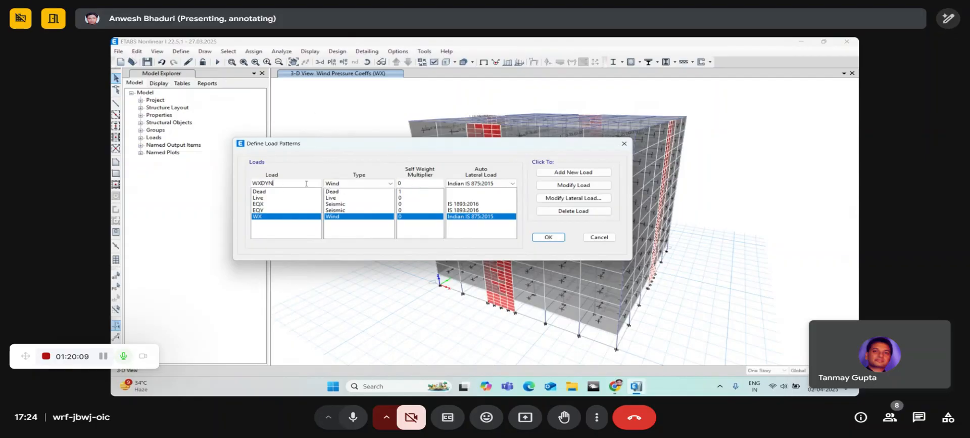
click(361, 183)
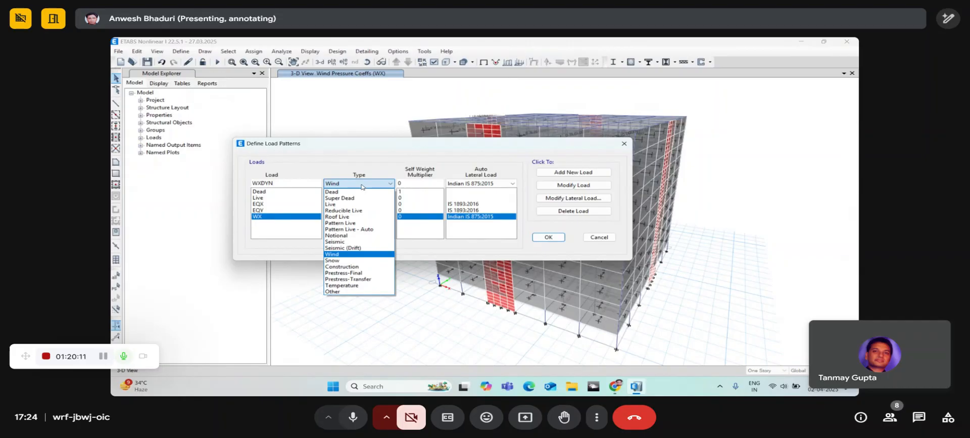
click(357, 292)
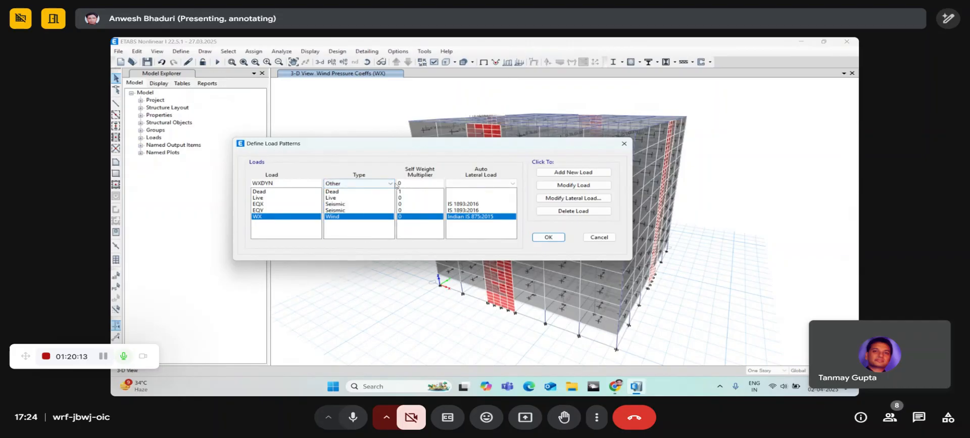
click(549, 175)
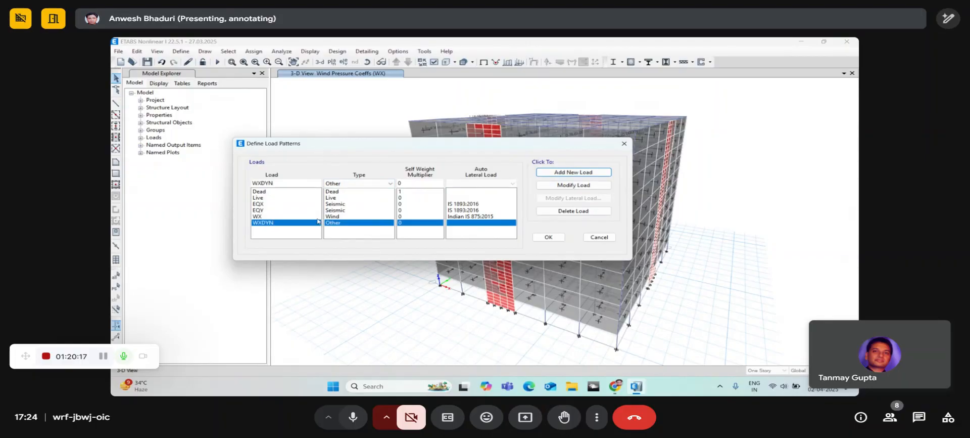
Step: Change the WXDYN load pattern's type from Other to Wind
click(369, 183)
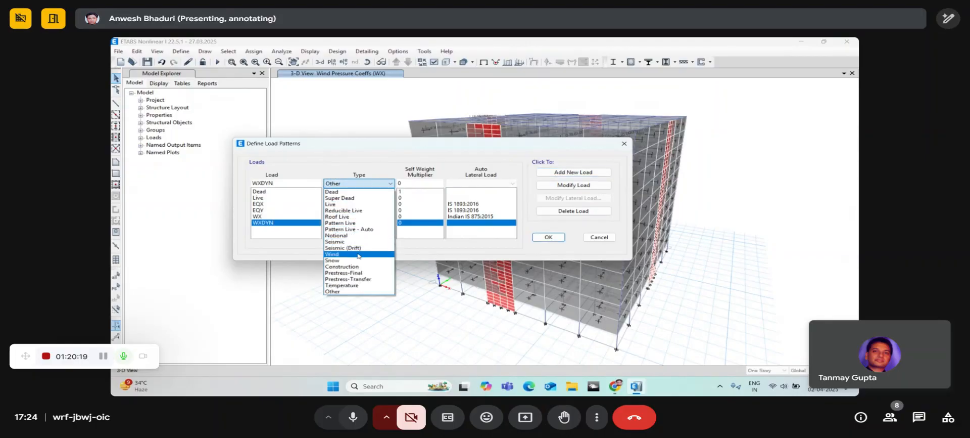
click(359, 254)
click(573, 185)
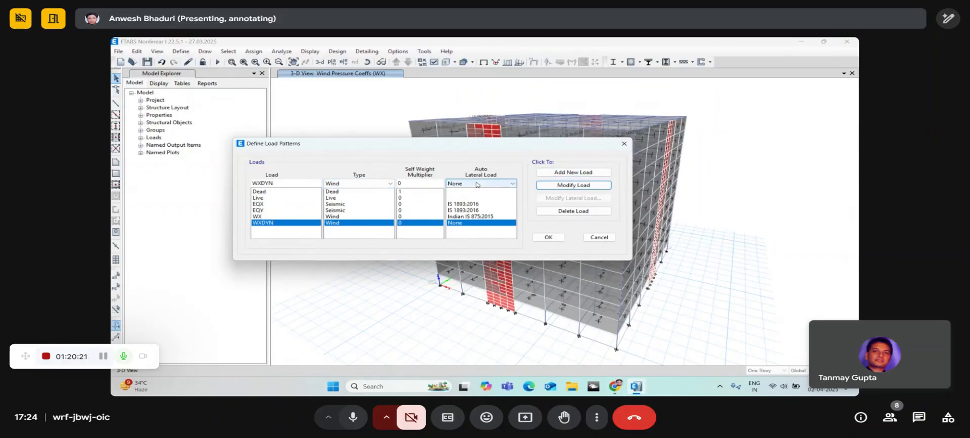
Step: Set the auto lateral load of the WXDYN load pattern to User Loads
click(477, 183)
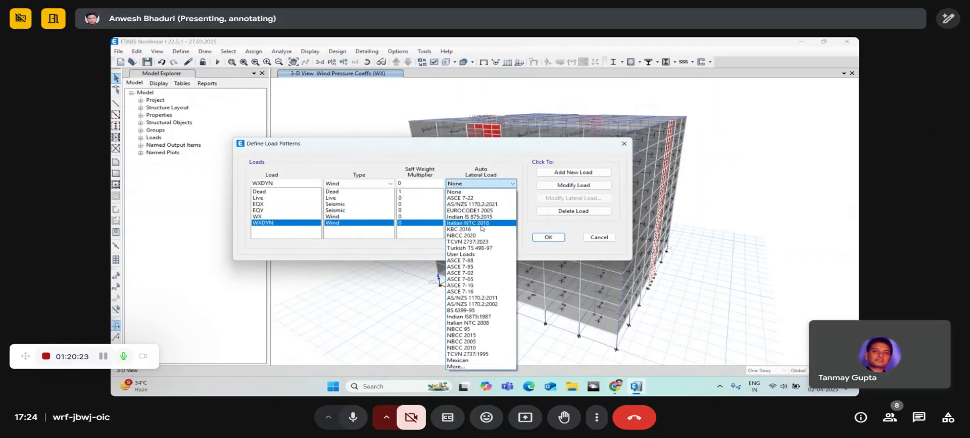
click(456, 366)
click(461, 184)
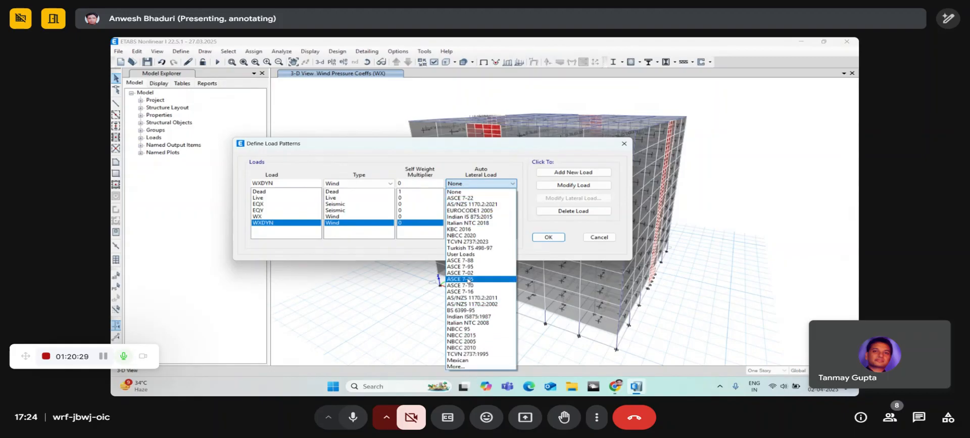
click(467, 147)
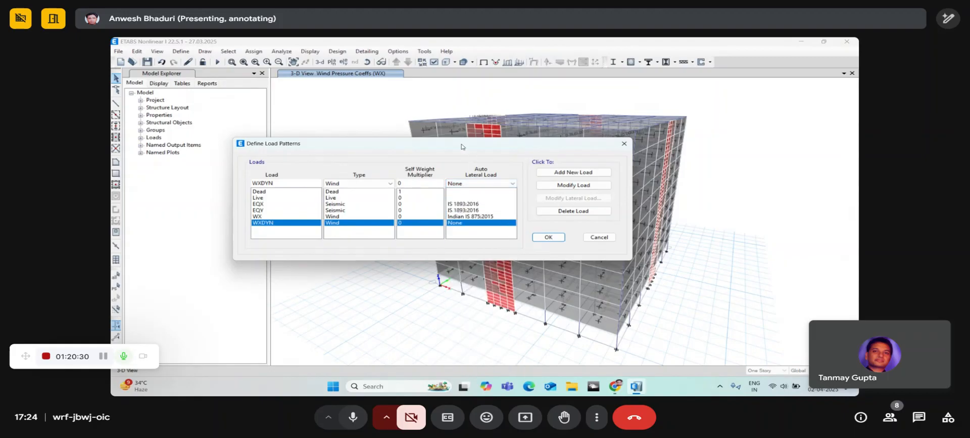
click(476, 185)
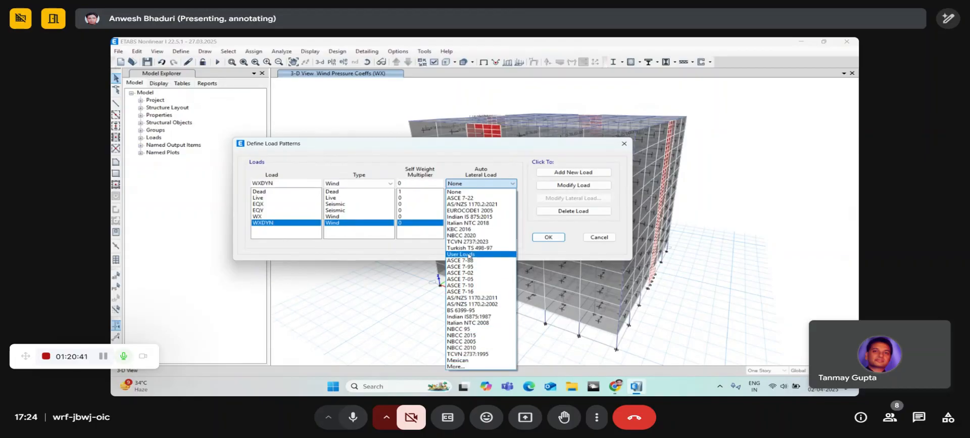
click(470, 254)
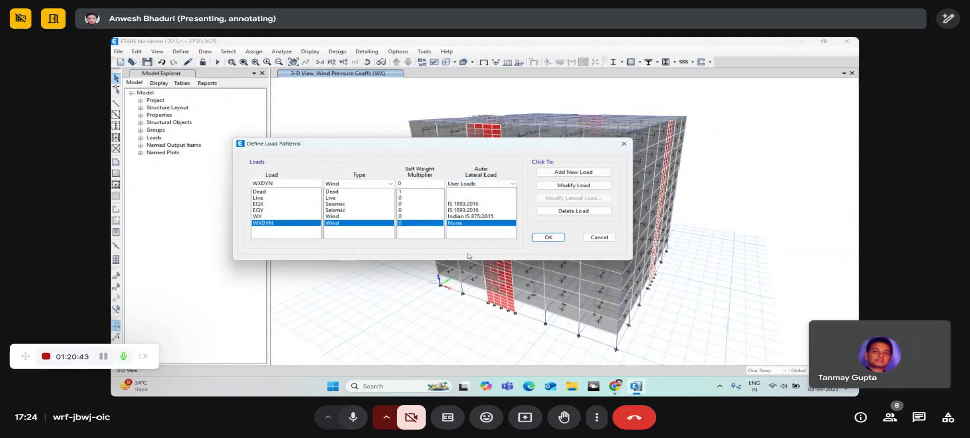
click(560, 186)
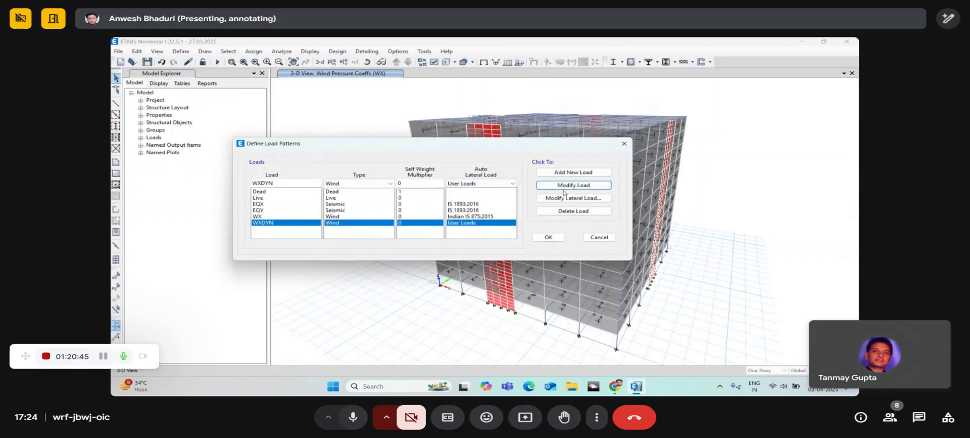
Step: Review WXDYN's user wind loads on diaphragms, checking the Fx, Mz and X and Y ordinate entries for Story12, and close the table
click(556, 198)
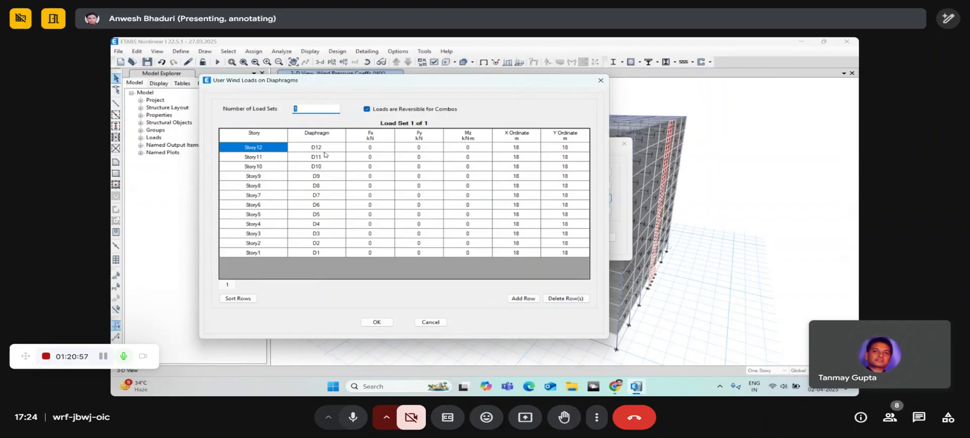
drag(334, 84, 296, 88)
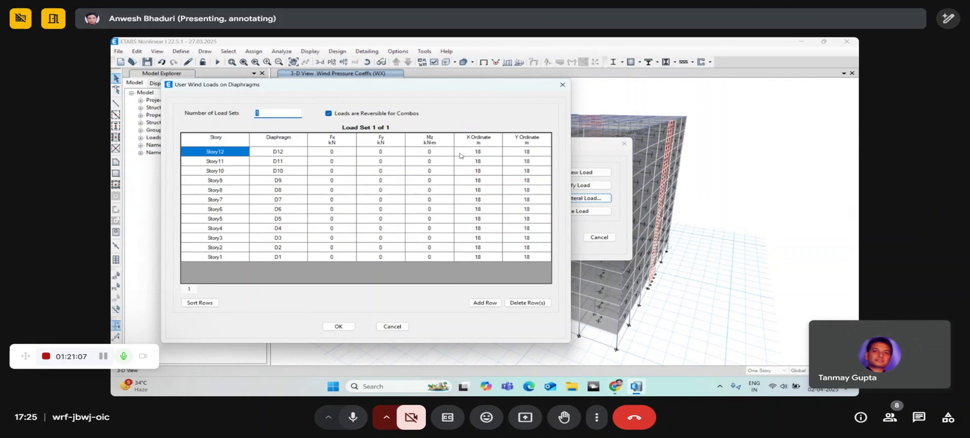
click(524, 153)
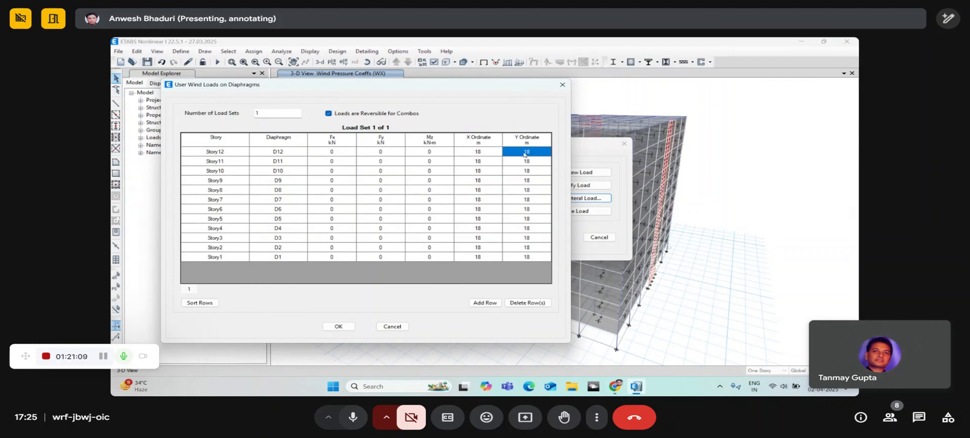
click(490, 153)
click(433, 152)
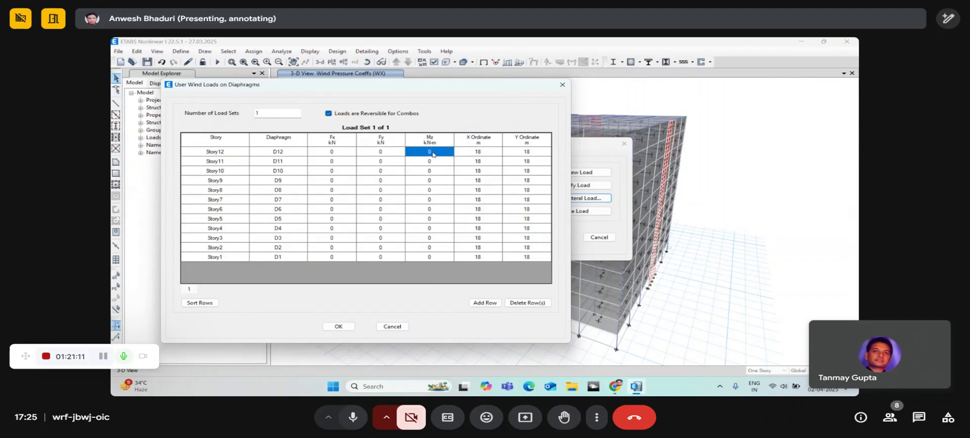
click(343, 153)
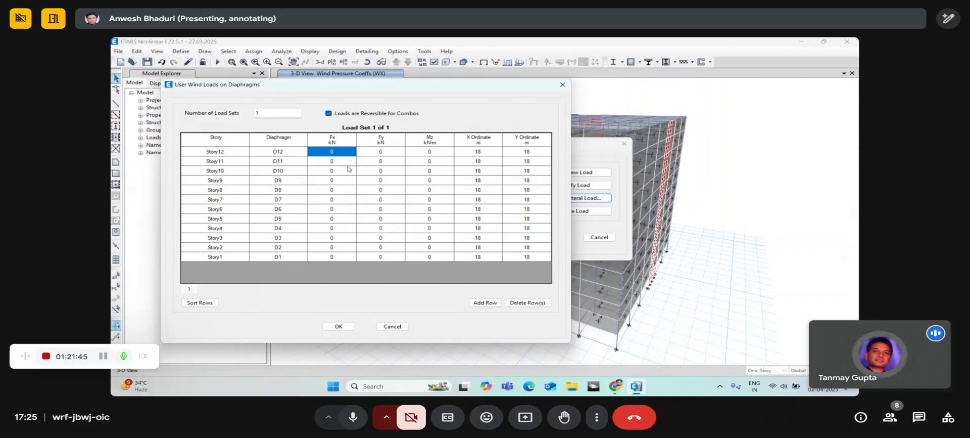
drag(361, 85, 310, 84)
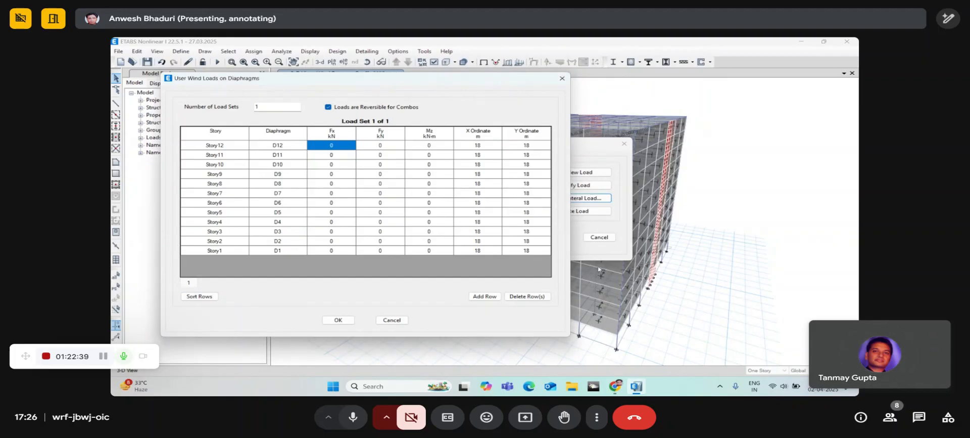
click(338, 320)
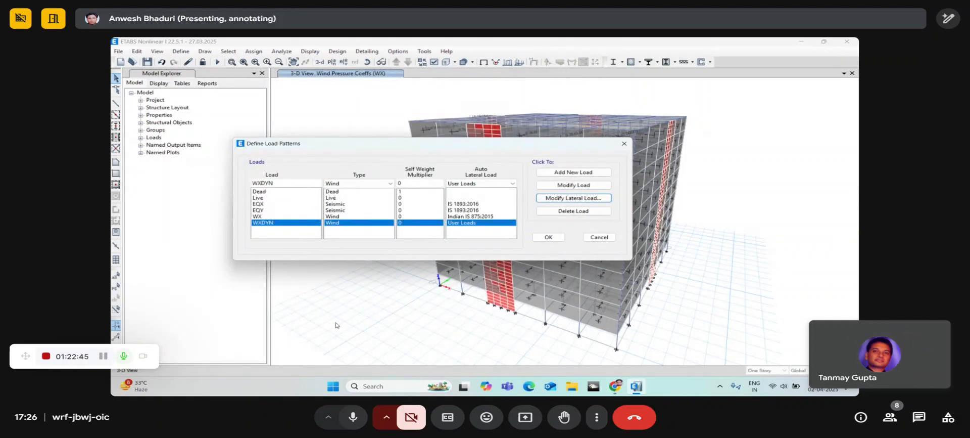
Step: Add a Wind load pattern named WXNONE with no auto lateral load and accept the load pattern definitions
drag(289, 184, 204, 183)
text(WX)
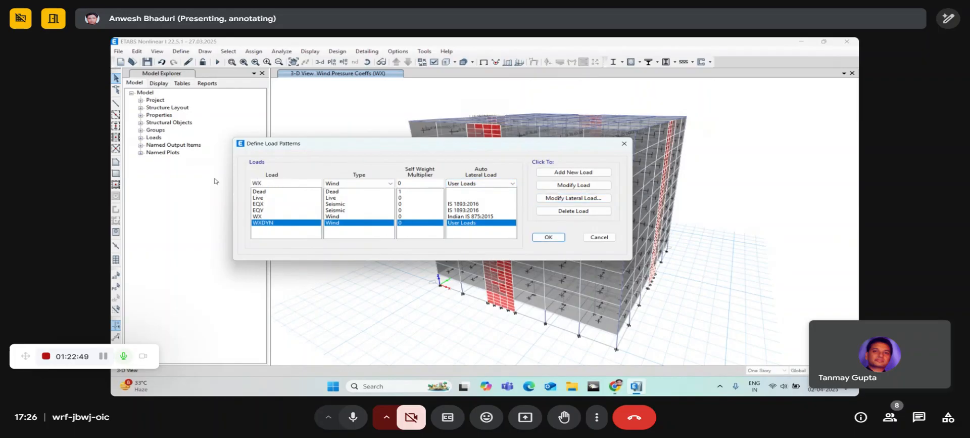
click(456, 184)
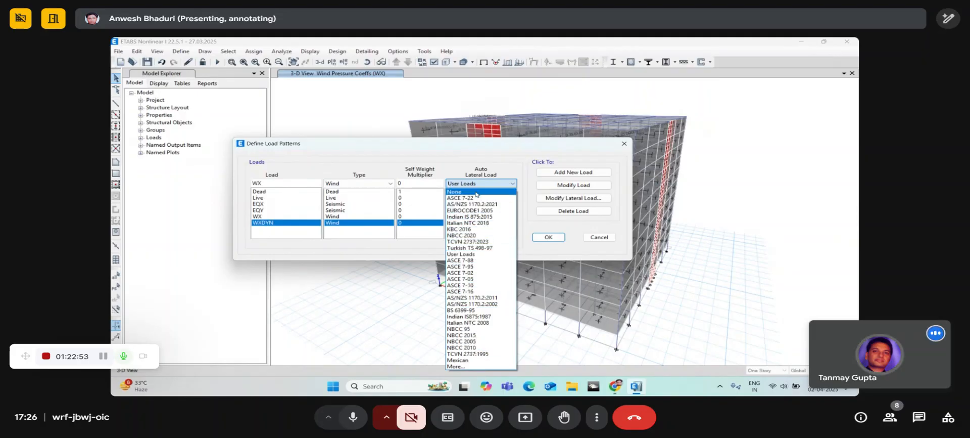
click(457, 191)
click(568, 172)
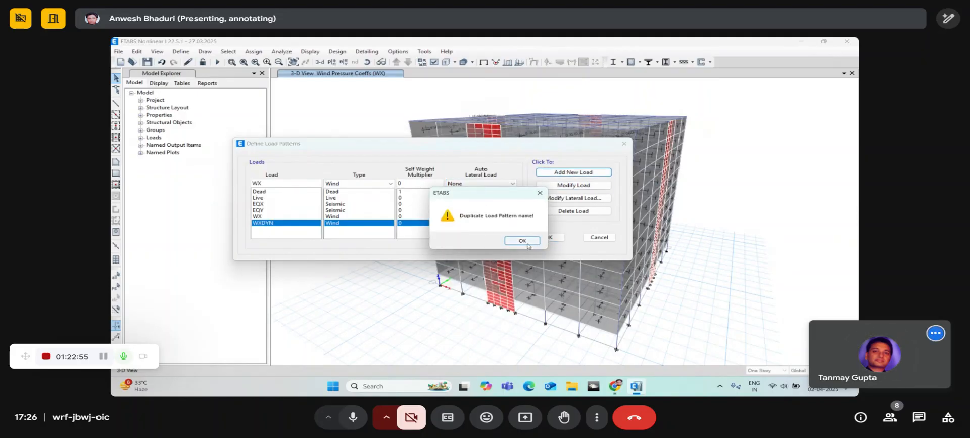
click(536, 196)
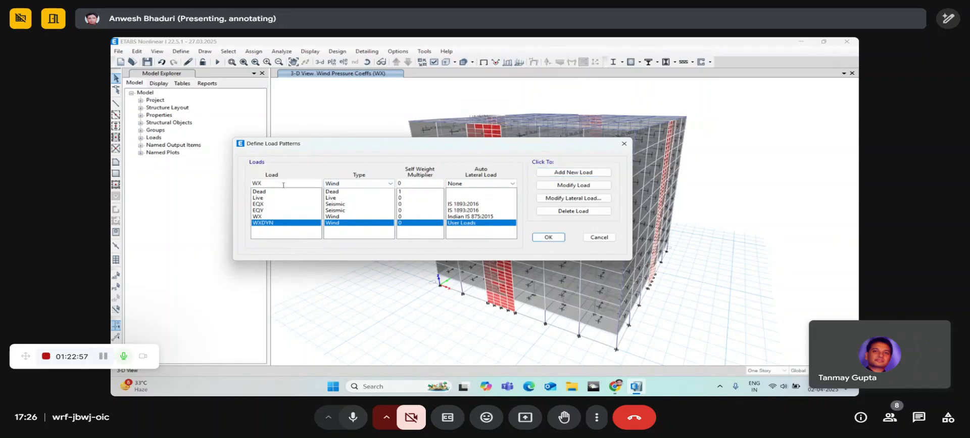
text(SM)
click(570, 172)
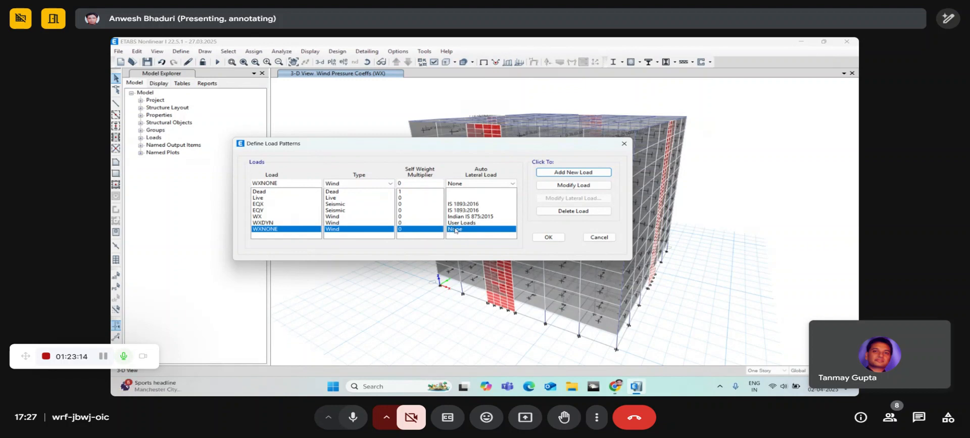
click(549, 237)
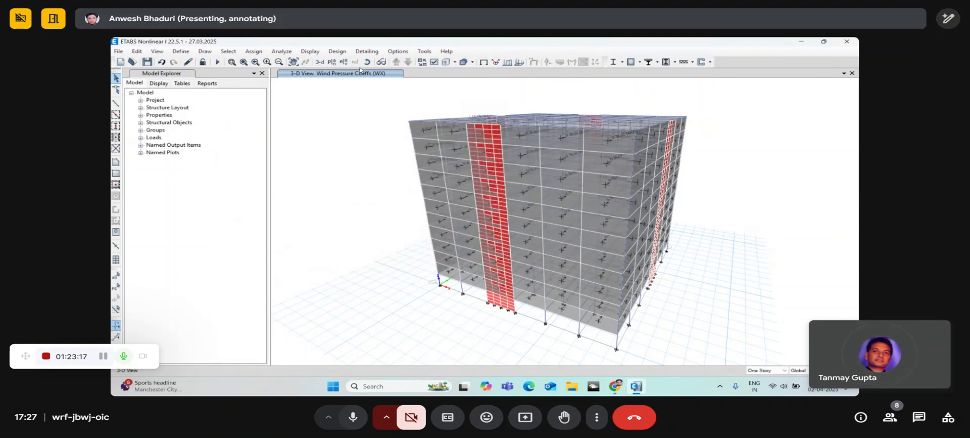
Step: Select the five roof-level edge beams on both sides of the shear wall along the far roof edge crossing the X direction
shift+middle_drag(396, 124, 385, 202)
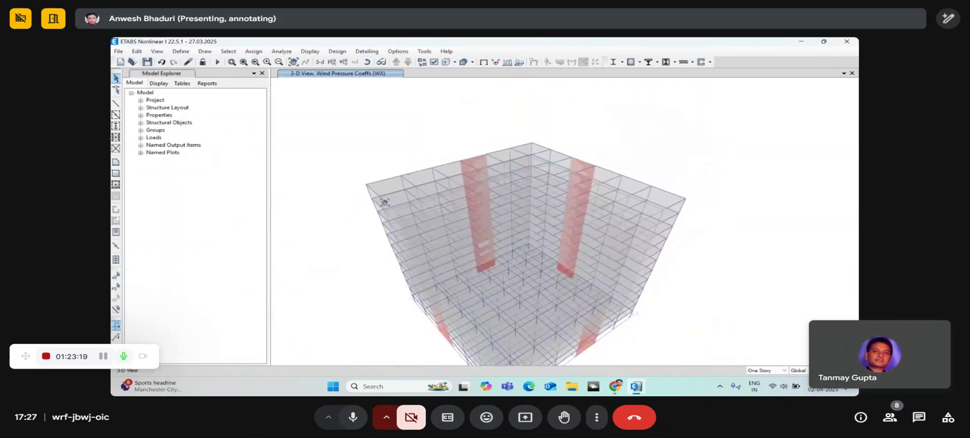
click(386, 179)
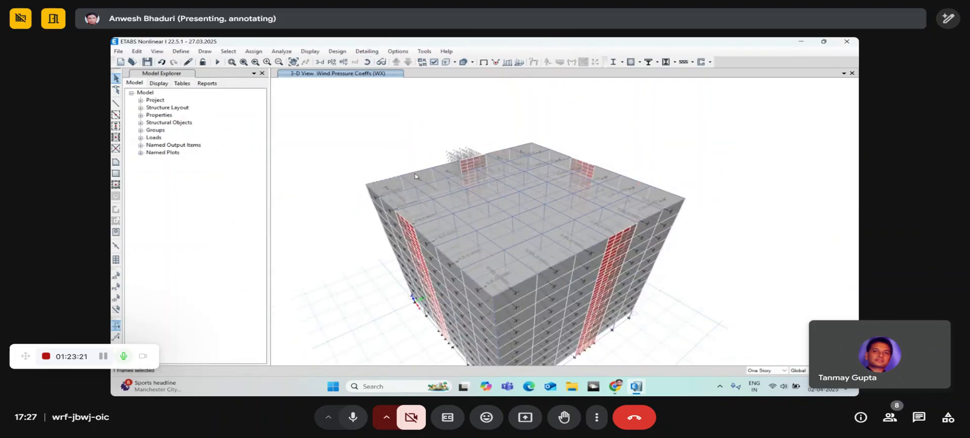
click(484, 156)
scroll(481, 159, up, 3)
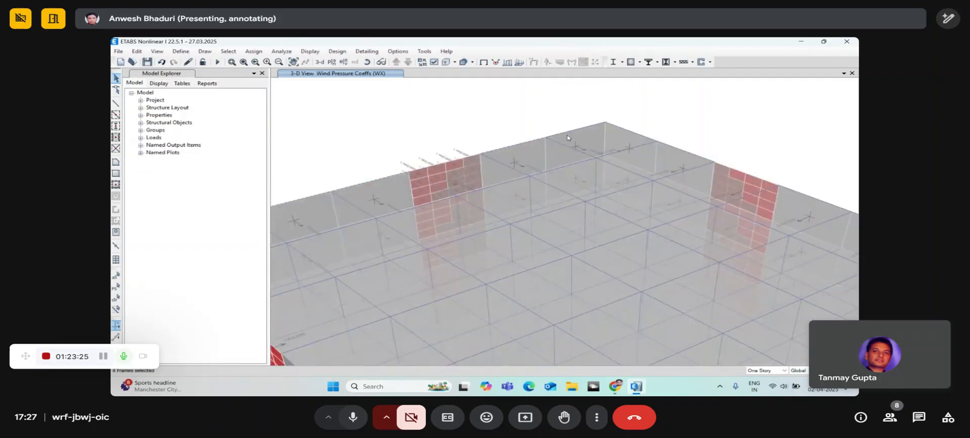
scroll(550, 129, down, 5)
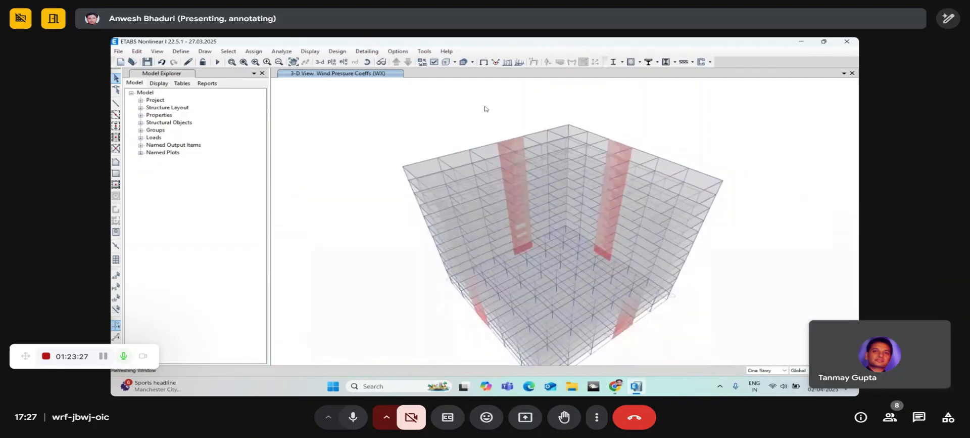
Step: Open the distributed frame load assignment for the selected beams and choose the WXNONE load pattern
click(263, 52)
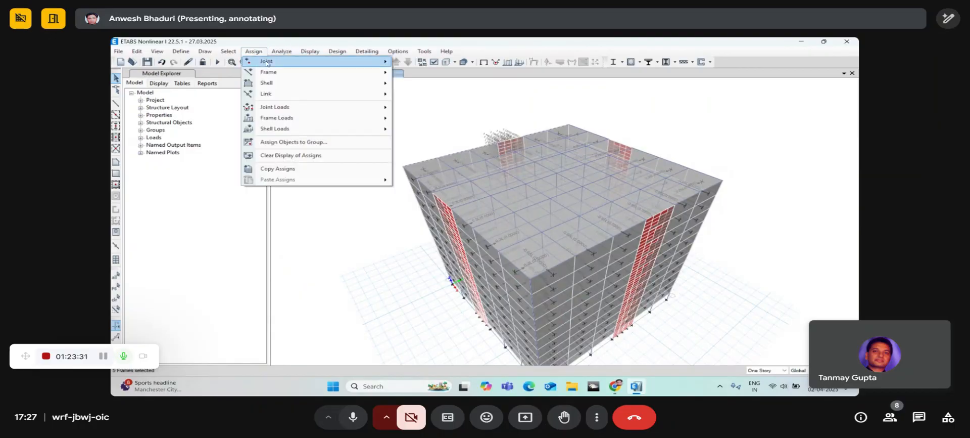
mouse_move(277, 120)
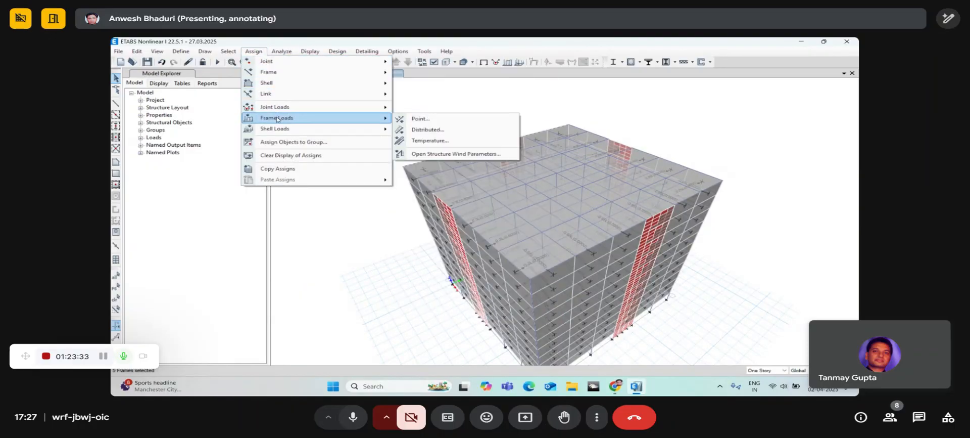
click(427, 130)
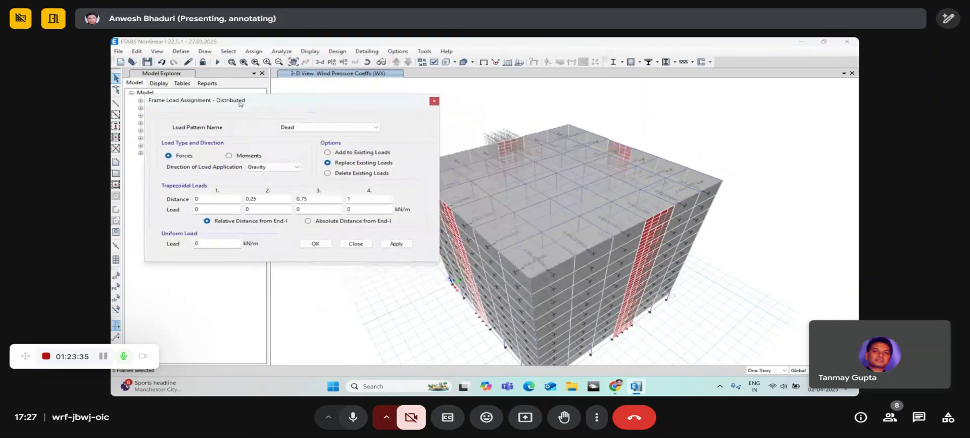
click(314, 130)
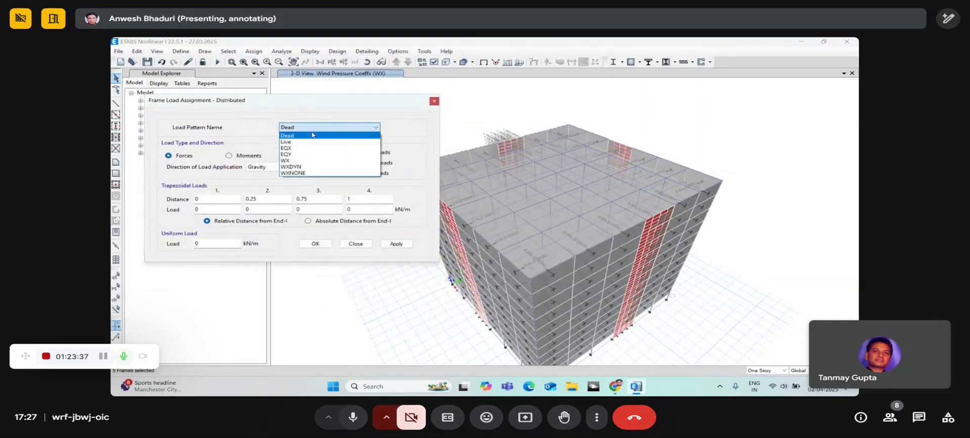
click(303, 173)
click(313, 127)
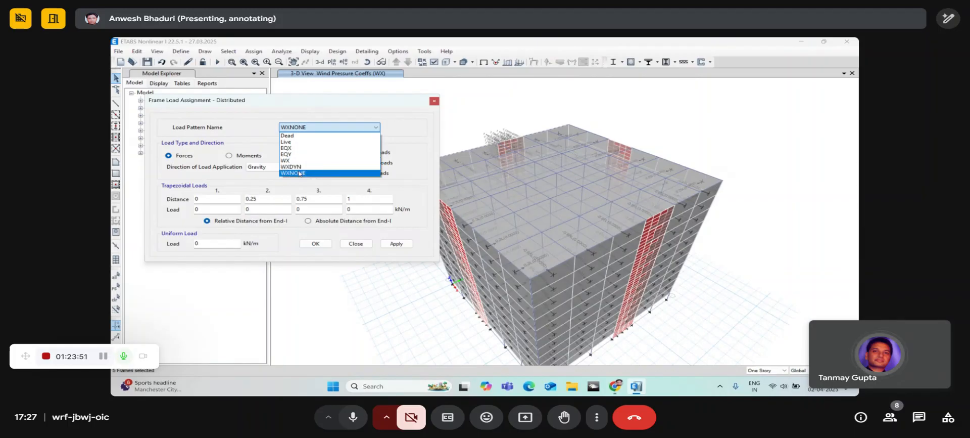
click(298, 174)
drag(228, 100, 184, 89)
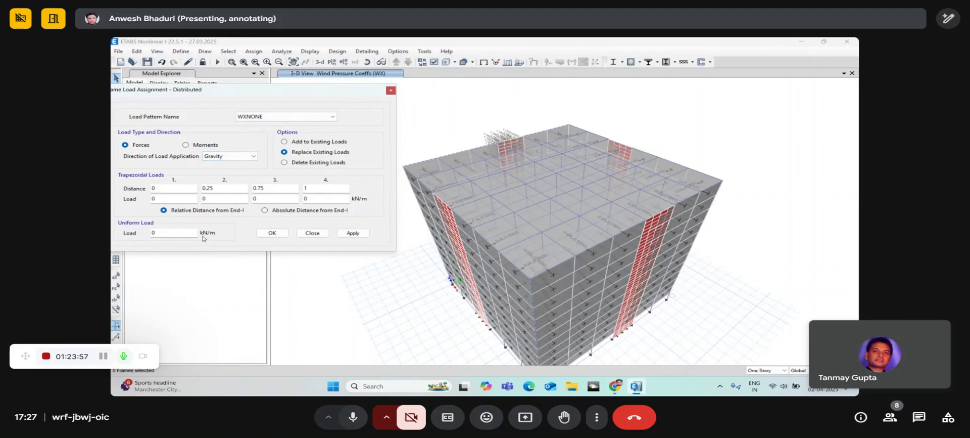
Step: Apply a uniform load of 25 kN/m in the Global-X direction to the selected roof beams
click(242, 156)
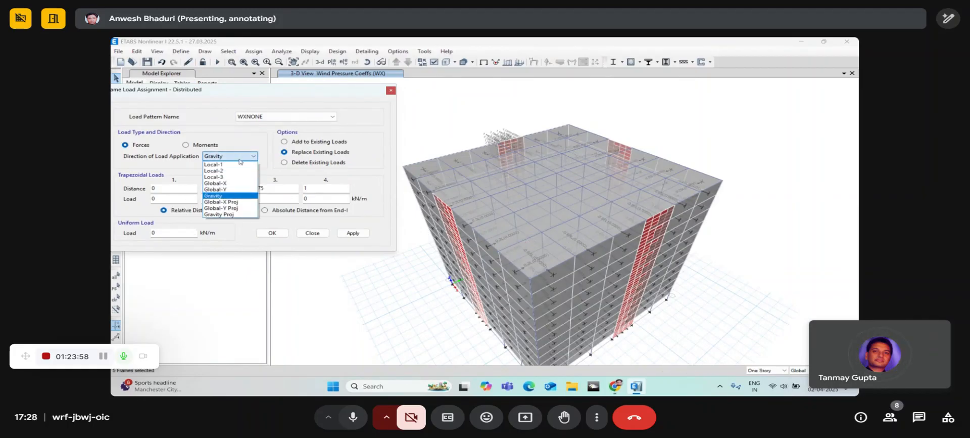
click(227, 184)
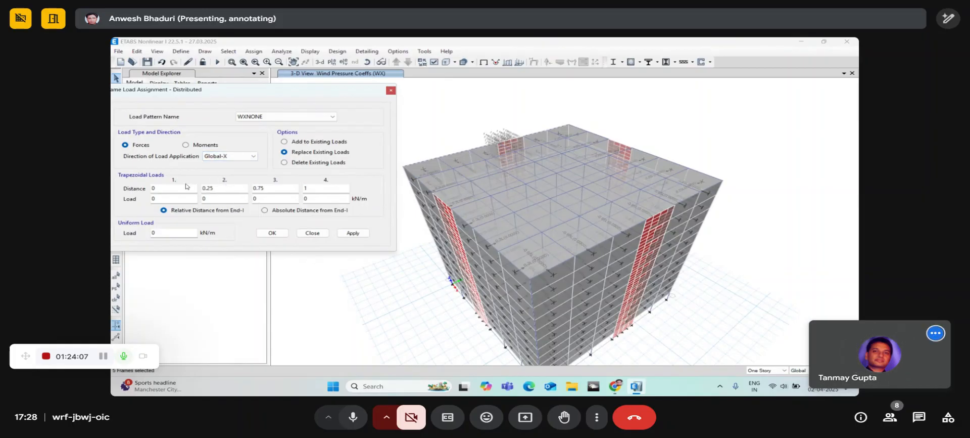
double_click(178, 234)
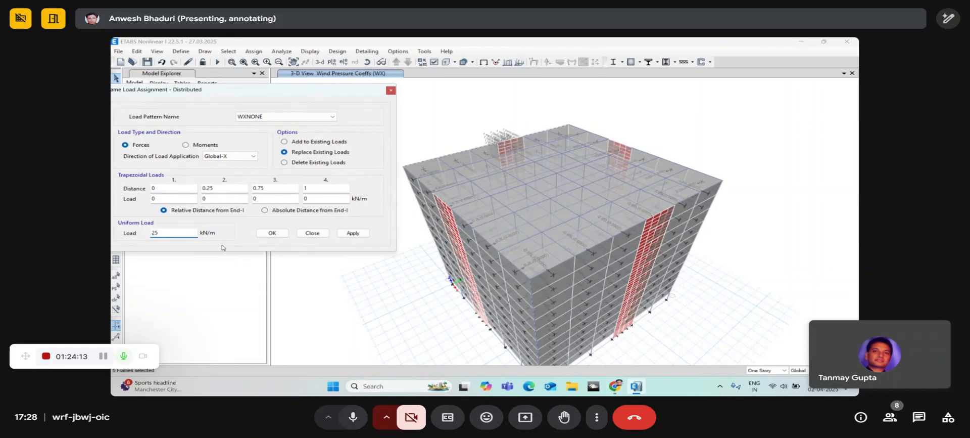
click(353, 233)
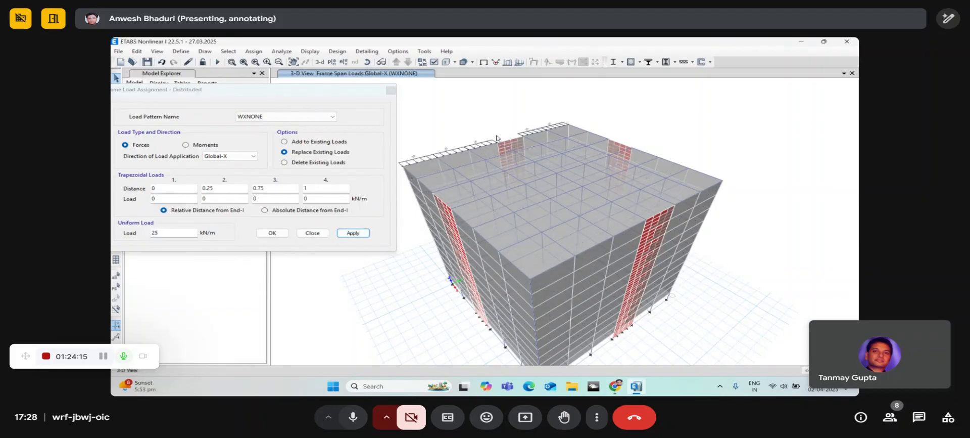
Step: Check the object information of a loaded roof edge beam, and close the distributed frame load assignment
scroll(482, 149, up, 5)
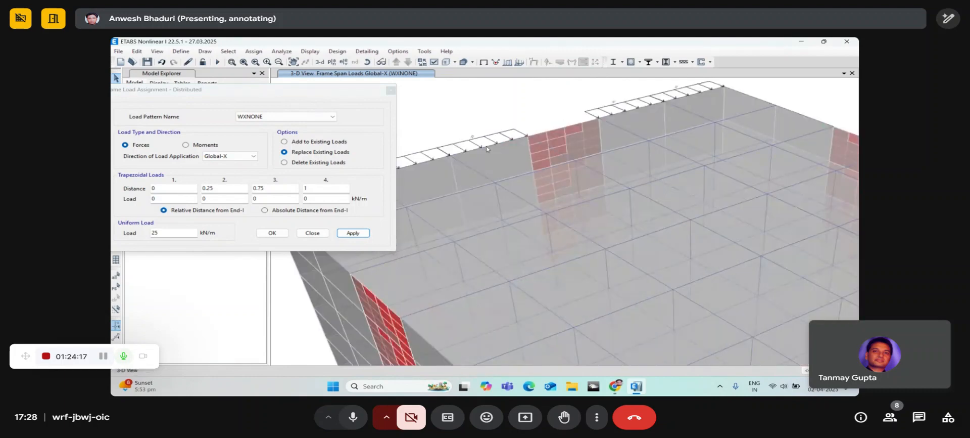
right_click(488, 150)
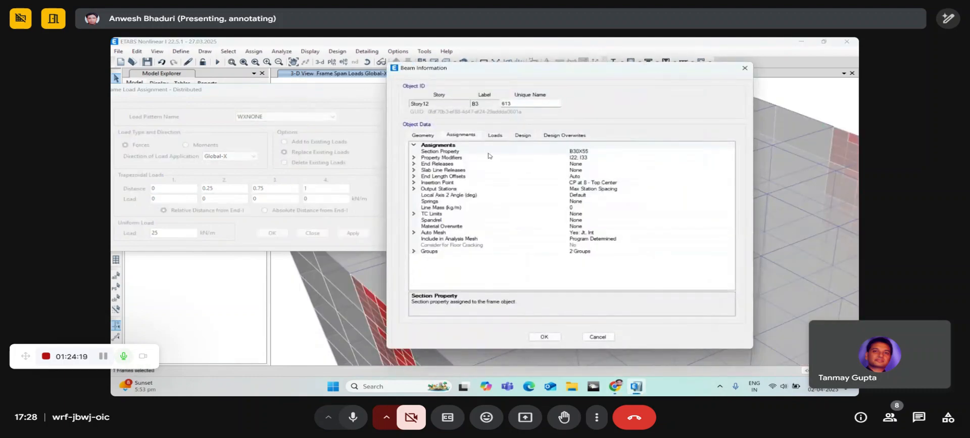
click(744, 69)
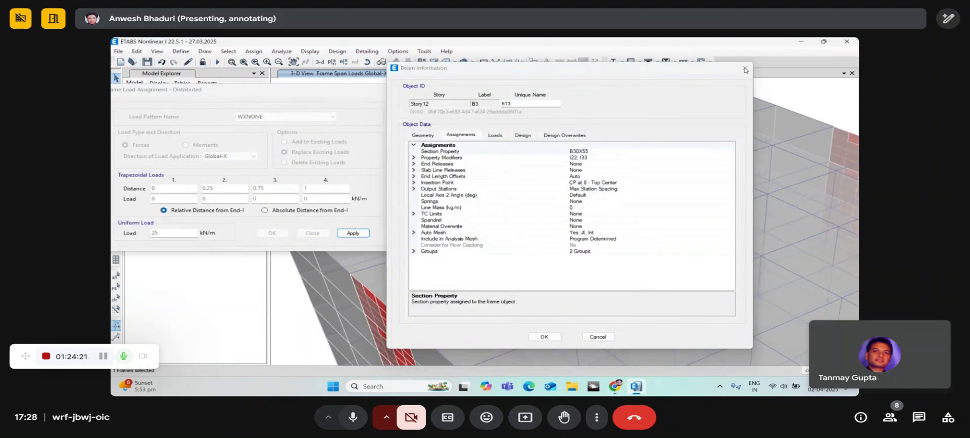
scroll(453, 147, down, 5)
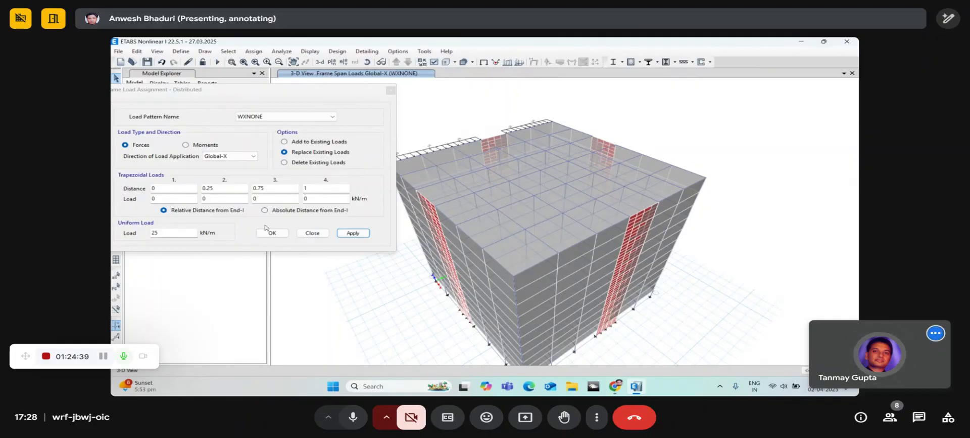
click(391, 91)
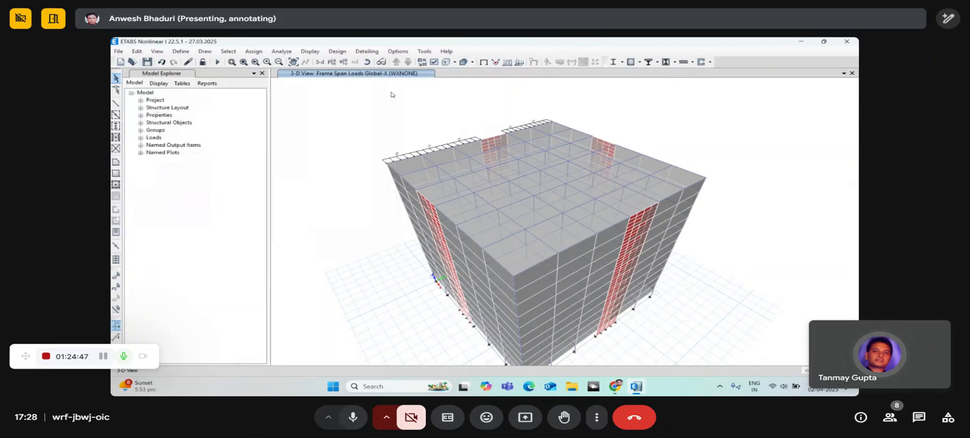
click(413, 164)
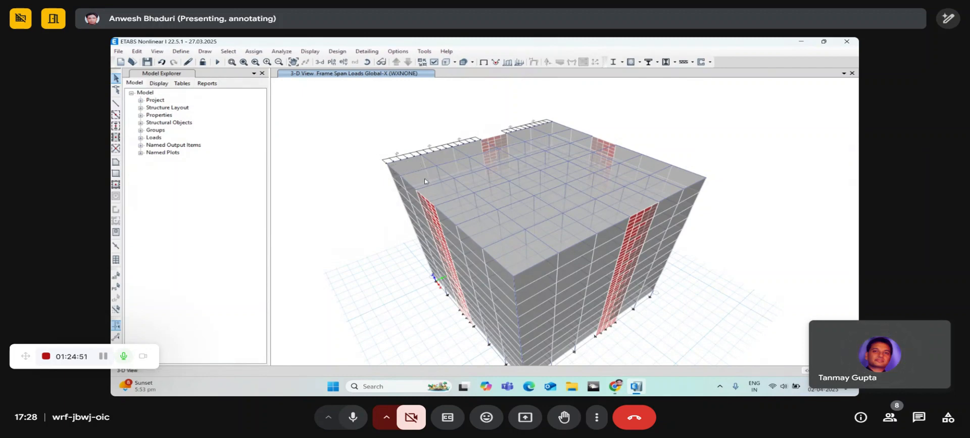
scroll(424, 178, up, 5)
scroll(403, 170, down, 5)
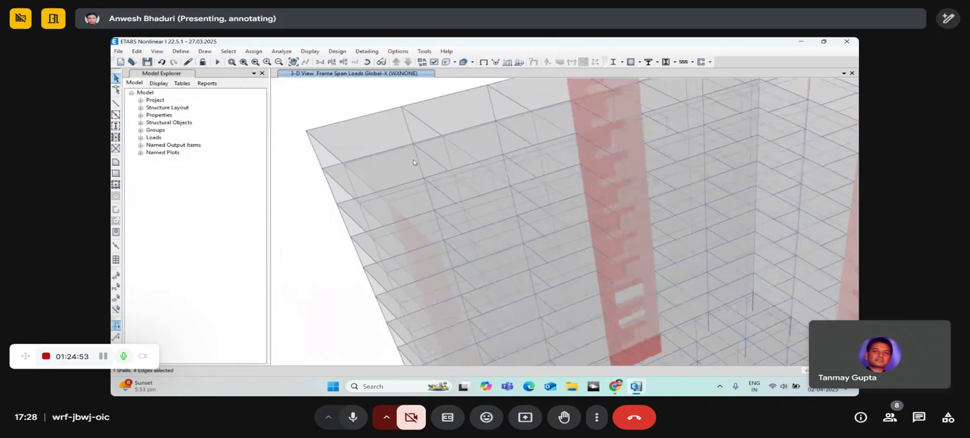
click(454, 115)
click(454, 115)
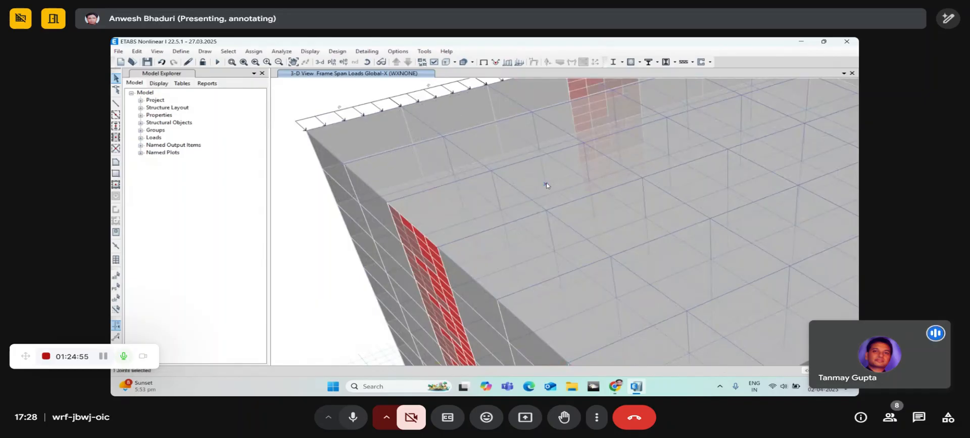
Step: Select a single interior floor slab panel near the top of the building
click(367, 62)
drag(571, 236, 576, 136)
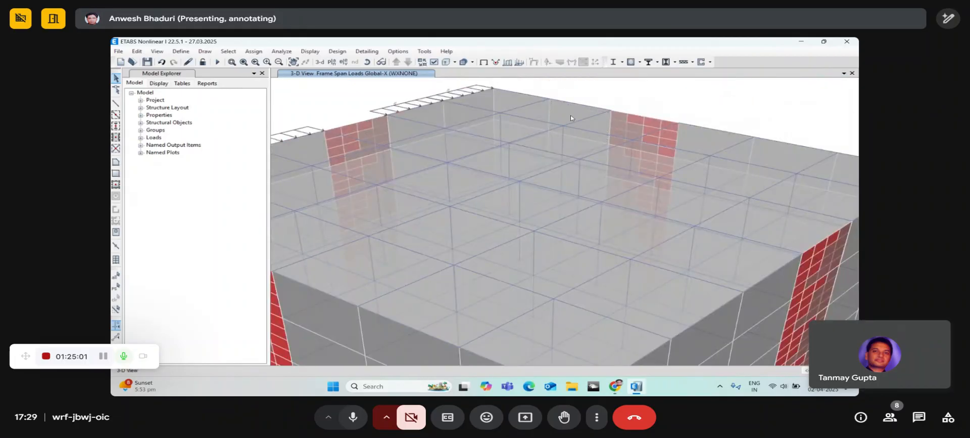
click(367, 63)
drag(516, 184, 681, 174)
middle_drag(680, 174, 618, 195)
drag(618, 194, 617, 202)
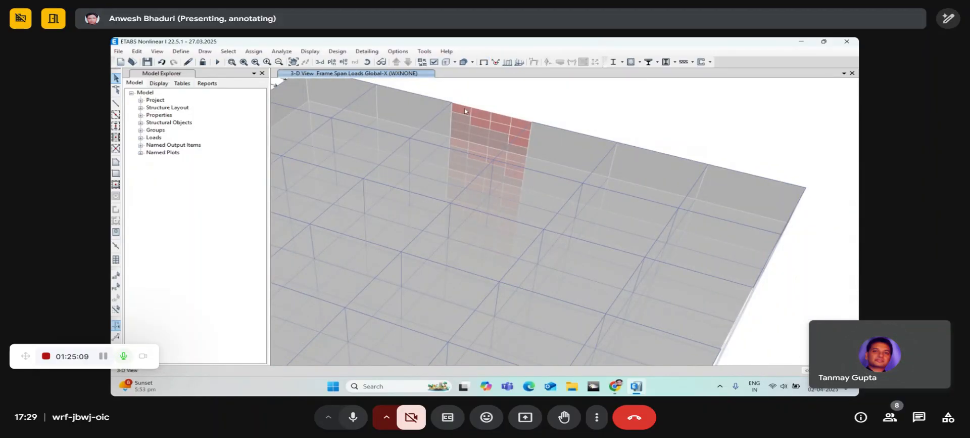
click(368, 62)
mouse_move(595, 244)
mouse_down()
mouse_move(573, 281)
mouse_move(578, 239)
mouse_up()
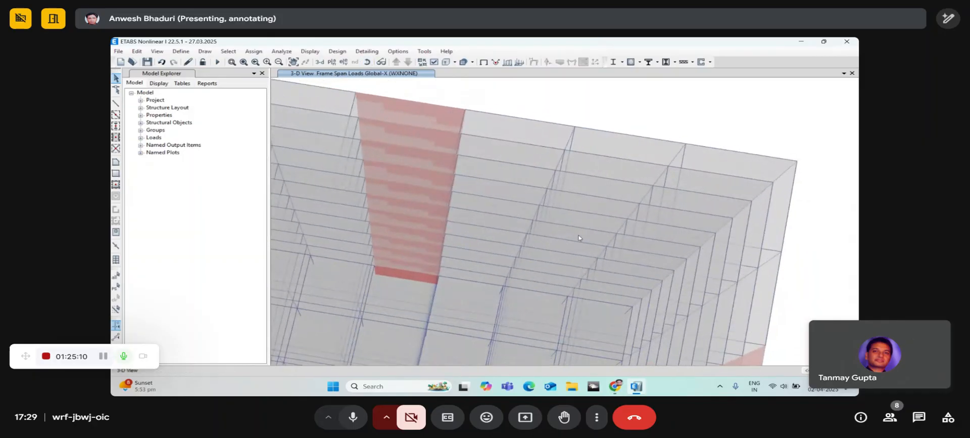
scroll(579, 237, up, 5)
click(516, 204)
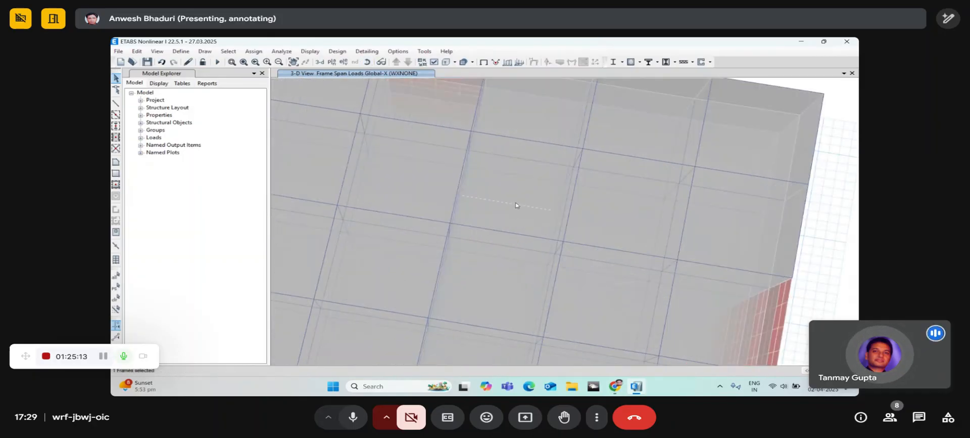
click(516, 204)
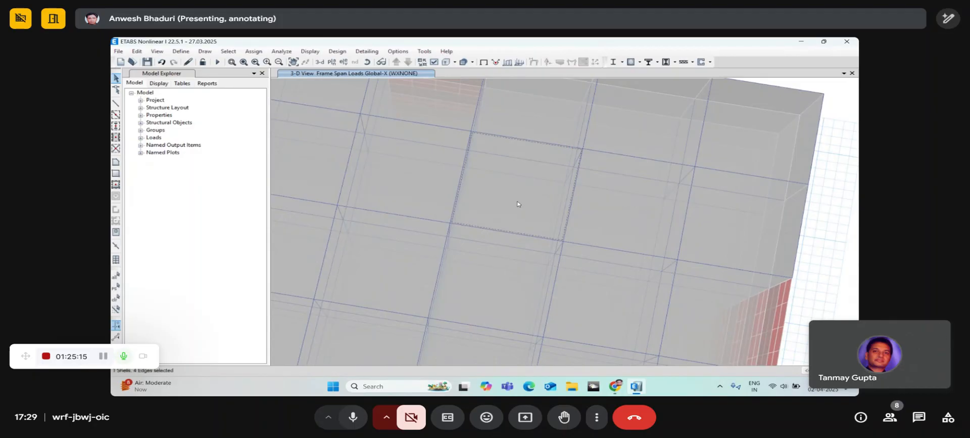
Step: Start a uniform shell load assignment for the selected slab panel and choose the WXNONE load pattern
click(255, 51)
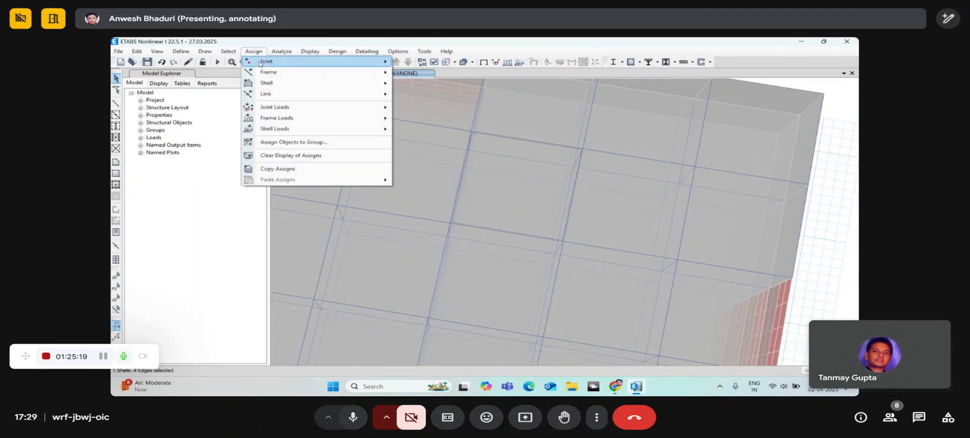
mouse_move(272, 130)
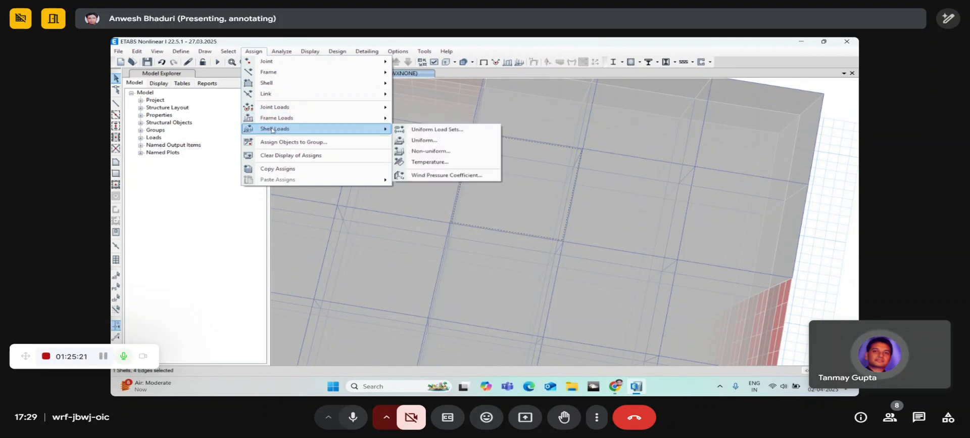
click(426, 141)
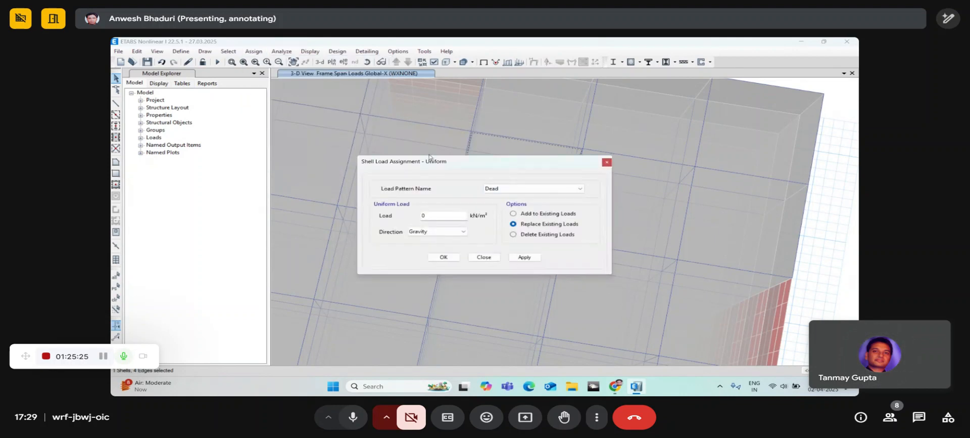
drag(429, 161, 250, 113)
click(332, 144)
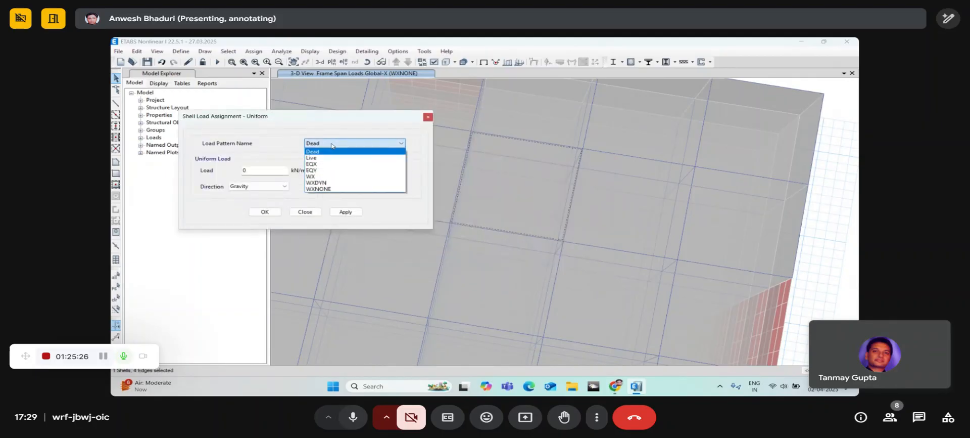
click(327, 189)
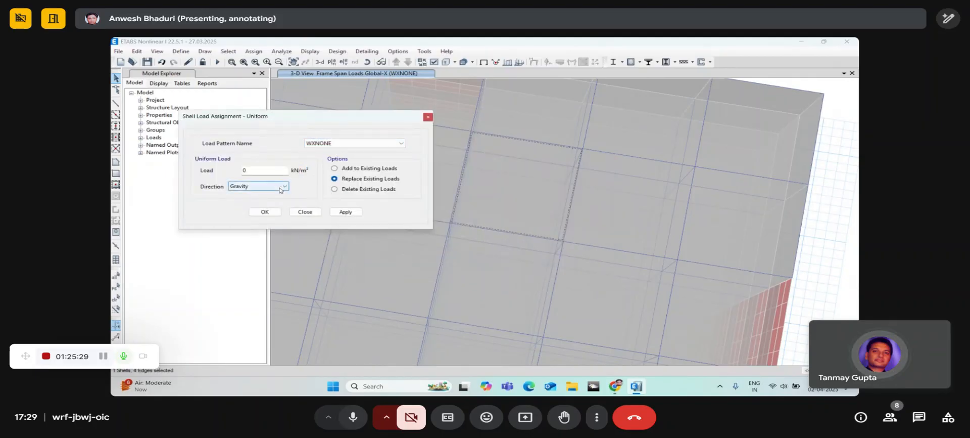
drag(316, 117, 316, 99)
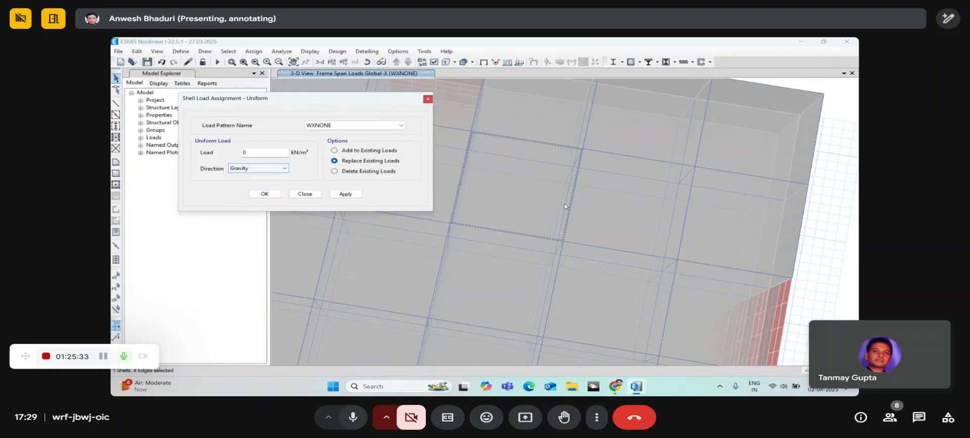
drag(407, 98, 302, 104)
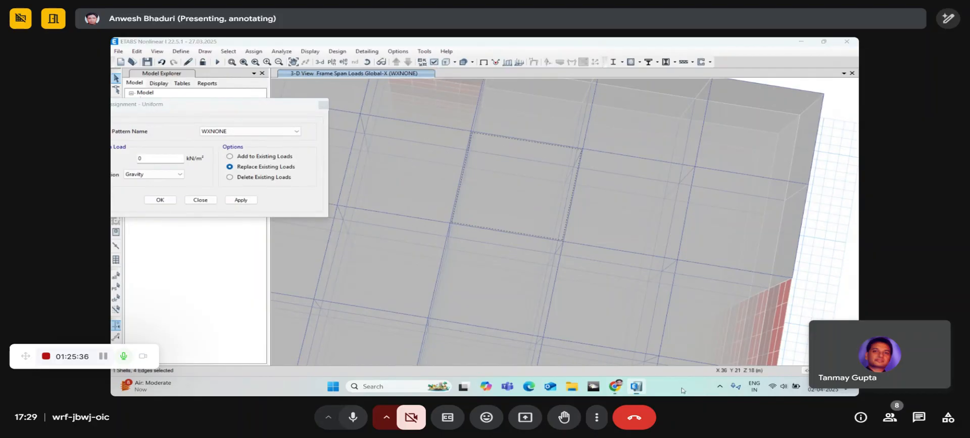
Step: Turn on the display of shell local axes in the 3-D view
click(371, 62)
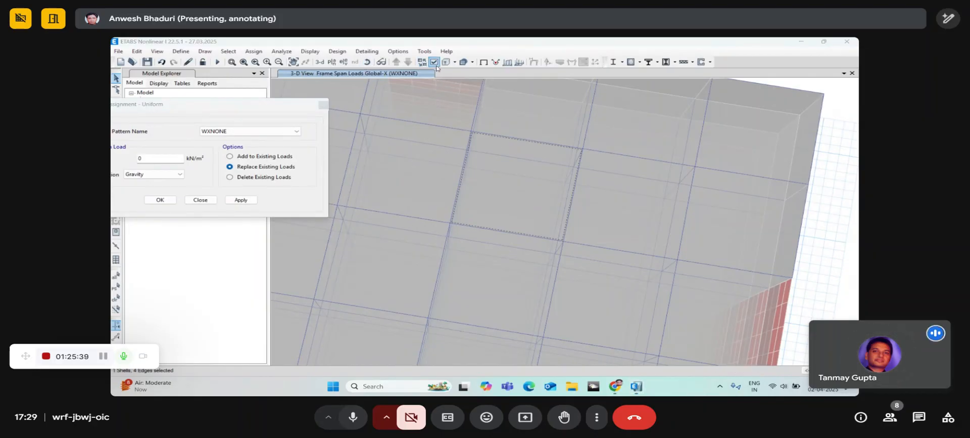
drag(440, 66, 436, 52)
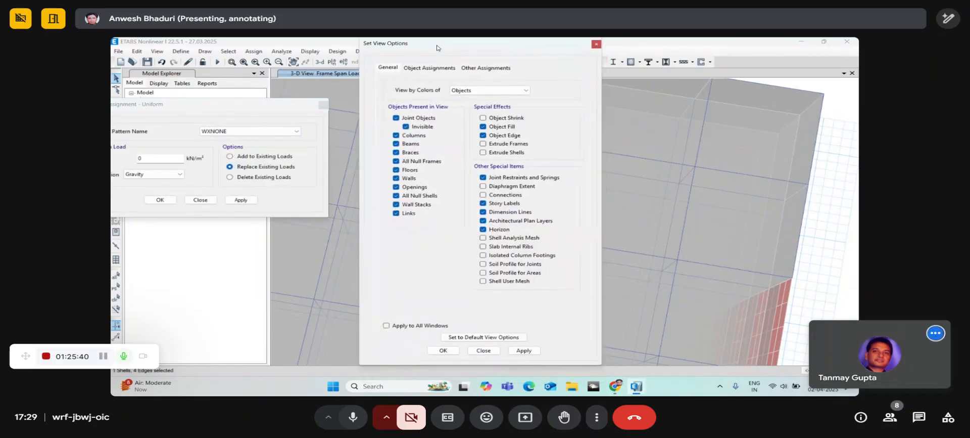
click(468, 71)
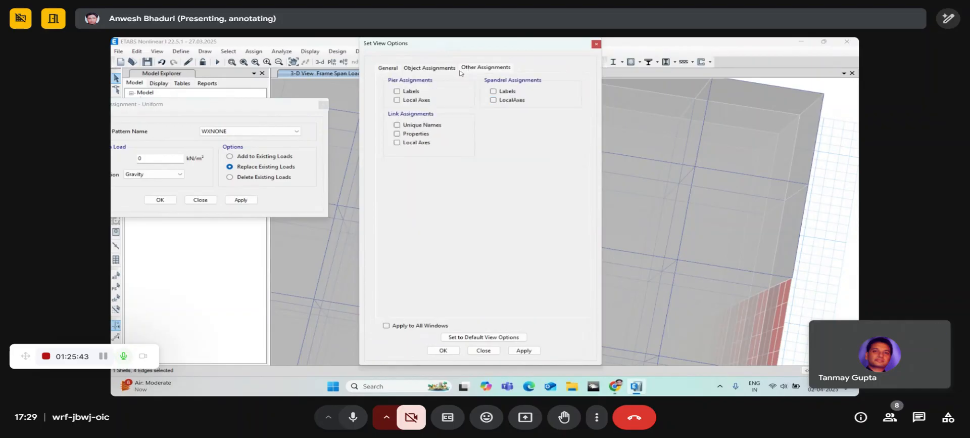
click(453, 72)
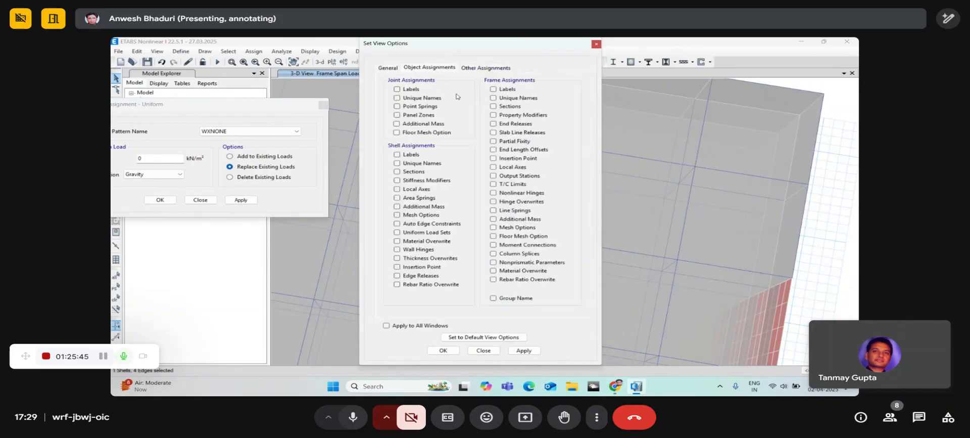
click(409, 192)
click(443, 350)
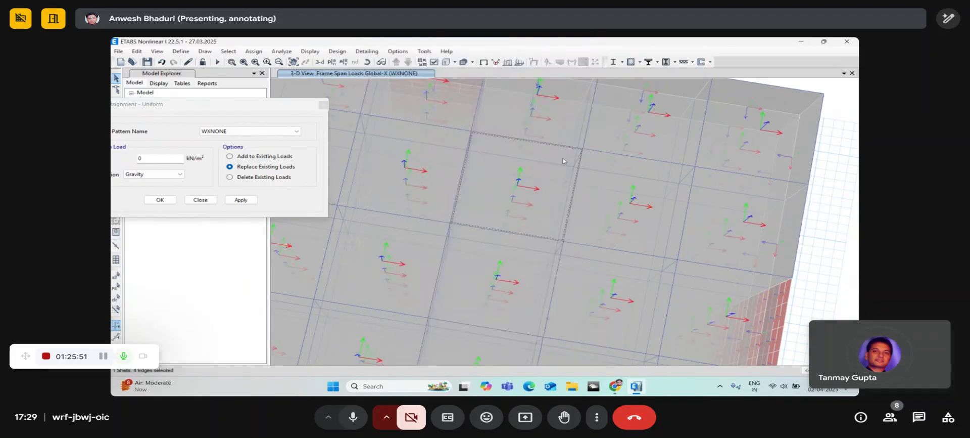
Step: Examine the local axis directions of the slab panels and walls from several viewing angles
scroll(564, 146, down, 5)
click(380, 62)
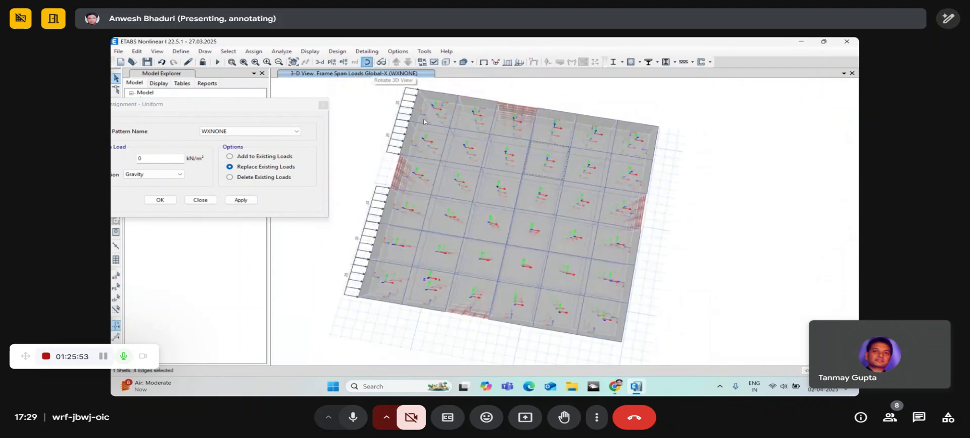
drag(510, 323, 571, 228)
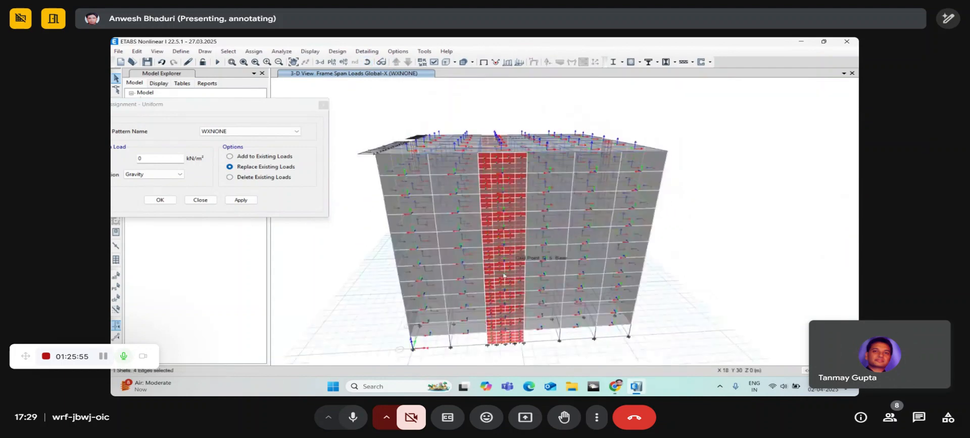
drag(446, 128, 556, 120)
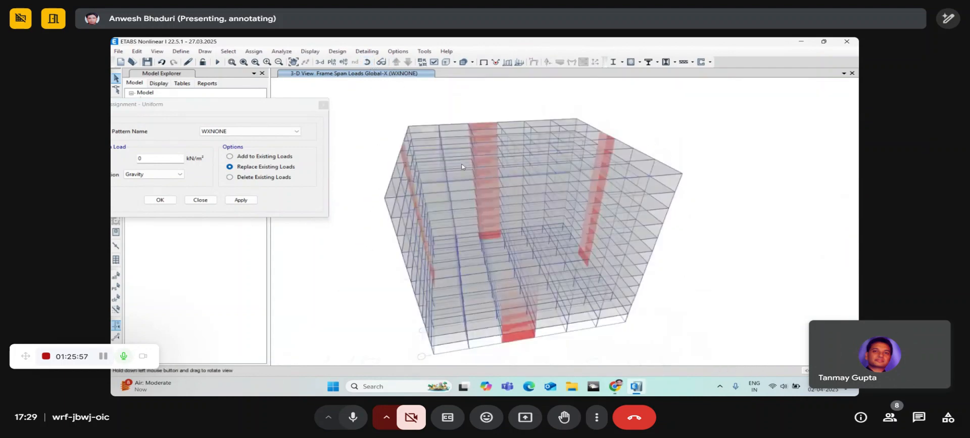
scroll(568, 123, up, 3)
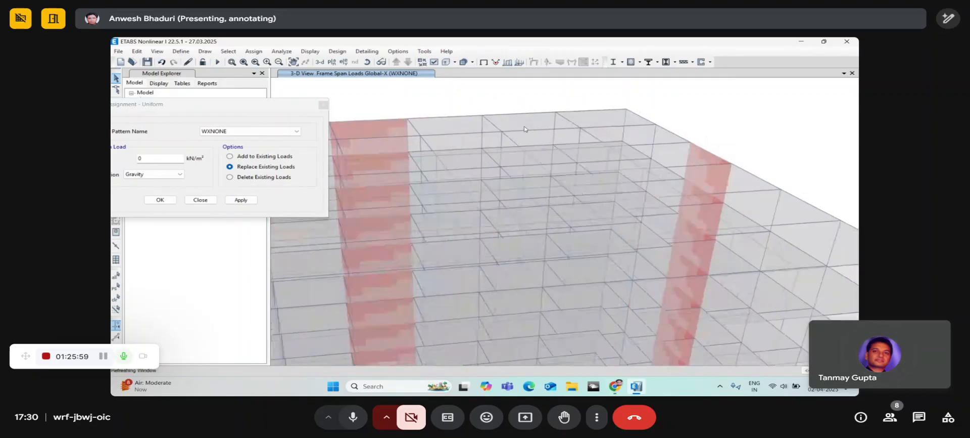
click(518, 126)
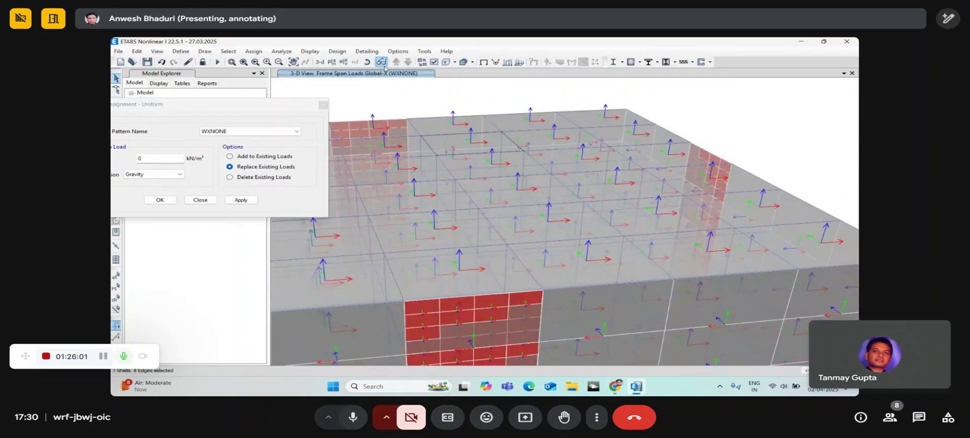
click(368, 62)
drag(477, 114, 493, 170)
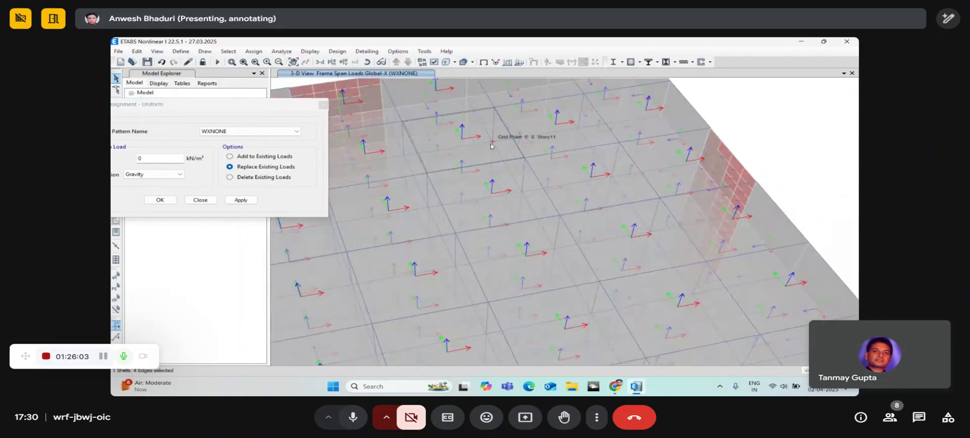
Step: Apply a uniform load of -1.25 kN/m² in the Local-3 direction to the selected slab panel
click(156, 174)
click(152, 198)
drag(151, 158, 116, 160)
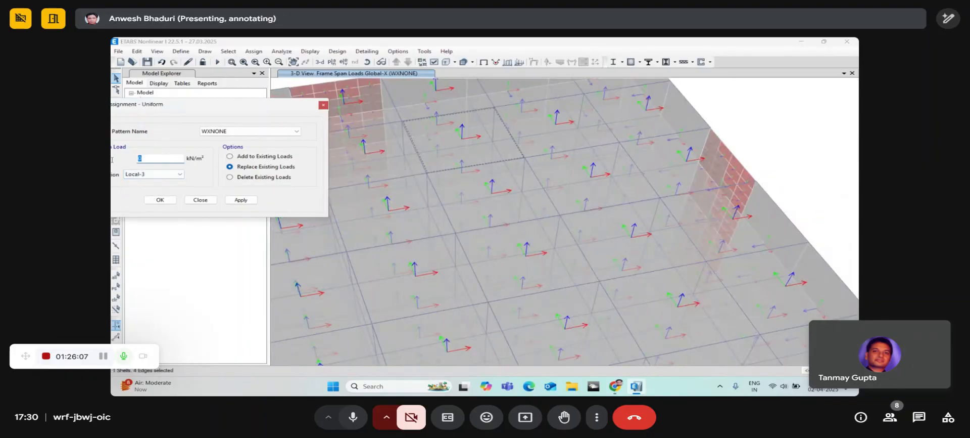
text(-1.25)
click(237, 201)
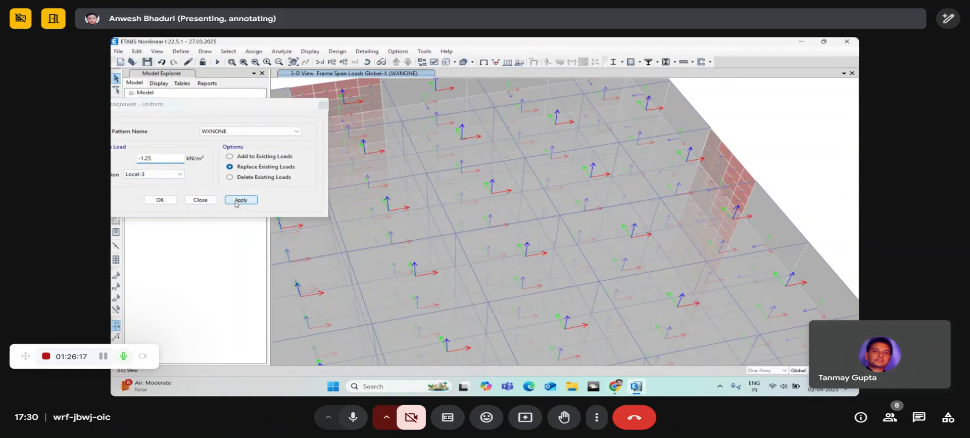
Step: Inspect the loads and assignments in a slab panel's object information and close it
right_click(456, 142)
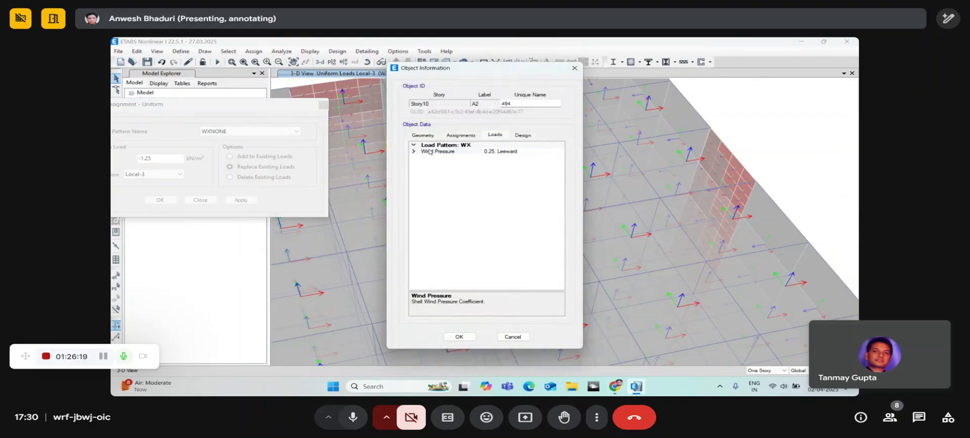
click(472, 136)
click(574, 68)
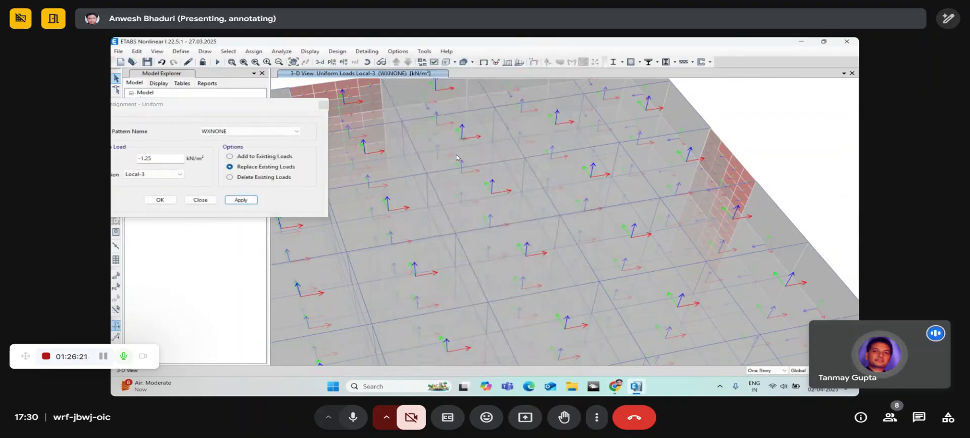
Step: Inspect the assignments and loads of a Story12 slab panel seen from above and close its object information
click(368, 62)
drag(449, 134, 474, 173)
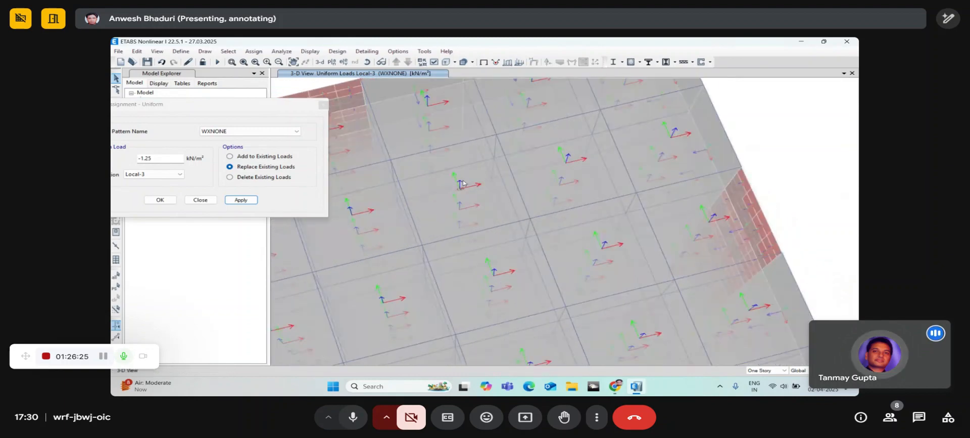
click(474, 173)
click(474, 157)
click(368, 62)
drag(498, 240, 475, 297)
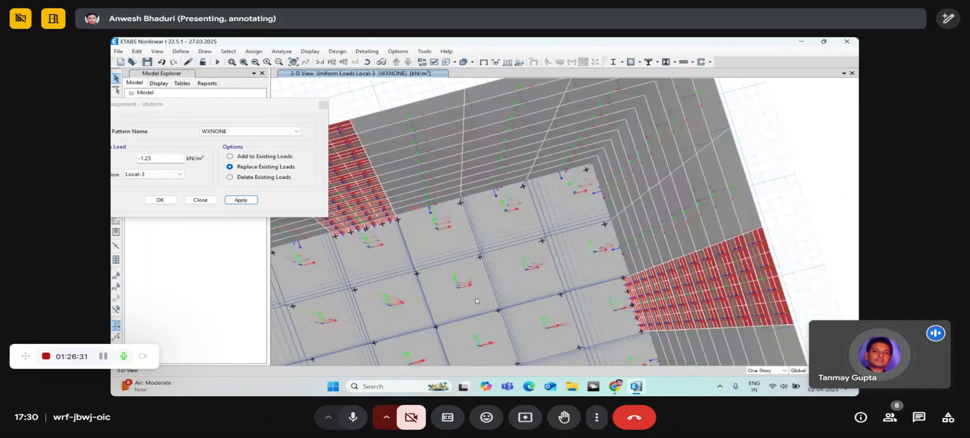
click(478, 296)
right_click(478, 295)
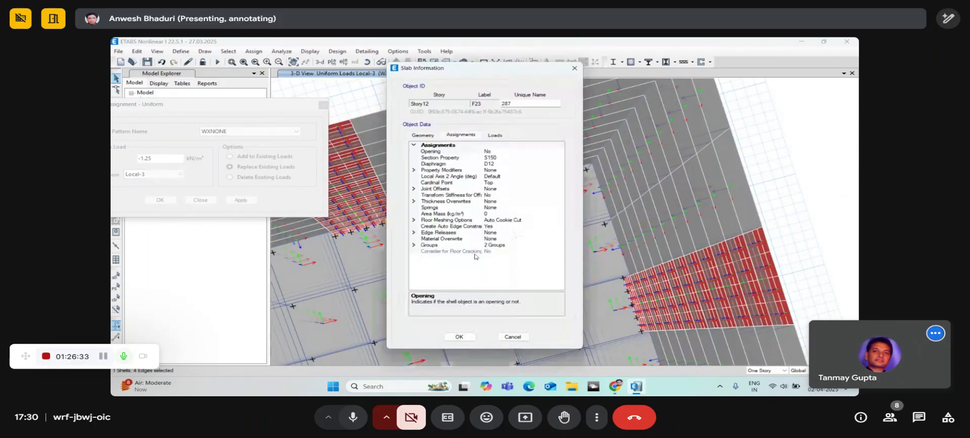
click(501, 135)
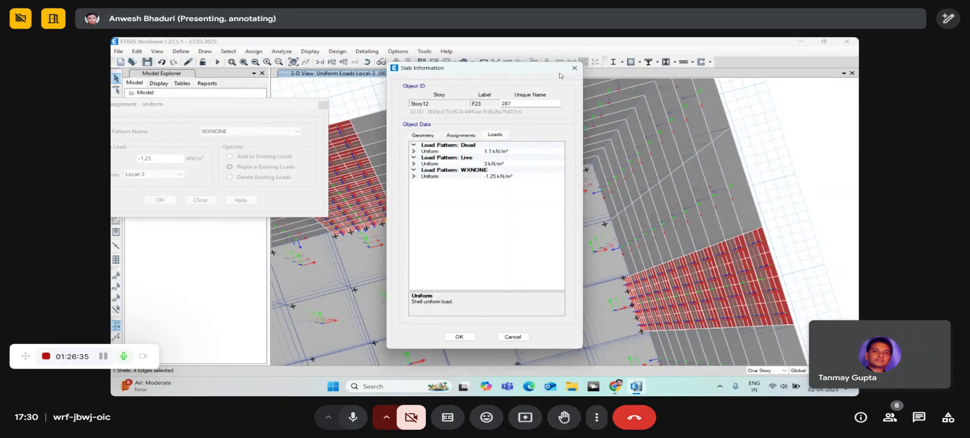
click(574, 67)
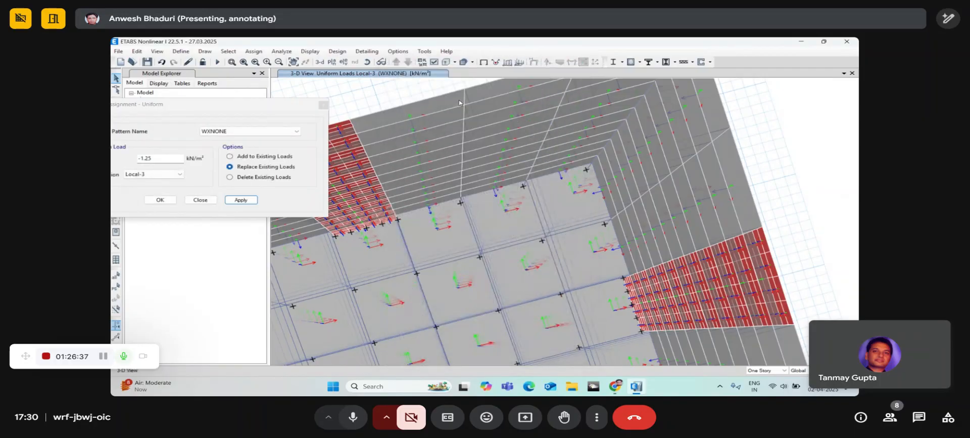
Step: Try the Gravity direction for the WXNONE uniform shell load and close the load assignment without applying it
scroll(448, 156, down, 4)
click(367, 62)
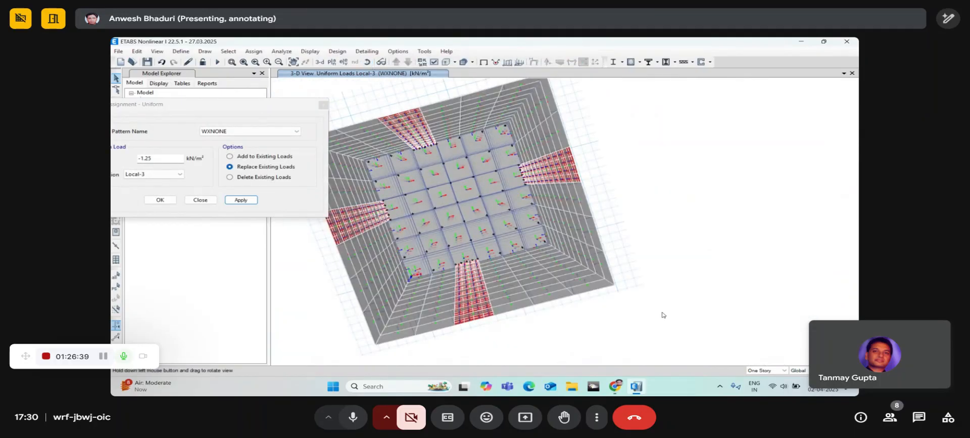
drag(663, 317, 650, 233)
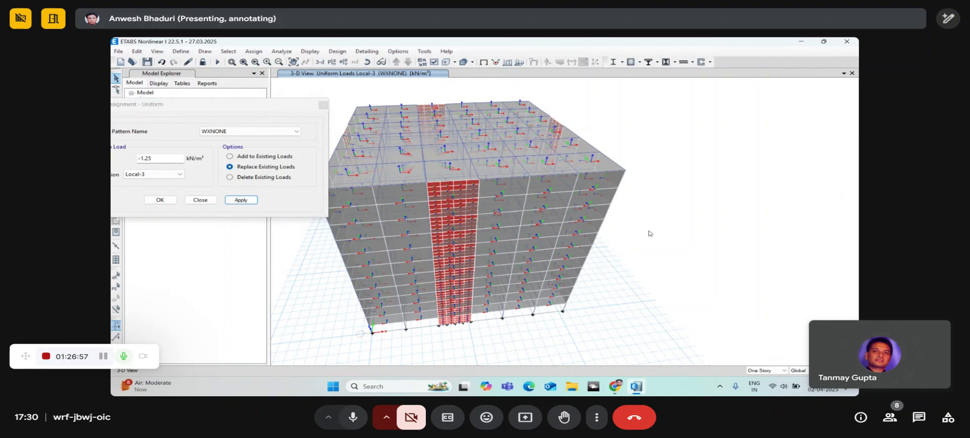
click(156, 174)
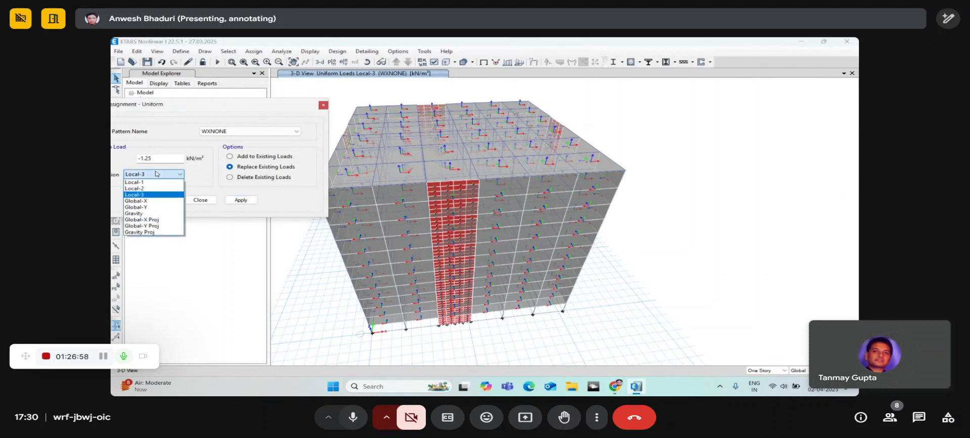
click(146, 212)
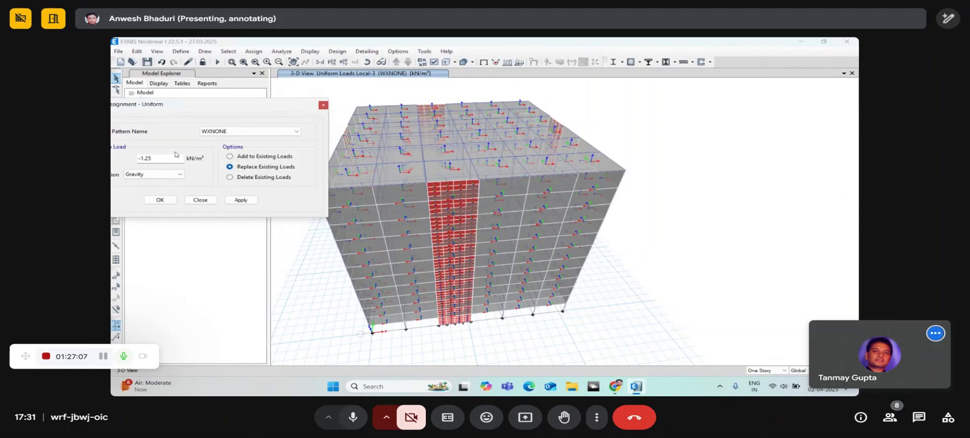
drag(214, 110, 232, 107)
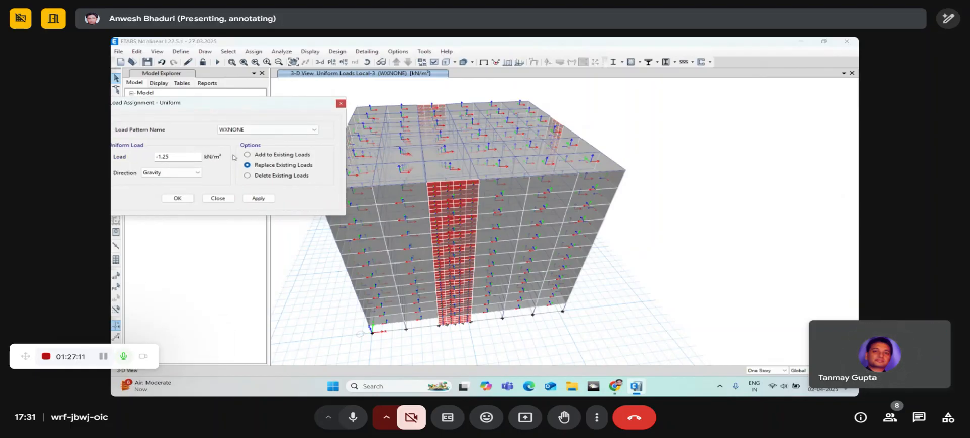
click(183, 174)
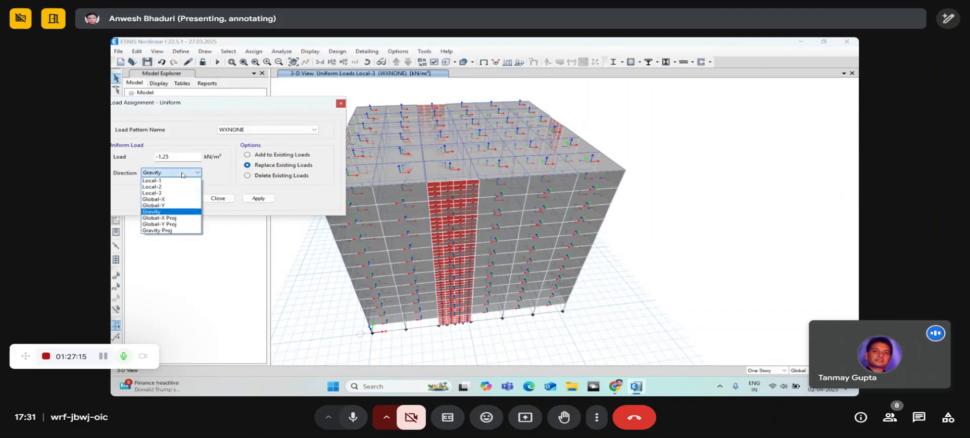
click(215, 174)
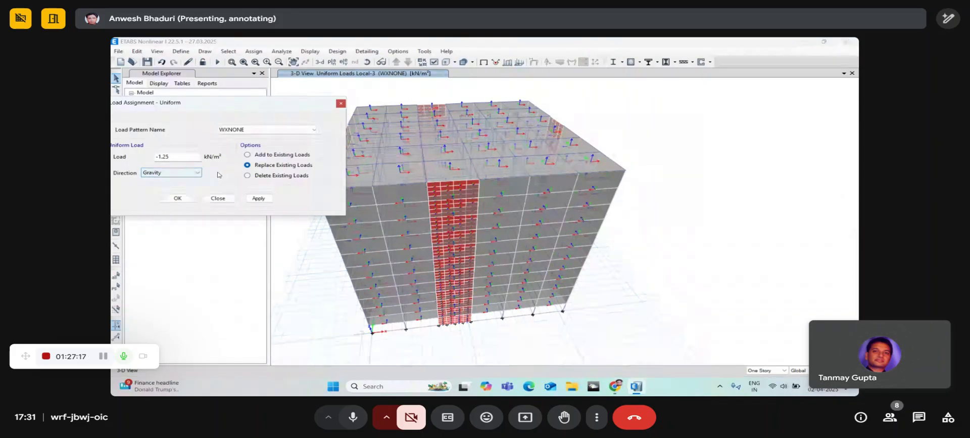
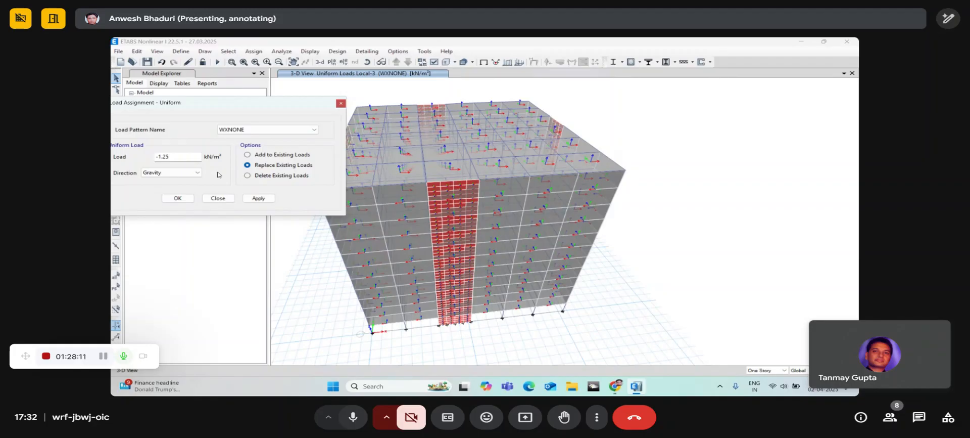
click(341, 103)
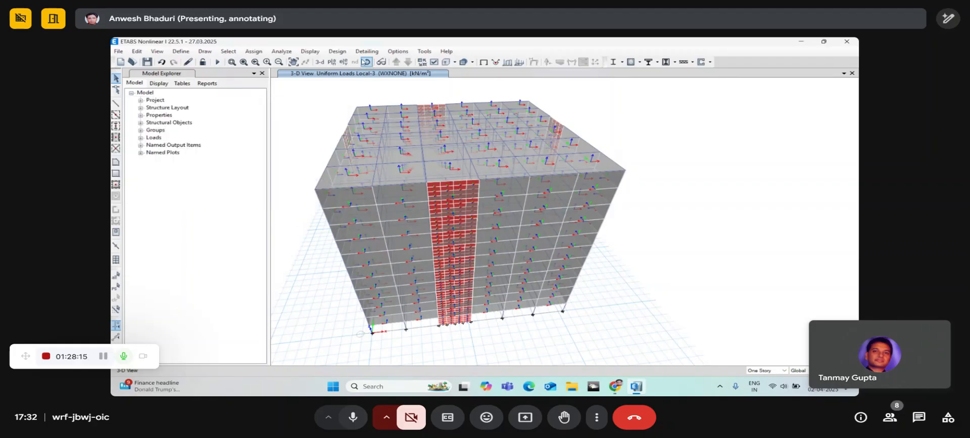
Step: Open the data of the response spectrum load case RSX(X+Y+Z) for review
click(369, 62)
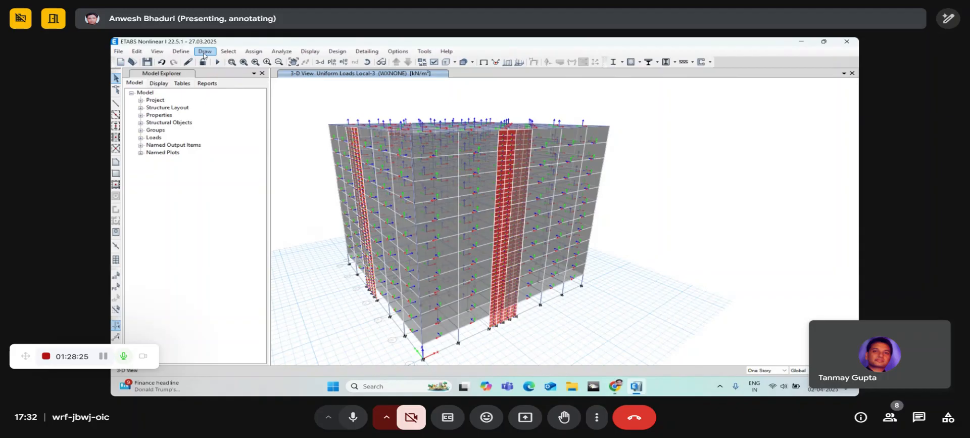
click(187, 54)
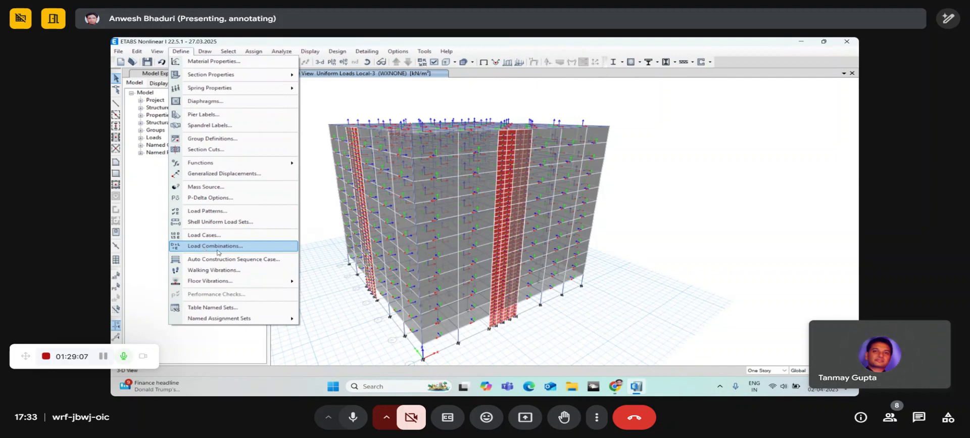
mouse_move(243, 168)
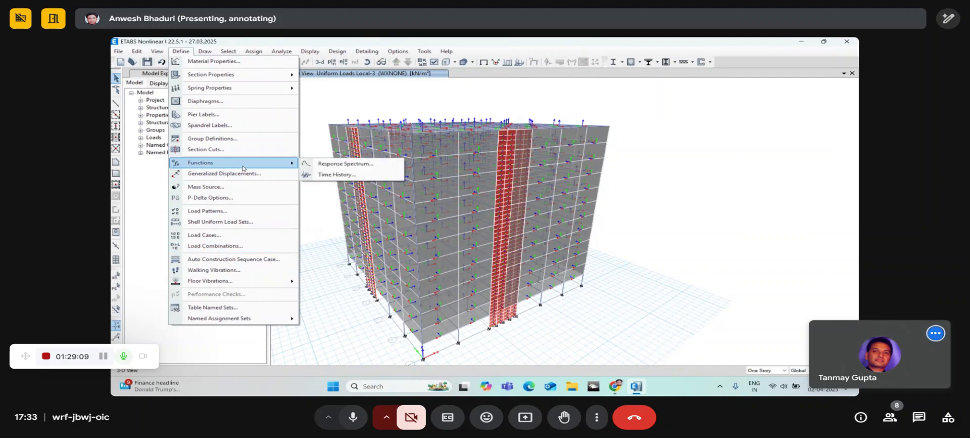
click(217, 237)
click(376, 230)
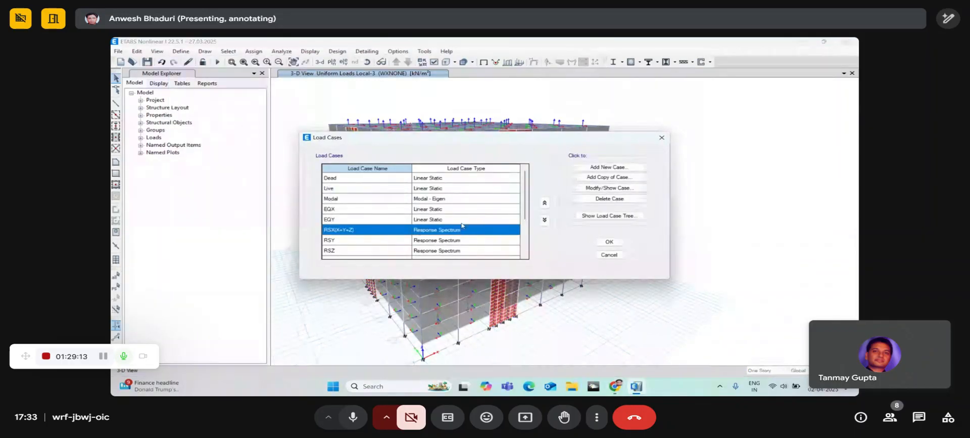
click(610, 187)
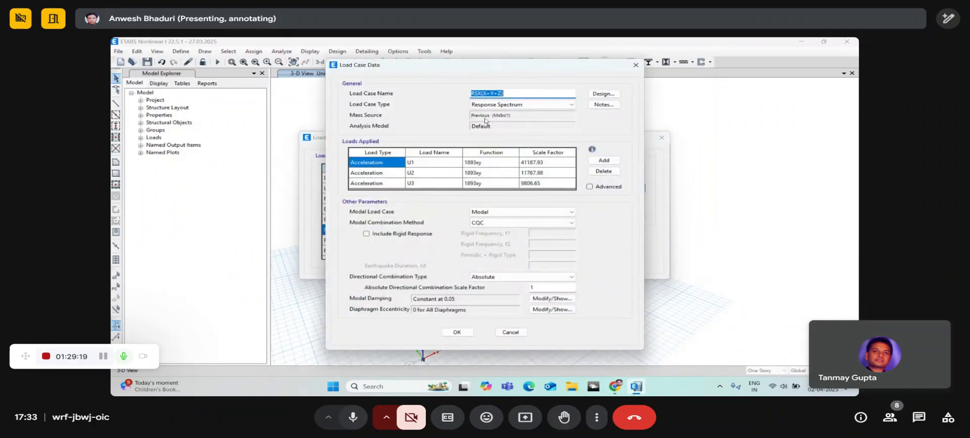
drag(497, 66, 435, 65)
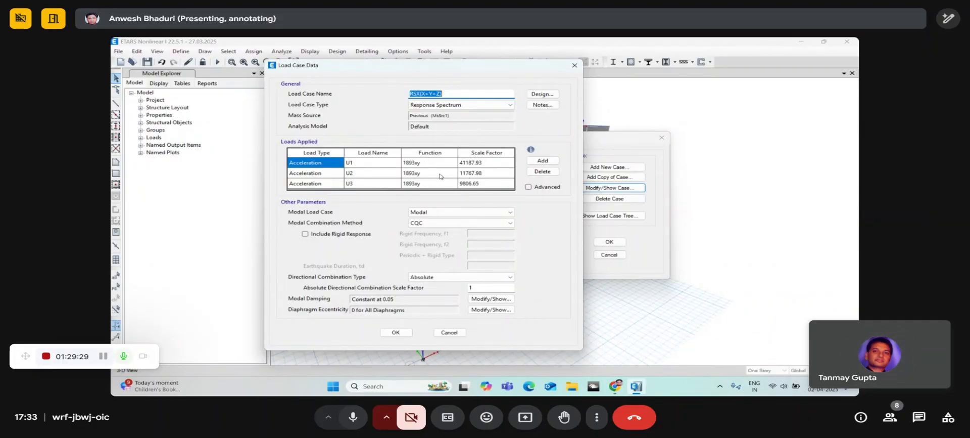
Step: Show the advanced parameters of the applied loads and examine their coordinate system and angle settings
click(528, 187)
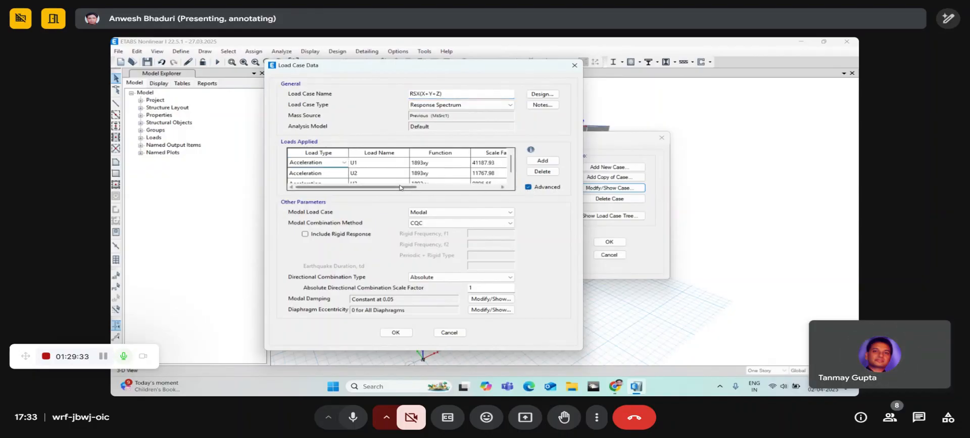
drag(404, 188, 453, 192)
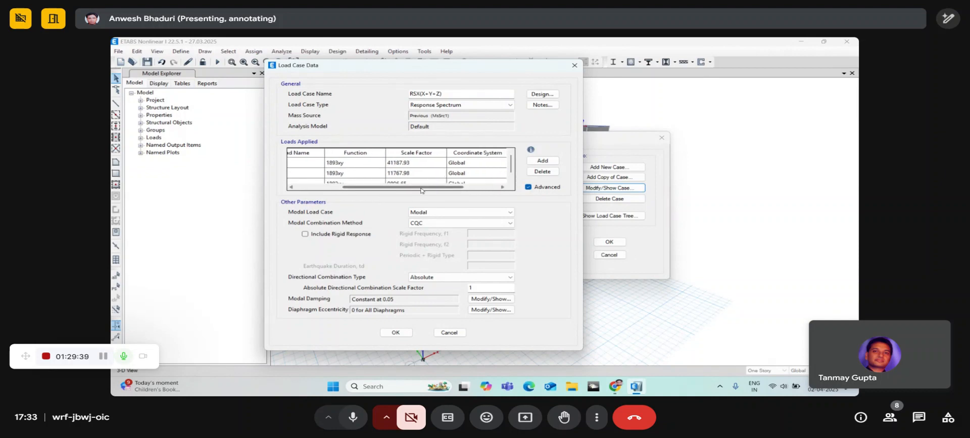
drag(420, 190, 456, 192)
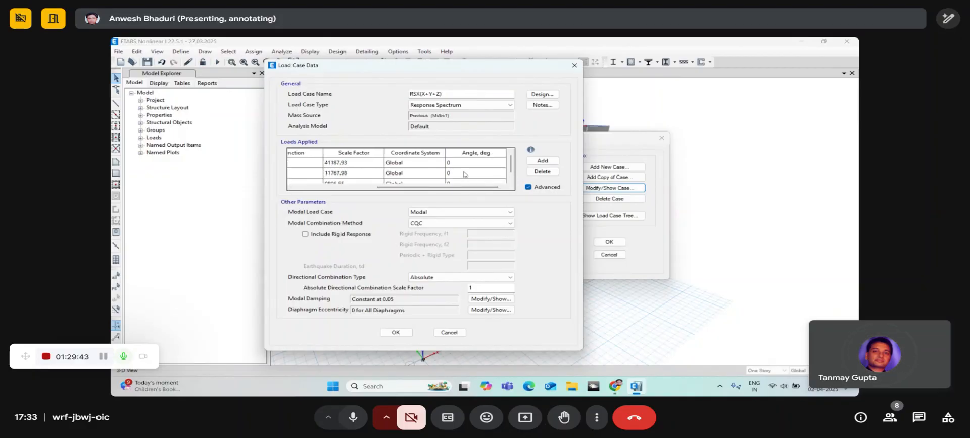
mouse_move(486, 191)
mouse_down()
mouse_move(374, 193)
mouse_move(494, 190)
mouse_up()
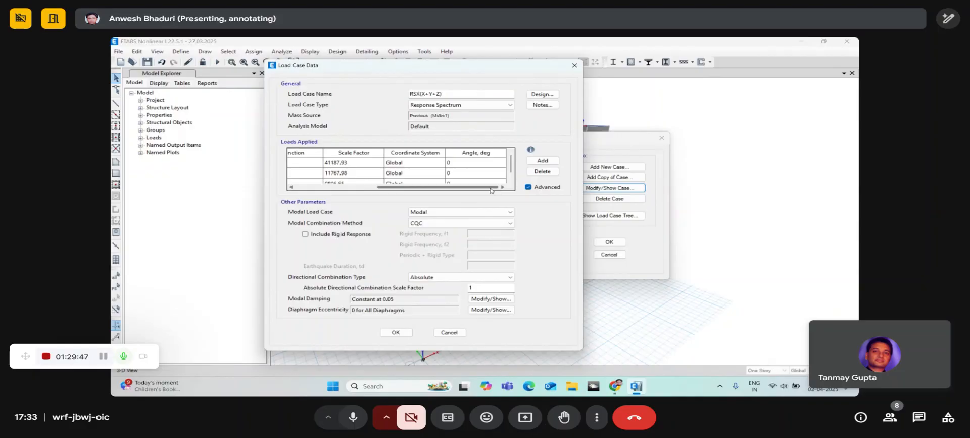
click(536, 188)
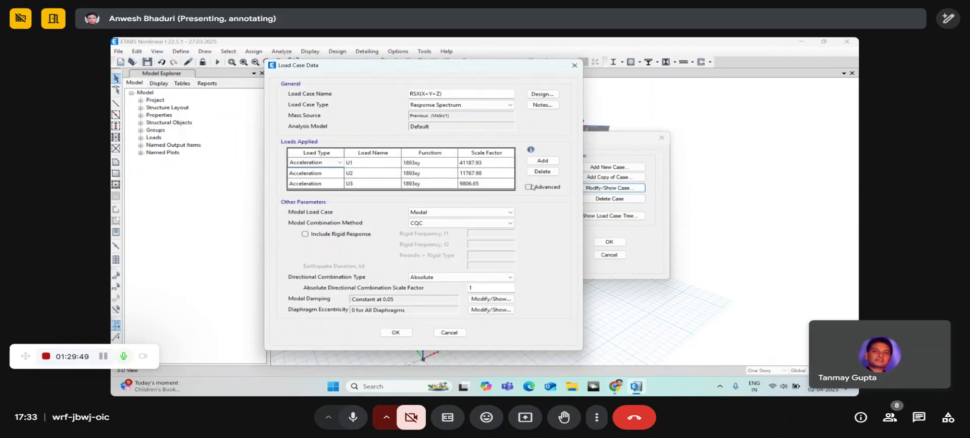
click(528, 187)
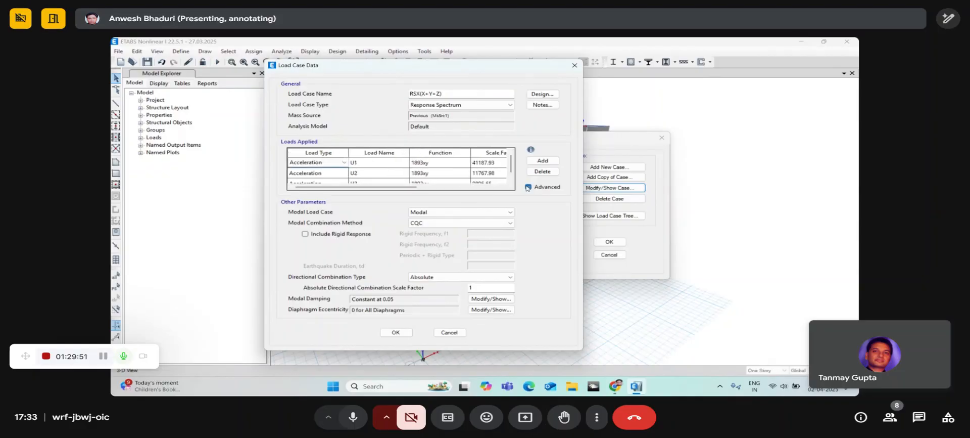
drag(425, 188, 505, 189)
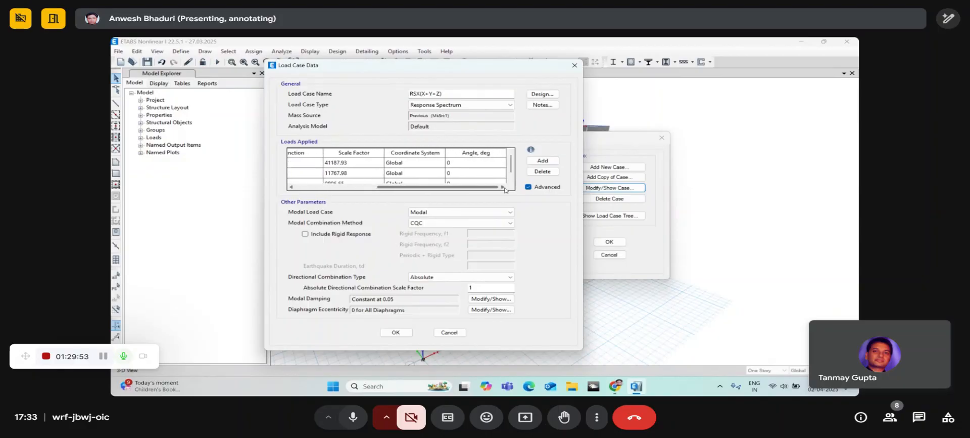
Step: Try an angle of 180 degrees for the U2 acceleration in RSX(X+Y+Z), and discard the load case changes
click(472, 173)
click(471, 172)
double_click(472, 172)
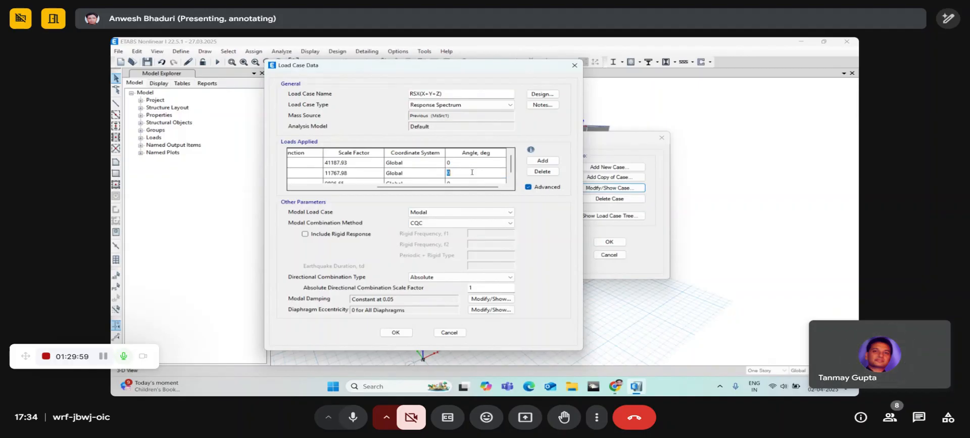
text(18)
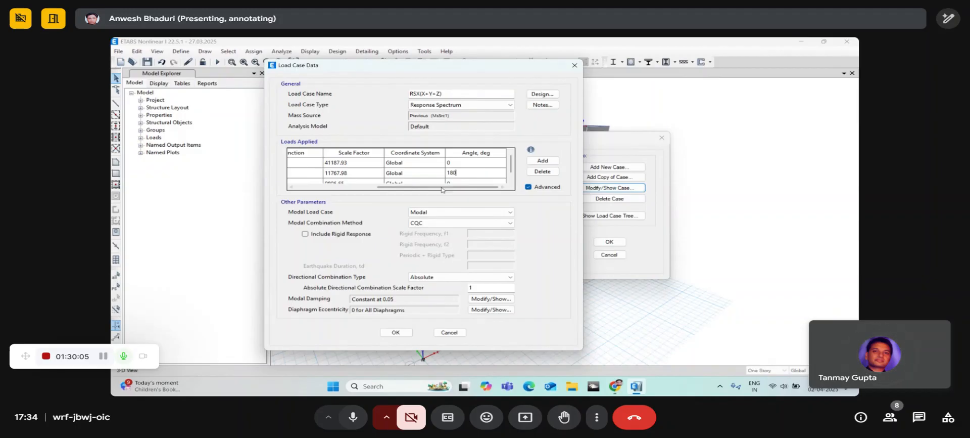
drag(441, 187, 410, 187)
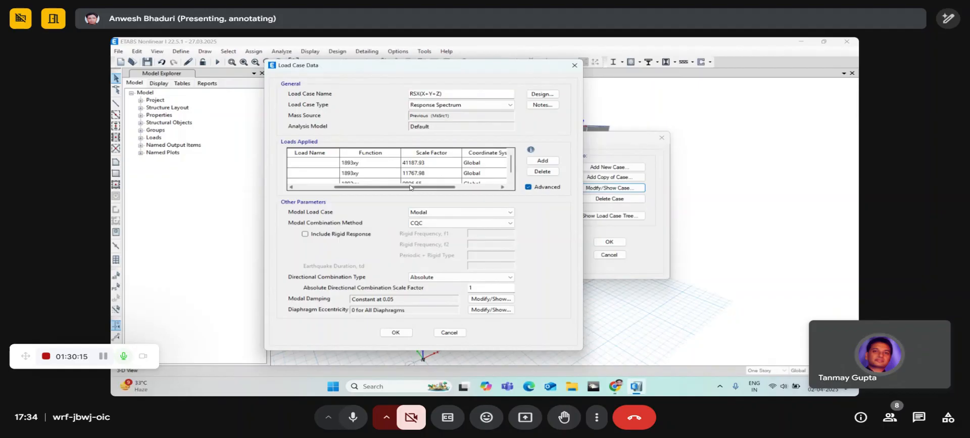
drag(410, 188, 454, 187)
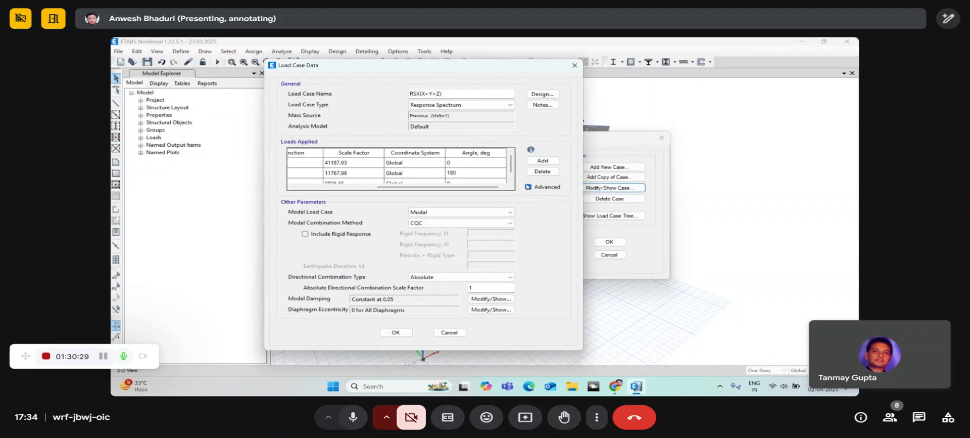
click(534, 187)
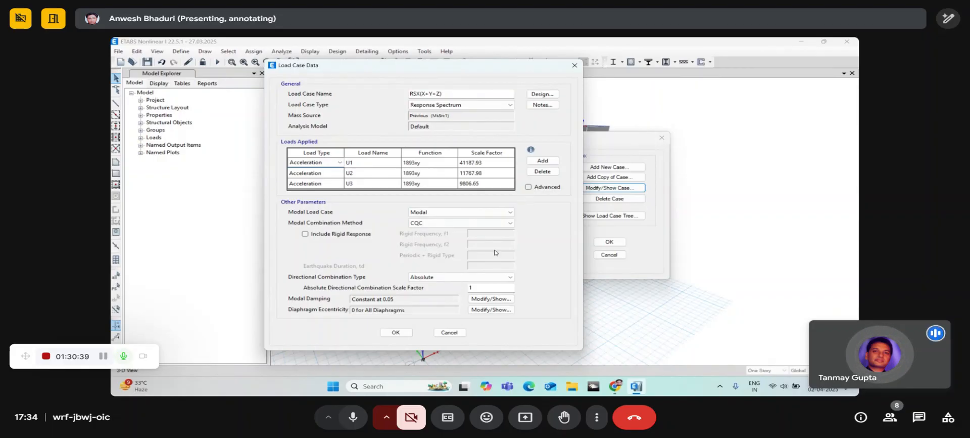
click(464, 332)
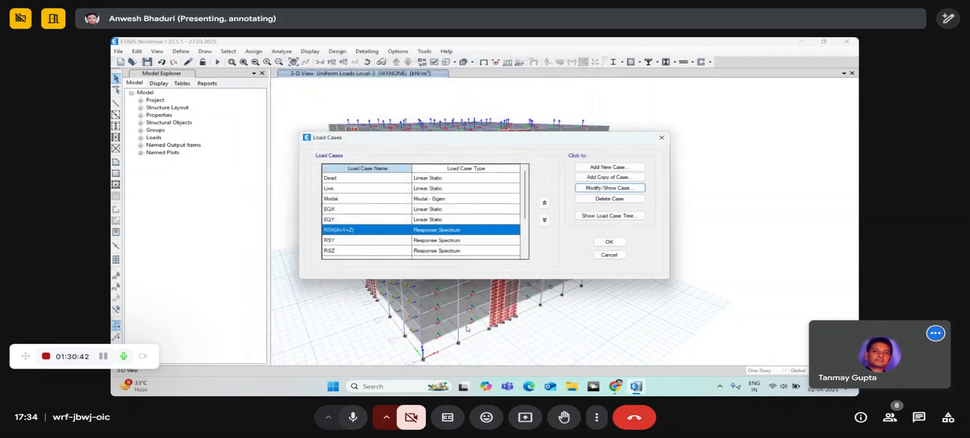
click(617, 256)
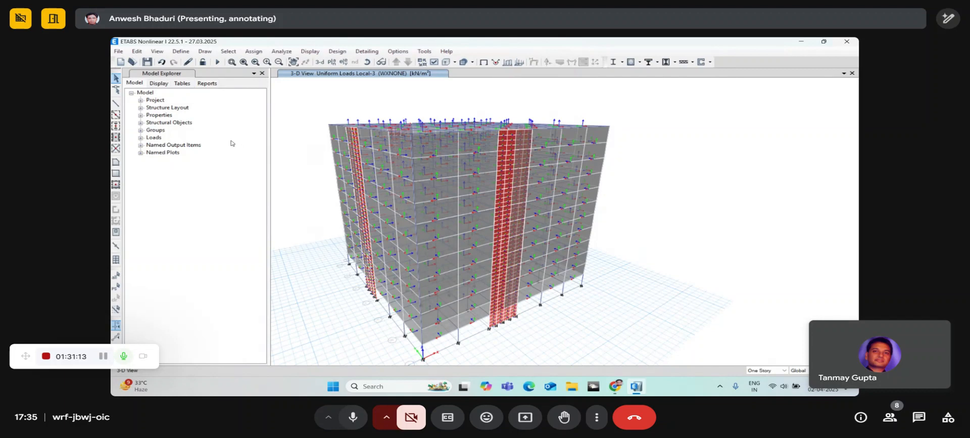
Step: Open the time history function definitions and examine the existing RampTH function's time-value points and graph
click(181, 51)
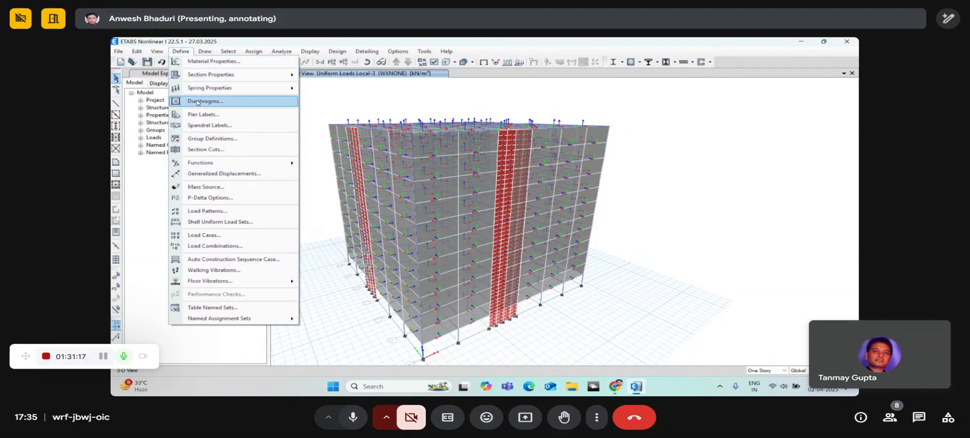
mouse_move(204, 162)
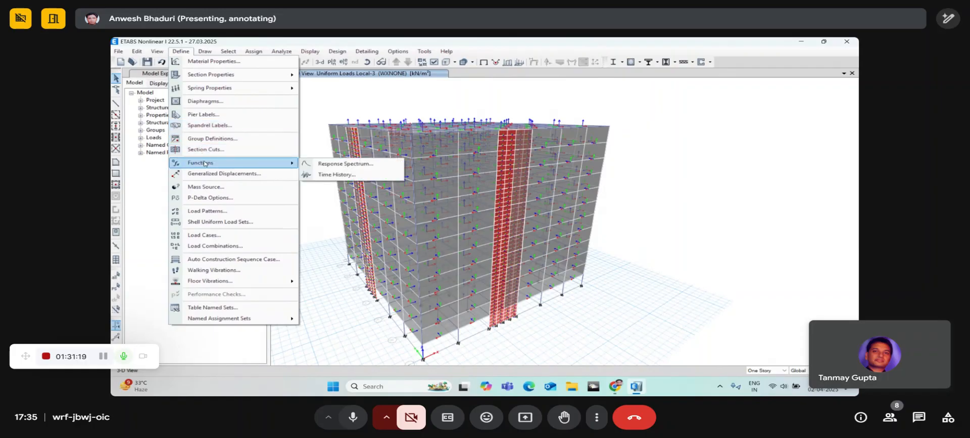
click(332, 176)
drag(392, 113, 284, 111)
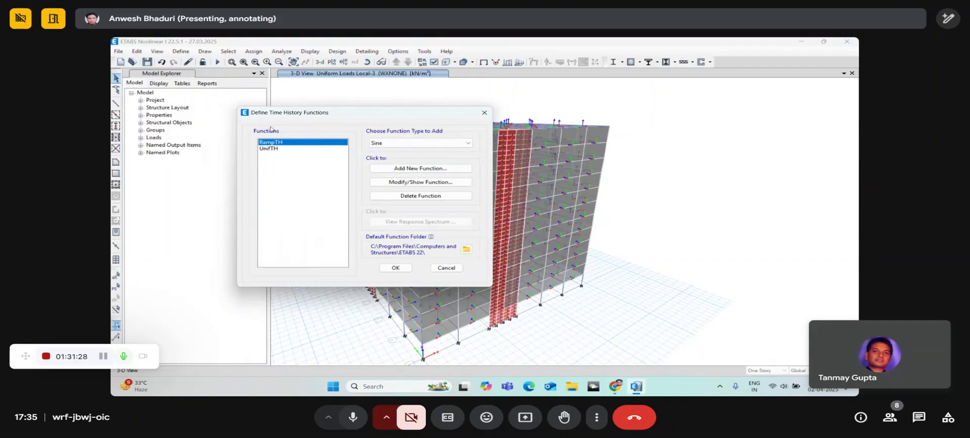
click(379, 145)
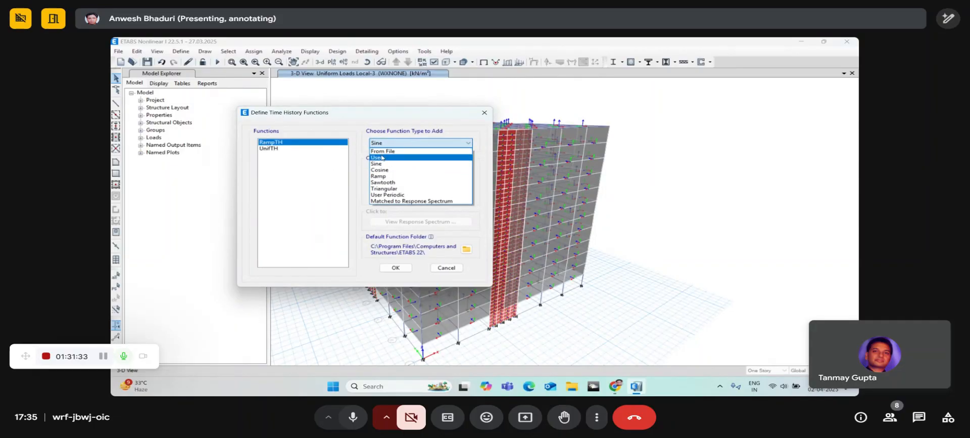
click(382, 164)
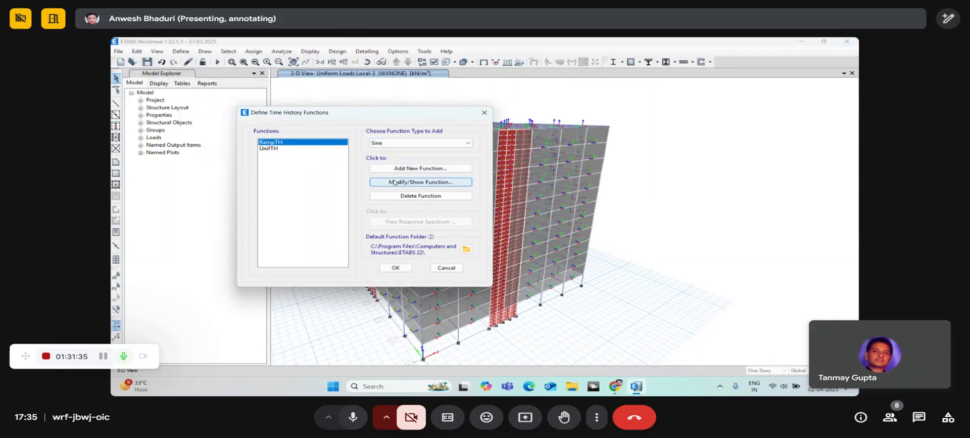
click(400, 184)
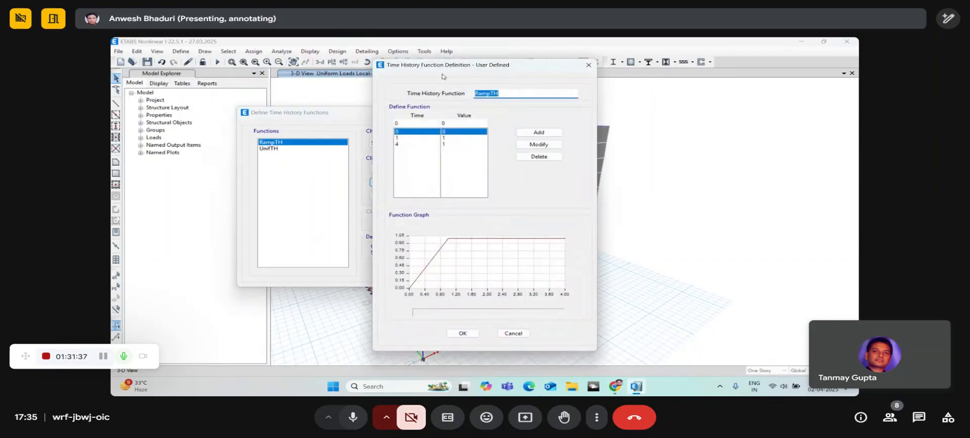
click(588, 64)
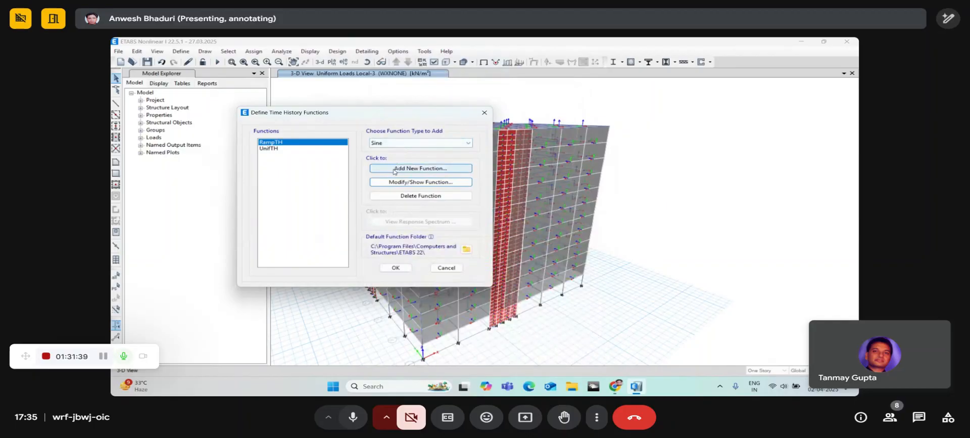
Step: Preview a new Sine time history function, convert it to a user-defined function, and discard it
click(410, 167)
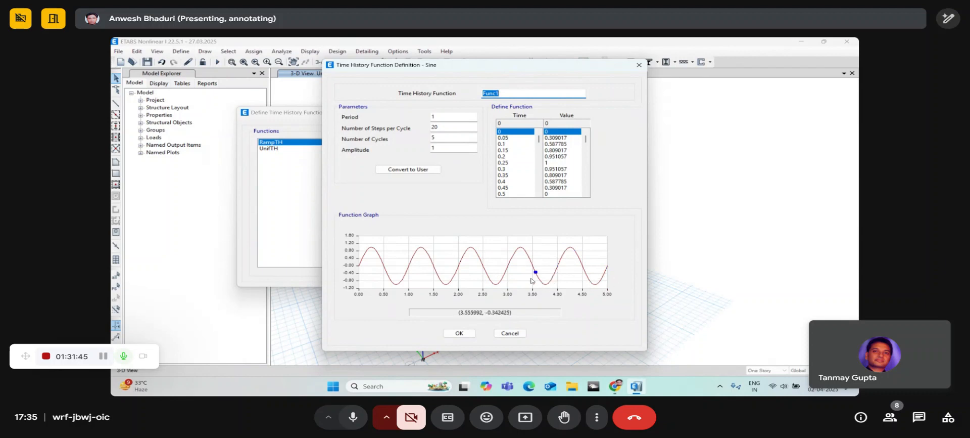
click(423, 169)
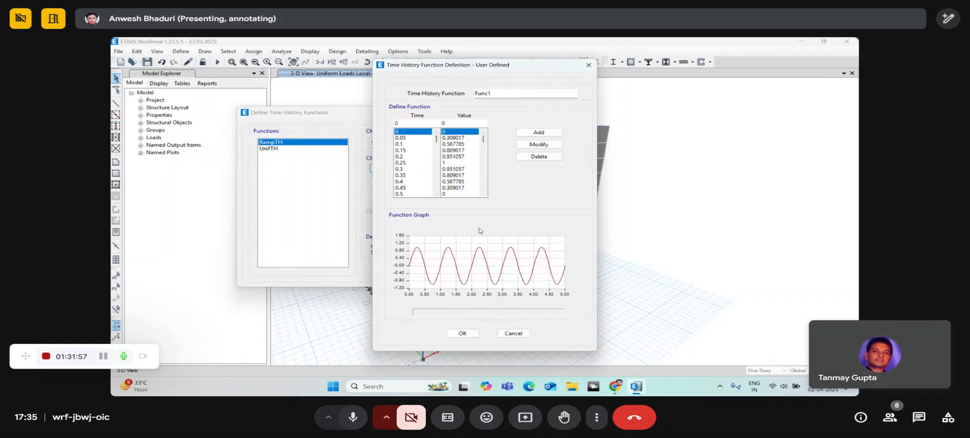
click(513, 333)
click(511, 332)
Step: Preview the parameters and graph of a new Ramp time history function and close it without adding it
click(420, 143)
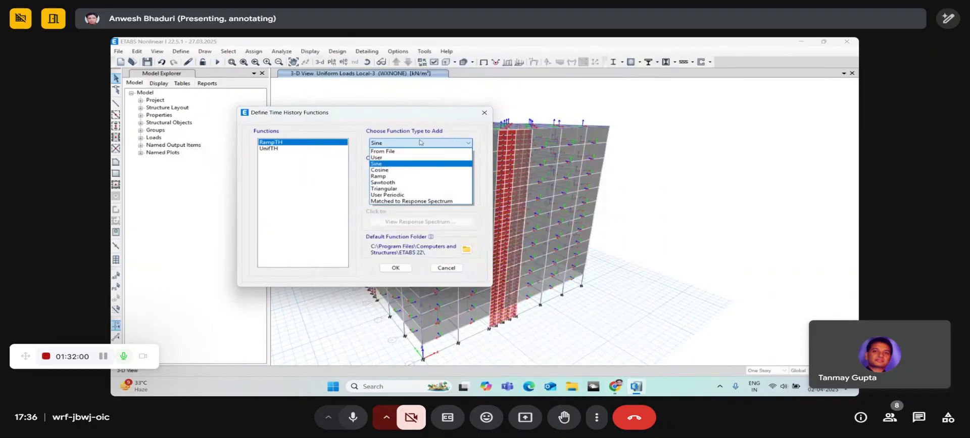
click(413, 176)
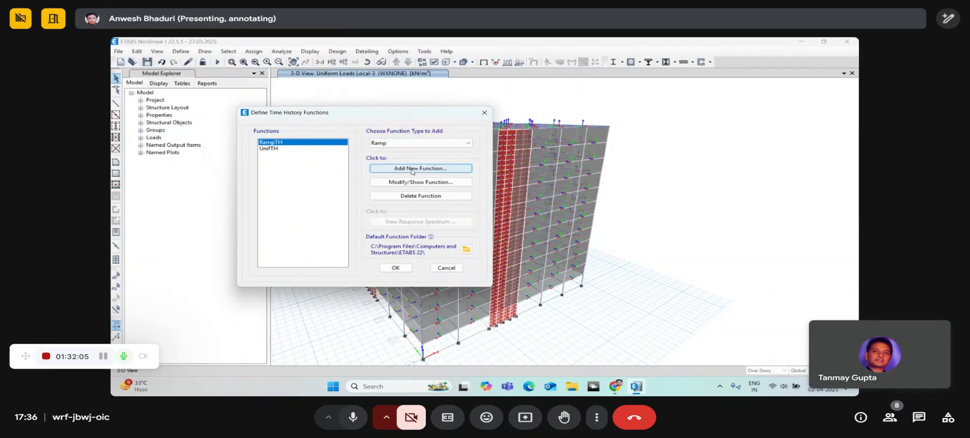
click(413, 169)
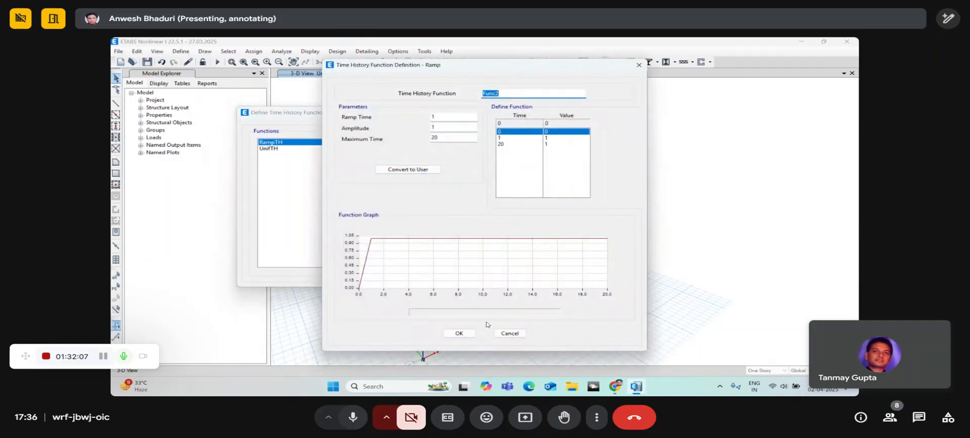
click(510, 333)
Step: Preview the parameters and graph of a new Sawtooth time history function and close it without adding it
click(404, 142)
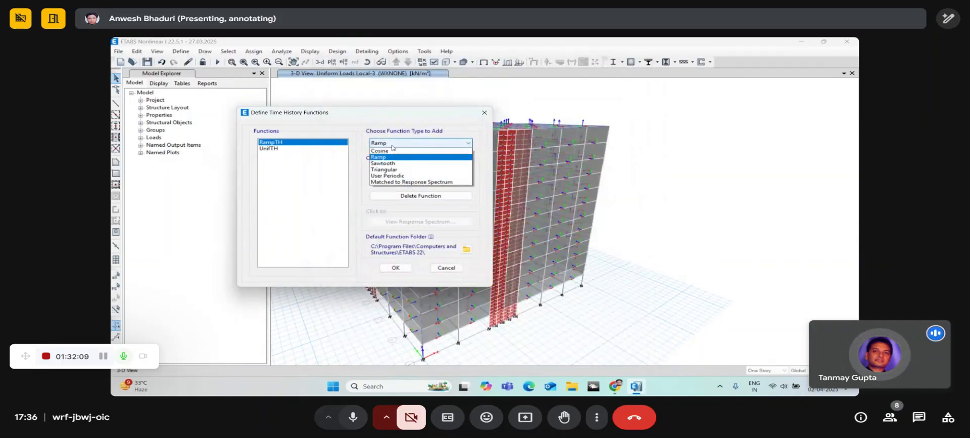
click(383, 182)
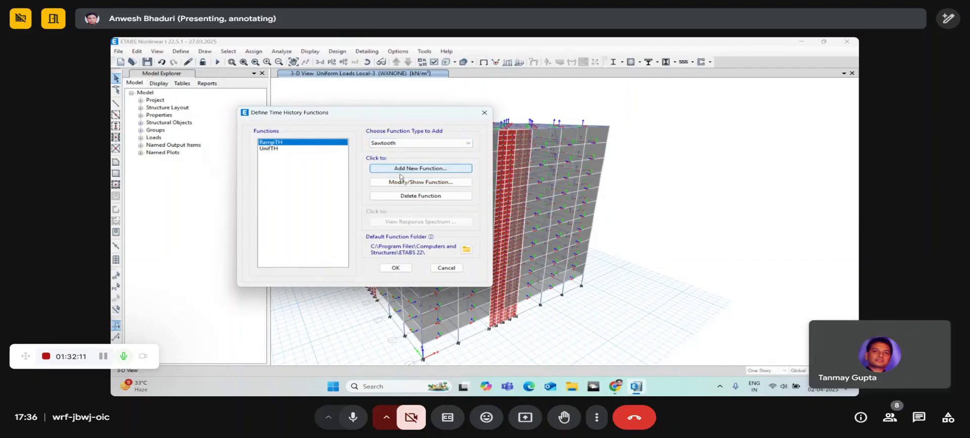
click(401, 169)
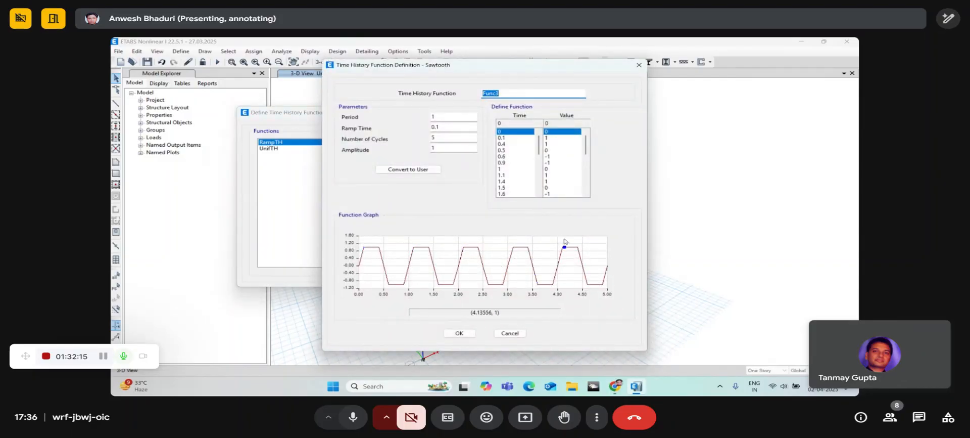
click(509, 333)
Step: Preview the parameters and graph of a new Triangular time history function and close it without adding it
click(420, 143)
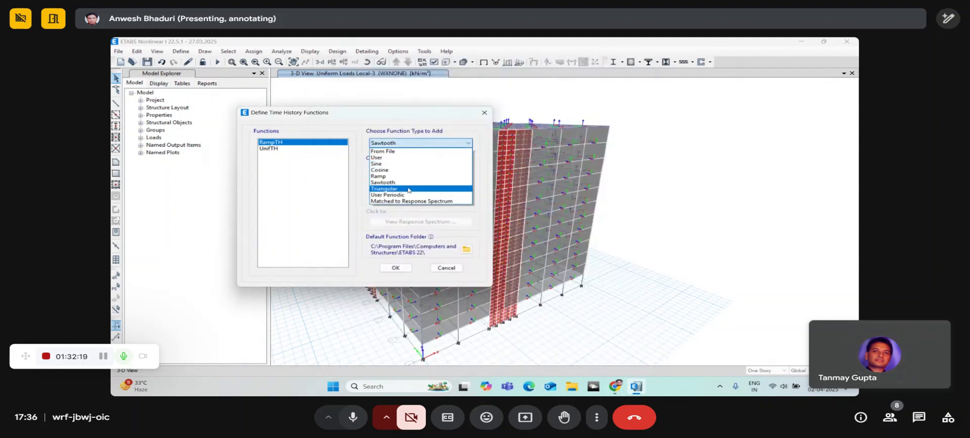
click(407, 185)
click(413, 168)
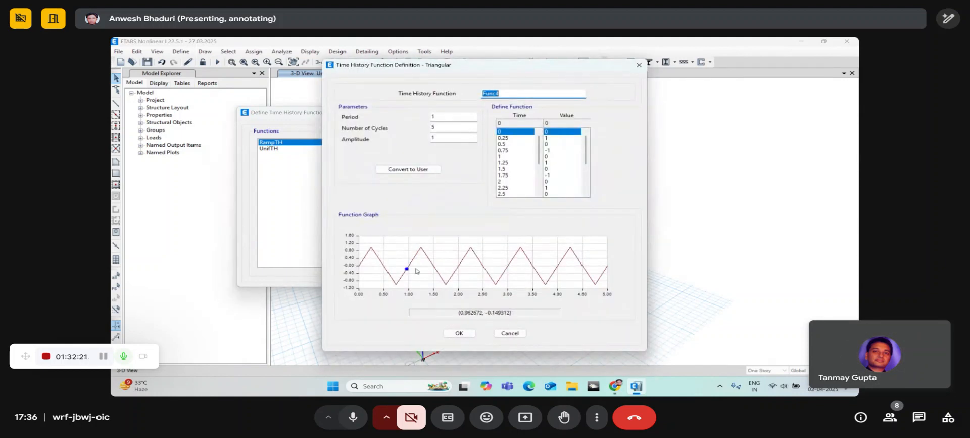
click(511, 333)
Step: Examine the number-of-cycles setting and point table of a new User Periodic time history function, and cancel it
click(407, 144)
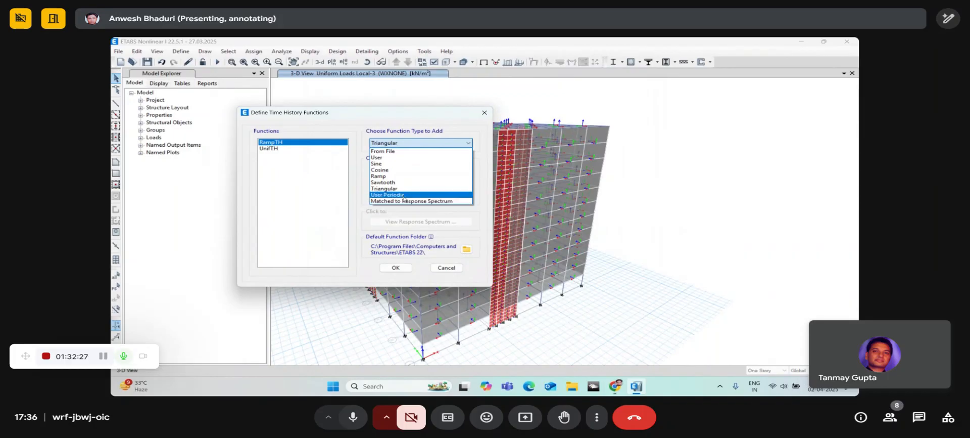
click(403, 195)
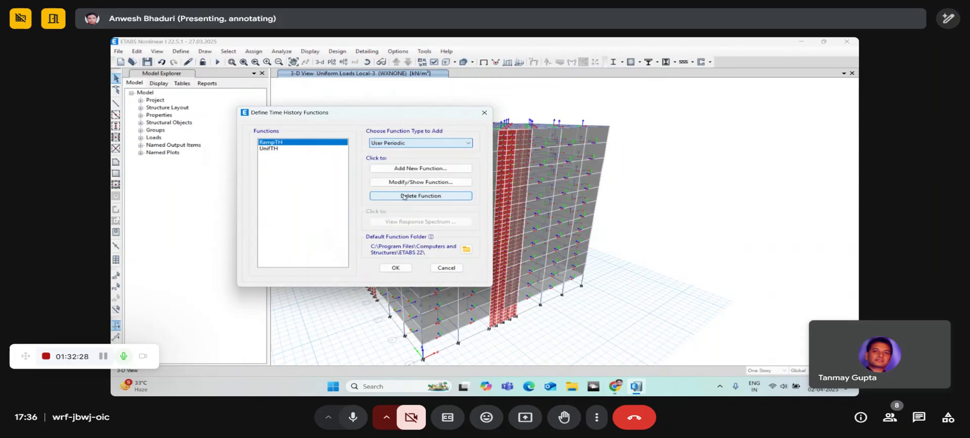
click(402, 168)
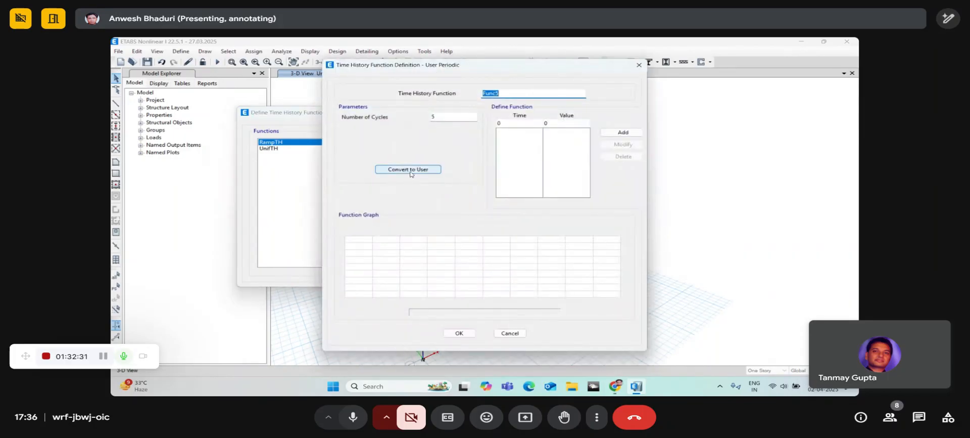
click(439, 117)
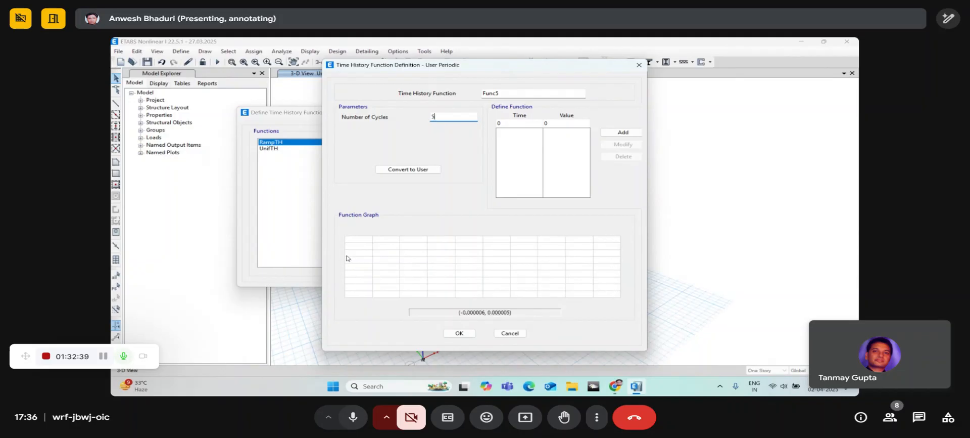
click(506, 332)
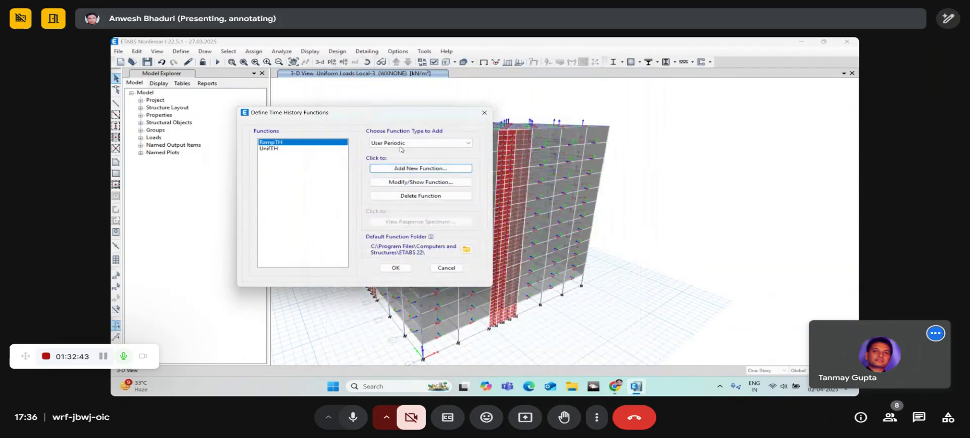
Step: Start a new time history function of the From File type and name it ELCENTRO
click(399, 143)
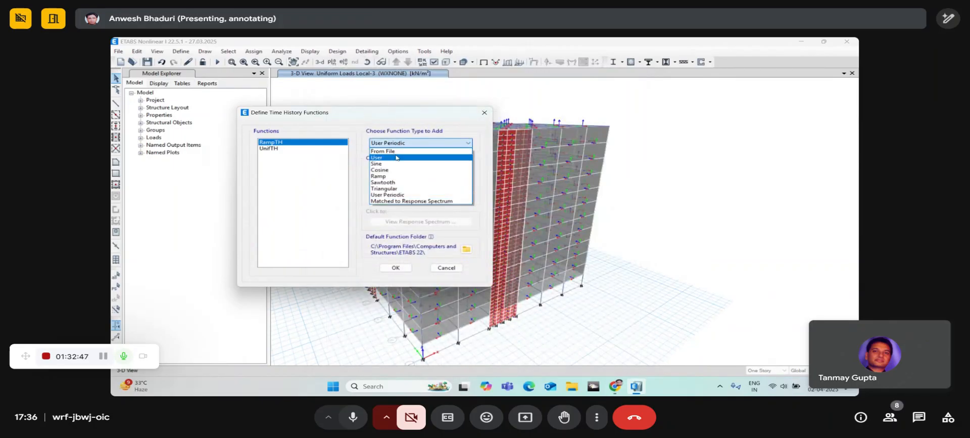
click(394, 152)
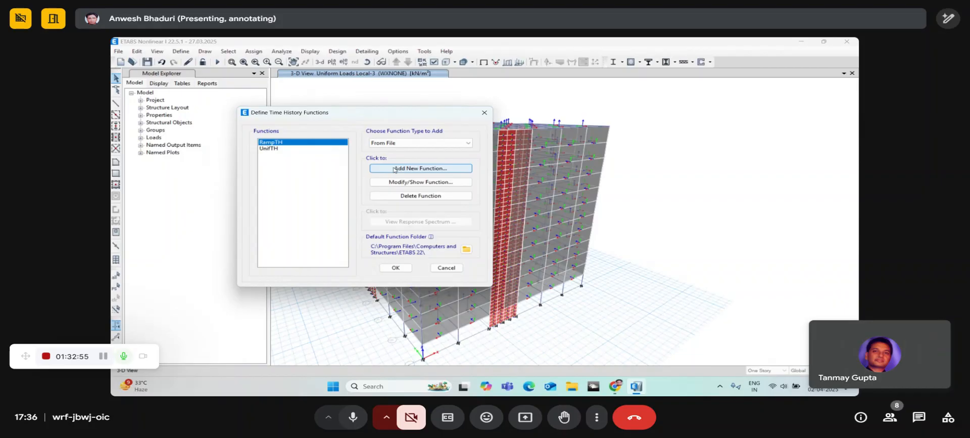
click(394, 169)
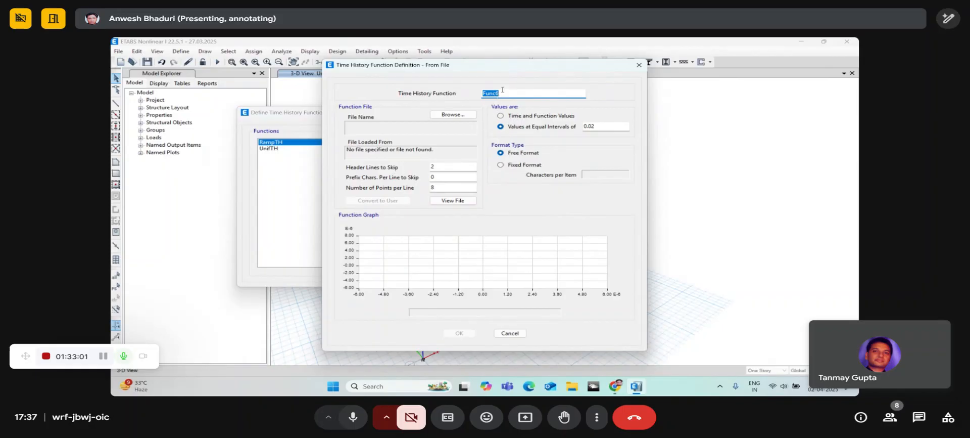
text(ELCENTRO)
Step: Search the model's training folders and the Desktop for the ELCENTRO function's data file
click(462, 120)
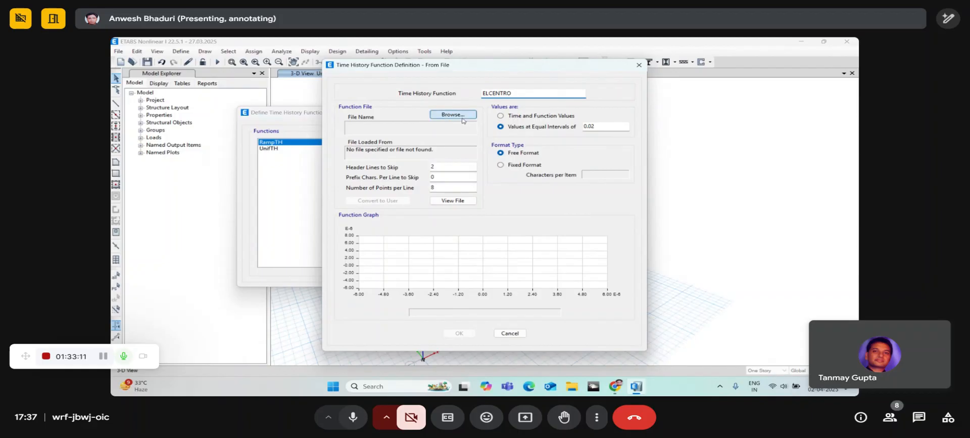
drag(453, 80, 439, 77)
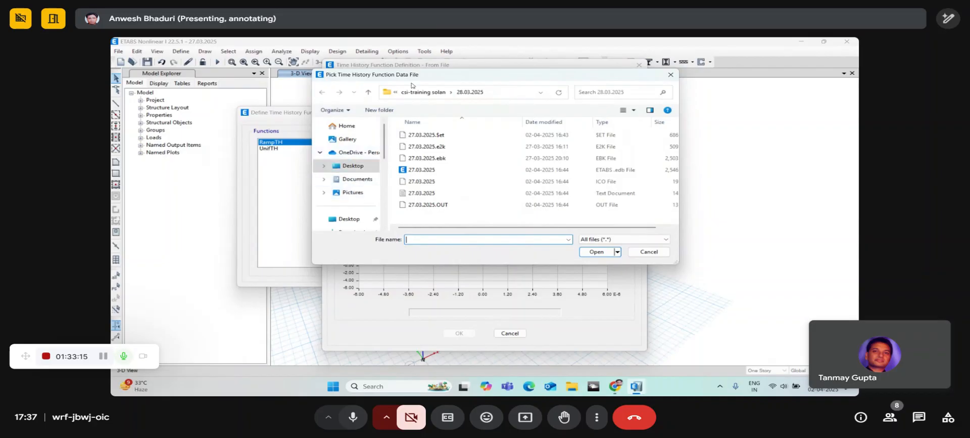
scroll(371, 184, down, 5)
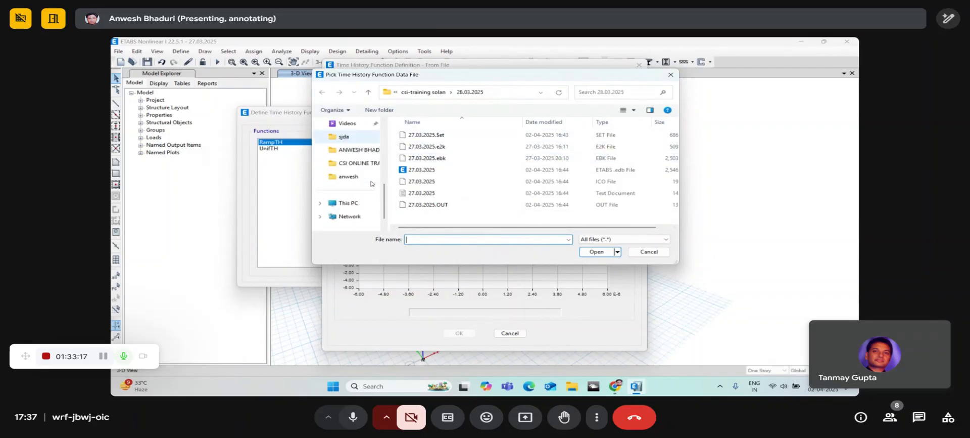
scroll(371, 183, up, 3)
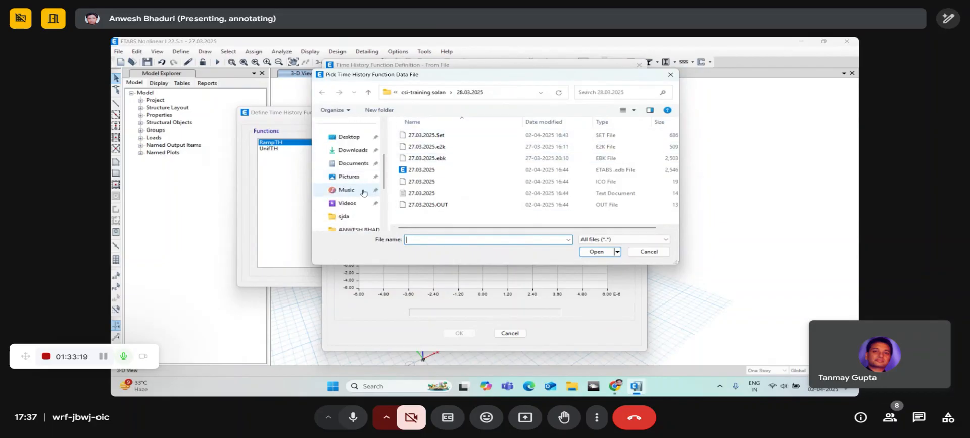
scroll(363, 192, up, 3)
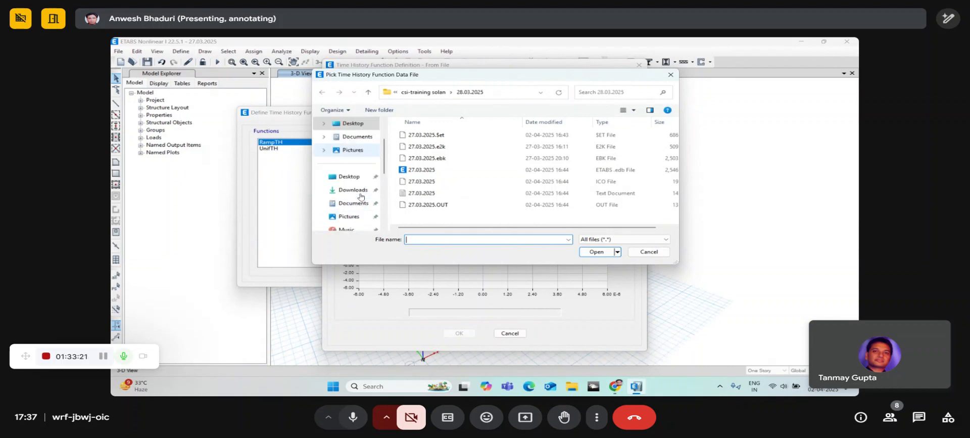
scroll(361, 197, up, 3)
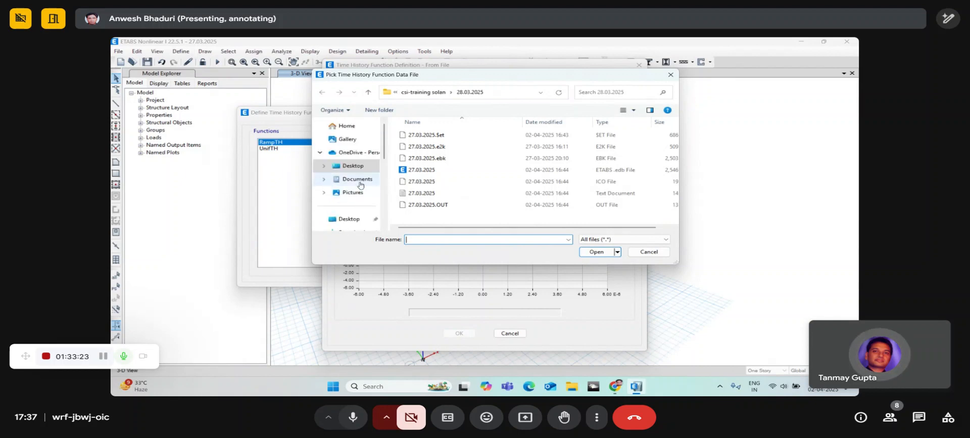
scroll(353, 196, down, 1)
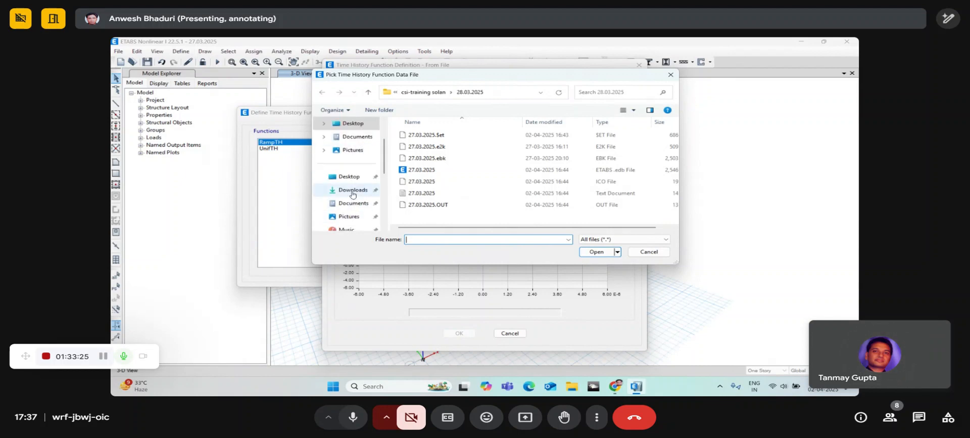
scroll(353, 197, up, 1)
click(541, 93)
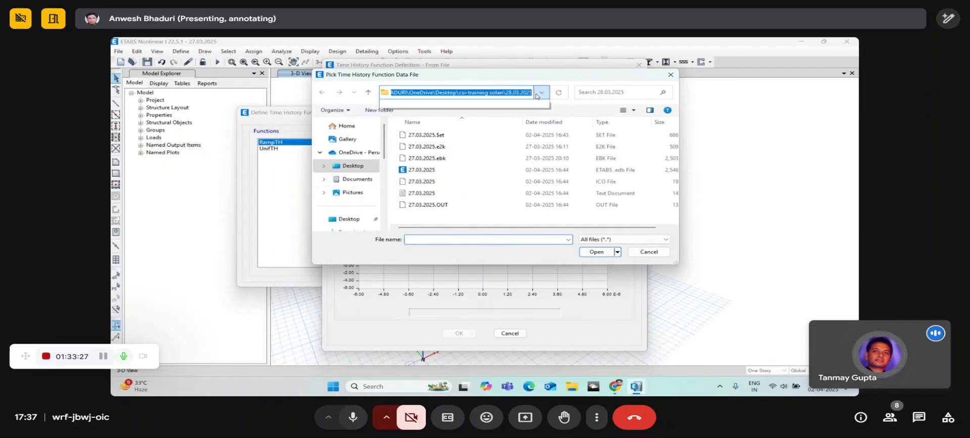
click(368, 92)
click(369, 96)
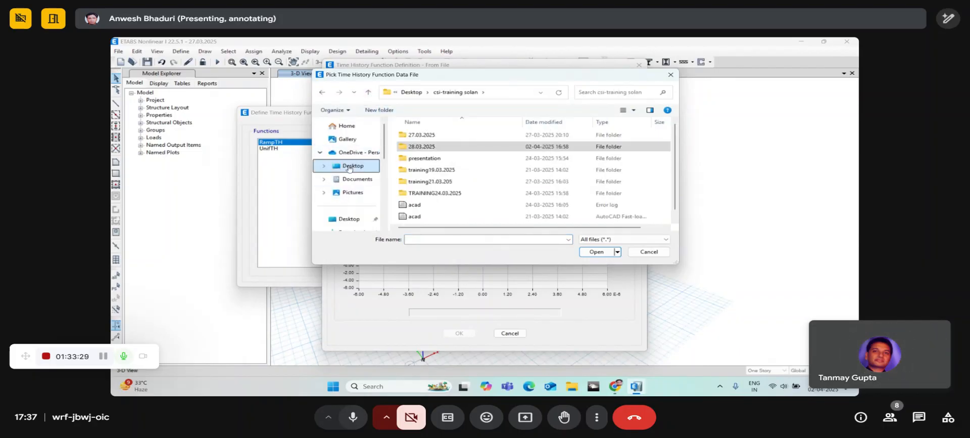
scroll(348, 196, down, 3)
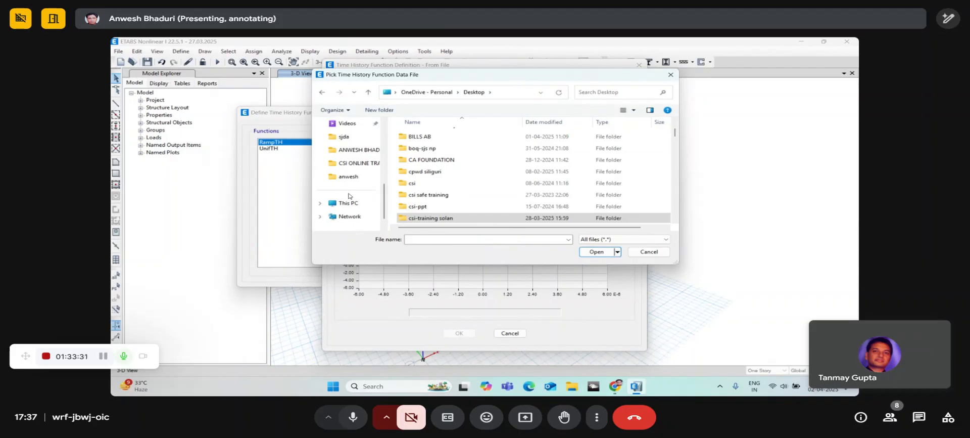
Step: Navigate to the ETABS 22 installation folder under Program Files > Computers and Structures on the C: drive
click(348, 202)
double_click(455, 143)
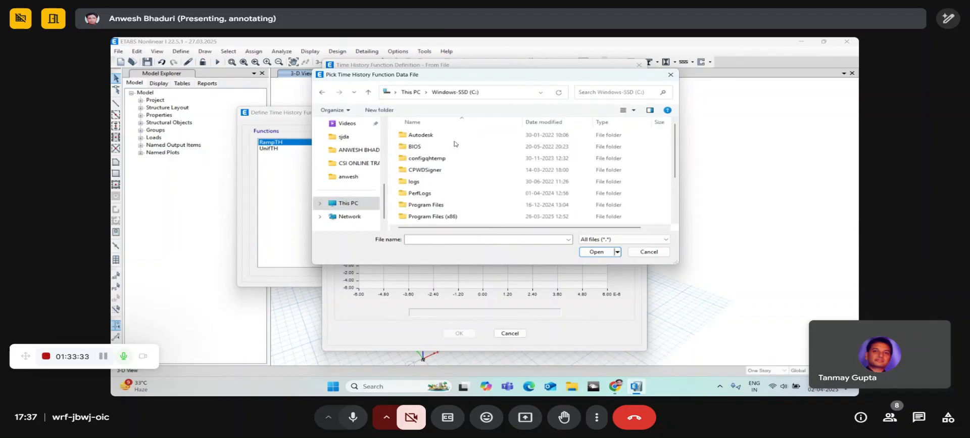
scroll(440, 174, down, 1)
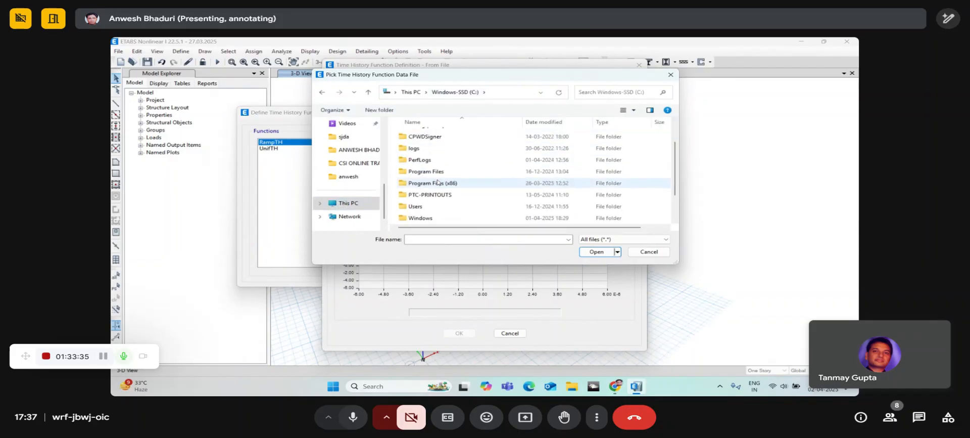
double_click(439, 172)
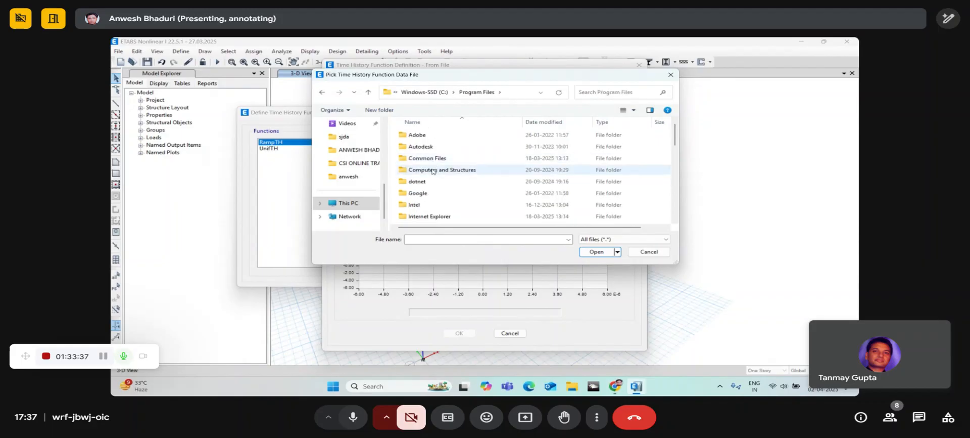
click(433, 170)
double_click(433, 170)
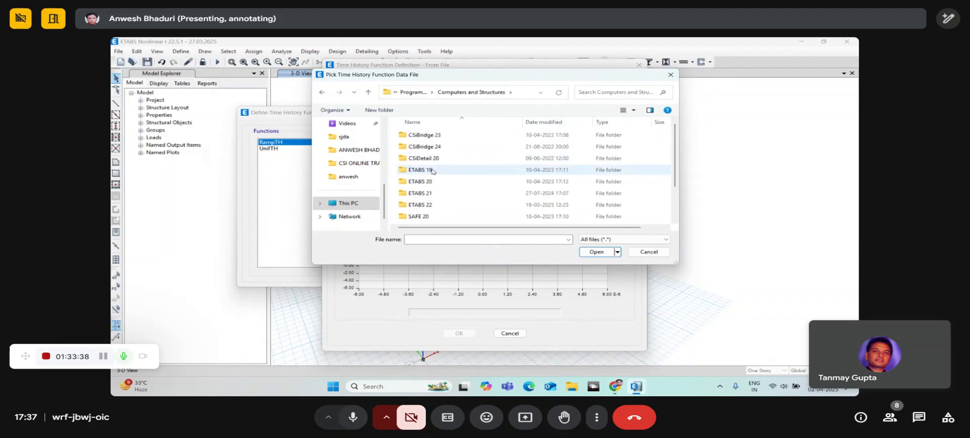
double_click(419, 204)
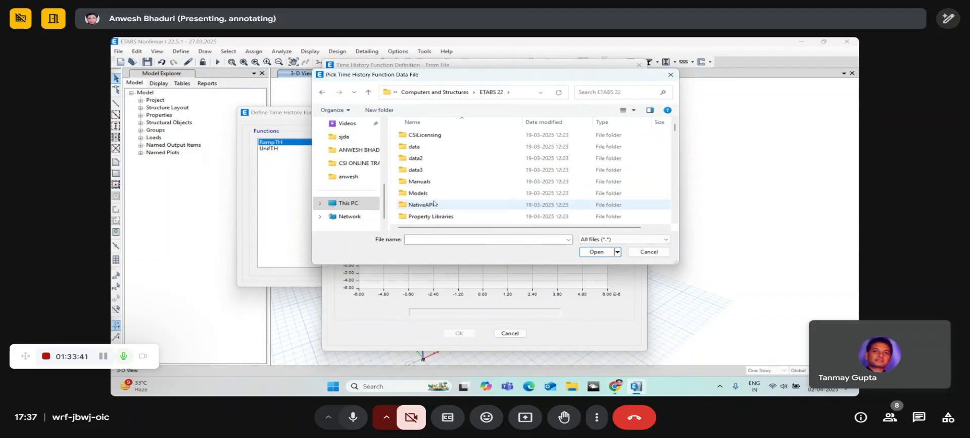
Step: Load the ELCENTRO file from the Time History Functions folder as the function's data file
scroll(437, 186, down, 1)
scroll(439, 184, down, 2)
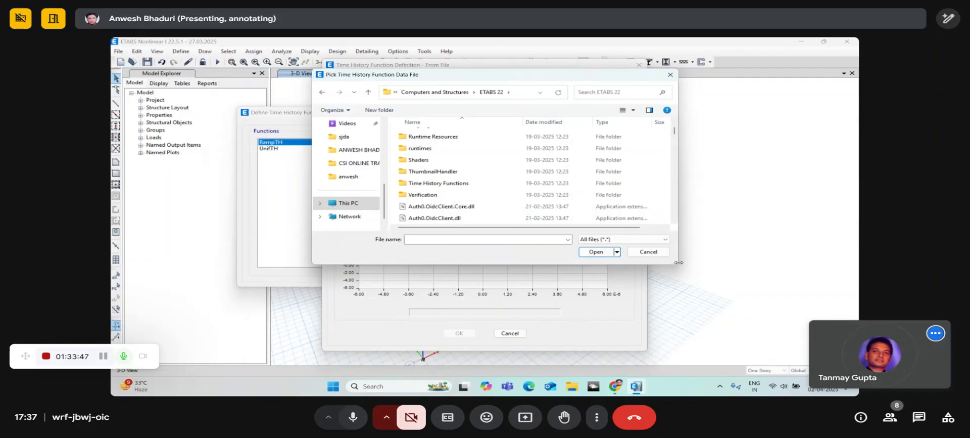
drag(674, 260, 756, 340)
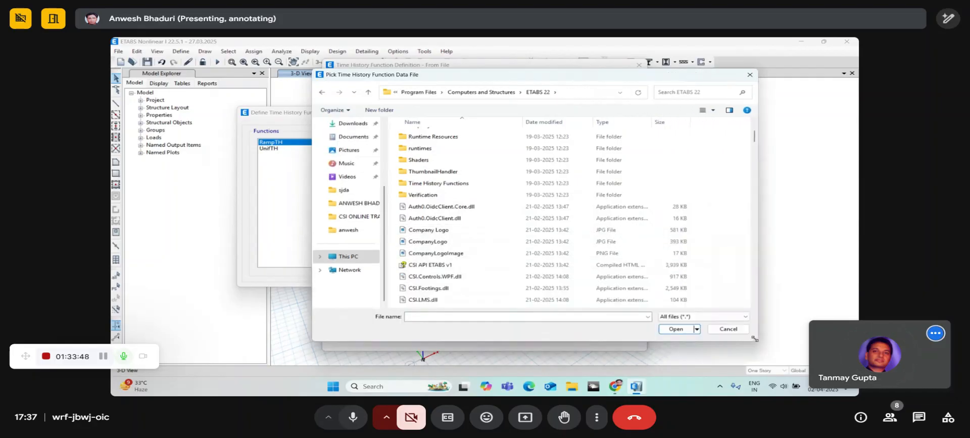
double_click(447, 184)
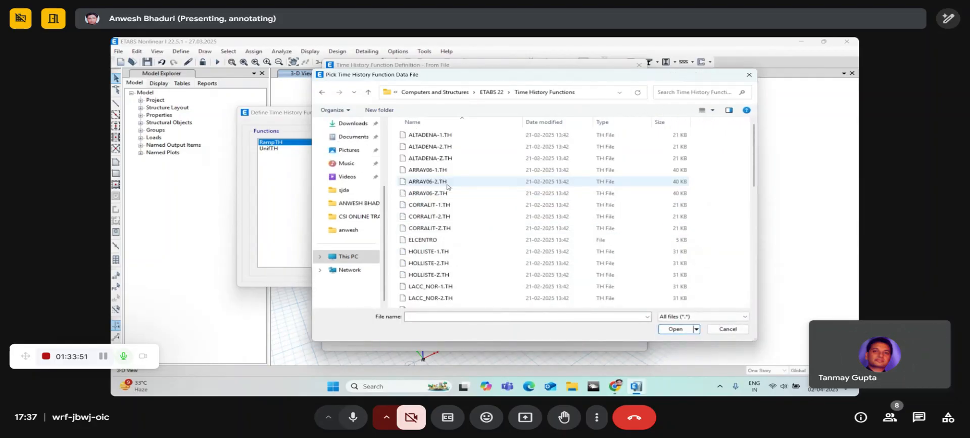
click(432, 241)
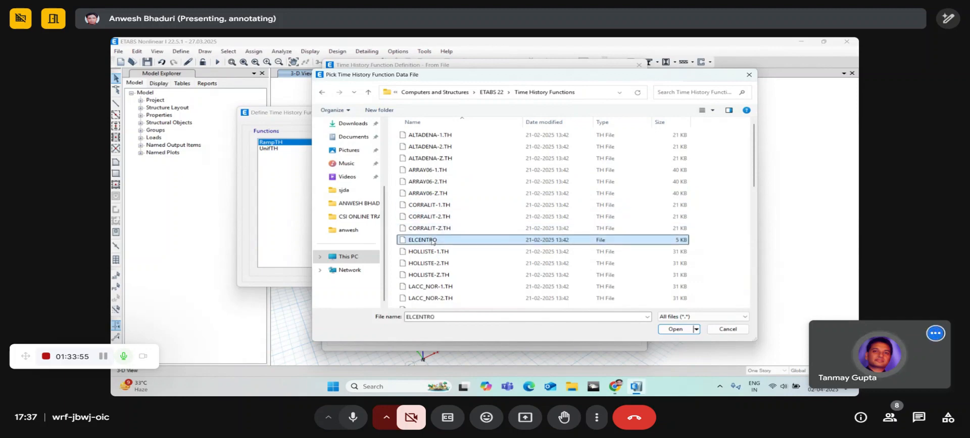
click(679, 329)
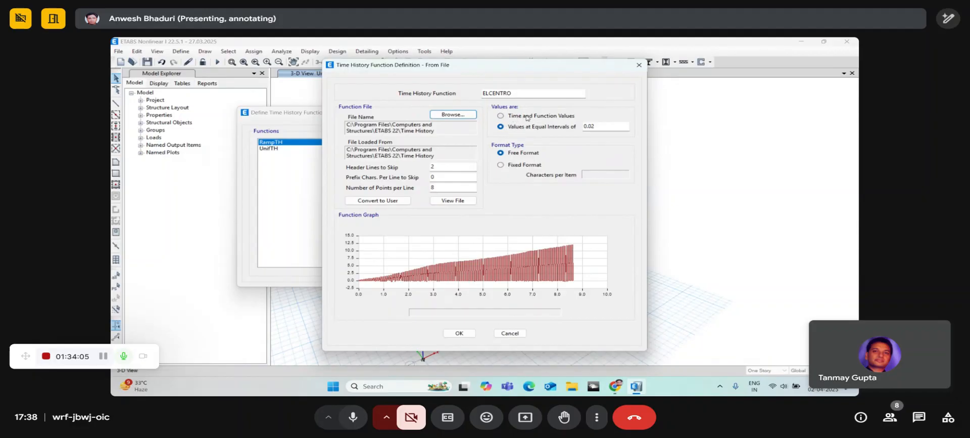
Step: Set the function's values to Time and Function Values and try to view the source data file
click(521, 117)
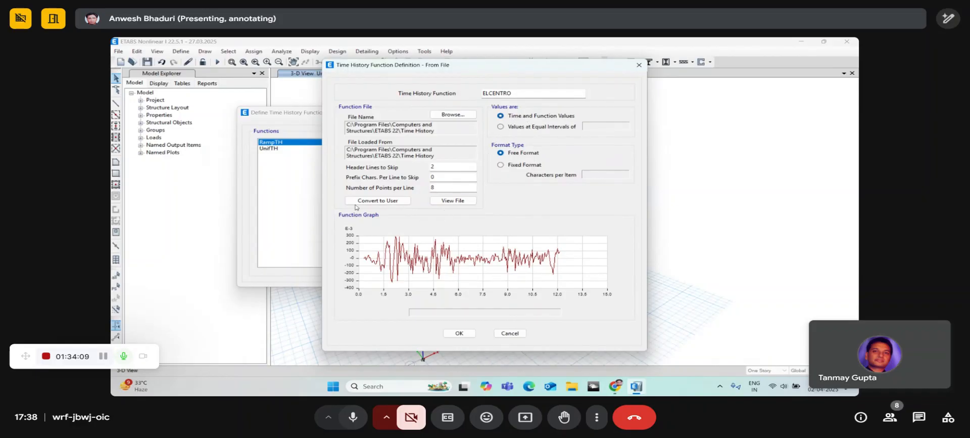
click(440, 203)
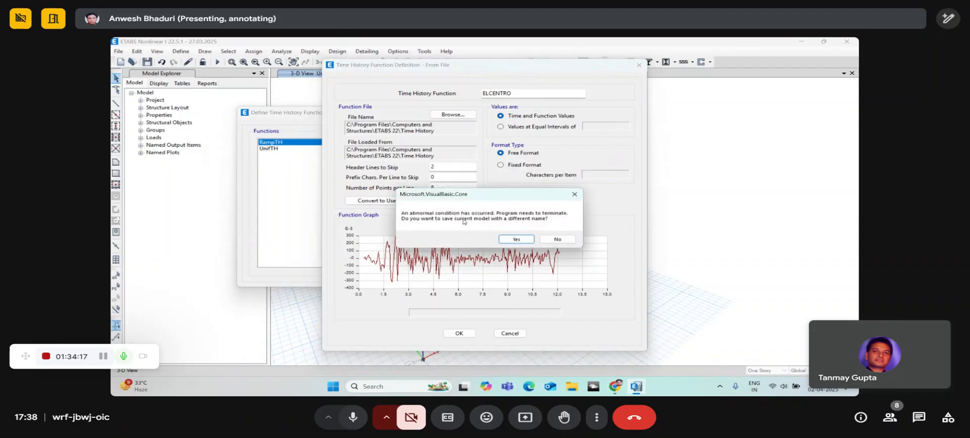
Step: Save the model under the existing name 27.03.2025 in the 28.03.2025 folder
click(514, 239)
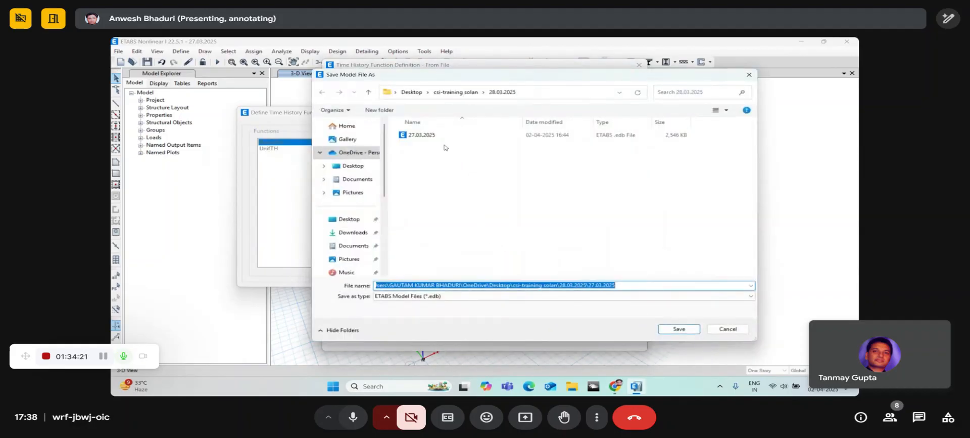
click(439, 135)
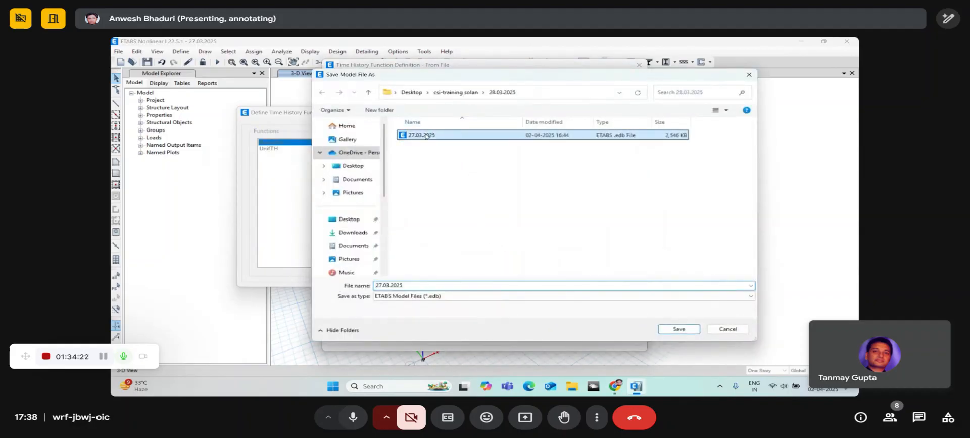
click(679, 329)
click(508, 212)
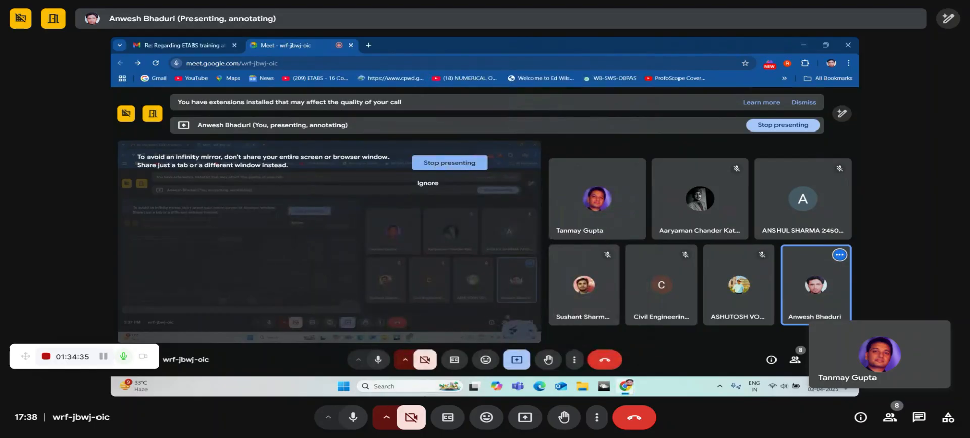
Step: Relaunch ETABS 22, dismiss the maintenance expiry notice and reopen the first recent 27.03.2025 model
click(416, 387)
text(etabs)
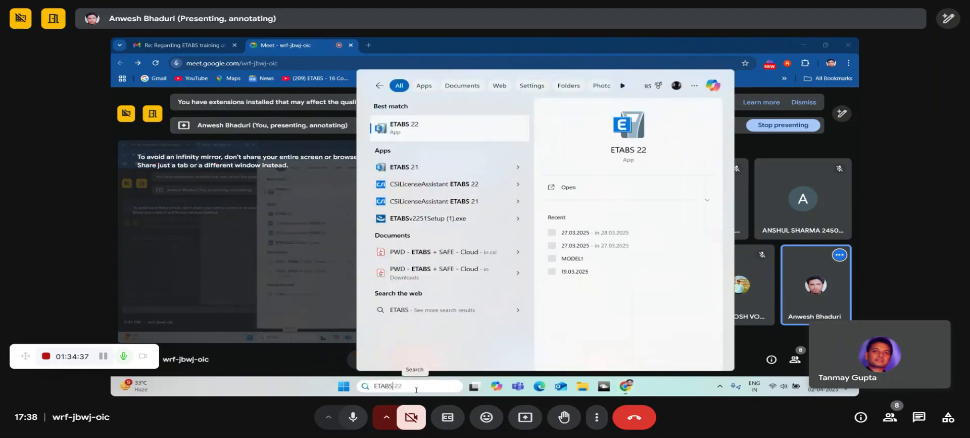
key(Return)
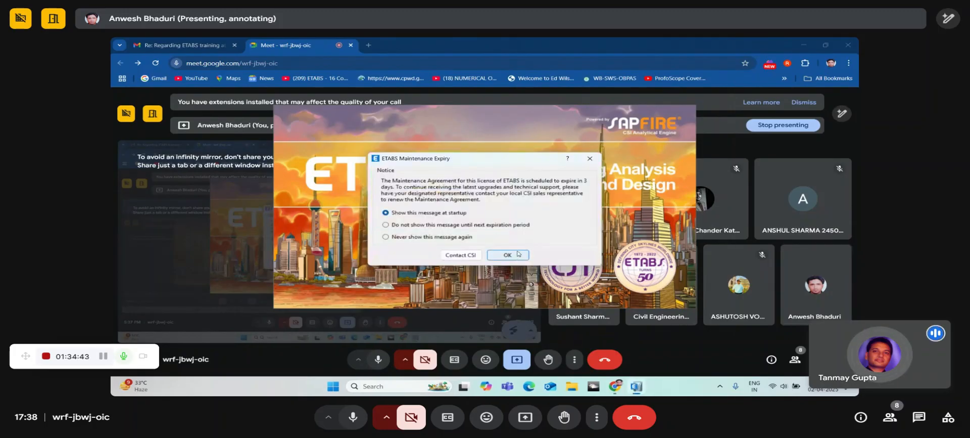
click(514, 255)
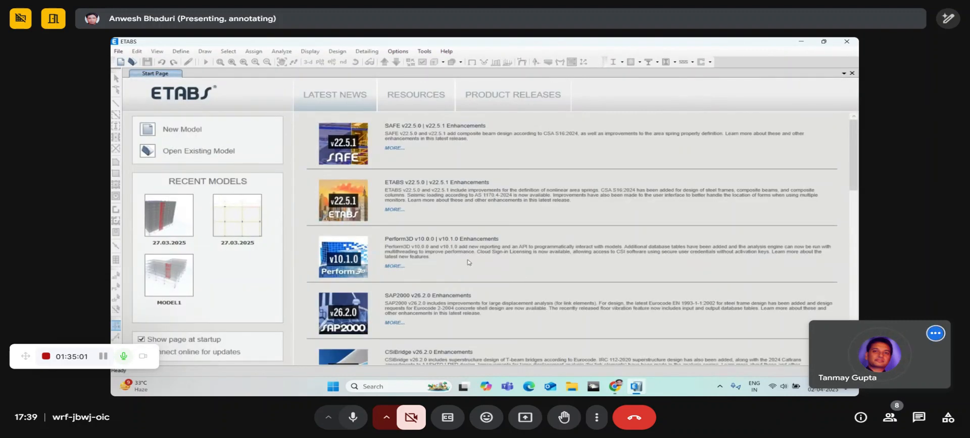
click(170, 246)
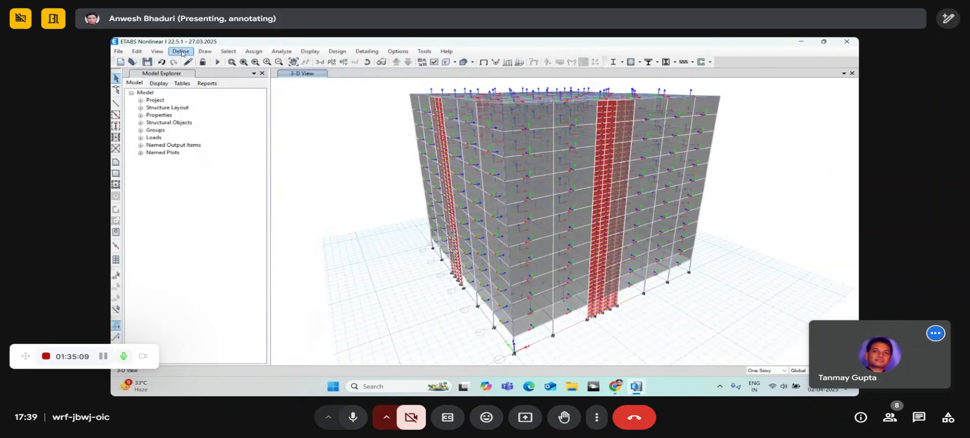
Step: Start a new time history function of the From File type
click(181, 51)
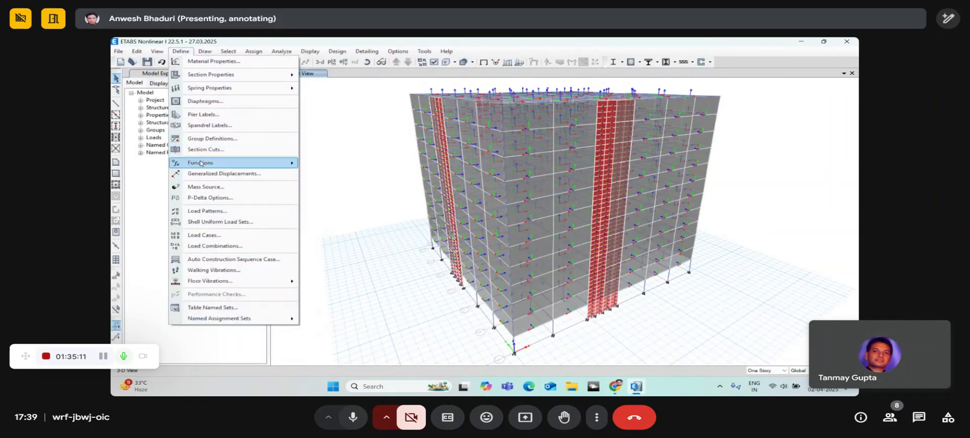
mouse_move(283, 162)
click(336, 174)
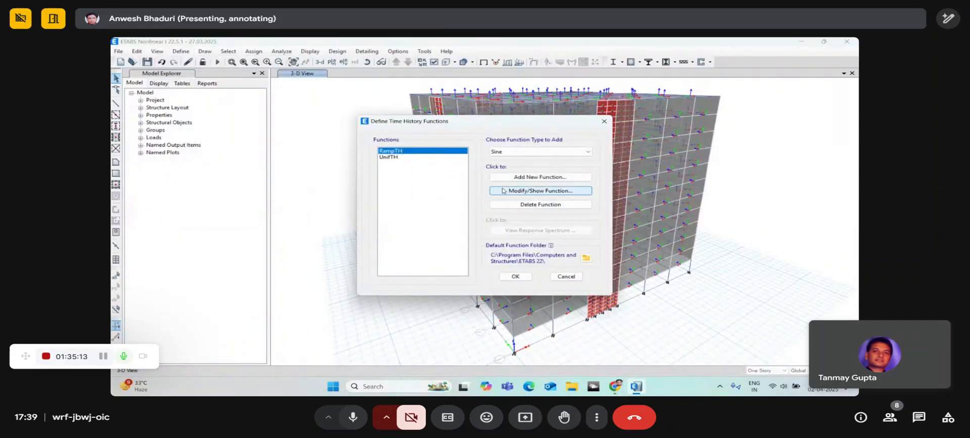
click(526, 151)
click(524, 159)
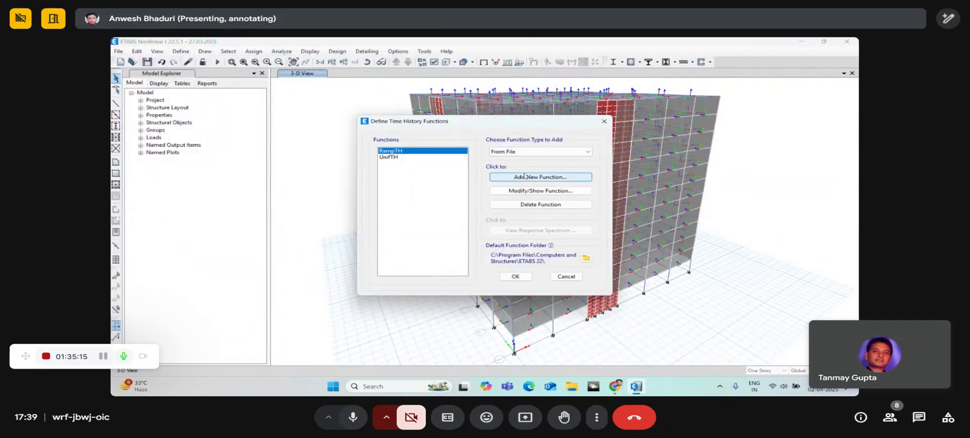
click(525, 176)
Step: Browse for the function's data file to C:\Program Files\Computers and Structures\ETABS 22\Time History Functions
click(453, 114)
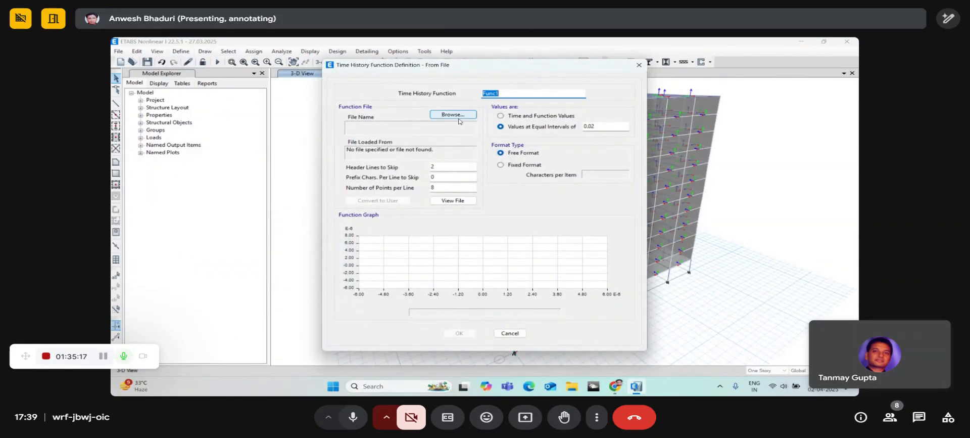
scroll(353, 190, down, 5)
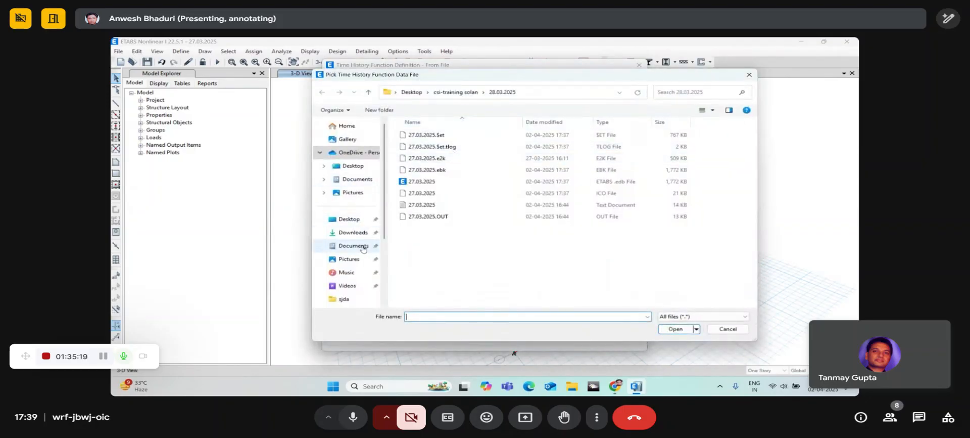
click(348, 257)
double_click(447, 139)
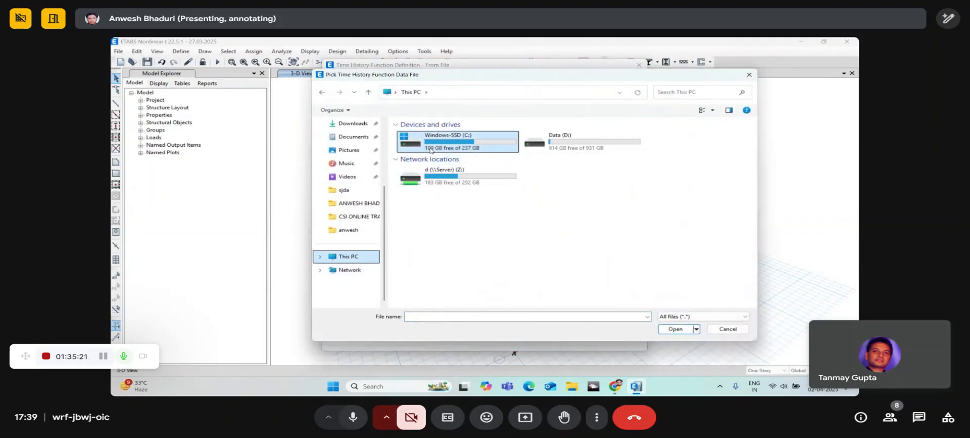
double_click(434, 206)
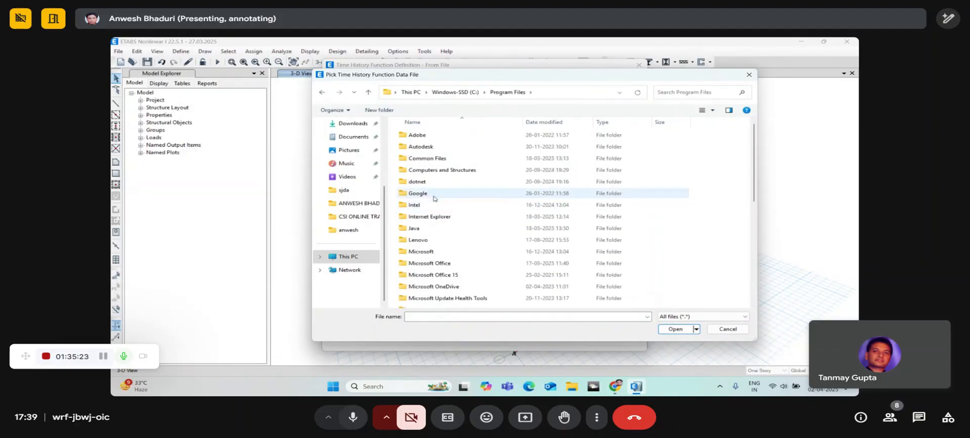
double_click(440, 171)
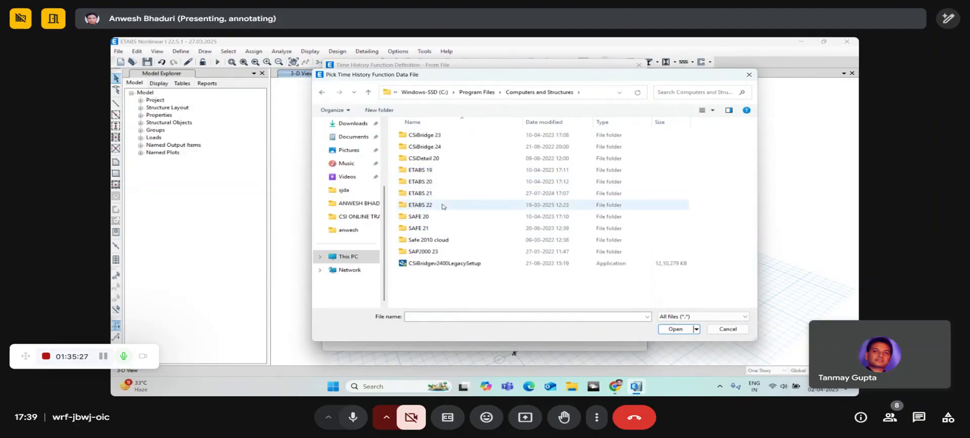
double_click(424, 205)
scroll(443, 255, down, 2)
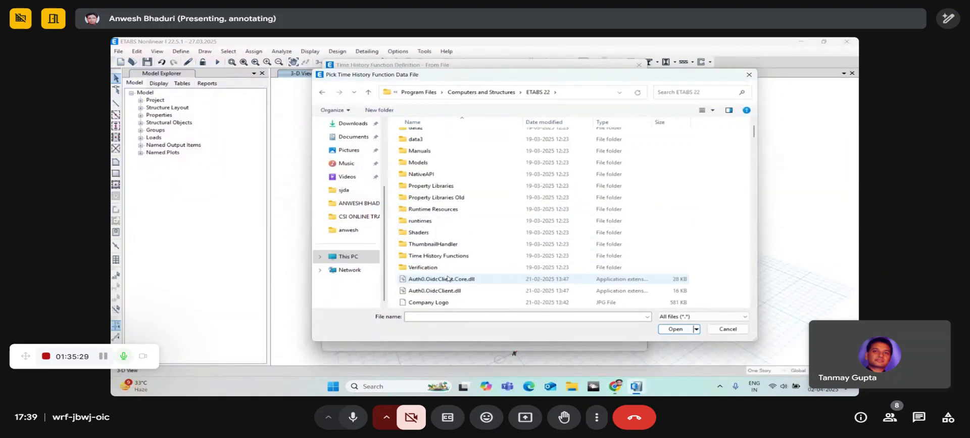
click(443, 220)
double_click(443, 221)
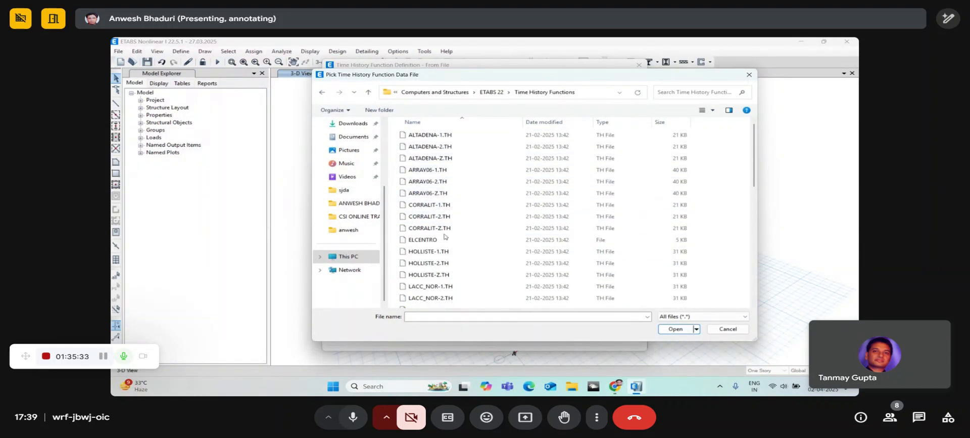
Step: Load the ELCENTRO file as the time history function's data source
scroll(446, 237, down, 6)
scroll(454, 293, up, 5)
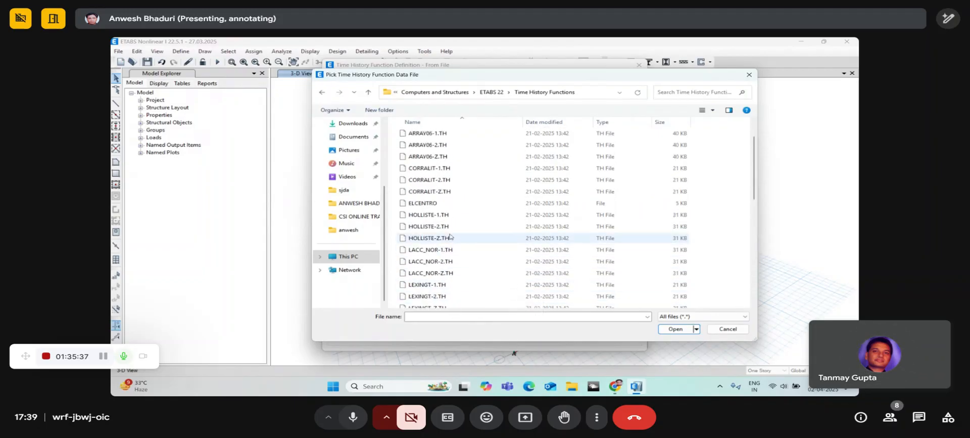
click(446, 204)
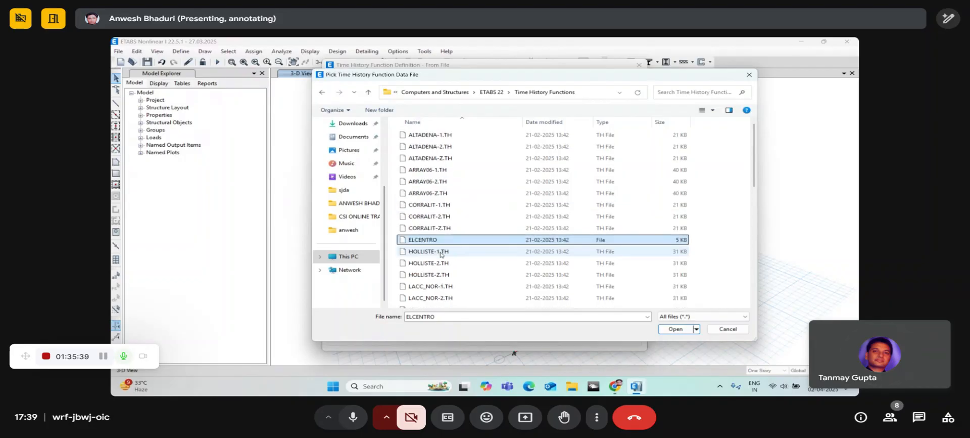
scroll(441, 250, down, 8)
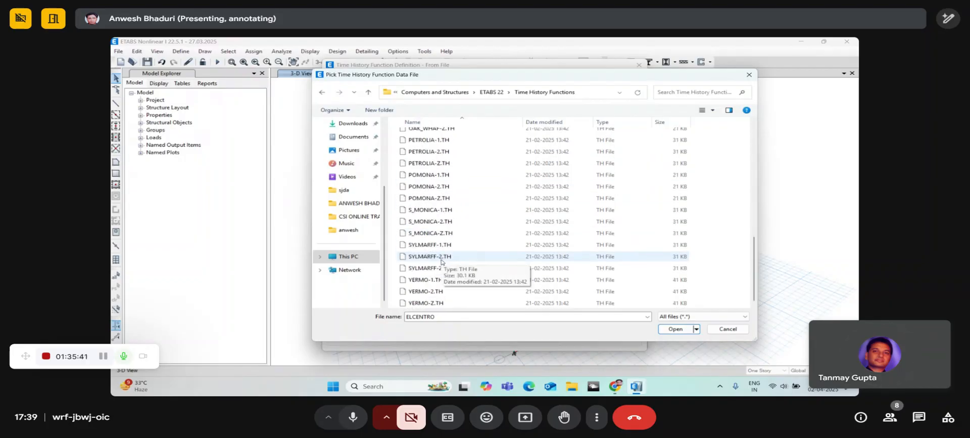
scroll(445, 253, up, 8)
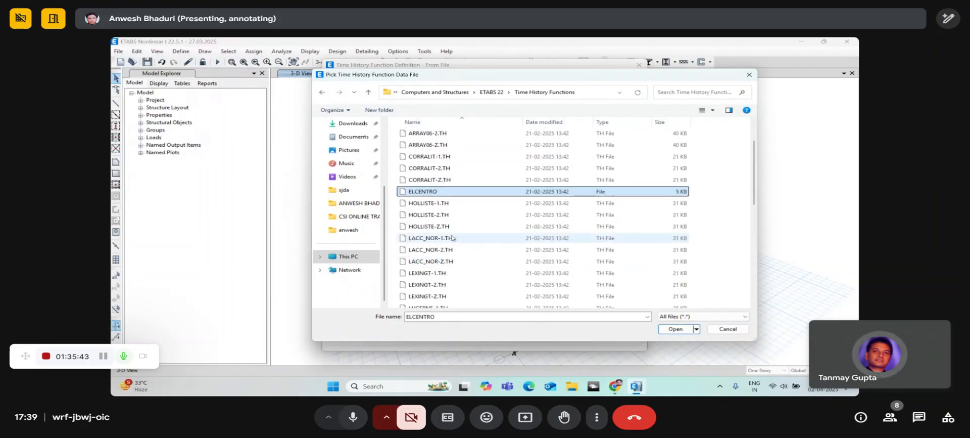
click(677, 329)
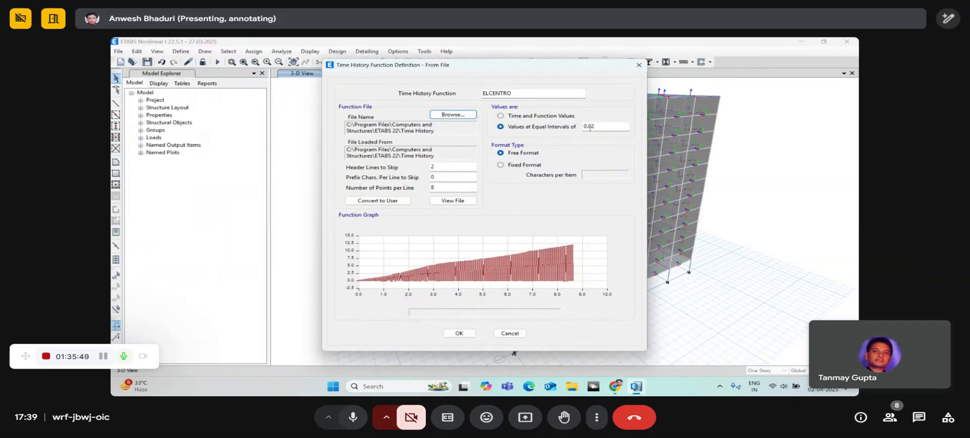
Step: Set the function's values to Time and Function Values, try to view the source file, and decline saving the model under a different name
click(533, 118)
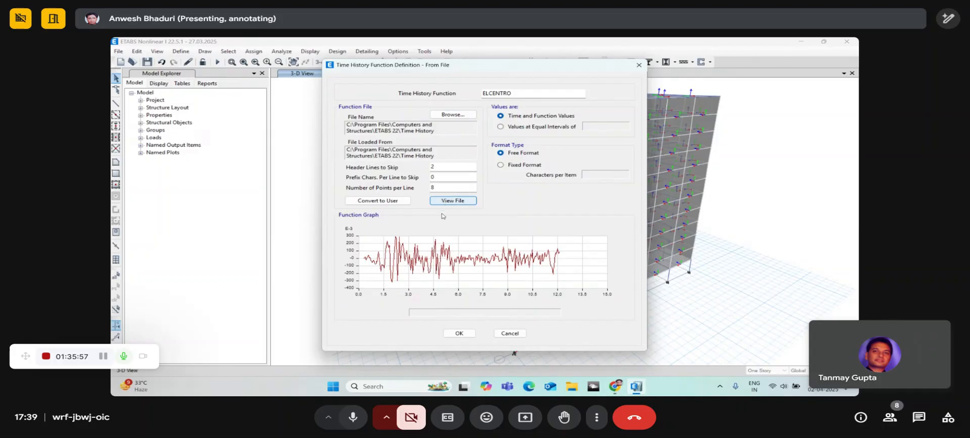
click(456, 201)
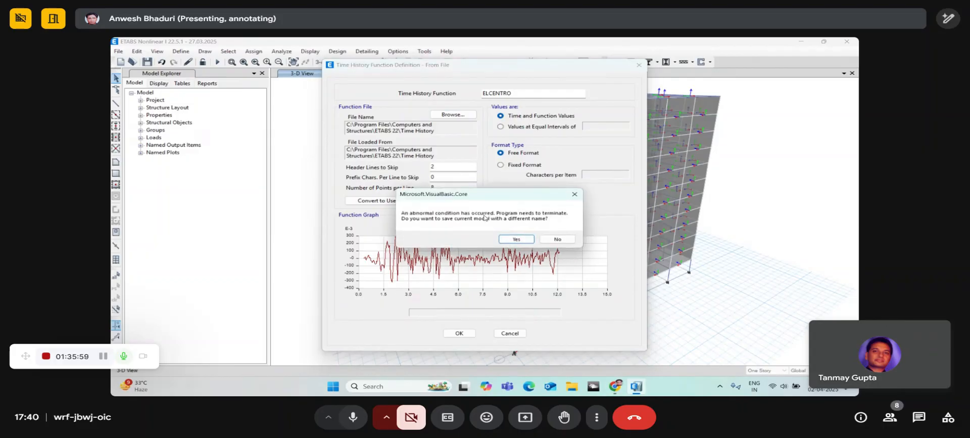
click(550, 243)
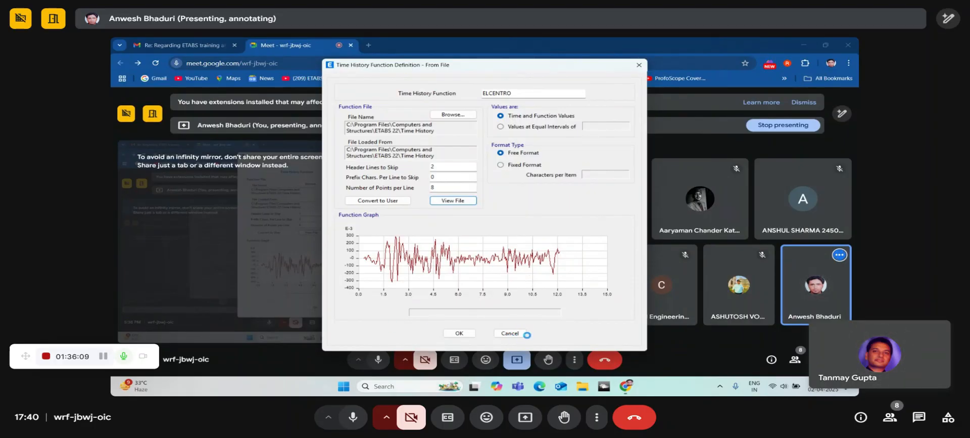
Step: Switch to File Explorer and open the Windows-SSD (C:) drive
click(420, 389)
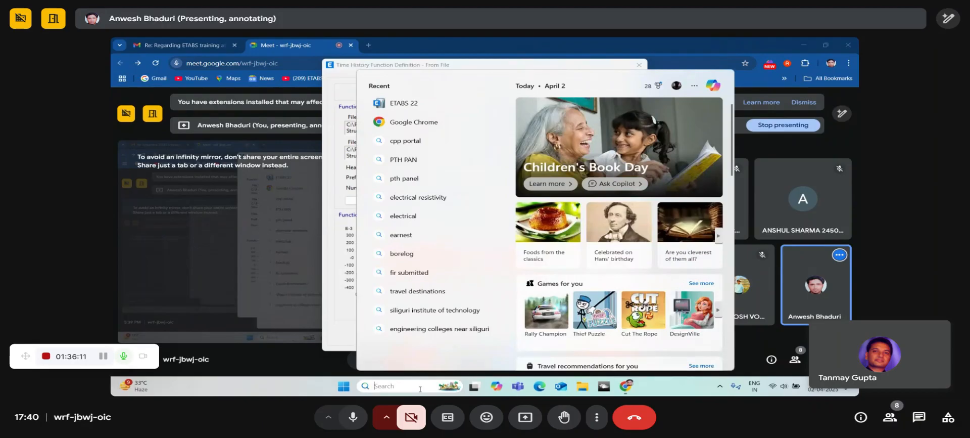
text(THIS)
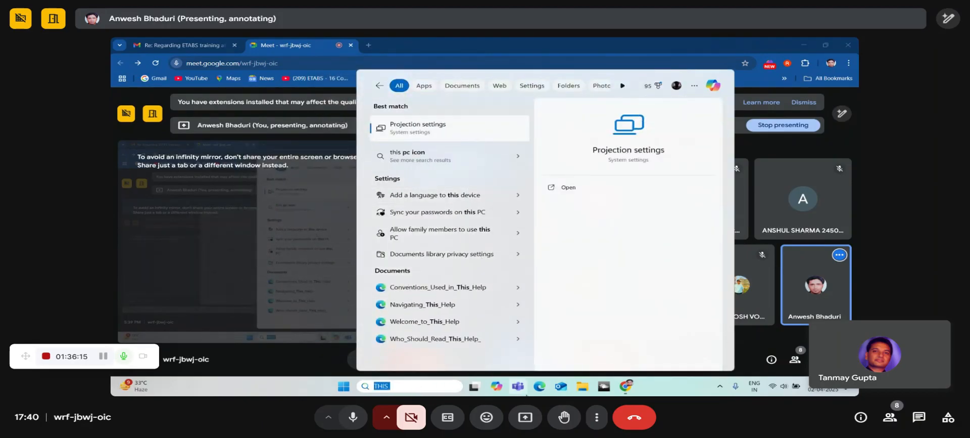
click(583, 387)
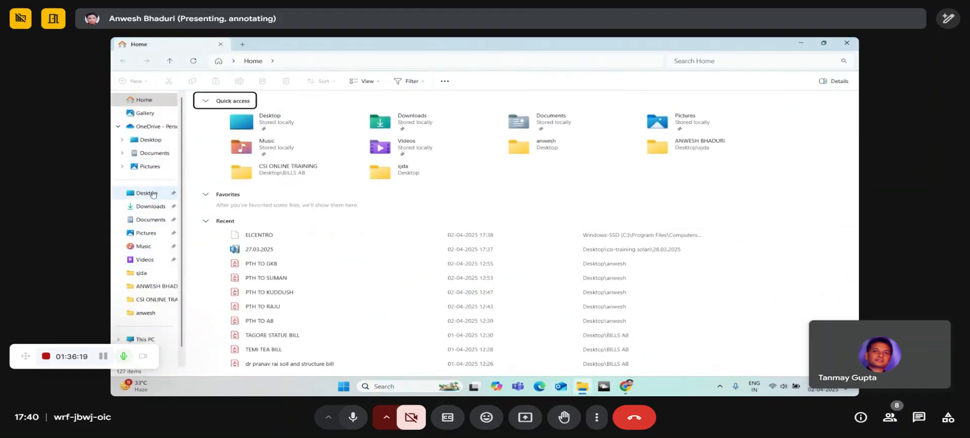
scroll(158, 261, down, 1)
click(144, 323)
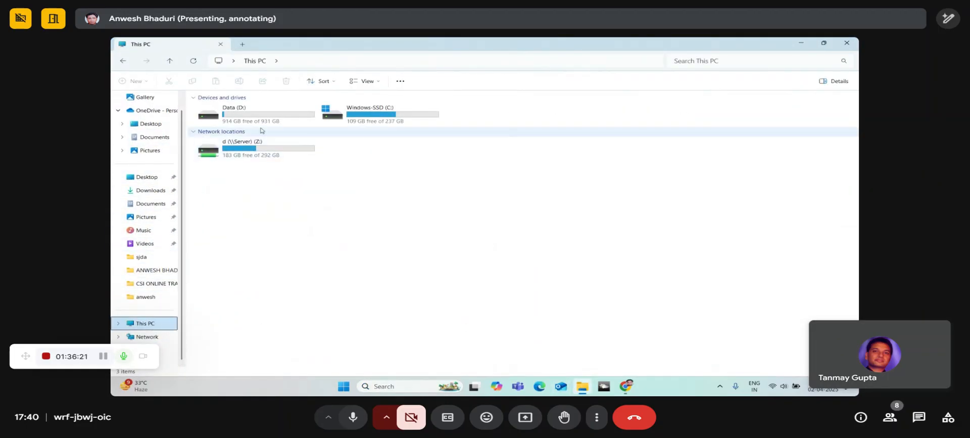
click(265, 119)
double_click(265, 119)
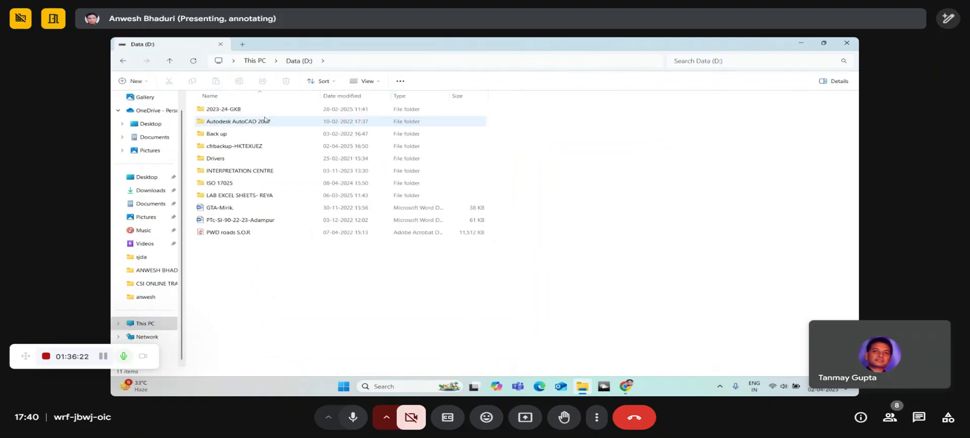
click(170, 61)
double_click(346, 121)
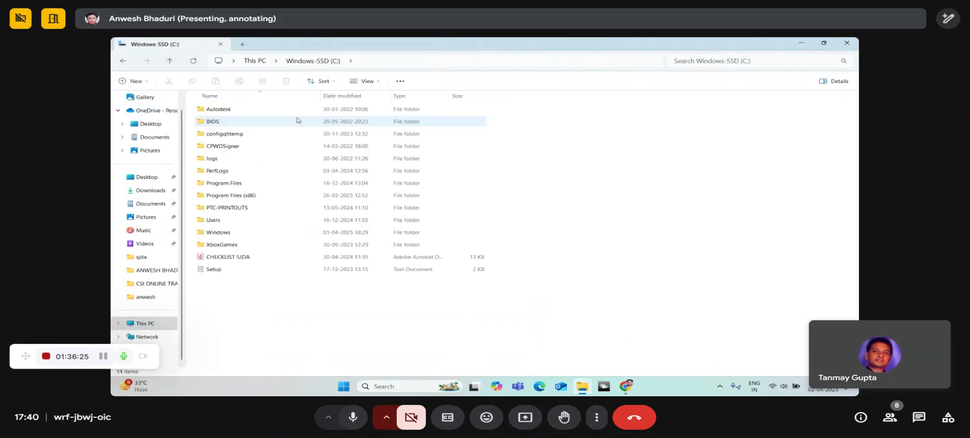
Step: Open the Program Files\Computers and Structures\ETABS 22\Time History Functions folder and locate the ELCENTRO file
double_click(238, 183)
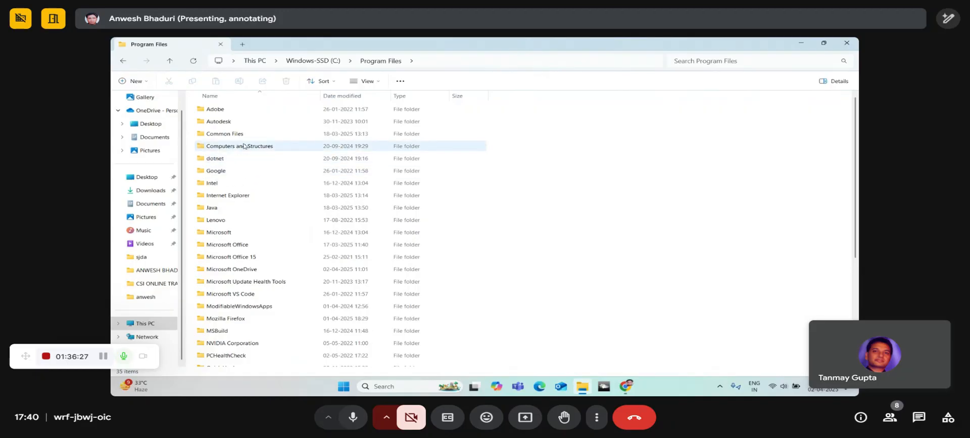
double_click(237, 146)
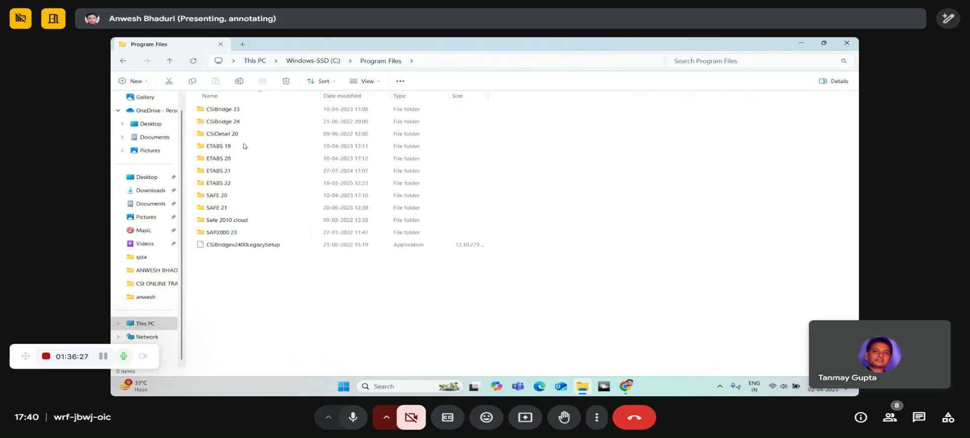
double_click(237, 183)
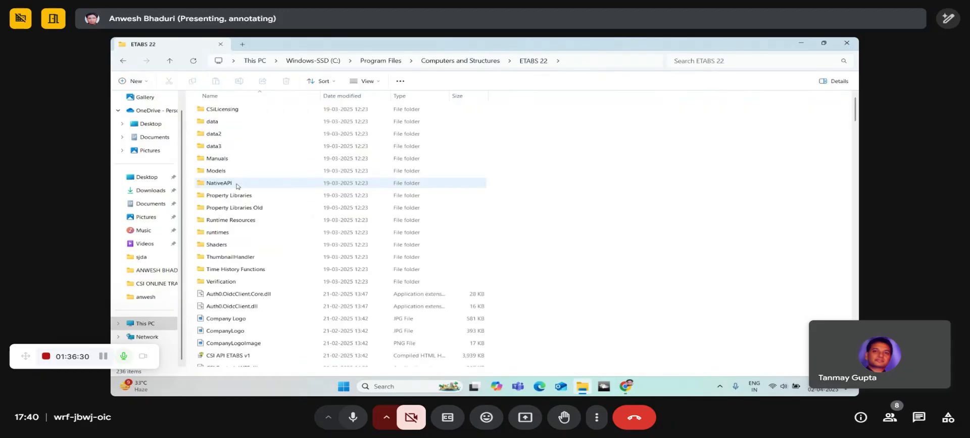
double_click(236, 269)
scroll(245, 251, down, 1)
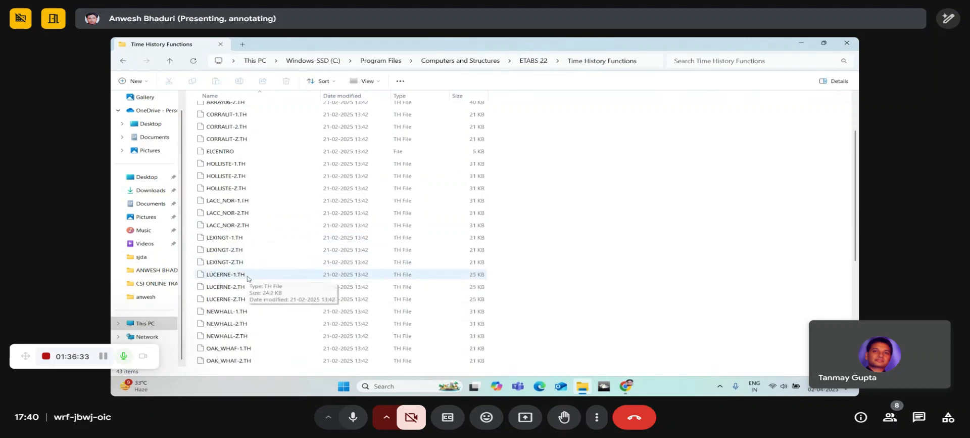
scroll(245, 251, down, 5)
scroll(245, 243, up, 6)
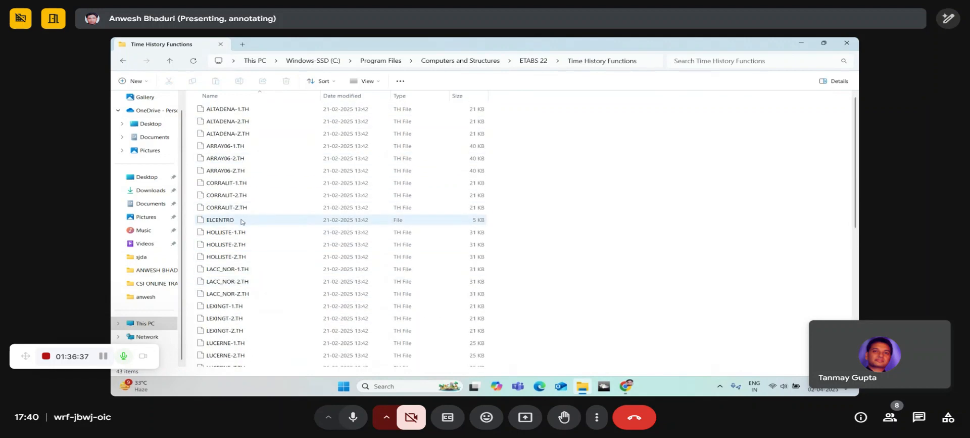
Step: Open the ELCENTRO file in Word and examine its columns of time and function values
right_click(242, 221)
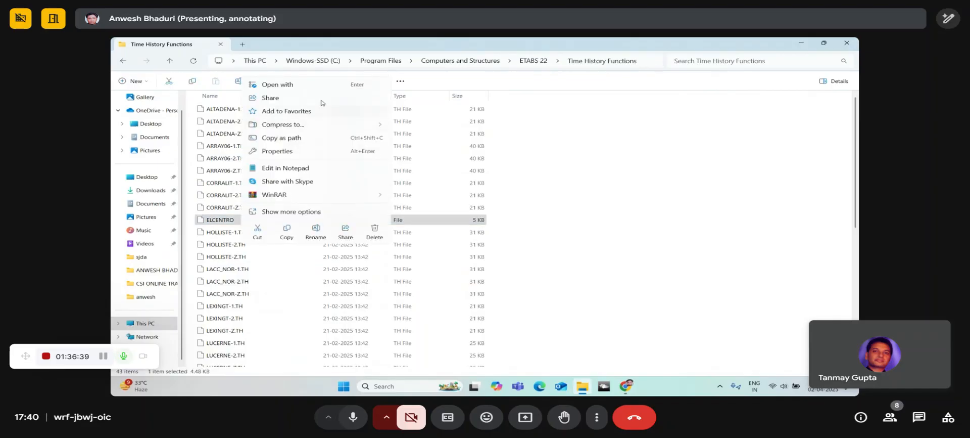
click(319, 85)
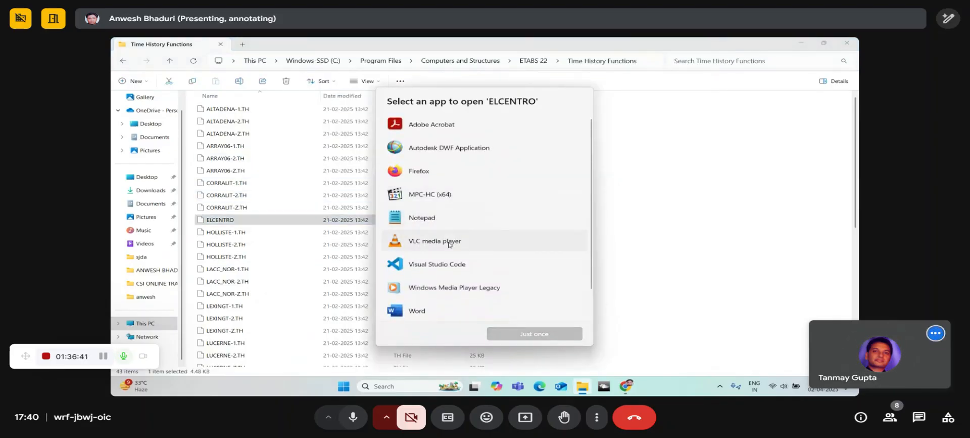
scroll(449, 263, down, 1)
scroll(449, 283, up, 1)
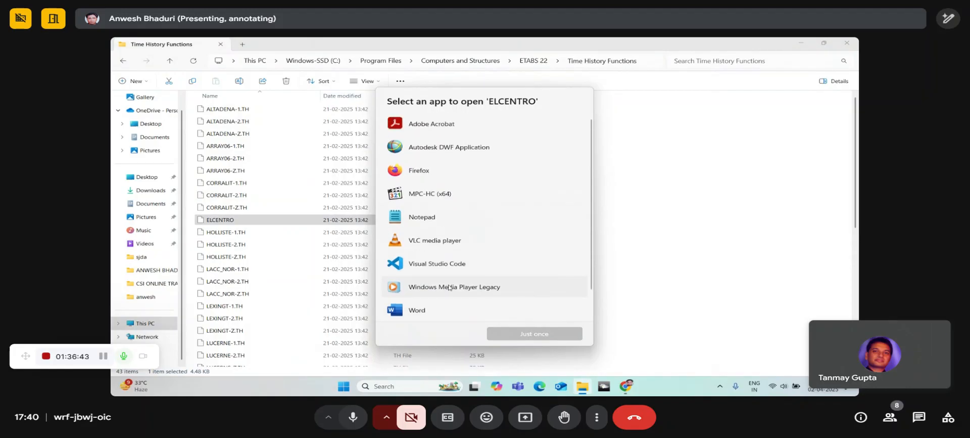
scroll(448, 287, down, 1)
double_click(433, 280)
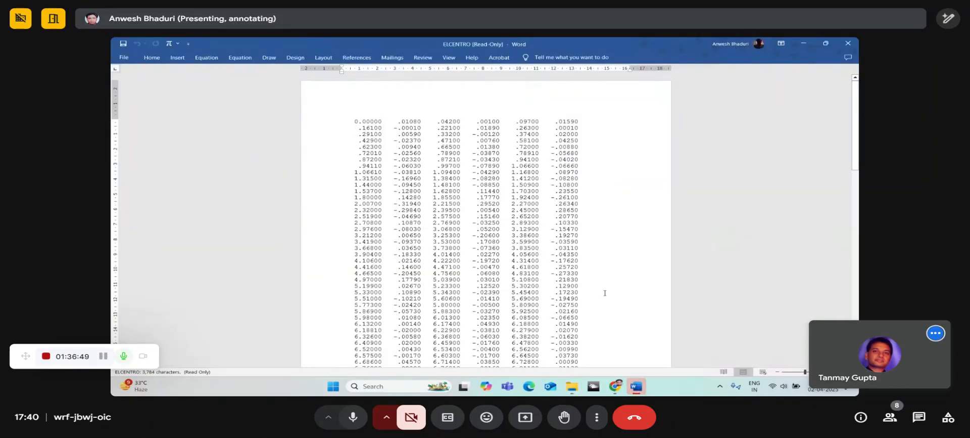
scroll(605, 293, down, 15)
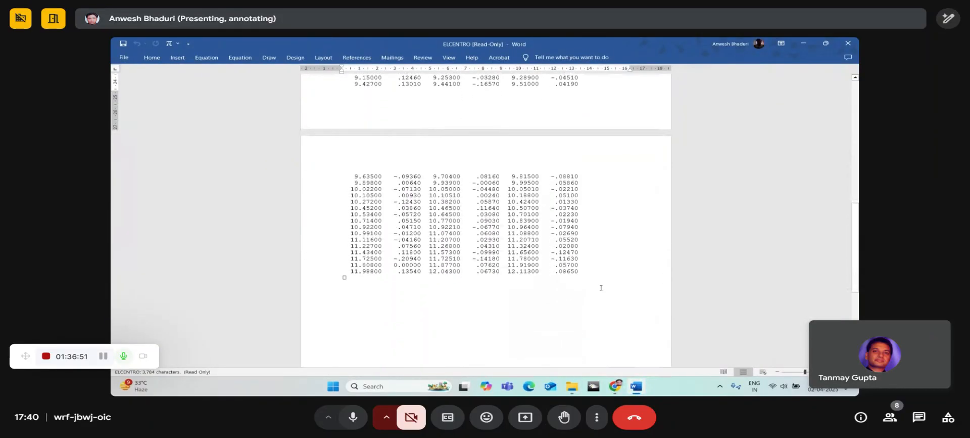
scroll(600, 287, up, 15)
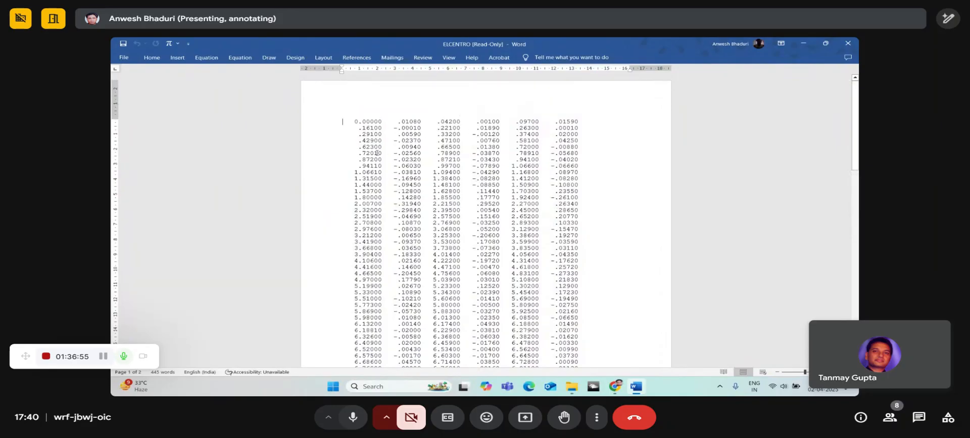
scroll(561, 277, down, 6)
scroll(561, 277, up, 5)
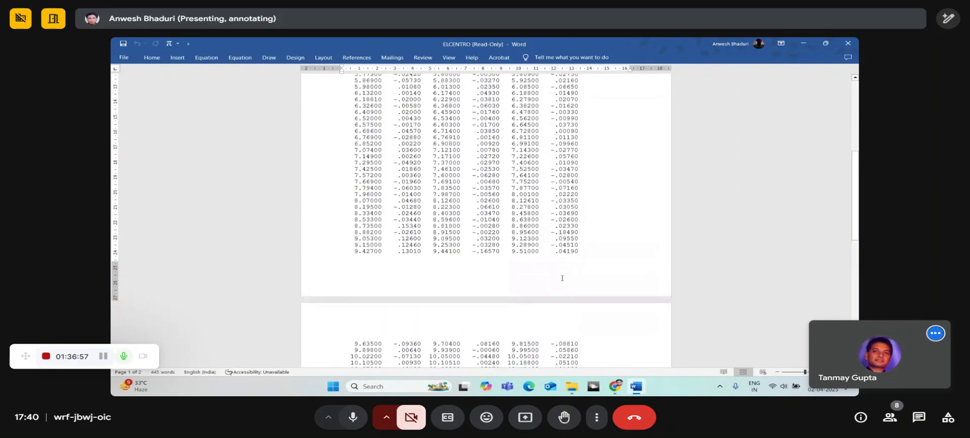
scroll(561, 277, up, 1)
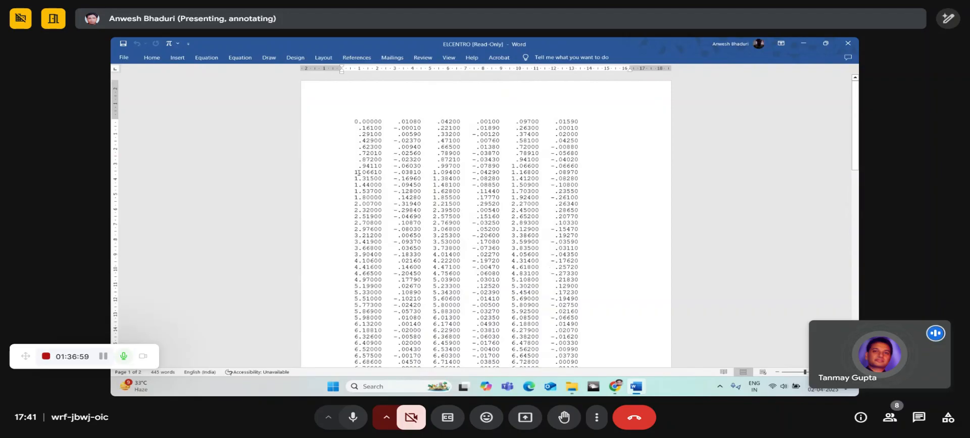
Step: Review the ELCENTRO document's file information in Word and close the document
click(124, 57)
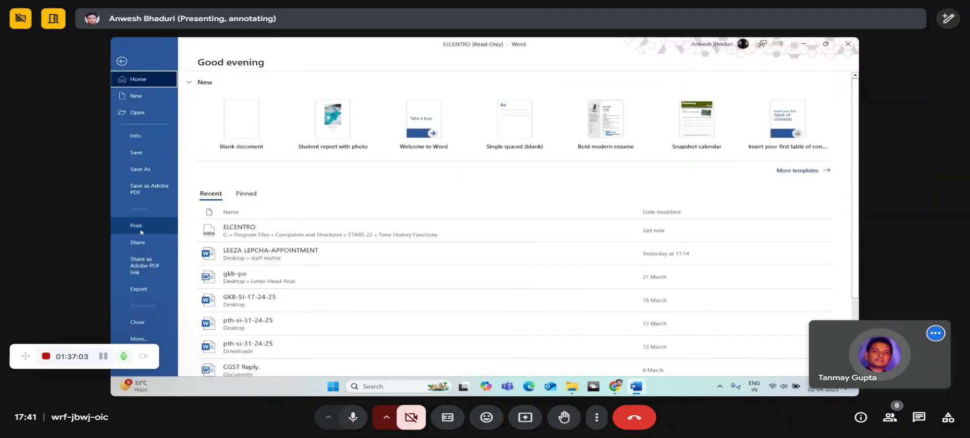
click(135, 135)
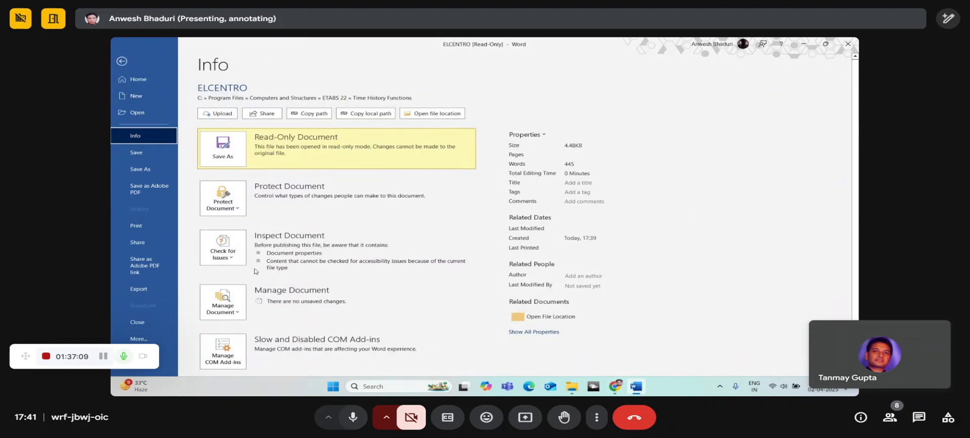
click(121, 61)
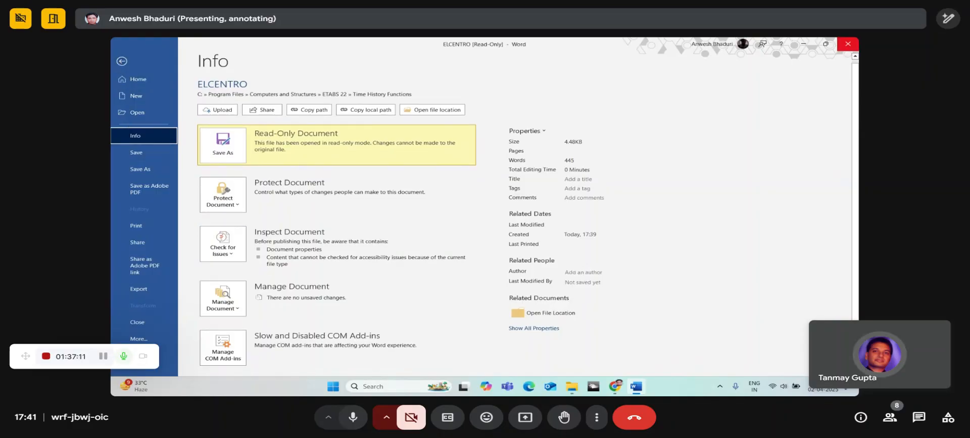
right_click(209, 222)
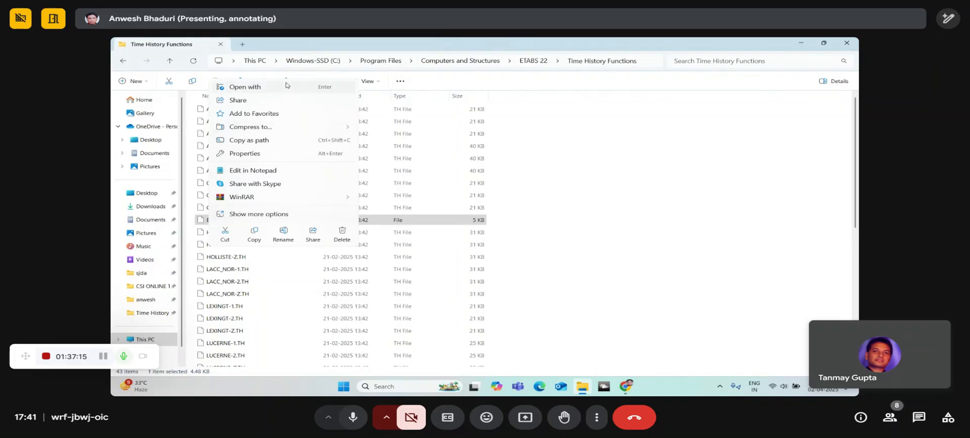
click(244, 87)
scroll(454, 277, down, 2)
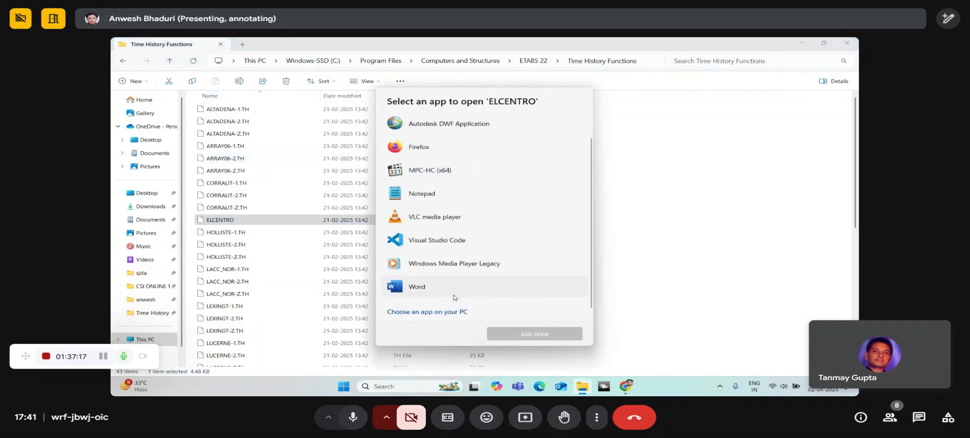
click(437, 309)
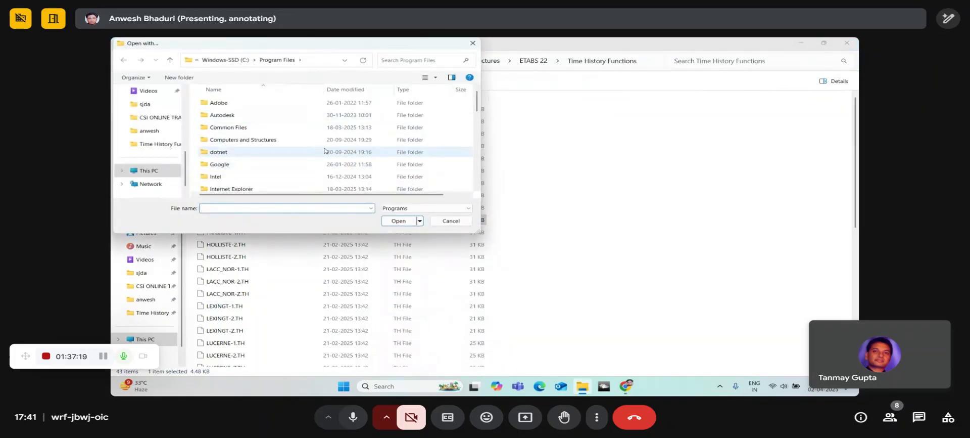
click(441, 220)
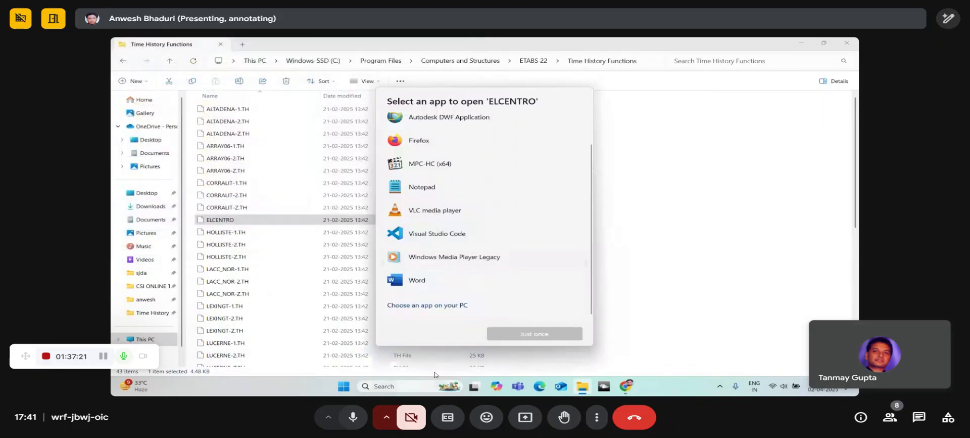
scroll(440, 284, up, 1)
click(630, 306)
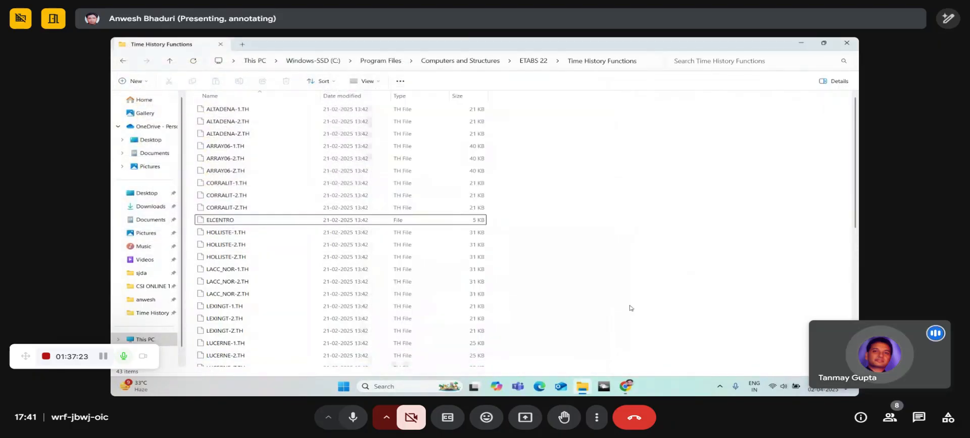
Step: Search Windows for WordPad, try to open it, and close the window that opens
click(395, 389)
text(WORD)
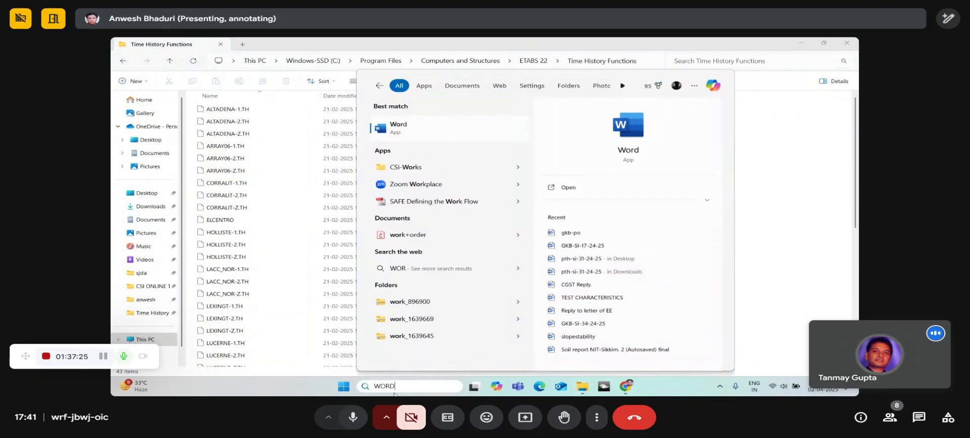
text(PAD)
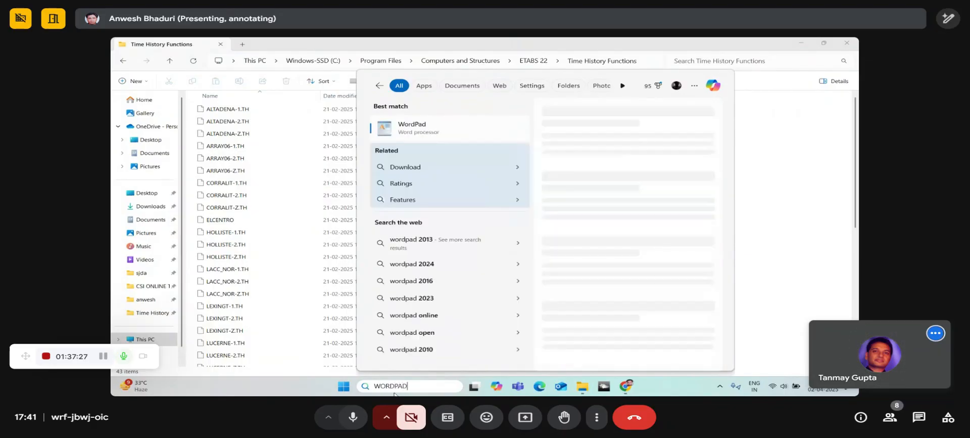
click(422, 126)
click(848, 43)
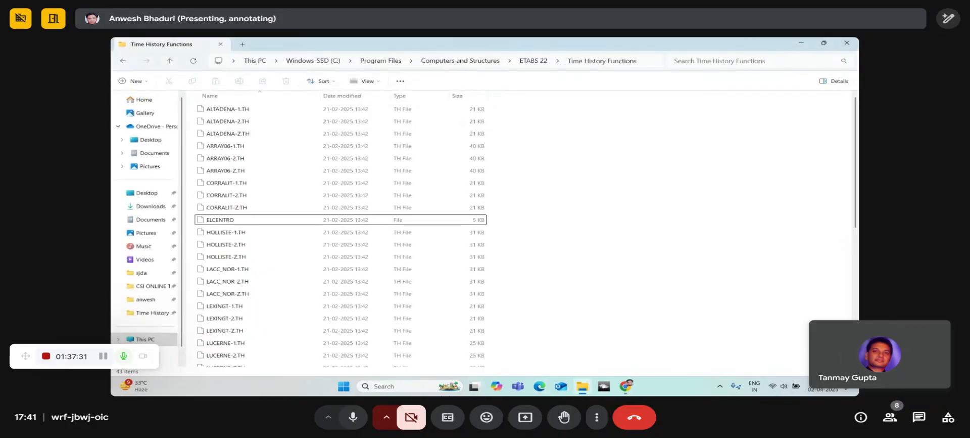
right_click(341, 221)
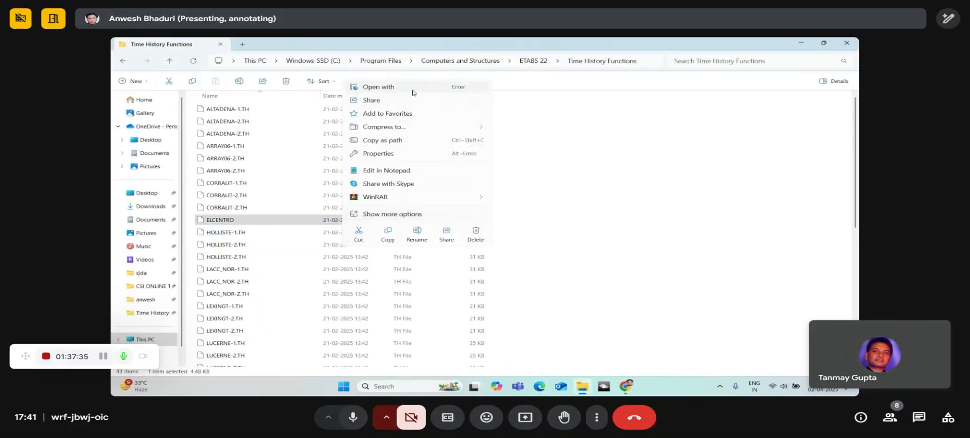
click(376, 86)
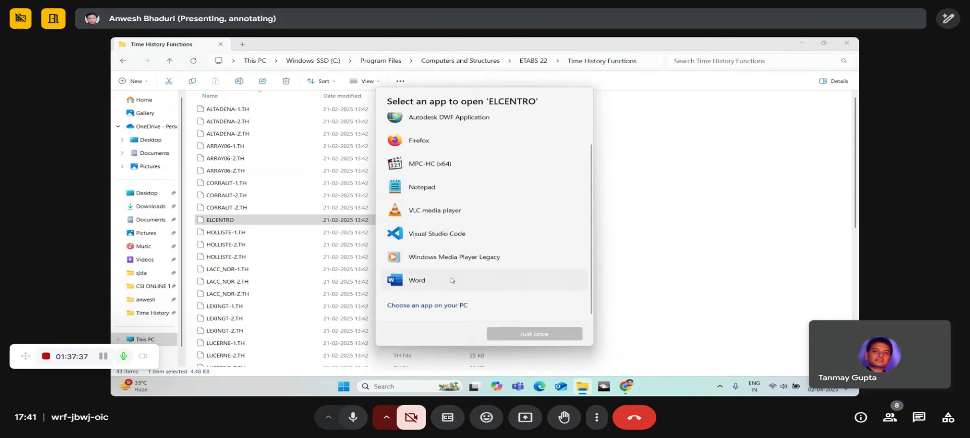
scroll(451, 278, up, 1)
scroll(451, 279, down, 1)
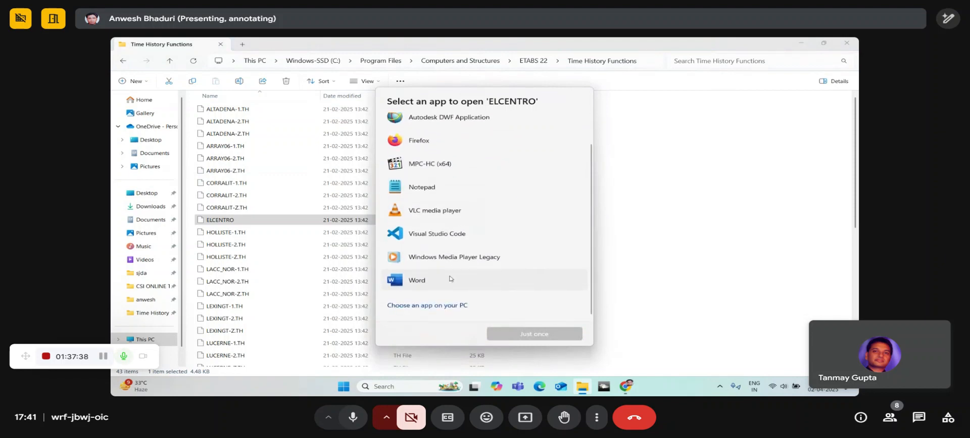
click(433, 305)
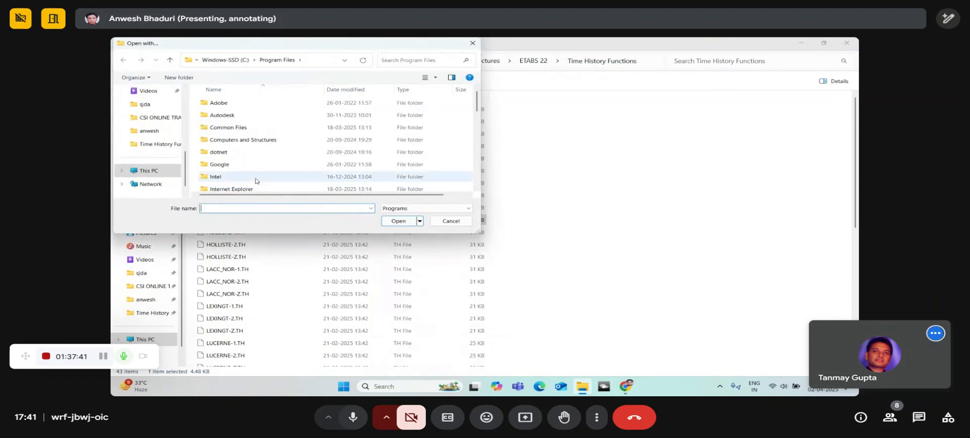
click(443, 222)
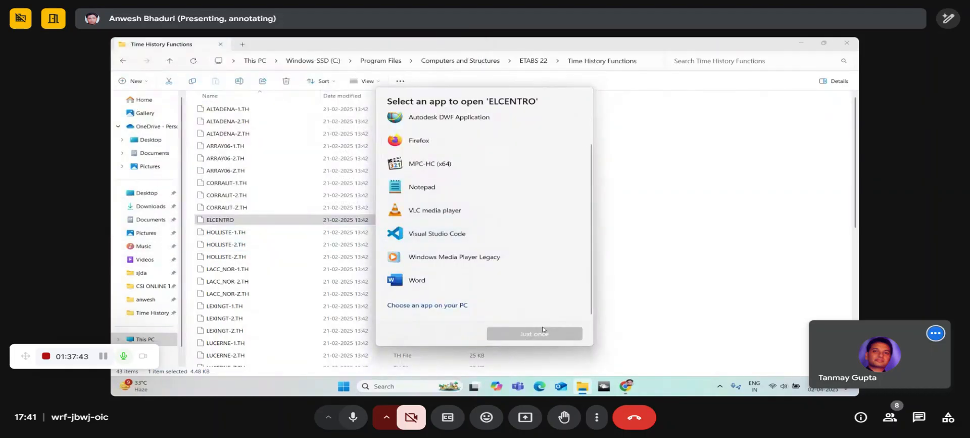
click(610, 278)
Step: Open the ELCENTRO file in Notepad, examine its columns of time and function values, and close Notepad
click(302, 222)
right_click(303, 221)
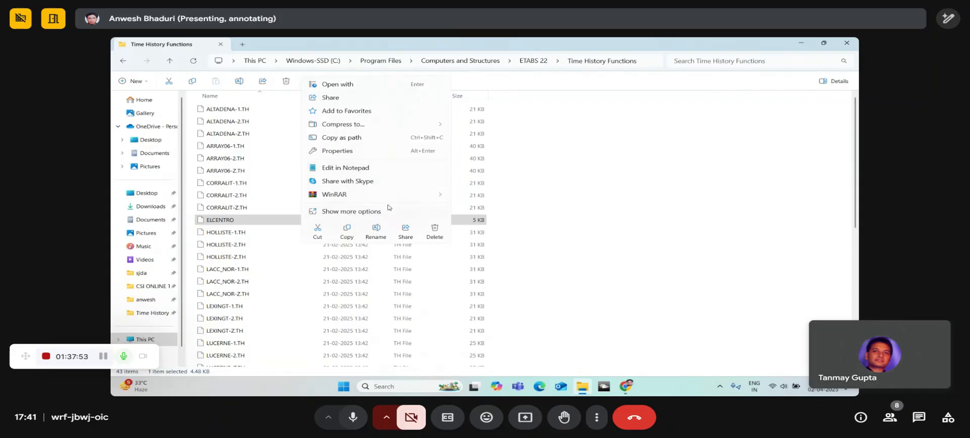
click(373, 168)
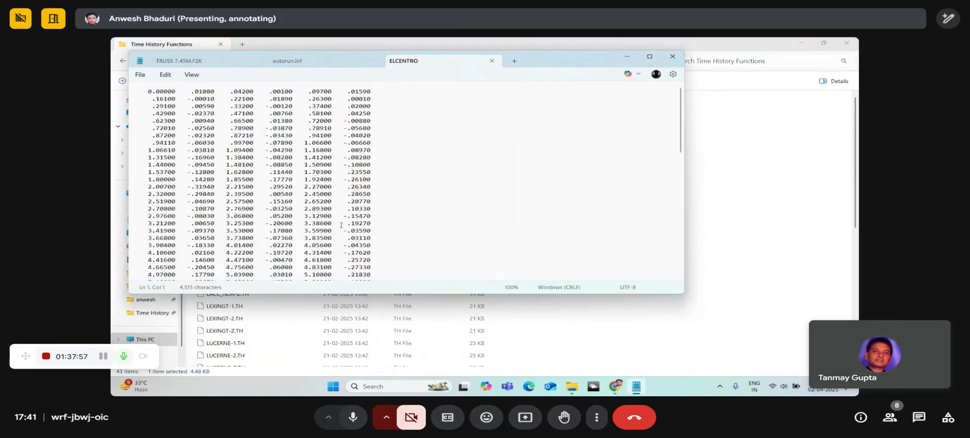
scroll(341, 225, down, 14)
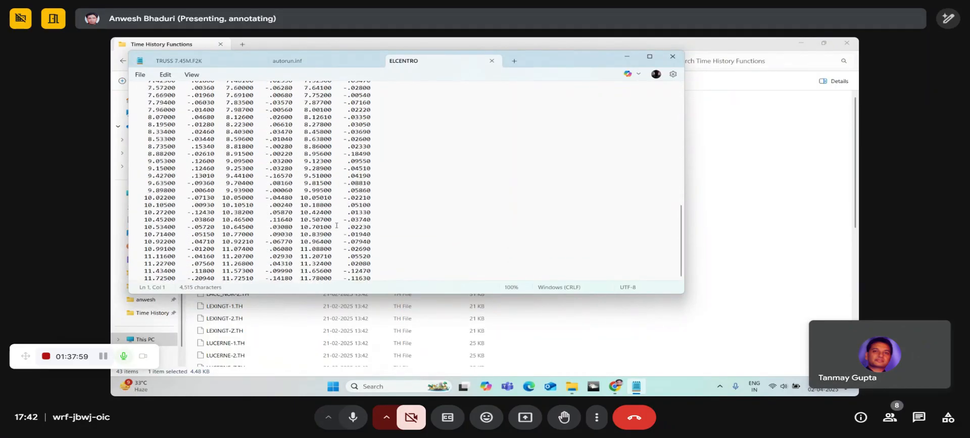
scroll(336, 225, up, 14)
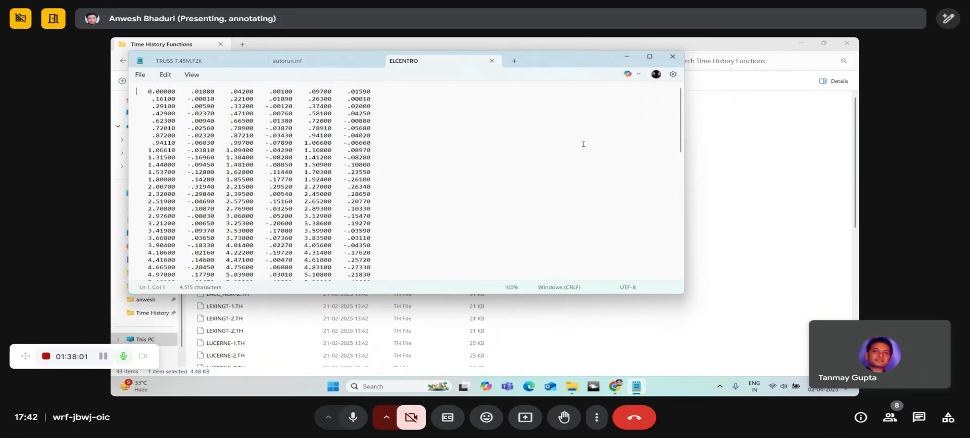
click(672, 58)
Step: Search Windows for ETABS 22, launch it, and dismiss the maintenance expiry notice
mouse_move(576, 388)
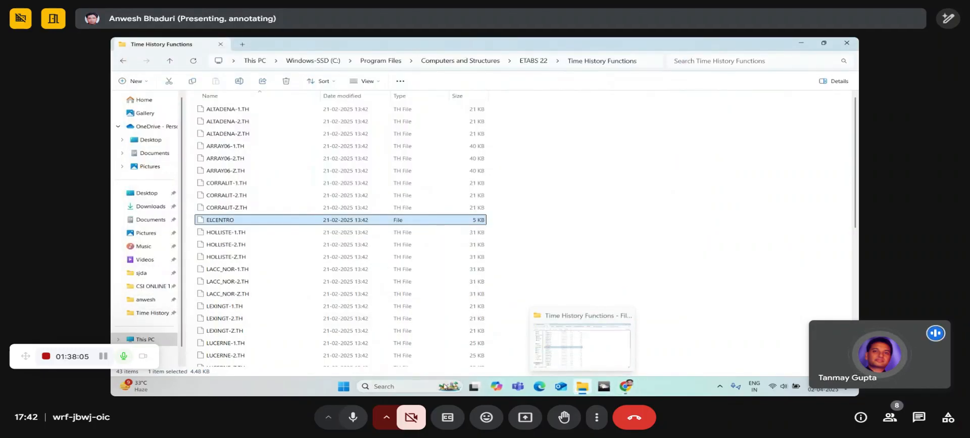
click(424, 387)
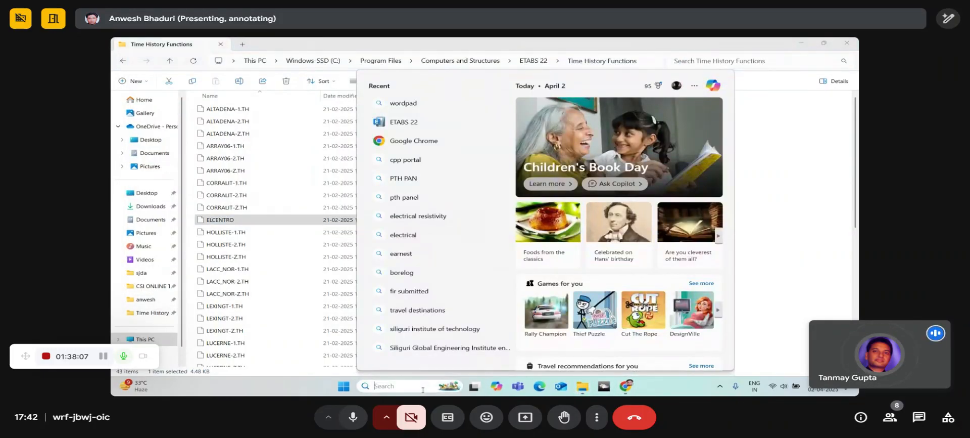
text(ETABS 22)
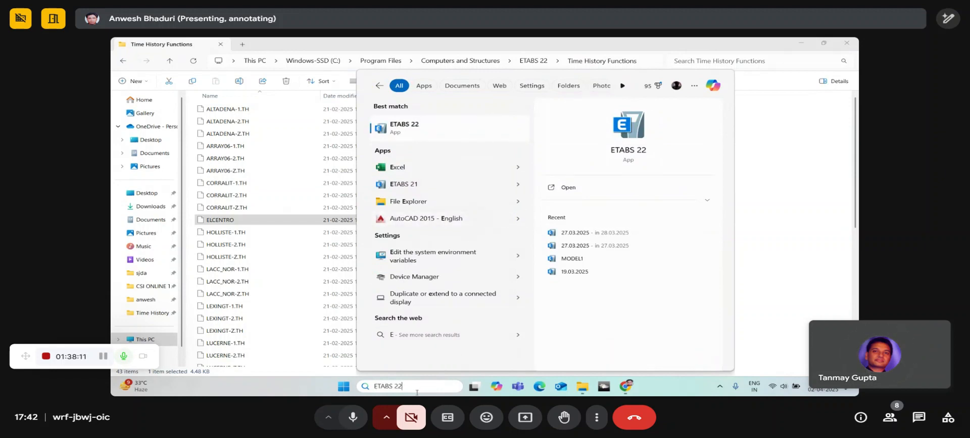
drag(417, 392, 334, 394)
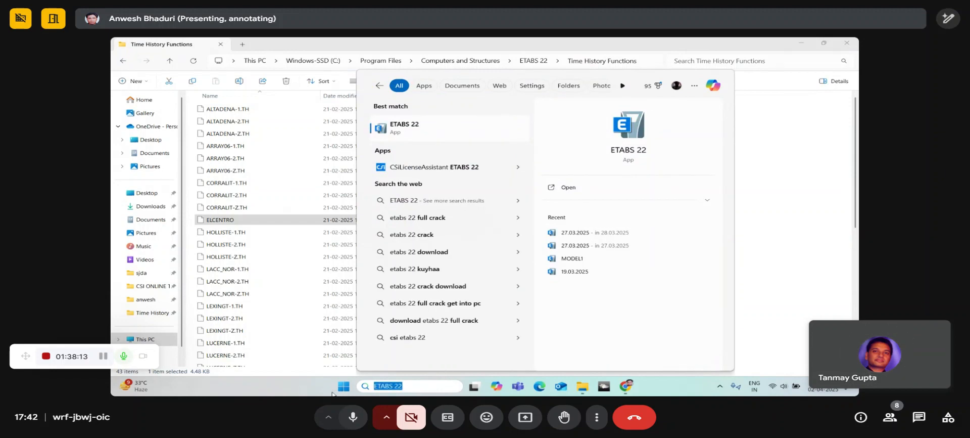
click(423, 129)
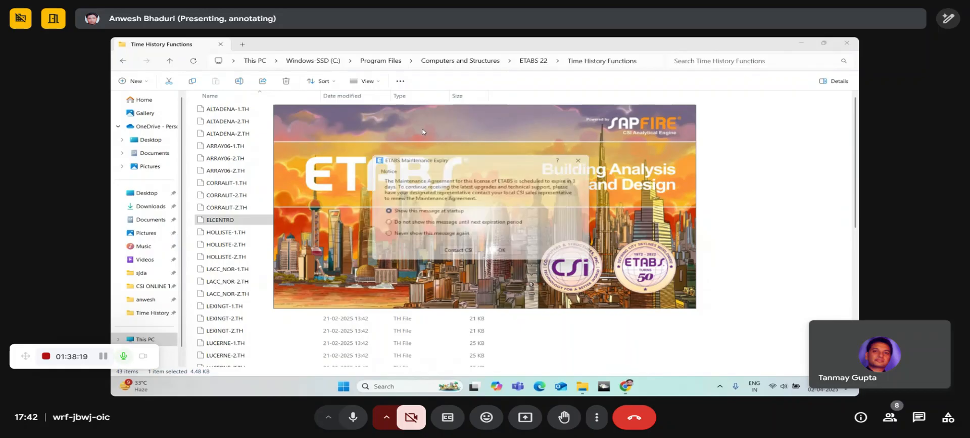
click(507, 258)
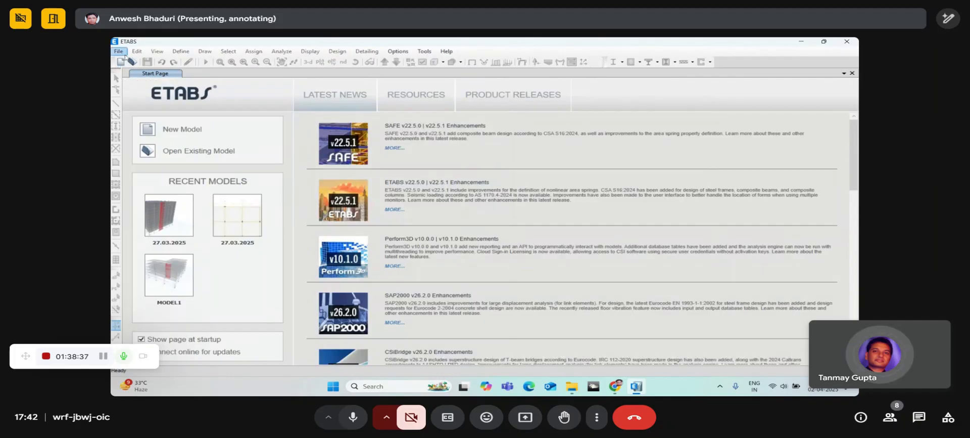
Step: Open MODEL1 from the recent models
click(169, 298)
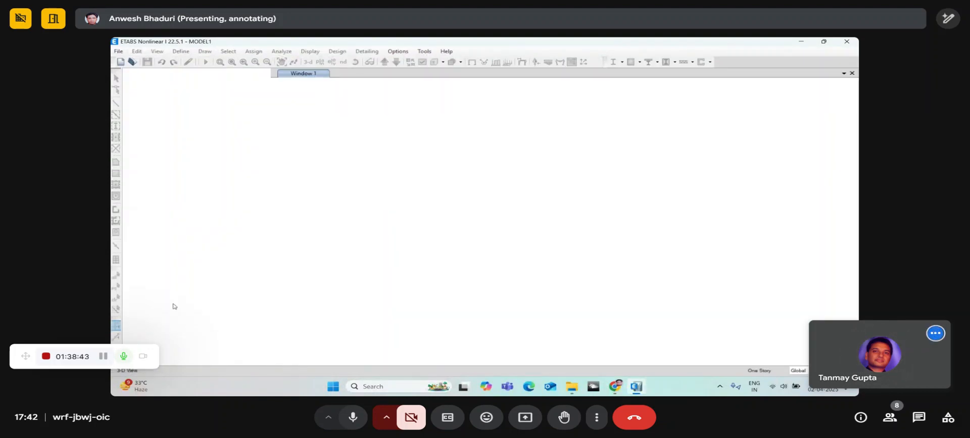
click(367, 62)
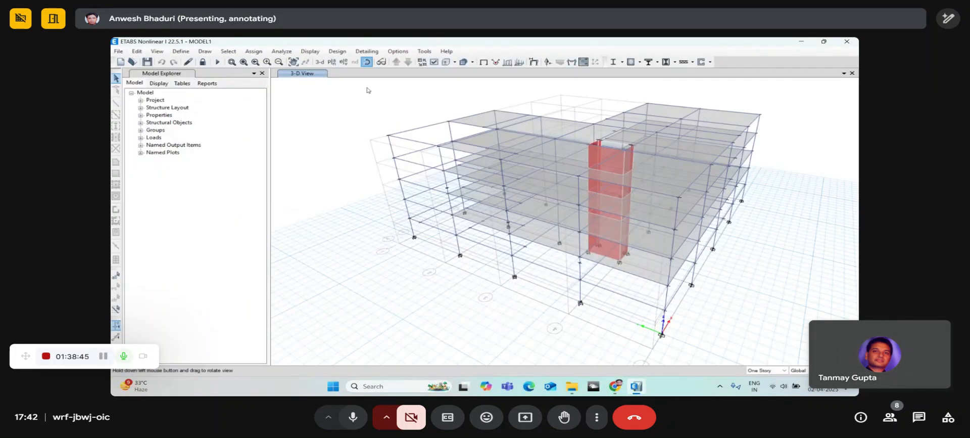
drag(479, 278, 398, 282)
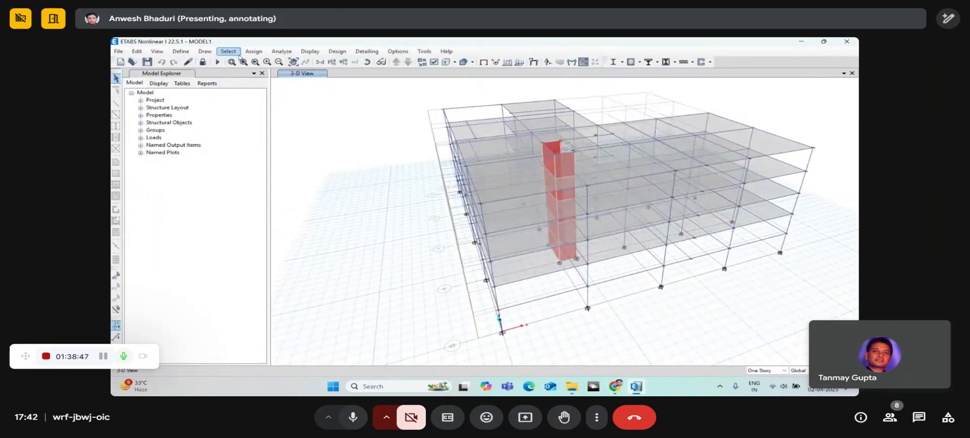
Step: Open the time history function definitions in ETABS and close the File Explorer window showing the Time History Functions folder
click(181, 51)
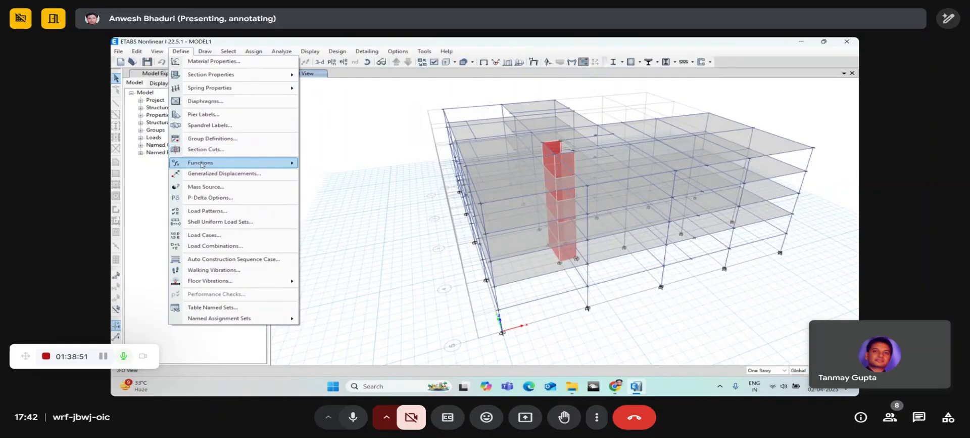
mouse_move(210, 162)
click(331, 173)
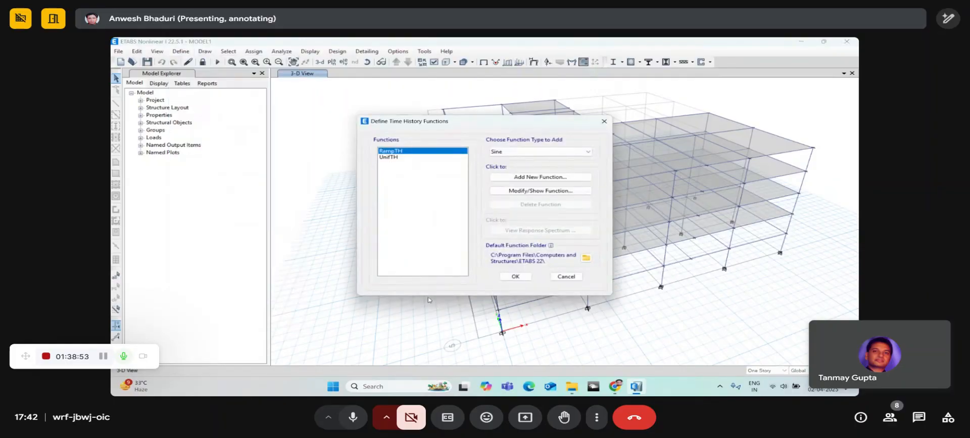
click(577, 387)
click(848, 41)
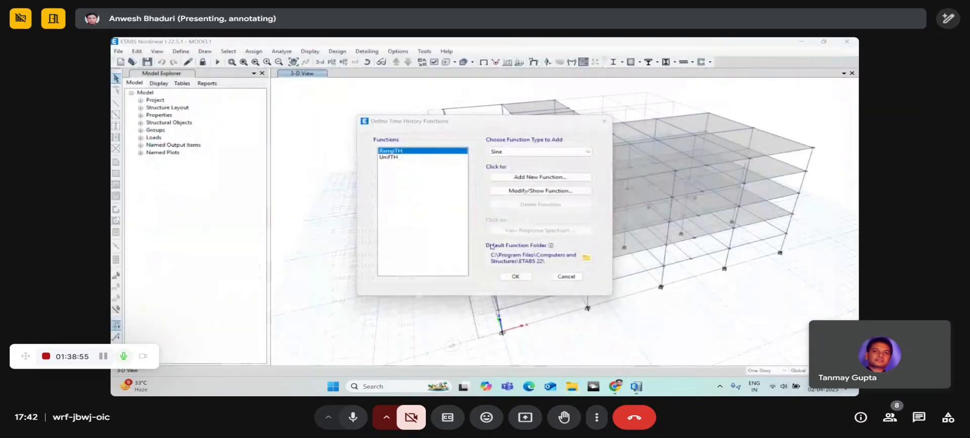
Step: Add a From File time history function and load the ELCENTRO data file into it
click(533, 153)
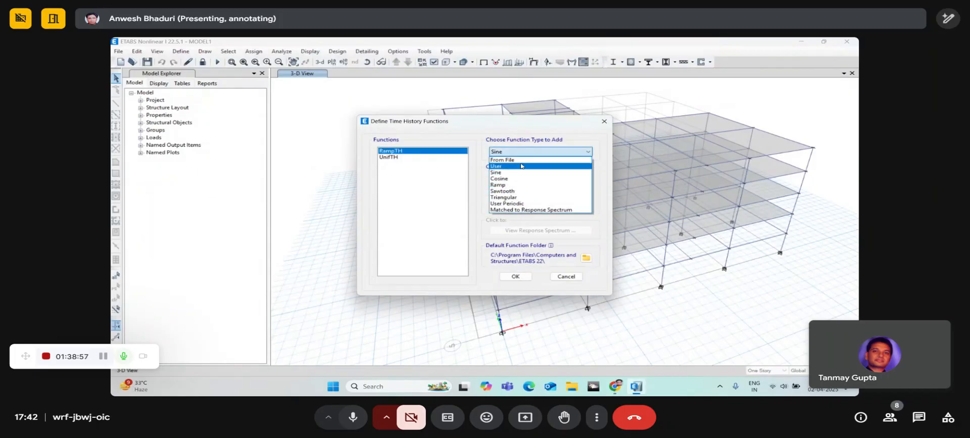
click(523, 158)
click(522, 178)
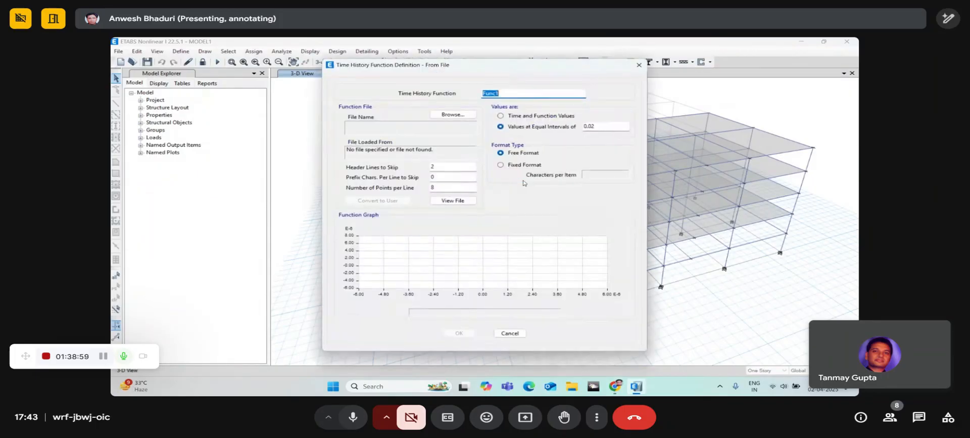
click(452, 115)
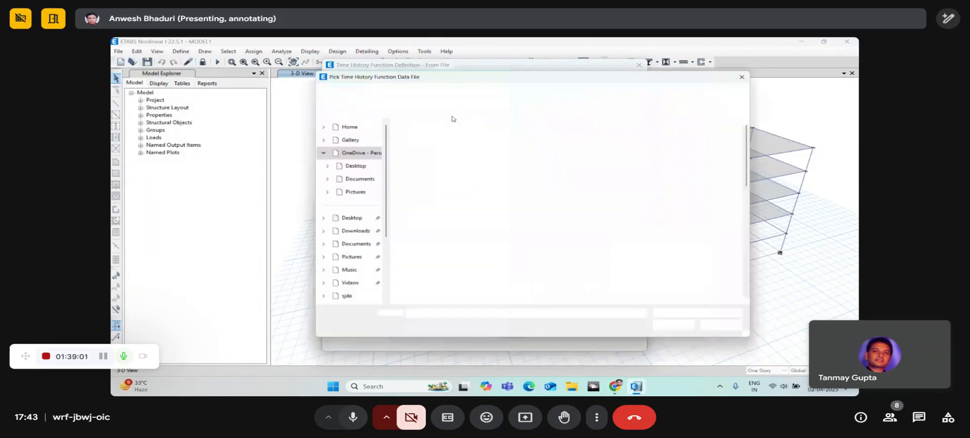
double_click(444, 238)
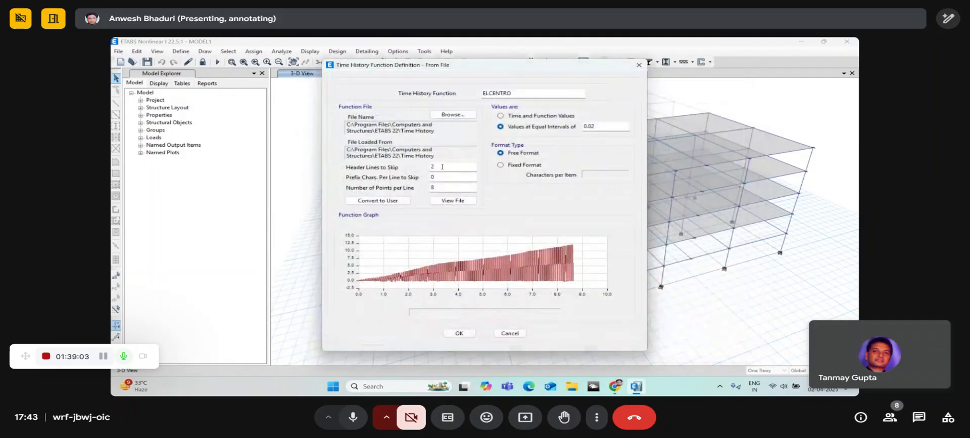
Step: Set the number of points per line and the header lines to skip to 0 for the ELCENTRO function
drag(460, 188, 414, 194)
text(3)
click(453, 165)
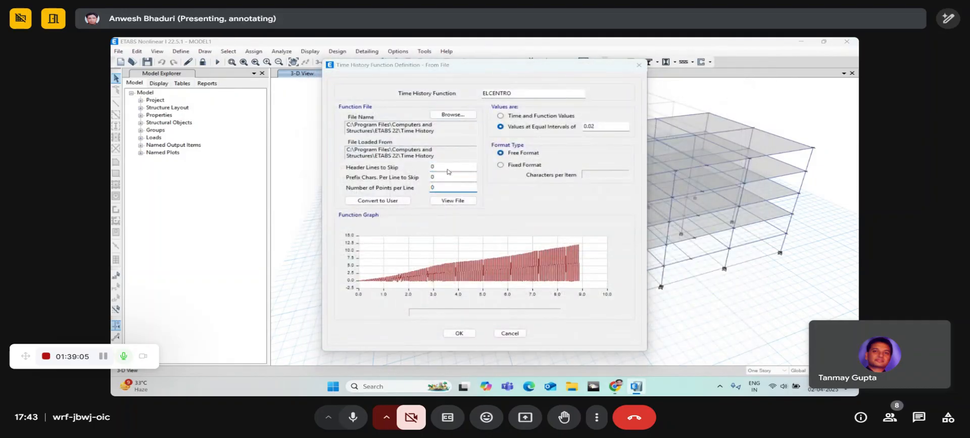
click(554, 241)
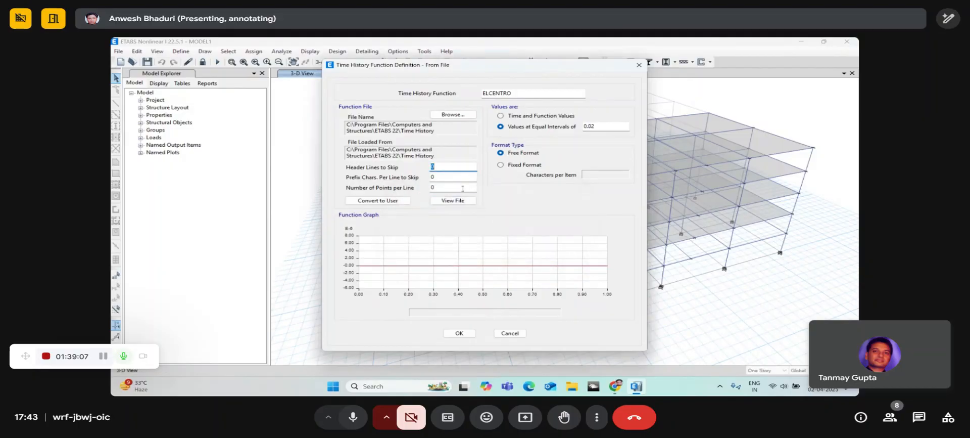
Step: Define the values as Time and Function Values and try to reload the ELCENTRO file, dismissing the read errors
click(508, 117)
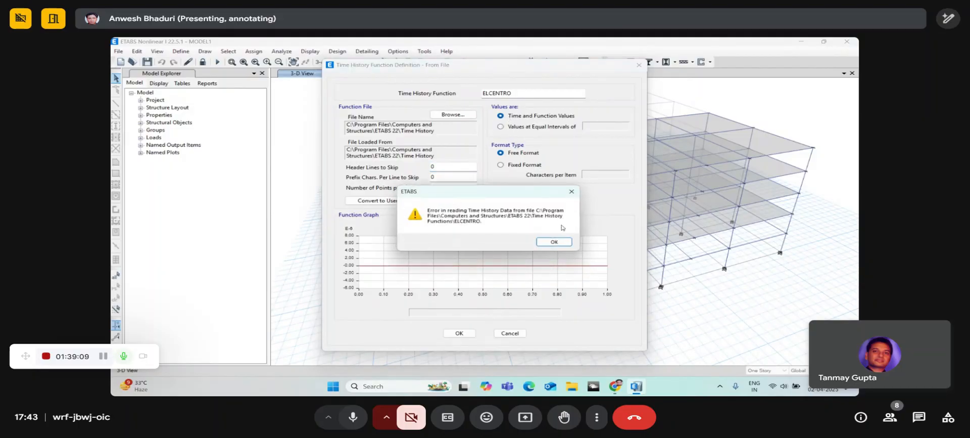
click(556, 242)
click(448, 115)
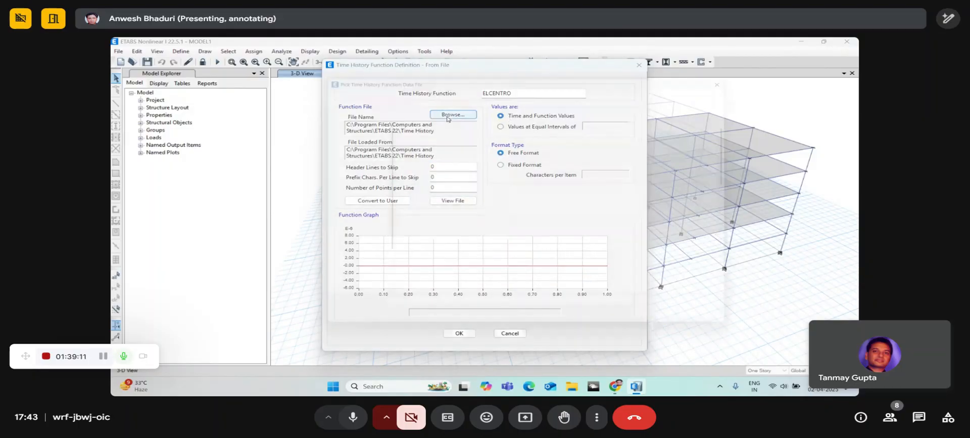
double_click(444, 239)
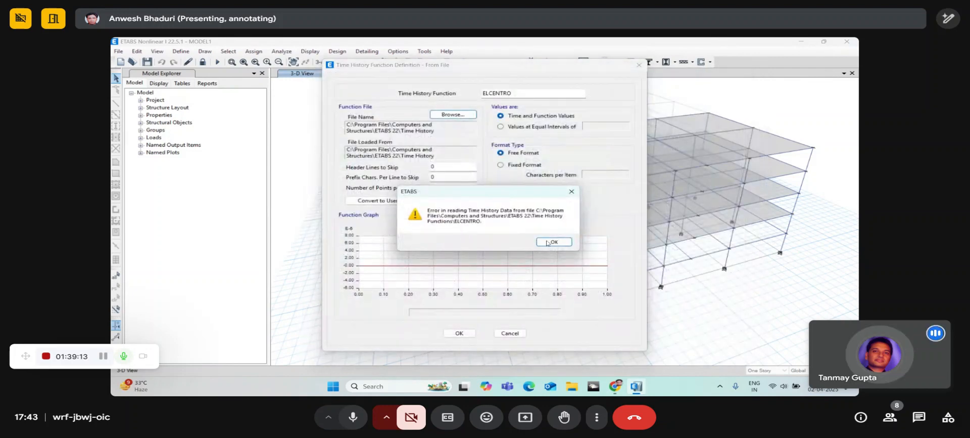
click(553, 242)
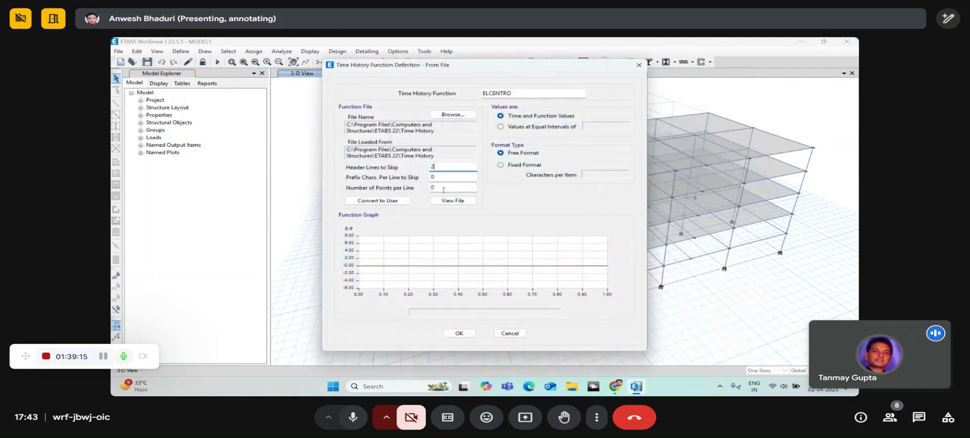
Step: Set 2 header lines to skip and 8 points per line, and decline saving the model under a different name
click(439, 176)
click(553, 242)
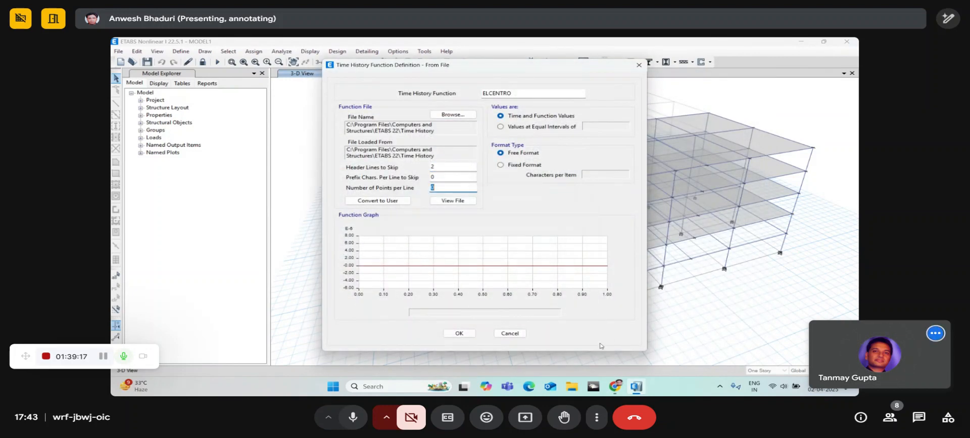
text(8)
click(459, 178)
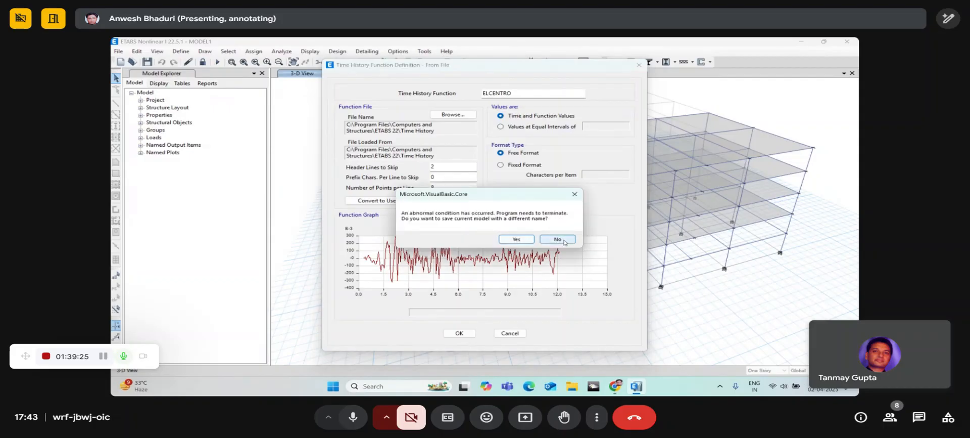
click(564, 241)
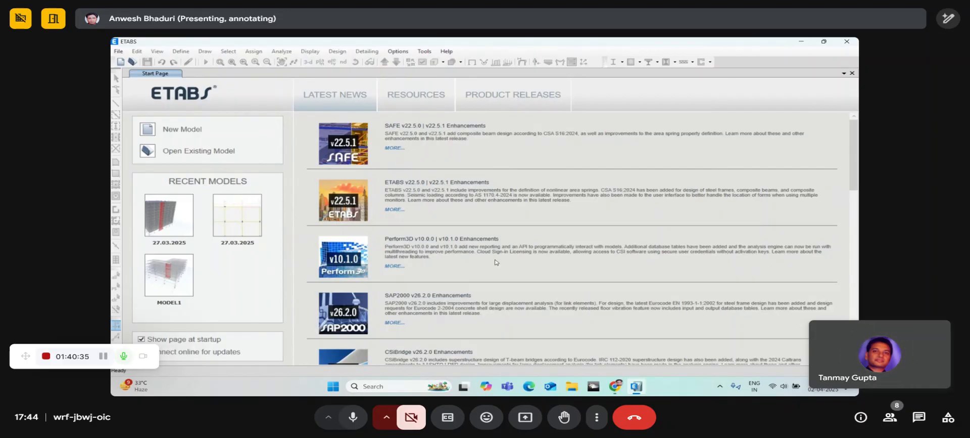
Step: Reopen MODEL1 from the recent models and open its time history function definitions
click(163, 303)
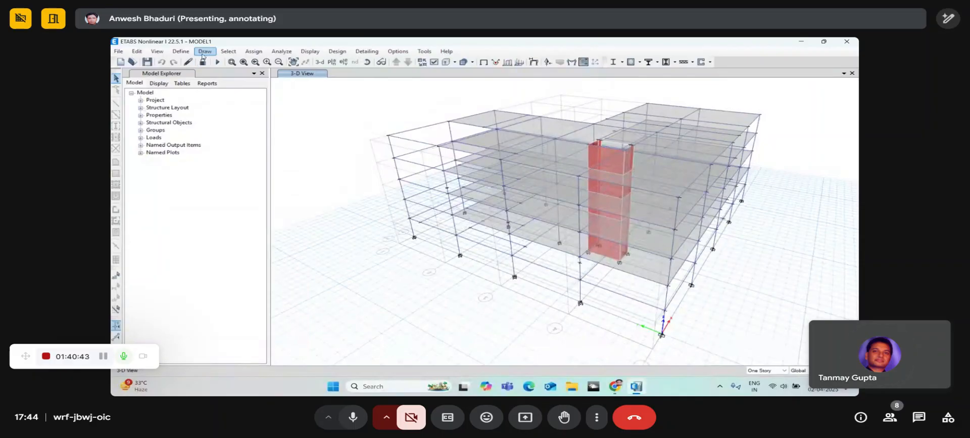
click(184, 52)
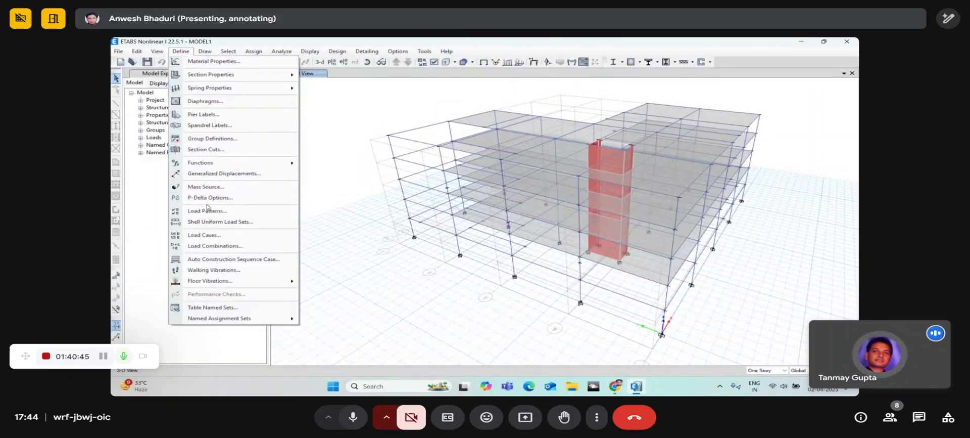
mouse_move(226, 165)
click(342, 174)
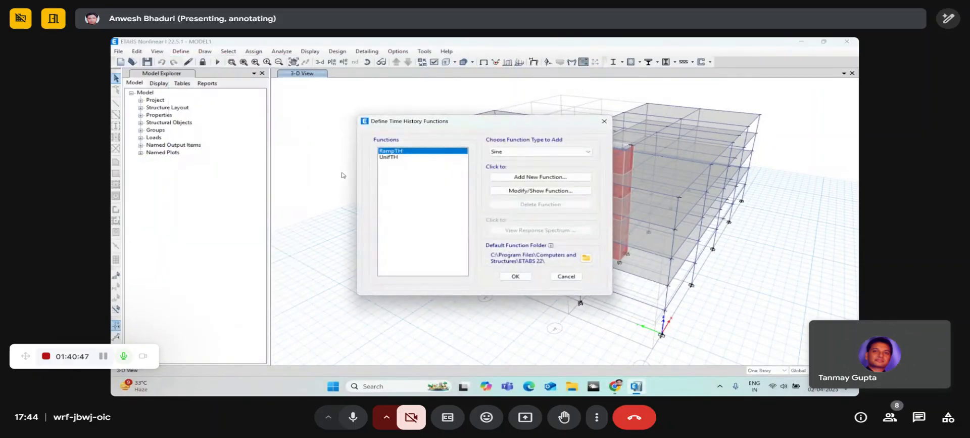
Step: Add a From File time history function using ALTADENA-1.TH and try to view the file, declining to save the model
click(541, 153)
click(533, 161)
click(526, 177)
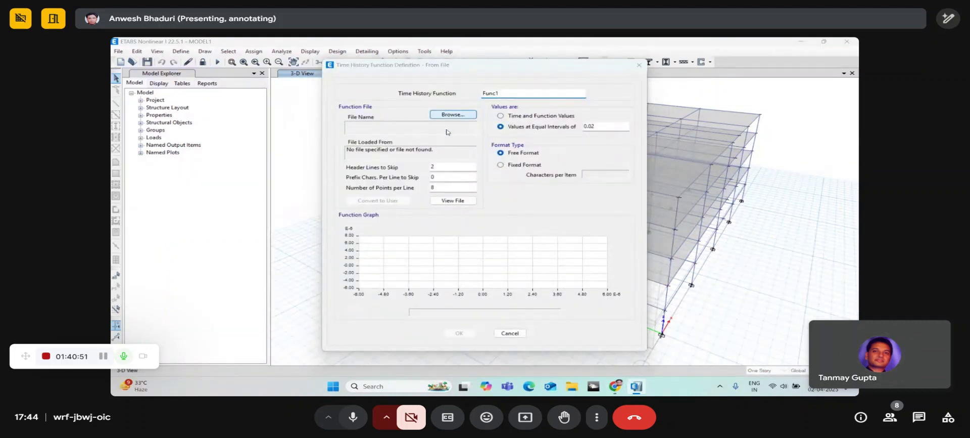
click(452, 115)
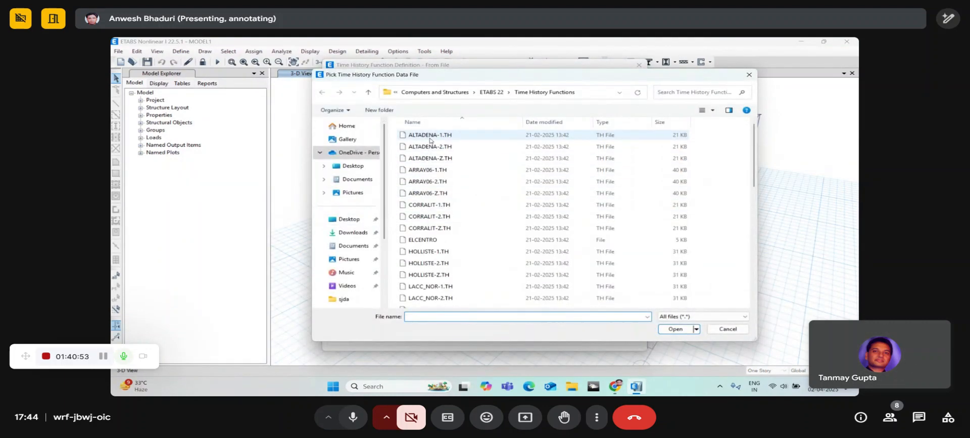
click(431, 138)
double_click(430, 139)
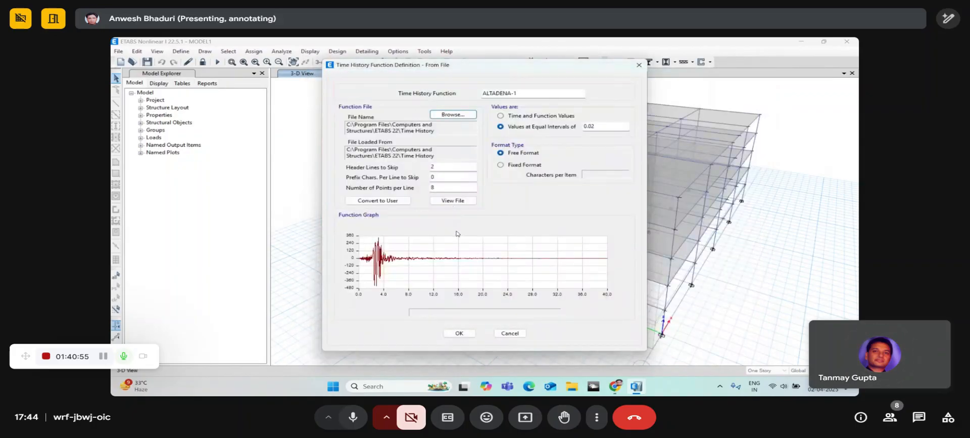
click(453, 201)
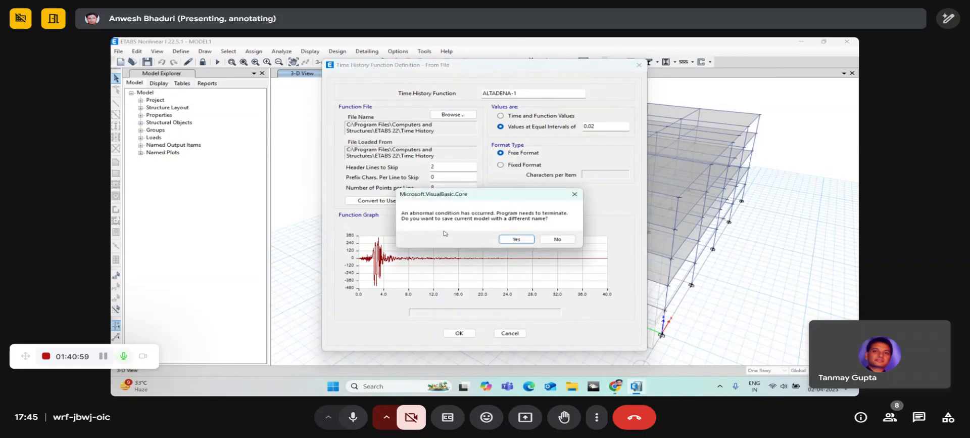
click(558, 239)
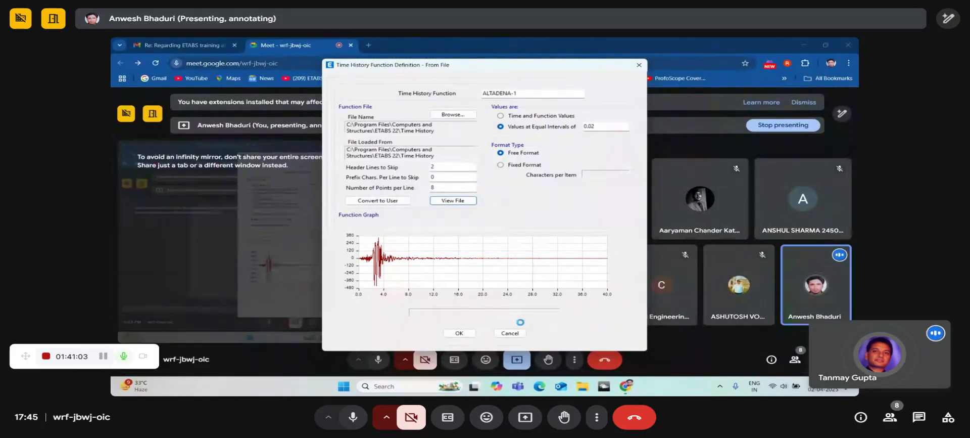
Step: Relaunch ETABS through the Windows search, close the leftover function definition window, and dismiss the maintenance expiry notice
click(394, 385)
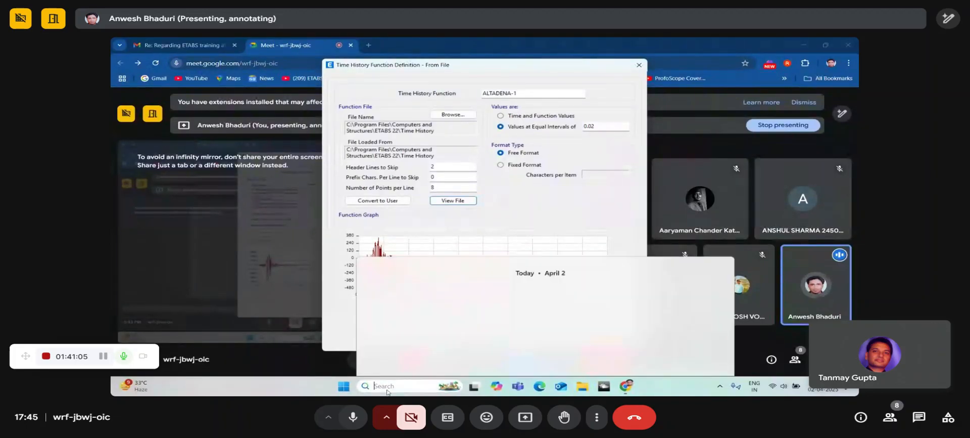
click(466, 108)
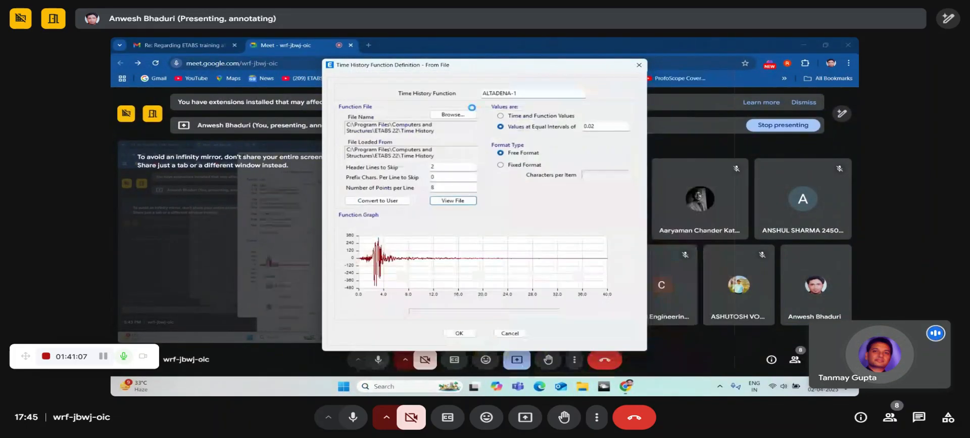
click(510, 333)
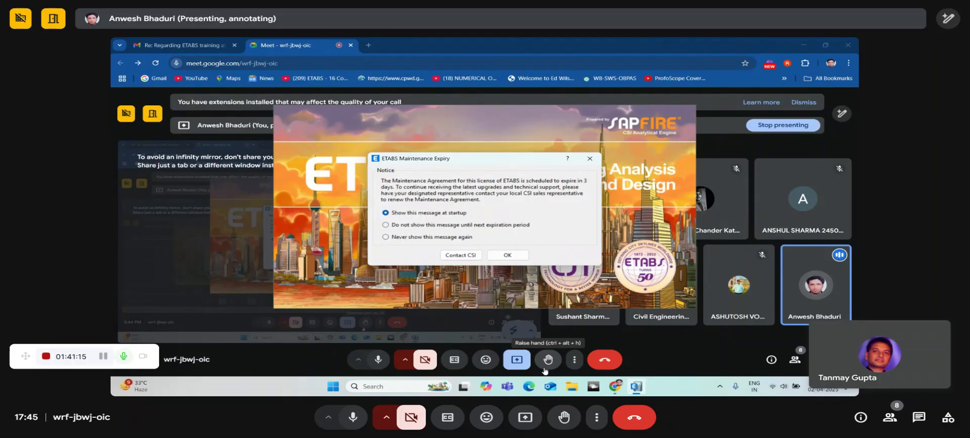
click(519, 255)
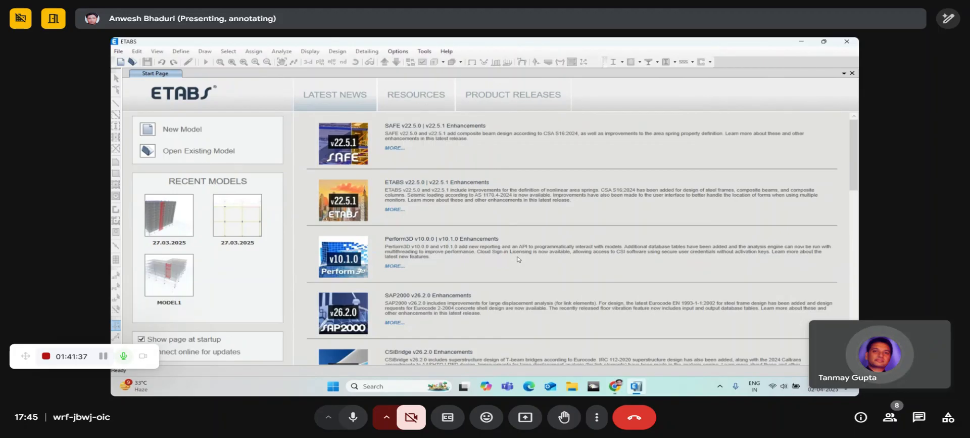
Step: Open MODEL1 from the recent models and rotate its 3-D view to a low angle facing the frame
click(118, 51)
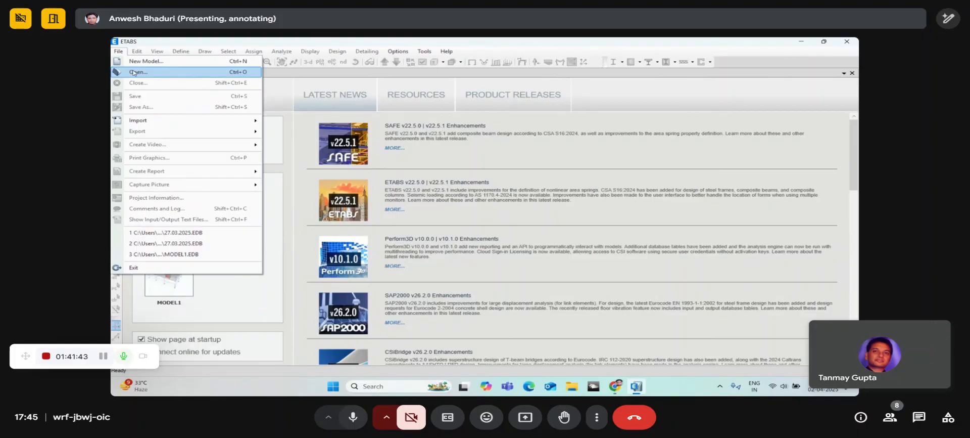
click(305, 40)
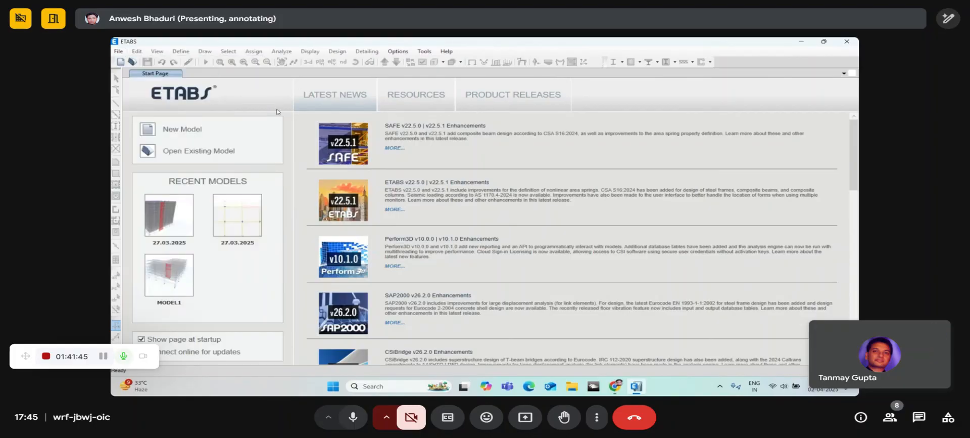
click(174, 303)
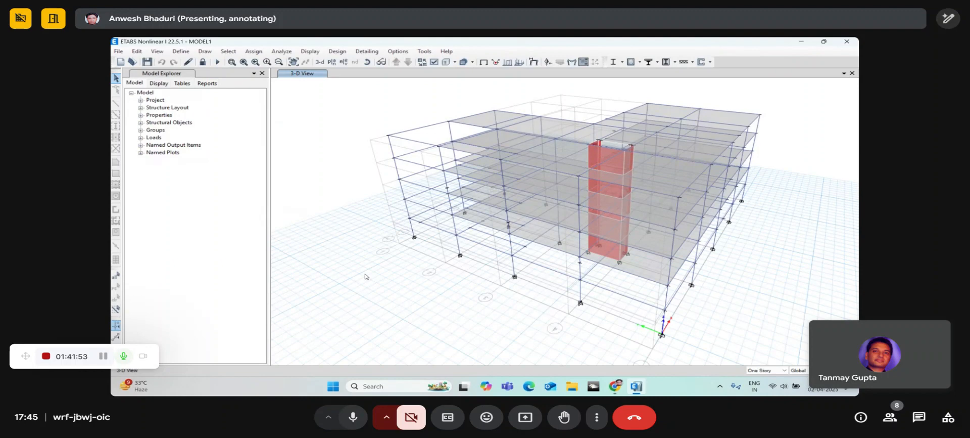
click(368, 62)
drag(514, 305, 435, 286)
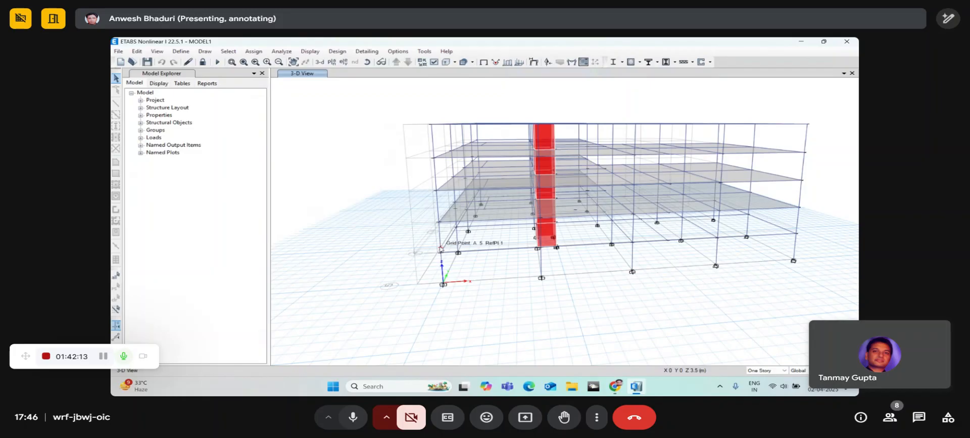
Step: Examine the C50X50 frame section's property data and its reinforcement settings, and close the reinforcement data without changes
click(181, 51)
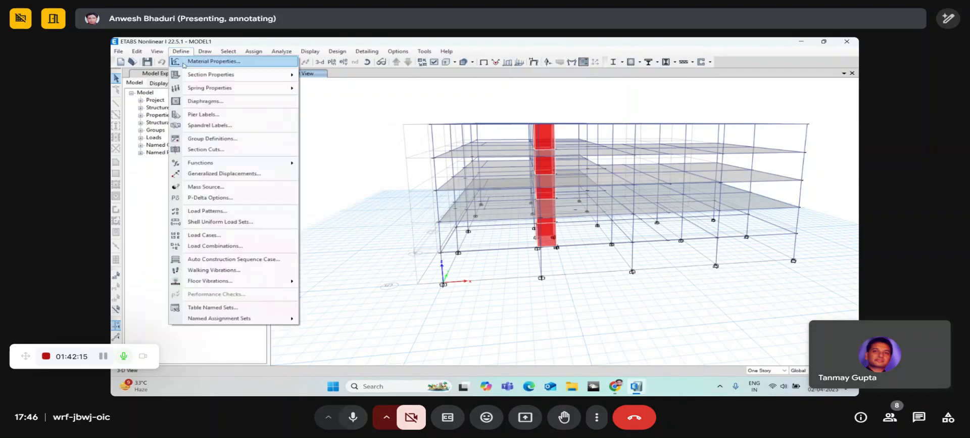
mouse_move(186, 78)
click(310, 77)
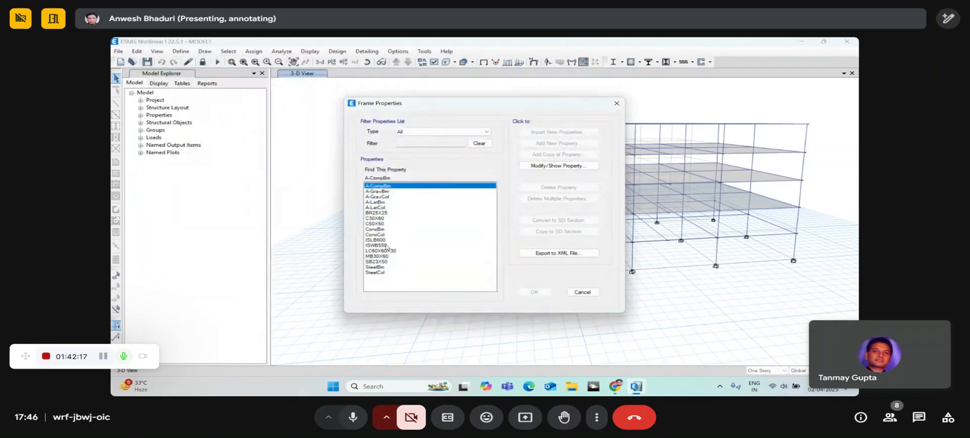
click(384, 223)
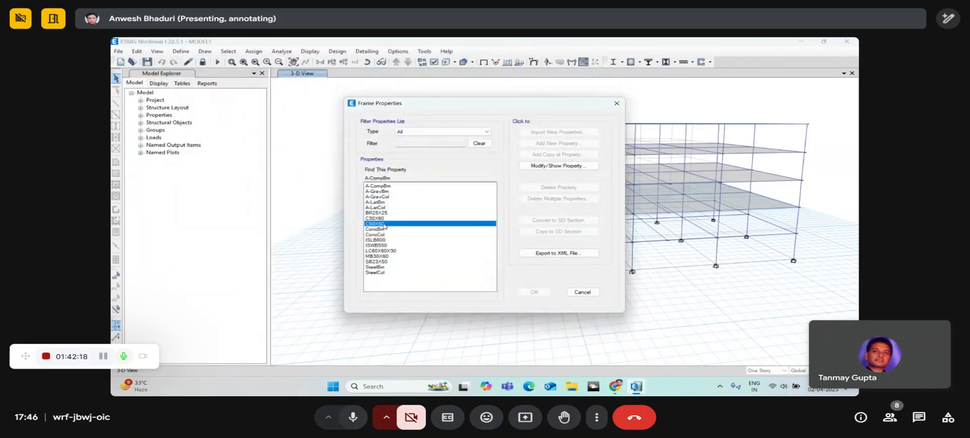
click(531, 169)
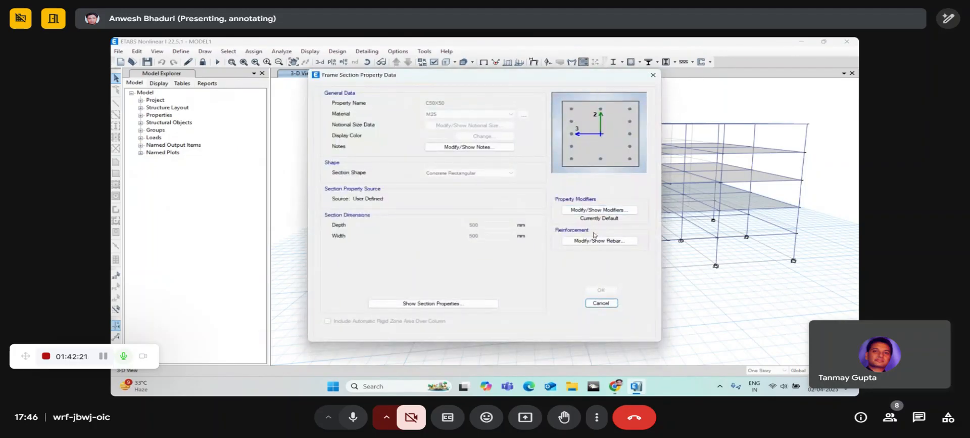
click(587, 242)
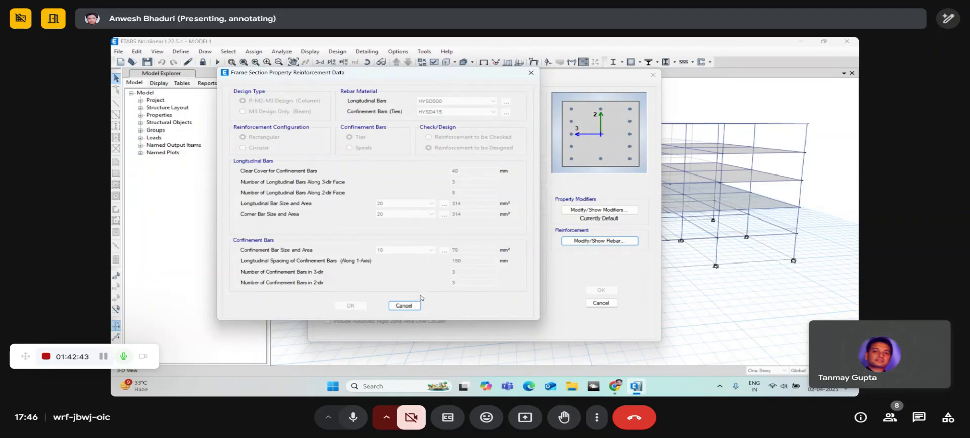
click(404, 305)
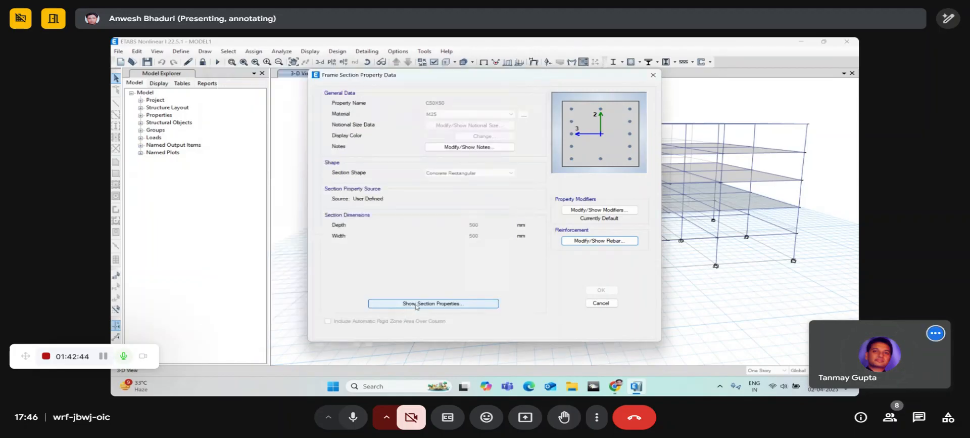
Step: Examine the MB30X60 beam section's property data and reinforcement settings, and close the frame properties without changes
click(599, 303)
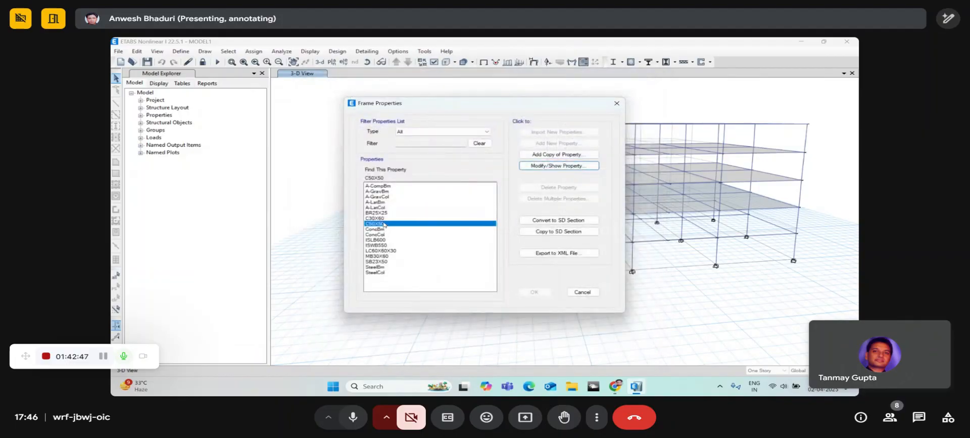
click(380, 256)
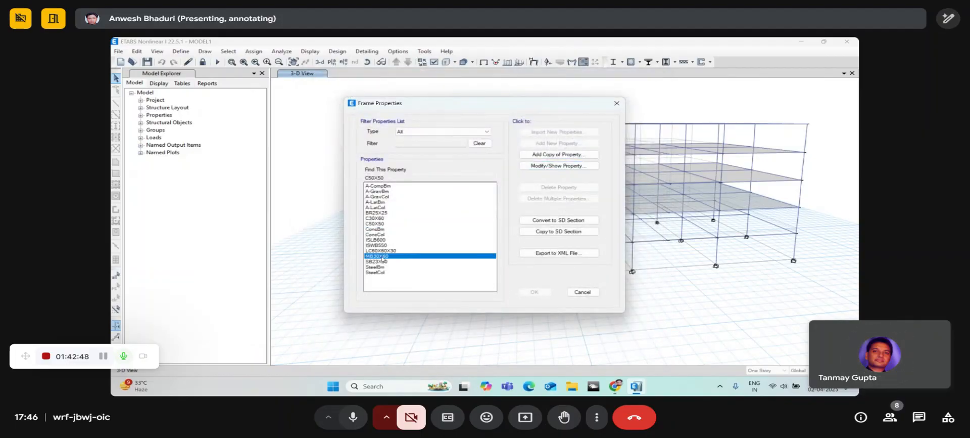
click(553, 166)
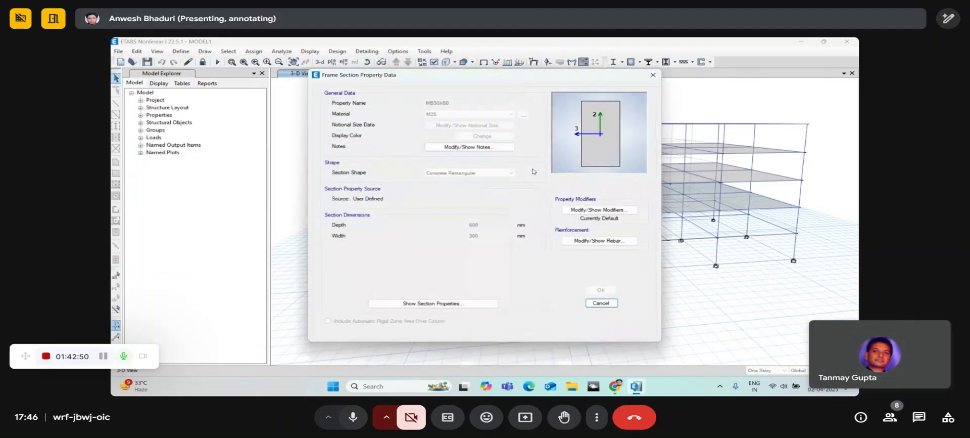
click(580, 239)
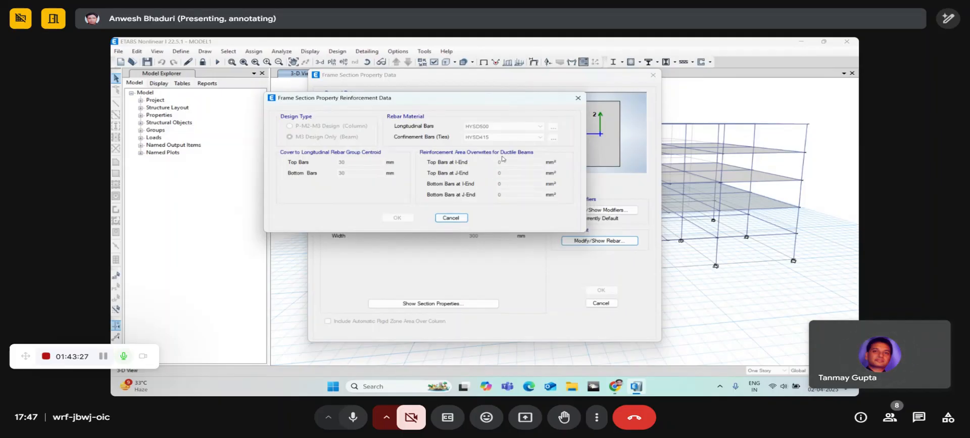
click(451, 217)
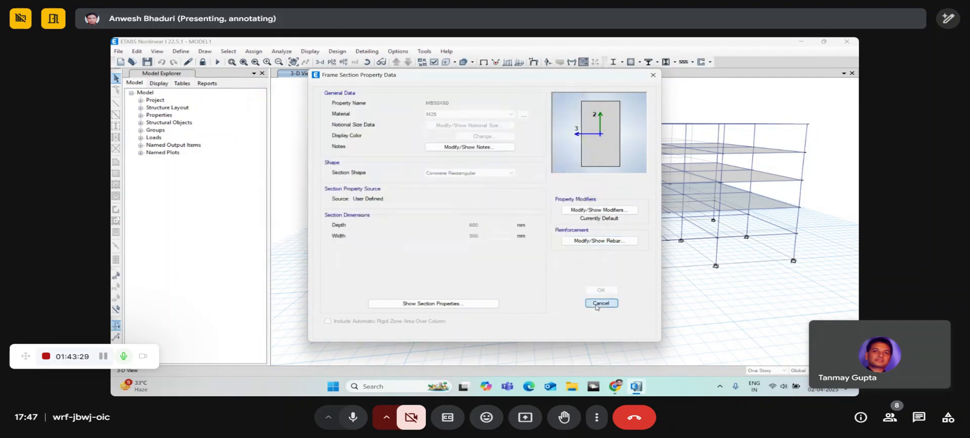
click(600, 302)
click(582, 291)
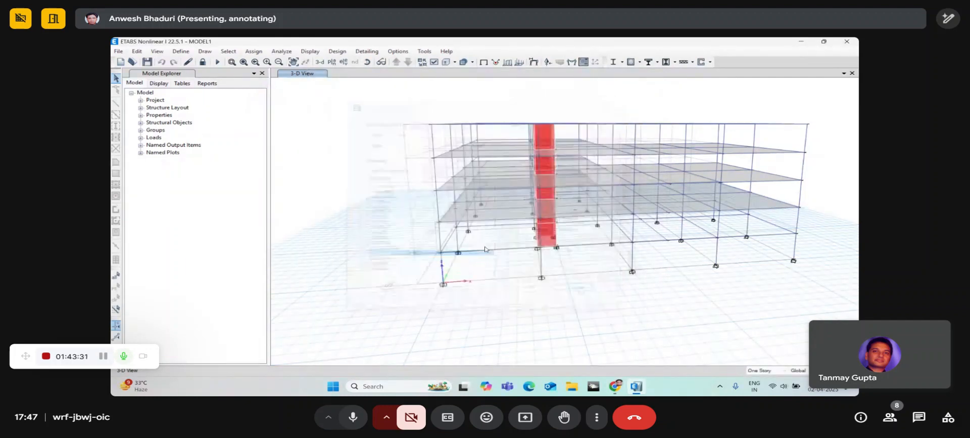
Step: Select one frame member in the 3-D view and open the frame hinge assignment for it
click(176, 51)
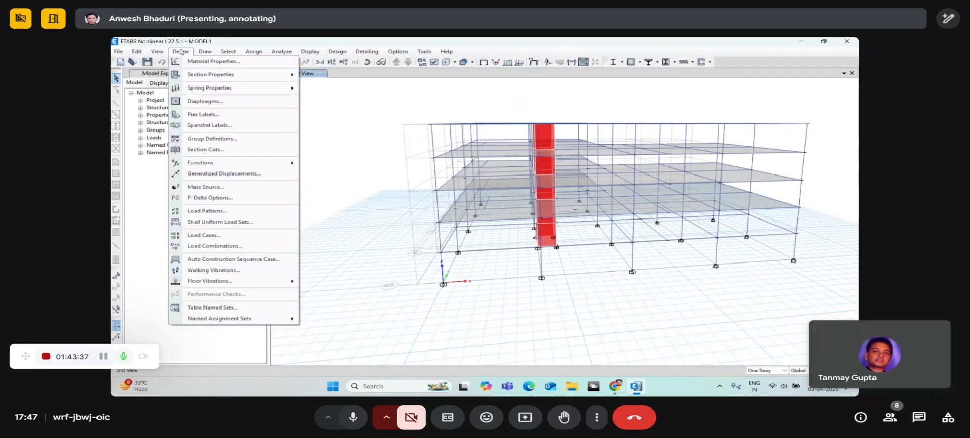
click(253, 51)
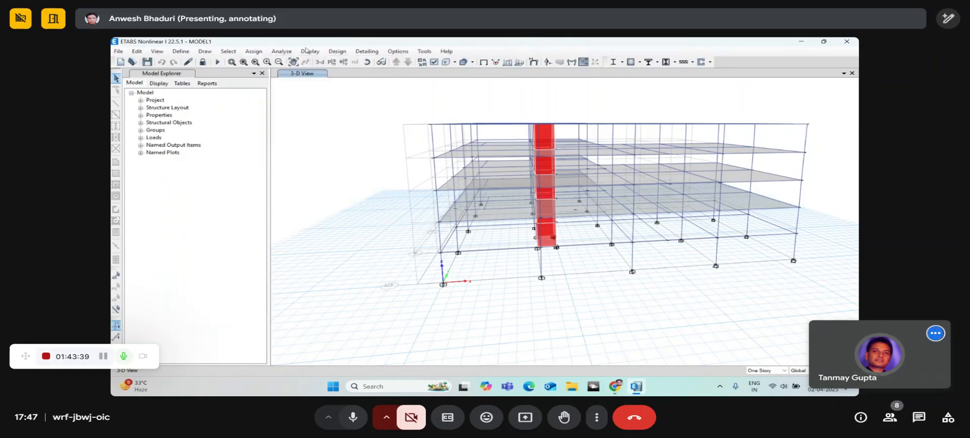
click(203, 61)
click(499, 242)
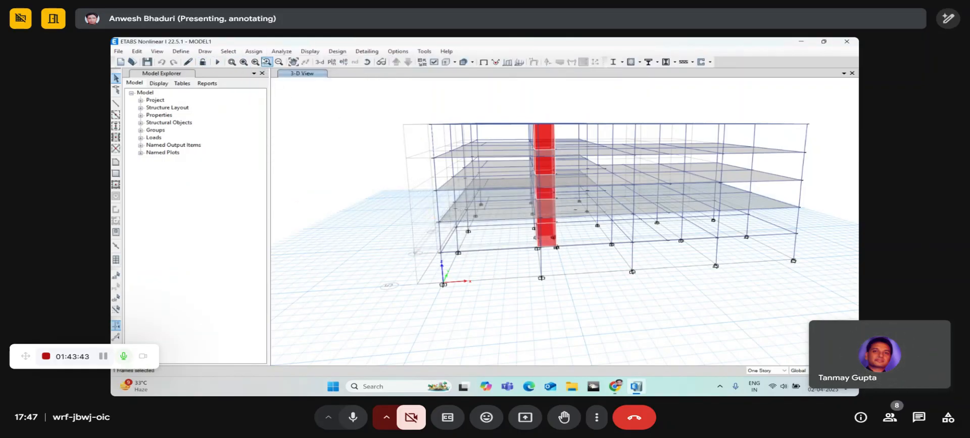
click(260, 53)
mouse_move(267, 74)
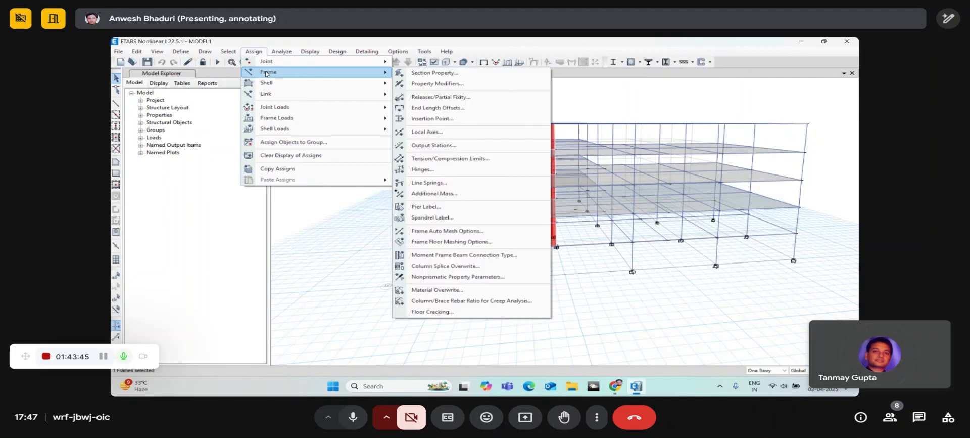
click(444, 169)
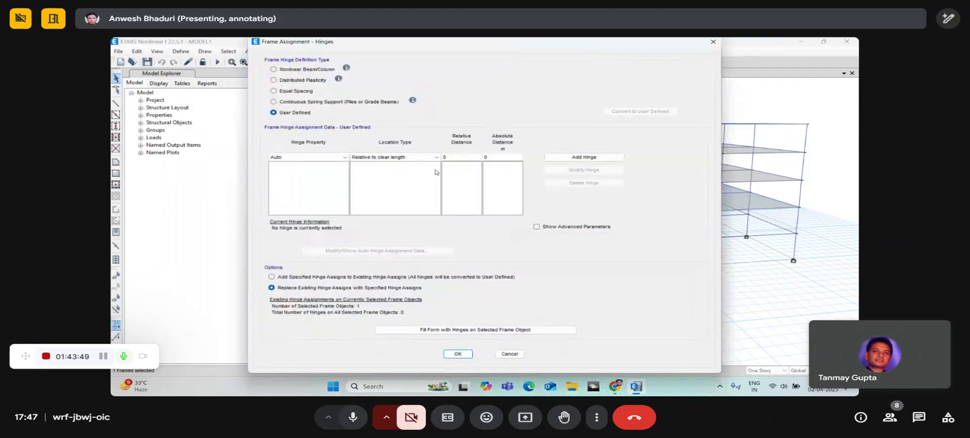
drag(340, 42, 300, 51)
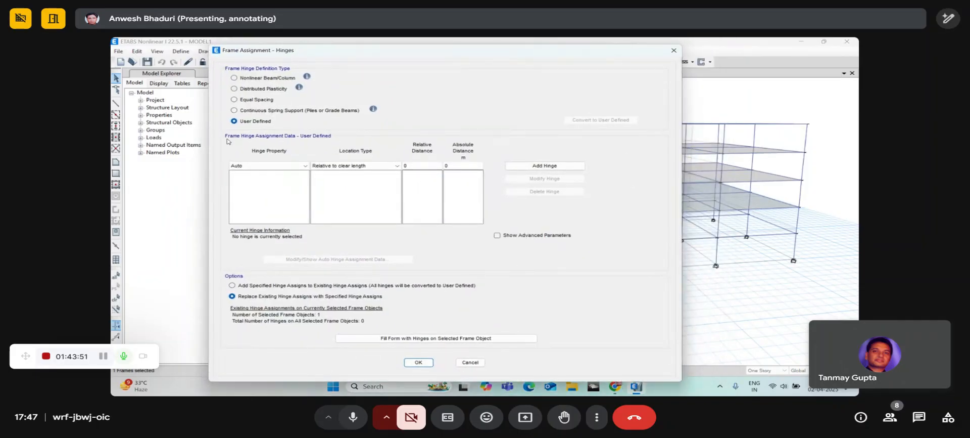
Step: Start adding an Auto hinge located relative to clear length, using the ASCE 41-23 auto hinge type
click(300, 168)
click(299, 172)
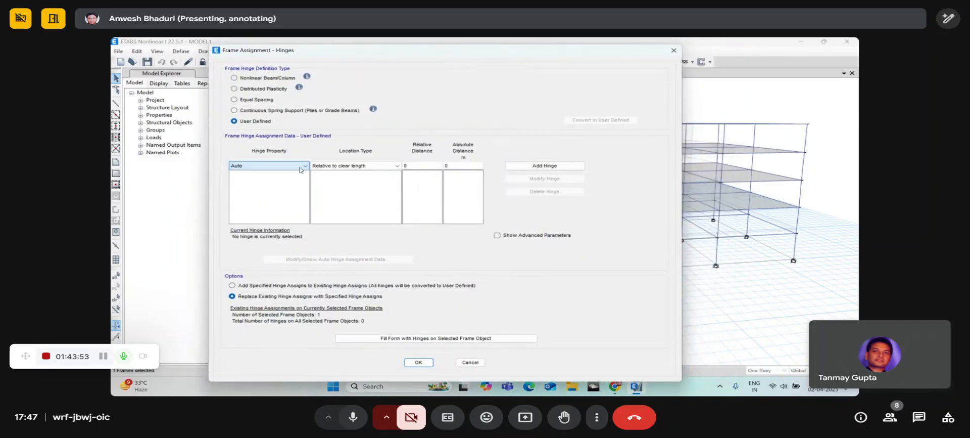
click(343, 167)
click(343, 171)
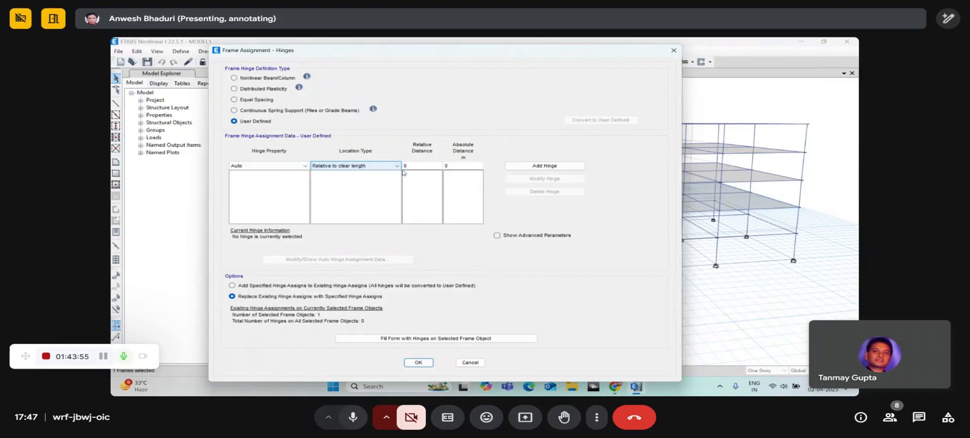
click(529, 166)
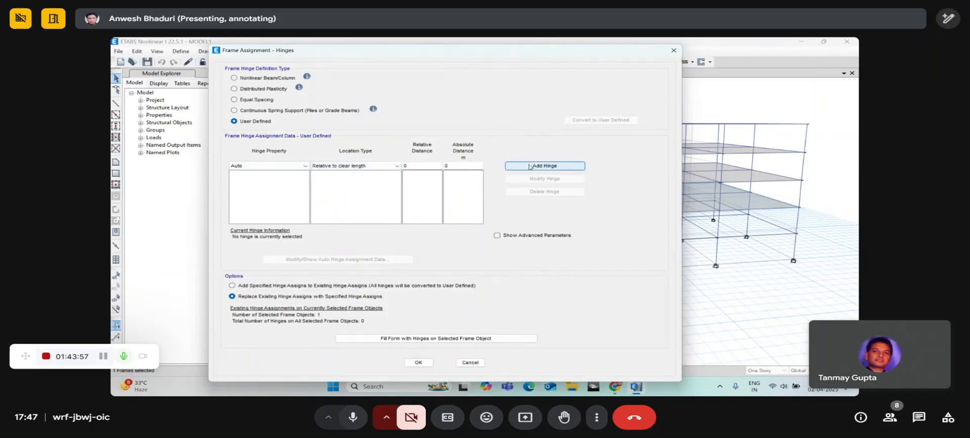
drag(362, 121, 337, 104)
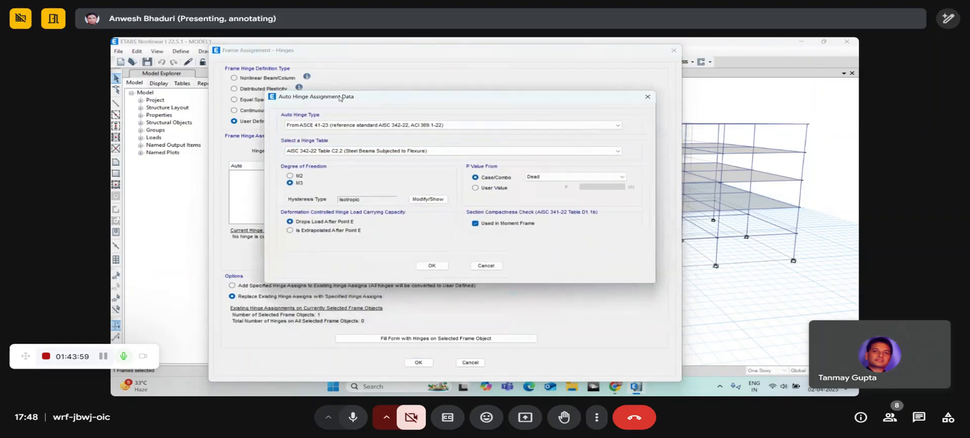
click(345, 125)
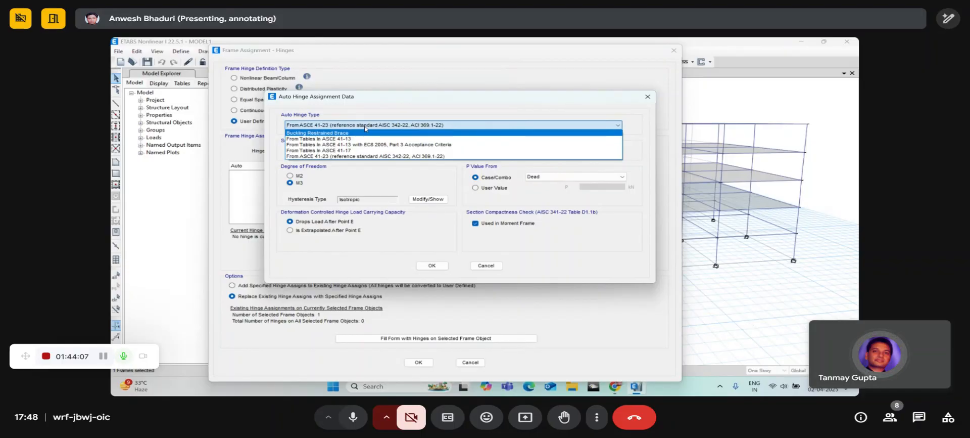
click(365, 155)
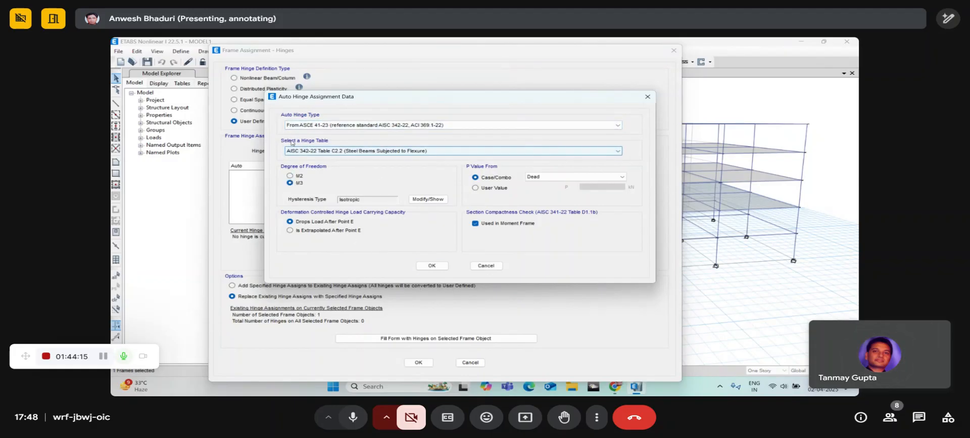
Step: Try the ACI 369.1-22 hinge tables for reinforced concrete beams and columns controlled by flexure, and cancel the hinge assignment
click(319, 151)
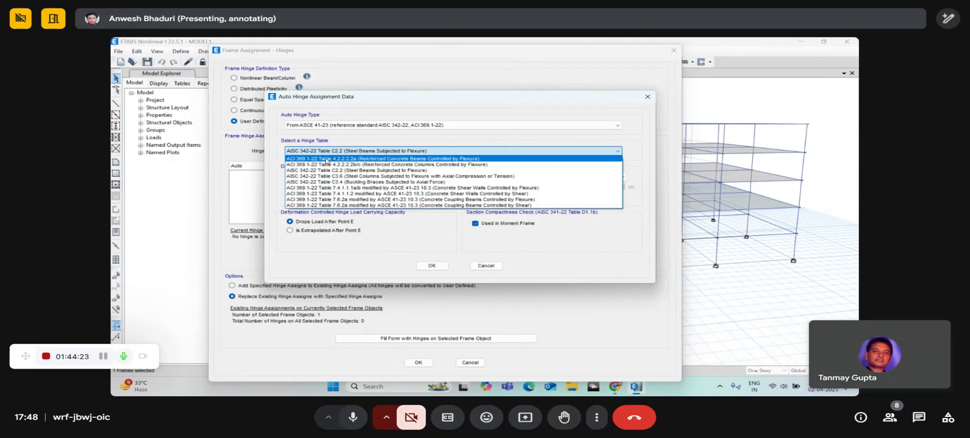
click(321, 158)
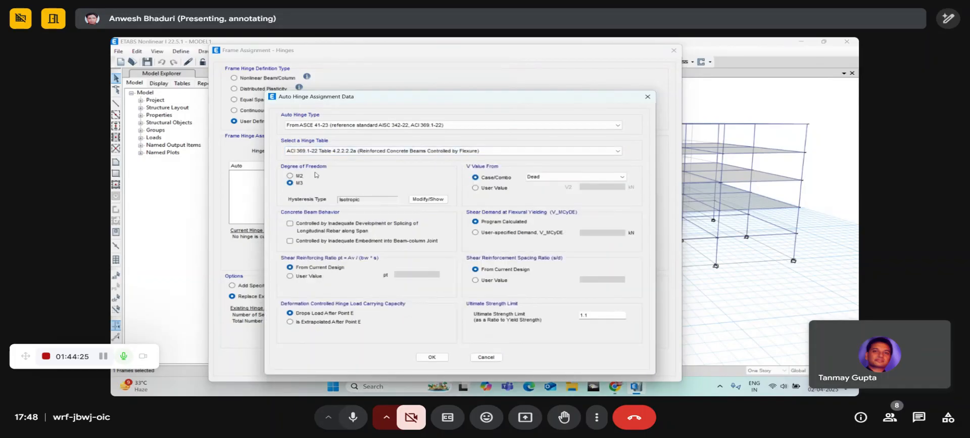
click(331, 152)
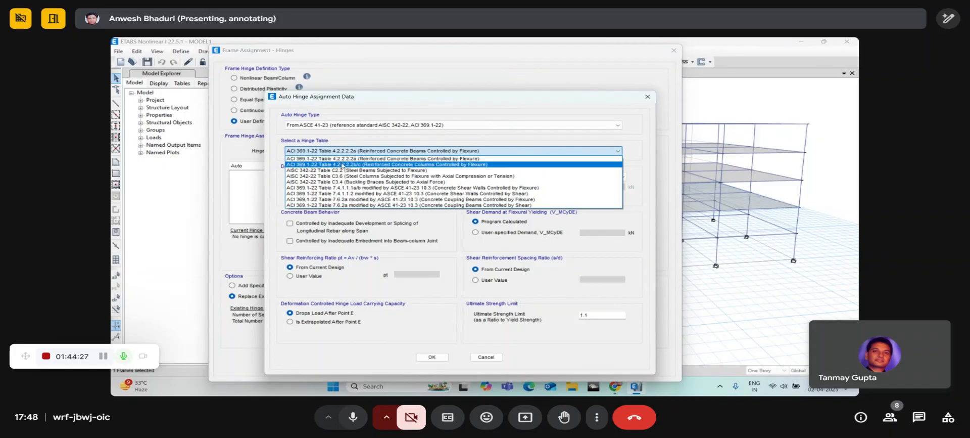
click(342, 165)
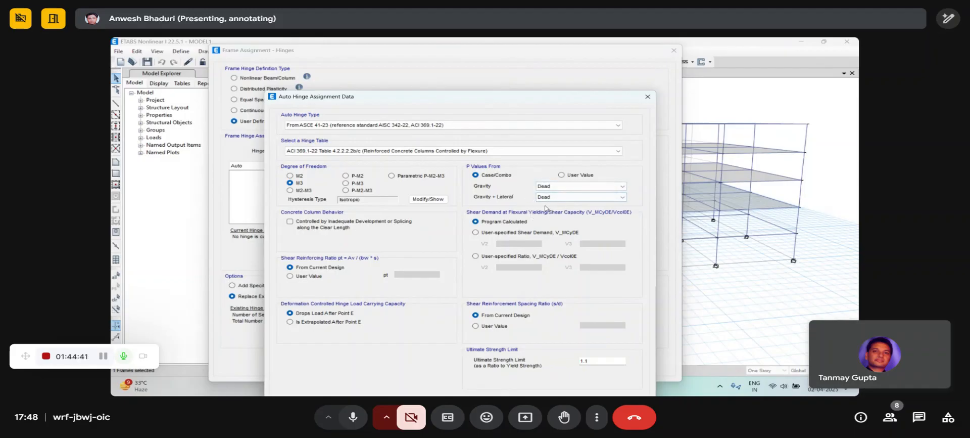
drag(474, 97, 446, 44)
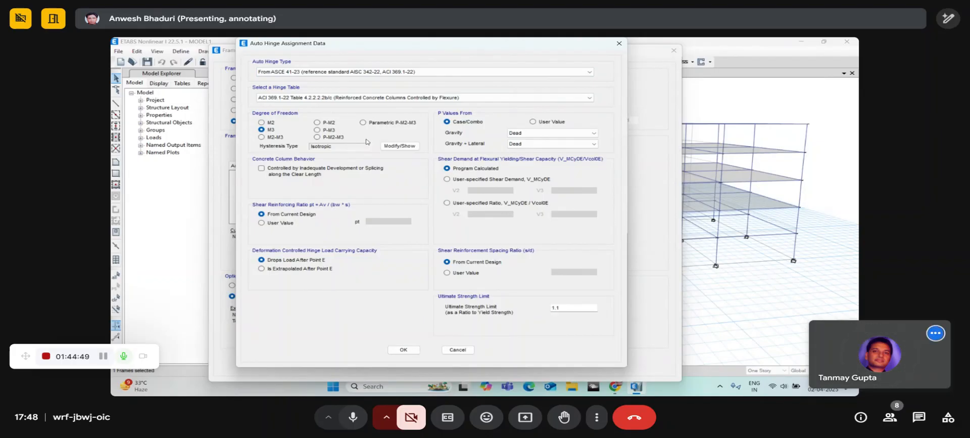
click(472, 350)
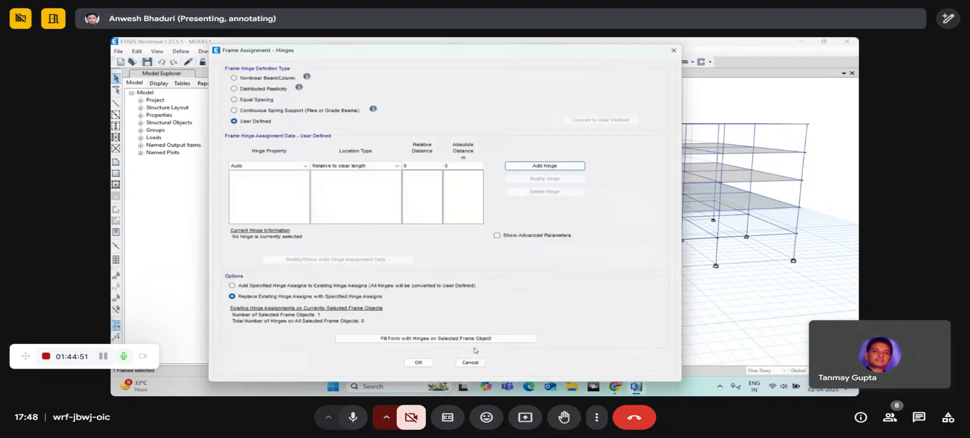
click(470, 361)
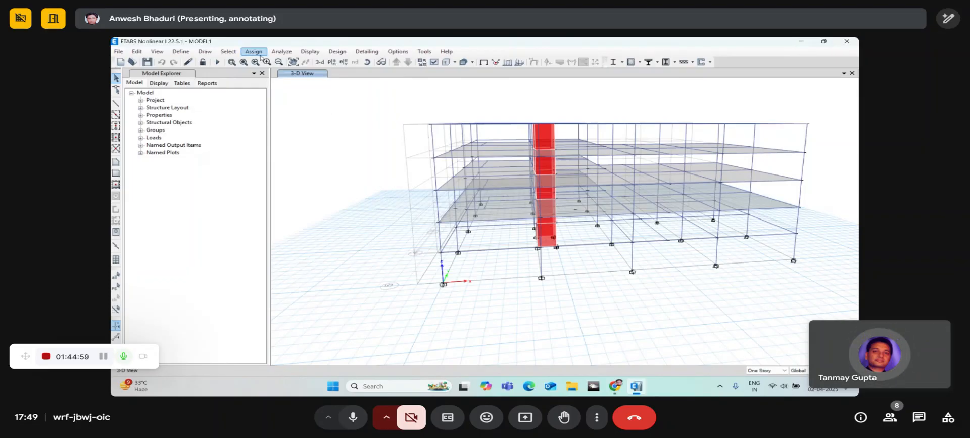
Step: Start a new load case of type Nonlinear Static with Previous as its mass source
click(180, 51)
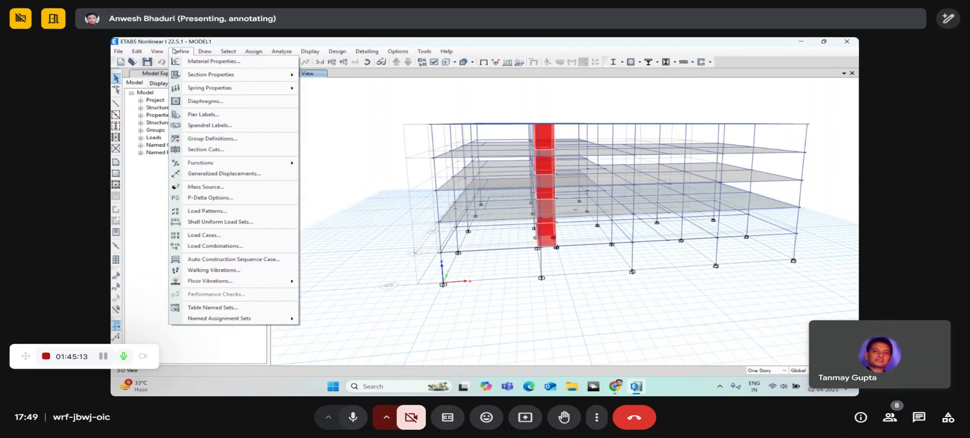
click(216, 239)
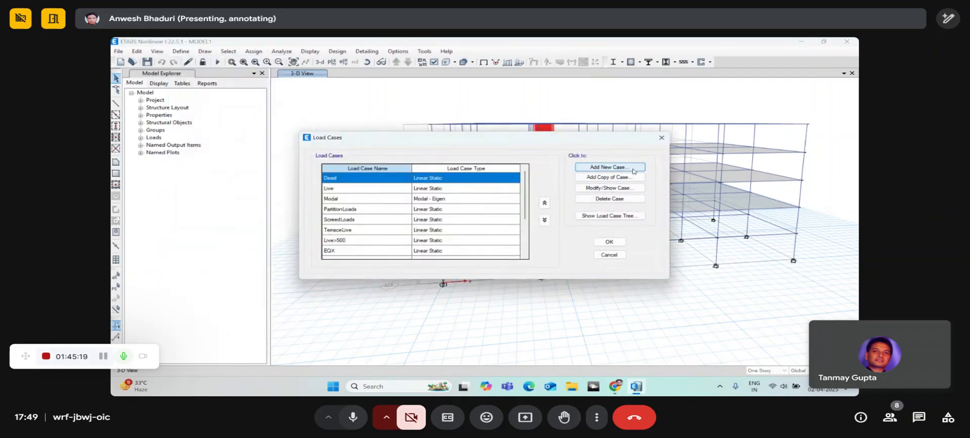
click(633, 168)
click(521, 104)
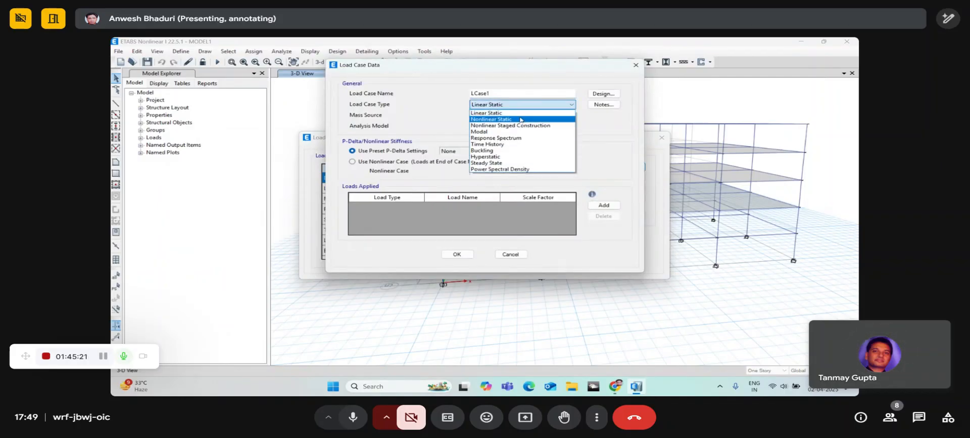
click(521, 120)
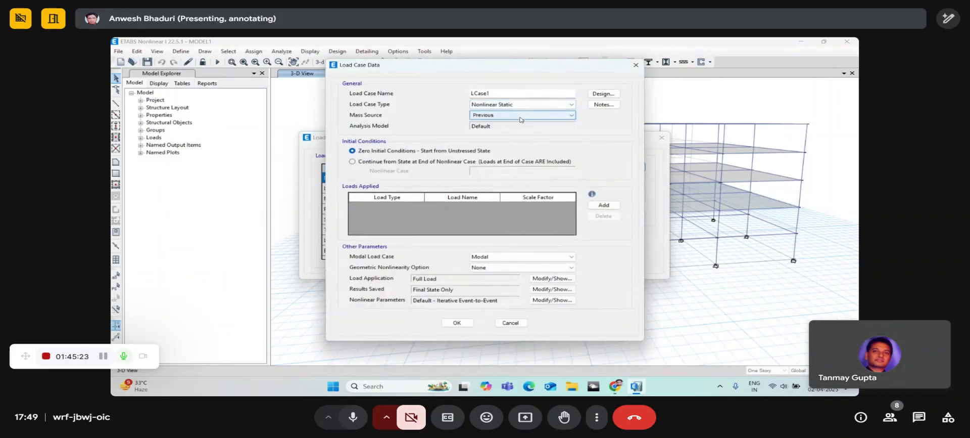
click(521, 116)
click(522, 119)
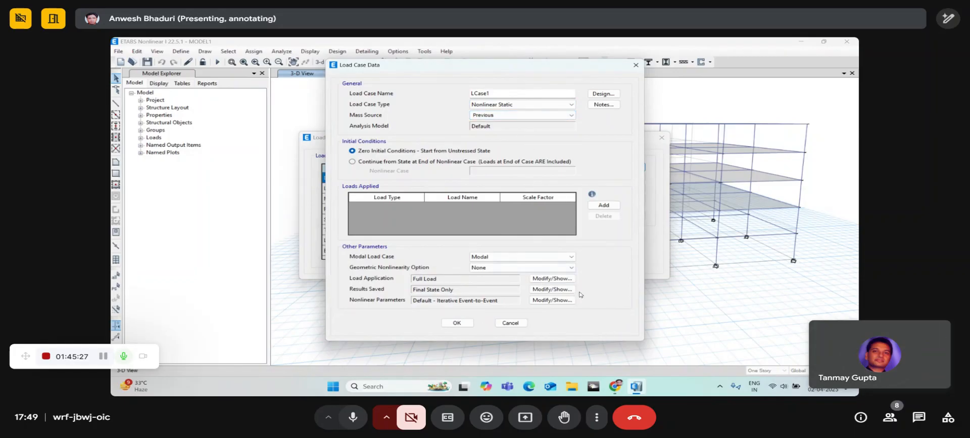
Step: Try Displacement Control as the load application, review its monitored displacement options, and discard the new load case
click(551, 279)
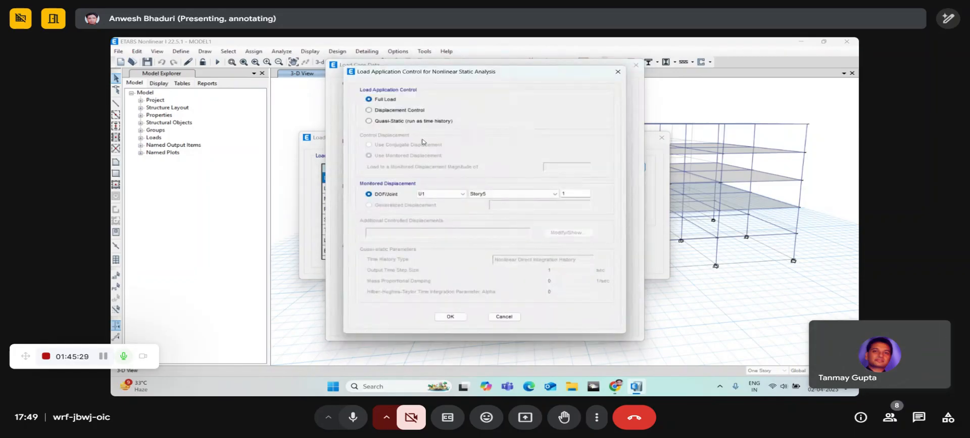
click(397, 111)
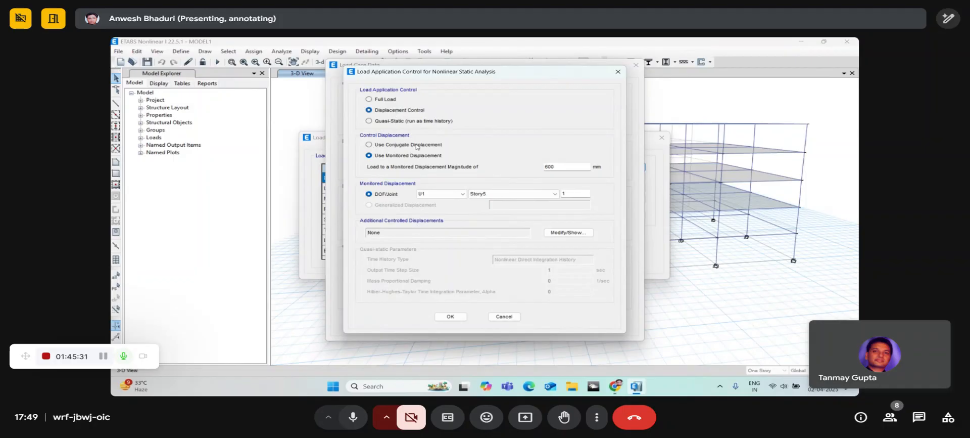
double_click(586, 165)
click(454, 197)
click(455, 198)
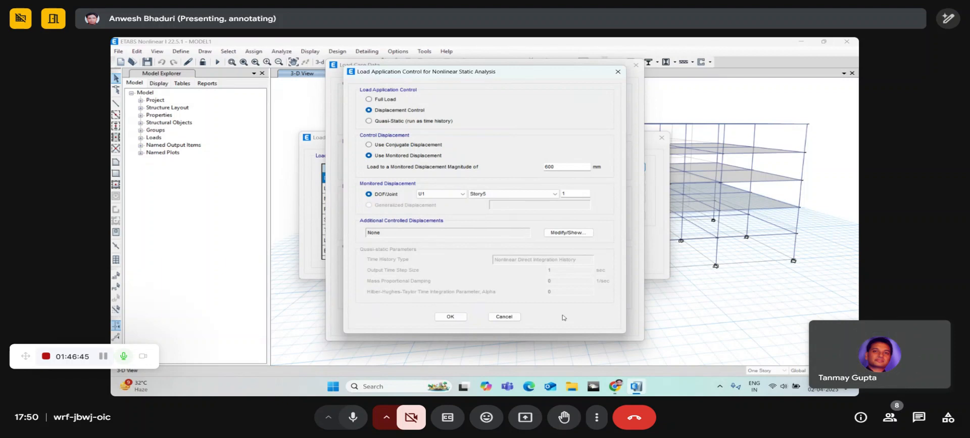
click(504, 317)
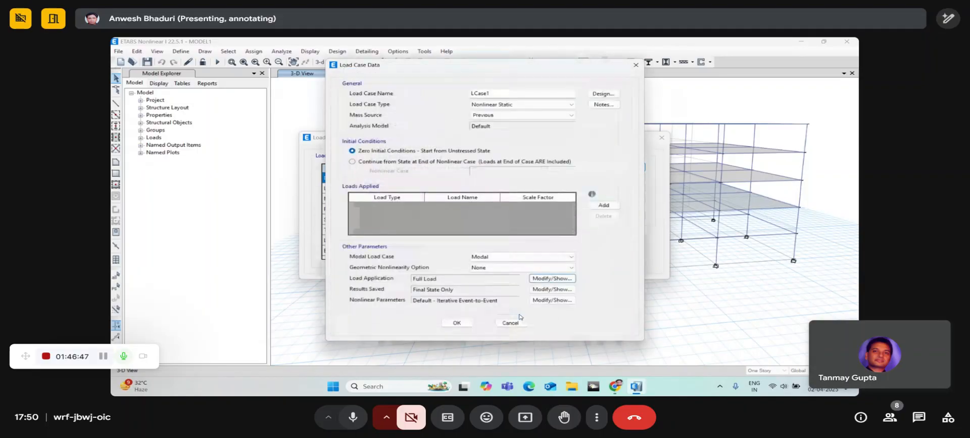
click(509, 322)
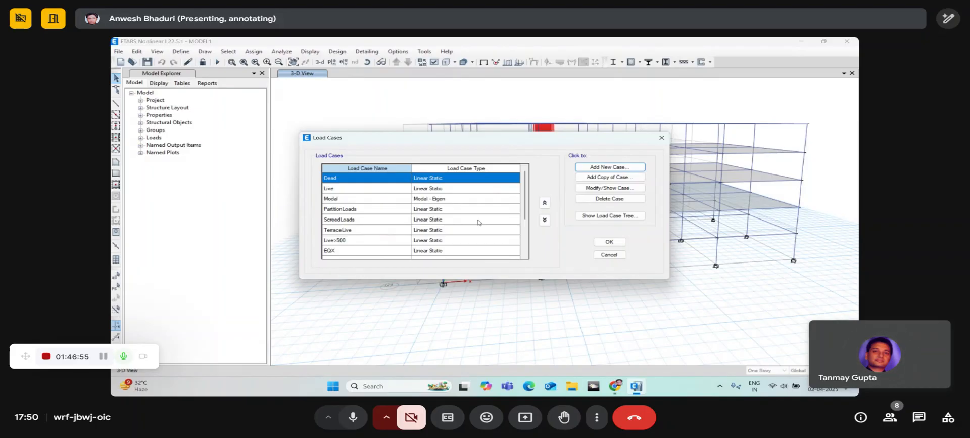
Step: Cancel the load case list and rotate the 3D view to show the building's slabs and wall core from above at a corner
click(610, 255)
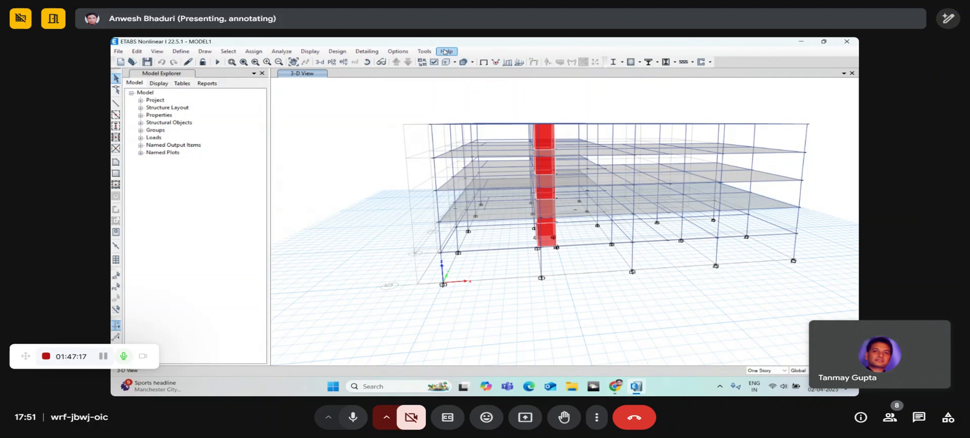
click(368, 62)
drag(373, 115, 361, 159)
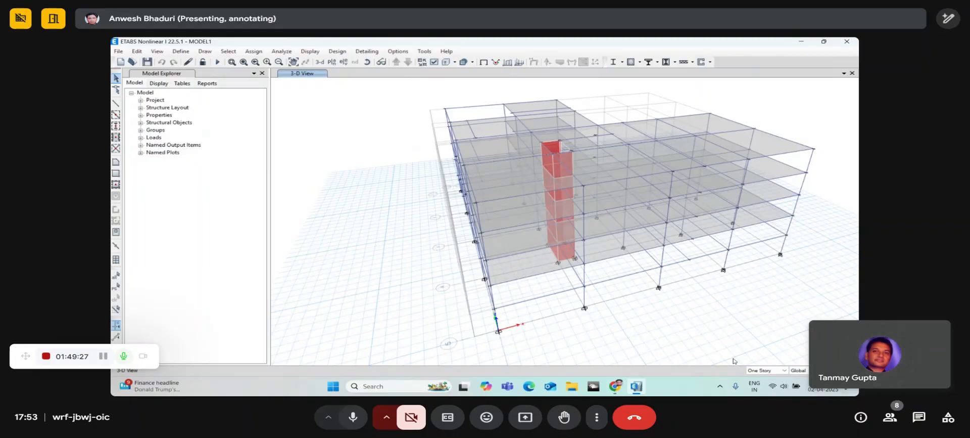
click(367, 62)
drag(354, 124, 405, 235)
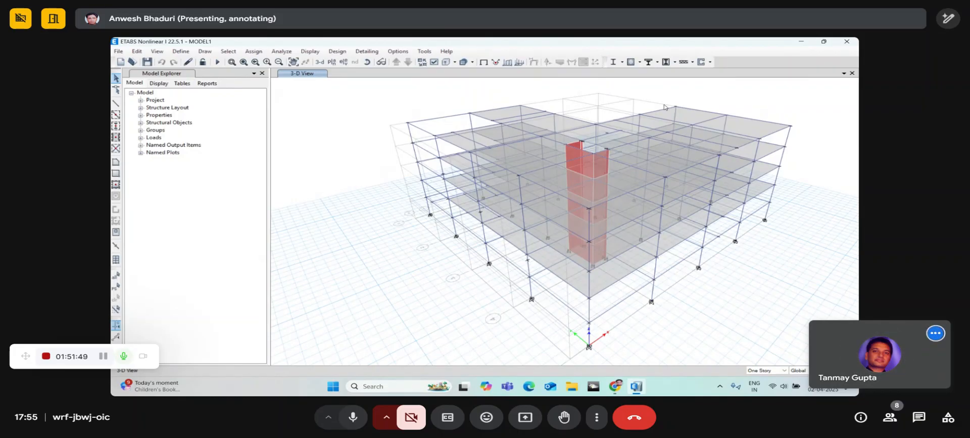
Step: Switch to Google Meet and review the full list of contributors in the meeting
mouse_move(289, 269)
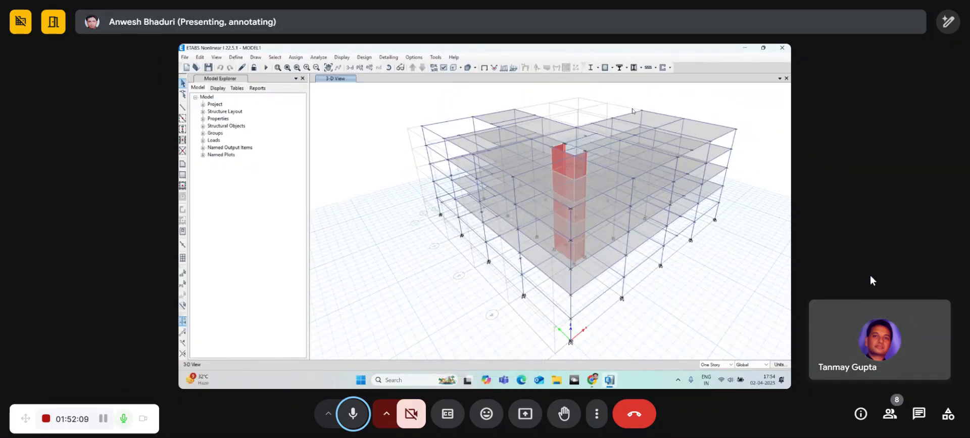
click(892, 421)
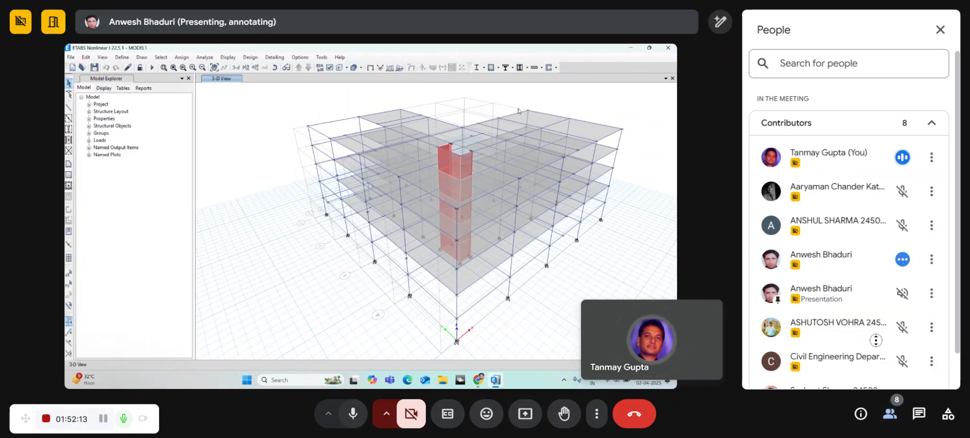
scroll(878, 349, down, 1)
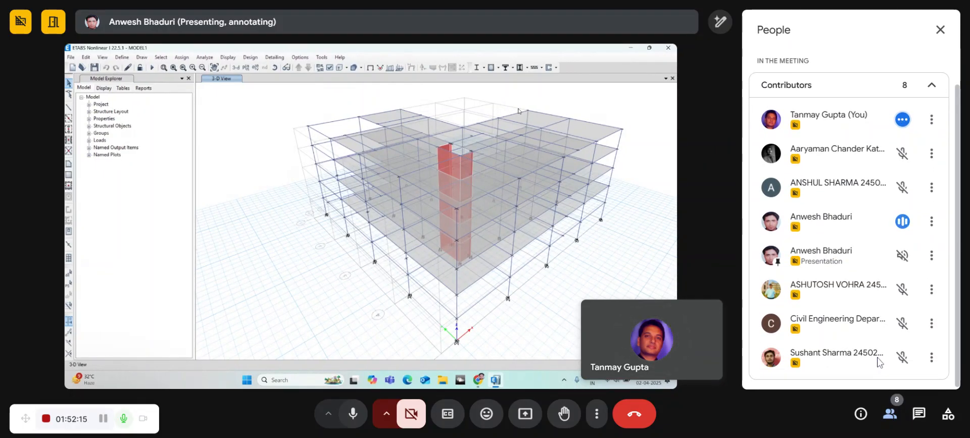